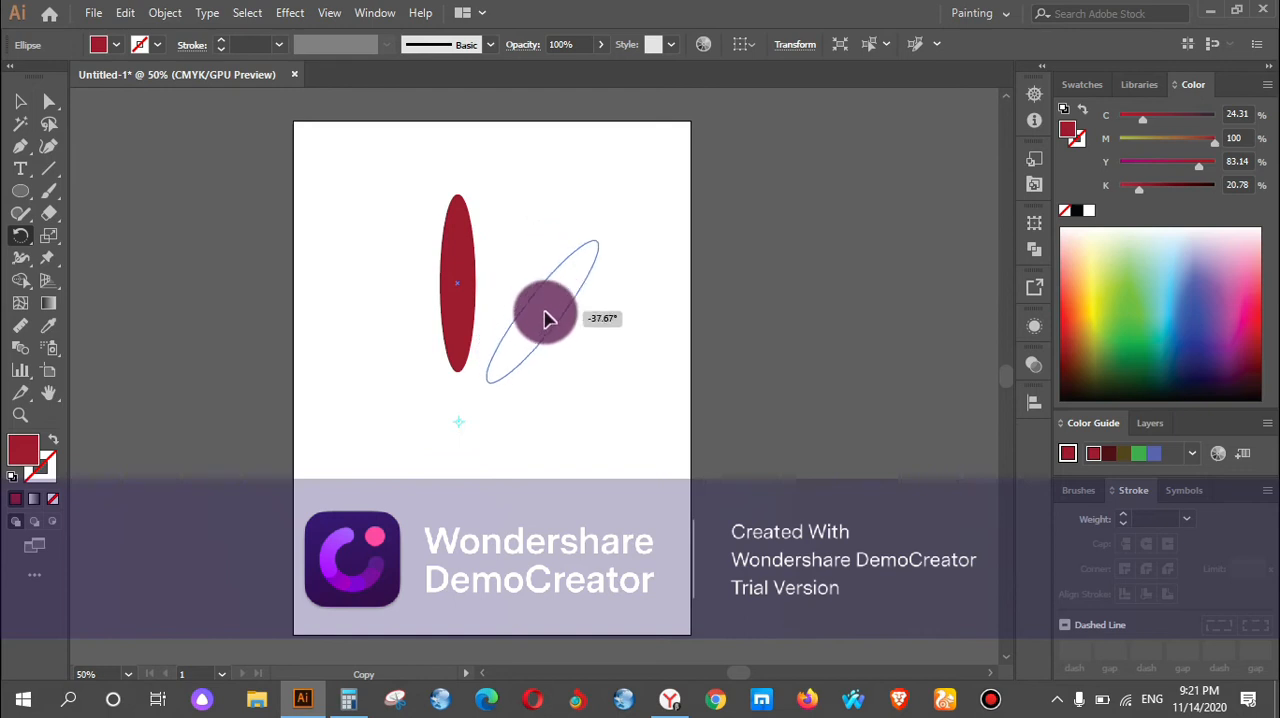
# Repeat the rotated copy of the red ellipse around the pivot point until a nine-petal ring is complete.
pyautogui.press('ctrl')
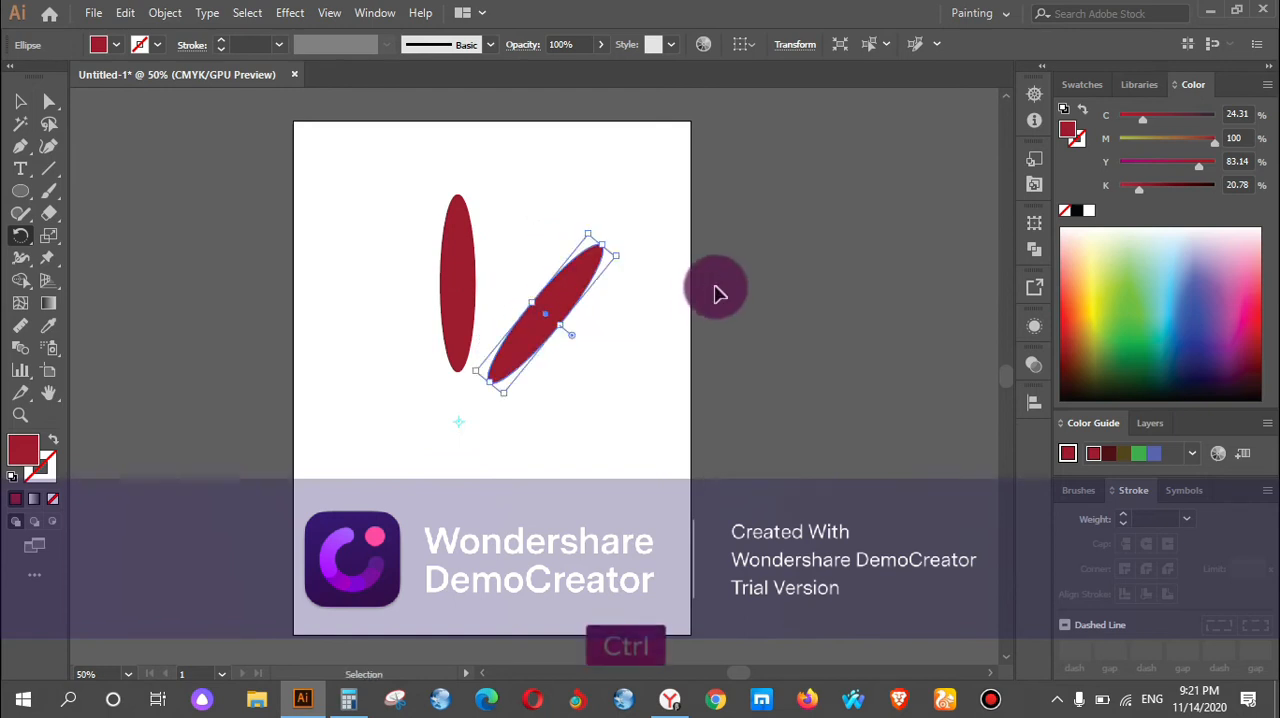
pyautogui.hotkey('ctrl', 'd')
pyautogui.hotkey('ctrl', 'd')
pyautogui.hotkey('ctrl', 'd')
pyautogui.hotkey('ctrl', 'd')
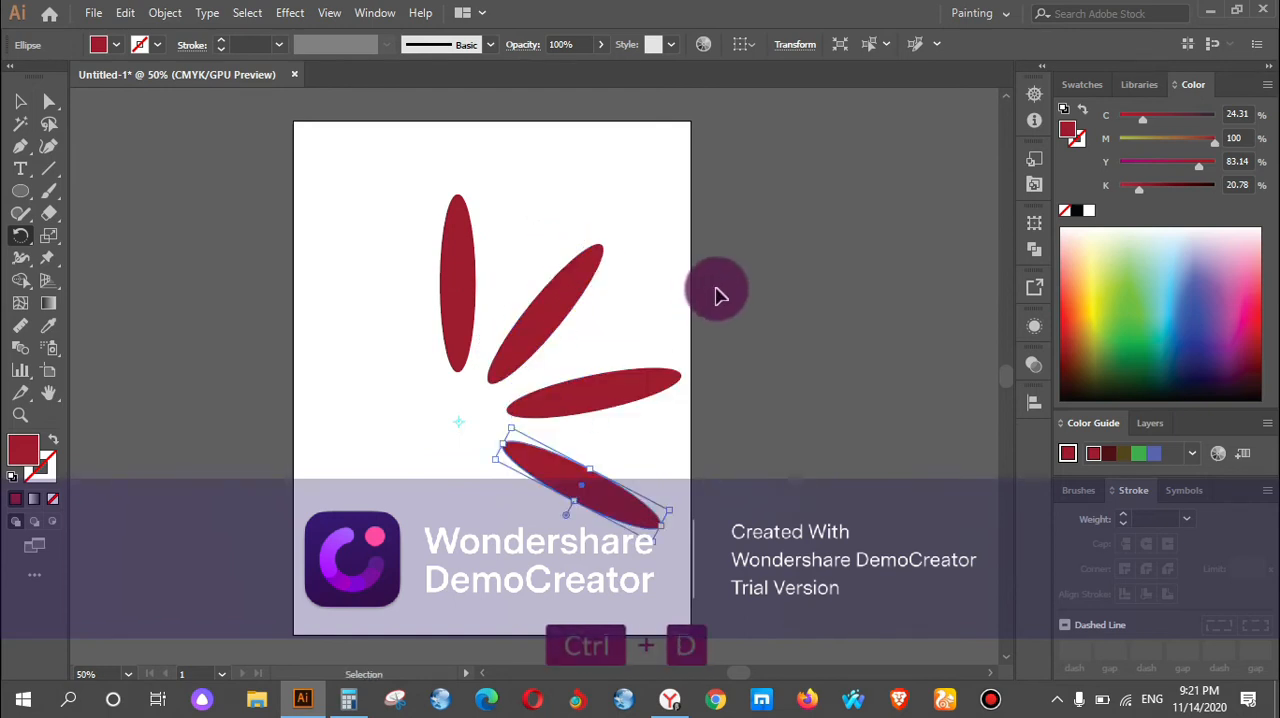
pyautogui.hotkey('ctrl', 'd')
pyautogui.hotkey('ctrl', 'd')
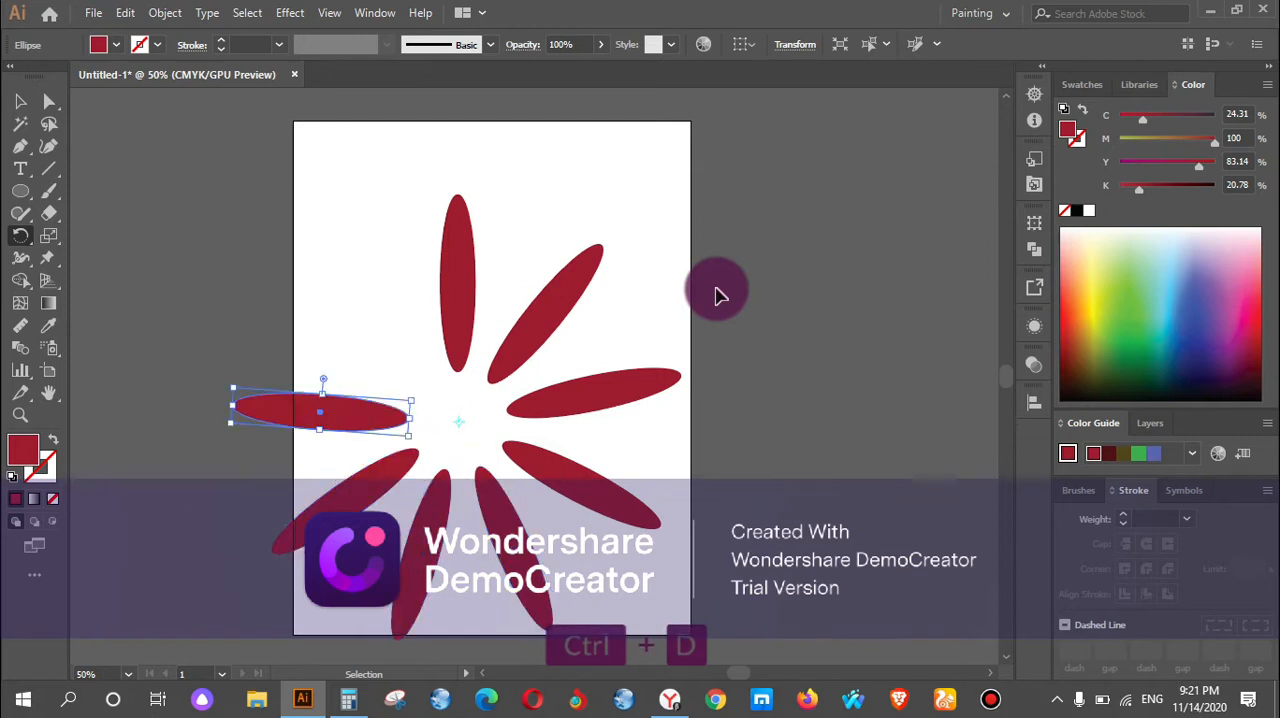
pyautogui.hotkey('ctrl', 'd')
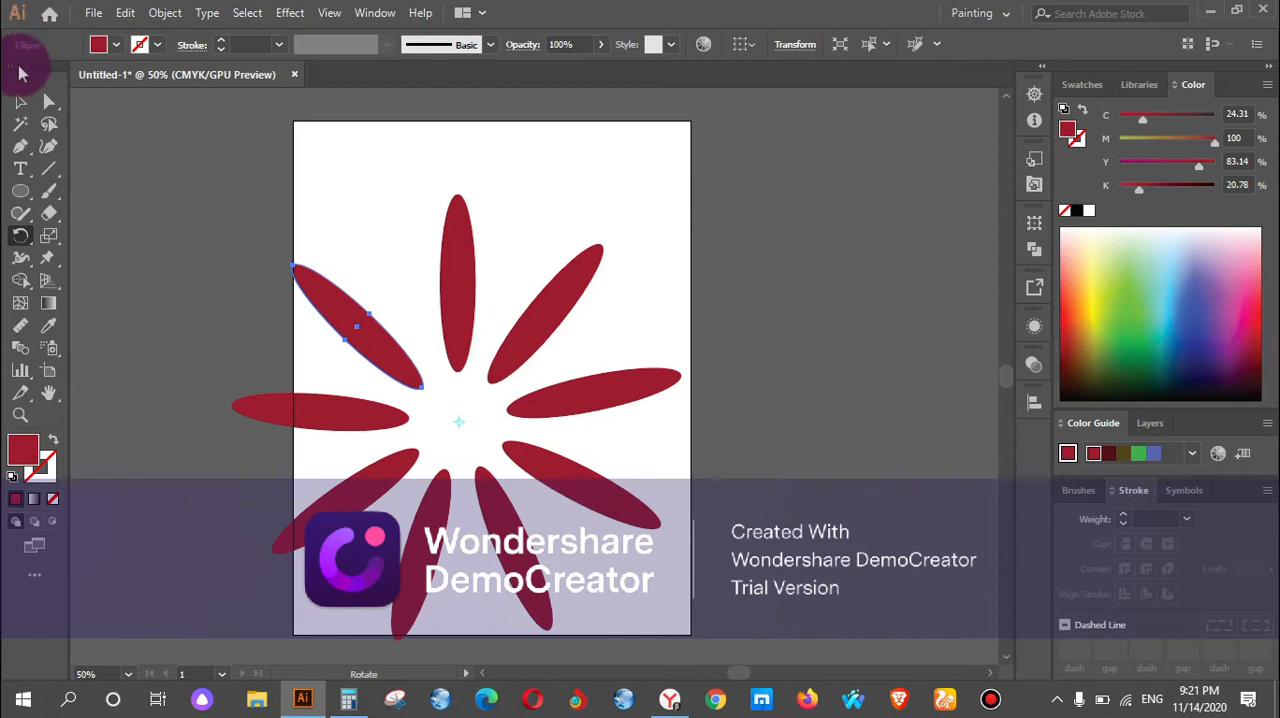
# Select all the ellipses of the petal ring and delete them from the artboard.
pyautogui.click(20, 101)
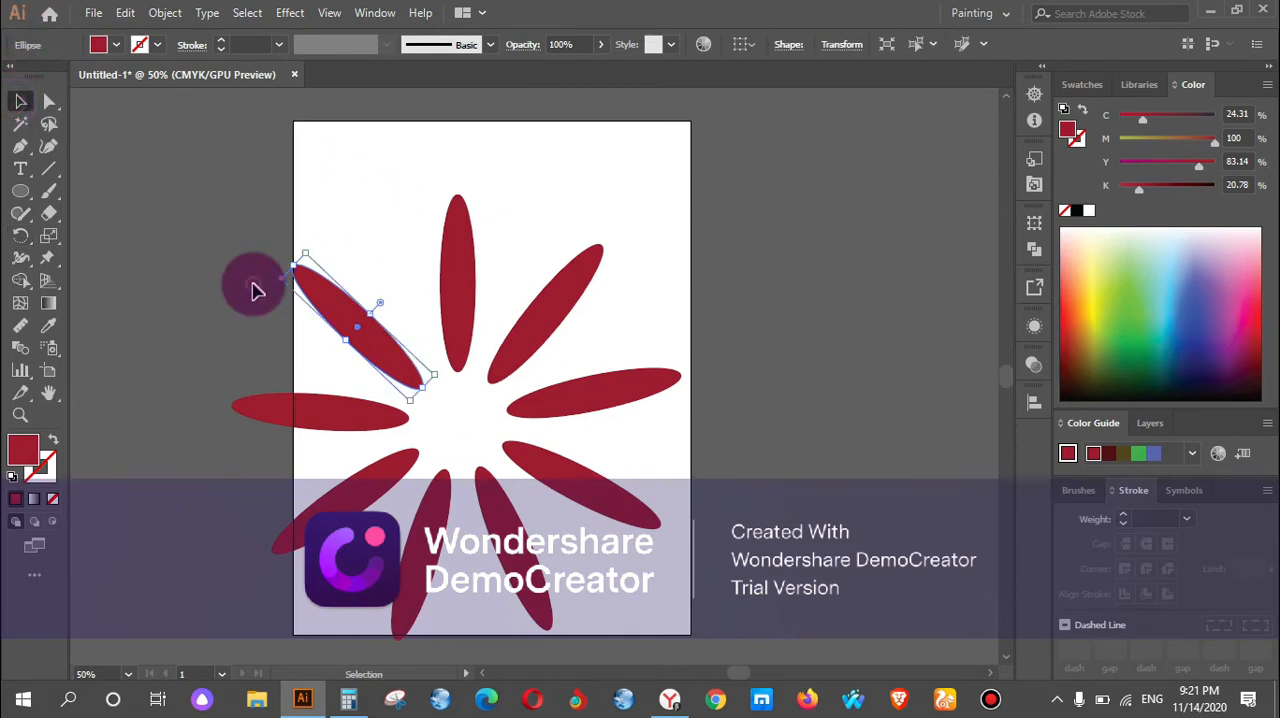
pyautogui.hotkey('ctrl', 'a')
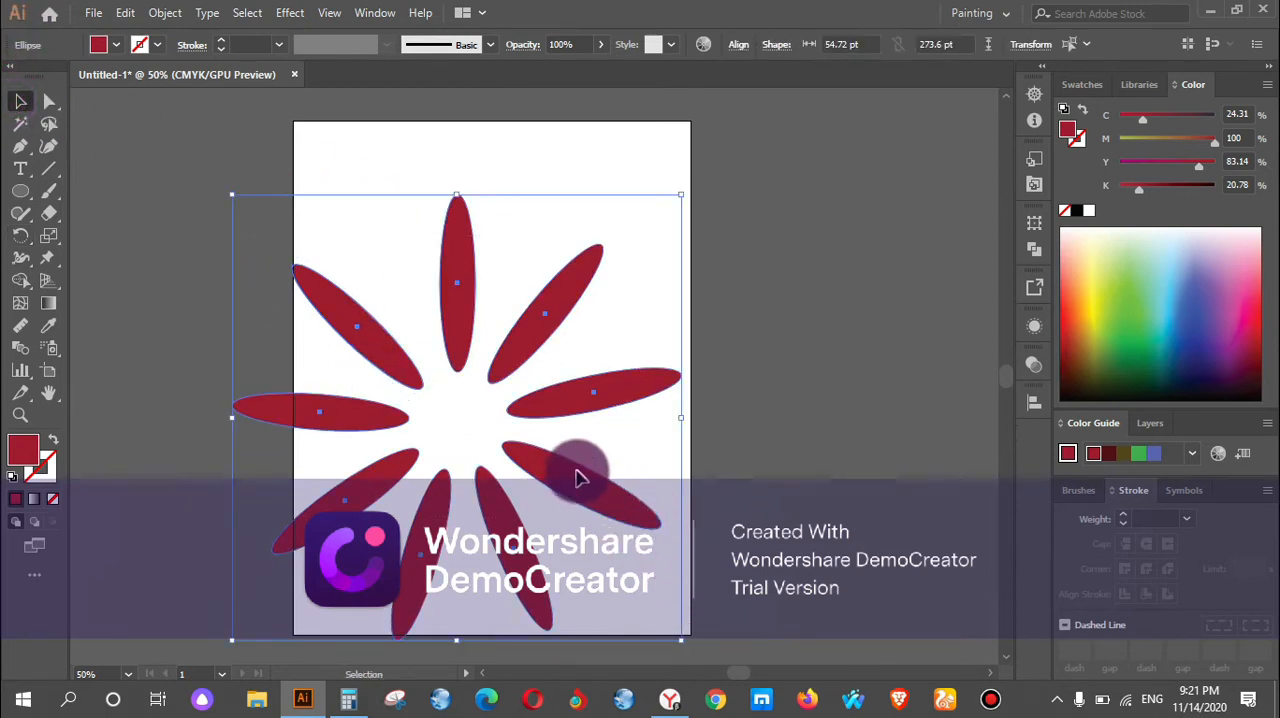
pyautogui.press('Delete')
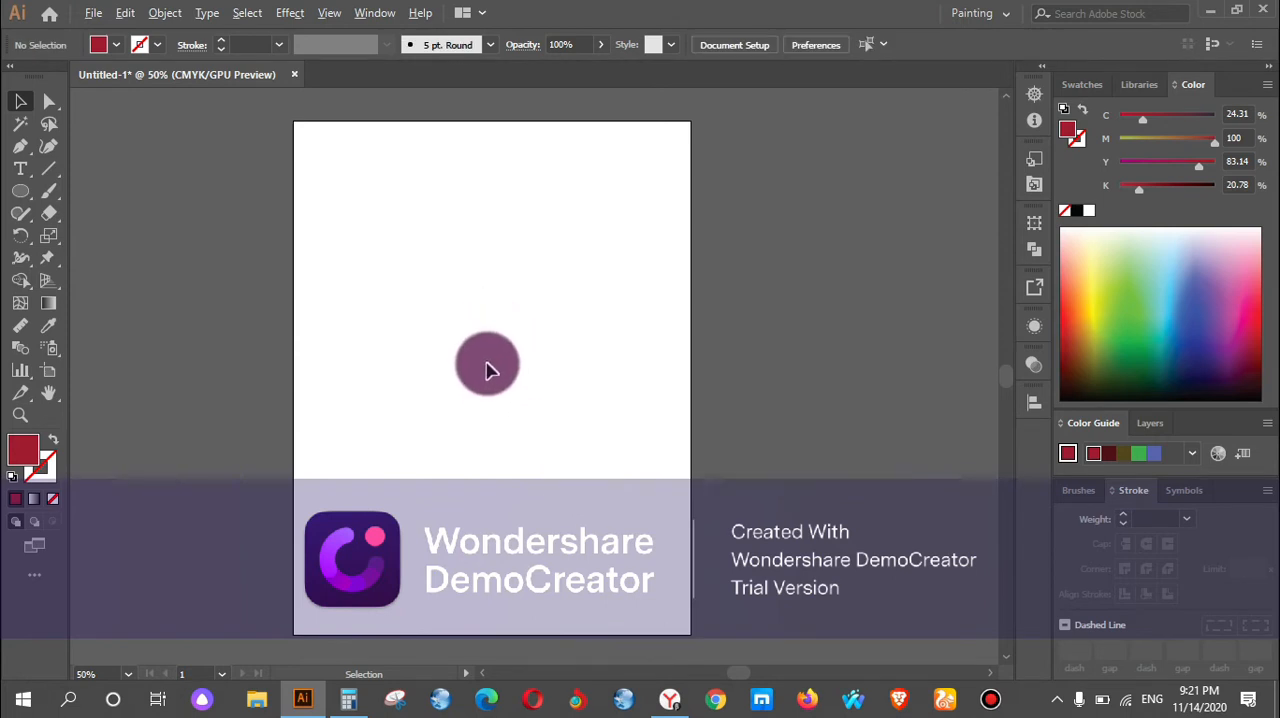
# Draw a red circle near the middle of the artboard with the Ellipse tool.
pyautogui.hotkey('ctrl', '+')
pyautogui.click(14, 196)
pyautogui.moveTo(386, 254); pyautogui.dragTo(468, 366)
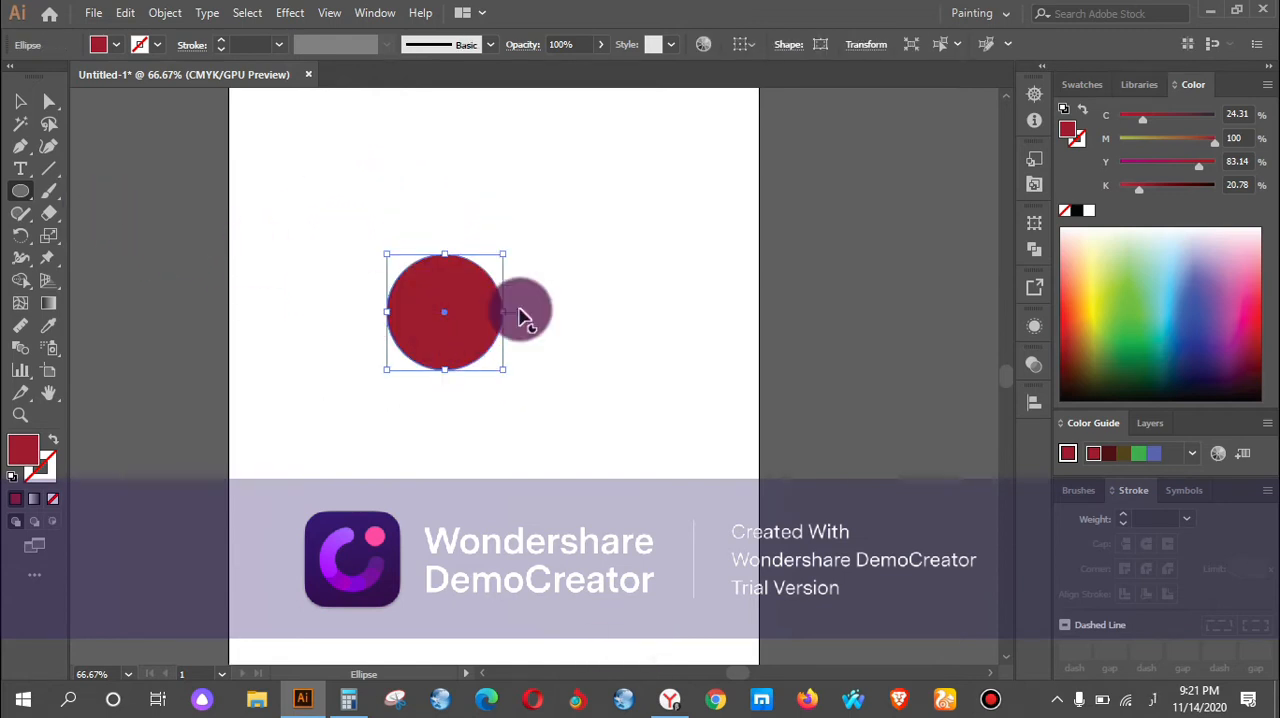
# Draw a small red five-pointed star centred just above the circle with the Star tool.
pyautogui.scroll(1, 473, 308)
pyautogui.scroll(1, 452, 325)
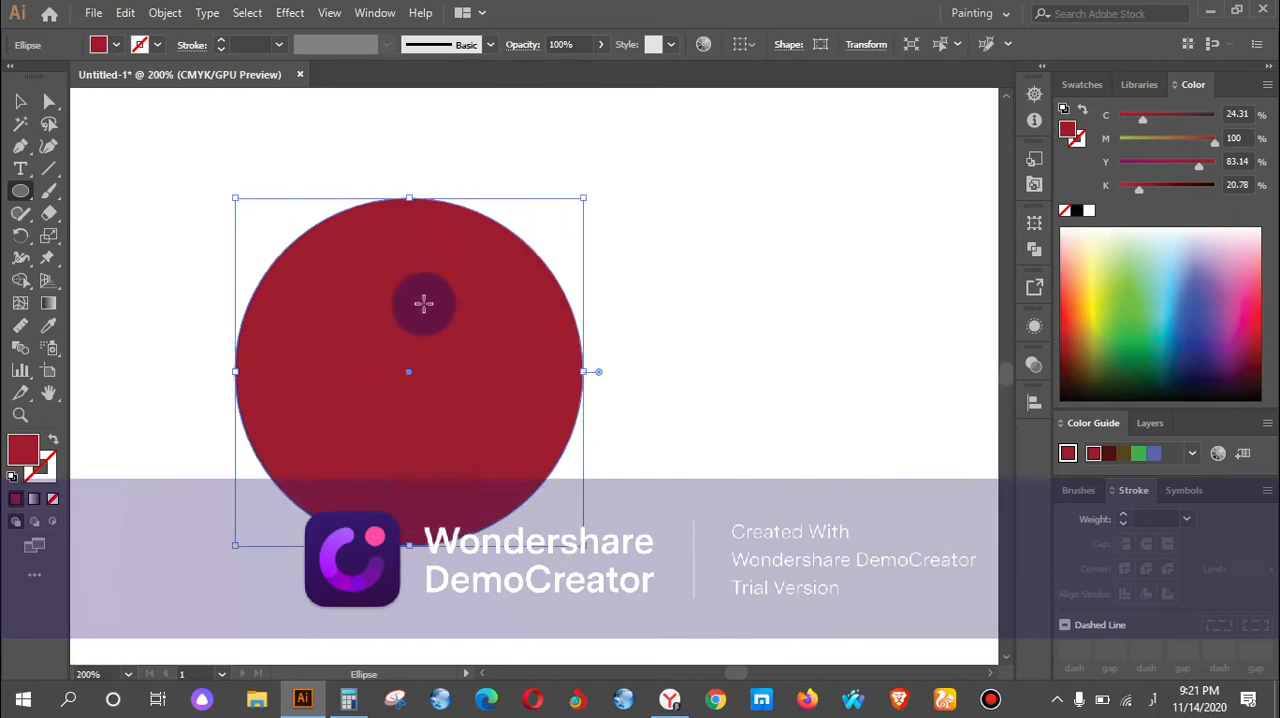
pyautogui.scroll(3, 423, 292)
pyautogui.moveTo(27, 208); pyautogui.dragTo(96, 284)
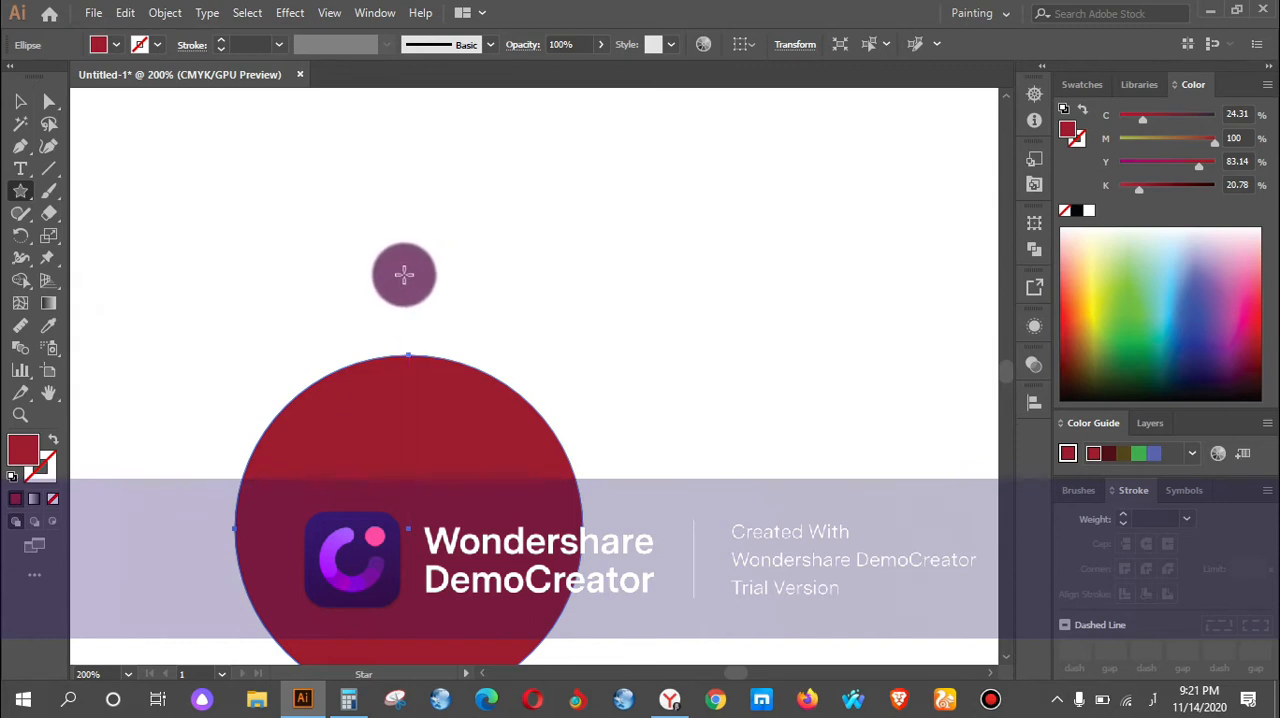
pyautogui.moveTo(410, 266); pyautogui.dragTo(427, 287)
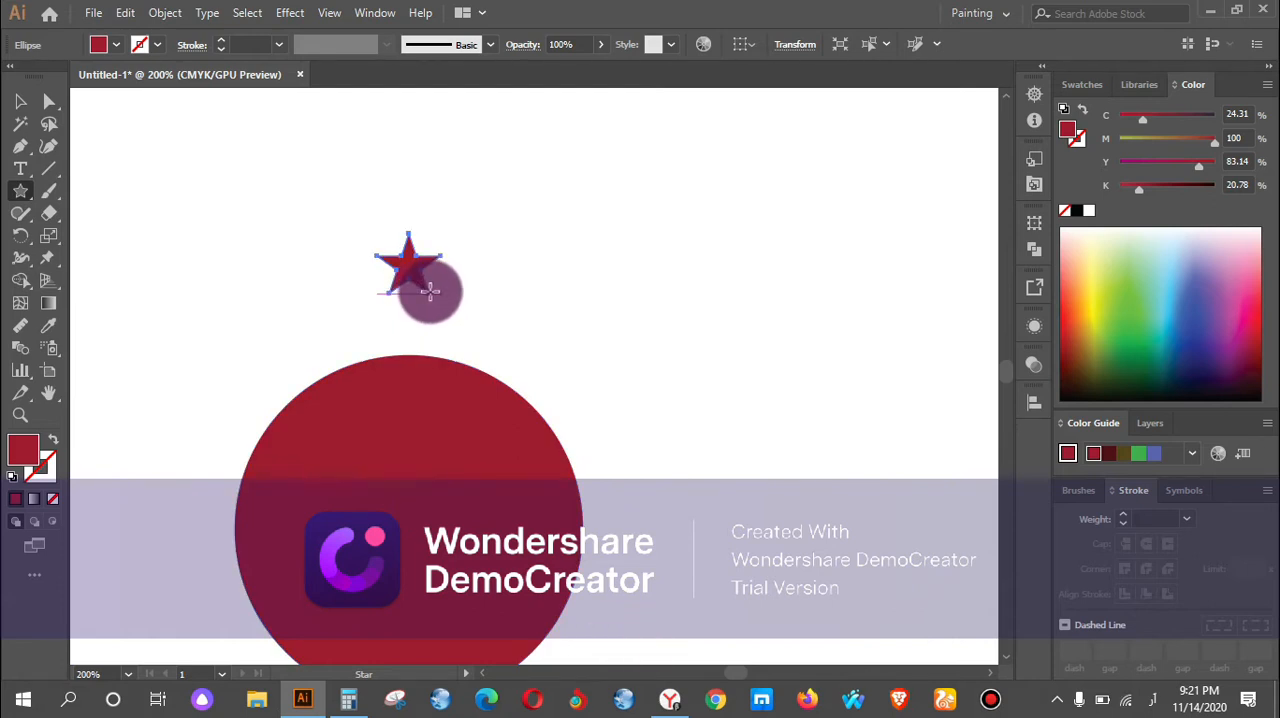
# Show the rulers and place a vertical and a horizontal guide crossing at the circle's centre.
pyautogui.scroll(-2, 355, 228)
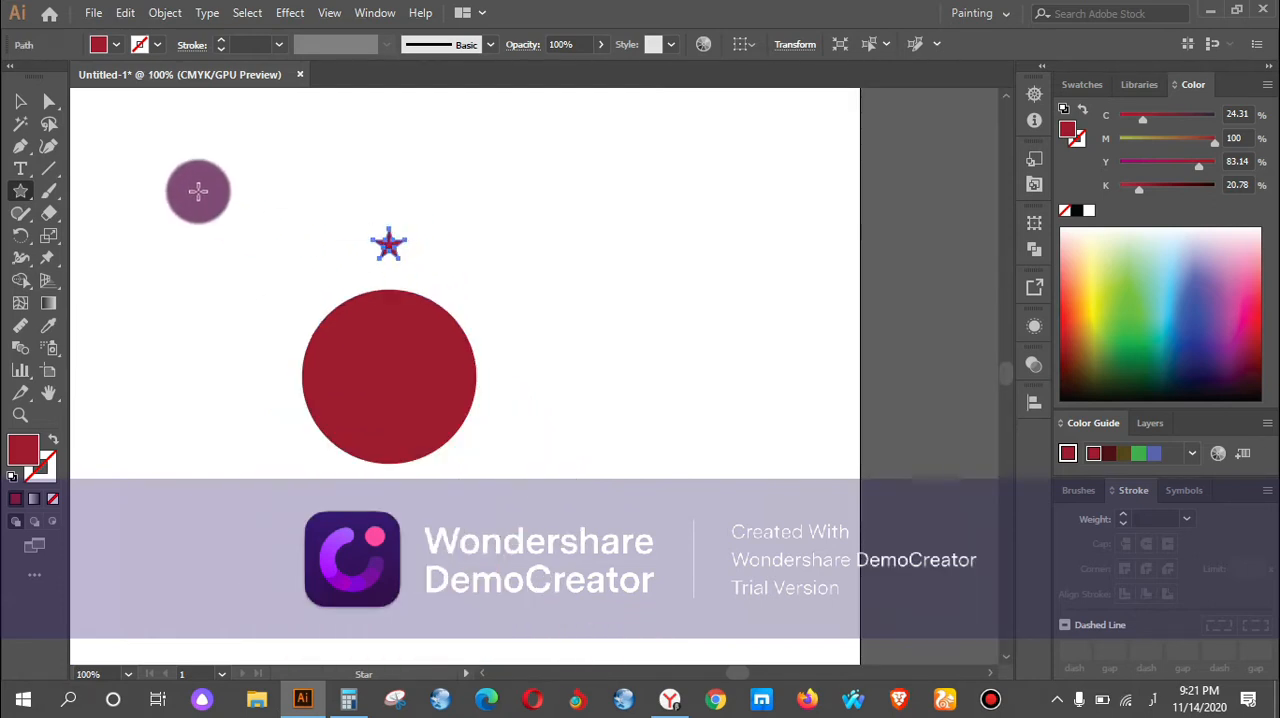
pyautogui.hotkey('ctrl', 'r')
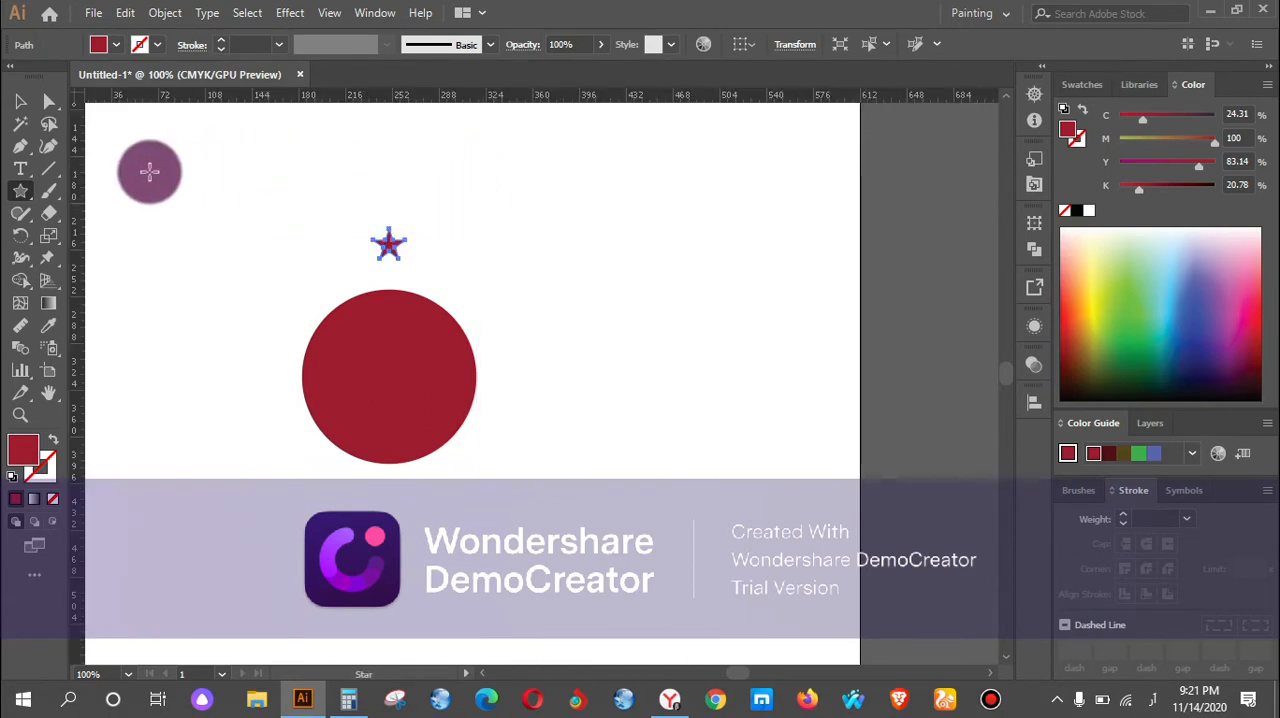
pyautogui.click(22, 100)
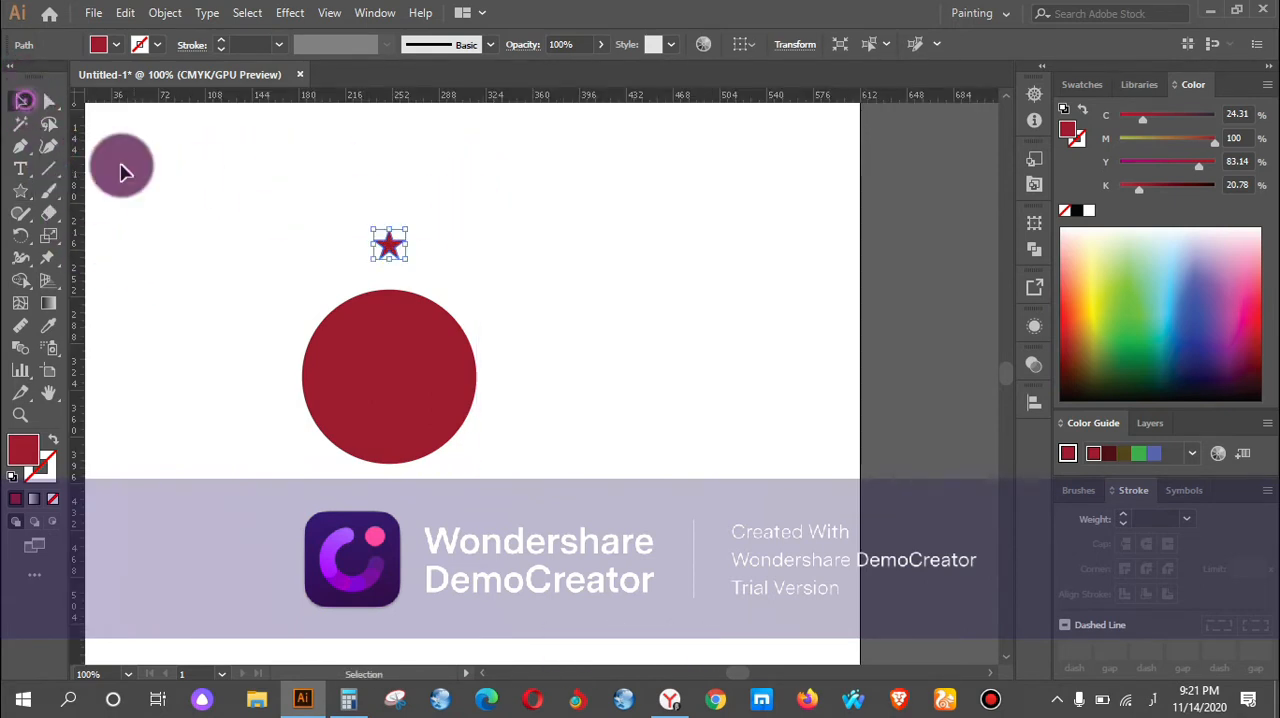
pyautogui.click(357, 363)
pyautogui.moveTo(73, 330); pyautogui.dragTo(388, 297)
pyautogui.moveTo(453, 94); pyautogui.dragTo(480, 375)
pyautogui.scroll(2, 380, 383)
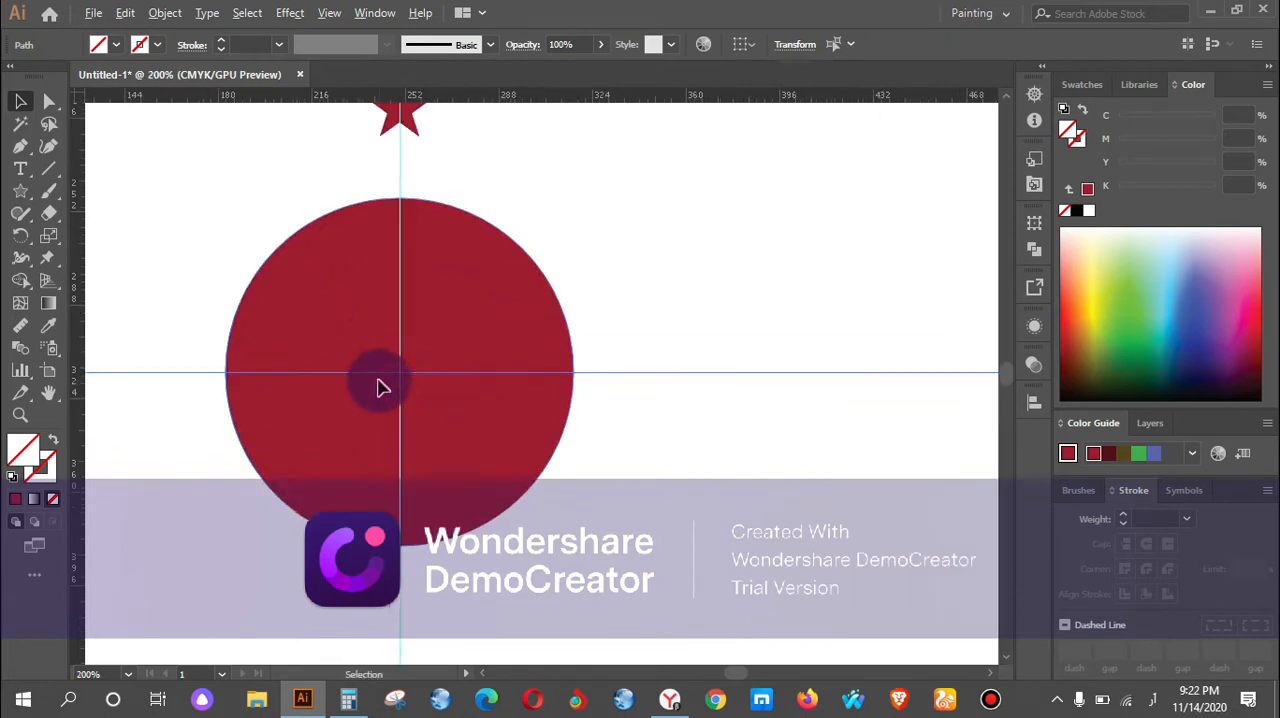
pyautogui.scroll(2, 455, 372)
# Select the star above the circle and set its Rotate pivot at the intersection of the two guides.
pyautogui.scroll(-6, 412, 352)
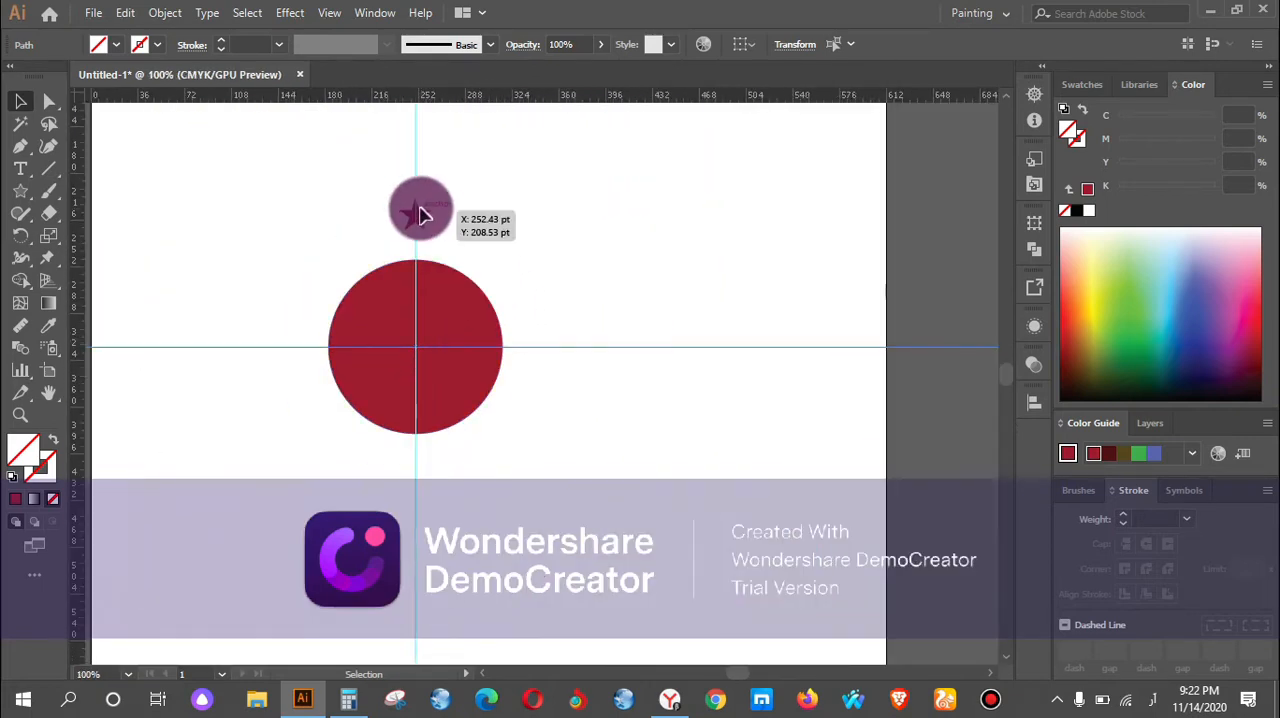
pyautogui.scroll(3, 420, 210)
pyautogui.scroll(-4, 436, 230)
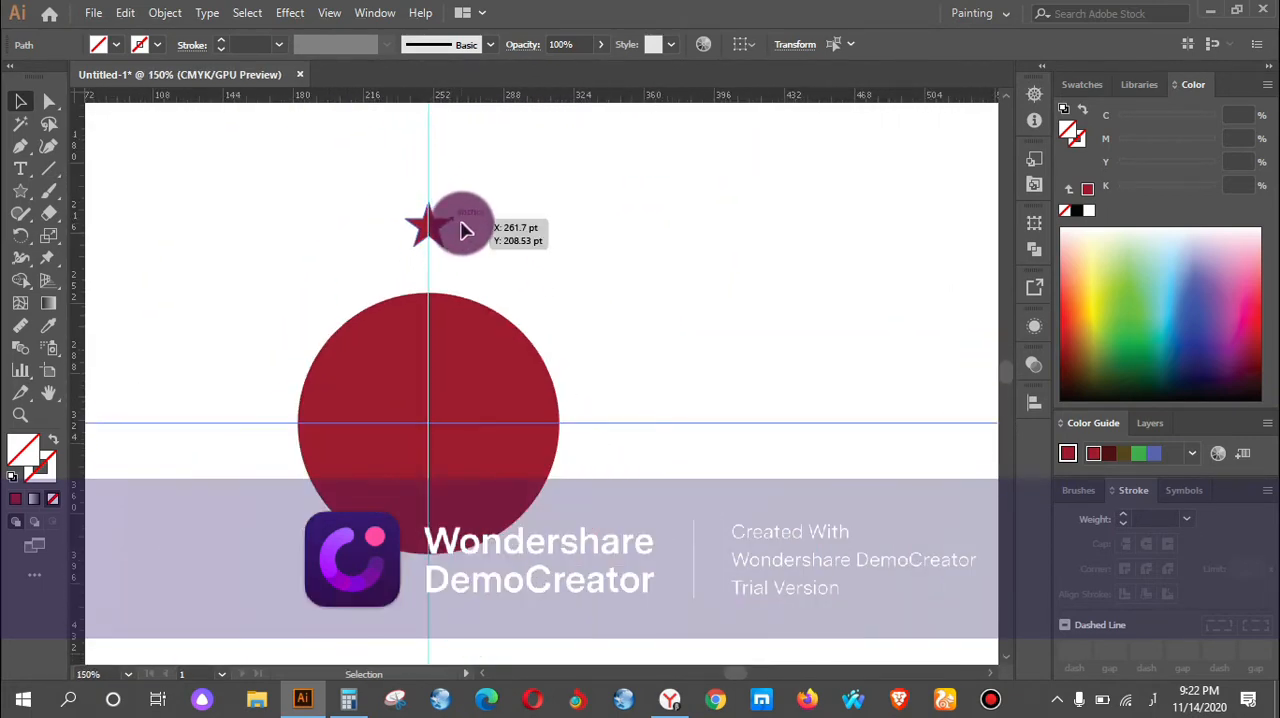
pyautogui.click(429, 167)
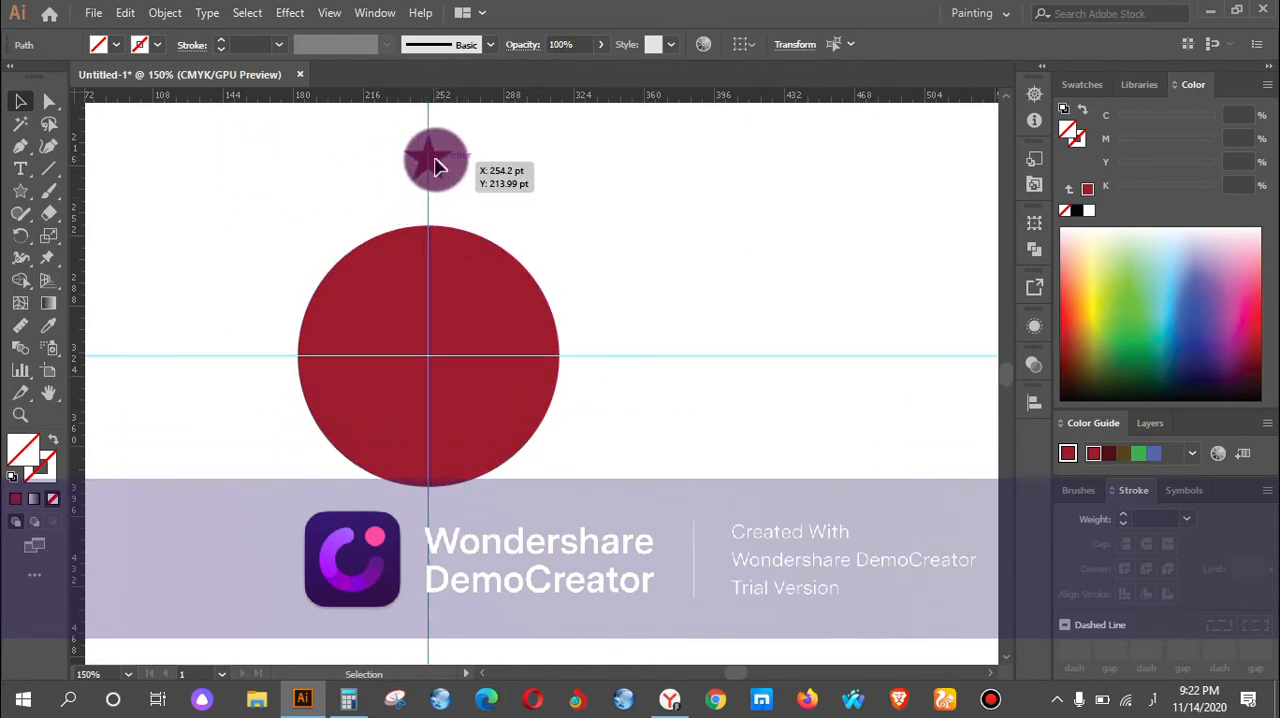
pyautogui.click(429, 160)
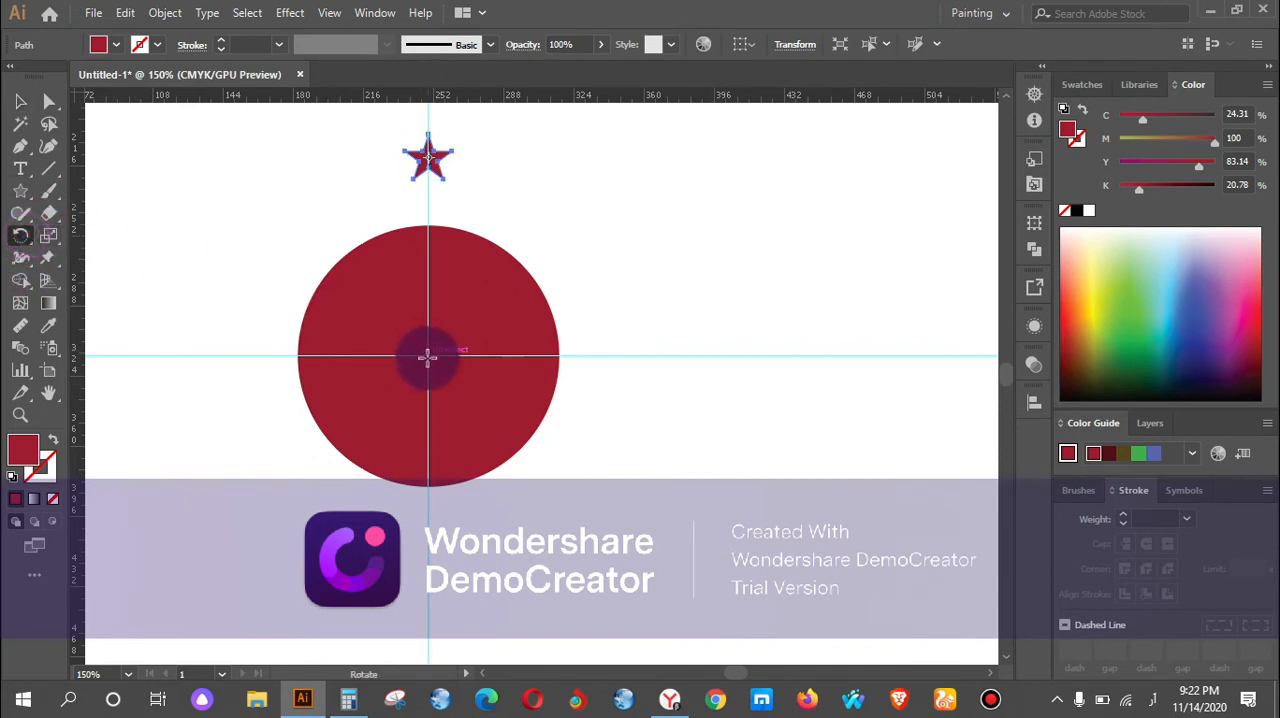
pyautogui.scroll(2, 426, 360)
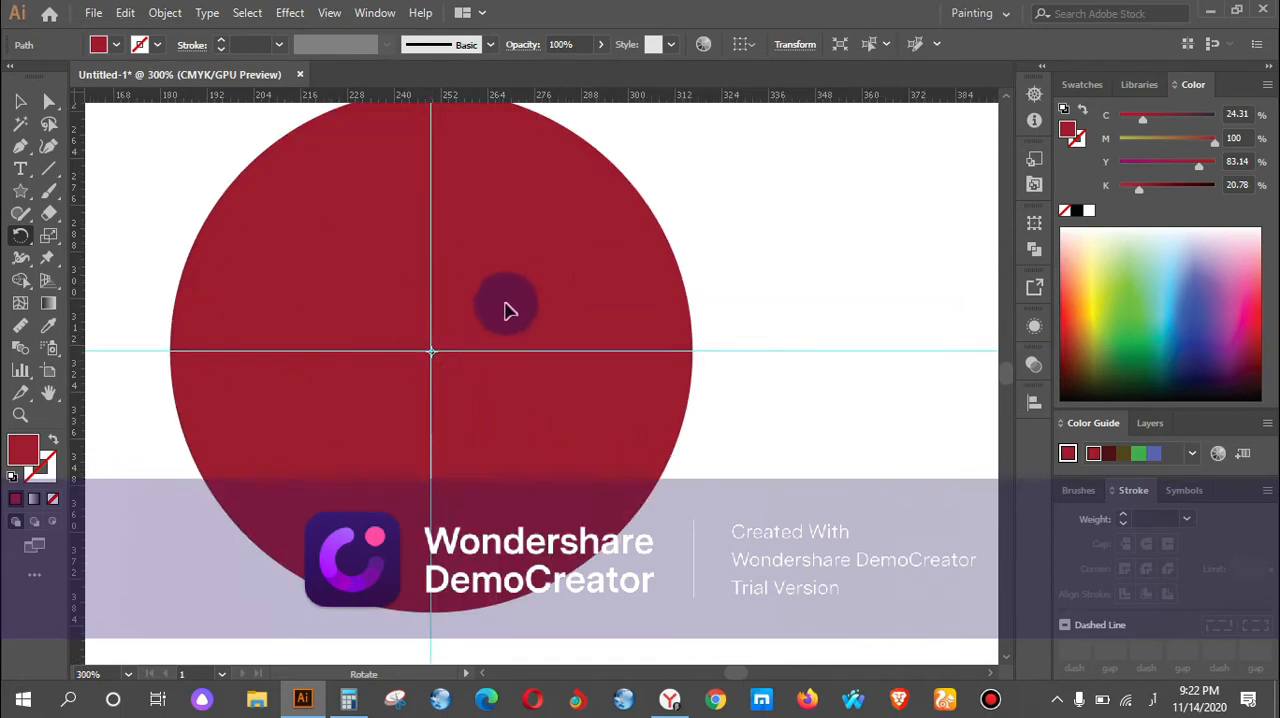
pyautogui.scroll(-1, 455, 291)
pyautogui.scroll(-1, 455, 291)
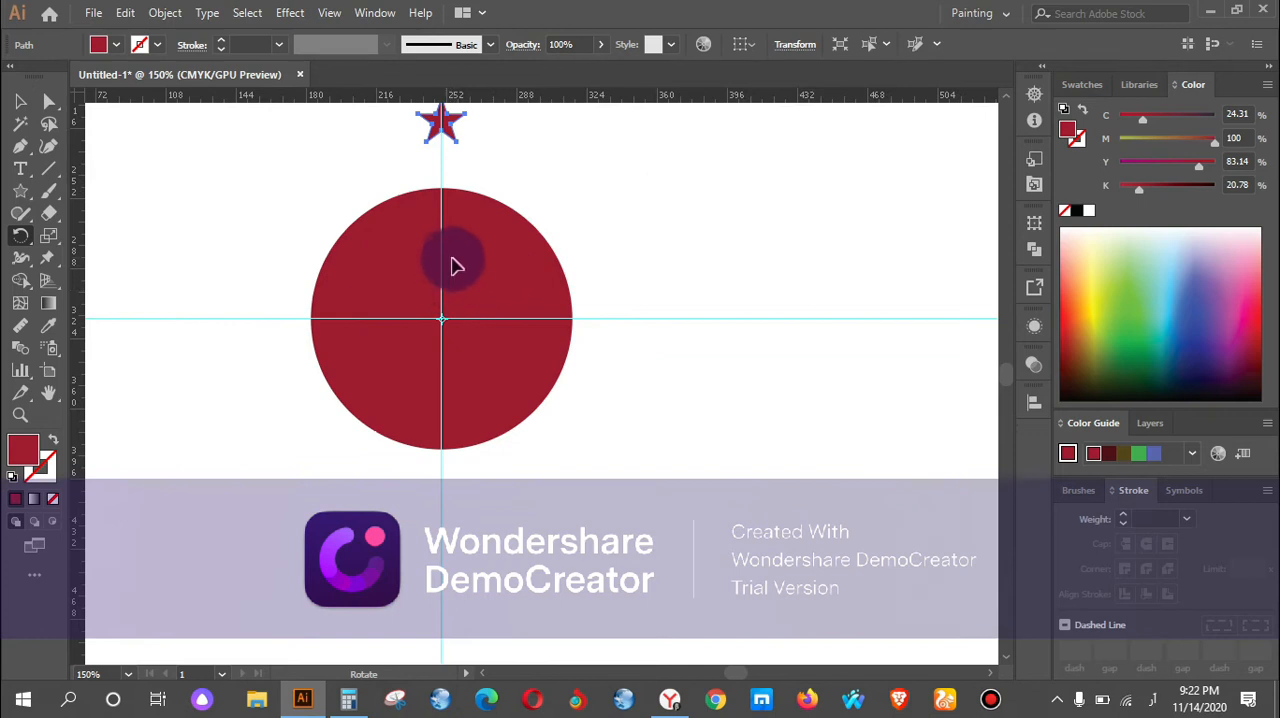
pyautogui.scroll(-1, 463, 266)
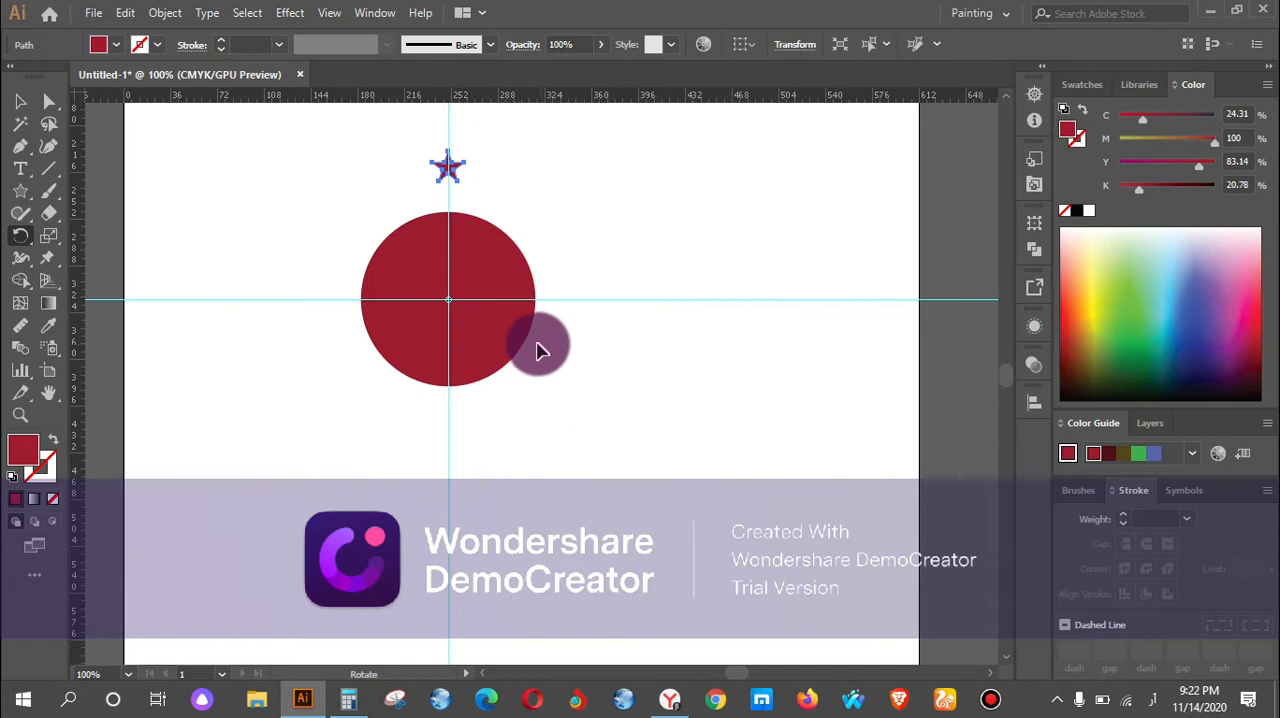
# Switch to Calculator, compute 360 ÷ 10, and minimize it to return to the drawing.
pyautogui.click(350, 701)
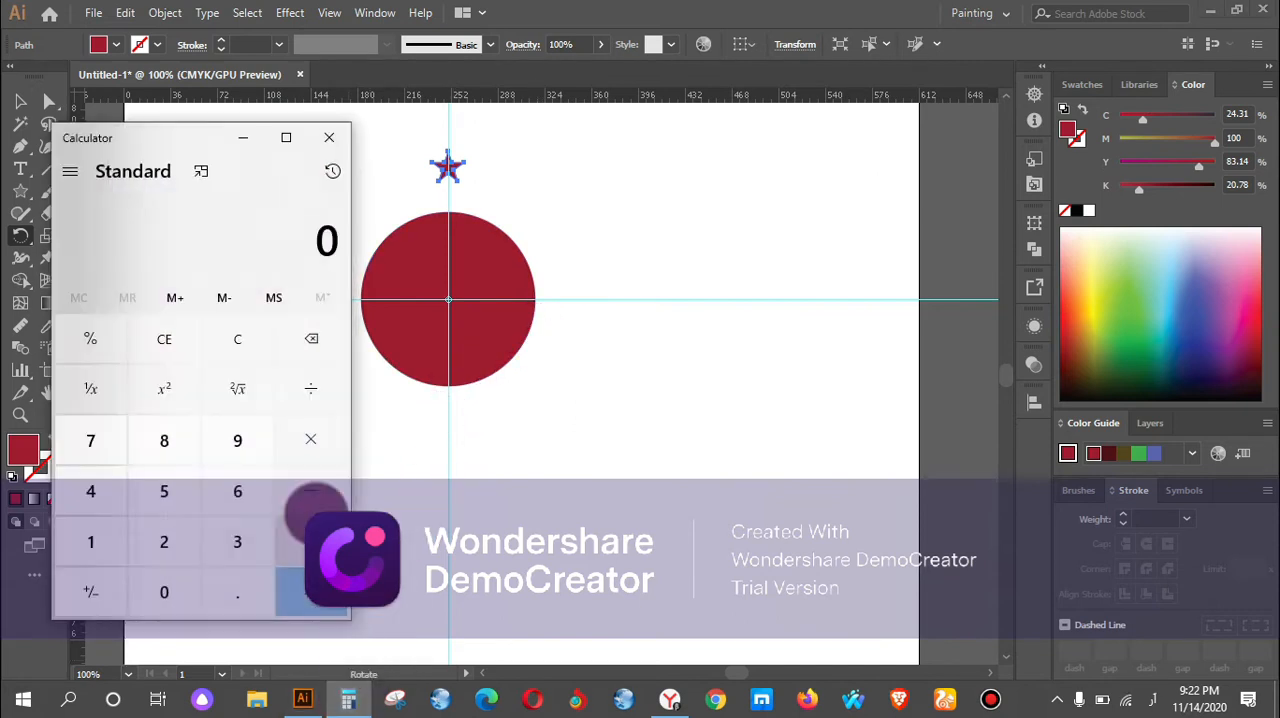
pyautogui.click(240, 543)
pyautogui.click(241, 491)
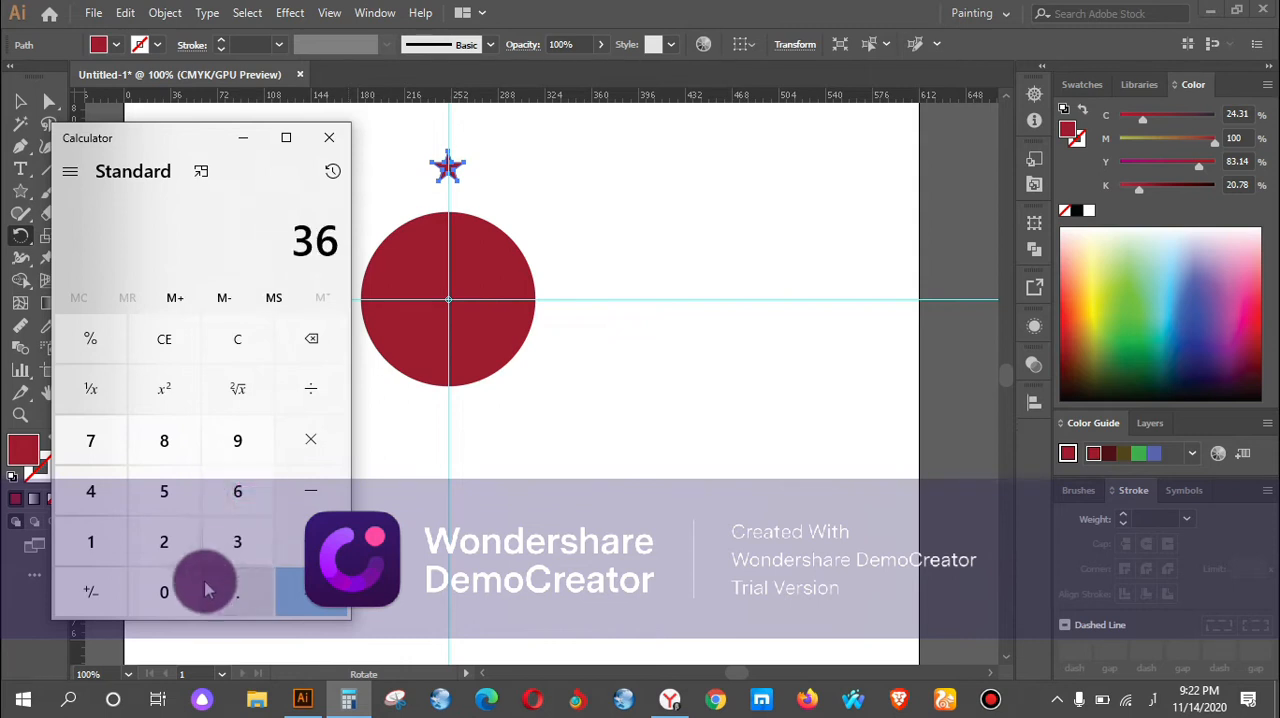
pyautogui.click(163, 592)
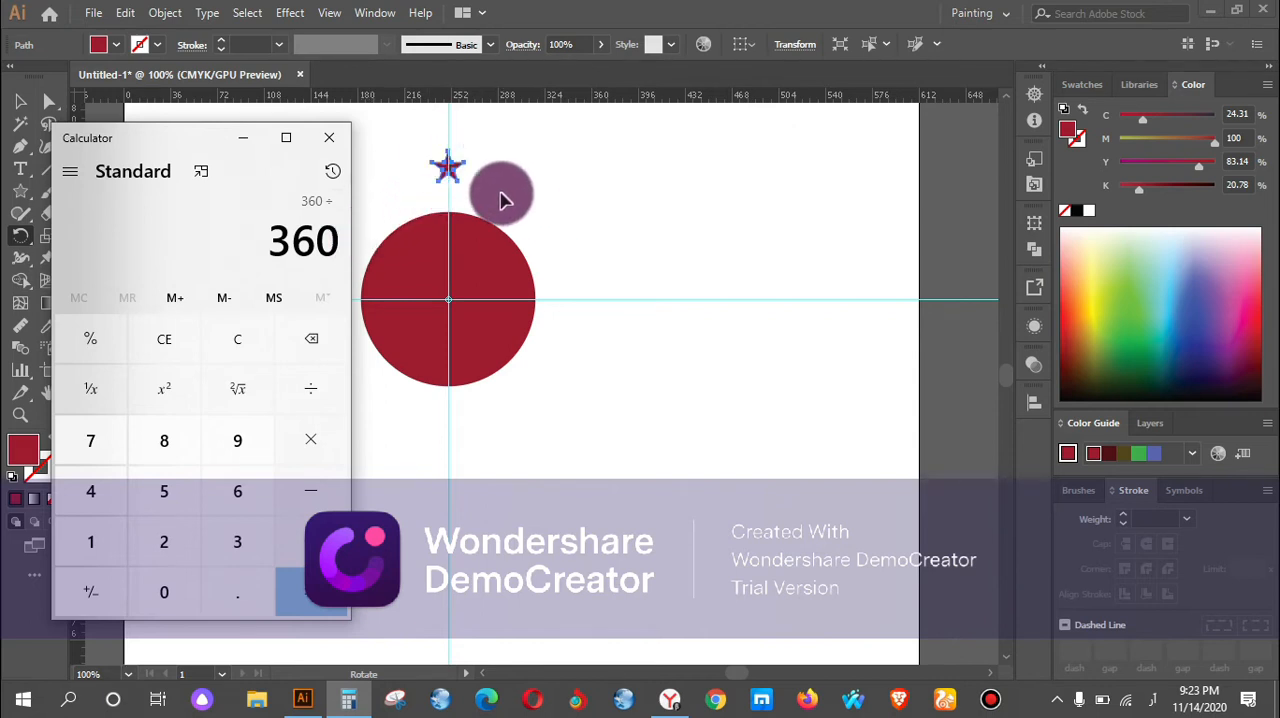
pyautogui.click(87, 548)
pyautogui.click(160, 592)
pyautogui.click(303, 594)
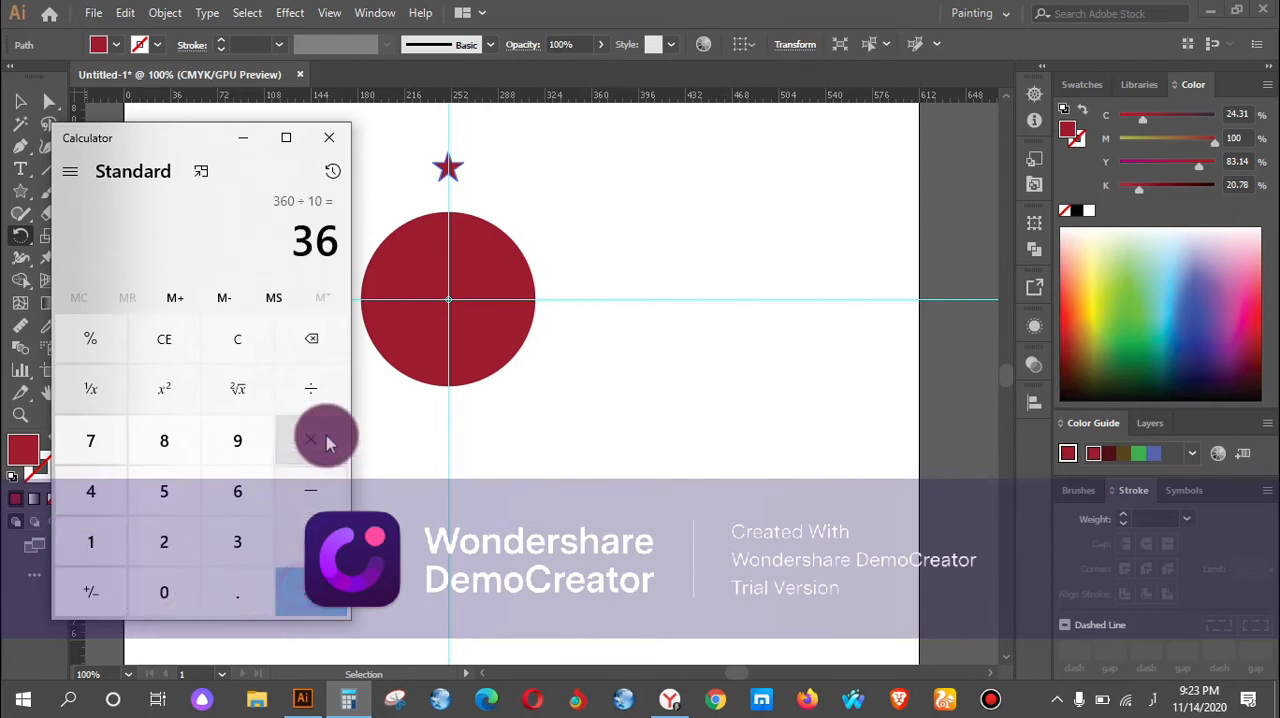
pyautogui.click(238, 146)
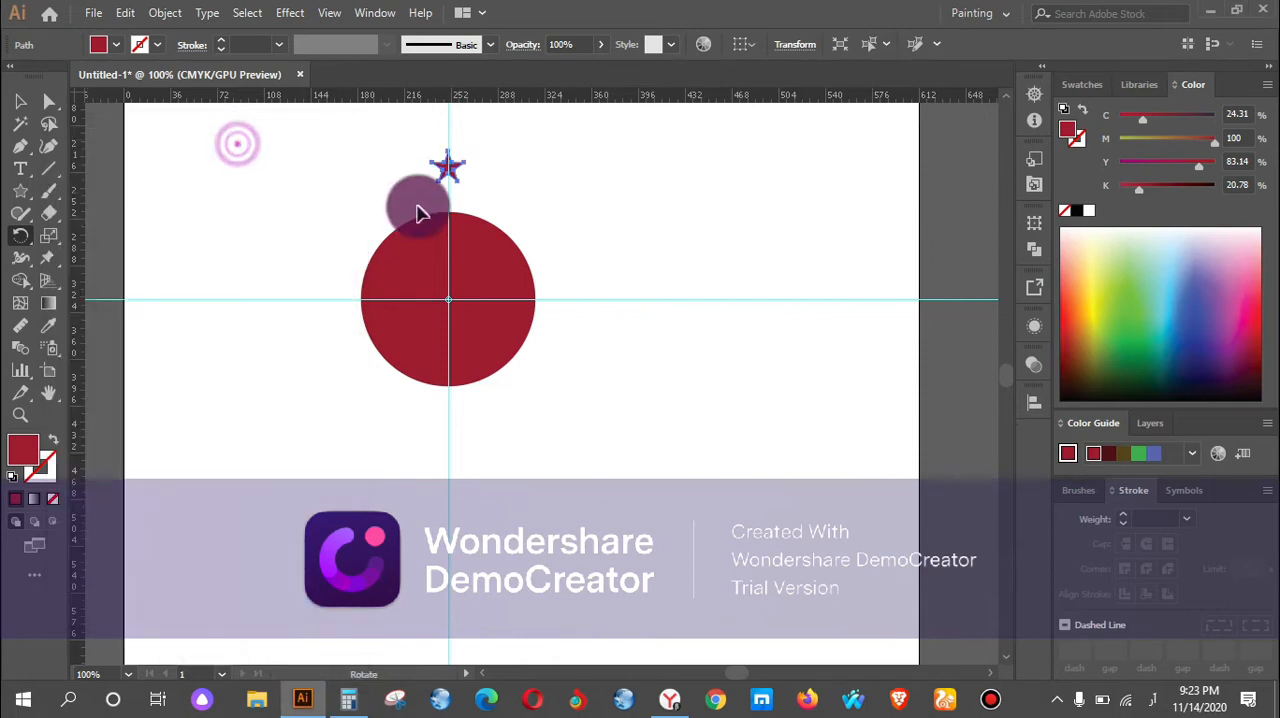
# Create a copy of the star rotated 36° about the guide intersection, rechecking the 360 ÷ 10 result in Calculator and previewing the rotation.
pyautogui.keyDown('alt'); pyautogui.click(449, 297); pyautogui.keyUp('alt')
pyautogui.click(748, 270)
pyautogui.moveTo(734, 271); pyautogui.dragTo(701, 270)
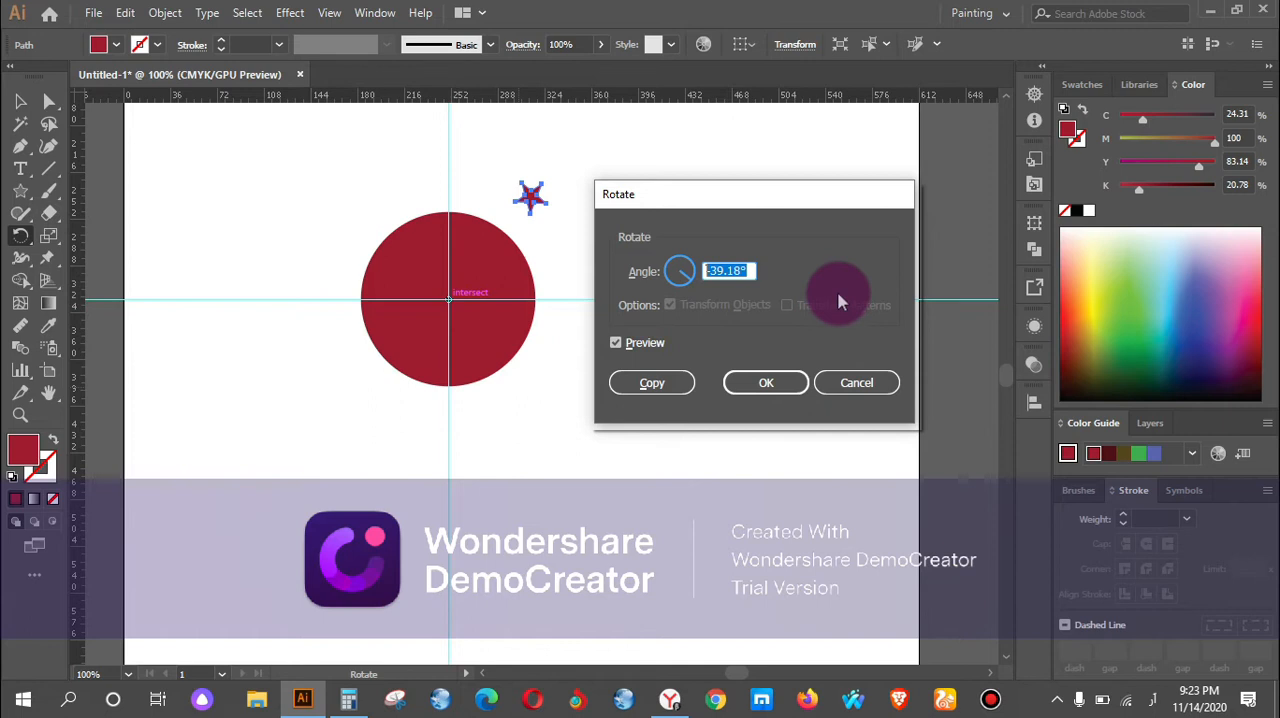
pyautogui.press('BackSpace')
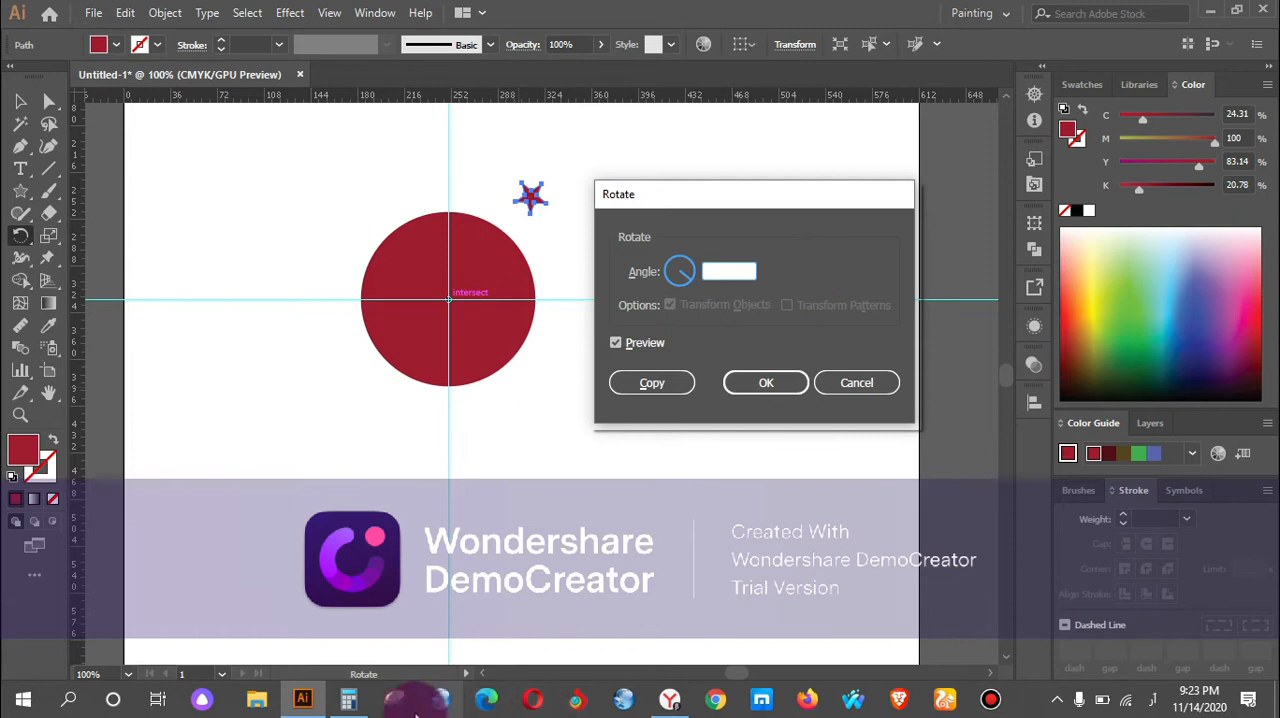
pyautogui.click(363, 704)
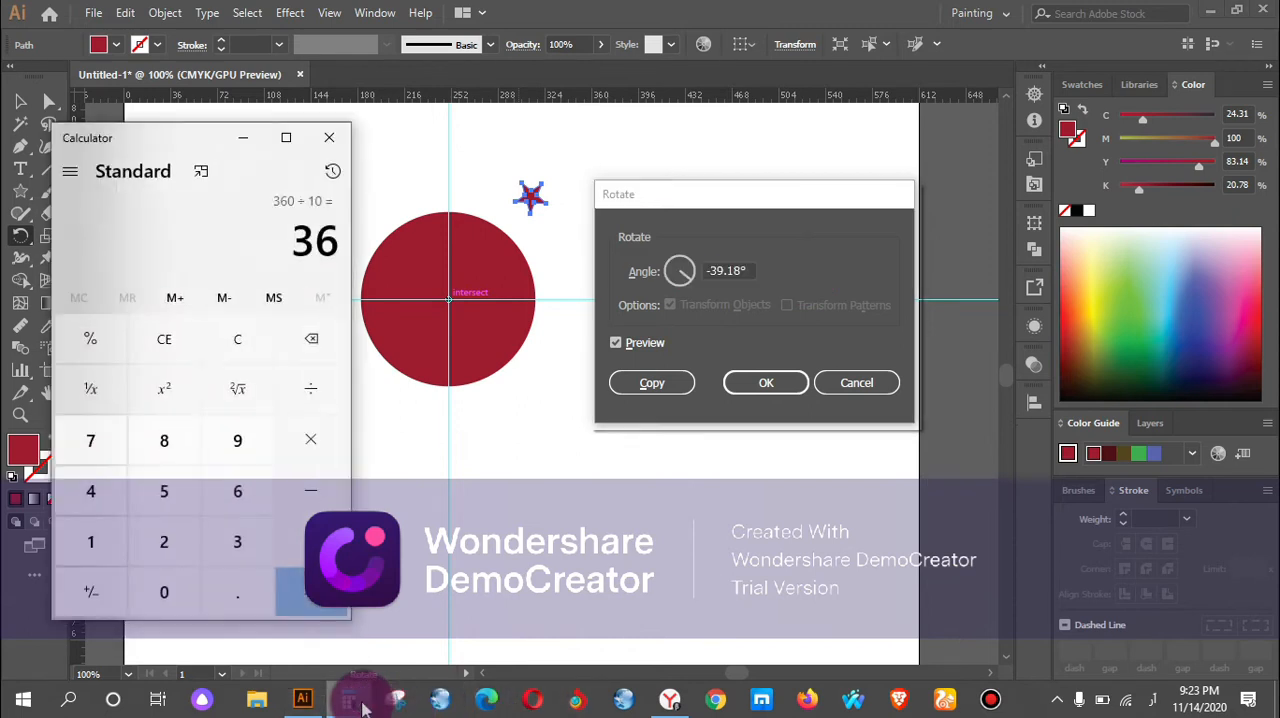
pyautogui.click(363, 704)
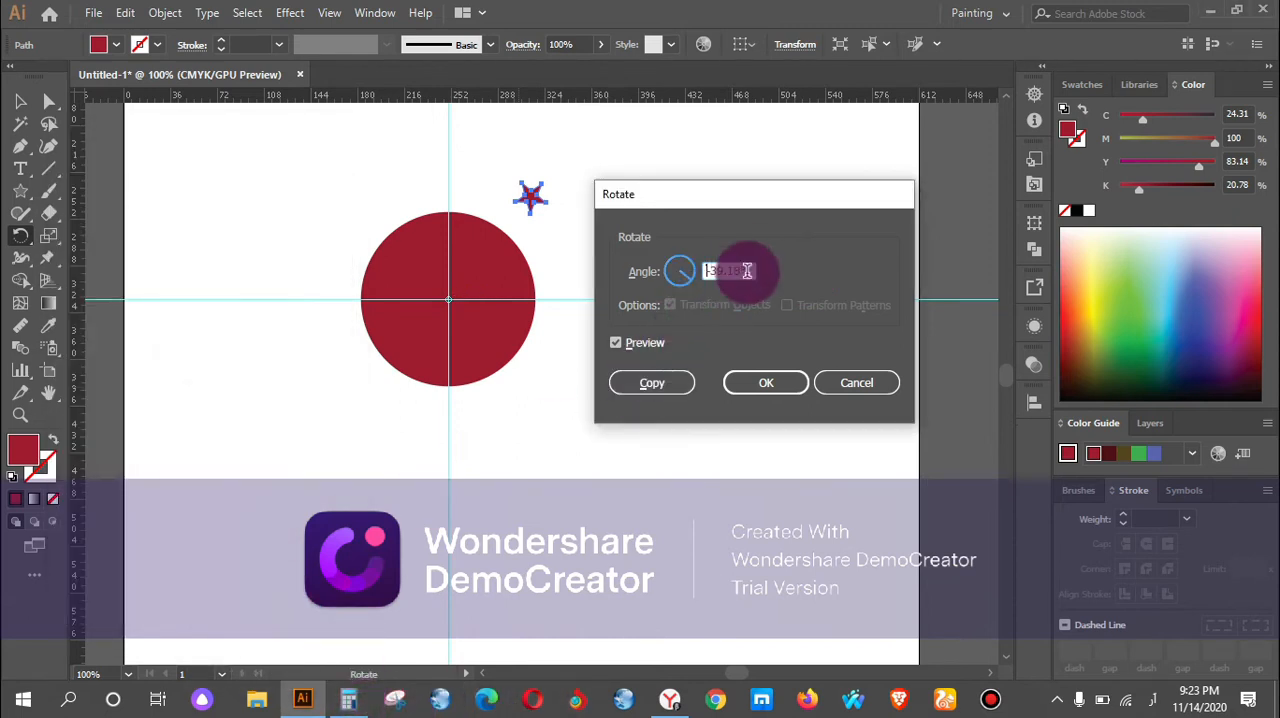
pyautogui.moveTo(746, 270); pyautogui.dragTo(697, 272)
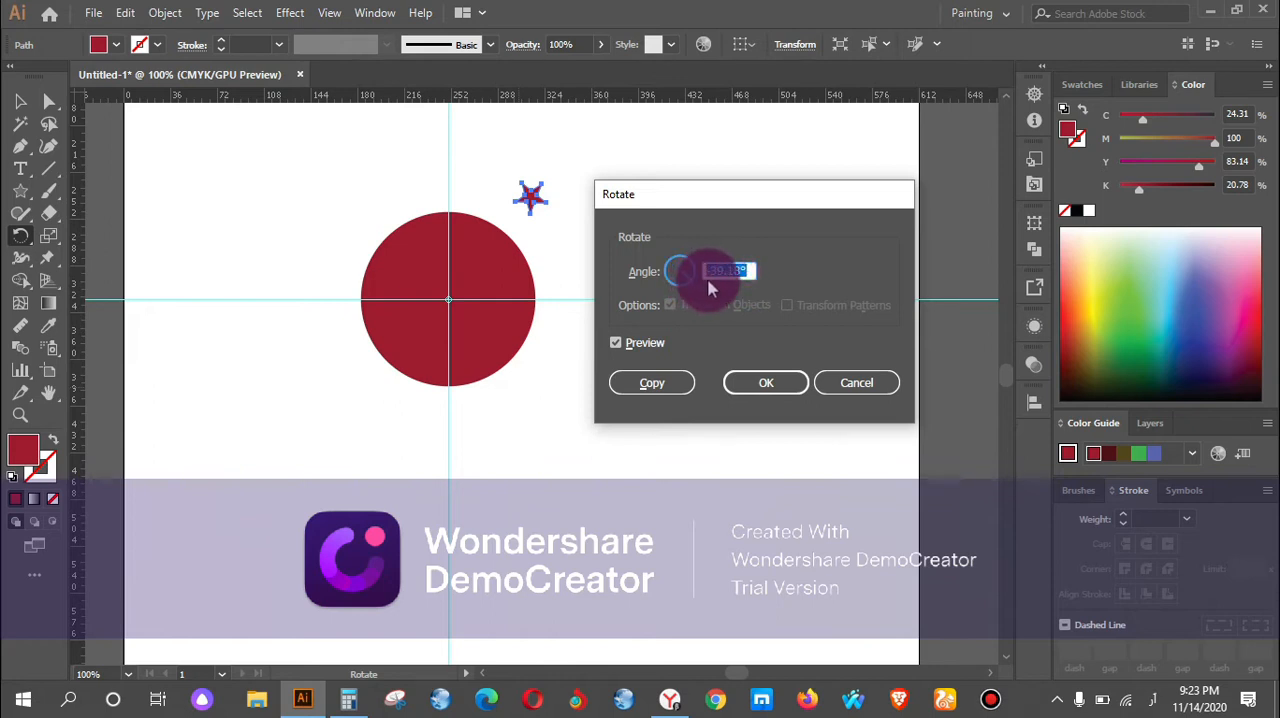
pyautogui.write('36')
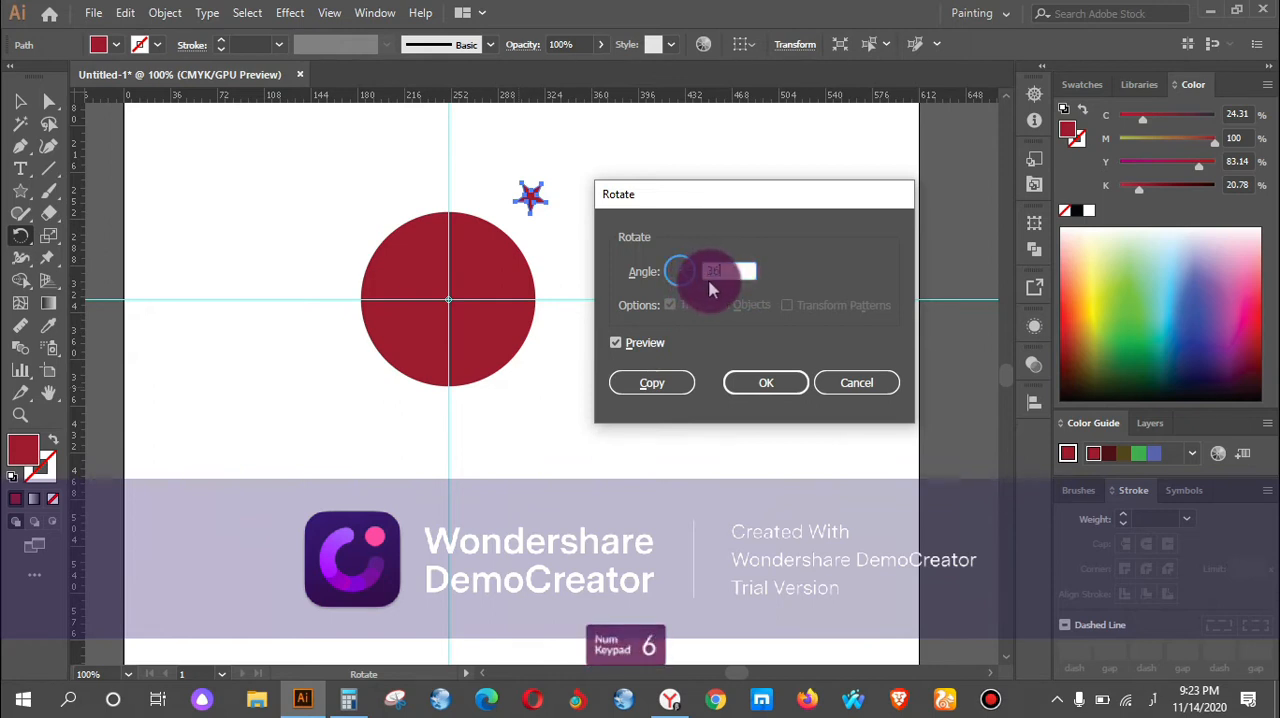
pyautogui.click(622, 348)
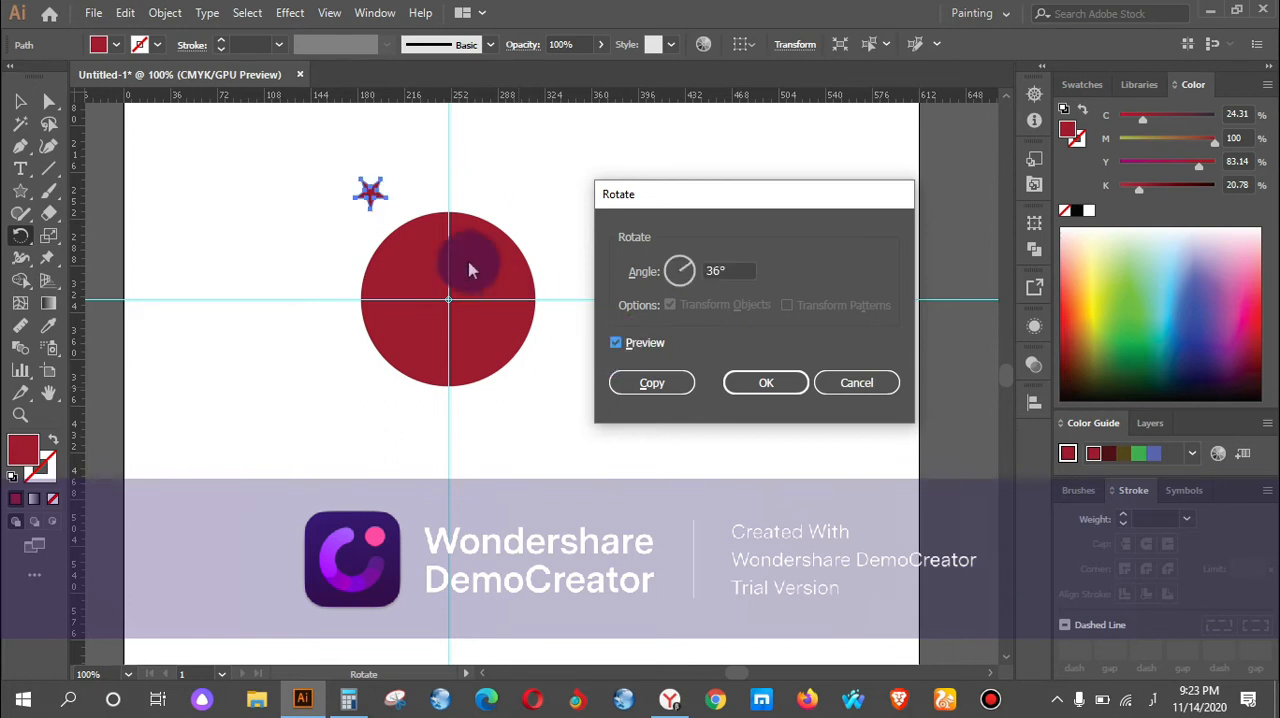
pyautogui.click(757, 385)
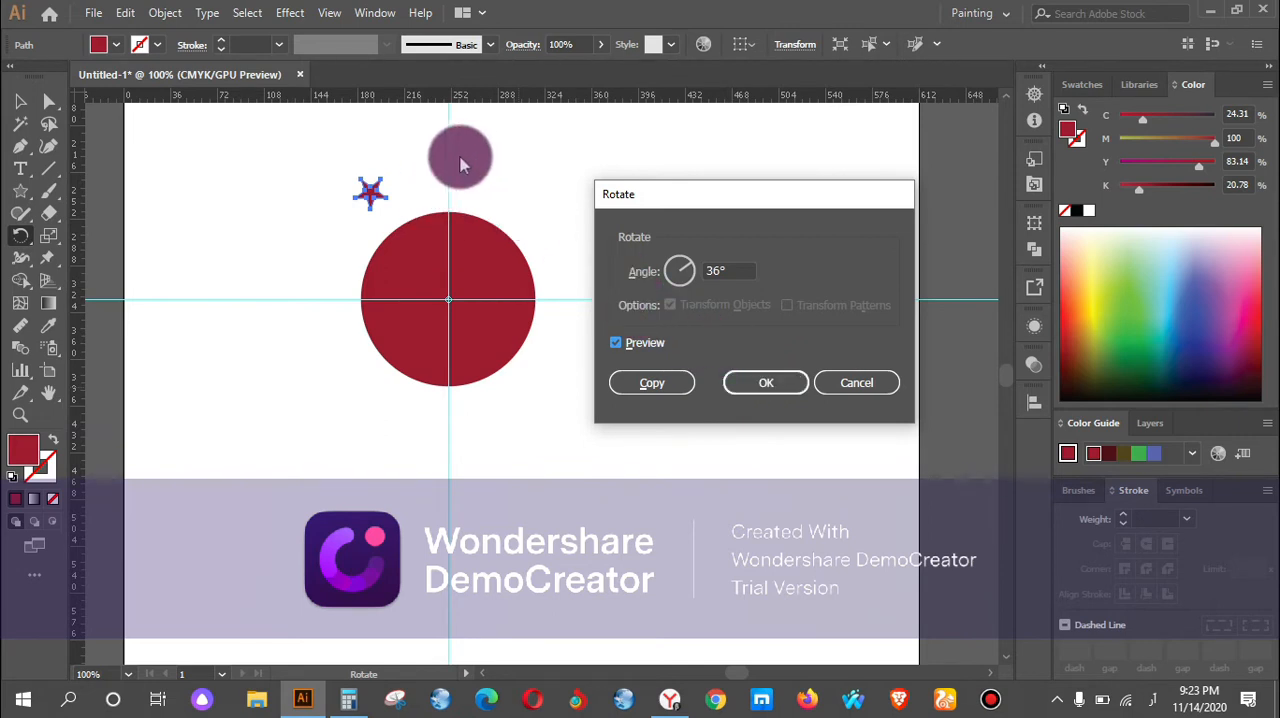
pyautogui.click(650, 386)
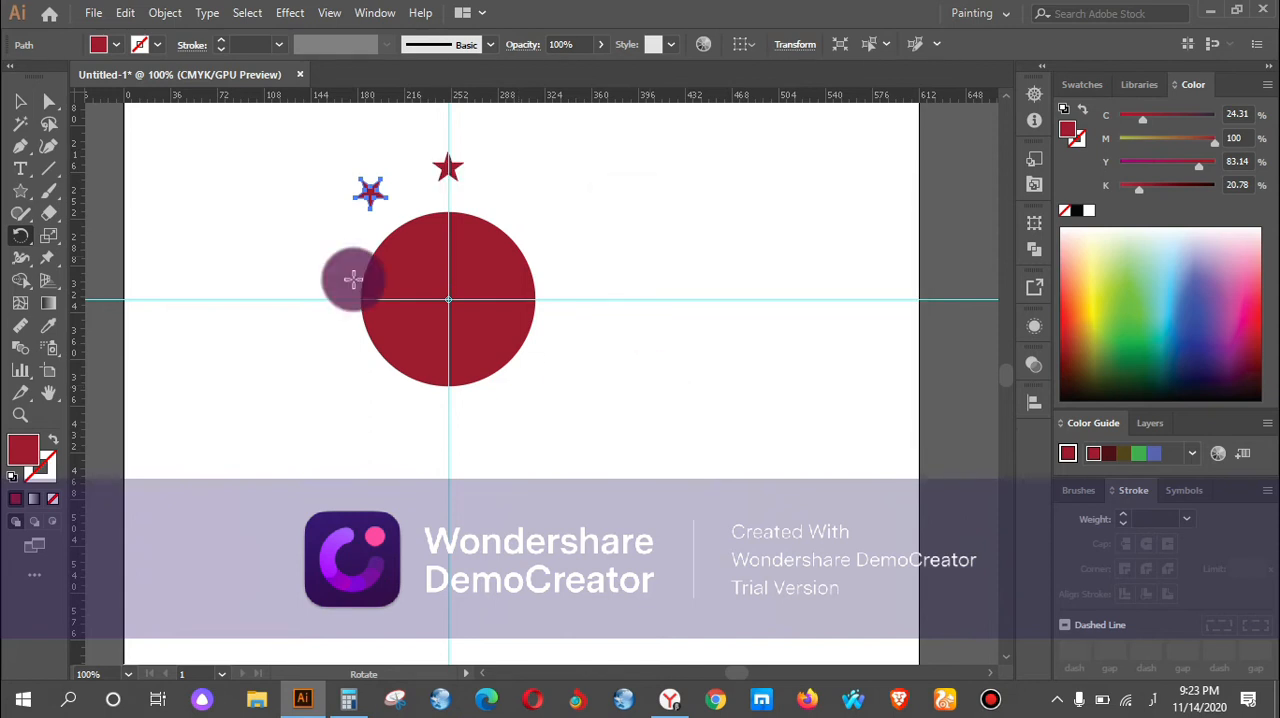
# Repeat the rotated star copy until ten stars surround the circle.
pyautogui.hotkey('ctrl', 'd')
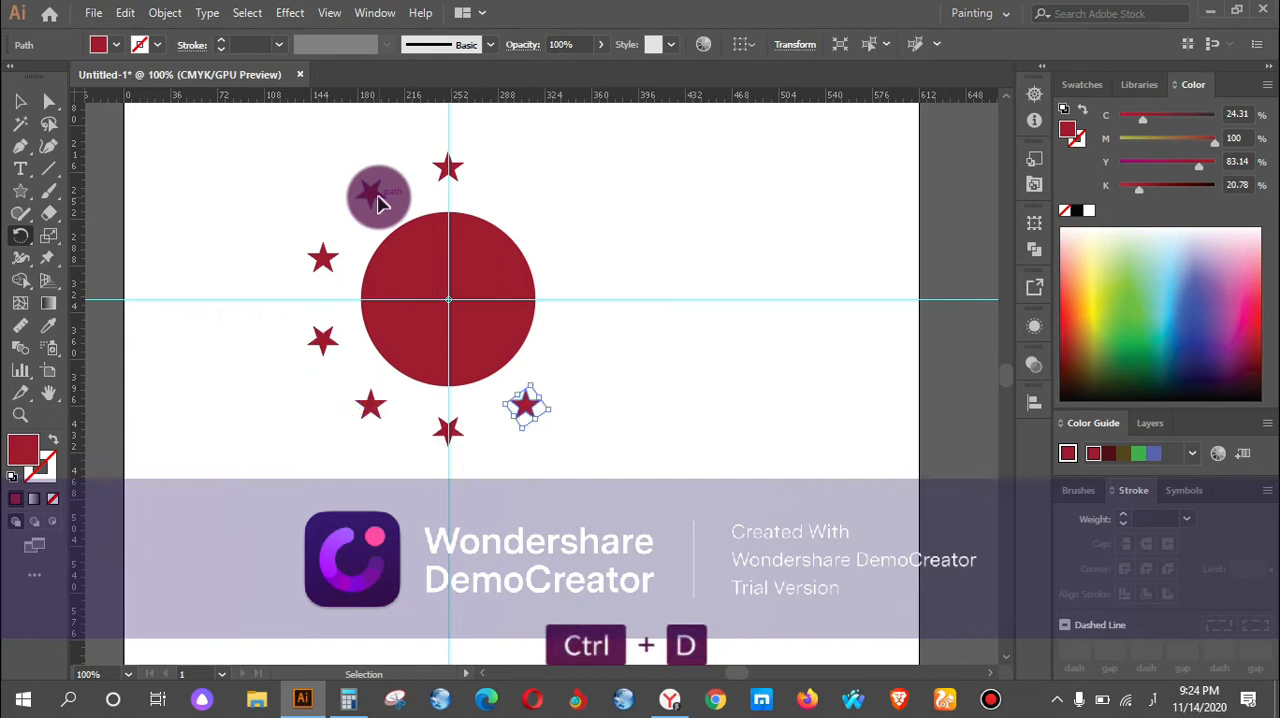
pyautogui.hotkey('ctrl', 'd')
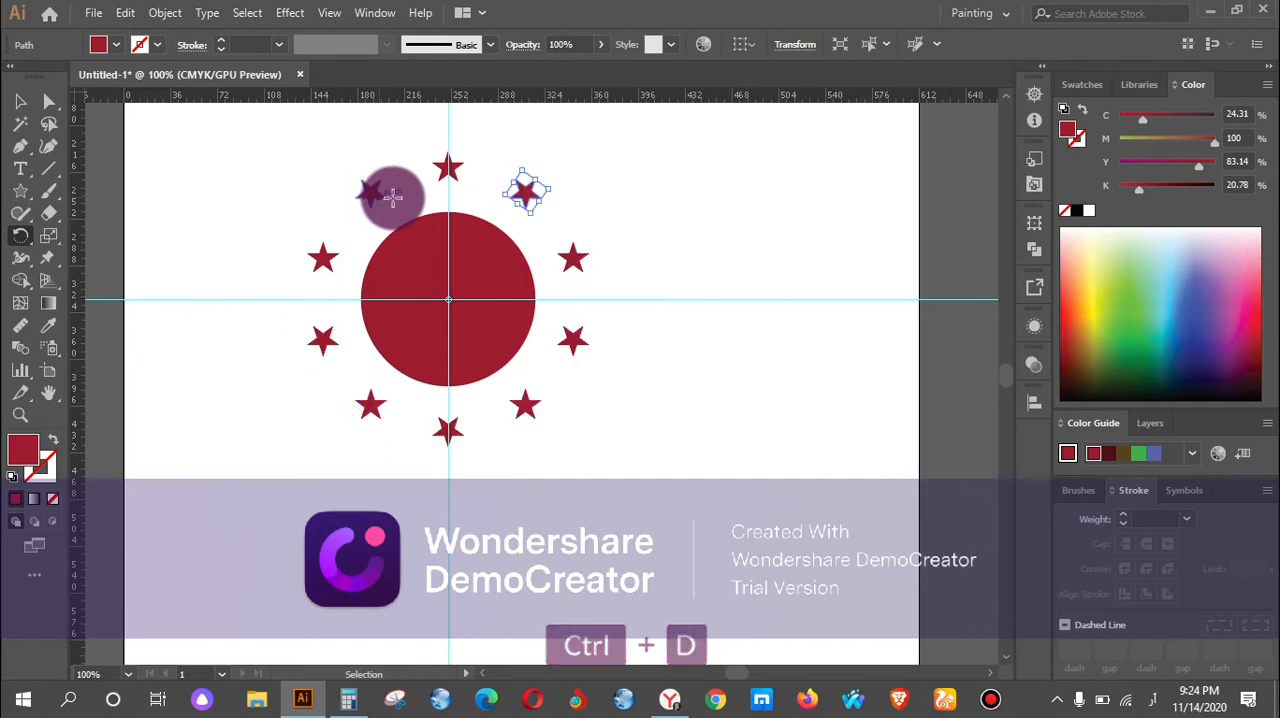
# Select the circle, all the stars and both guides together and delete them to clear the artboard.
pyautogui.click(21, 101)
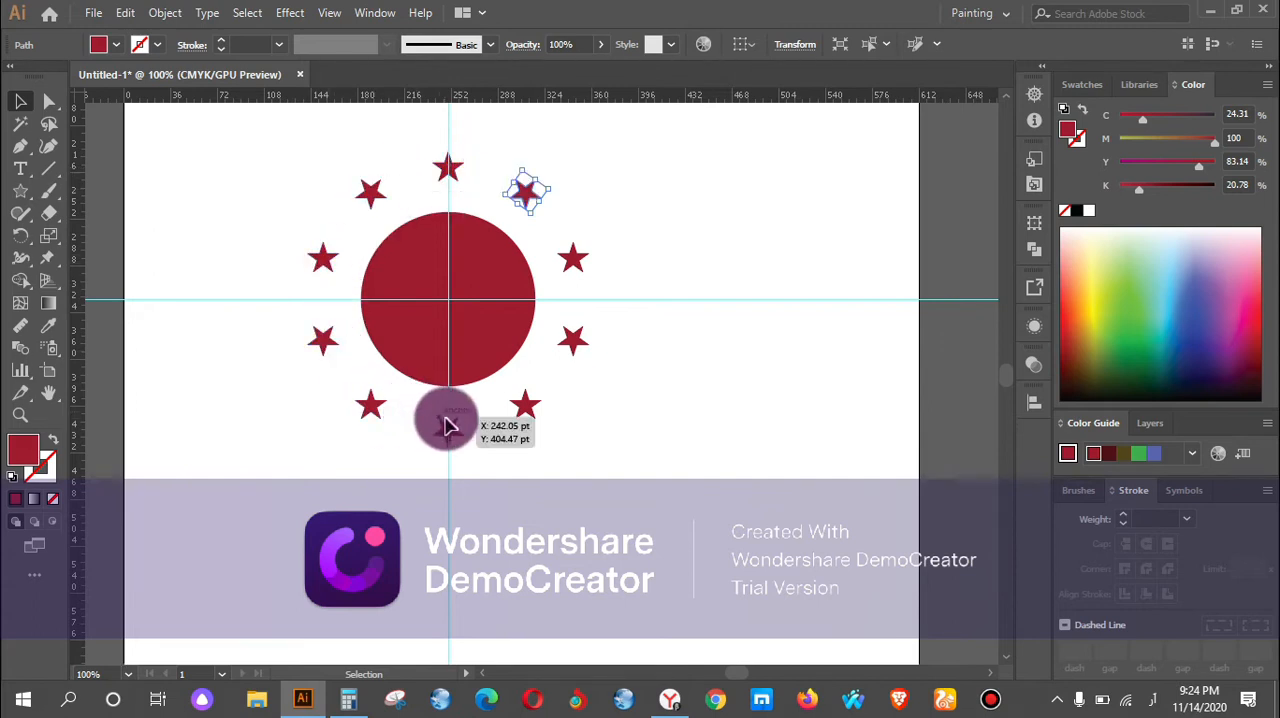
pyautogui.moveTo(512, 408); pyautogui.dragTo(531, 207)
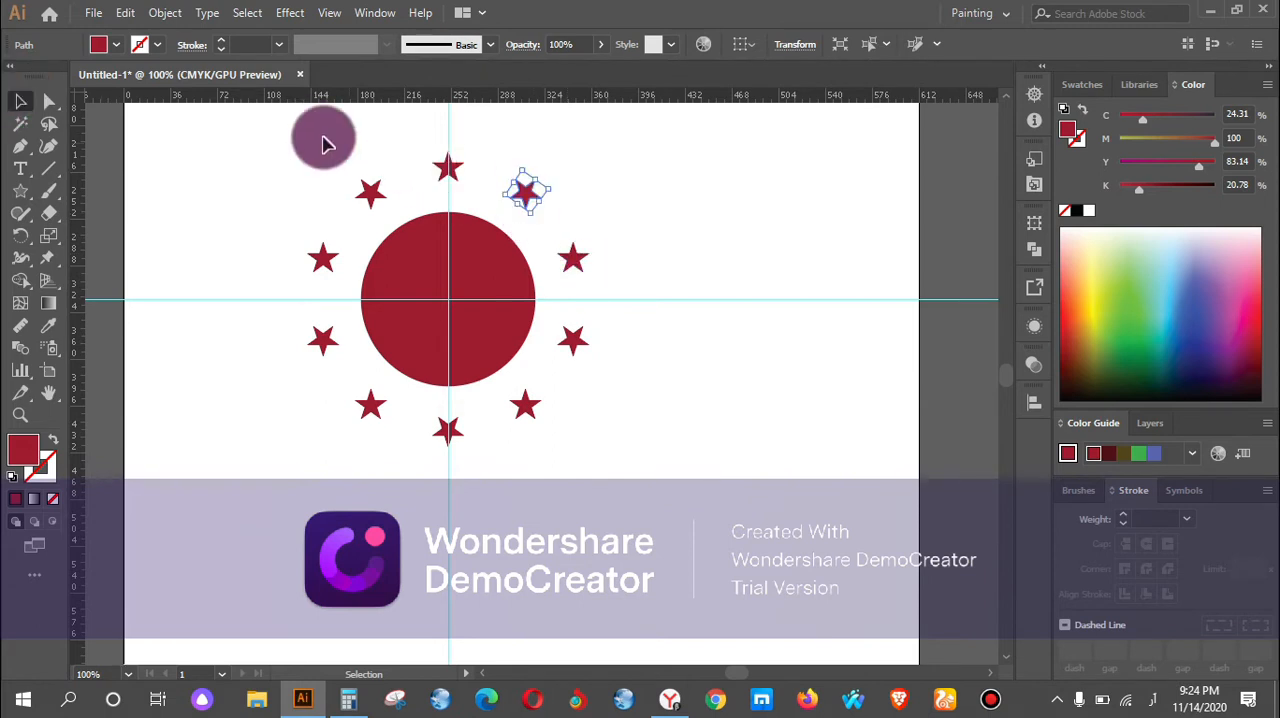
pyautogui.moveTo(267, 160); pyautogui.dragTo(657, 449)
pyautogui.press('BackSpace')
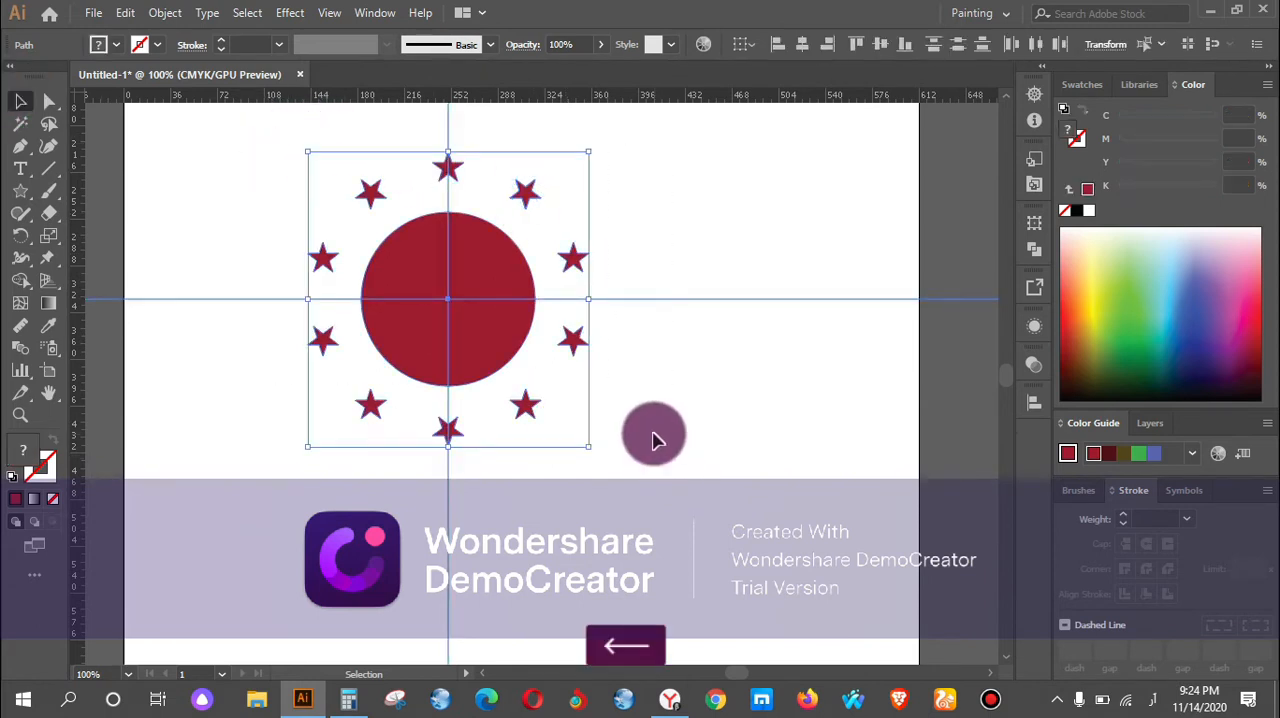
pyautogui.scroll(-2, 405, 365)
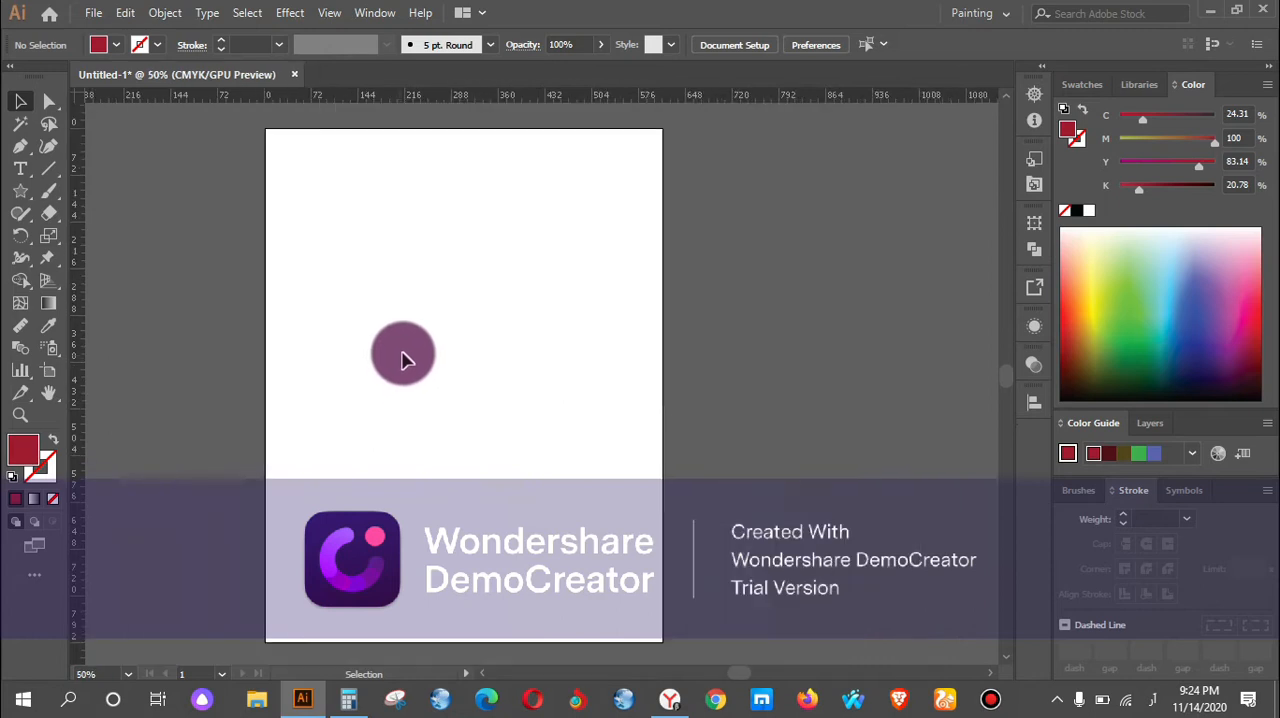
pyautogui.press('ctrl')
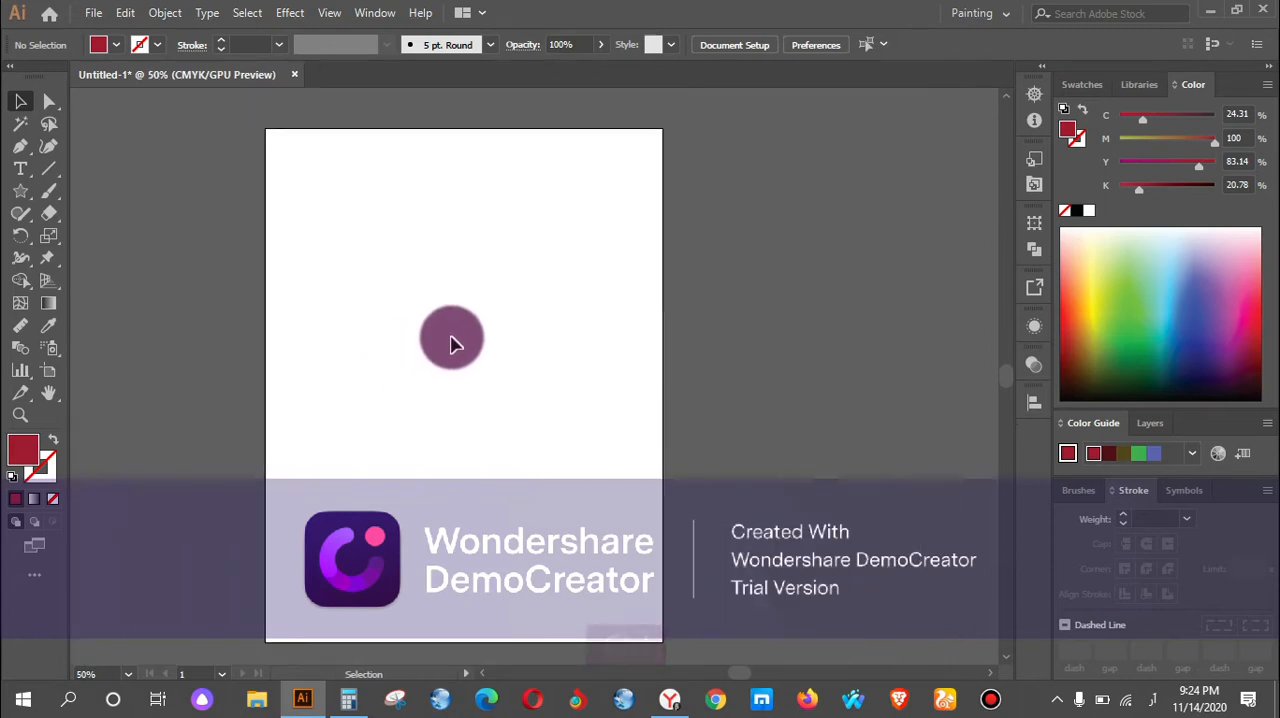
pyautogui.scroll(2, 421, 323)
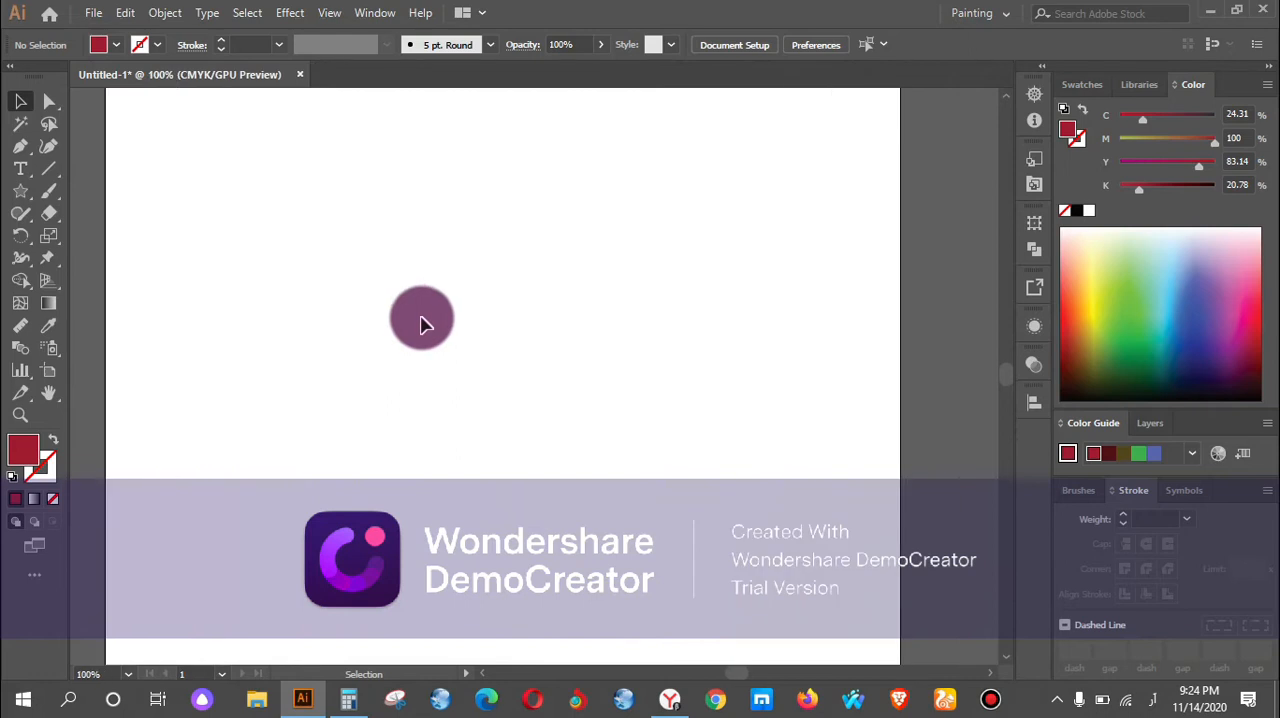
pyautogui.scroll(-1, 380, 340)
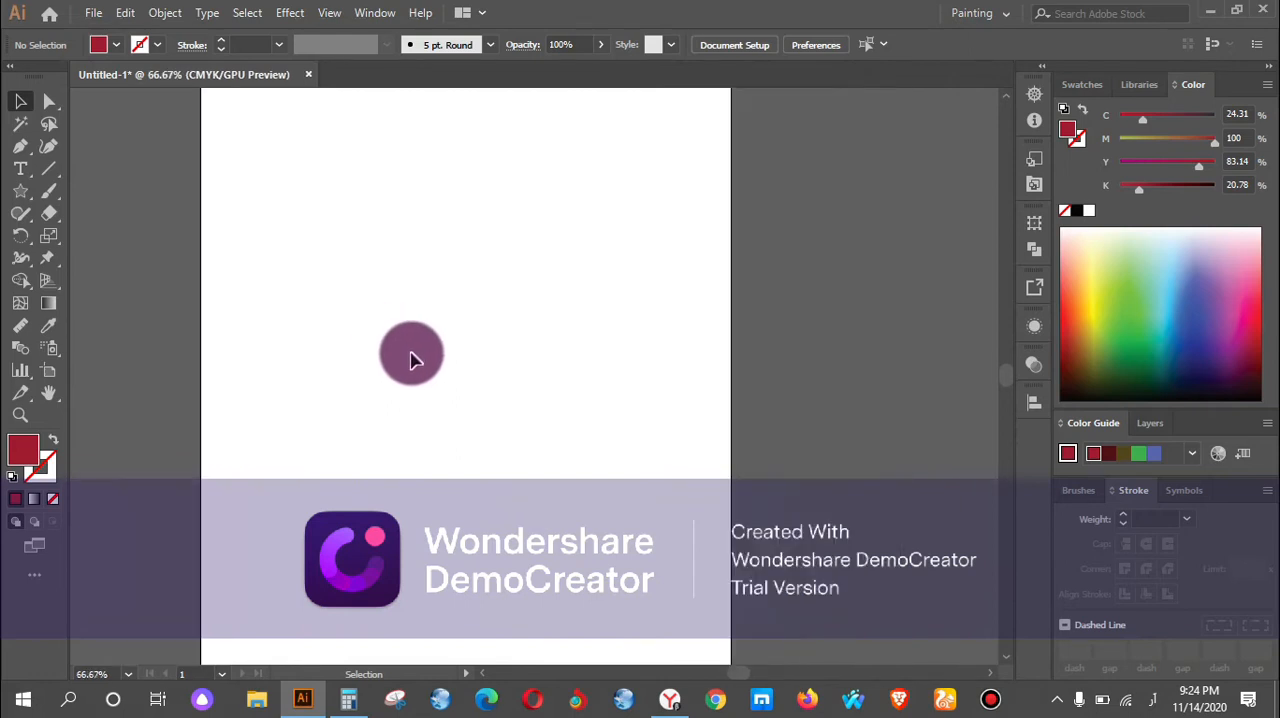
pyautogui.scroll(-1, 411, 357)
pyautogui.scroll(-1, 519, 346)
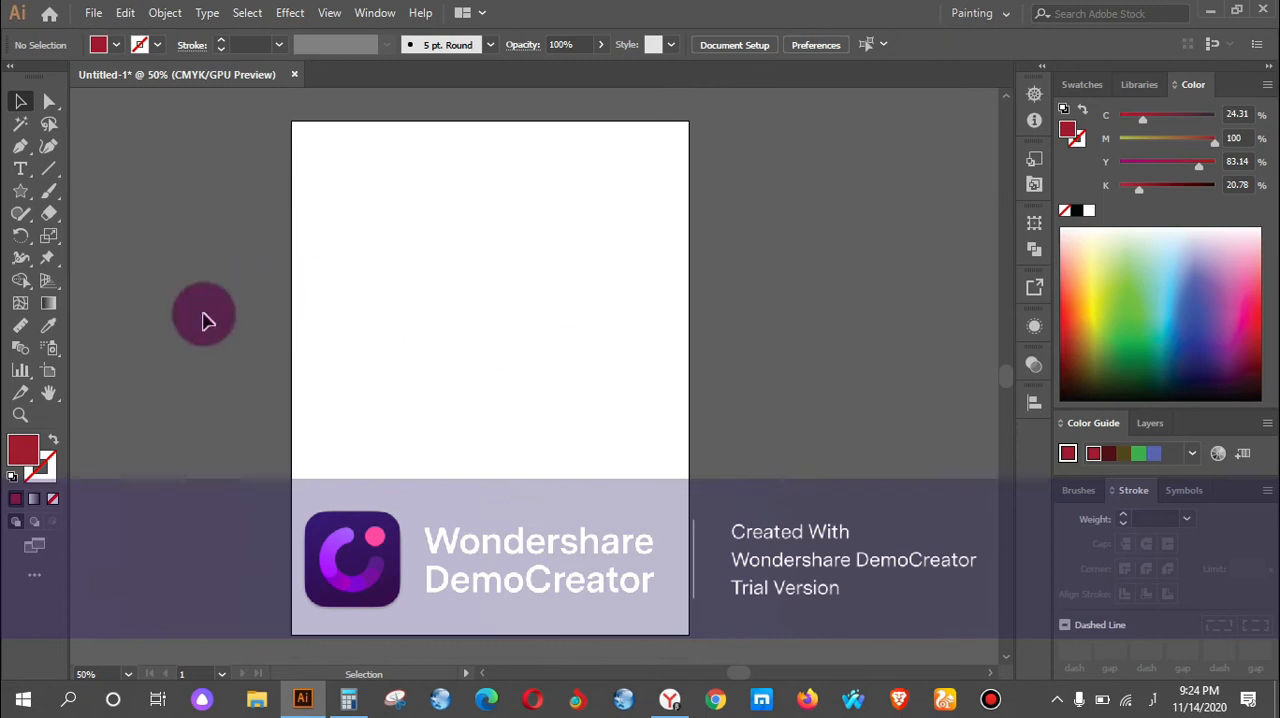
# Draw two red rectangles and a small red square one below another, each smaller than the previous, with the Rectangle tool.
pyautogui.click(28, 201)
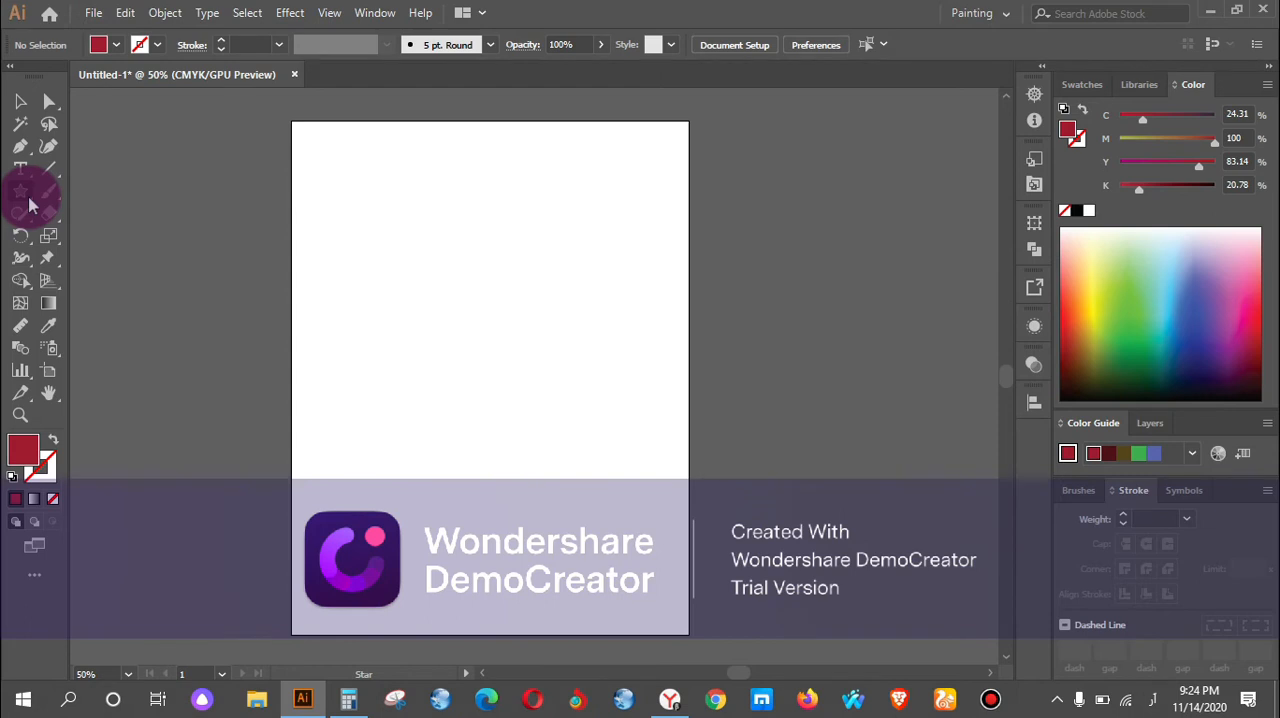
pyautogui.moveTo(28, 205); pyautogui.dragTo(85, 194)
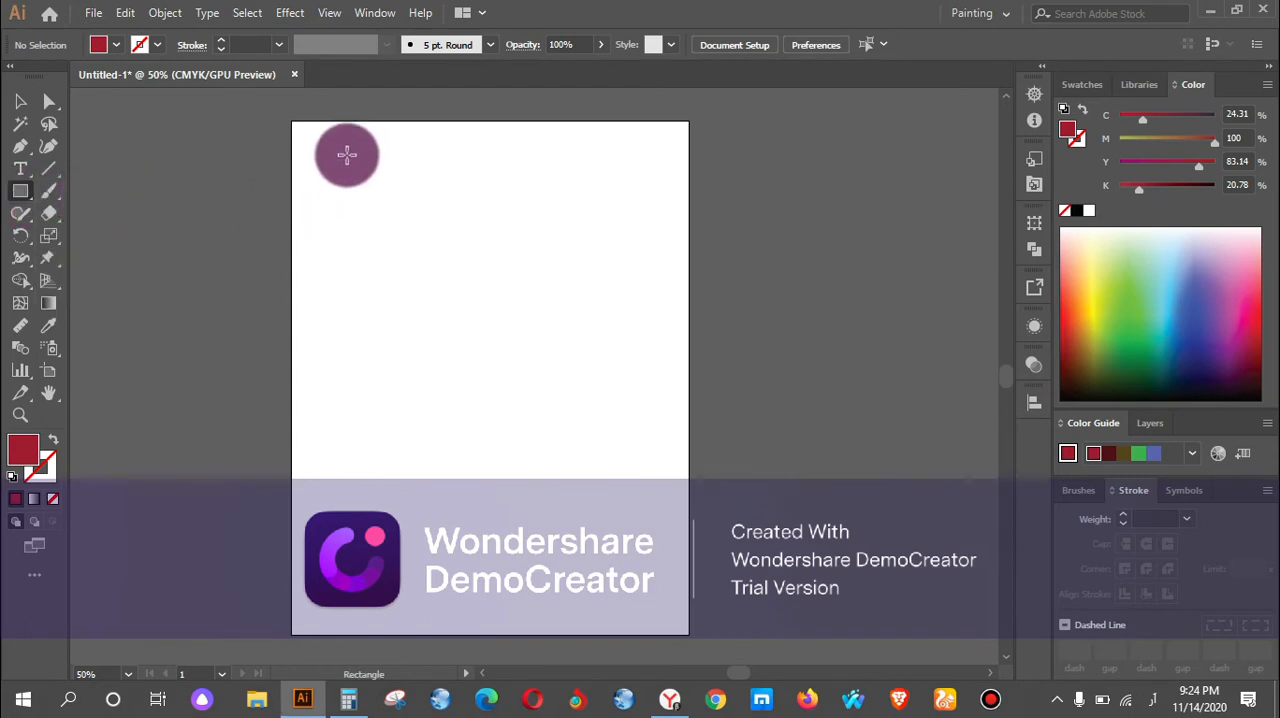
pyautogui.moveTo(347, 155); pyautogui.dragTo(511, 226)
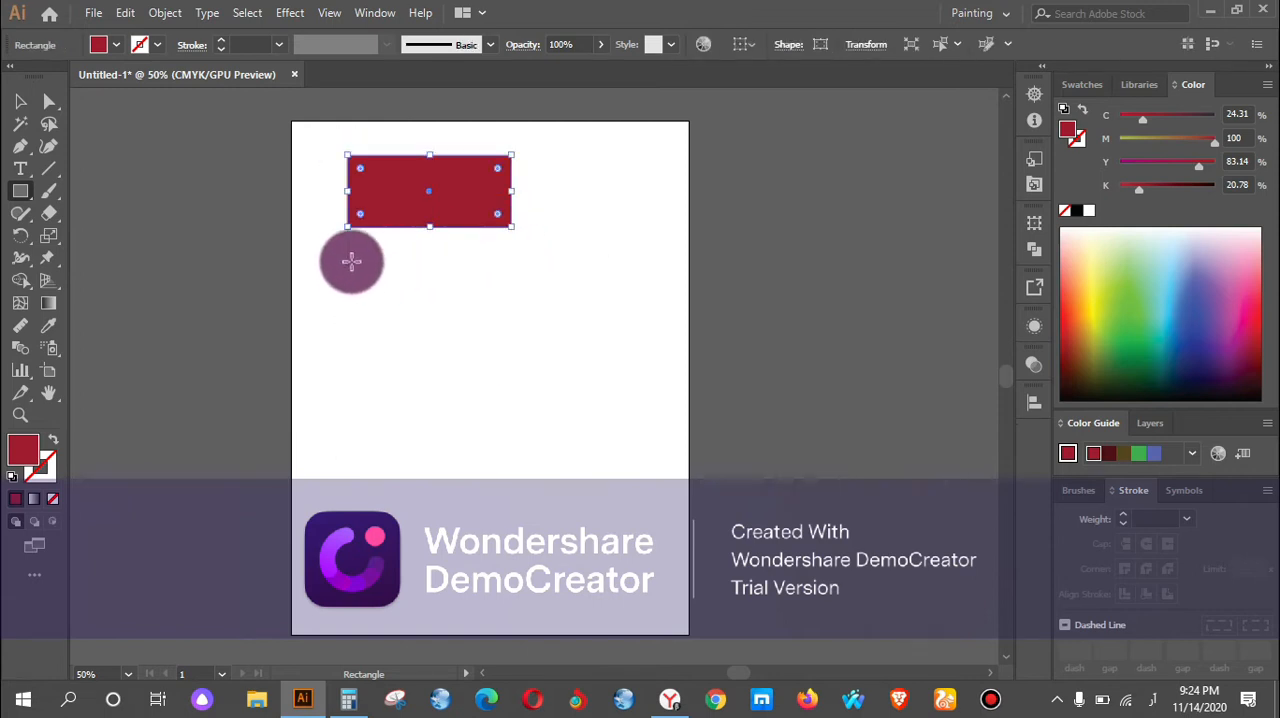
pyautogui.moveTo(386, 260); pyautogui.dragTo(512, 306)
pyautogui.moveTo(386, 348); pyautogui.dragTo(424, 386)
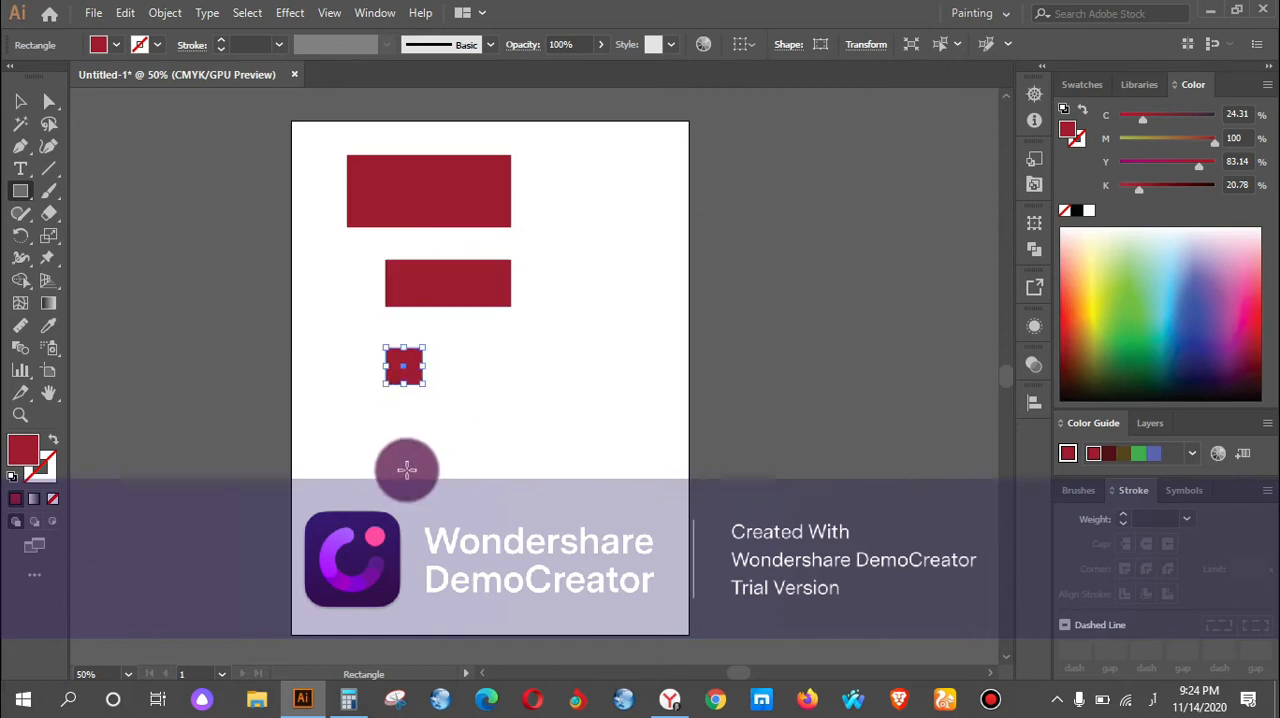
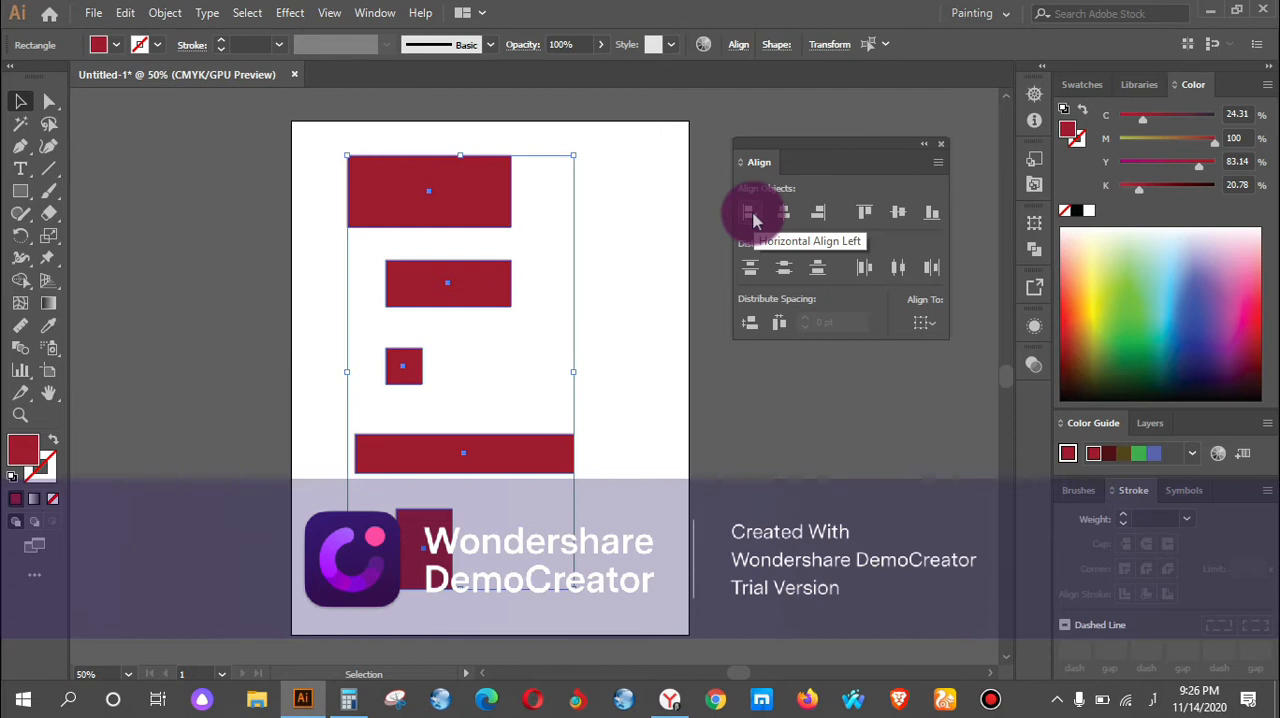
# Align the five selected red rectangles horizontally by their left edges, by their centres, and finally by their right edges.
pyautogui.click(752, 215)
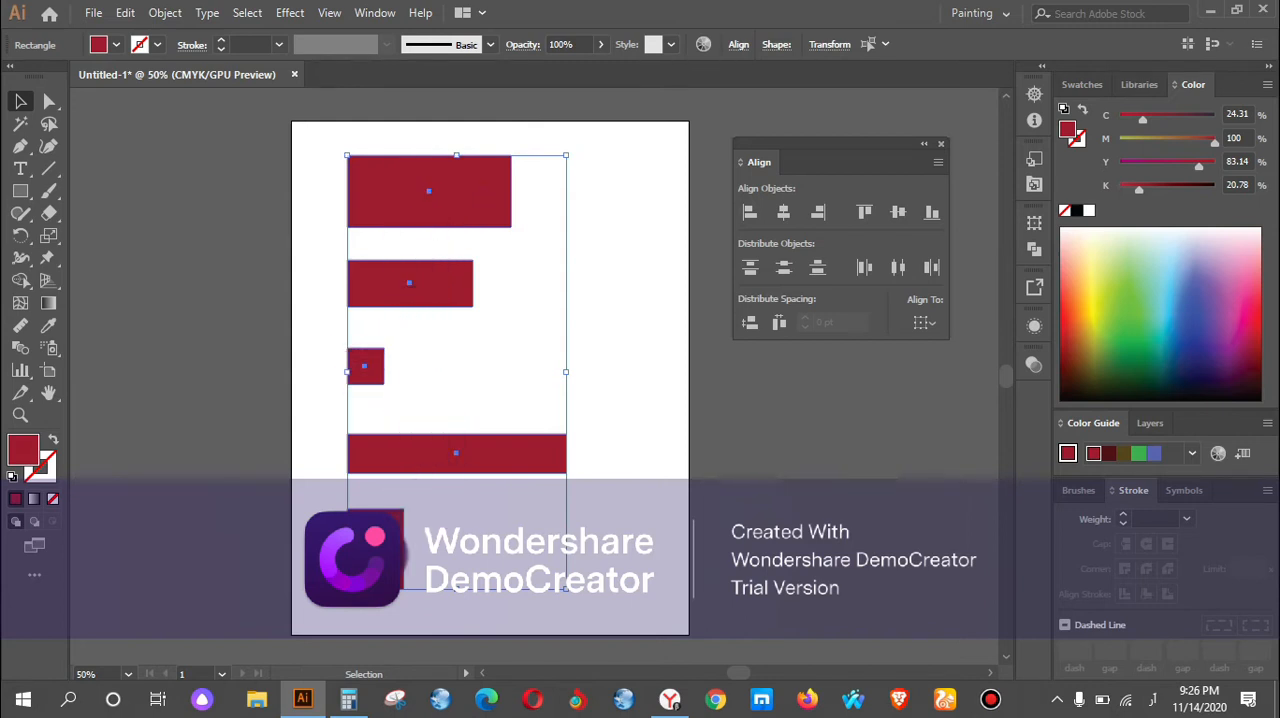
pyautogui.click(783, 213)
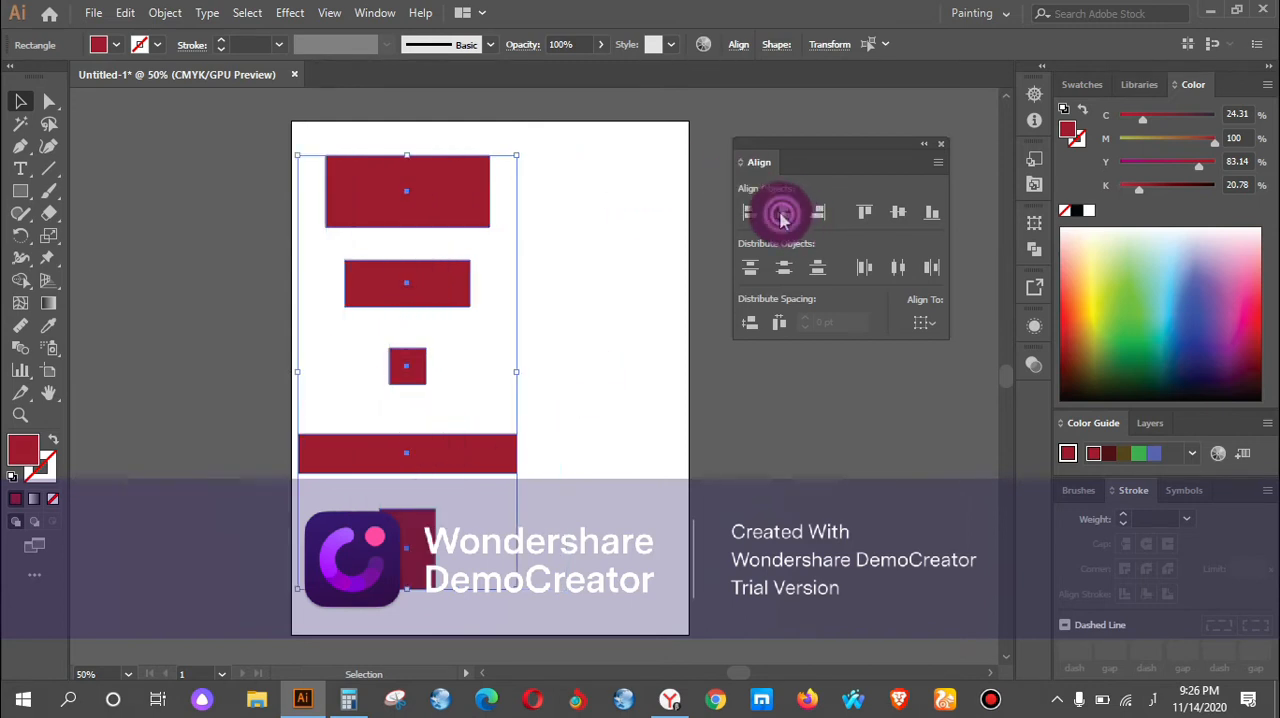
pyautogui.click(818, 218)
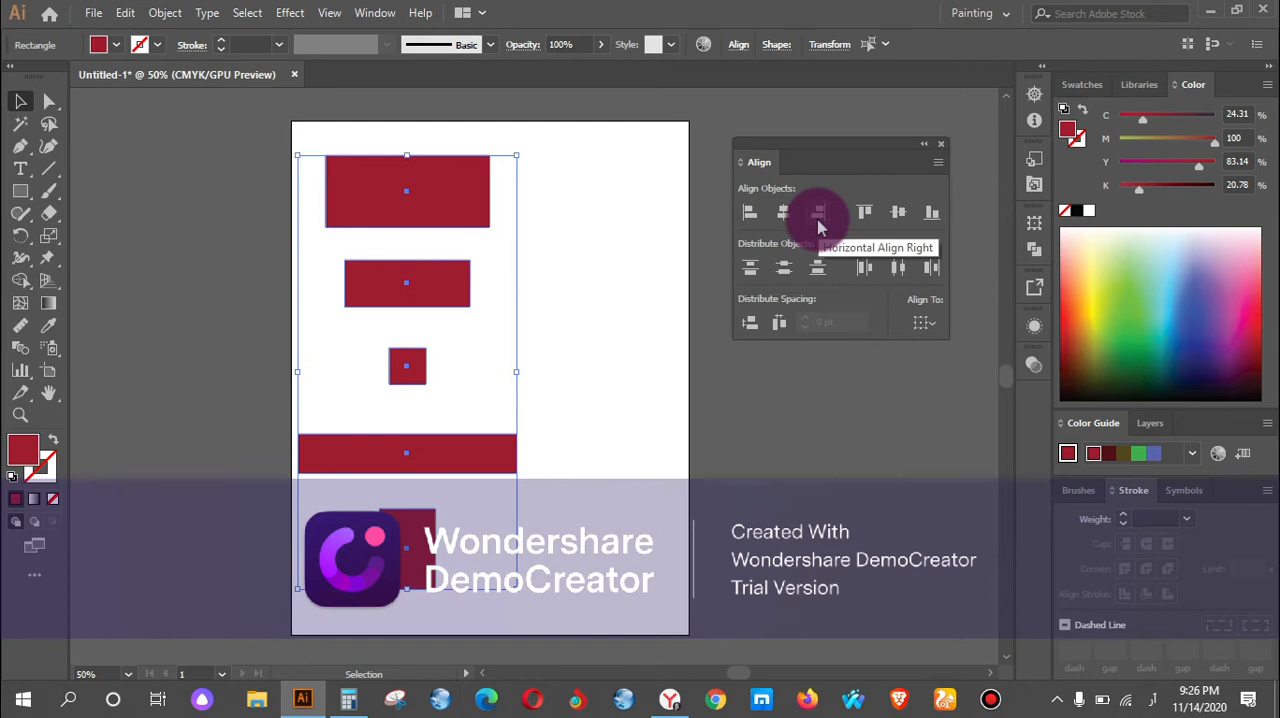
pyautogui.click(818, 218)
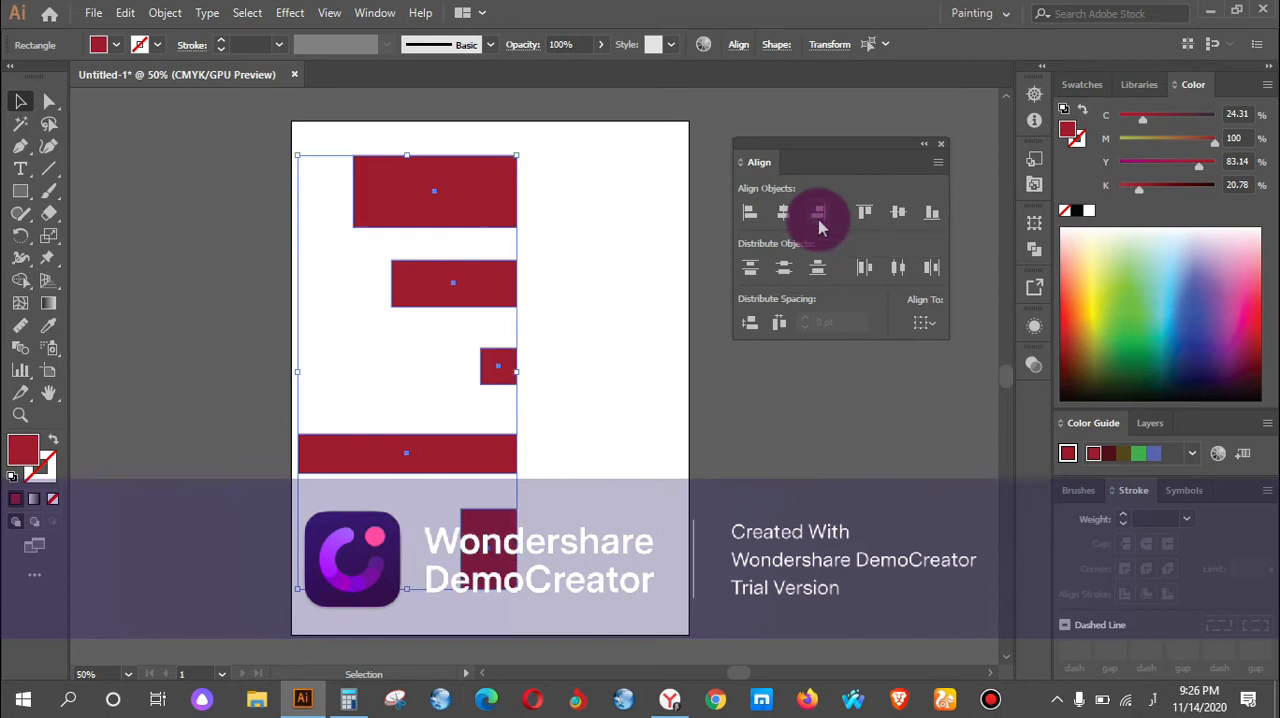
# Rotate the five rectangles about 90° clockwise so they stand side by side, and move them right onto the artboard.
pyautogui.moveTo(524, 149); pyautogui.dragTo(692, 512)
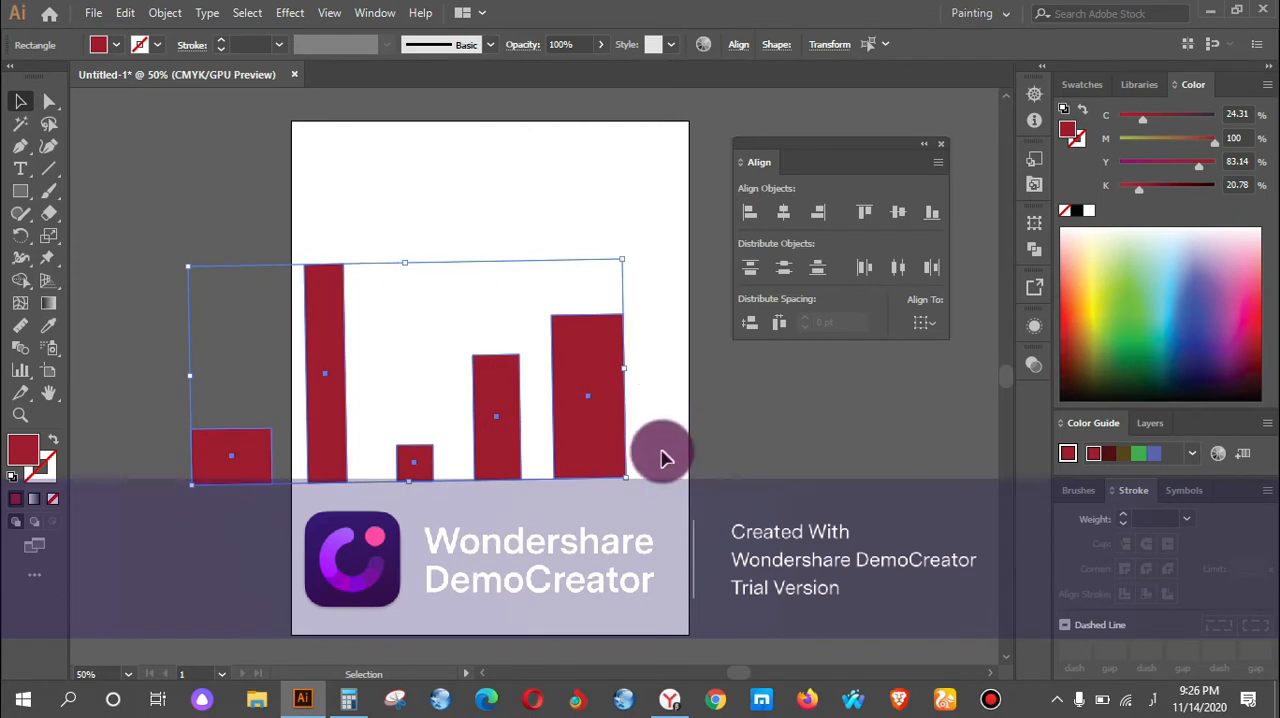
pyautogui.moveTo(632, 470); pyautogui.dragTo(623, 463)
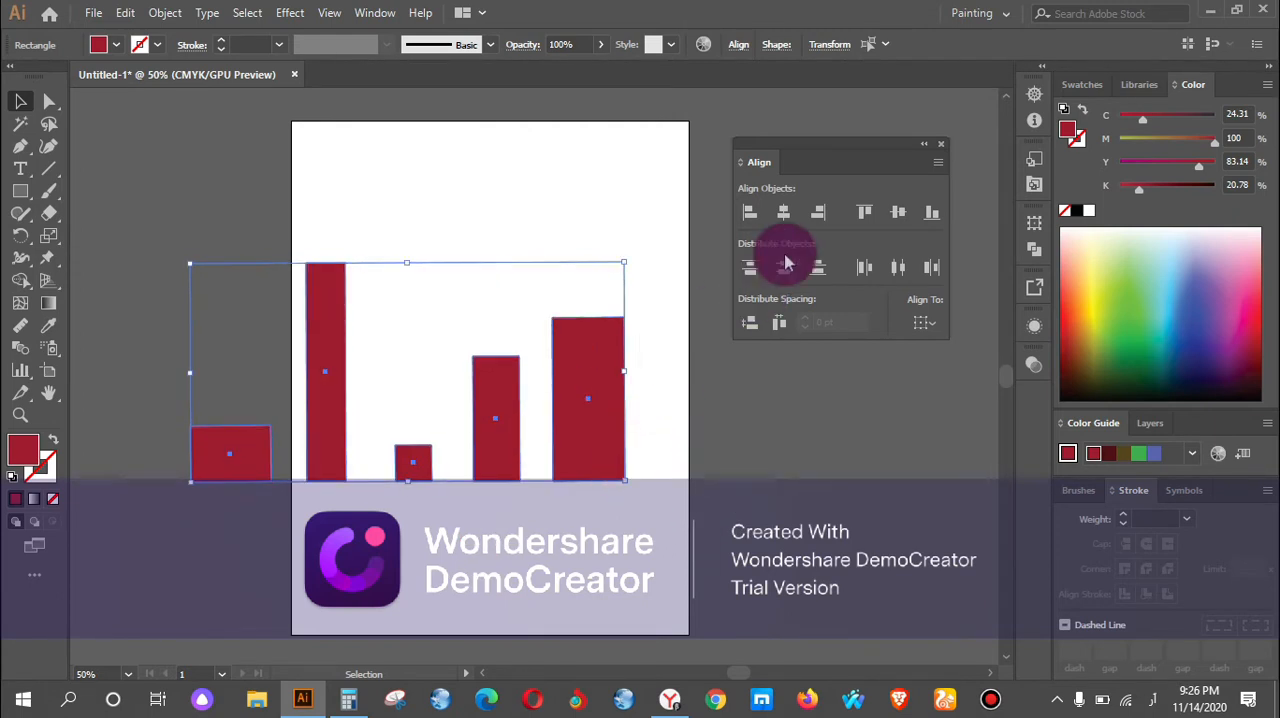
pyautogui.moveTo(410, 470); pyautogui.dragTo(509, 468)
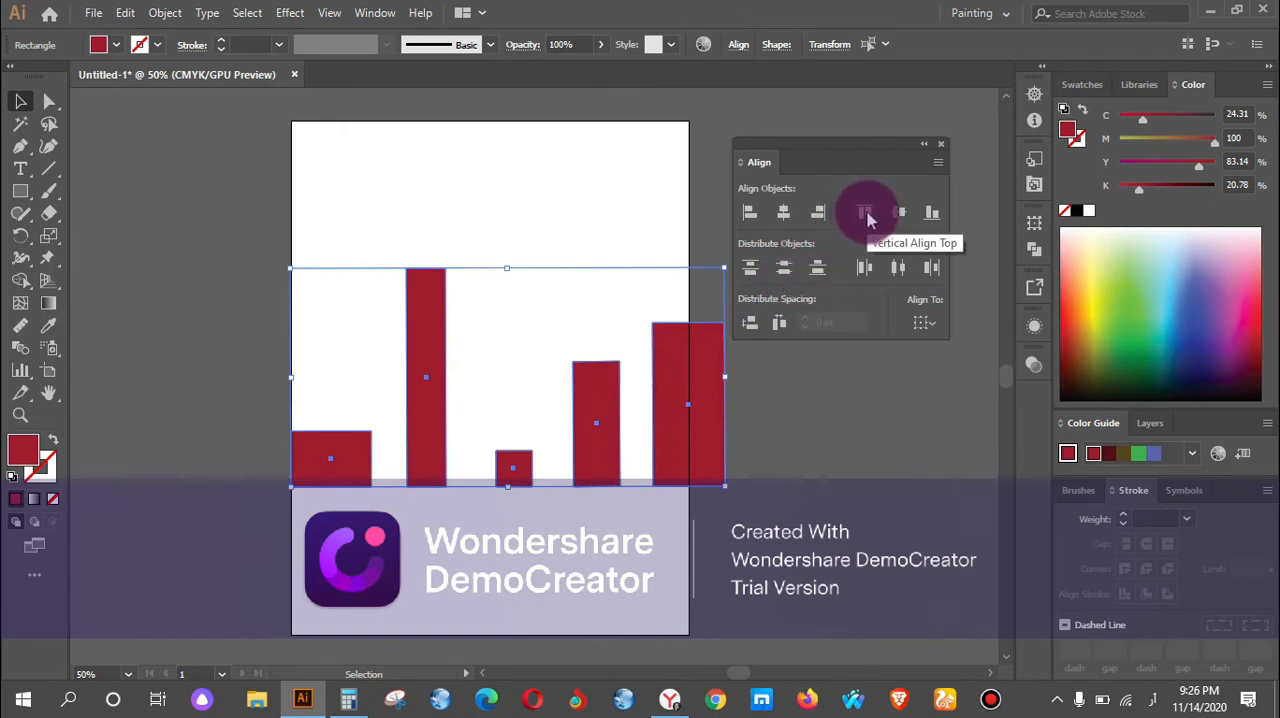
# Align the upright rectangles vertically by their top edges, by their centres, and finally by their bottom edges.
pyautogui.click(866, 213)
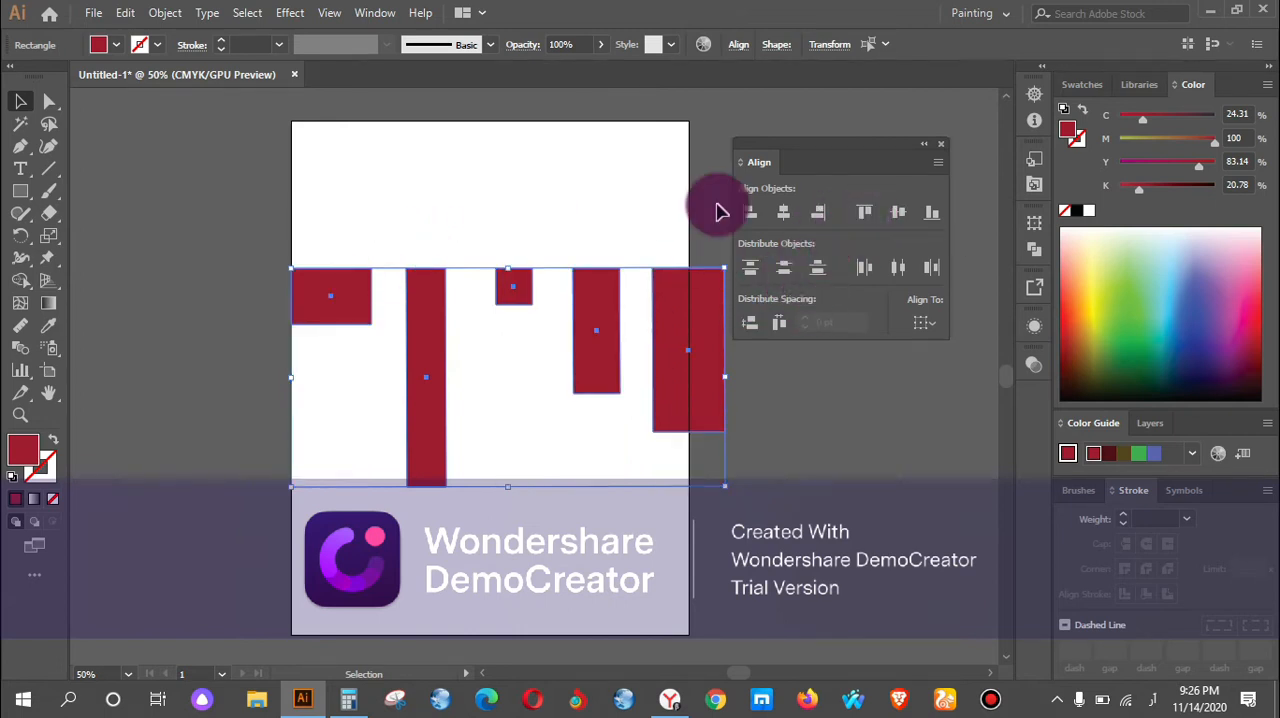
pyautogui.click(897, 213)
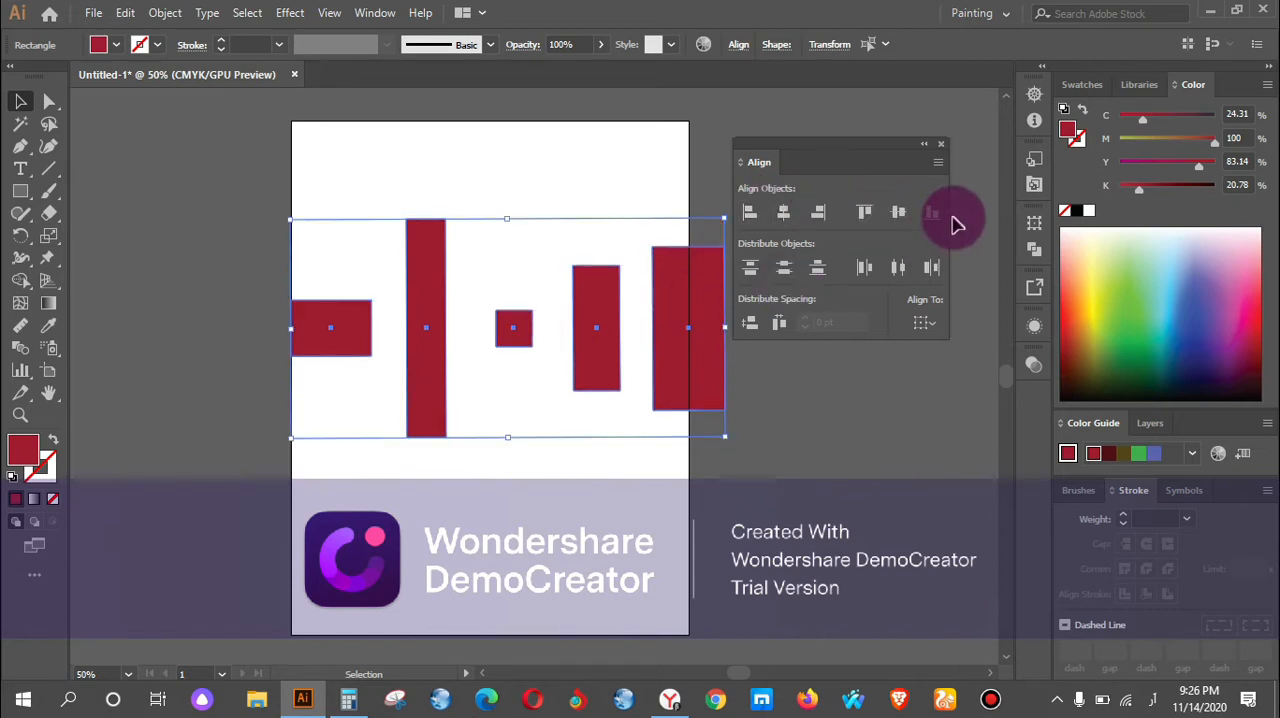
pyautogui.click(931, 213)
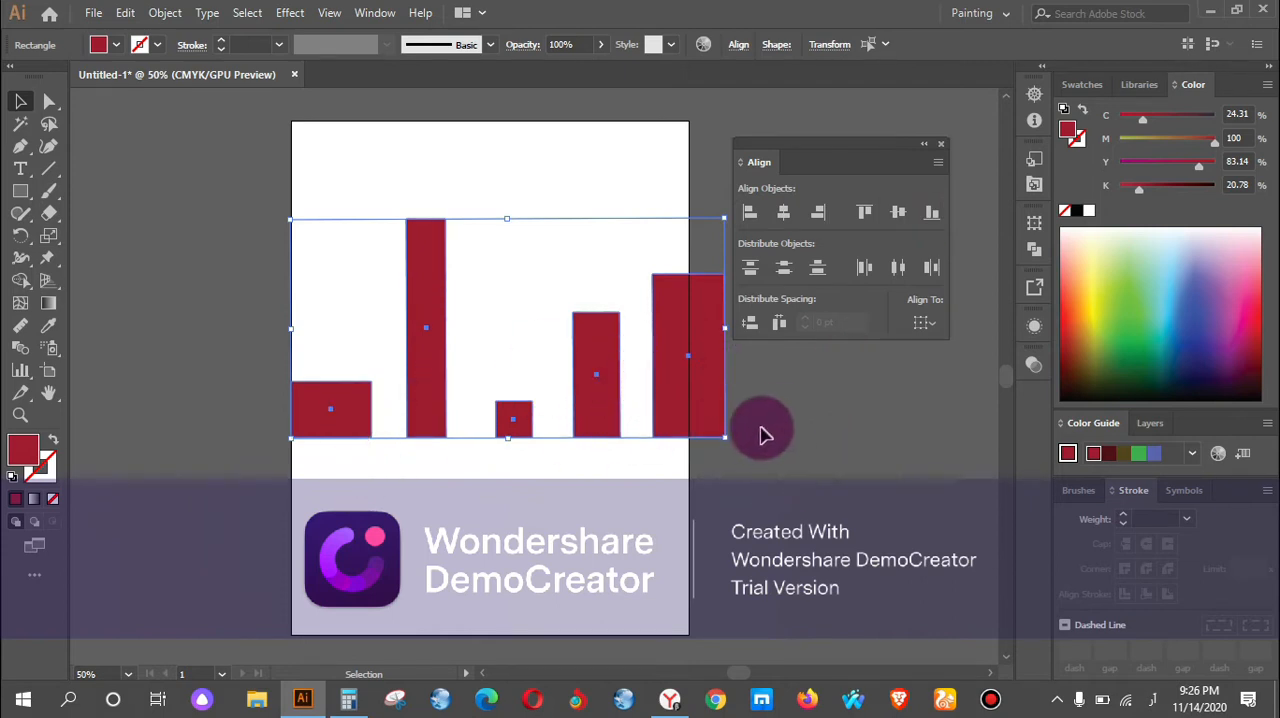
pyautogui.moveTo(735, 430); pyautogui.dragTo(527, 305)
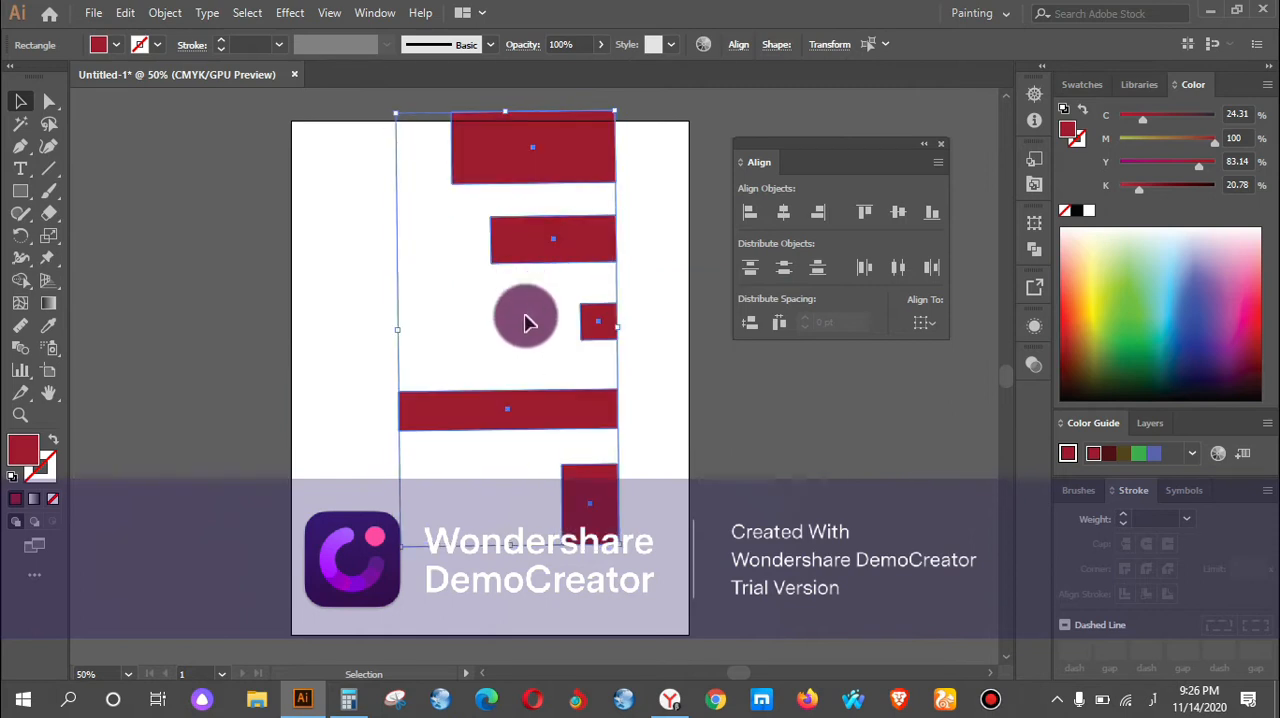
pyautogui.click(529, 322)
pyautogui.click(503, 420)
pyautogui.hotkey('ctrl', 'z')
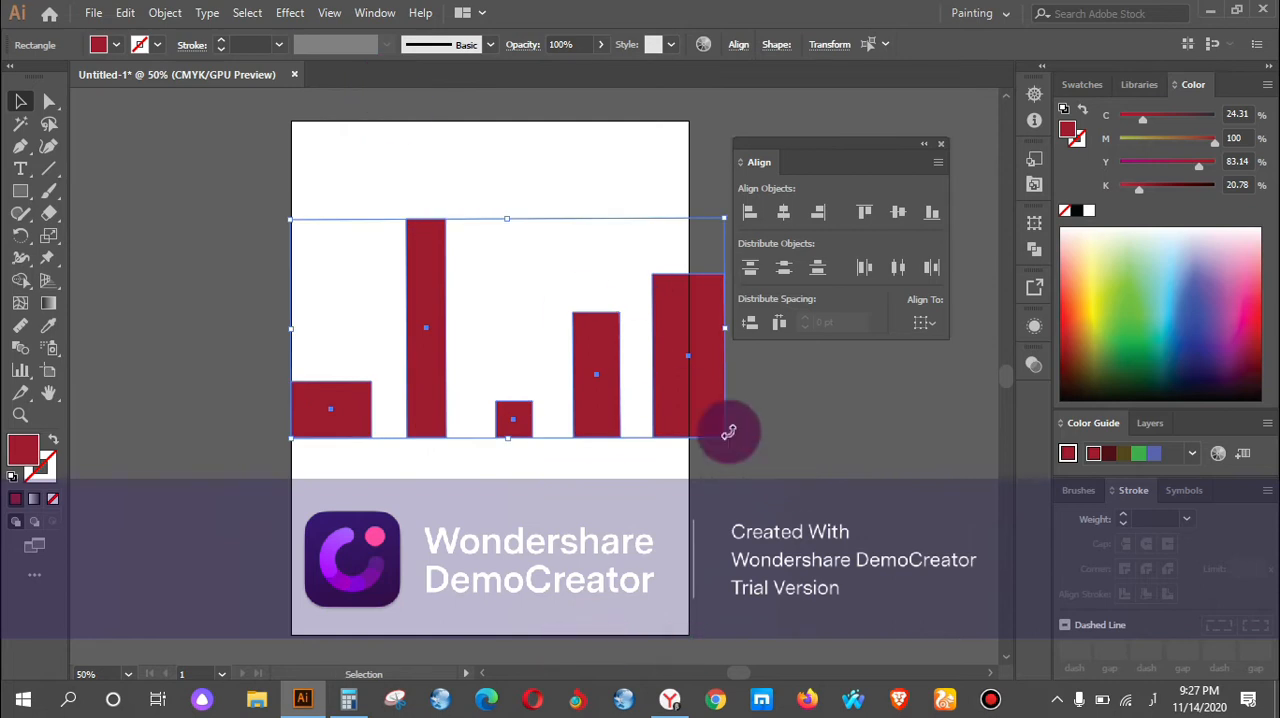
# Rotate the rectangles about 90° clockwise into a vertical stack on the artboard and distribute them vertically by top edges, centres, and finally bottom edges.
pyautogui.moveTo(734, 430); pyautogui.dragTo(494, 373)
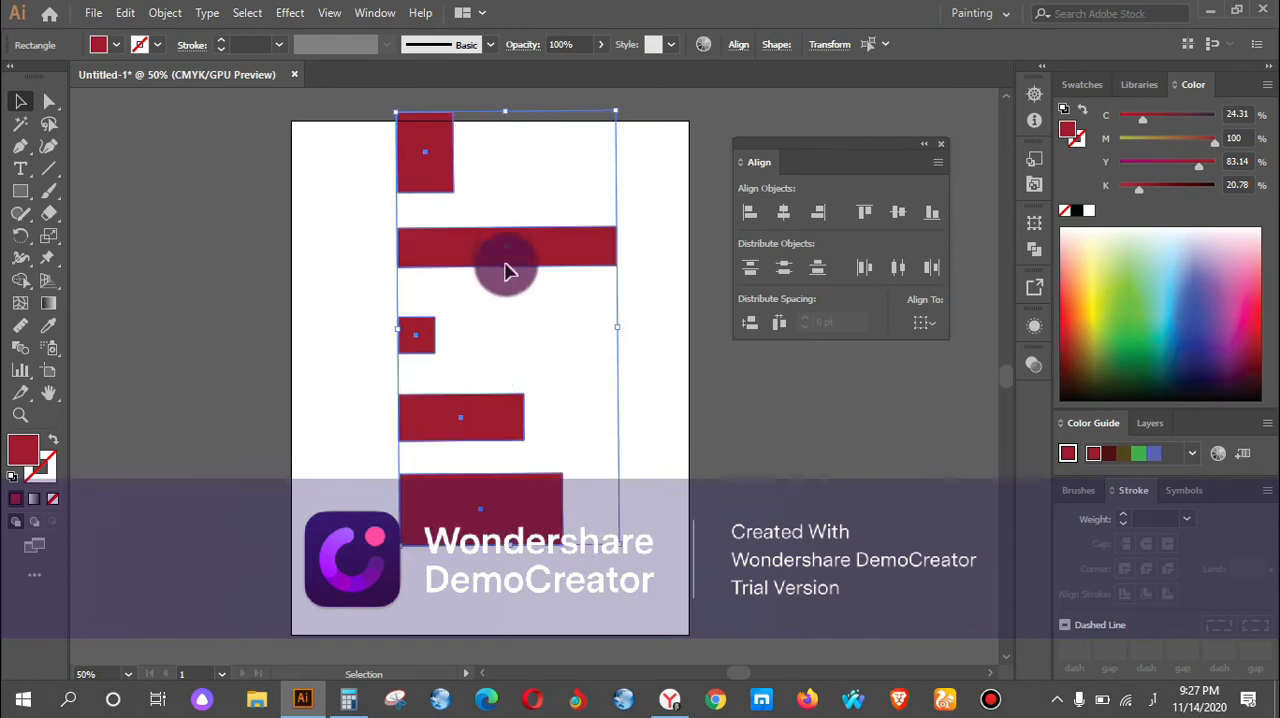
pyautogui.moveTo(502, 246); pyautogui.dragTo(502, 299)
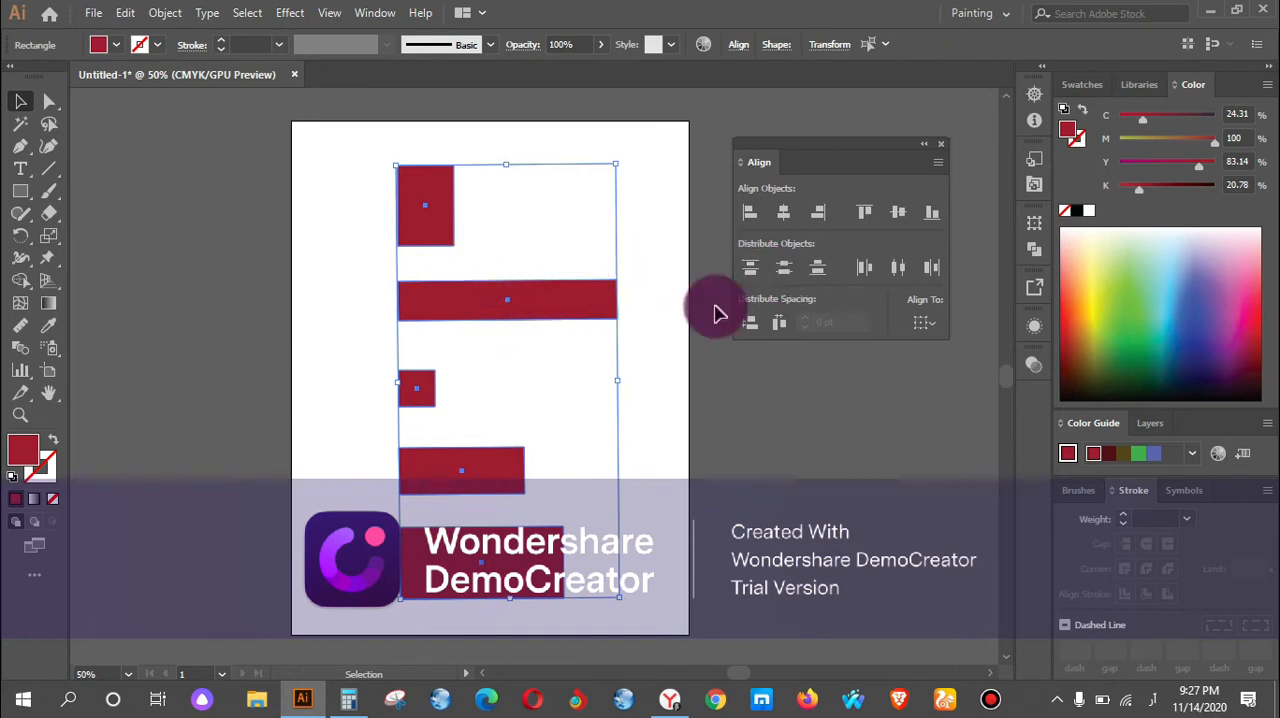
pyautogui.click(748, 268)
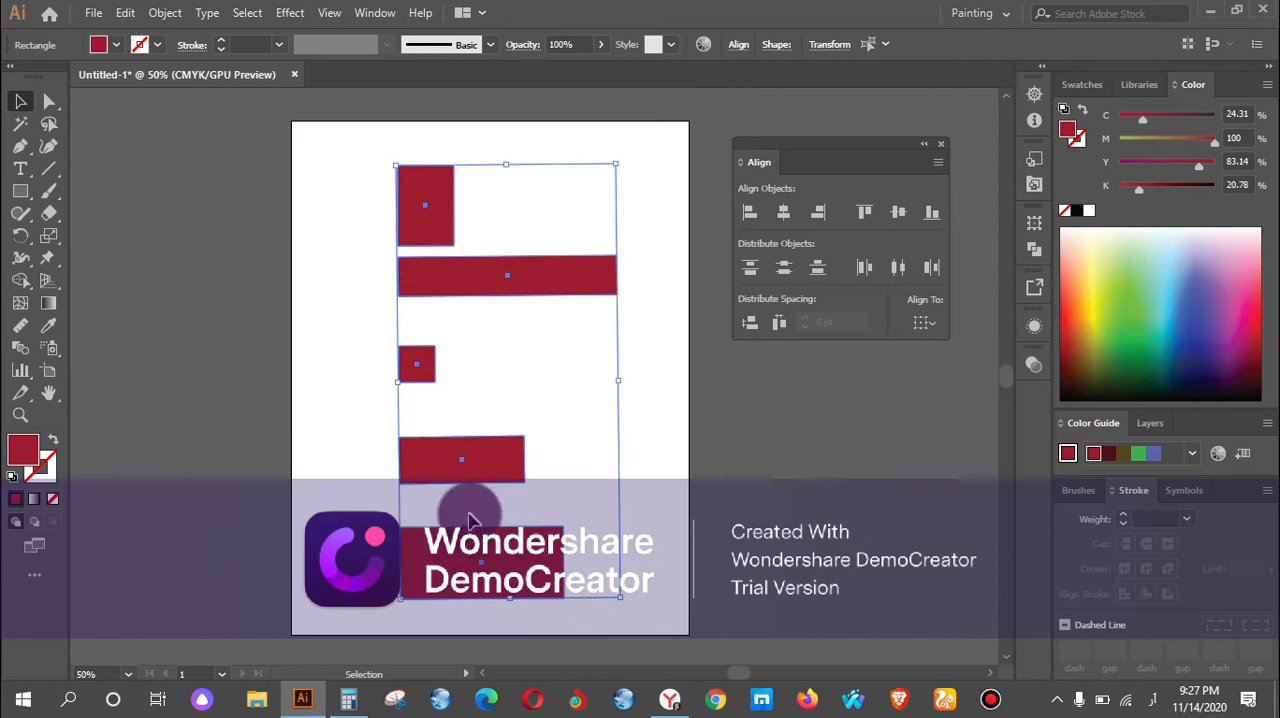
pyautogui.click(782, 267)
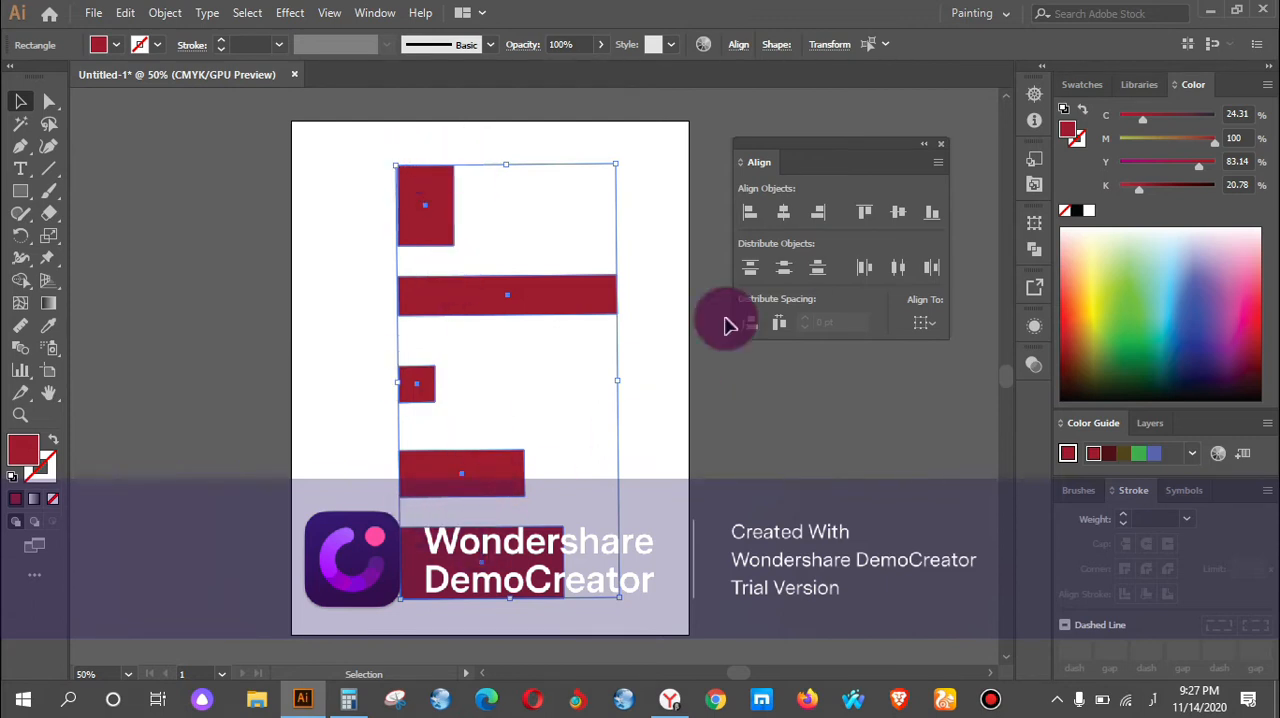
pyautogui.click(813, 272)
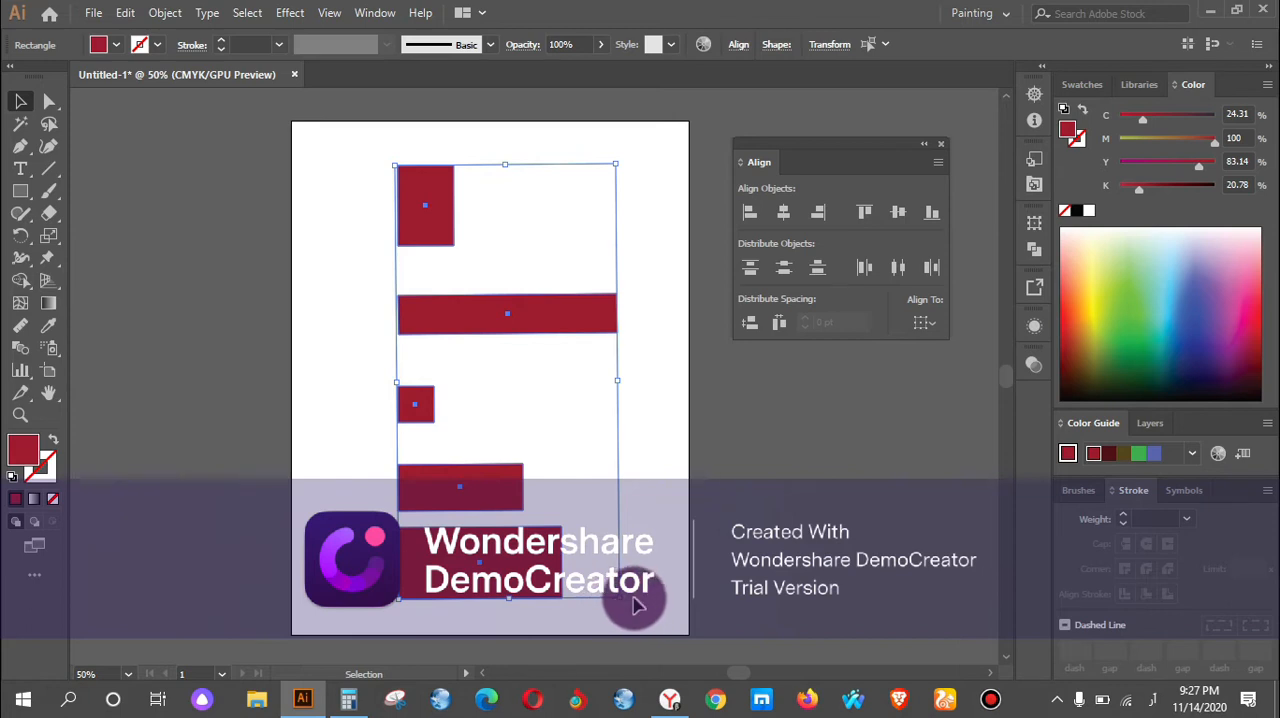
# Rotate the rectangles about 90° counterclockwise into a row and distribute them horizontally by left edges, centres, and finally right edges.
pyautogui.moveTo(628, 603); pyautogui.dragTo(623, 306)
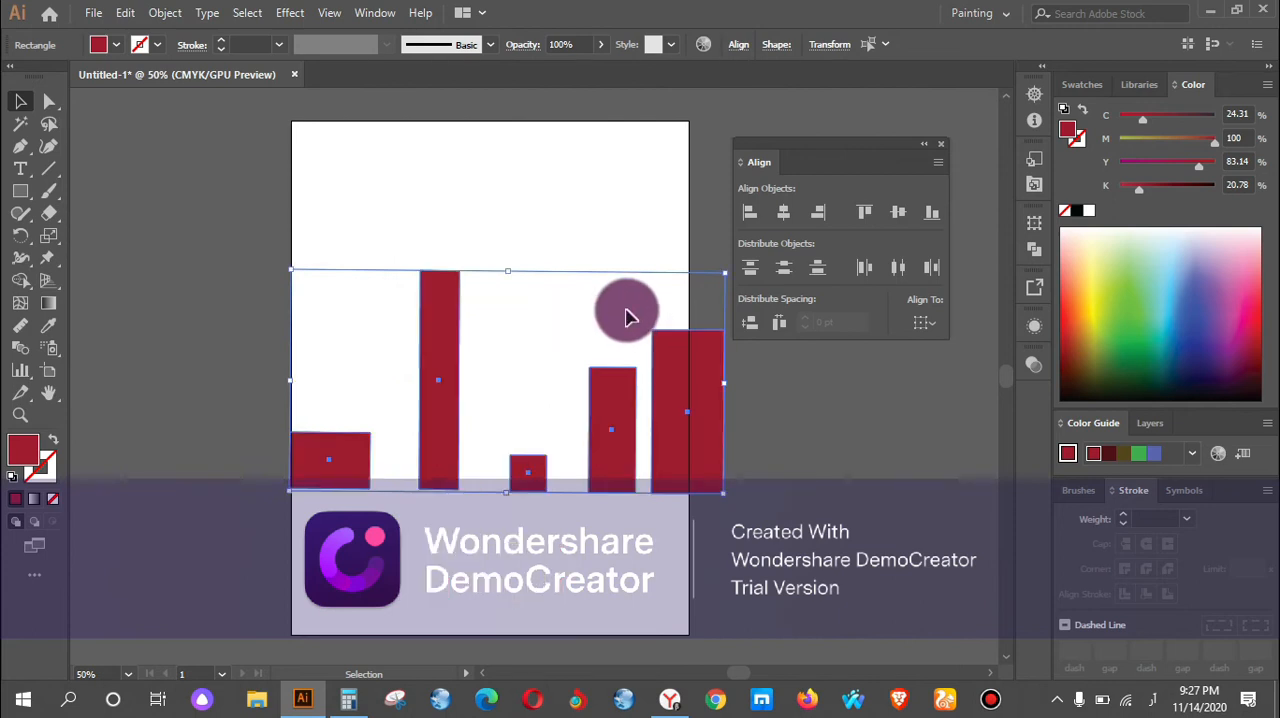
pyautogui.click(866, 269)
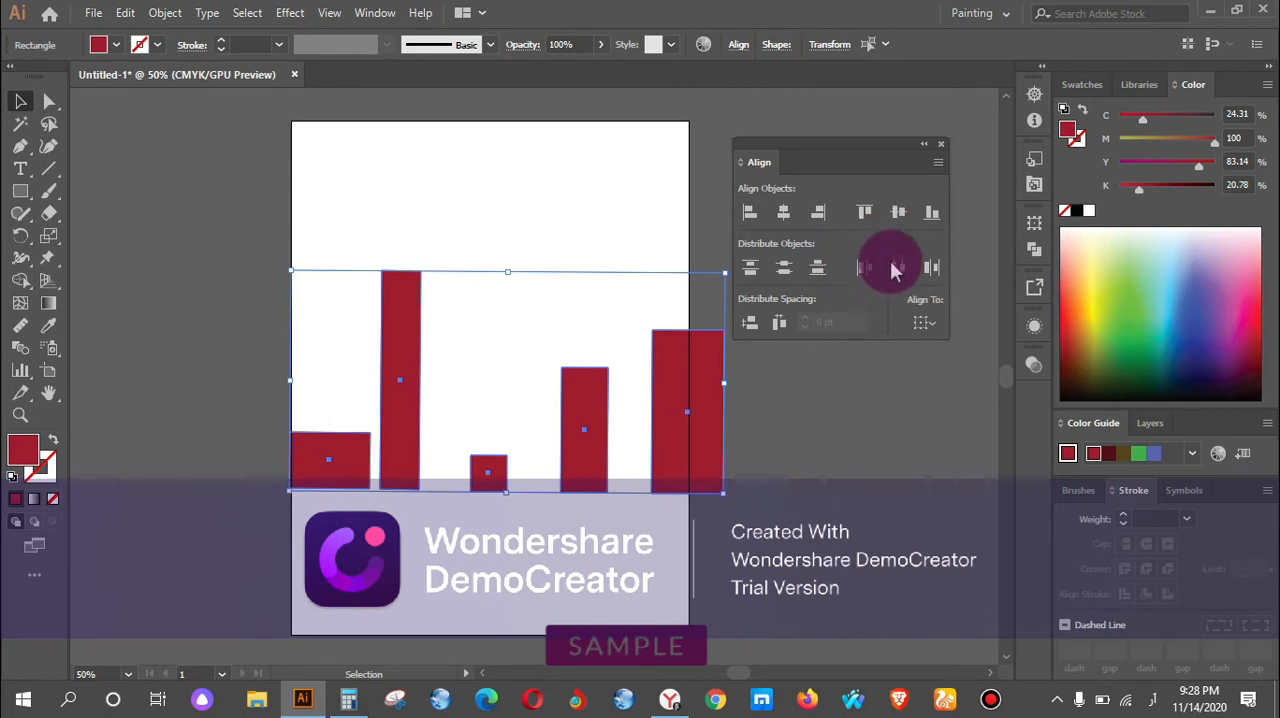
pyautogui.click(893, 270)
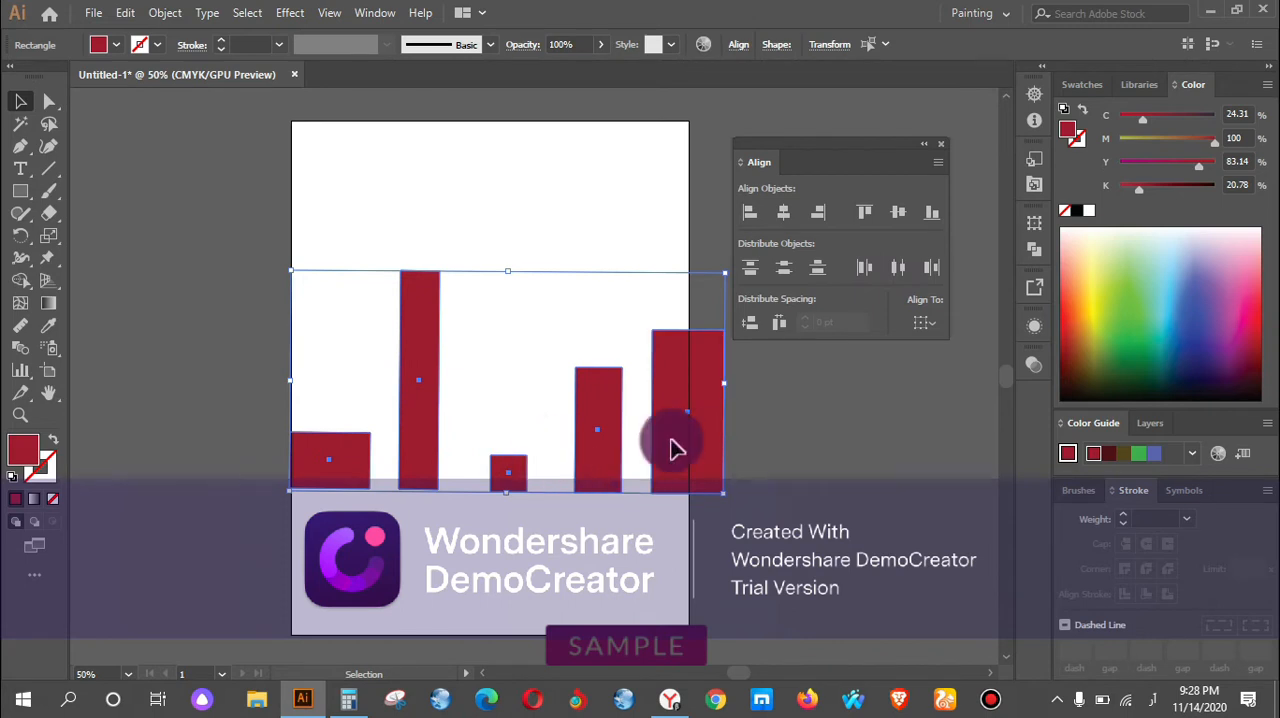
pyautogui.click(937, 268)
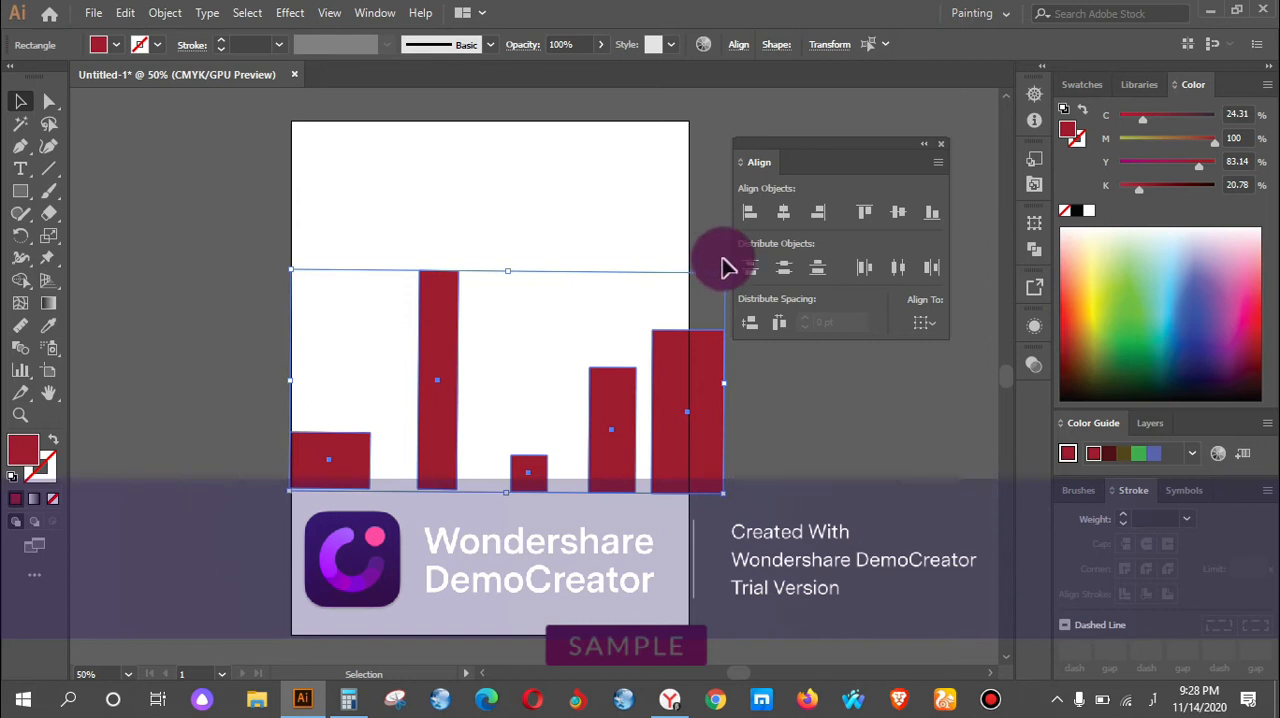
# Delete all five rectangles to clear the artboard and shift the Align panel slightly lower.
pyautogui.moveTo(728, 272); pyautogui.dragTo(629, 329)
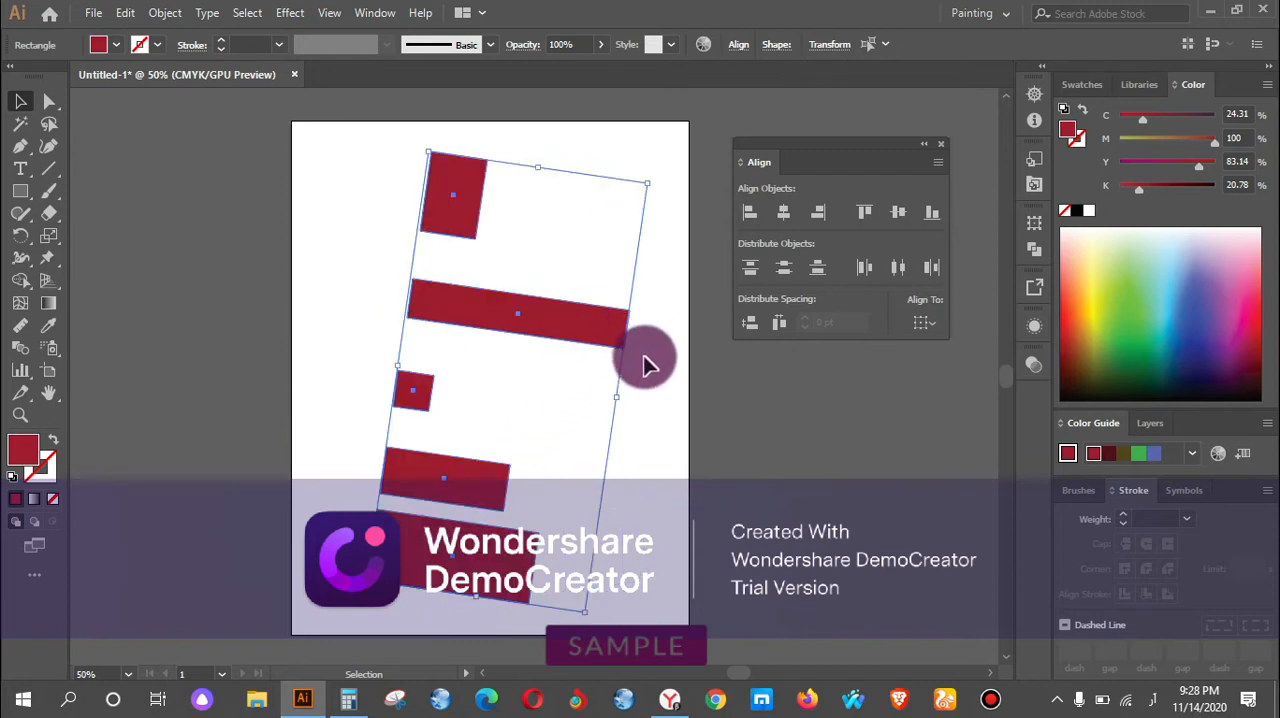
pyautogui.press('Delete')
pyautogui.moveTo(838, 143); pyautogui.dragTo(853, 180)
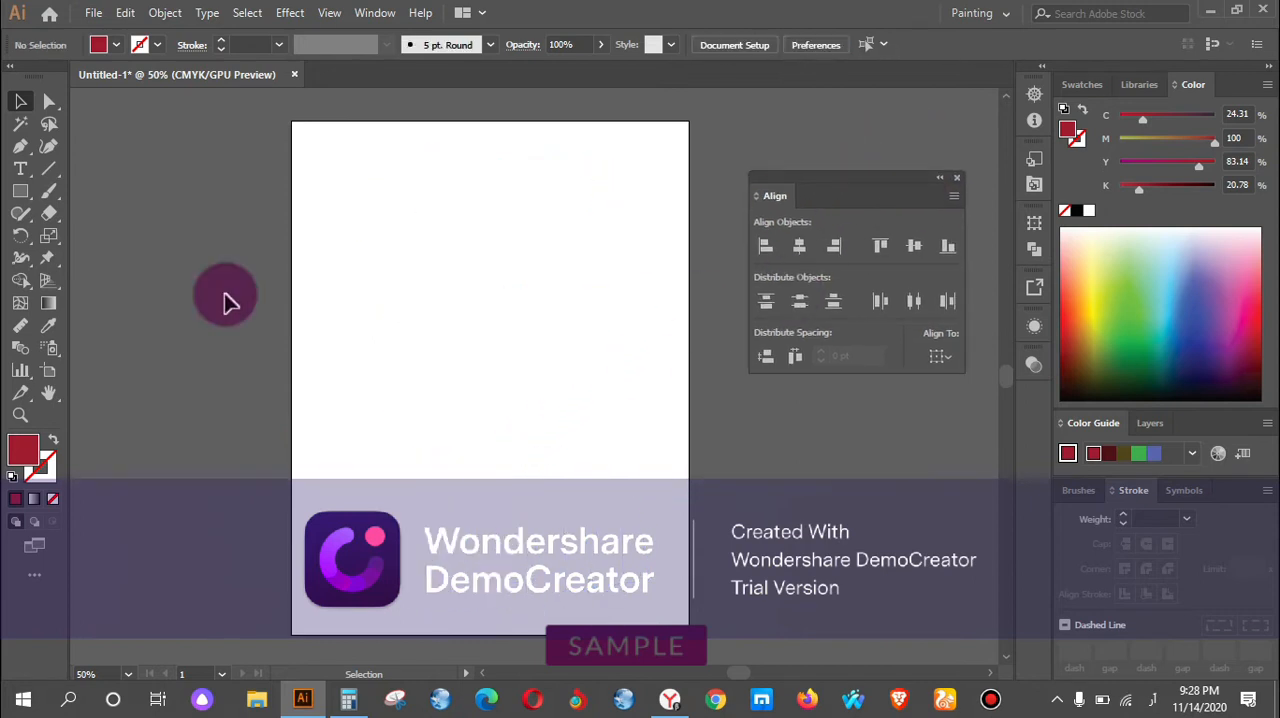
pyautogui.click(20, 193)
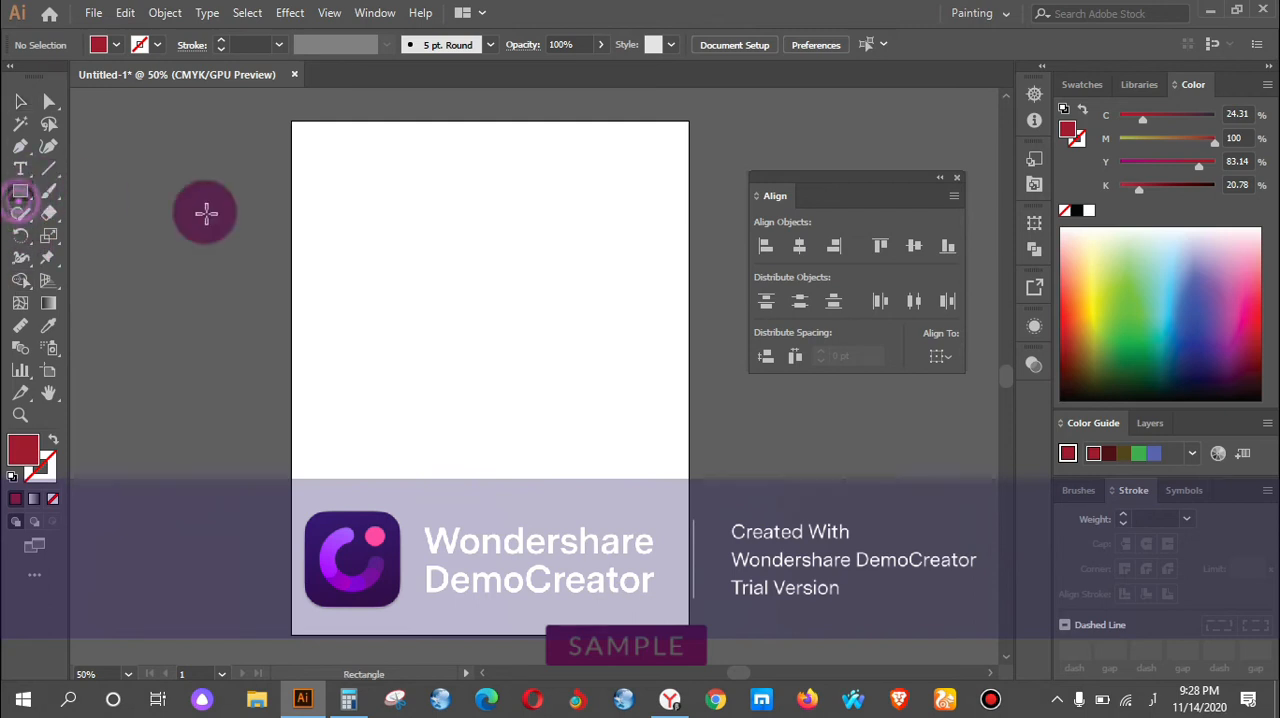
pyautogui.moveTo(452, 277); pyautogui.dragTo(674, 523)
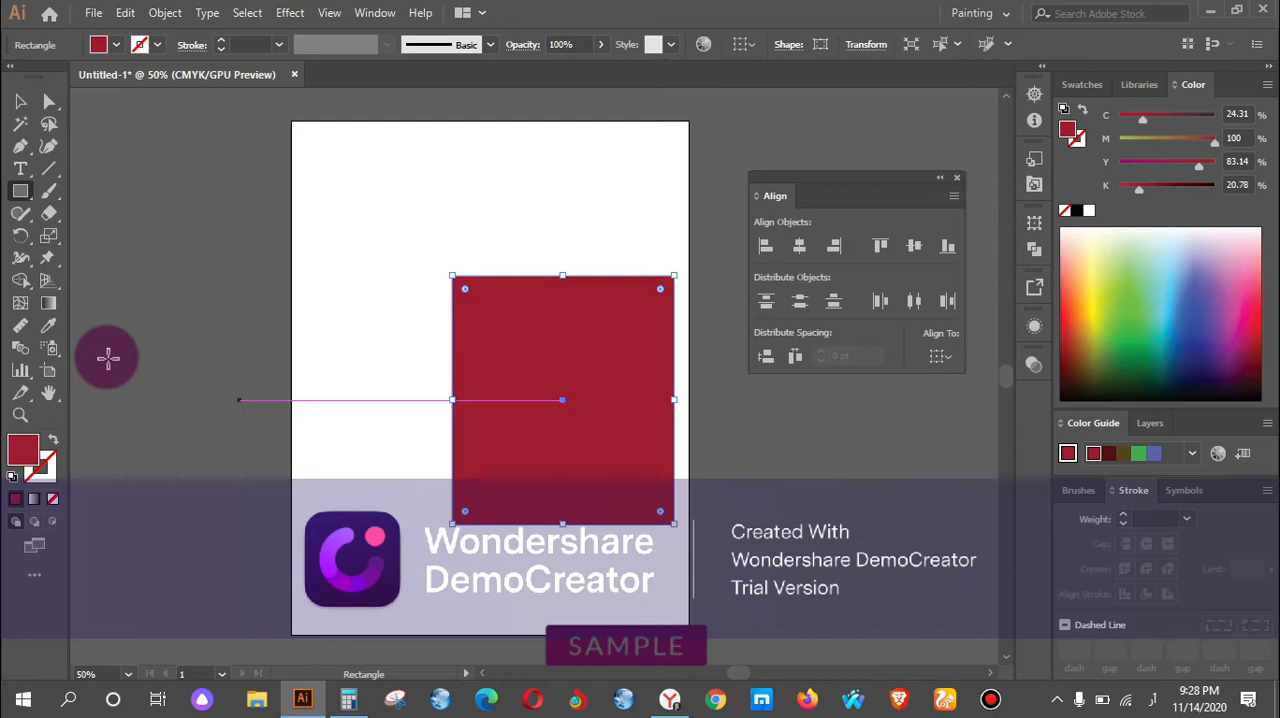
pyautogui.press('Delete')
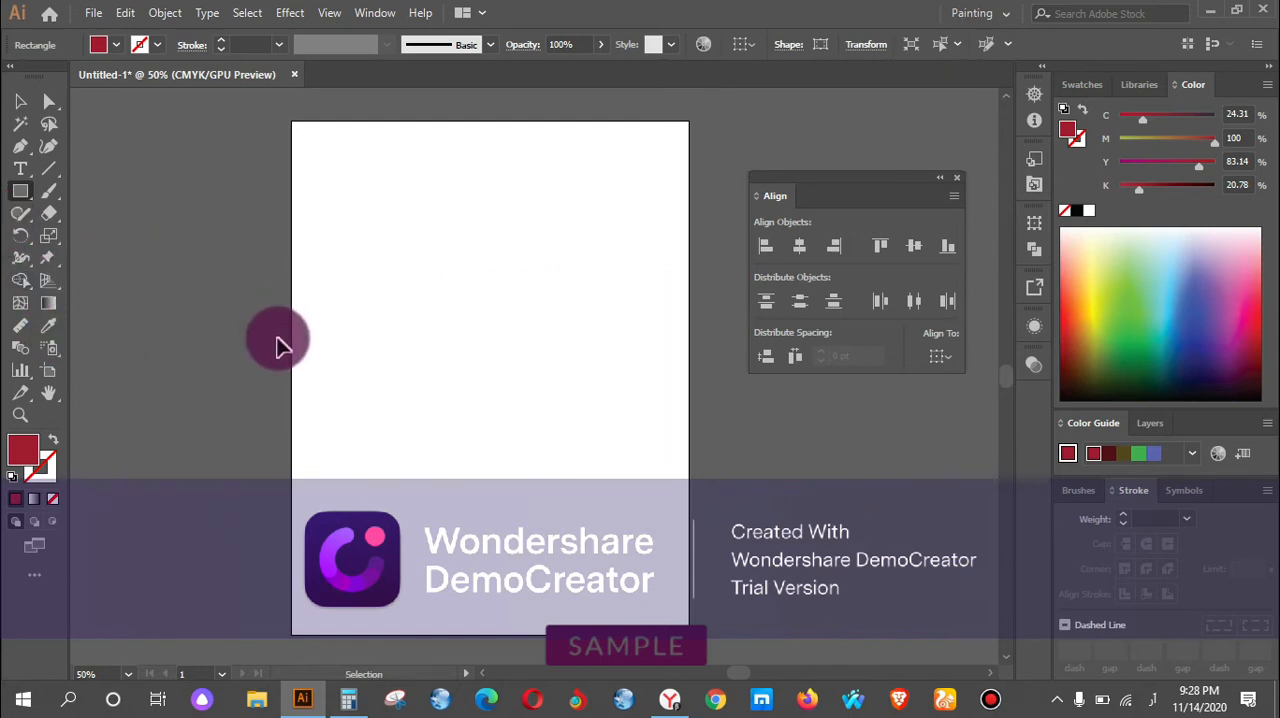
# Draw a large red square and a smaller circle below it, filling the circle light blue (C 54.12, M 25.88, Y 0, K 0).
pyautogui.moveTo(527, 297); pyautogui.dragTo(586, 406)
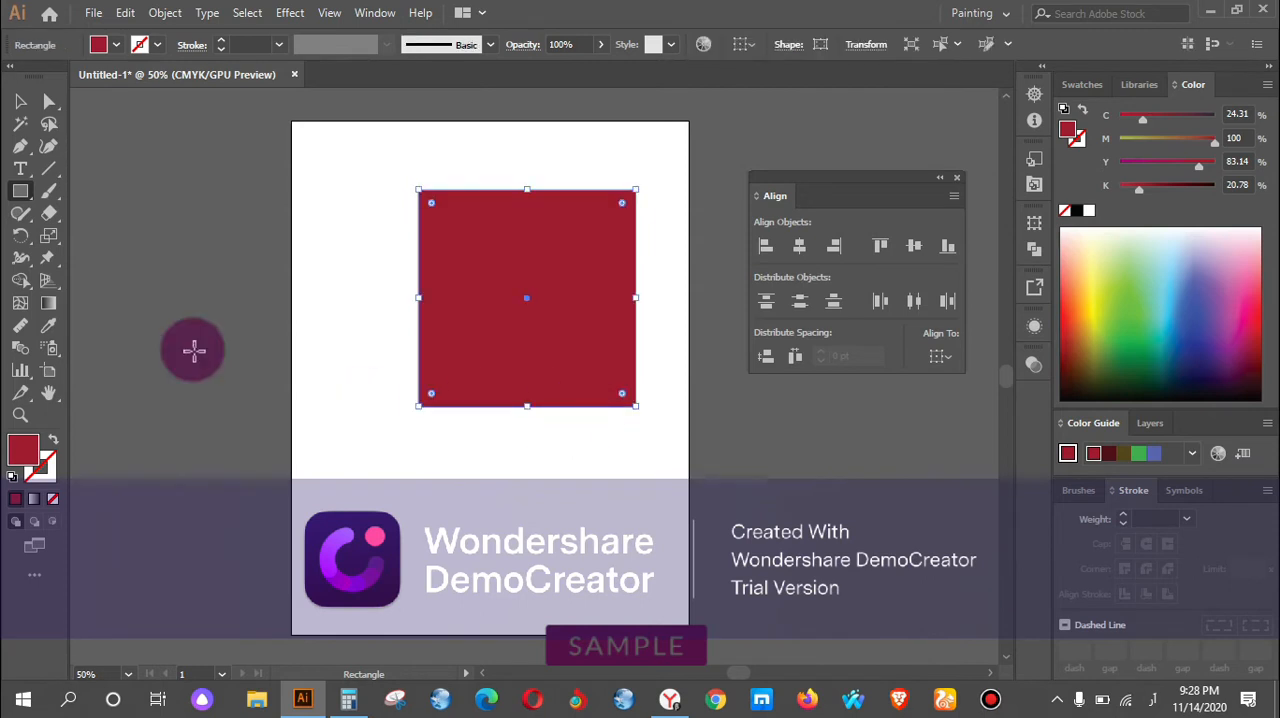
pyautogui.moveTo(29, 193); pyautogui.dragTo(129, 264)
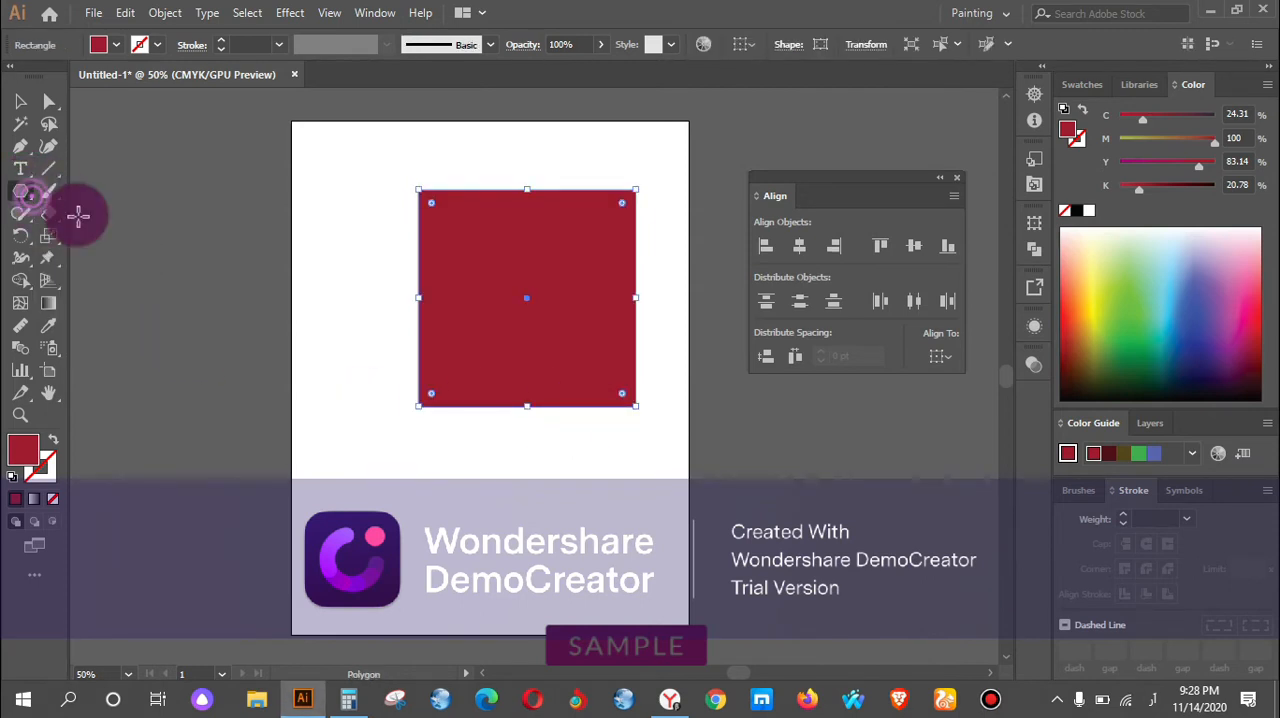
pyautogui.moveTo(27, 205); pyautogui.dragTo(84, 238)
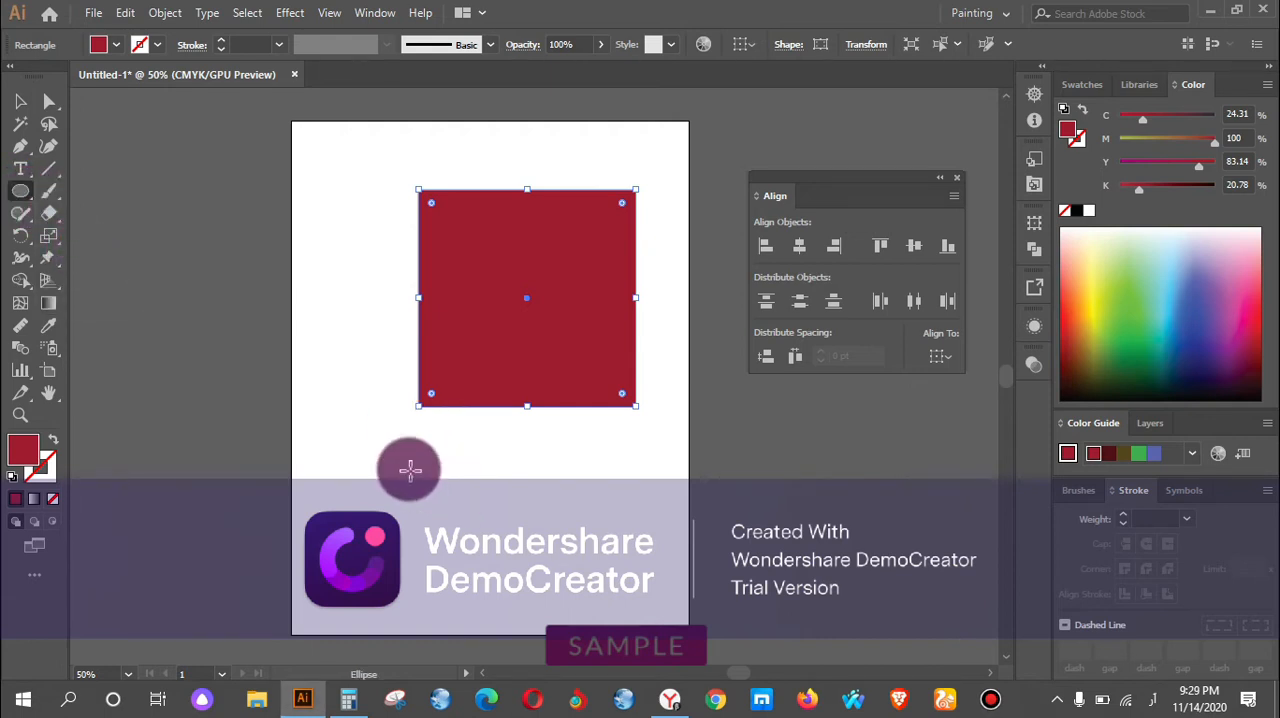
pyautogui.moveTo(364, 447); pyautogui.dragTo(457, 539)
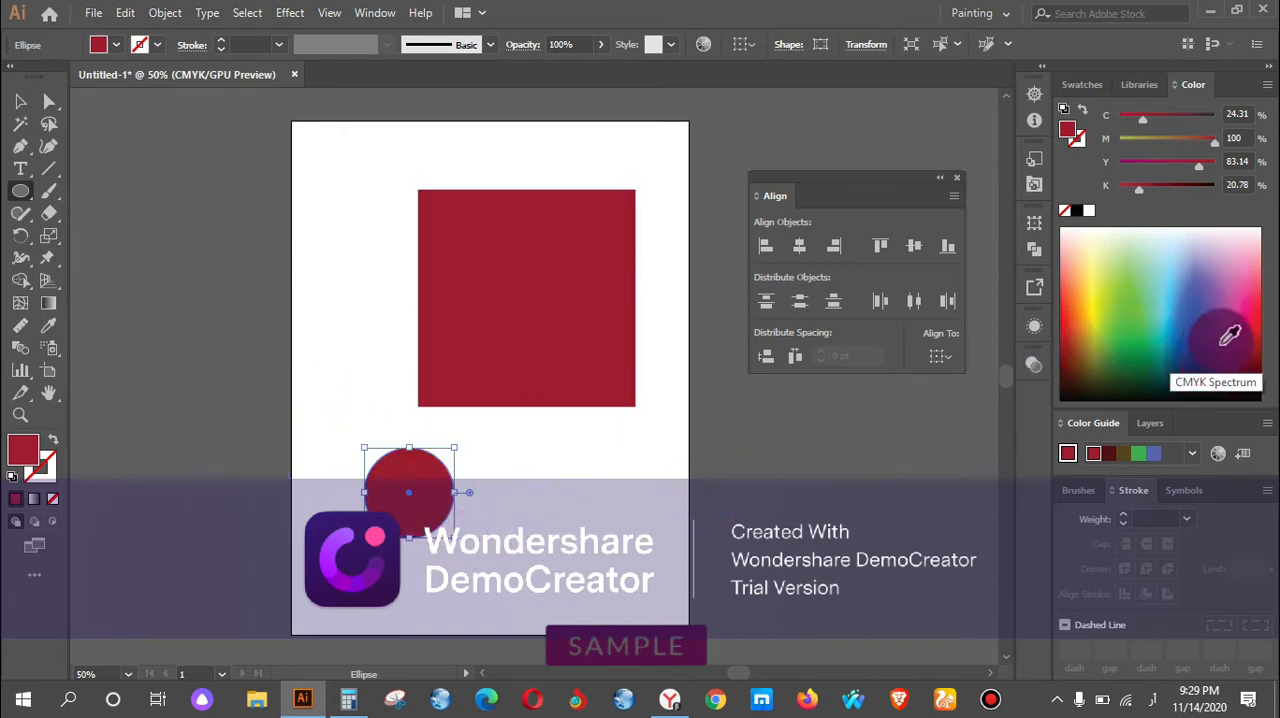
pyautogui.click(1157, 258)
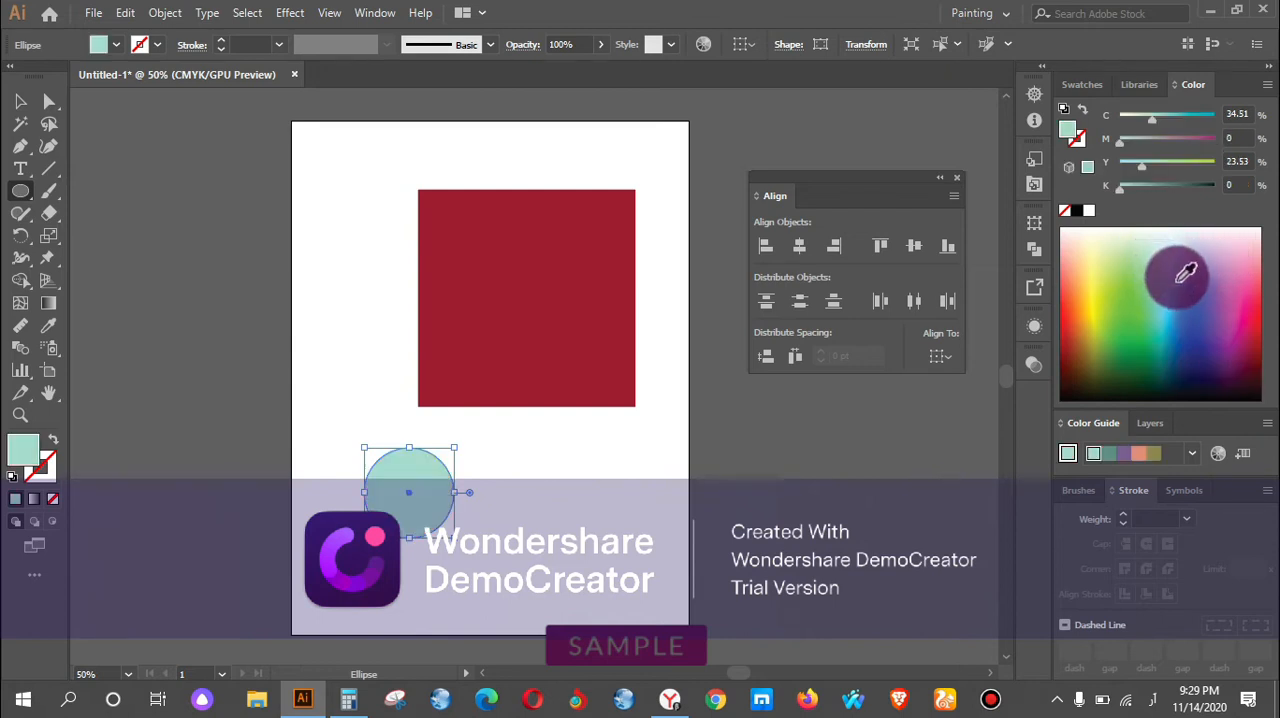
pyautogui.click(1174, 268)
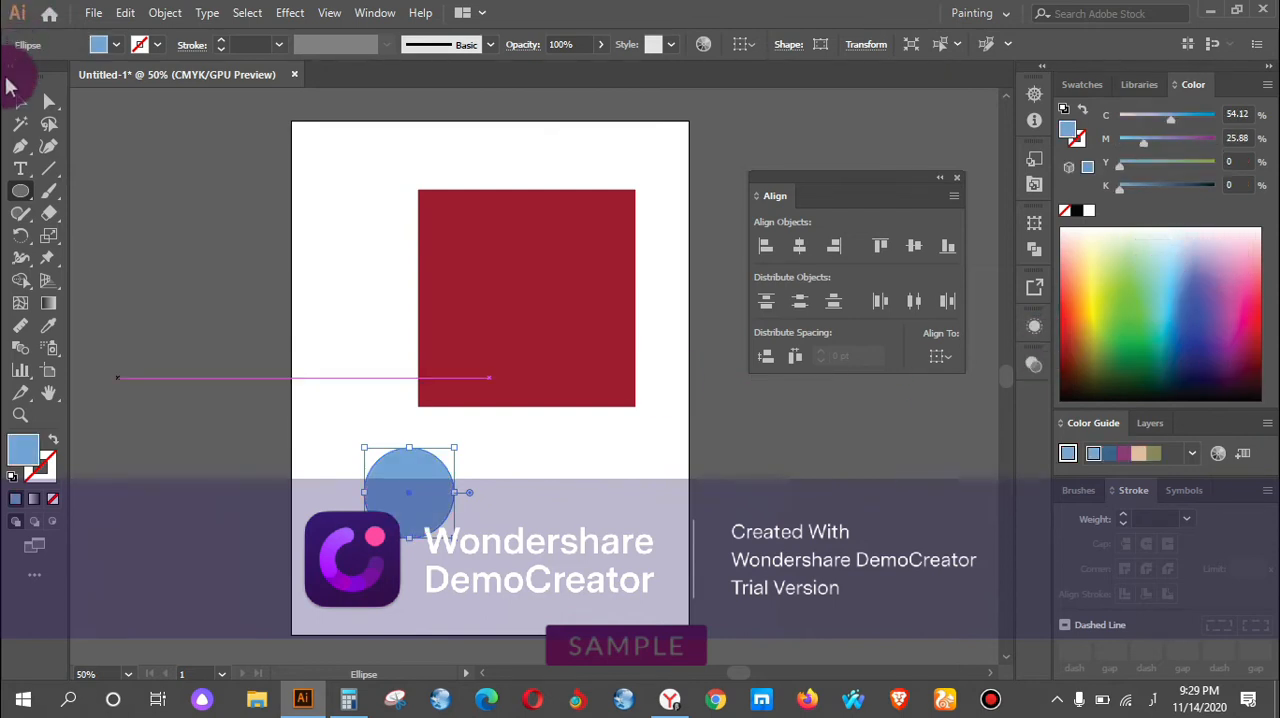
# Select the square and the circle together and align their centres both horizontally and vertically.
pyautogui.click(15, 110)
pyautogui.moveTo(334, 143); pyautogui.dragTo(512, 488)
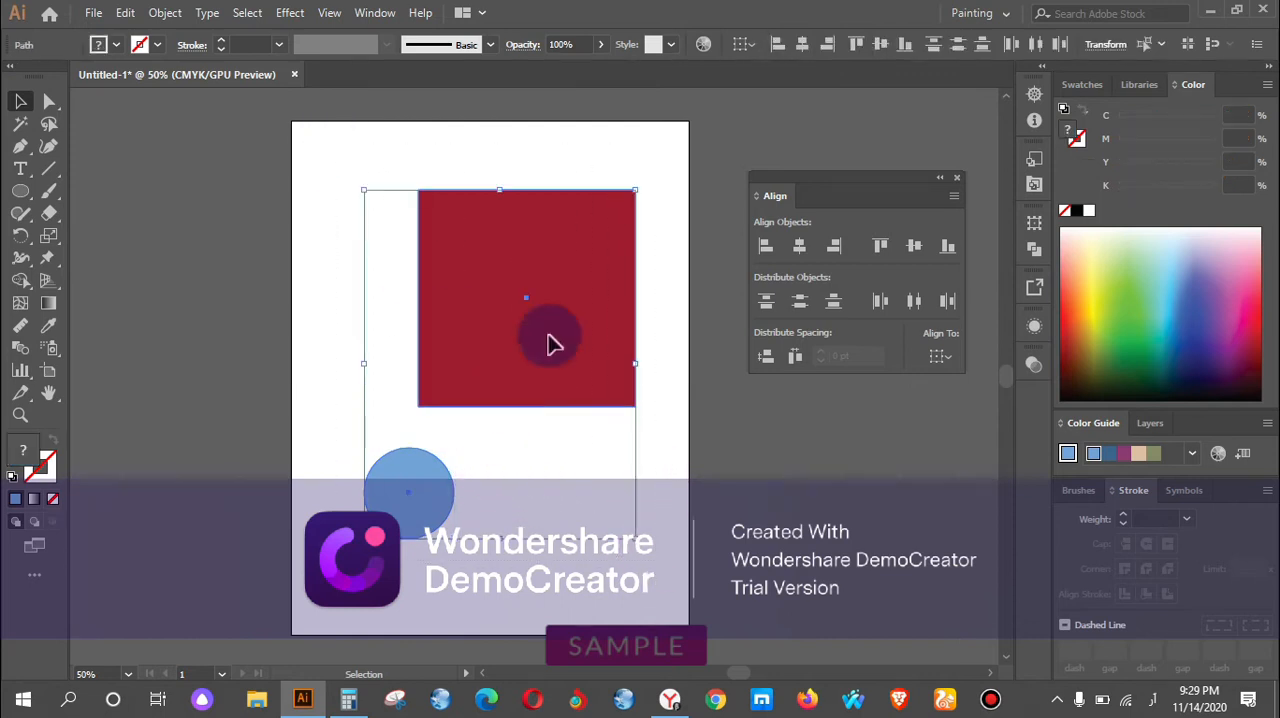
pyautogui.click(800, 248)
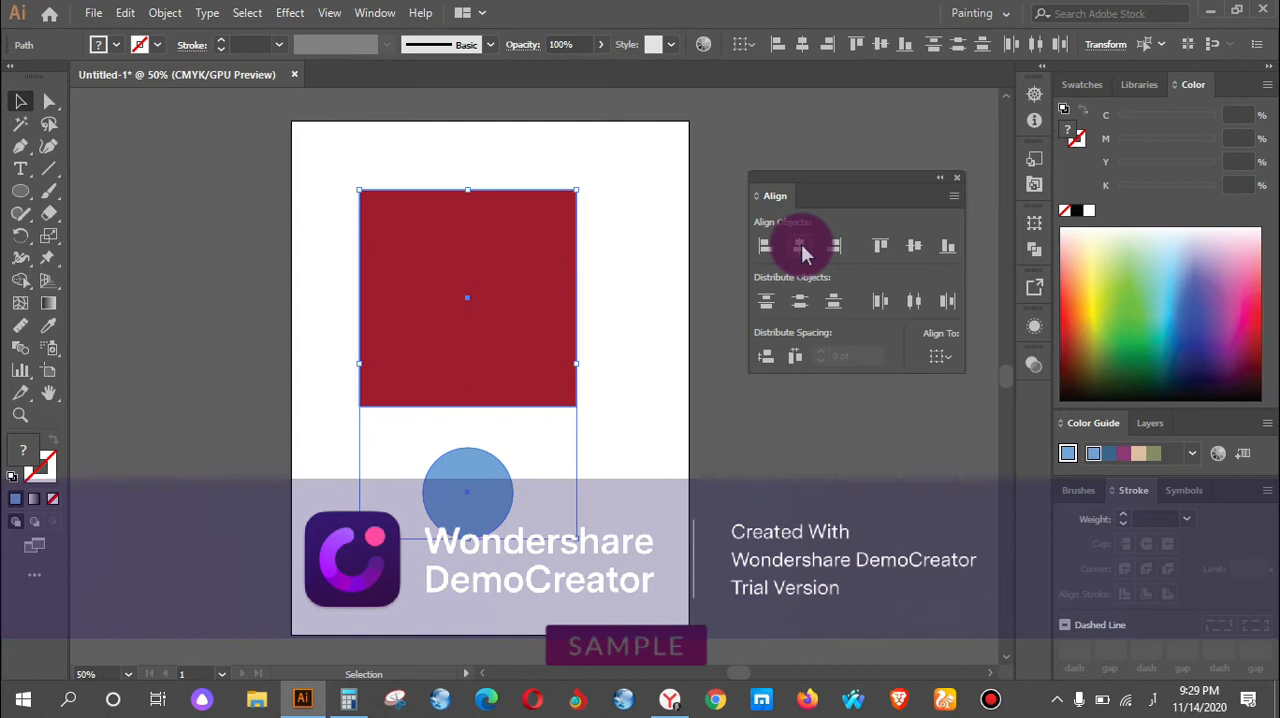
pyautogui.click(914, 249)
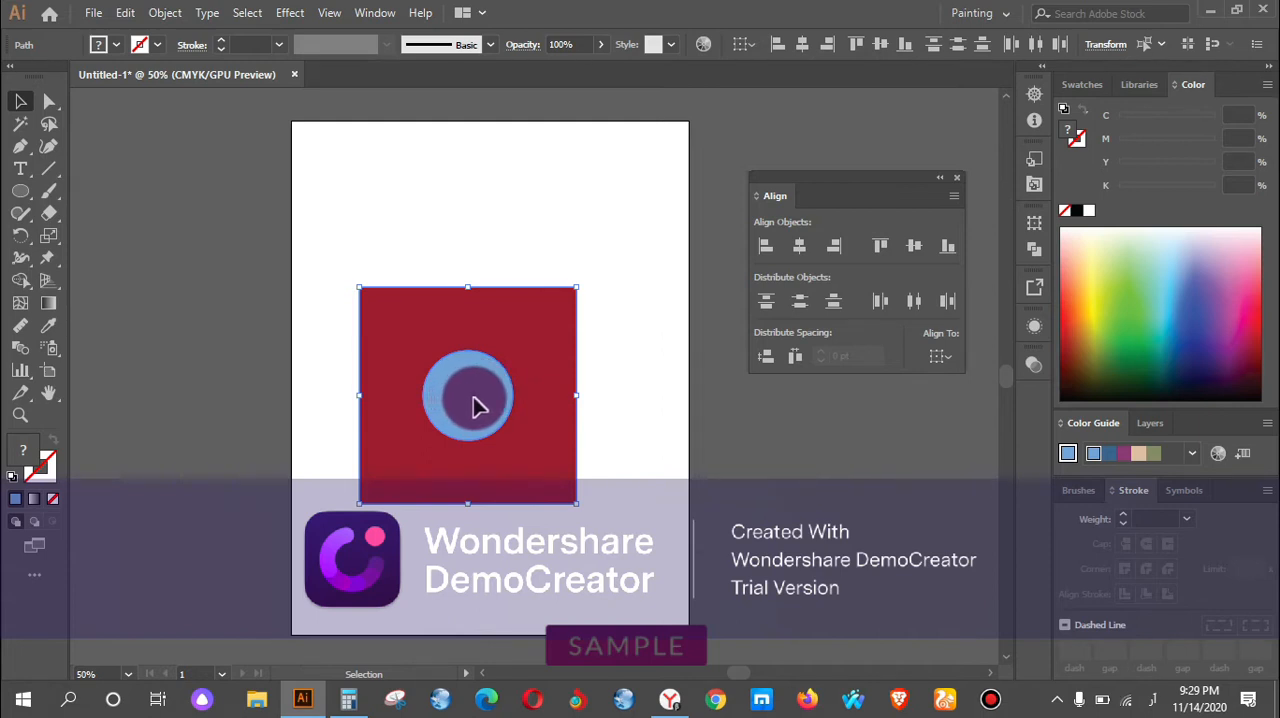
# Undo the centre alignment of the two shapes and delete the red square.
pyautogui.hotkey('ctrl', 'z')
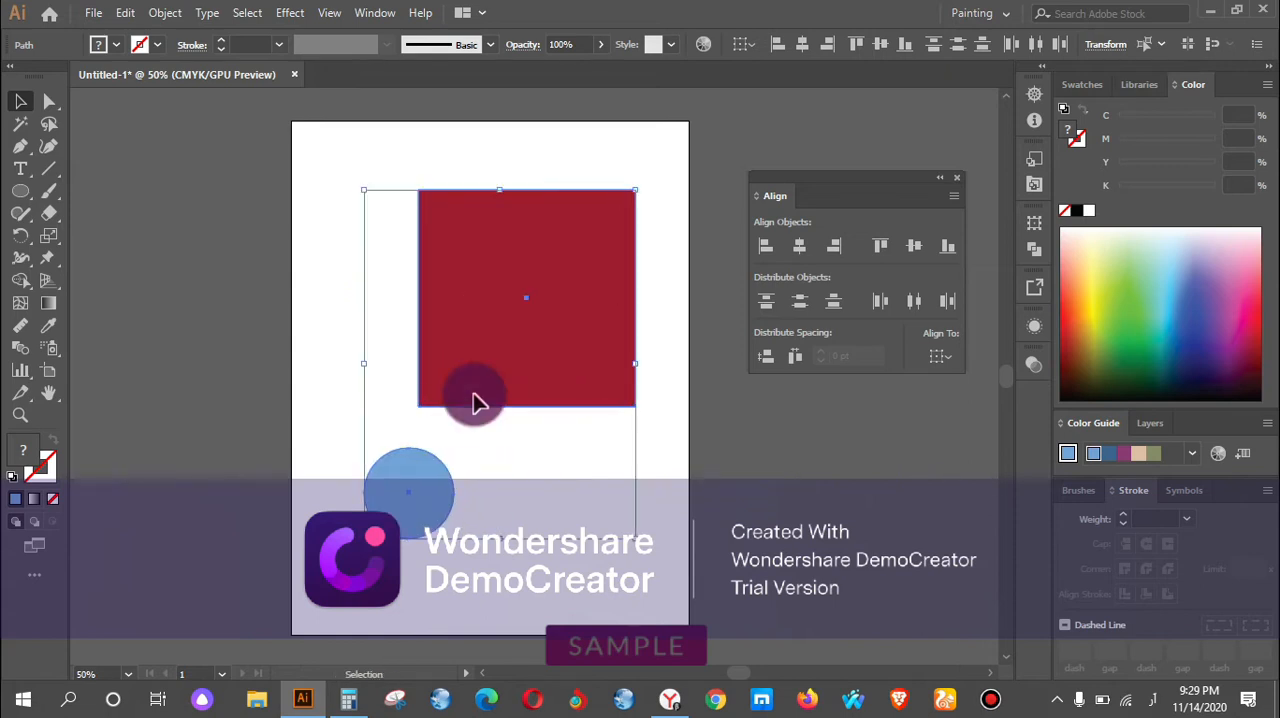
pyautogui.click(543, 306)
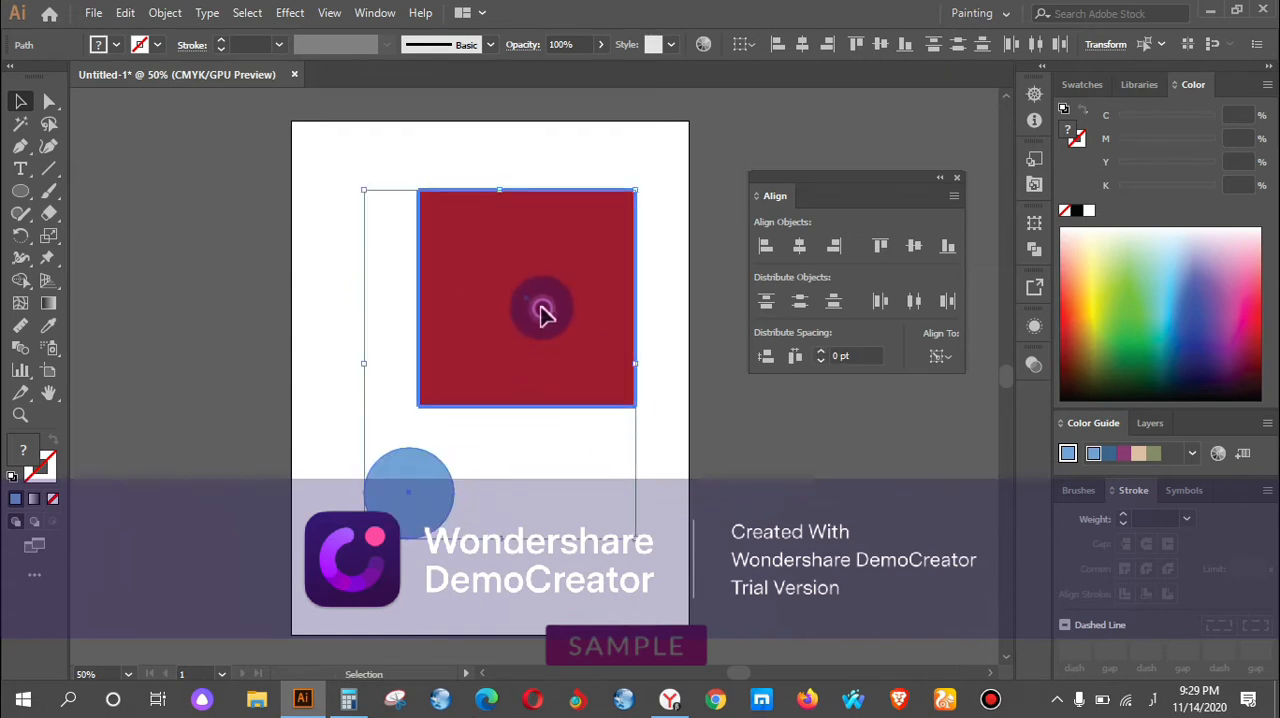
pyautogui.click(740, 430)
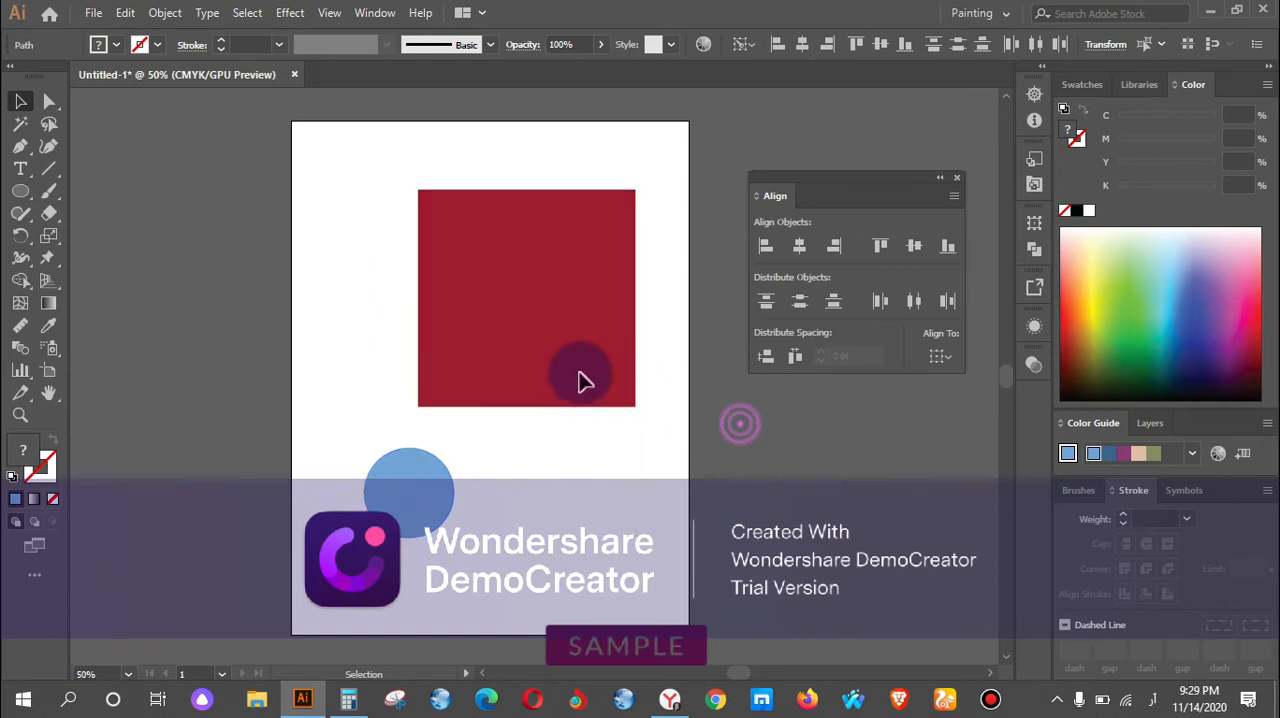
pyautogui.click(580, 374)
pyautogui.press('Delete')
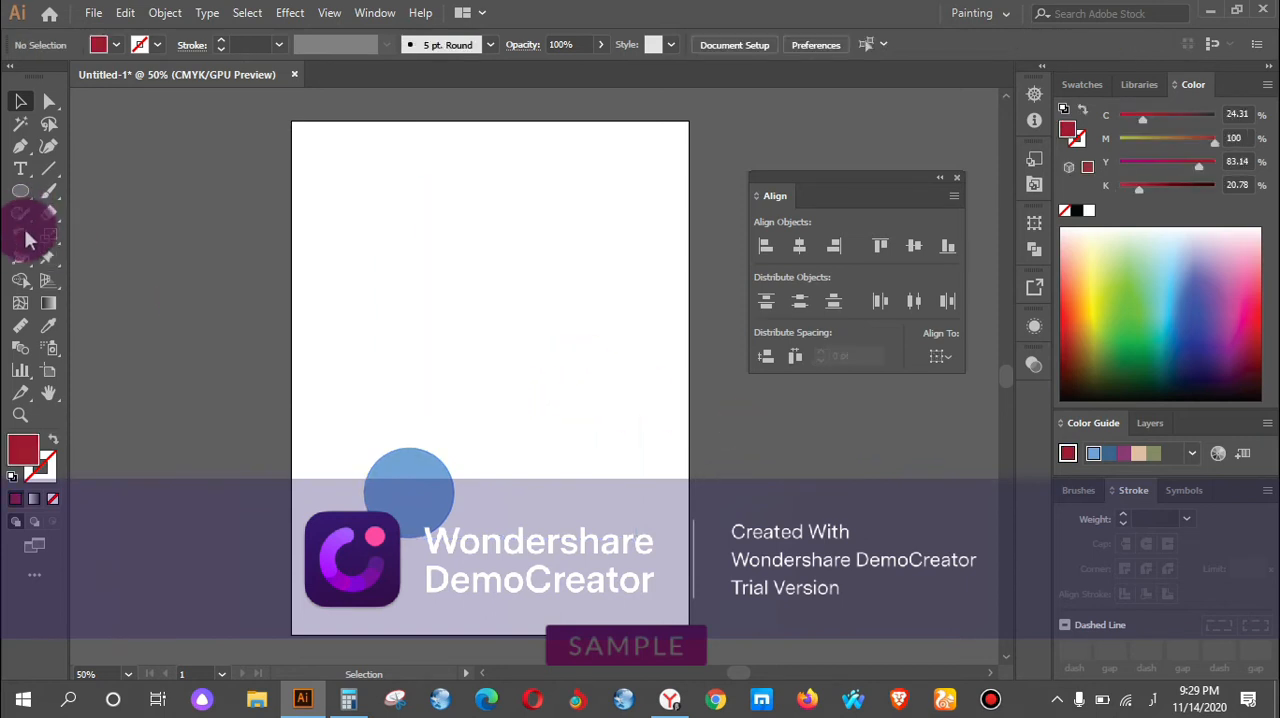
# Draw a new large red square with the Rectangle tool and move it fully onto the artboard, above and right of the circle.
pyautogui.click(33, 203)
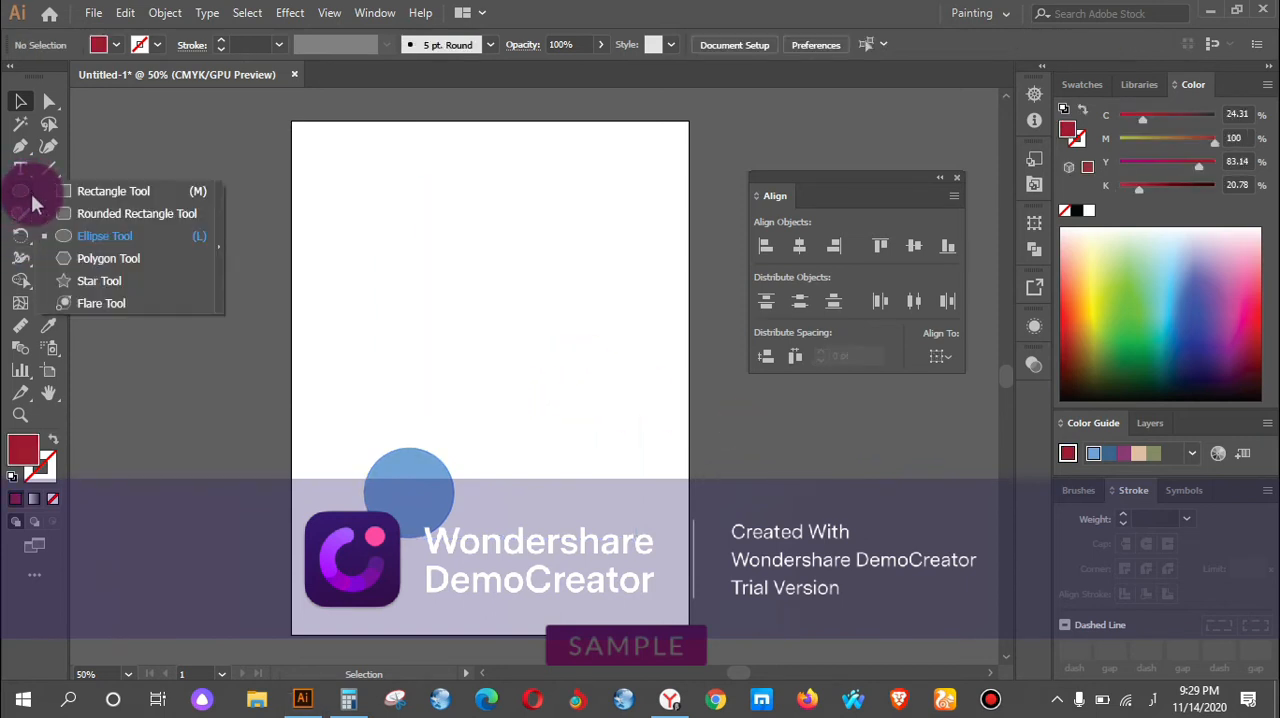
pyautogui.click(131, 191)
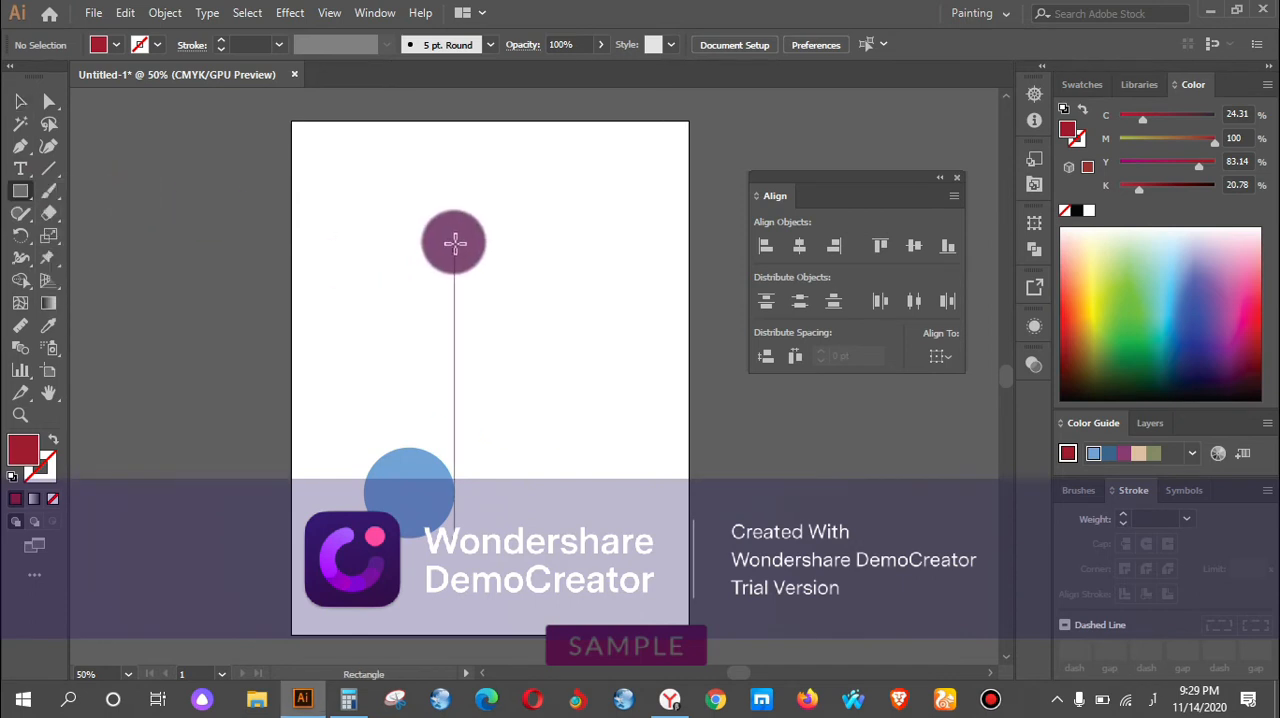
pyautogui.moveTo(440, 222); pyautogui.dragTo(512, 326)
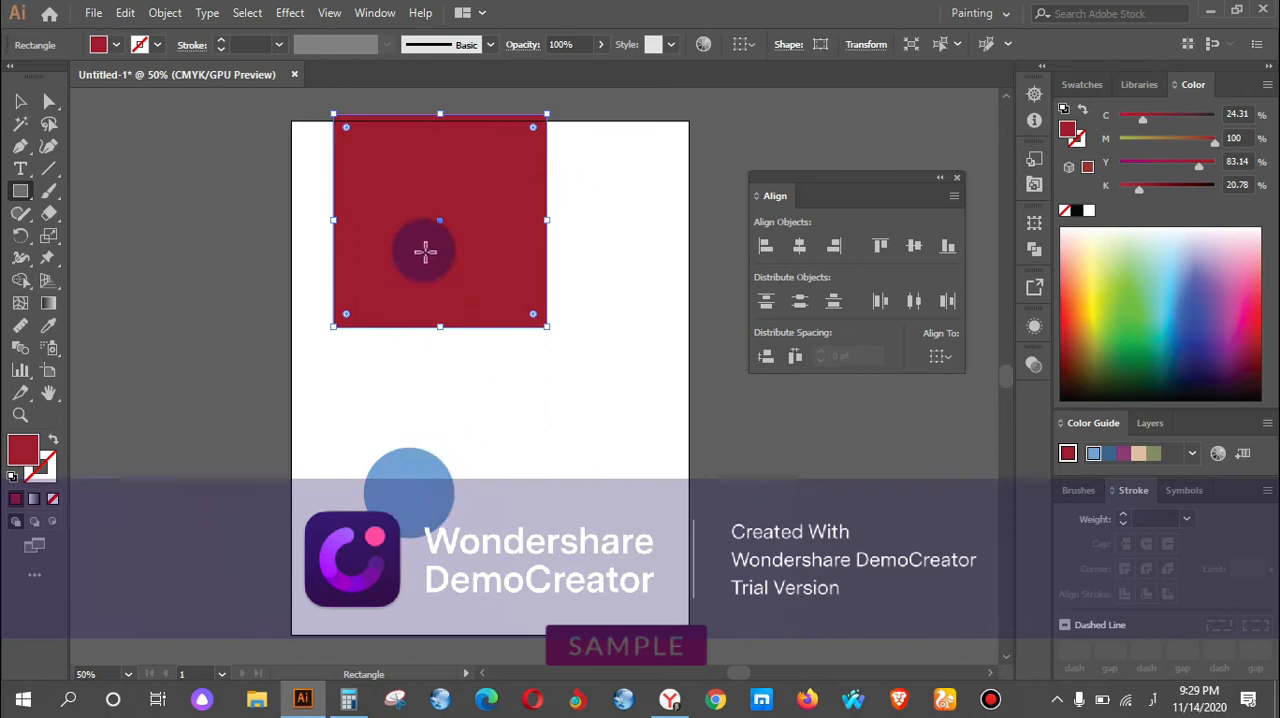
pyautogui.click(21, 102)
pyautogui.moveTo(473, 212); pyautogui.dragTo(593, 296)
# Select the new square together with the blue circle and align their centres horizontally and vertically.
pyautogui.moveTo(271, 150); pyautogui.dragTo(759, 574)
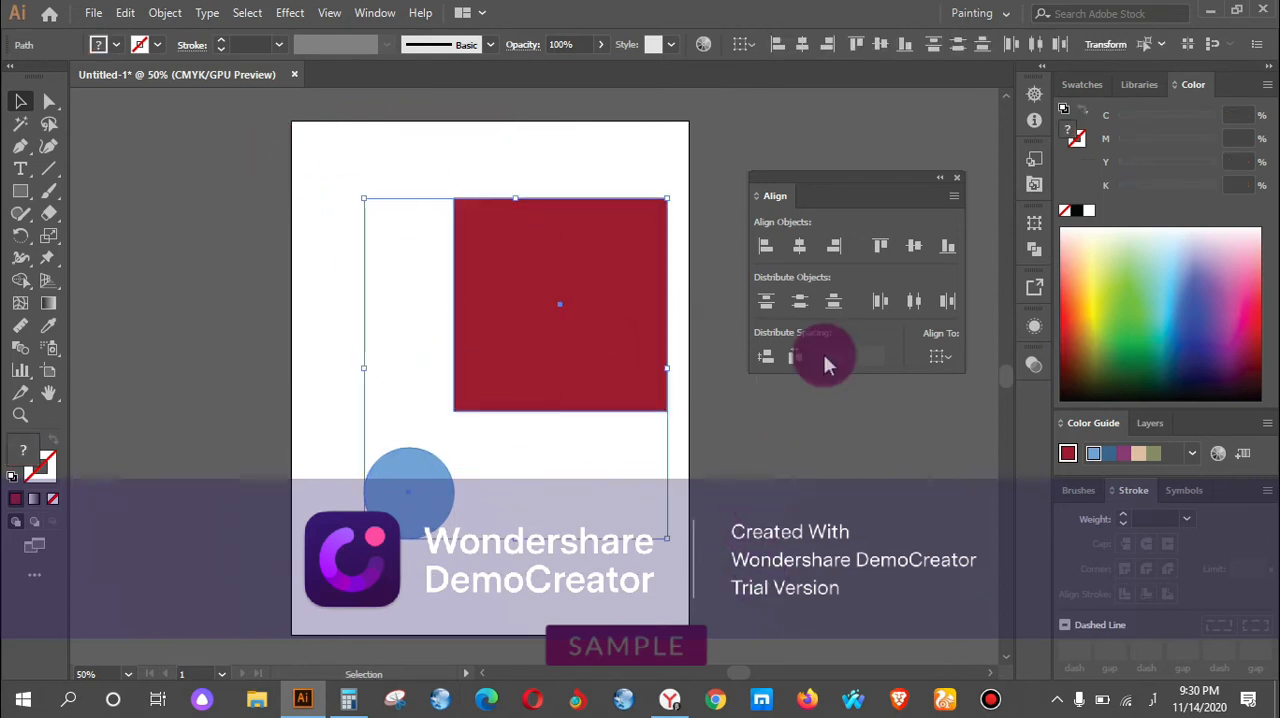
pyautogui.click(795, 250)
pyautogui.click(913, 246)
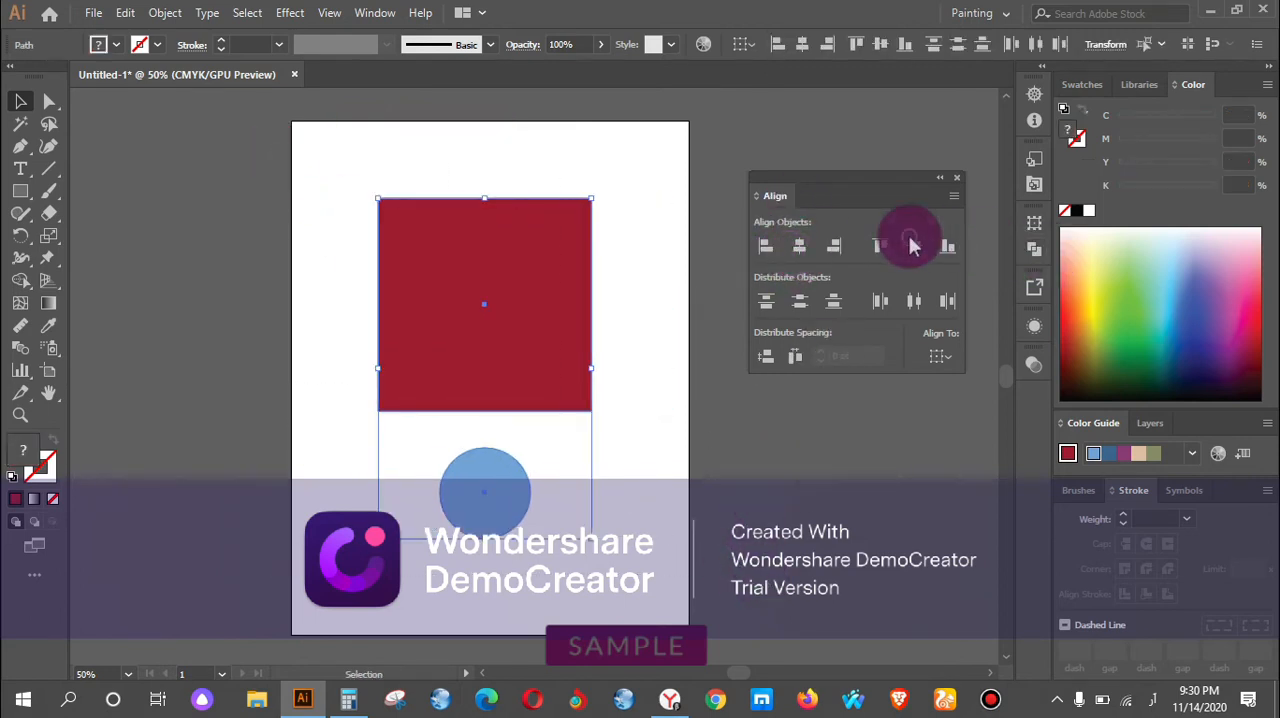
pyautogui.click(634, 348)
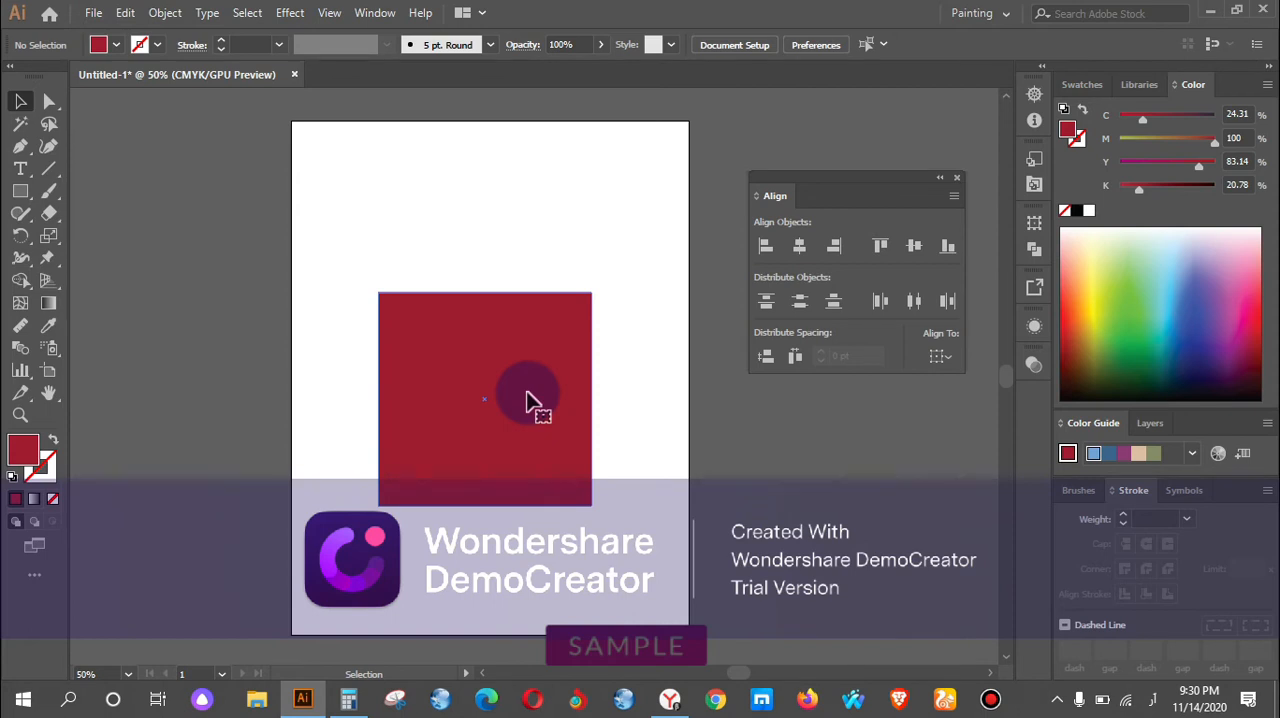
# Send the red square to the back of the stacking order, behind the blue circle.
pyautogui.rightClick(500, 335)
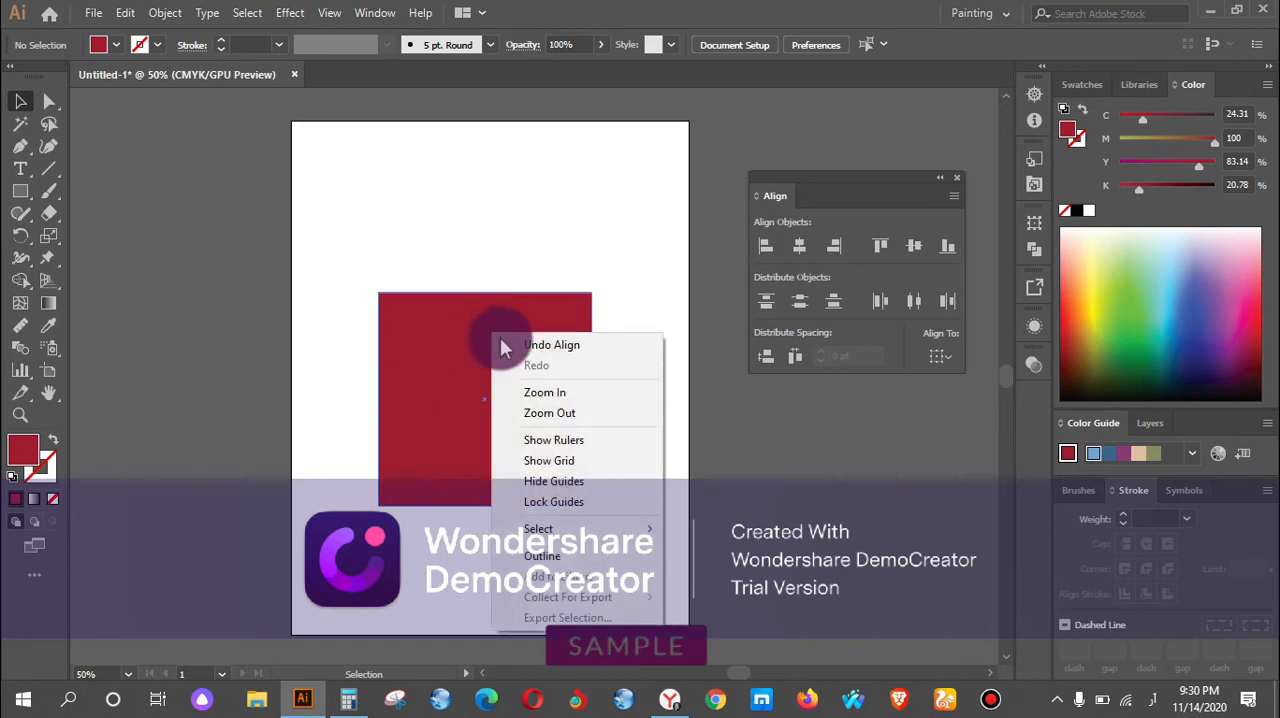
pyautogui.click(420, 306)
pyautogui.rightClick(543, 366)
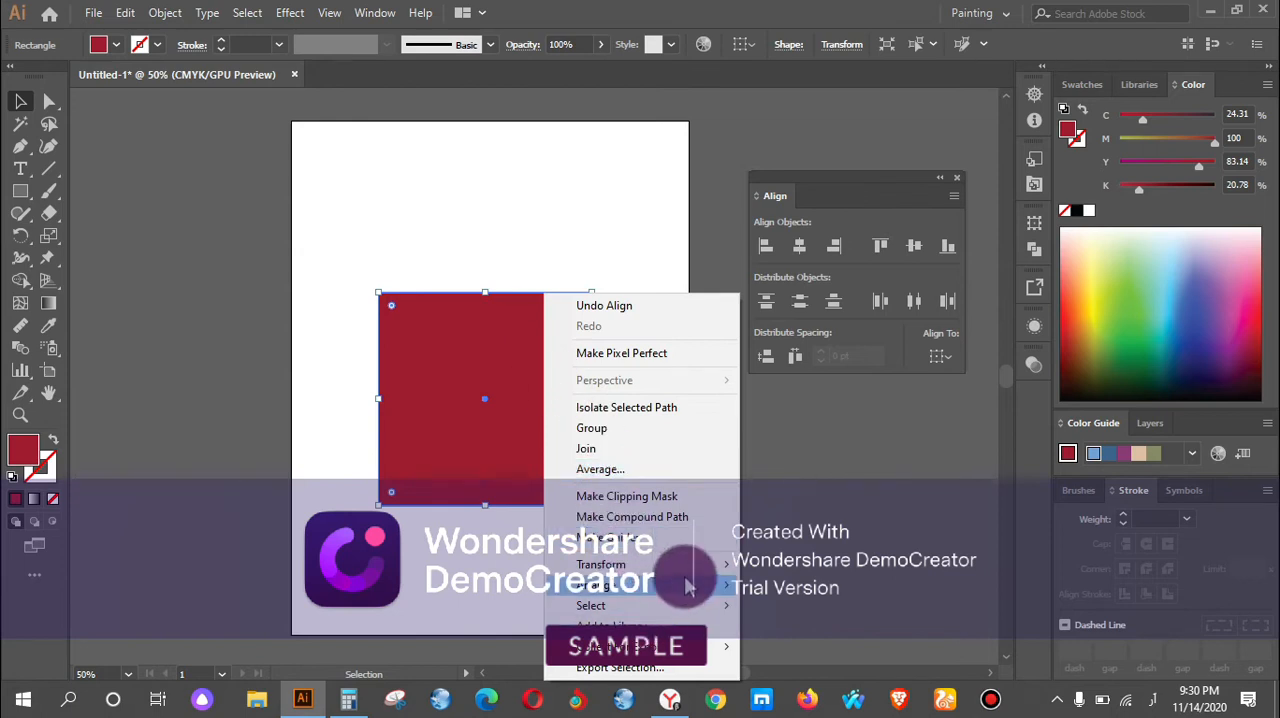
pyautogui.moveTo(700, 586)
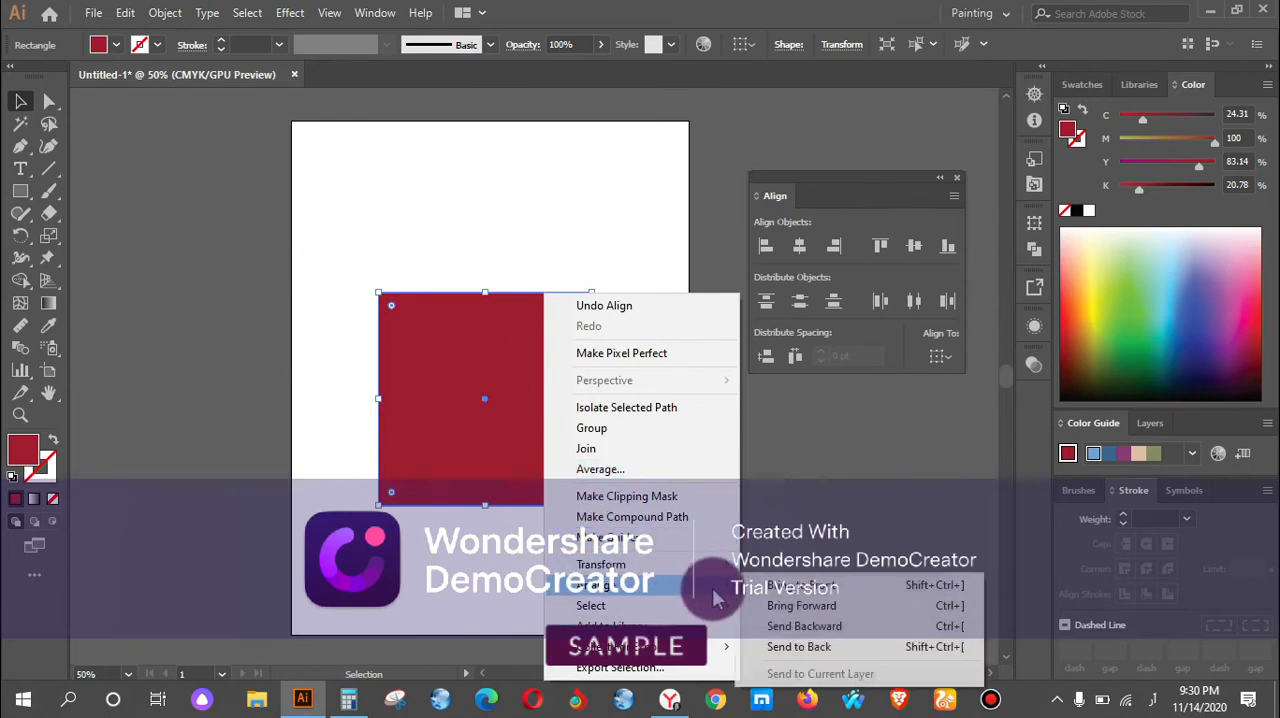
pyautogui.click(808, 646)
pyautogui.click(650, 442)
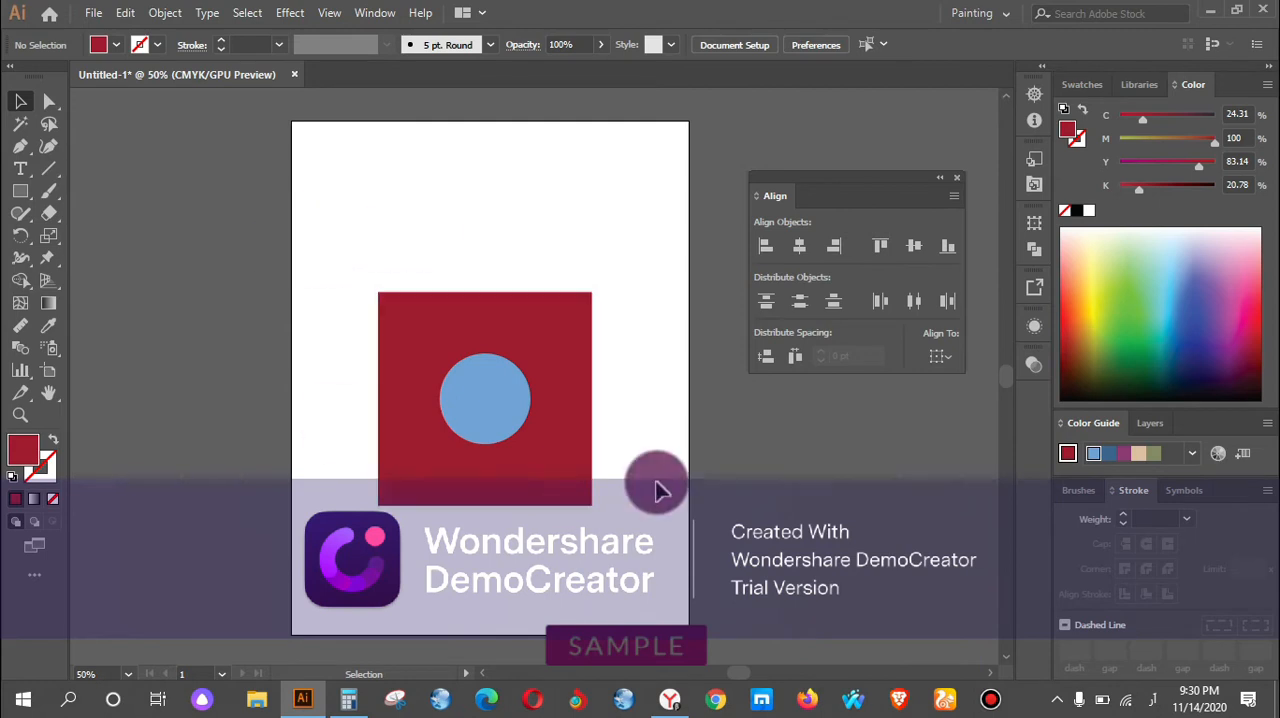
# Delete the square and circle and draw six equal red hexagons scattered over the artboard and past its left edge.
pyautogui.moveTo(380, 260); pyautogui.dragTo(609, 477)
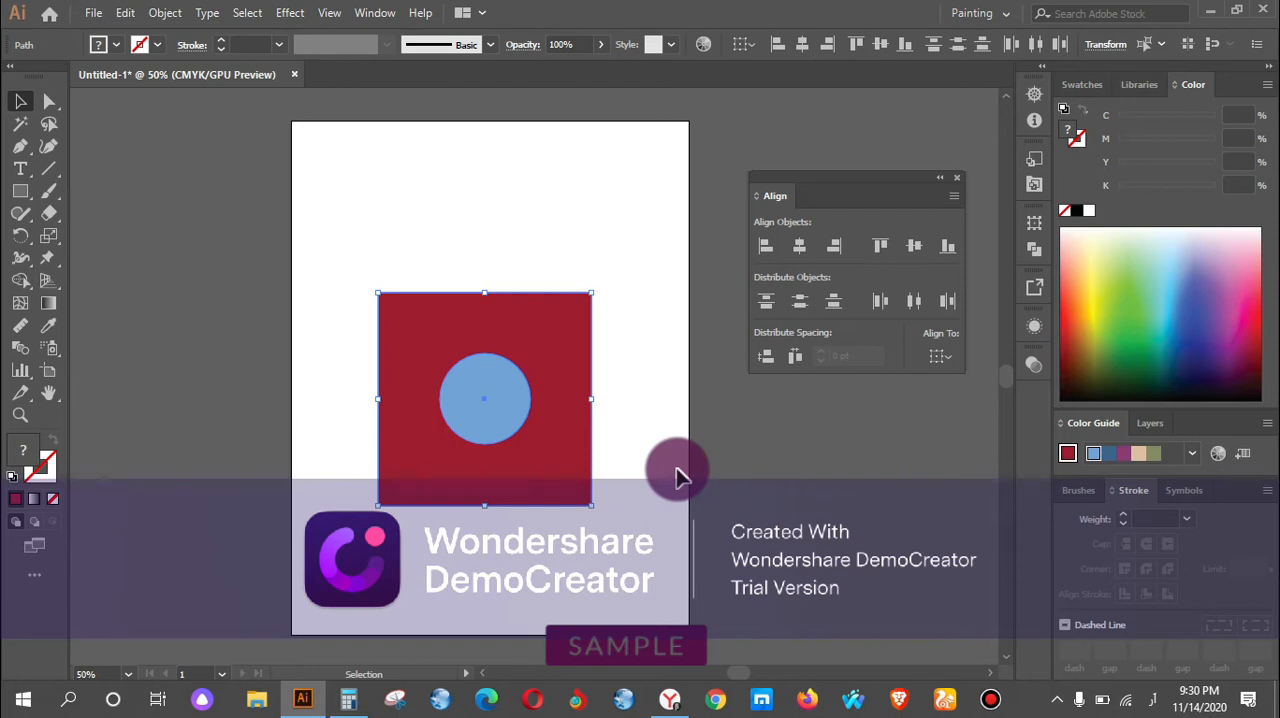
pyautogui.press('Delete')
pyautogui.moveTo(31, 201); pyautogui.dragTo(126, 257)
pyautogui.moveTo(325, 176)
pyautogui.mouseDown()
pyautogui.moveTo(386, 249)
pyautogui.moveTo(370, 252)
pyautogui.mouseUp()
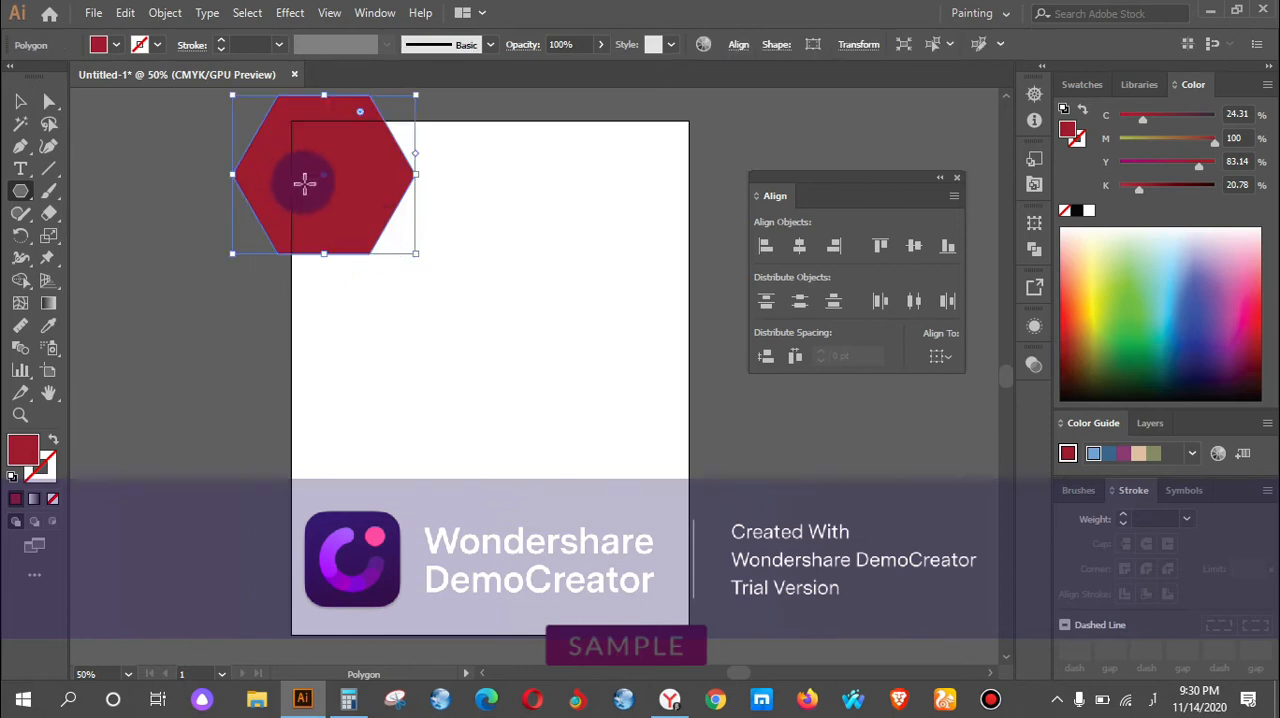
pyautogui.moveTo(329, 183); pyautogui.dragTo(497, 437)
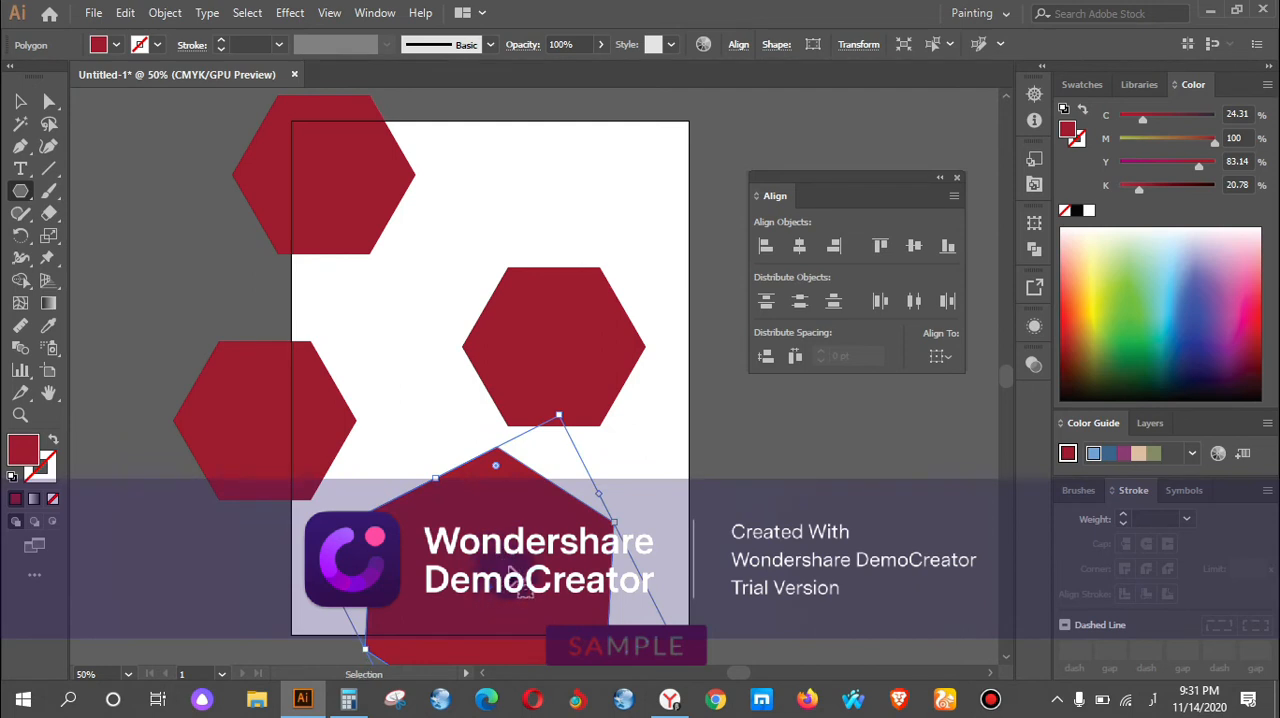
pyautogui.hotkey('ctrl', 'z')
pyautogui.moveTo(497, 598); pyautogui.dragTo(161, 268)
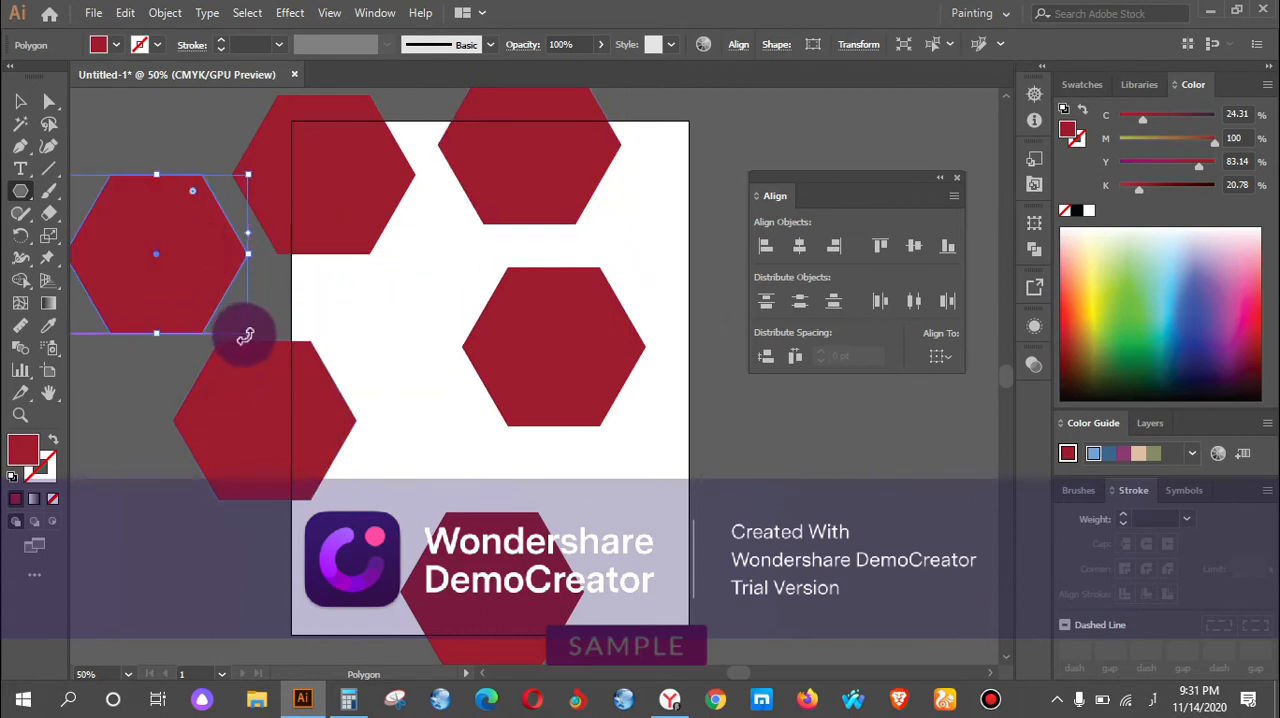
# Shrink the far-left, lower-left and middle-right hexagons about their centres to different sizes, making the middle-right one tiny.
pyautogui.moveTo(248, 336); pyautogui.dragTo(208, 277)
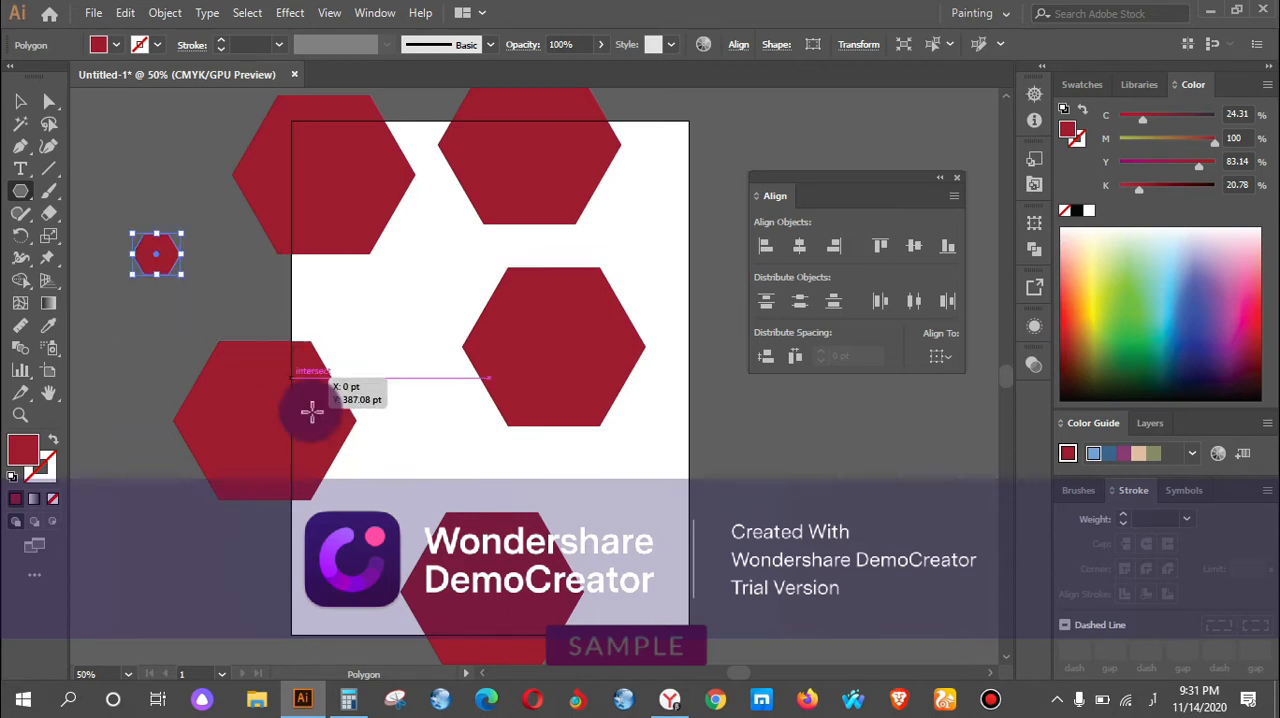
pyautogui.click(298, 458)
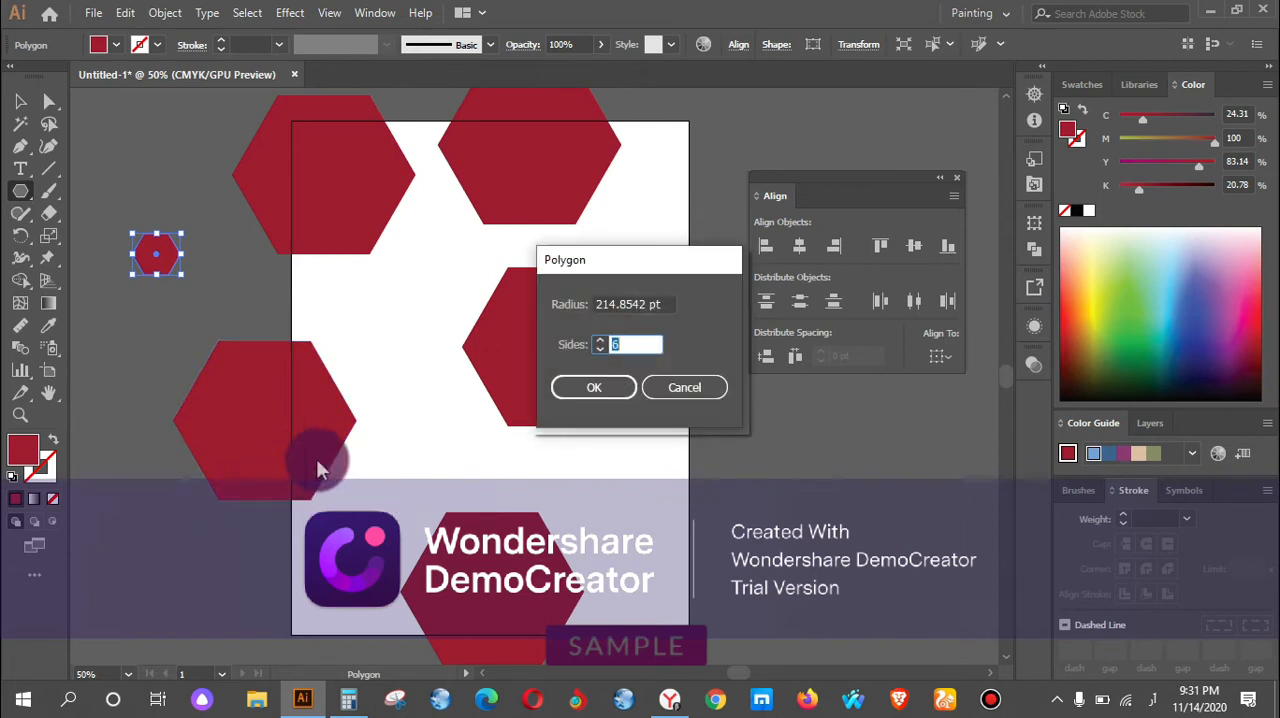
pyautogui.click(686, 388)
pyautogui.click(22, 102)
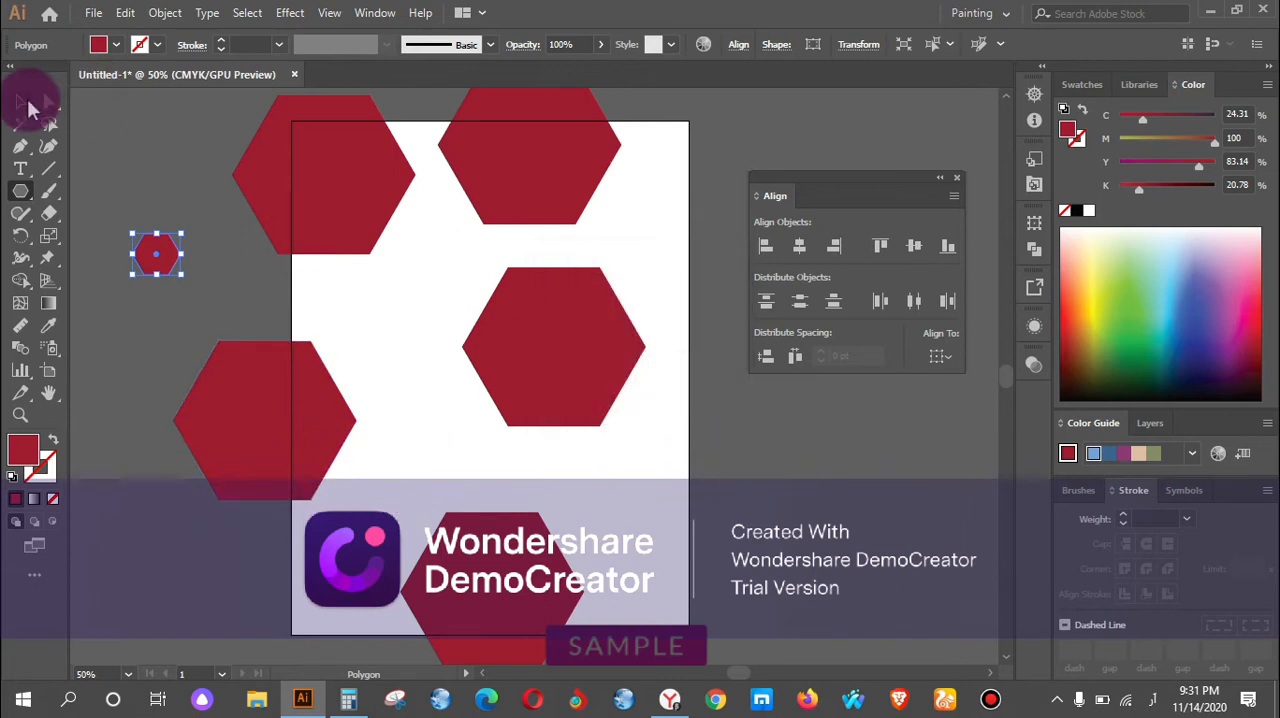
pyautogui.click(281, 370)
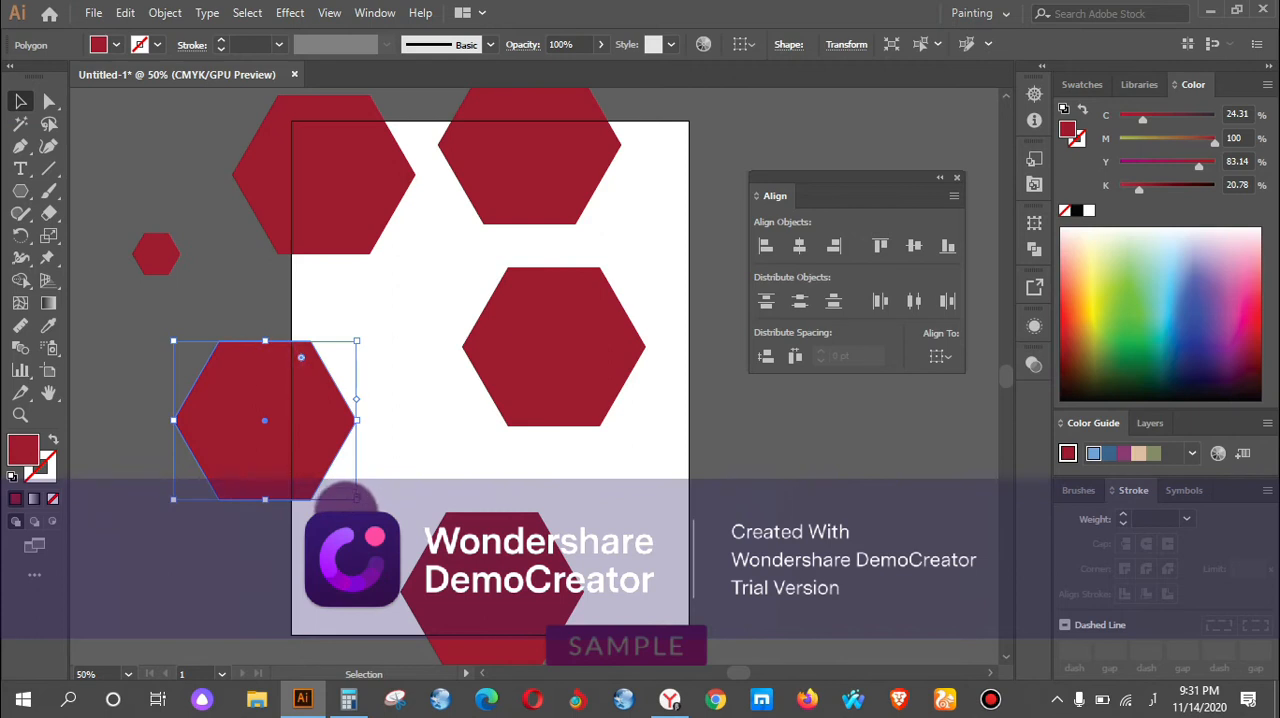
pyautogui.moveTo(357, 499); pyautogui.dragTo(318, 456)
pyautogui.click(617, 342)
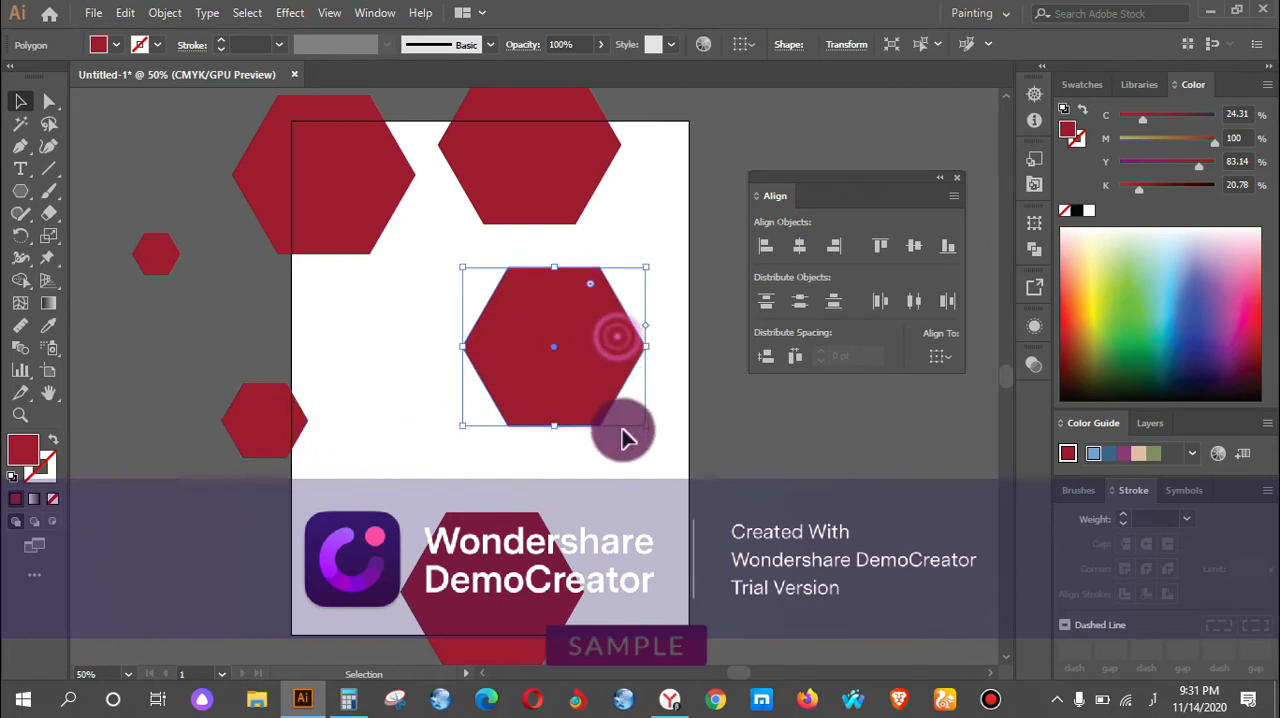
pyautogui.moveTo(645, 428); pyautogui.dragTo(565, 358)
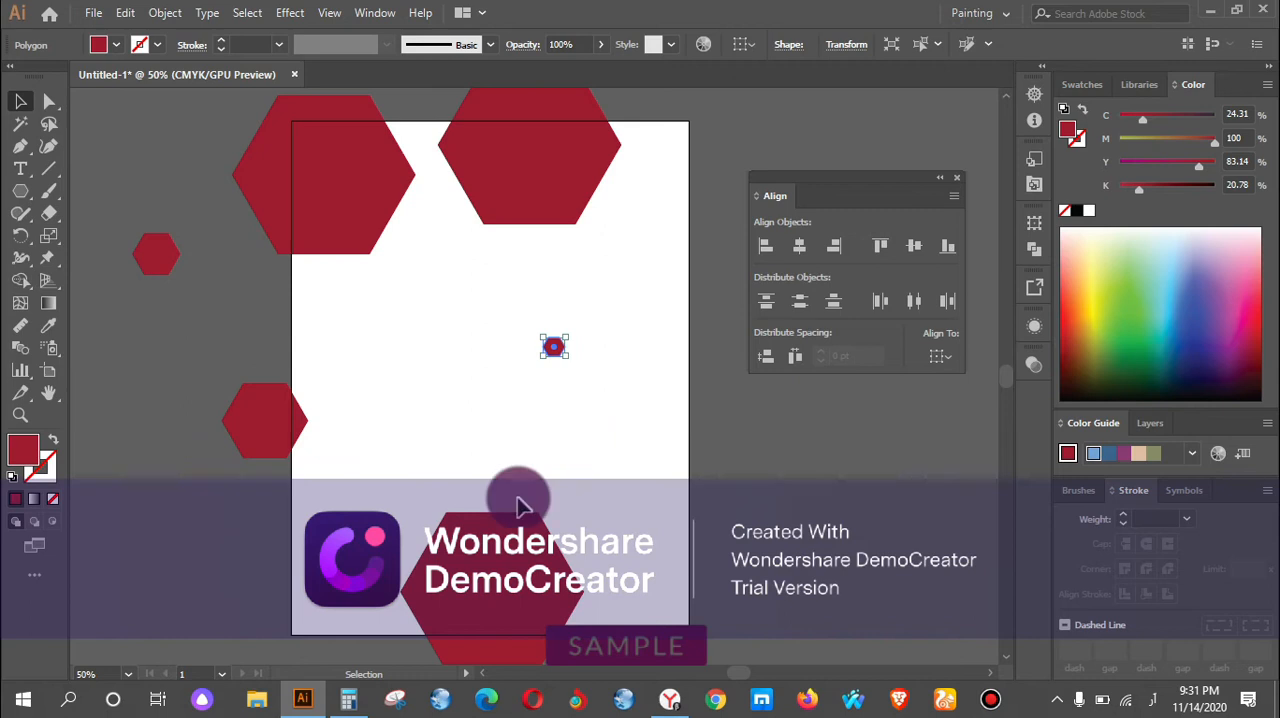
# Move the bottom hexagon up to just below the artboard's middle and scale it to about two thirds of its size around its centre.
pyautogui.click(520, 540)
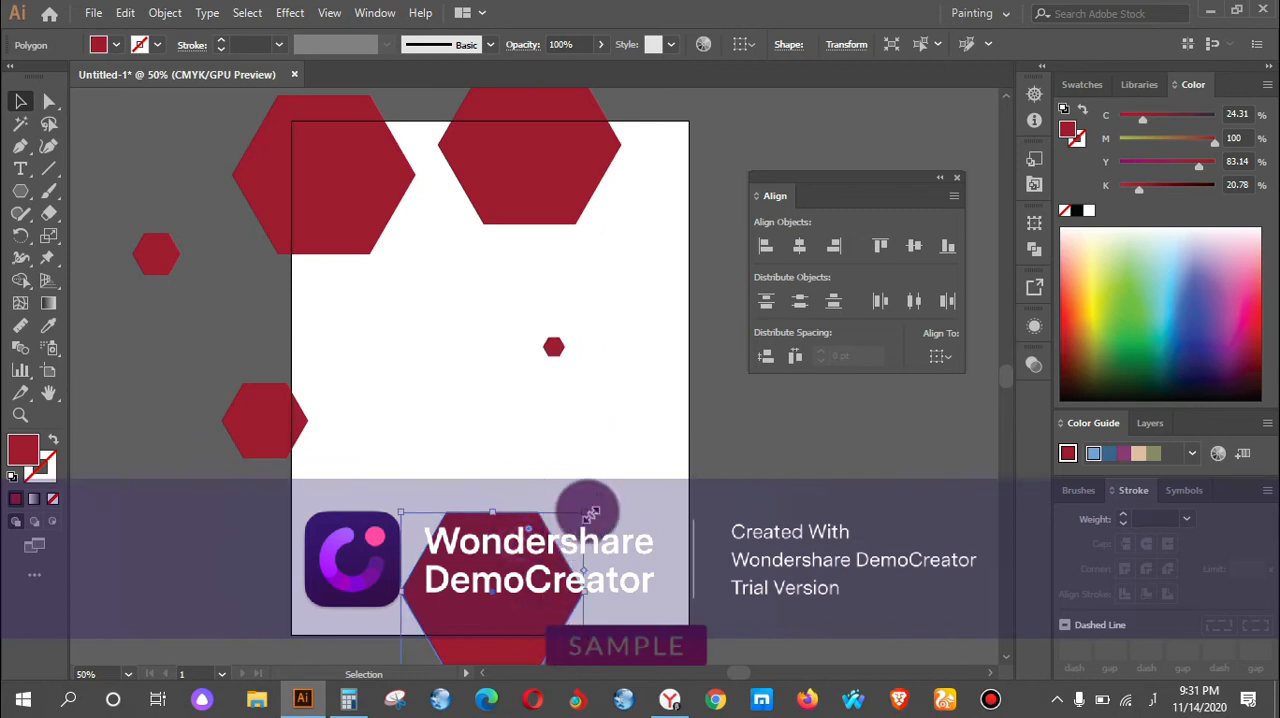
pyautogui.moveTo(497, 598); pyautogui.dragTo(454, 426)
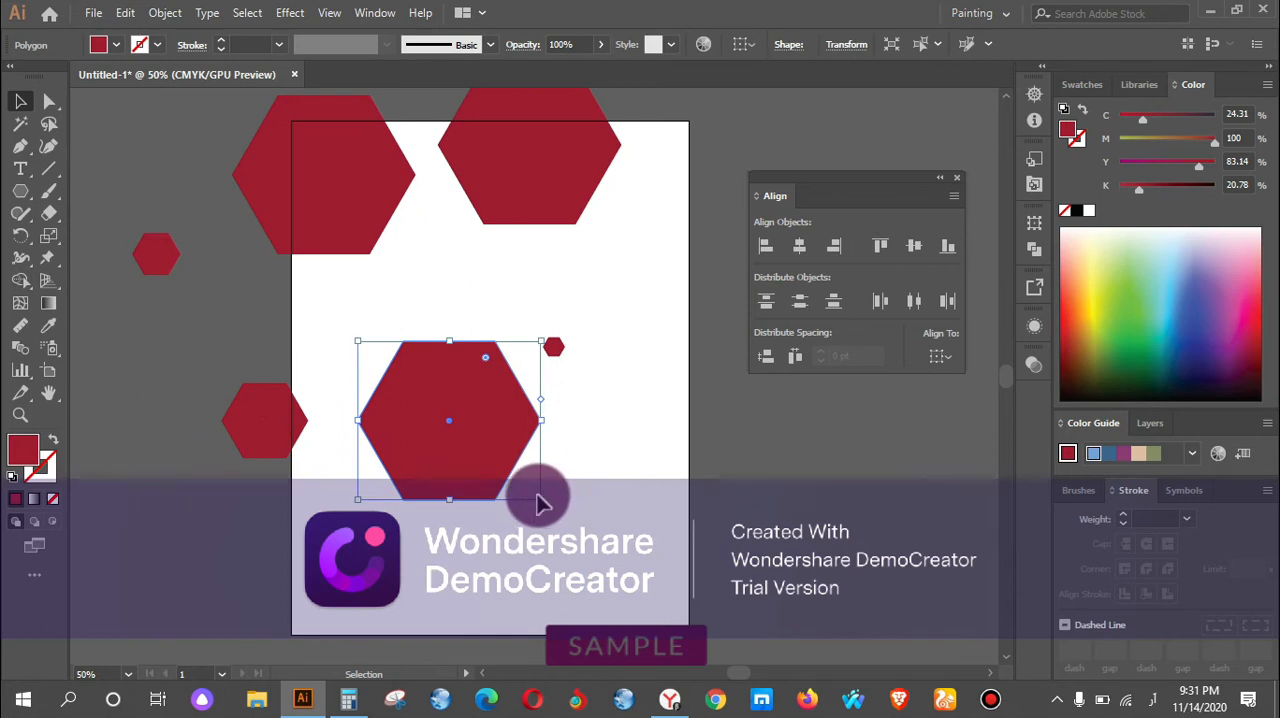
pyautogui.moveTo(541, 498); pyautogui.dragTo(508, 440)
pyautogui.hotkey('ctrl', 'z')
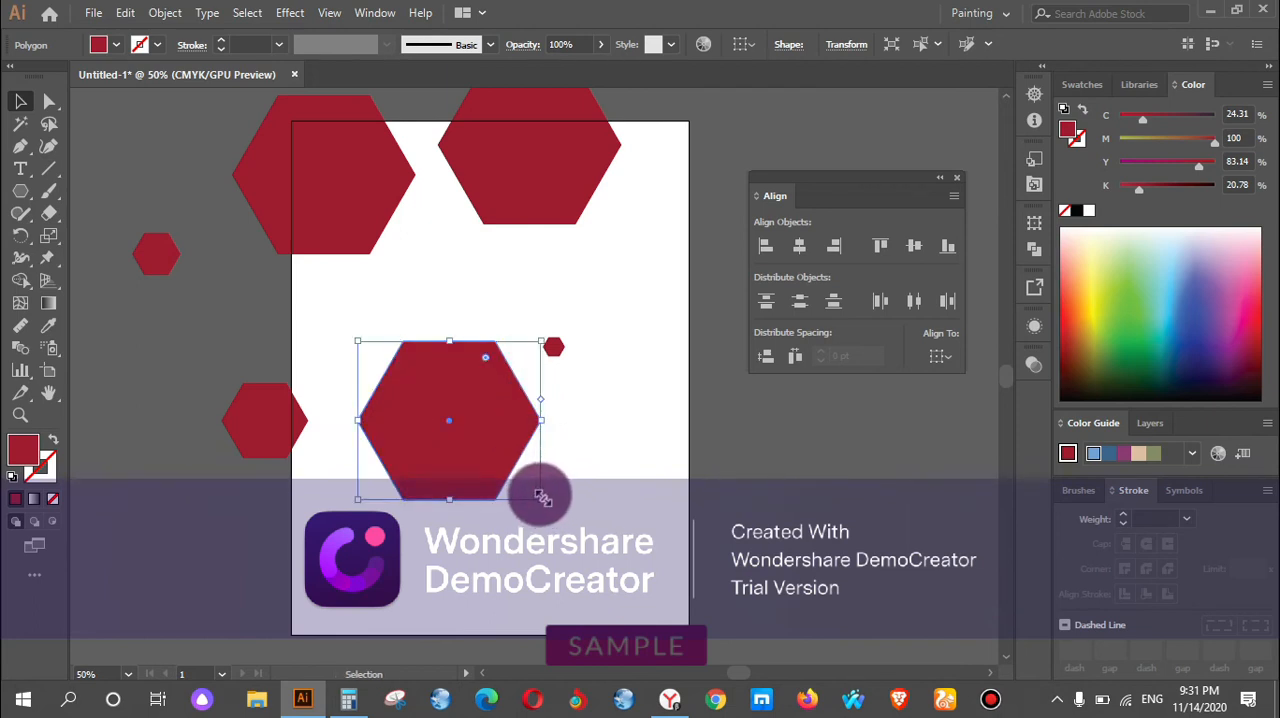
pyautogui.moveTo(542, 498); pyautogui.dragTo(525, 474)
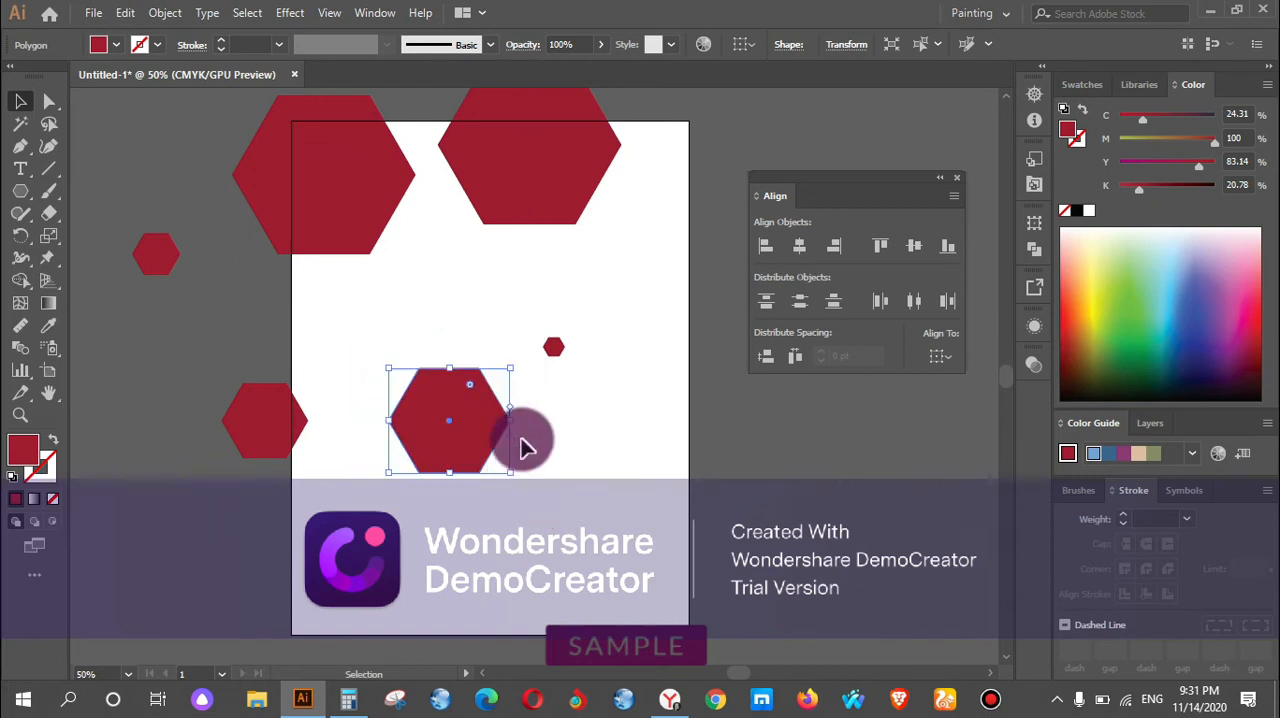
# Move the upper-right hexagon down fully onto the artboard and scale it down slightly.
pyautogui.click(534, 200)
pyautogui.moveTo(514, 177); pyautogui.dragTo(525, 256)
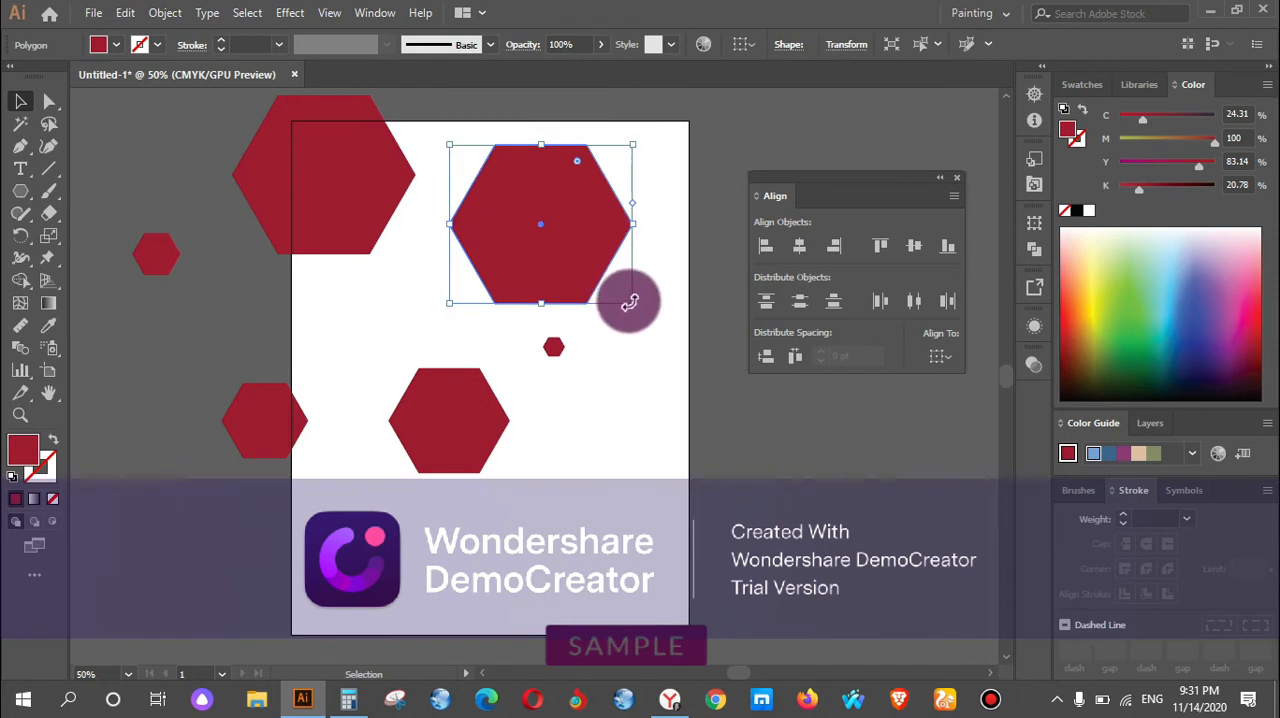
pyautogui.moveTo(636, 306); pyautogui.dragTo(614, 286)
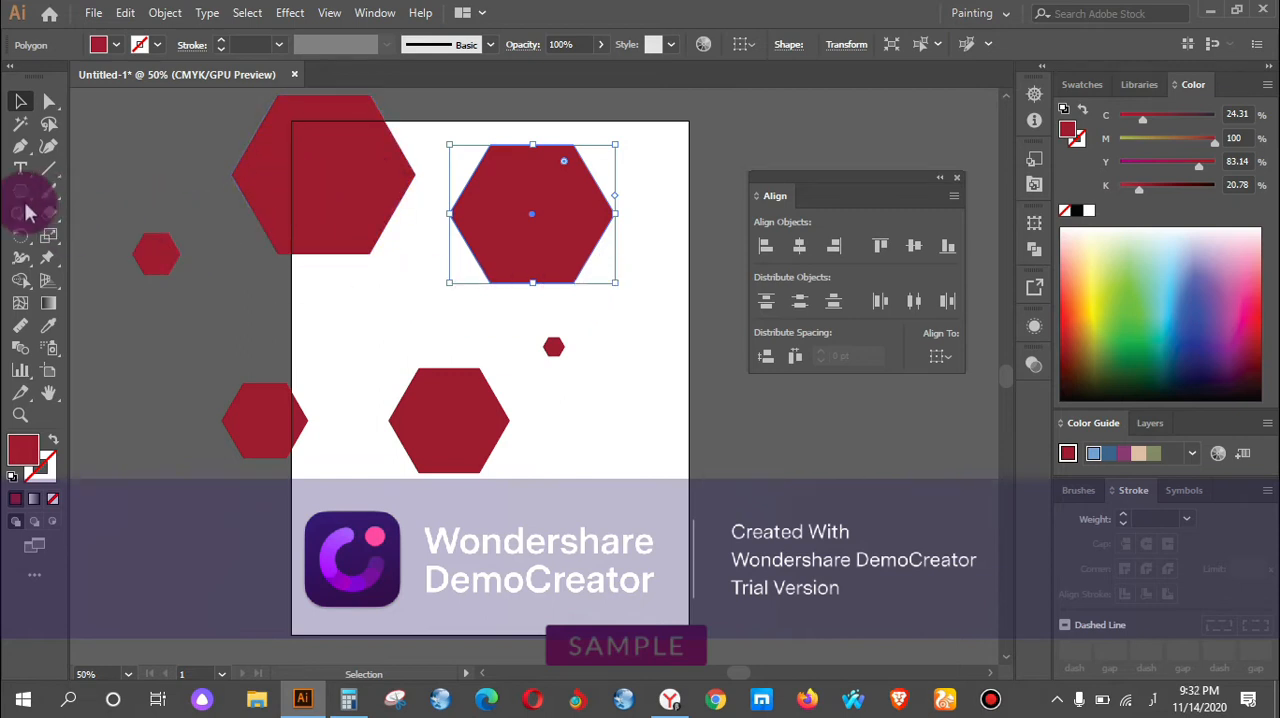
# Recolour the upper-right hexagon blue-violet, the bottom-centre one turquoise and the tiny middle-right one yellow.
pyautogui.click(1203, 321)
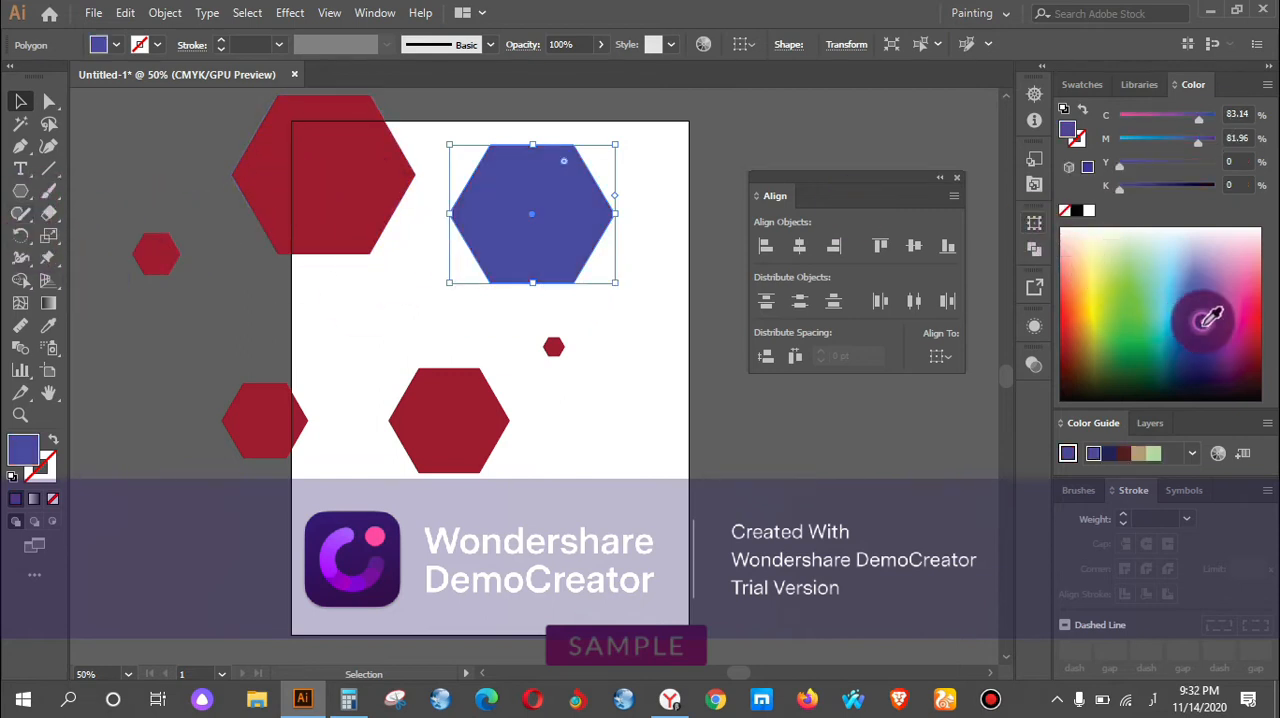
pyautogui.click(470, 398)
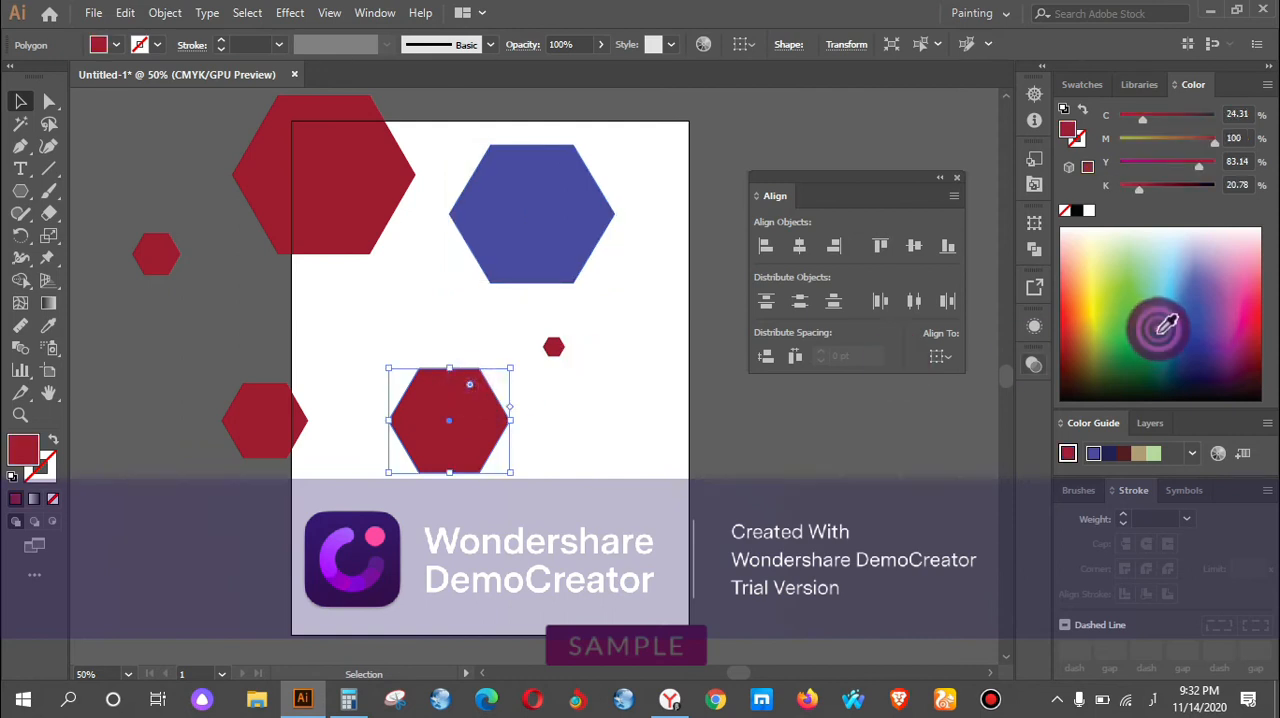
pyautogui.click(1158, 323)
pyautogui.click(555, 347)
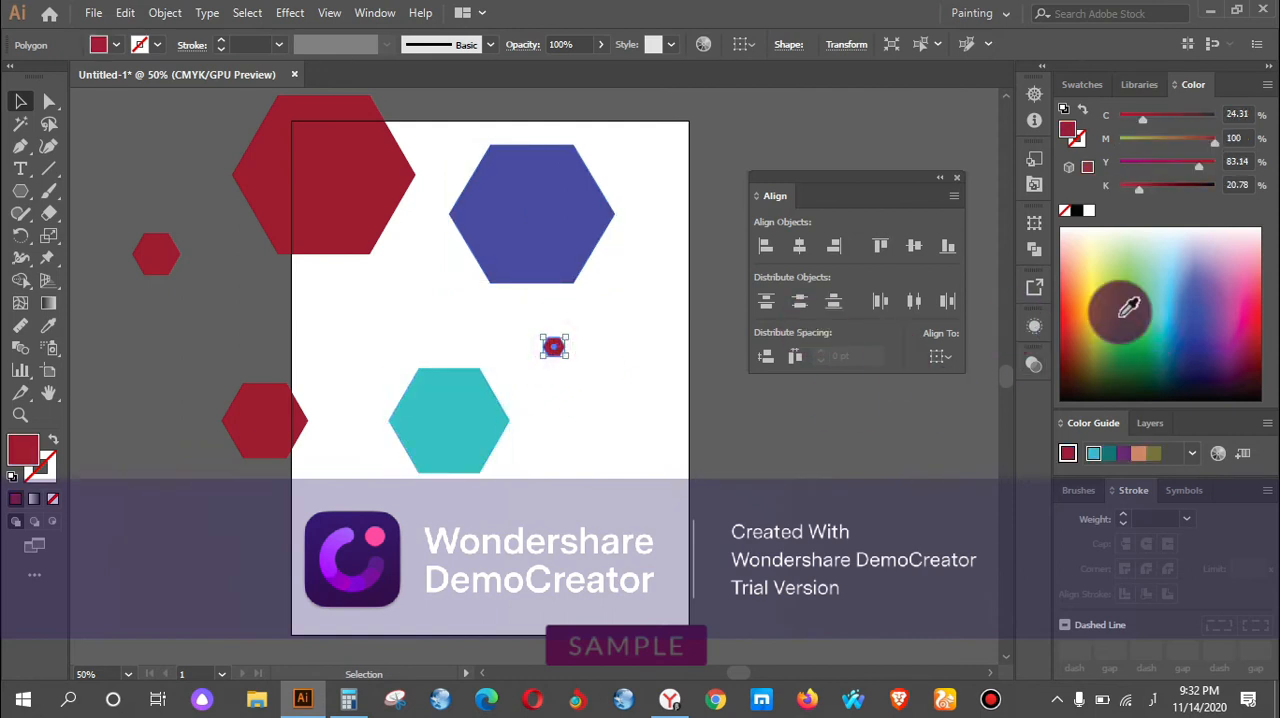
pyautogui.click(1091, 300)
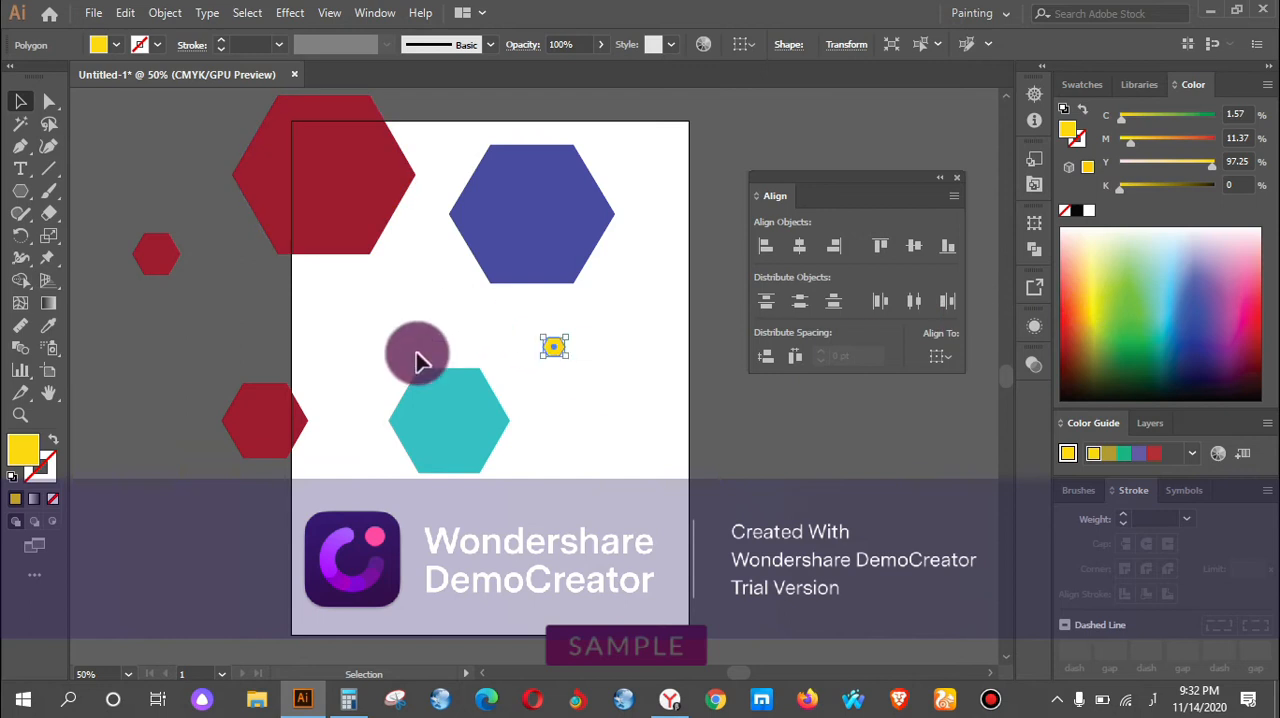
# Fill the lower-left hexagon with bright pink and the small far-left hexagon with green.
pyautogui.click(286, 415)
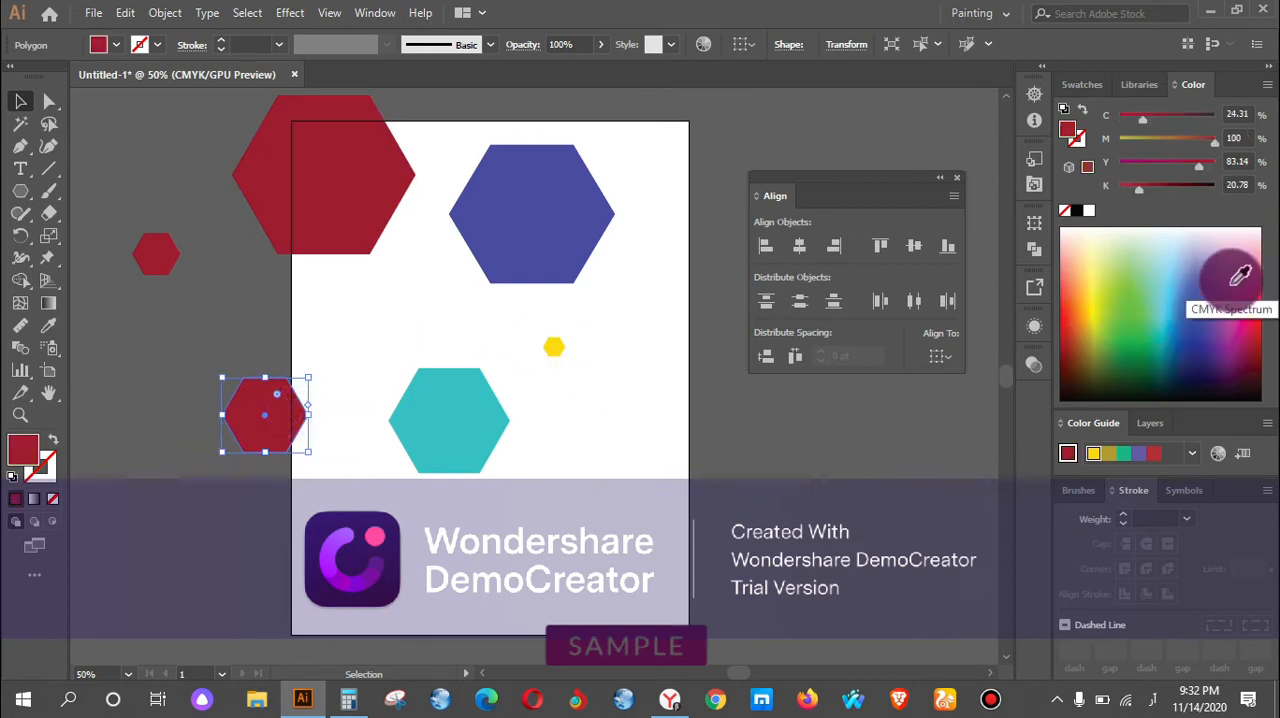
pyautogui.click(1244, 310)
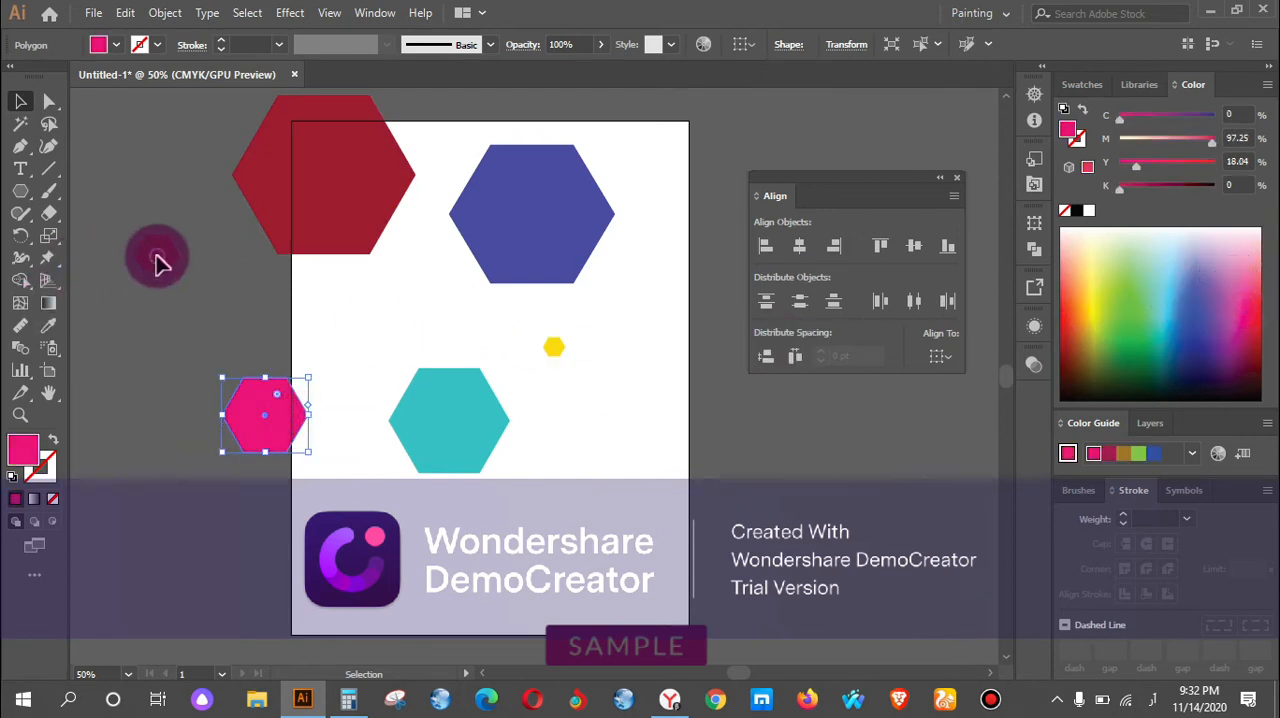
pyautogui.click(159, 258)
pyautogui.moveTo(1255, 384); pyautogui.dragTo(1254, 352)
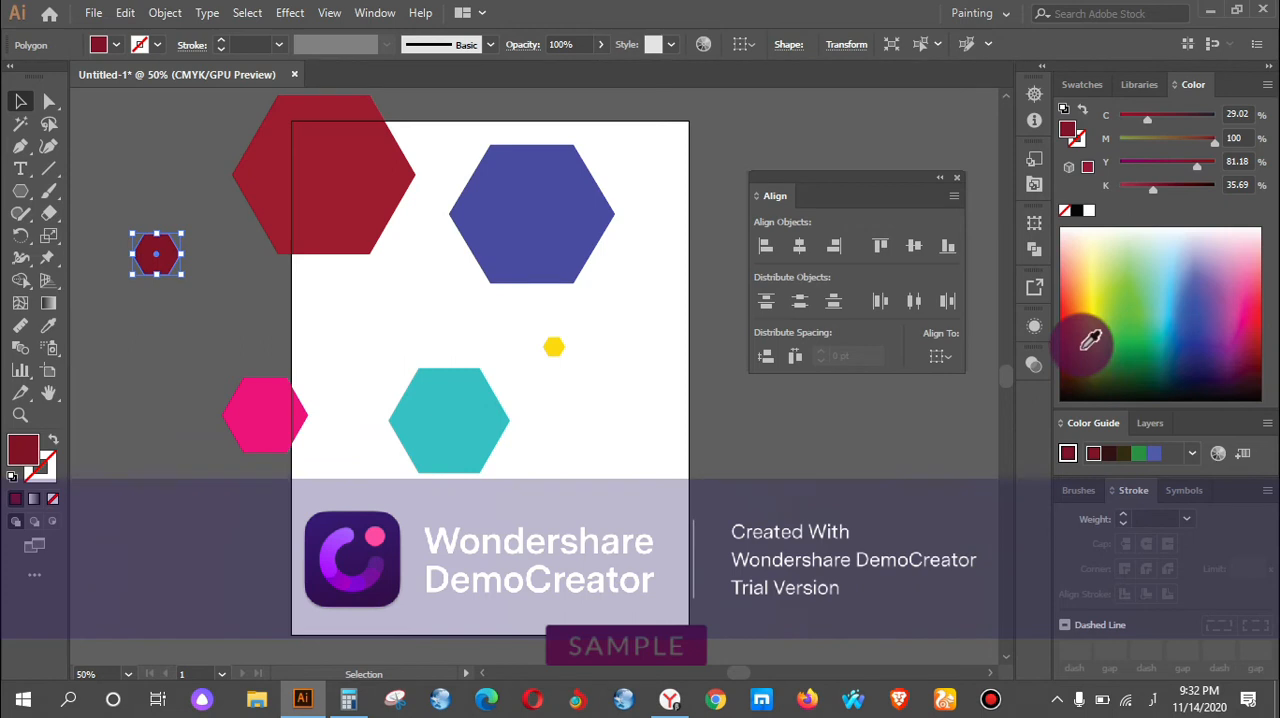
pyautogui.click(1128, 328)
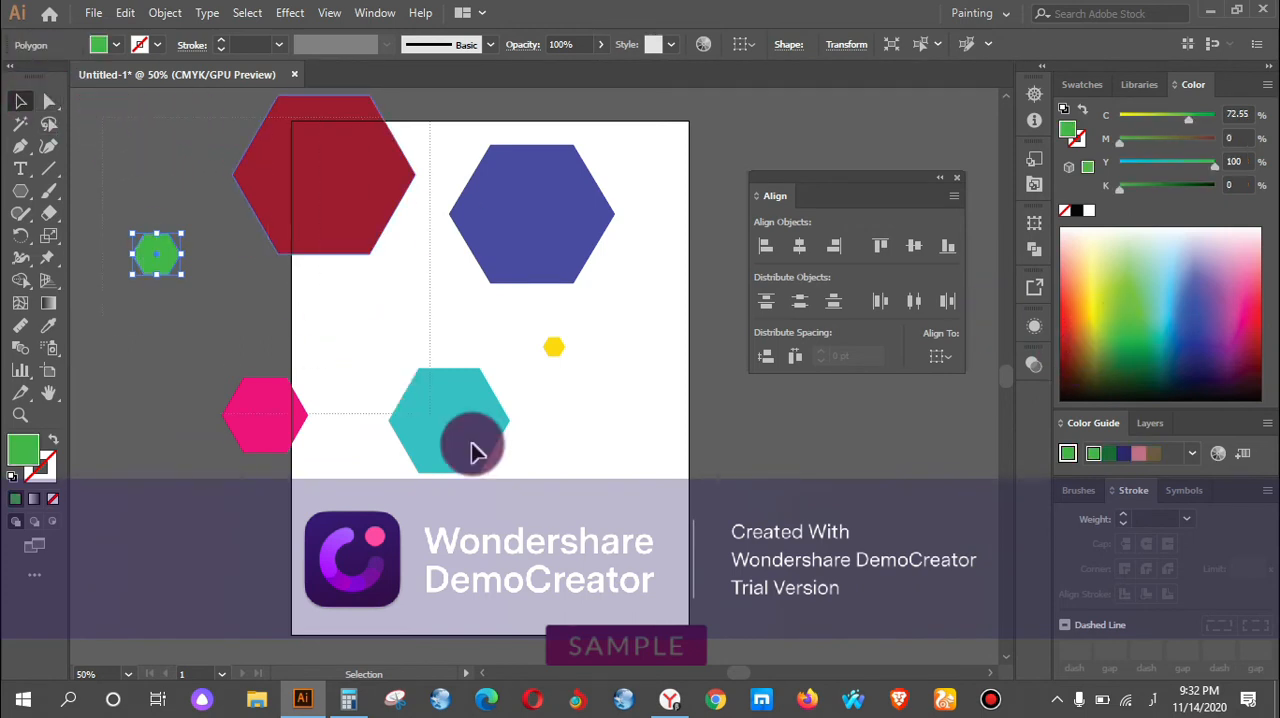
# Select all six hexagons and align them to a common centre both horizontally and vertically.
pyautogui.moveTo(512, 507); pyautogui.dragTo(520, 508)
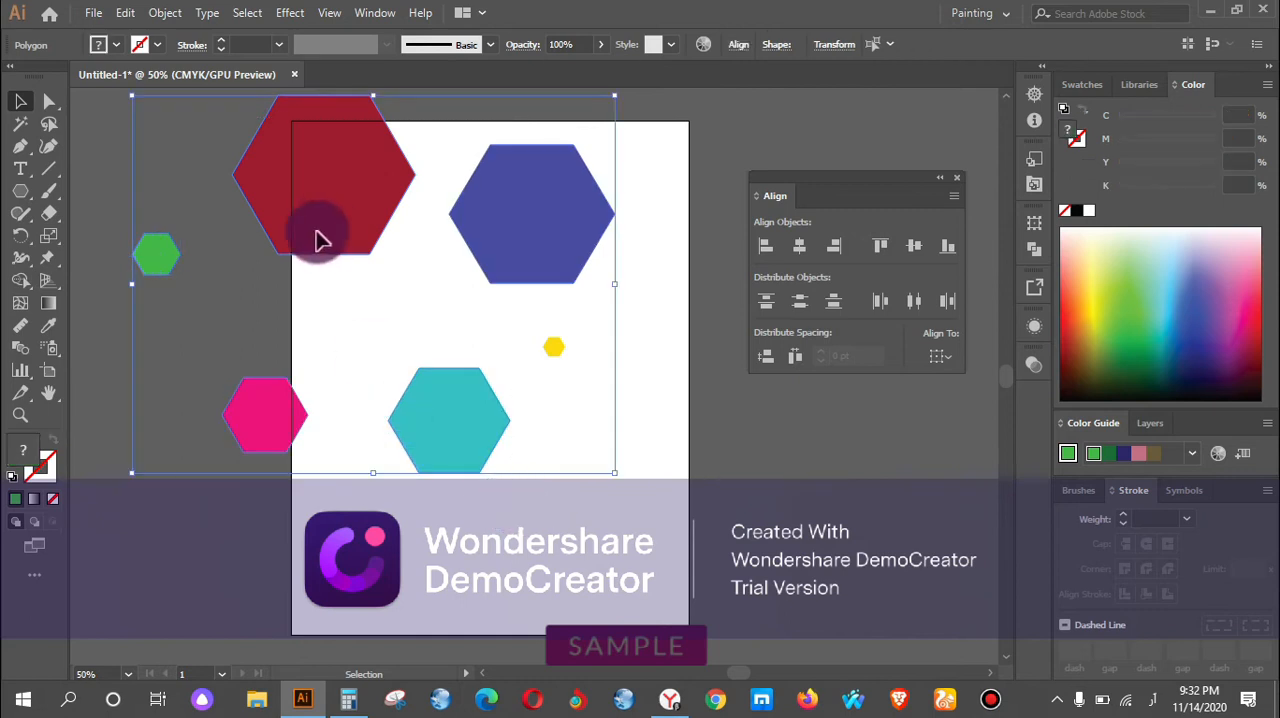
pyautogui.click(106, 127)
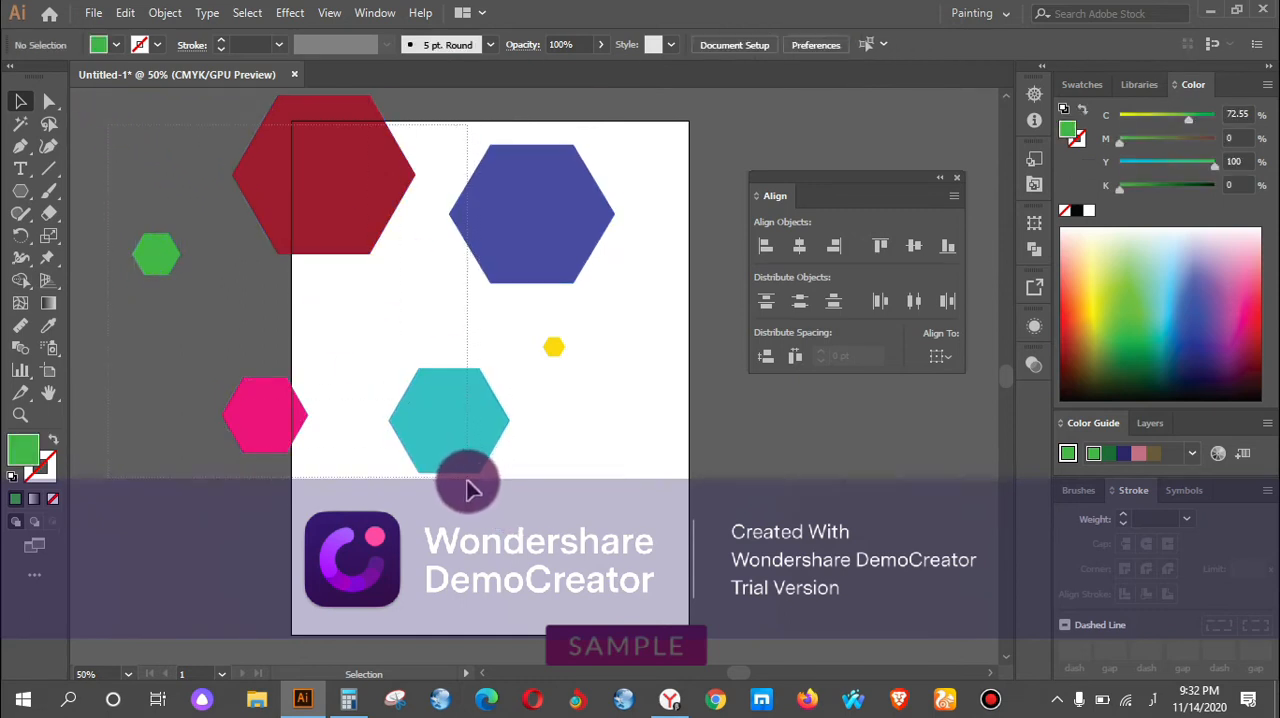
pyautogui.hotkey('ctrl', 'a')
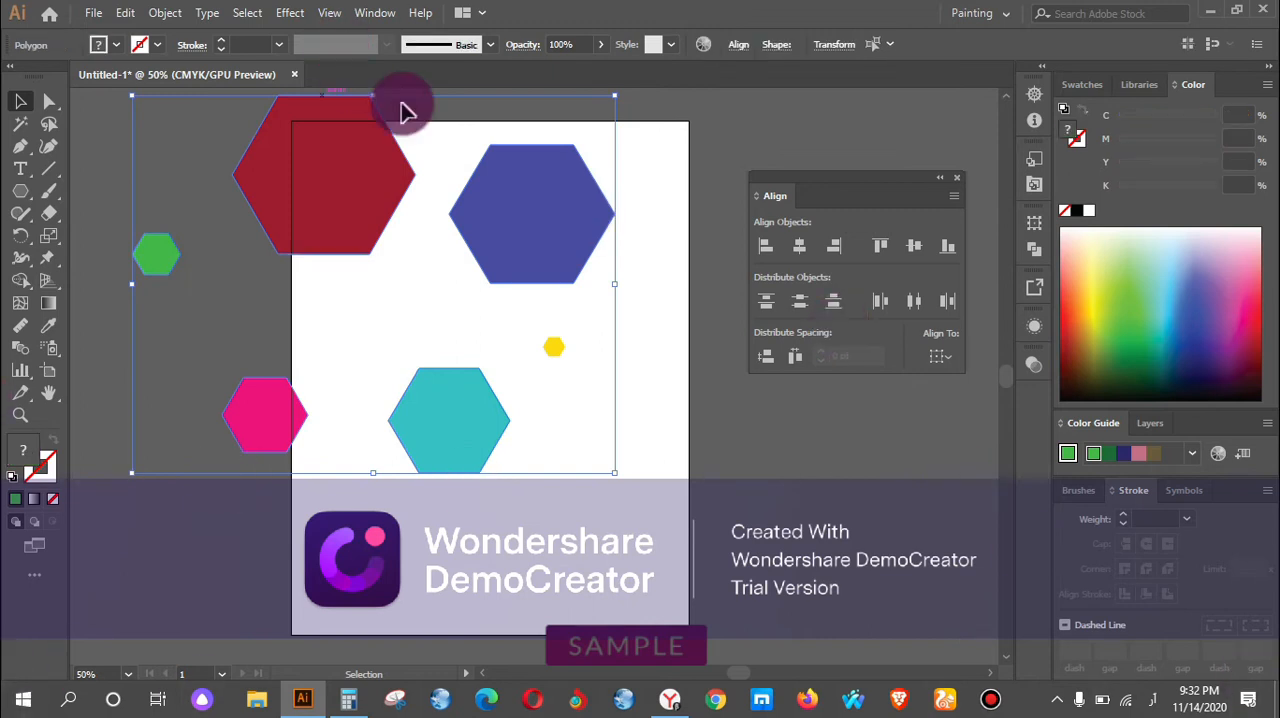
pyautogui.moveTo(2, 555); pyautogui.dragTo(327, 423)
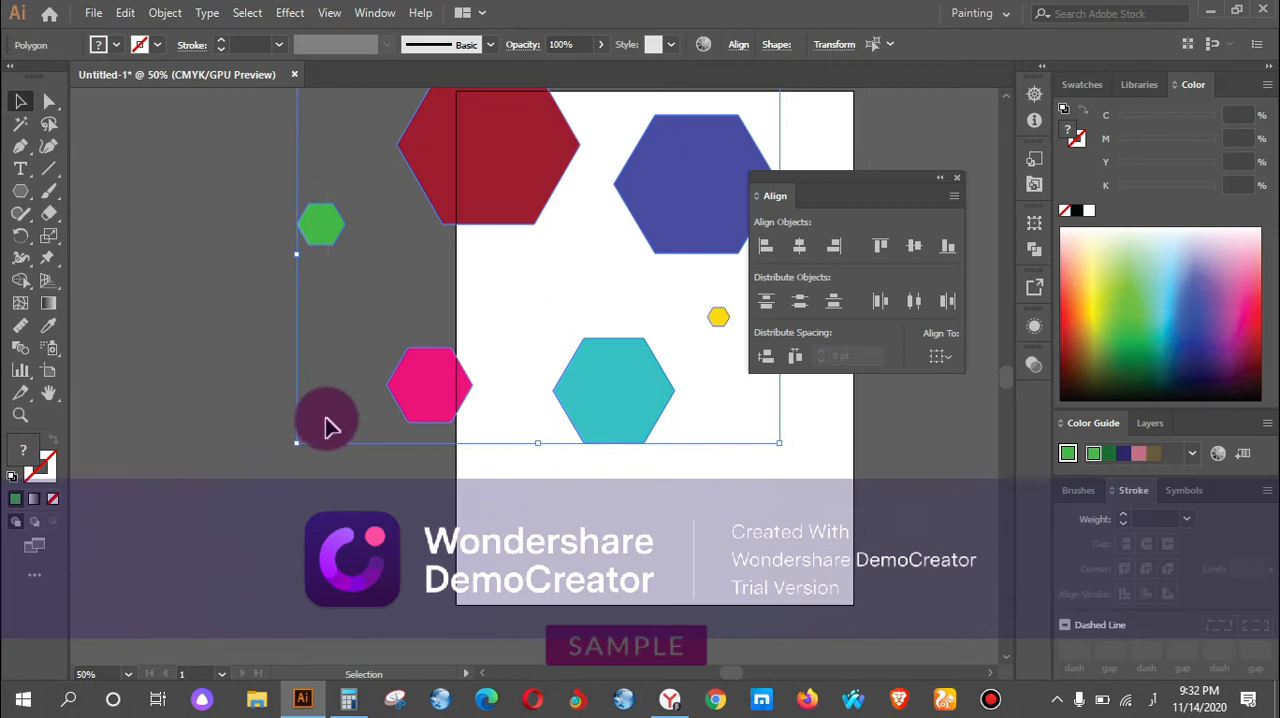
pyautogui.press('space')
pyautogui.moveTo(595, 538); pyautogui.dragTo(455, 572)
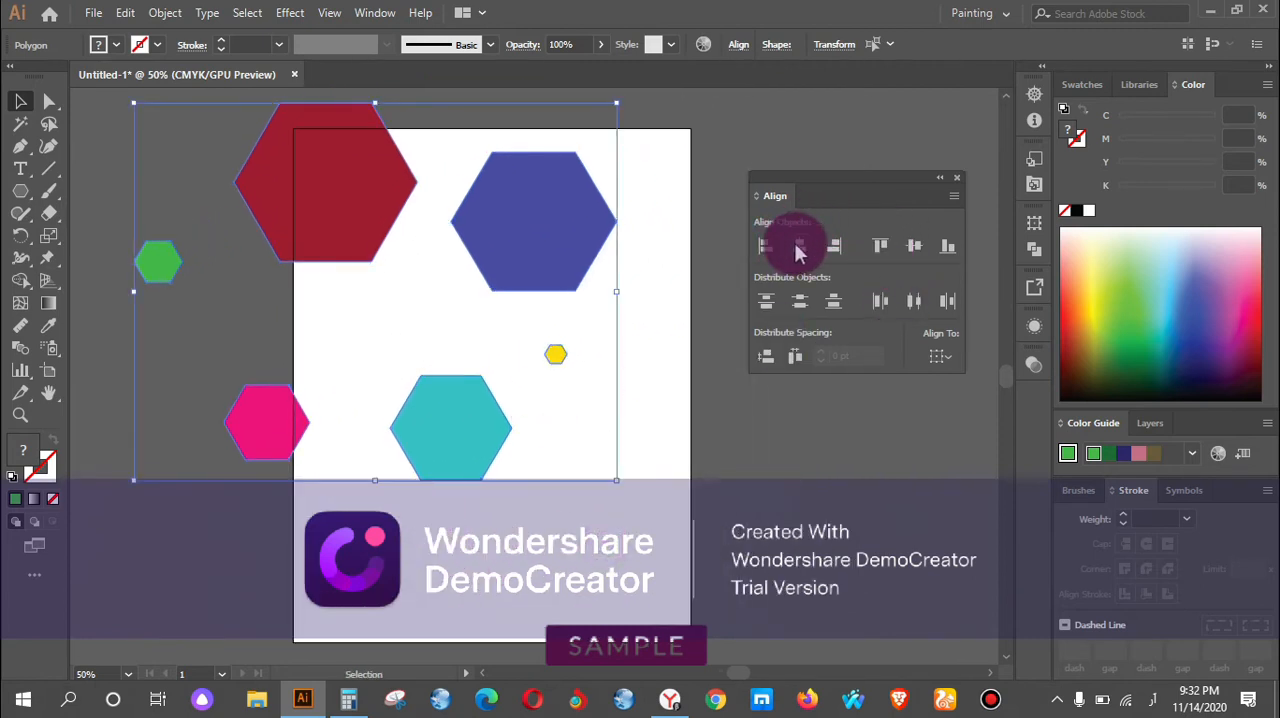
pyautogui.click(799, 249)
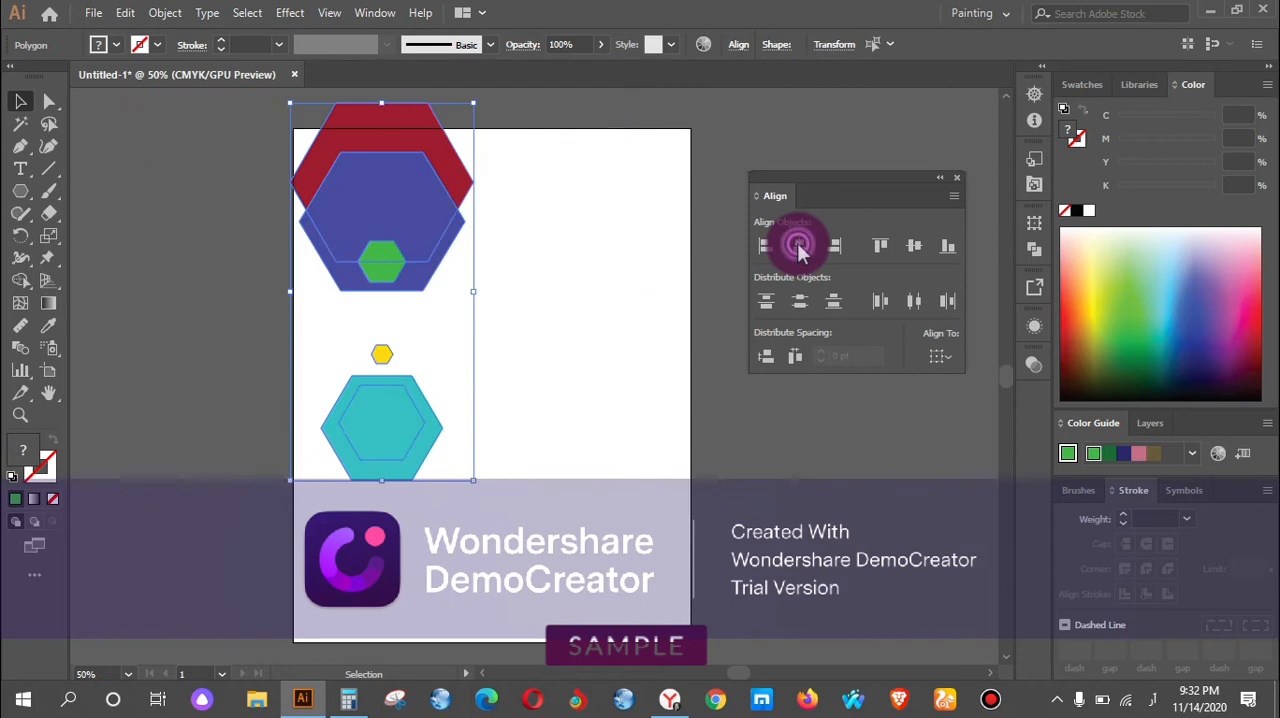
pyautogui.click(914, 246)
pyautogui.click(551, 320)
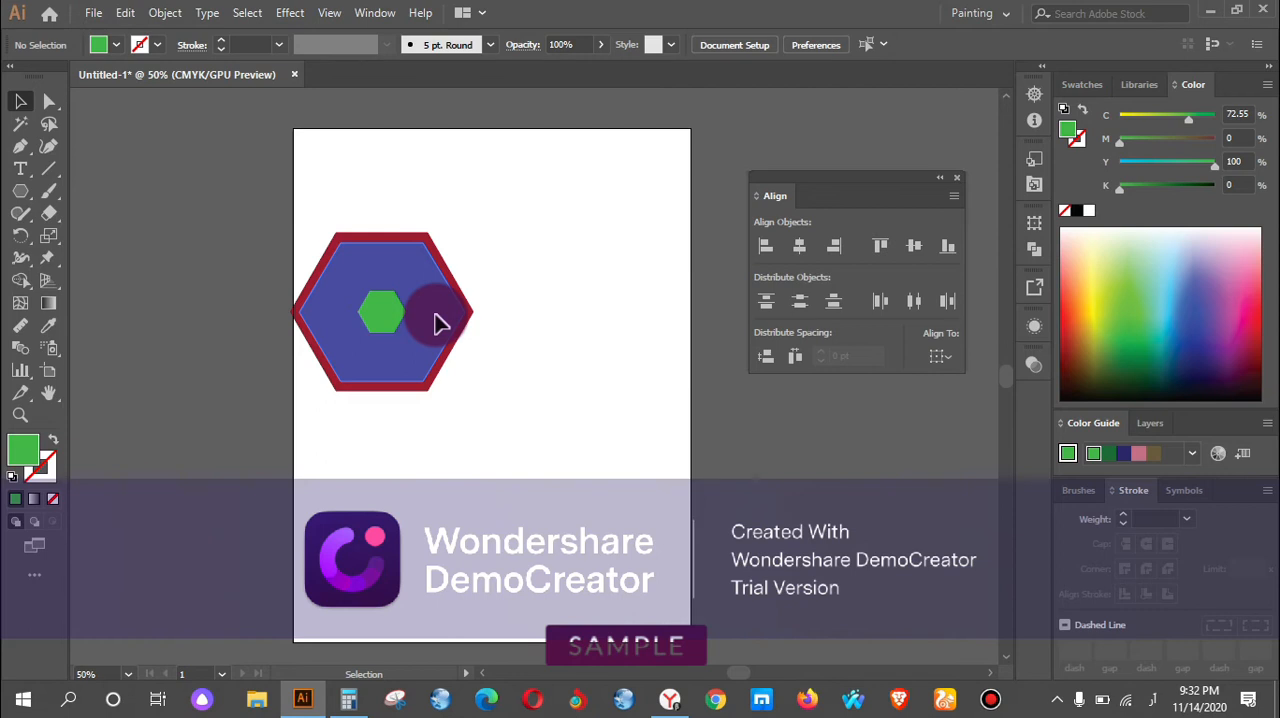
# Send the blue-violet hexagon backward one level in the stack.
pyautogui.rightClick(443, 263)
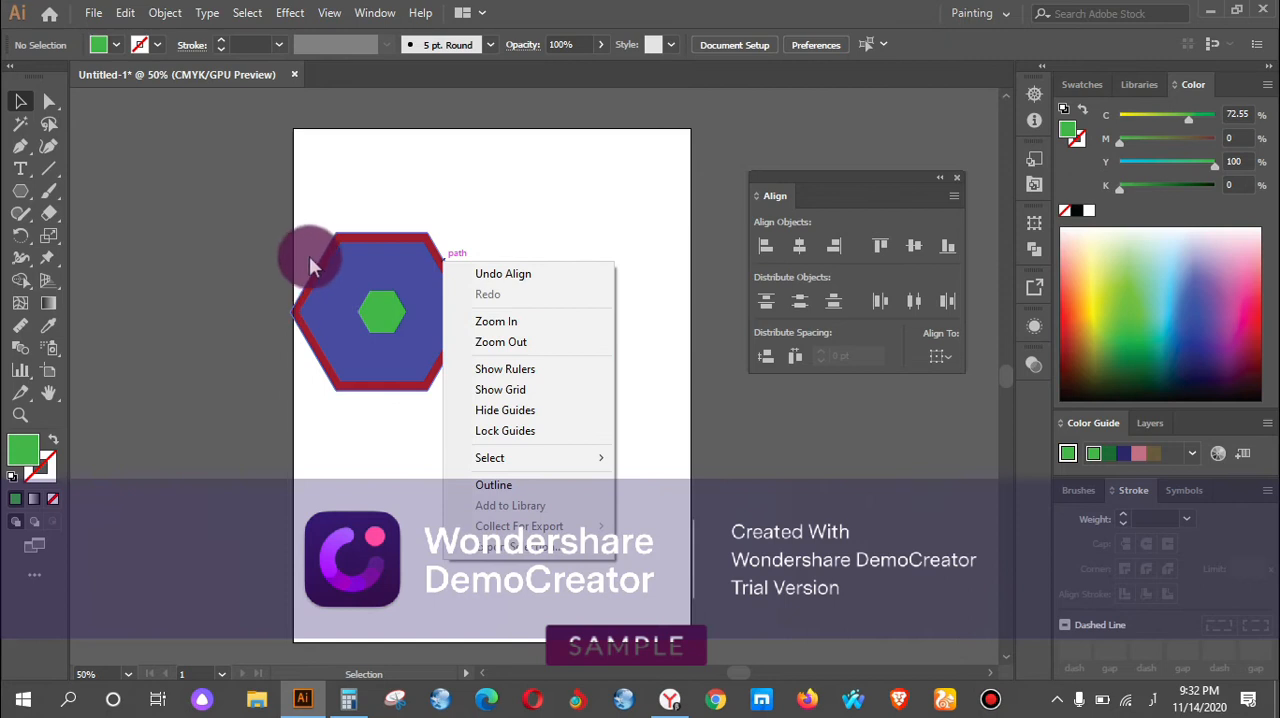
pyautogui.click(358, 262)
pyautogui.click(358, 262)
pyautogui.rightClick(424, 296)
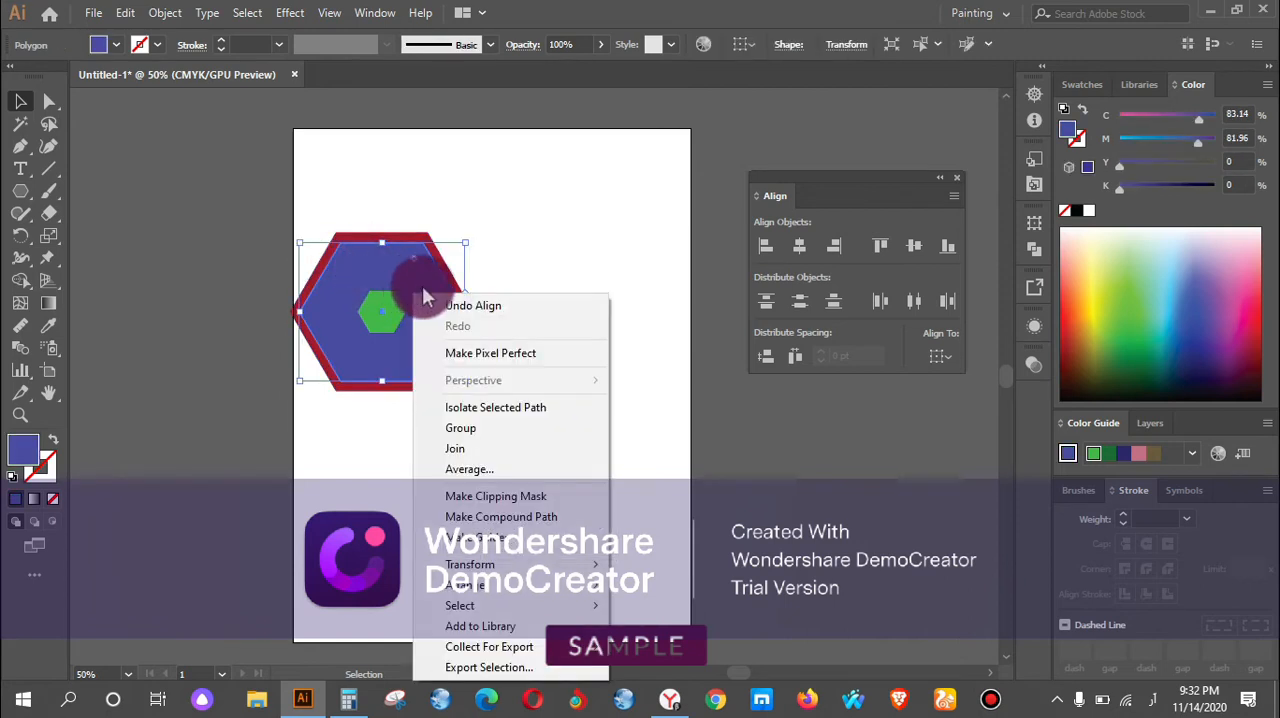
pyautogui.moveTo(570, 600)
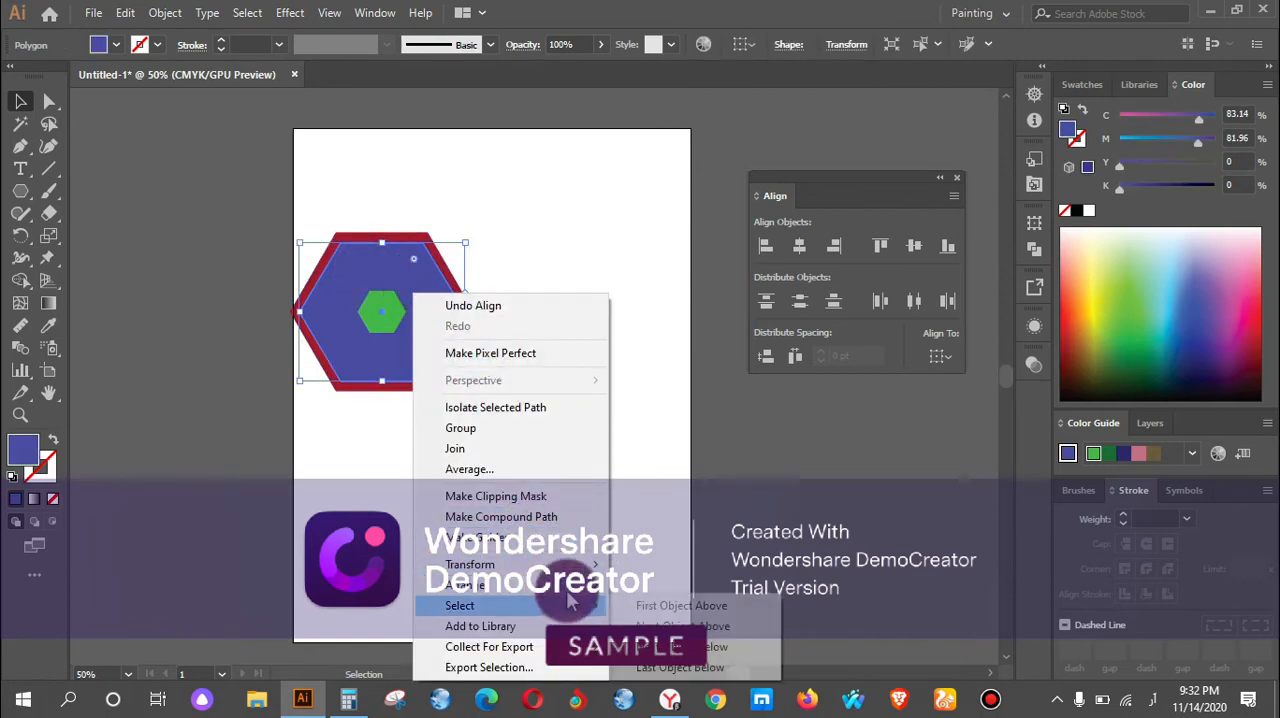
pyautogui.click(640, 626)
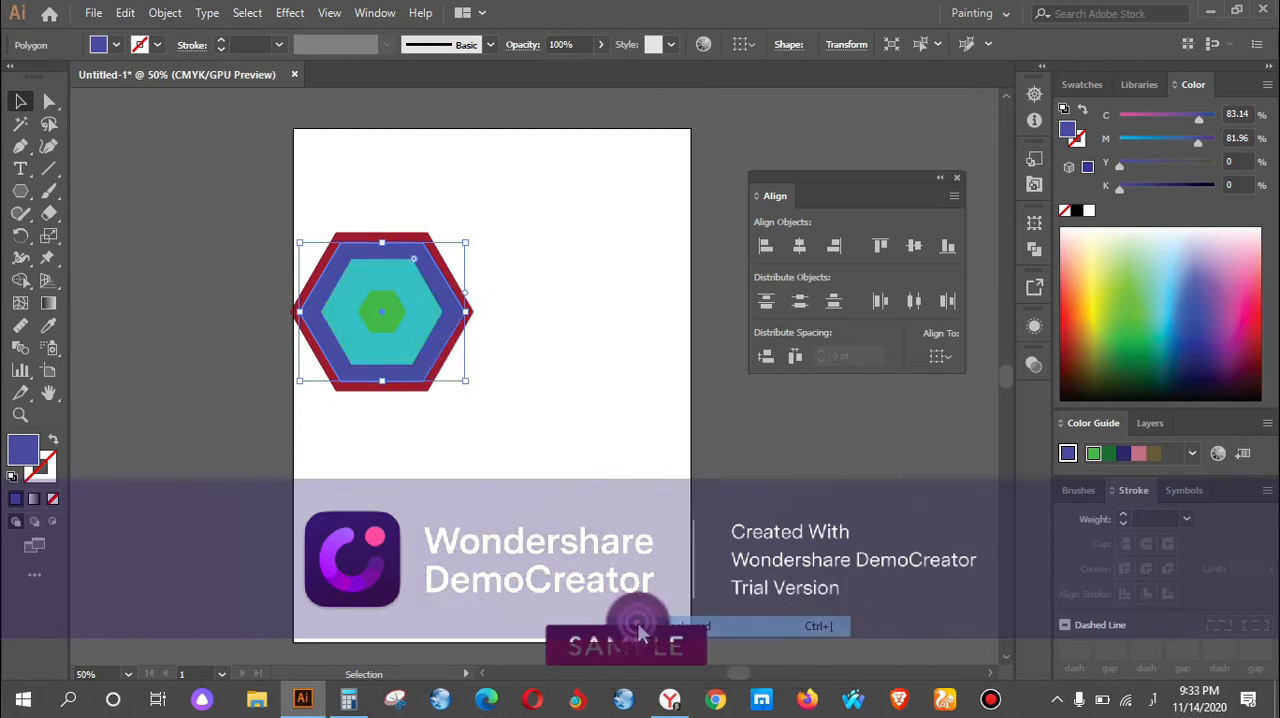
# Select the turquoise hexagon and bring up its stacking-order options.
pyautogui.click(420, 297)
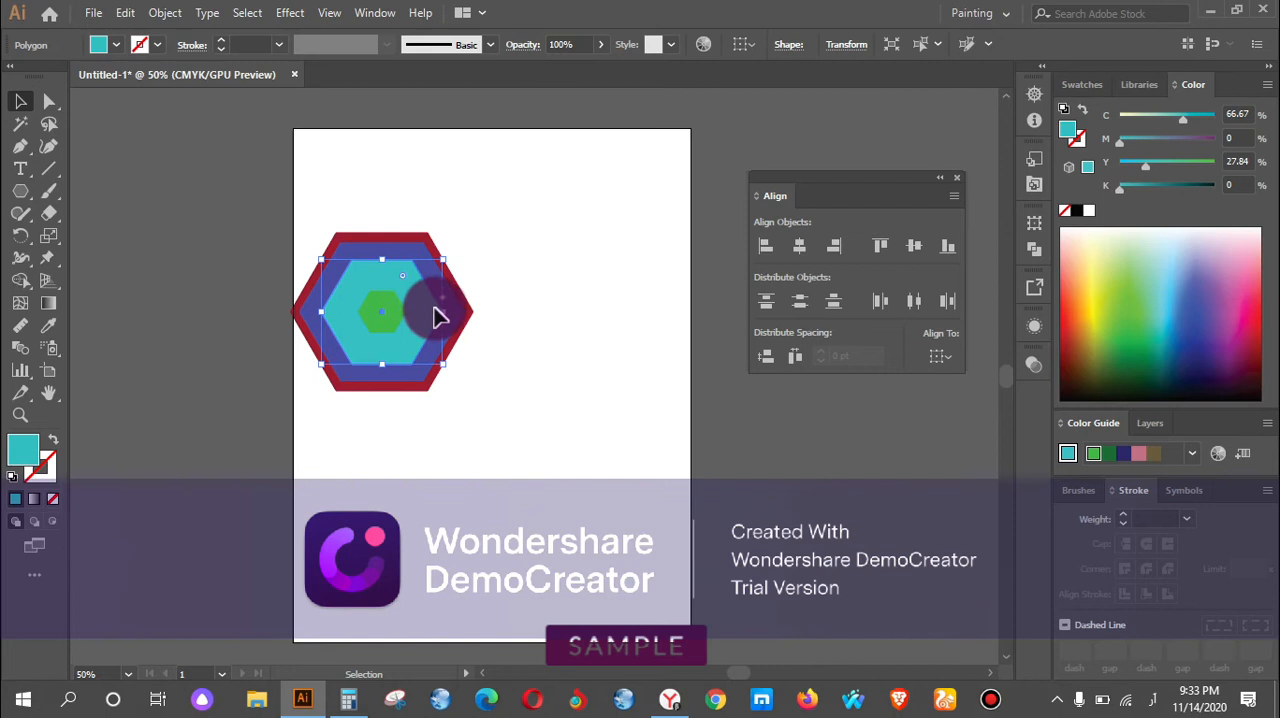
pyautogui.rightClick(430, 300)
pyautogui.moveTo(525, 590)
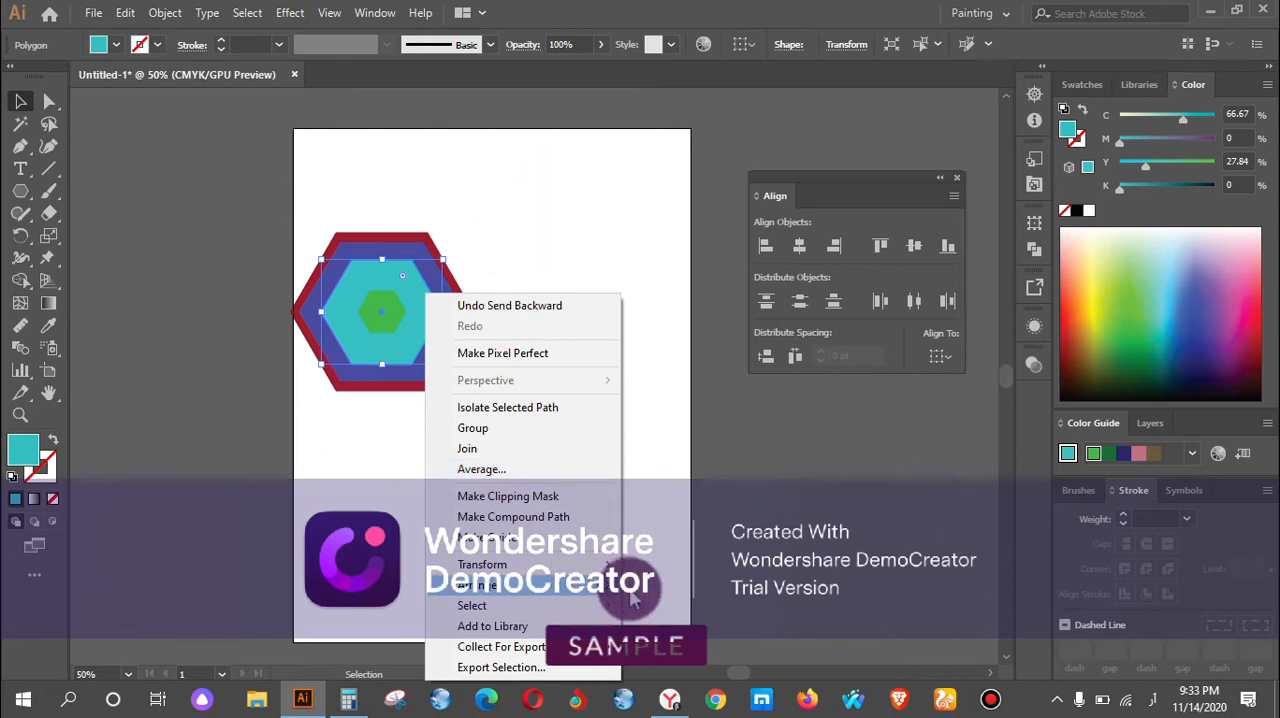
pyautogui.moveTo(598, 591)
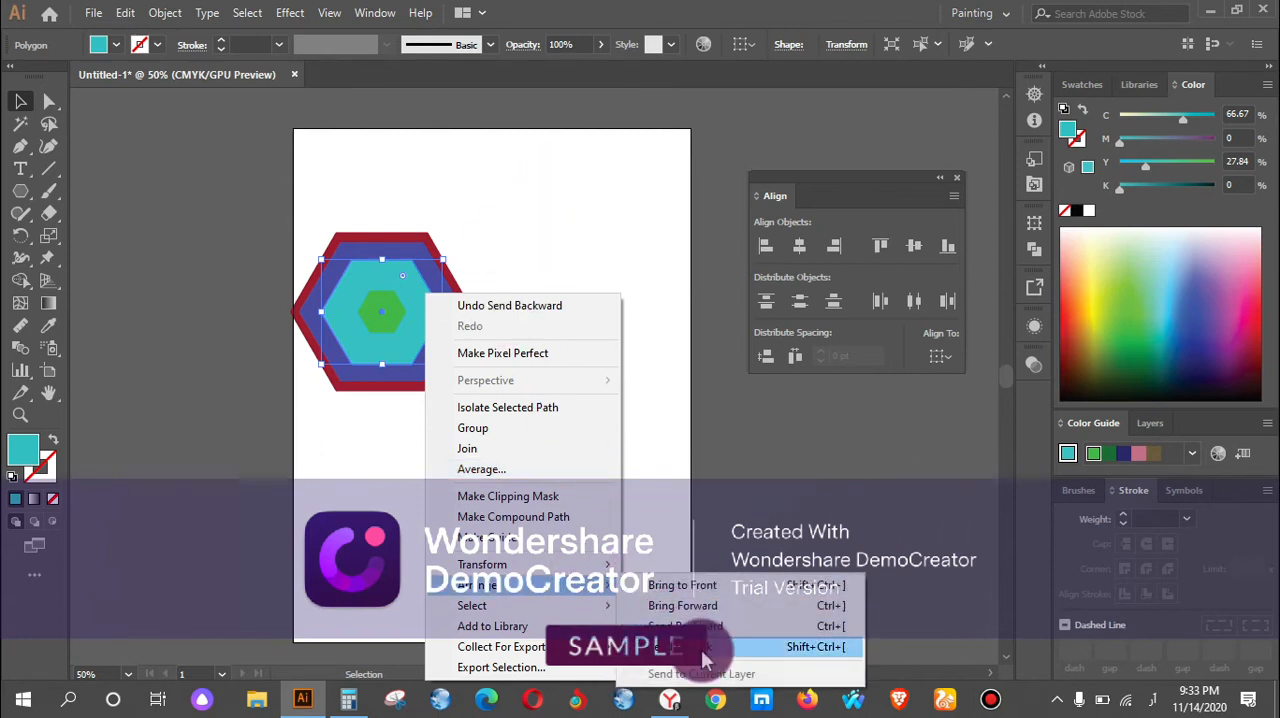
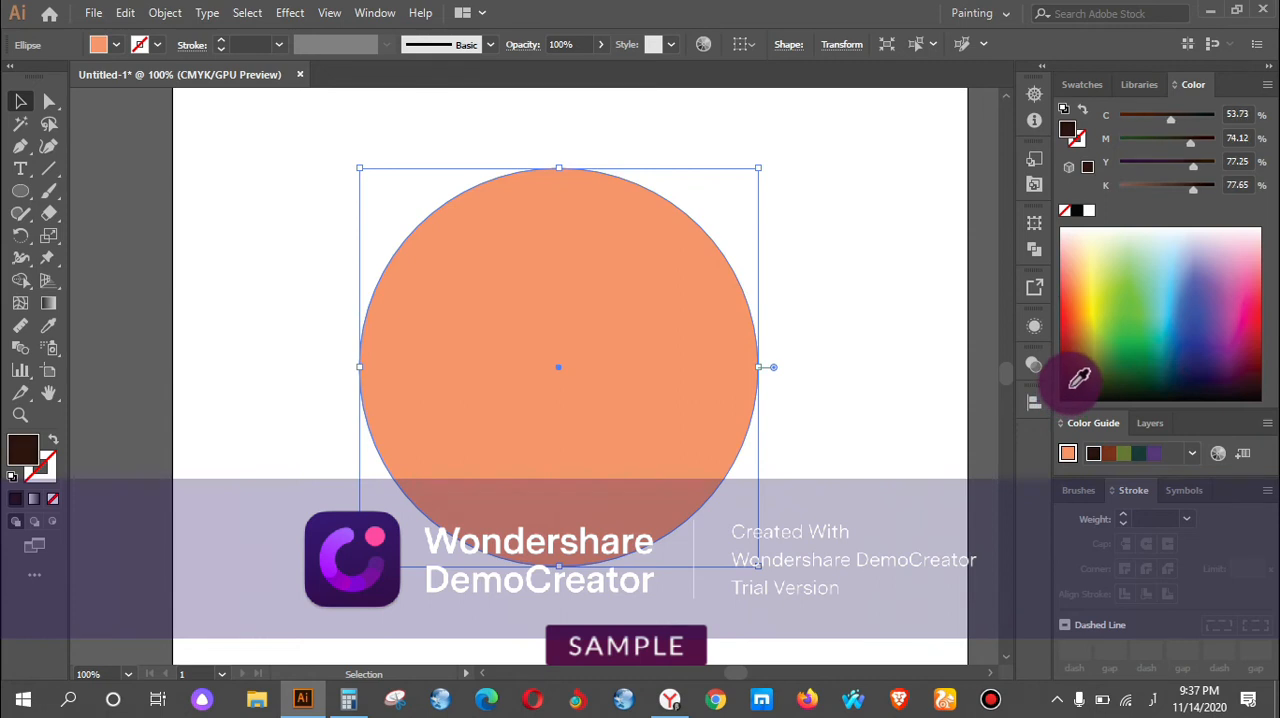
# Fill the large circle with the dark grey swatch C=0 M=0 Y=0 K=90 and deselect it.
pyautogui.moveTo(1088, 388); pyautogui.dragTo(1085, 393)
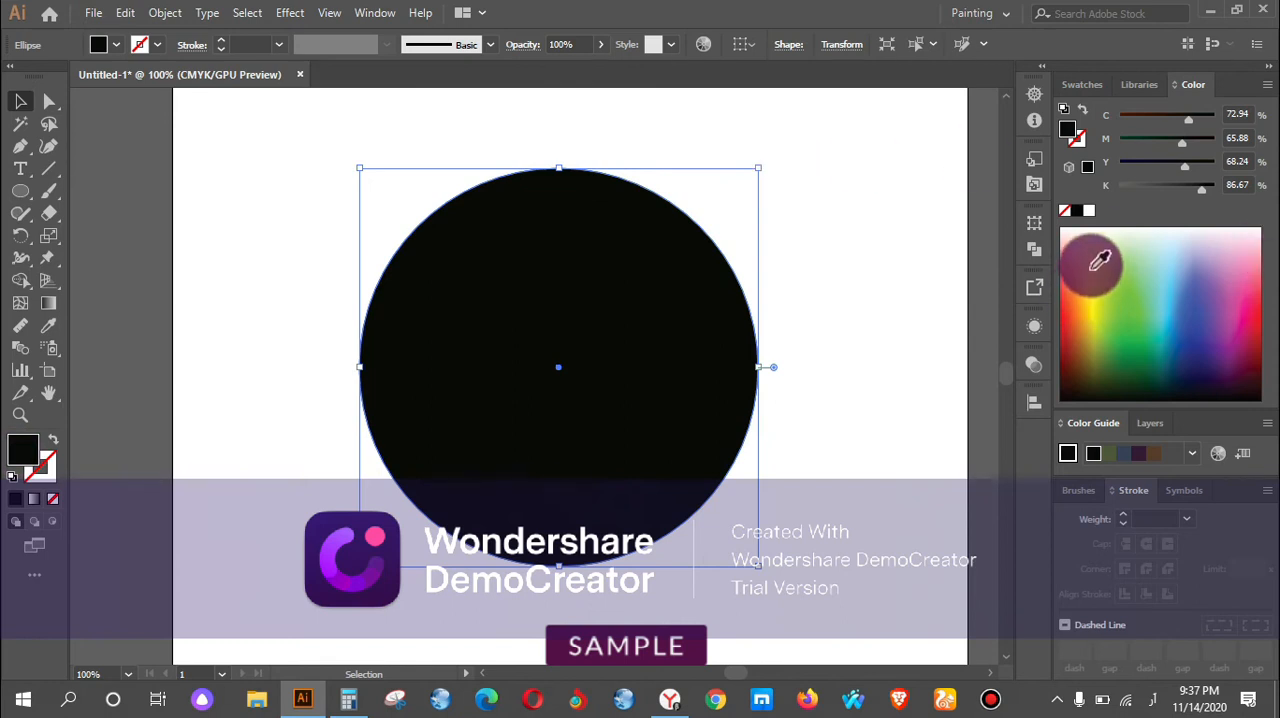
pyautogui.click(116, 44)
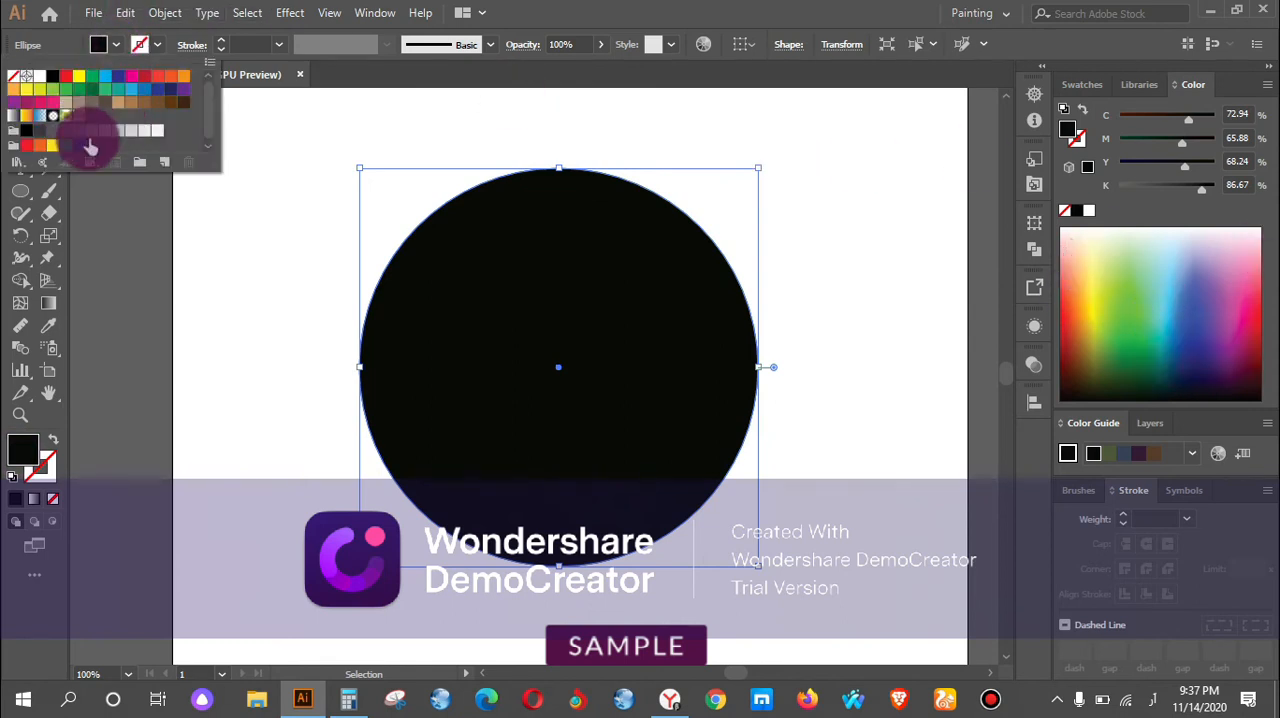
pyautogui.click(26, 129)
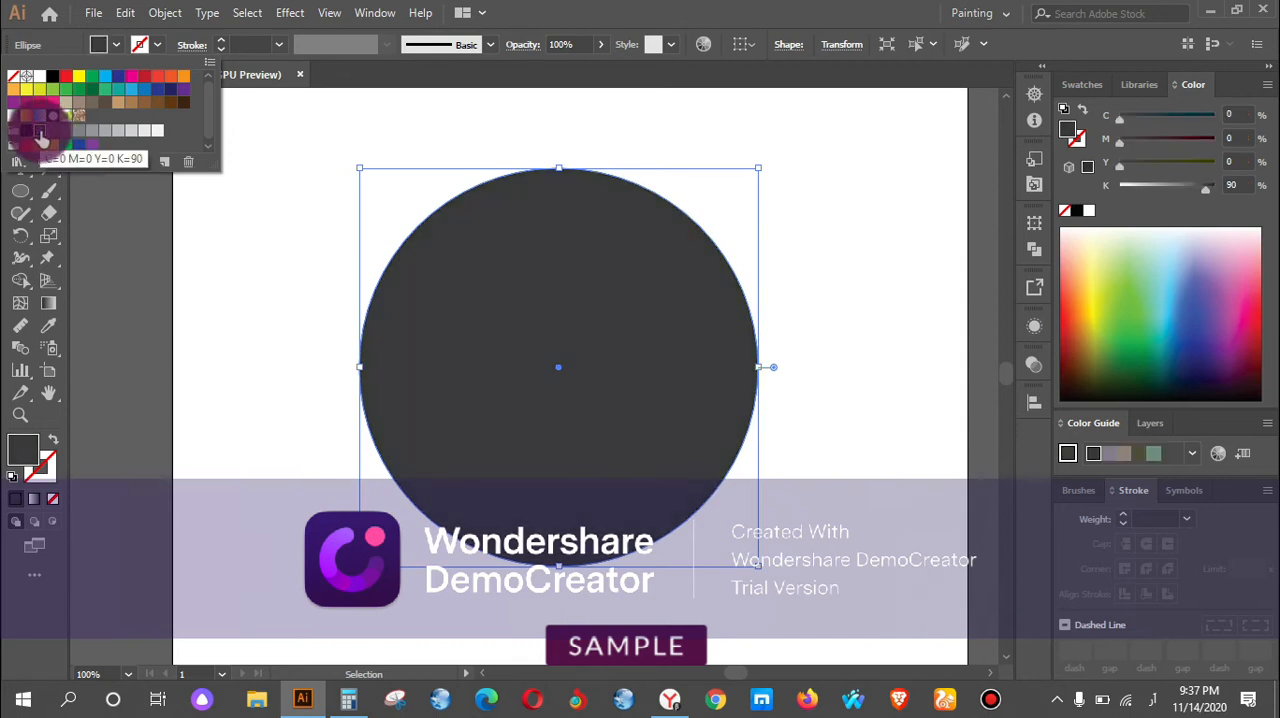
pyautogui.scroll(1, 572, 287)
pyautogui.scroll(-2, 572, 287)
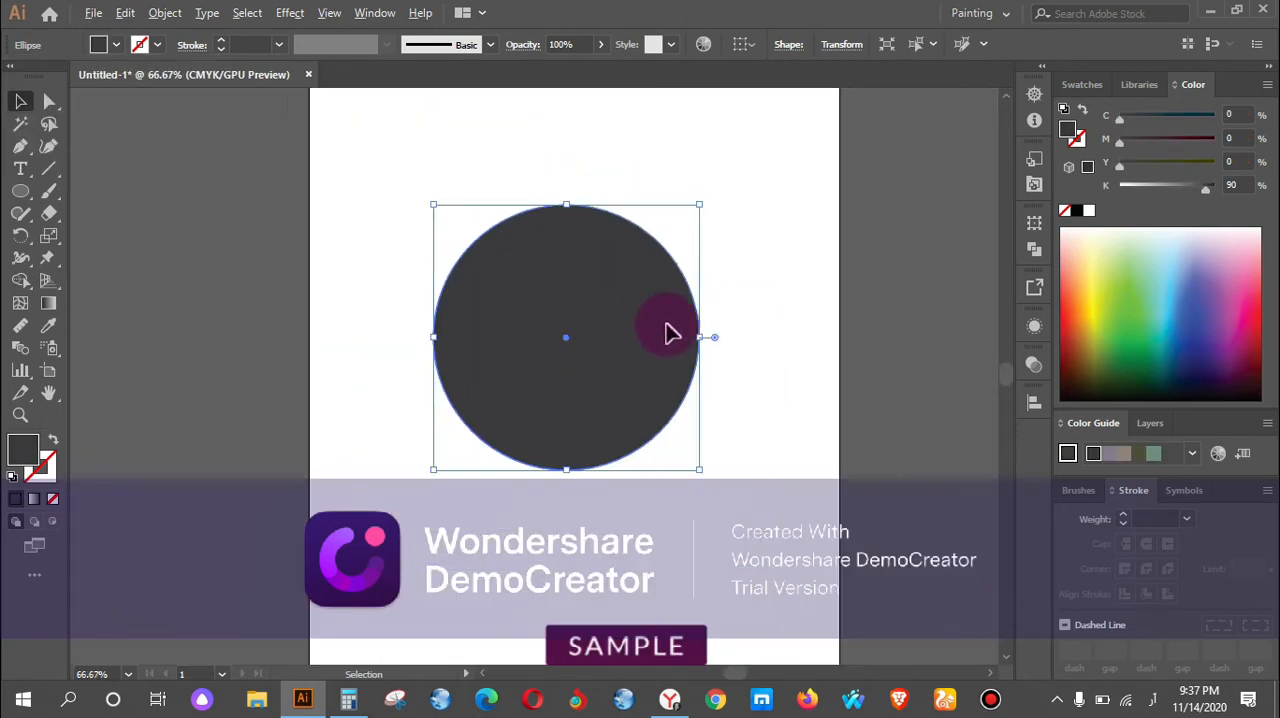
pyautogui.click(755, 315)
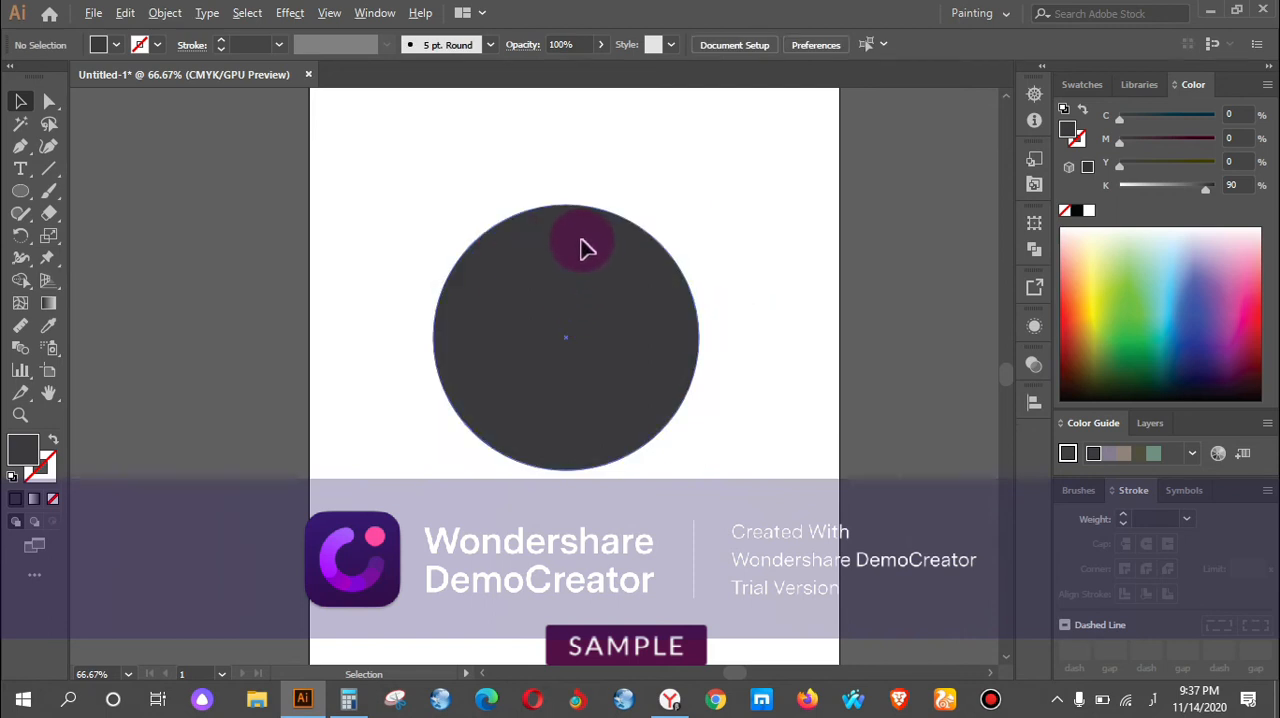
pyautogui.scroll(3, 580, 249)
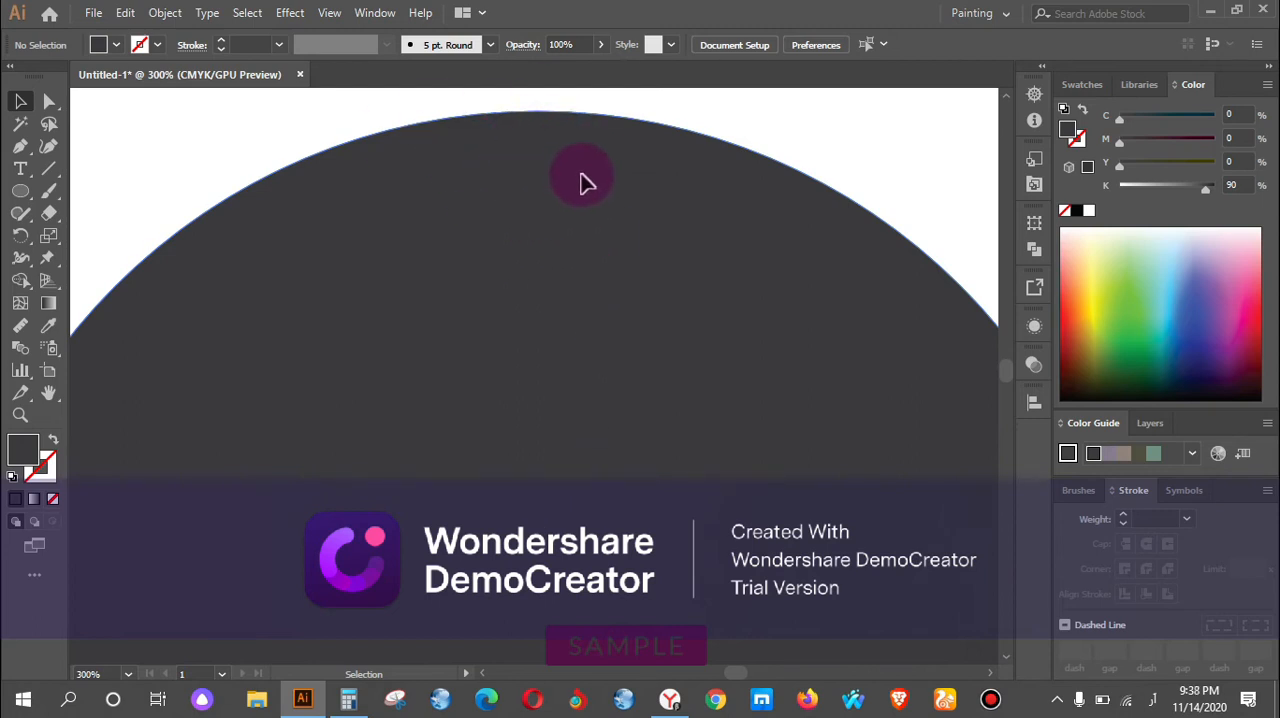
pyautogui.scroll(-1, 568, 158)
pyautogui.scroll(-1, 568, 158)
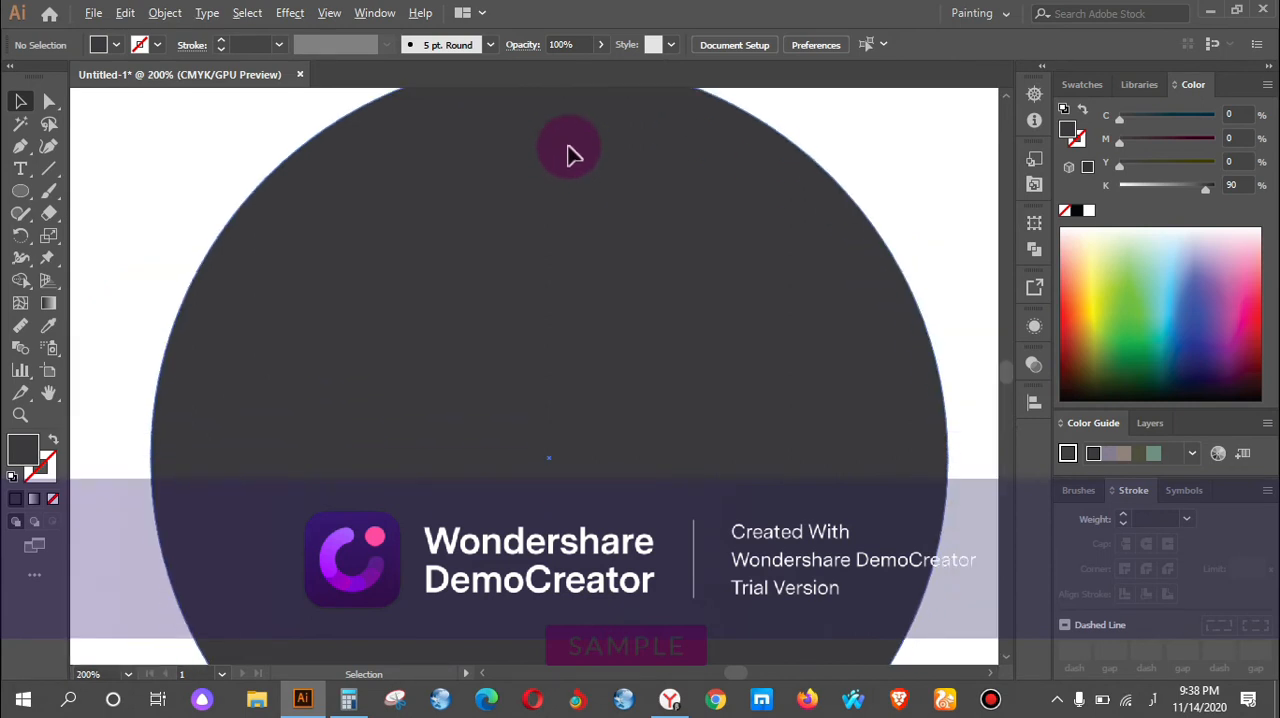
pyautogui.scroll(-2, 568, 152)
pyautogui.scroll(1, 568, 152)
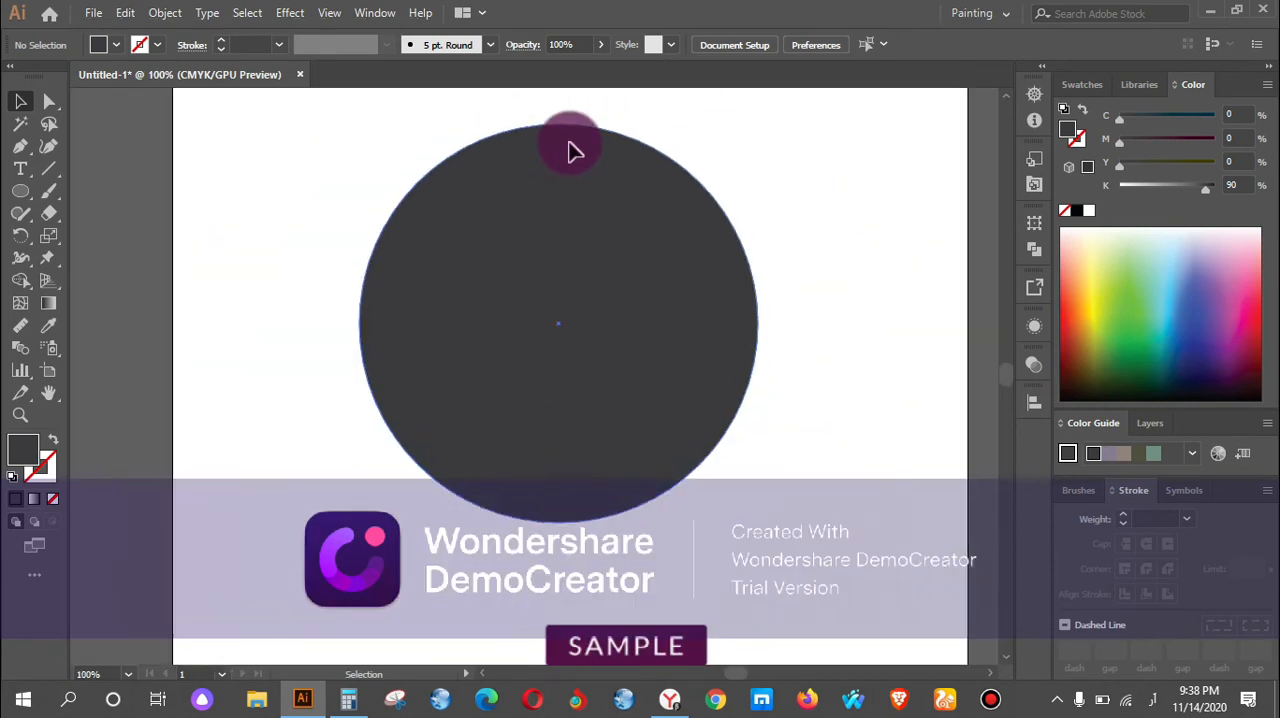
pyautogui.click(30, 195)
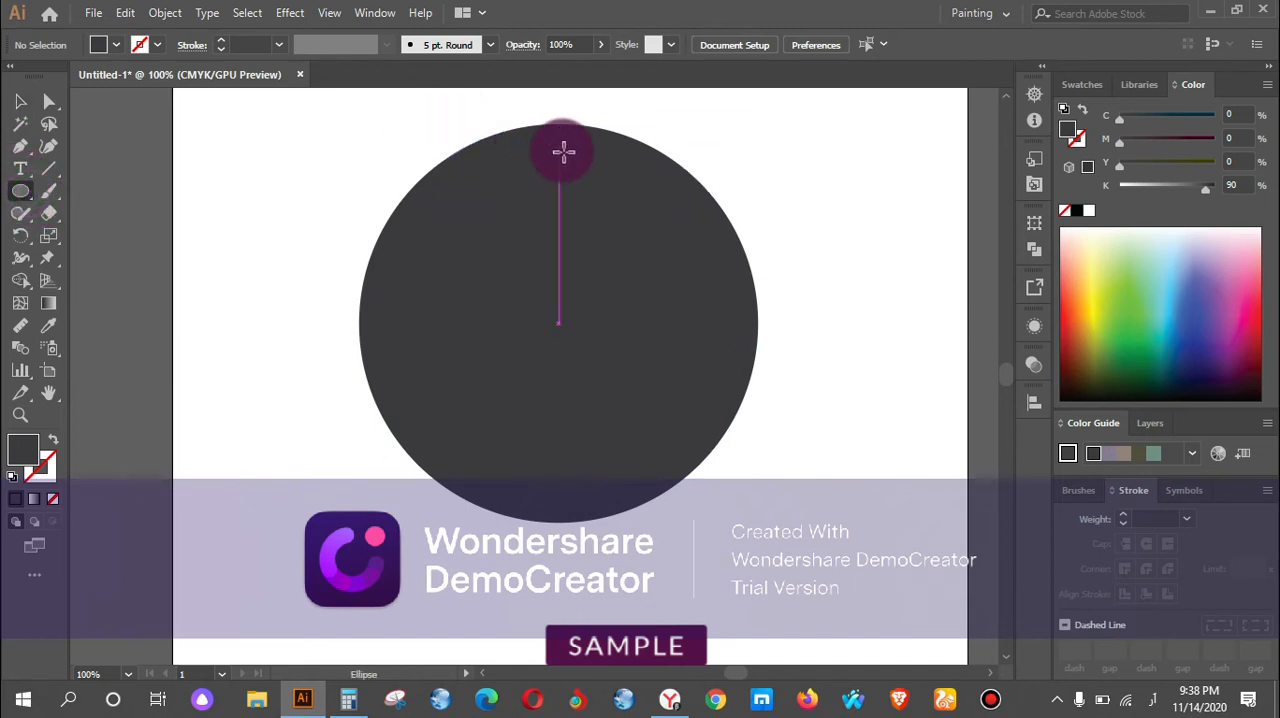
pyautogui.scroll(1, 563, 151)
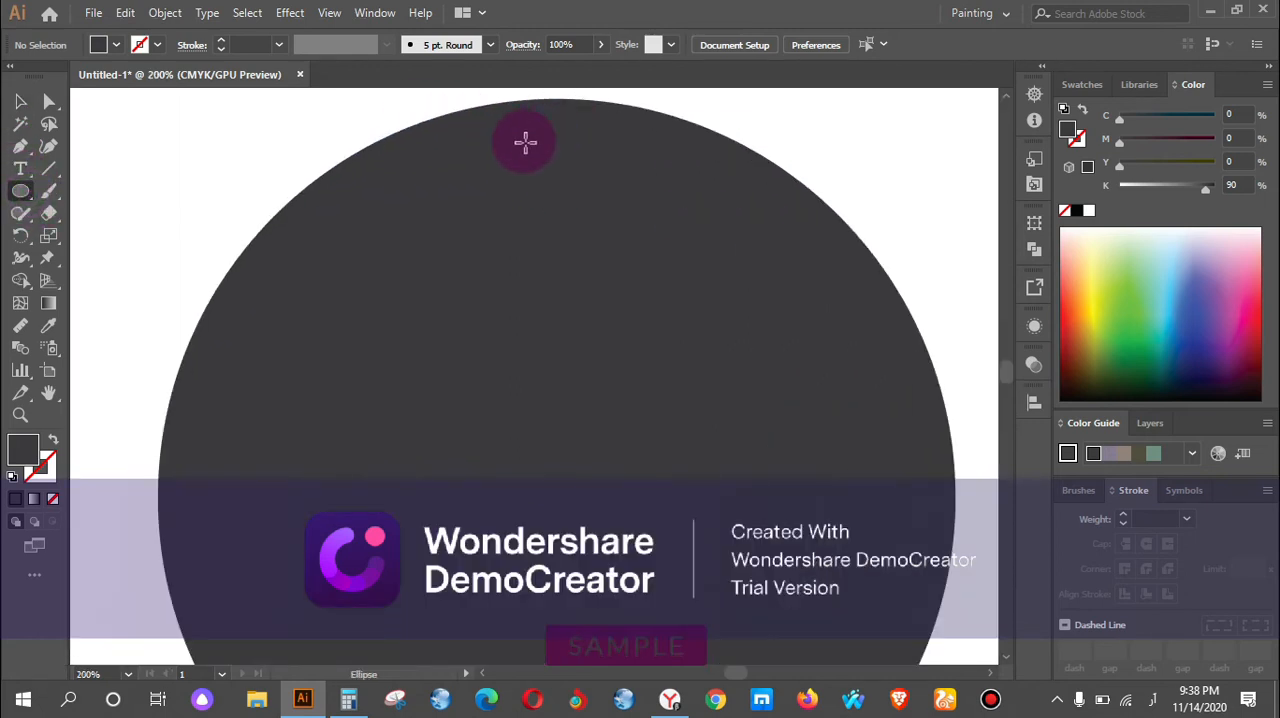
pyautogui.scroll(-2, 521, 146)
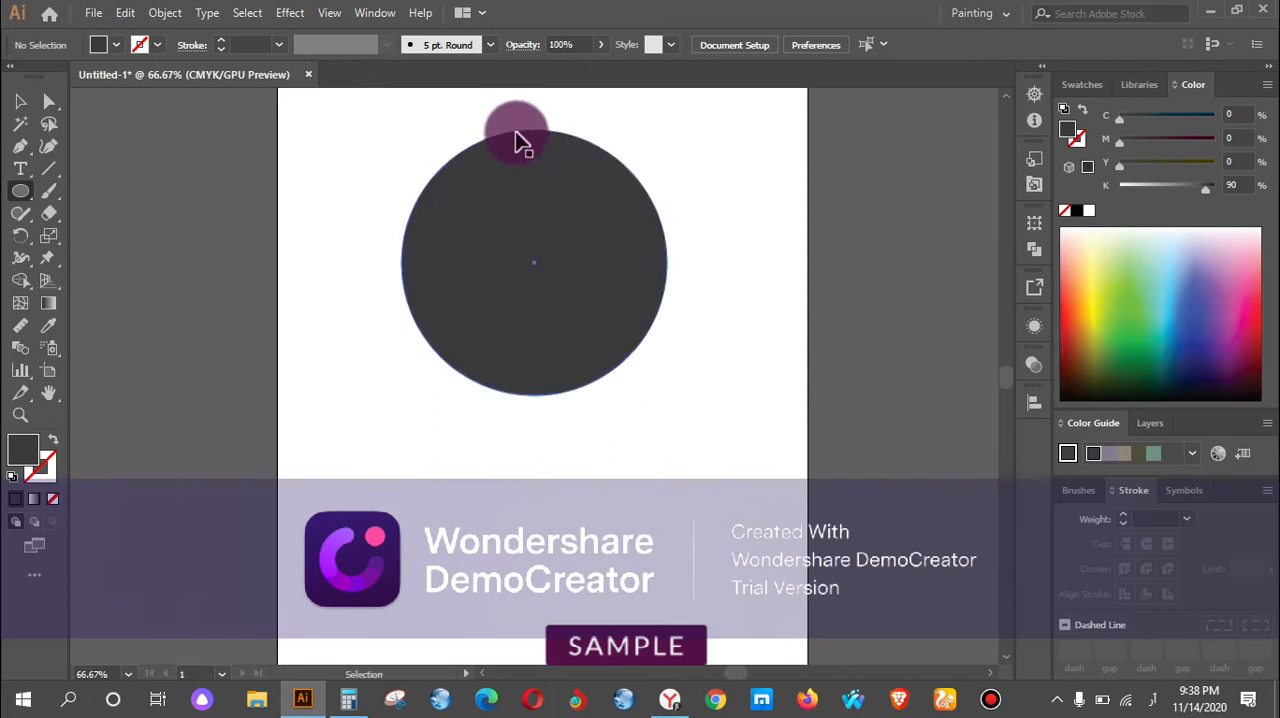
# Show the rulers and place a vertical guide through the centre of the dark grey circle.
pyautogui.hotkey('ctrl', 'r')
pyautogui.click(537, 220)
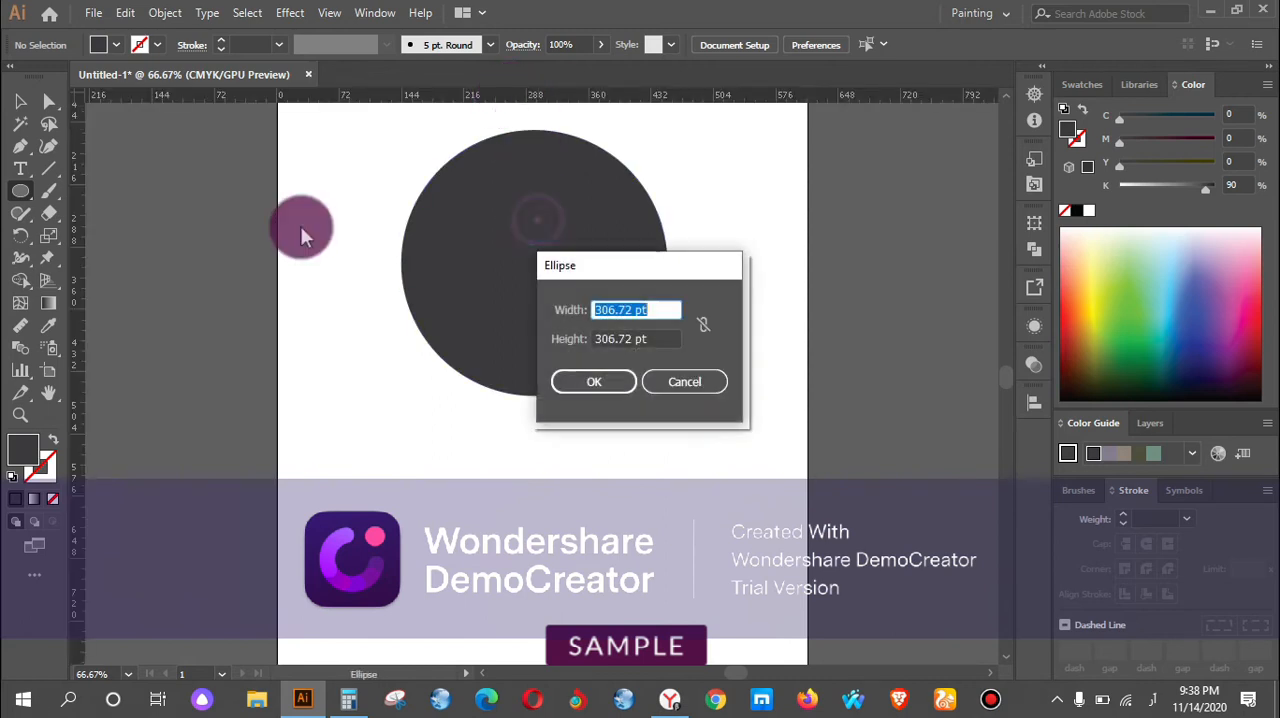
pyautogui.click(698, 377)
pyautogui.click(20, 101)
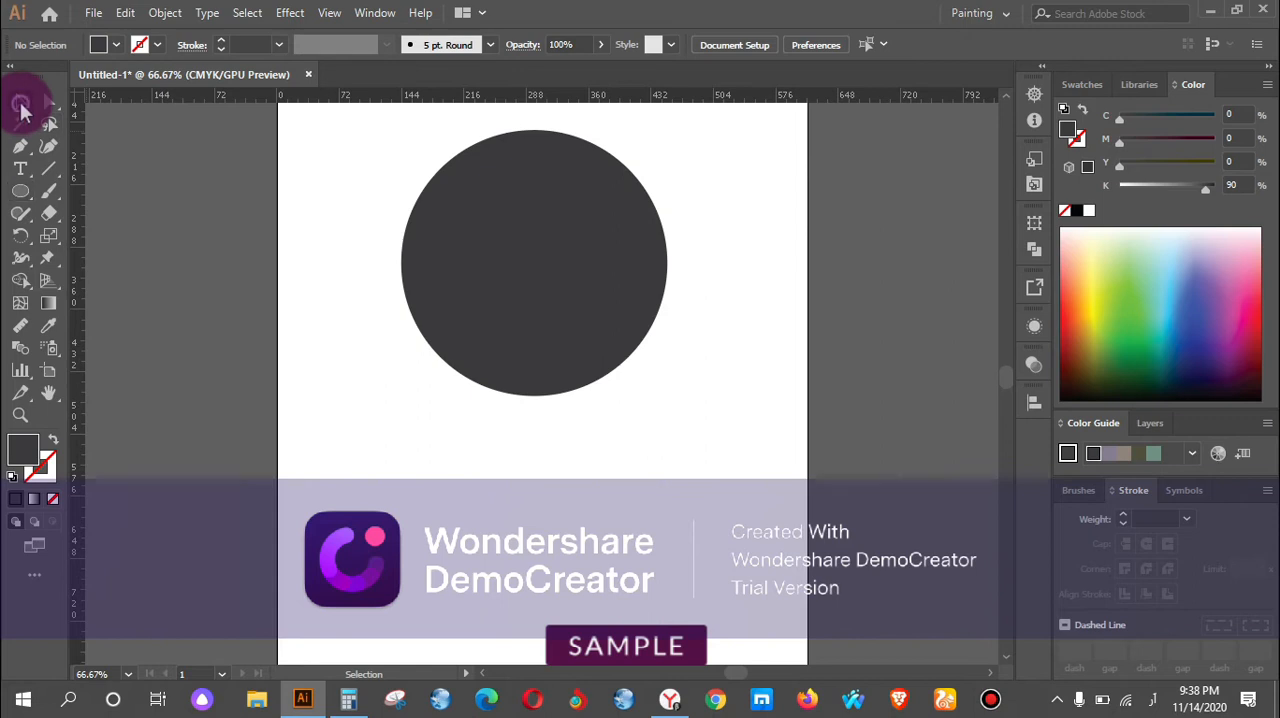
pyautogui.click(563, 240)
pyautogui.moveTo(77, 284); pyautogui.dragTo(534, 268)
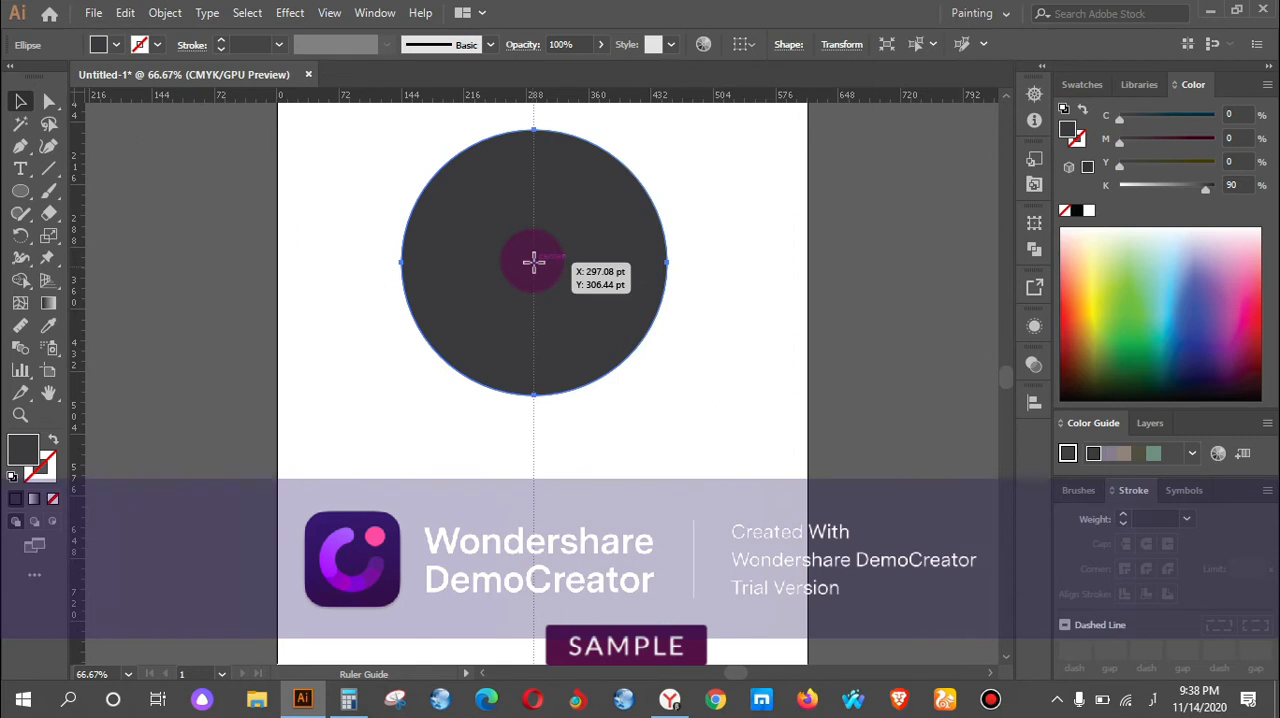
pyautogui.moveTo(533, 262); pyautogui.dragTo(535, 264)
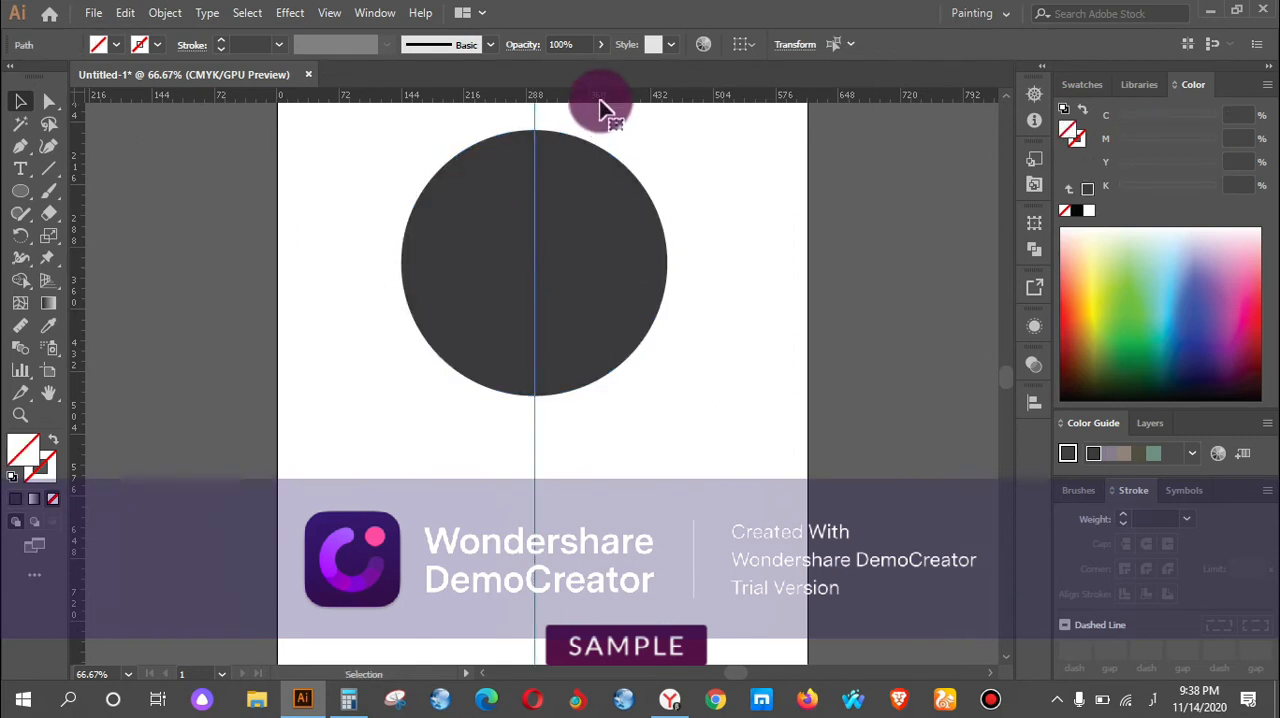
# Add a horizontal guide and adjust it to run exactly through the dark grey circle's centre.
pyautogui.moveTo(603, 97); pyautogui.dragTo(537, 259)
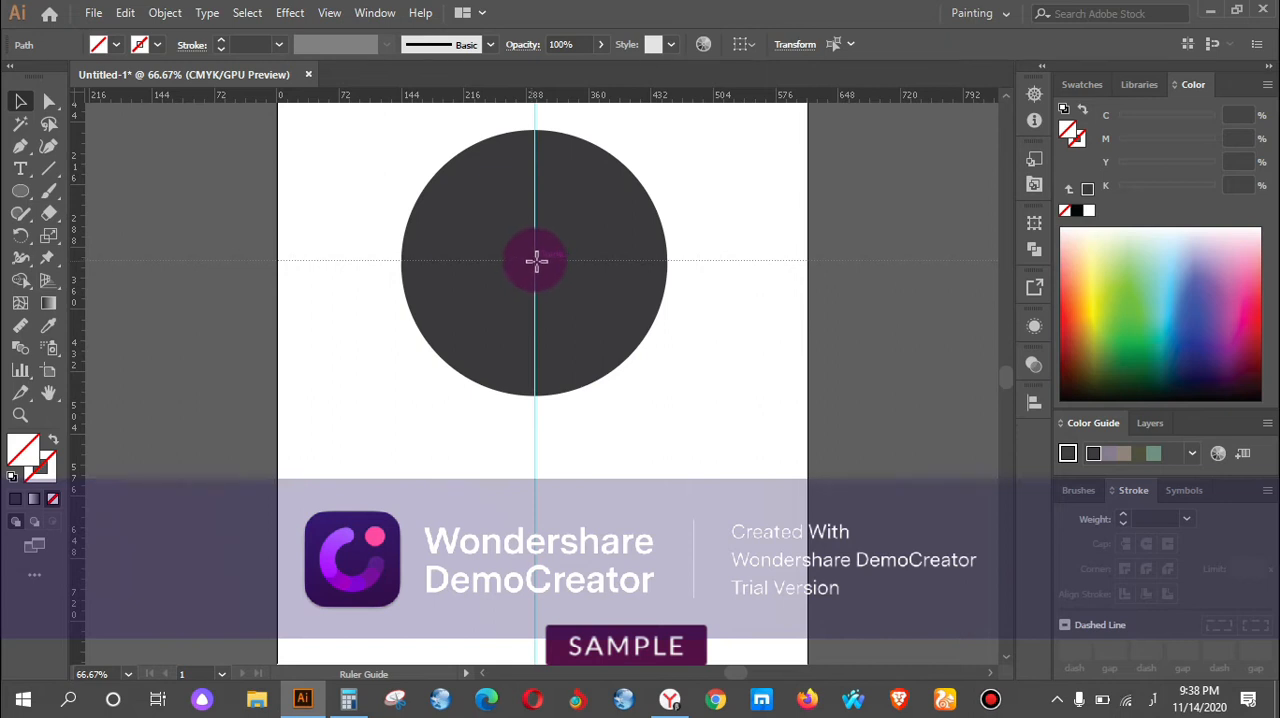
pyautogui.moveTo(536, 268); pyautogui.dragTo(536, 268)
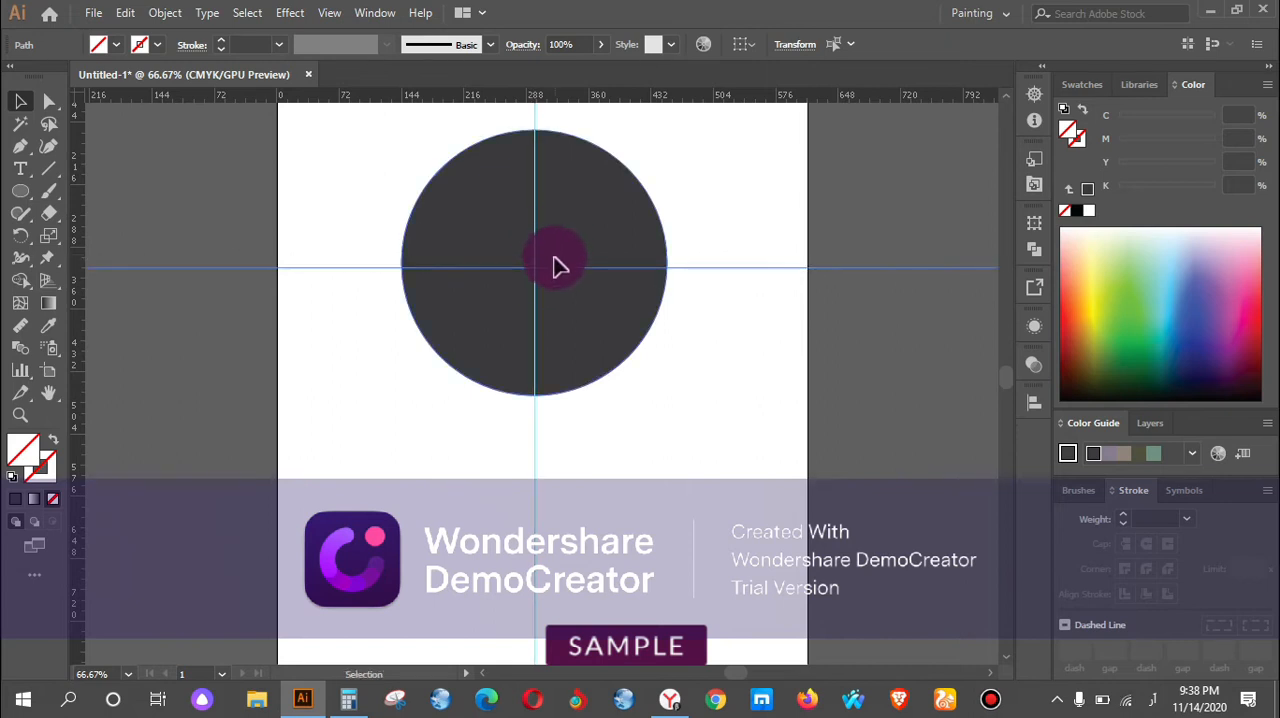
pyautogui.scroll(3, 558, 266)
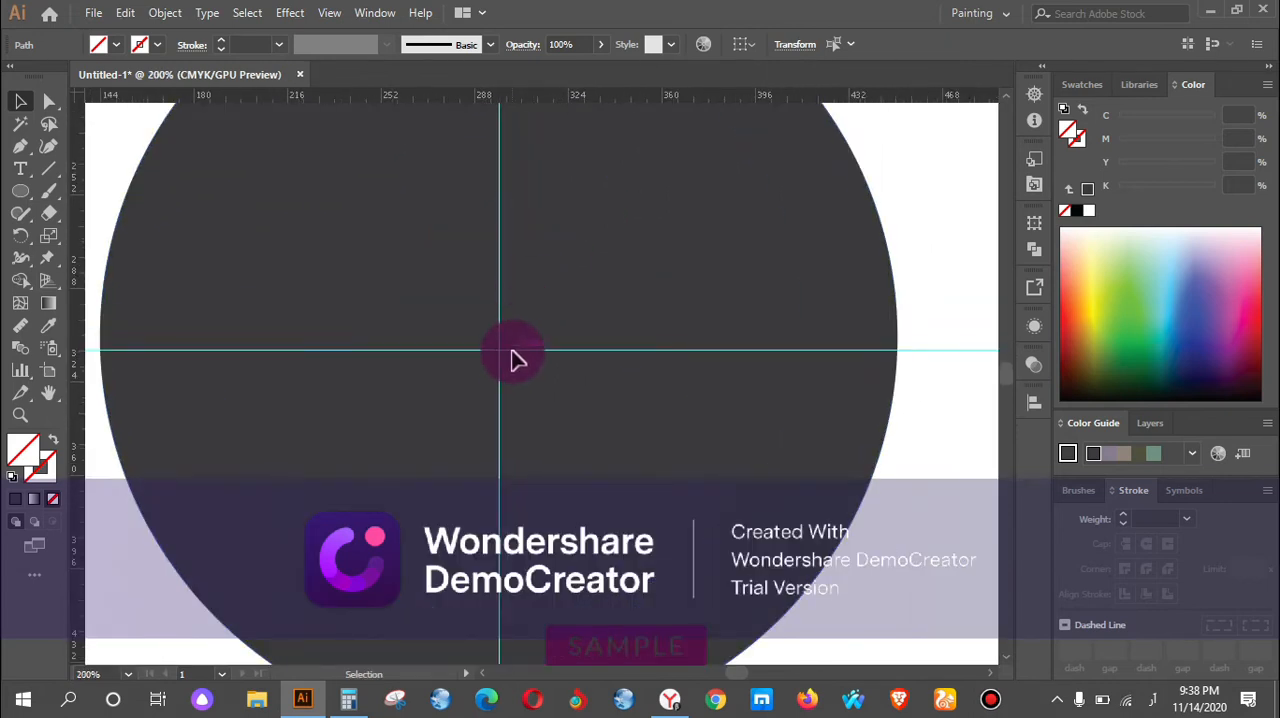
pyautogui.moveTo(518, 358); pyautogui.dragTo(535, 337)
pyautogui.click(598, 282)
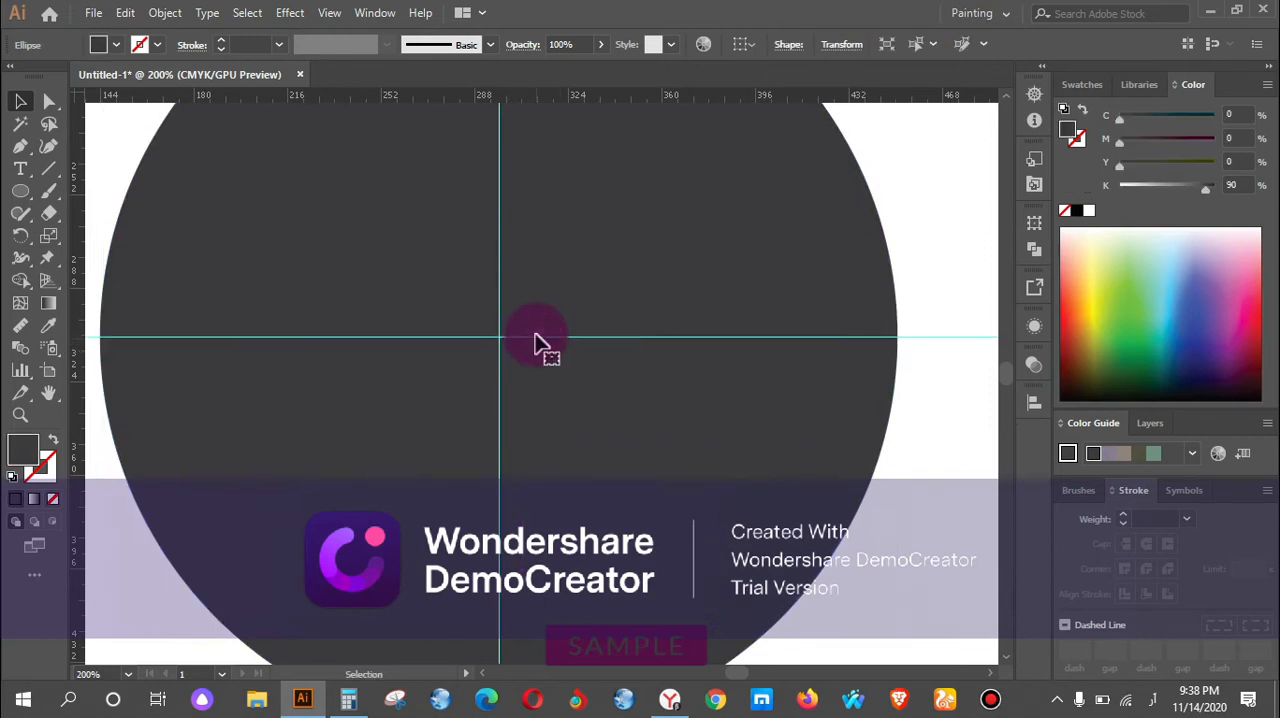
pyautogui.scroll(-2, 597, 236)
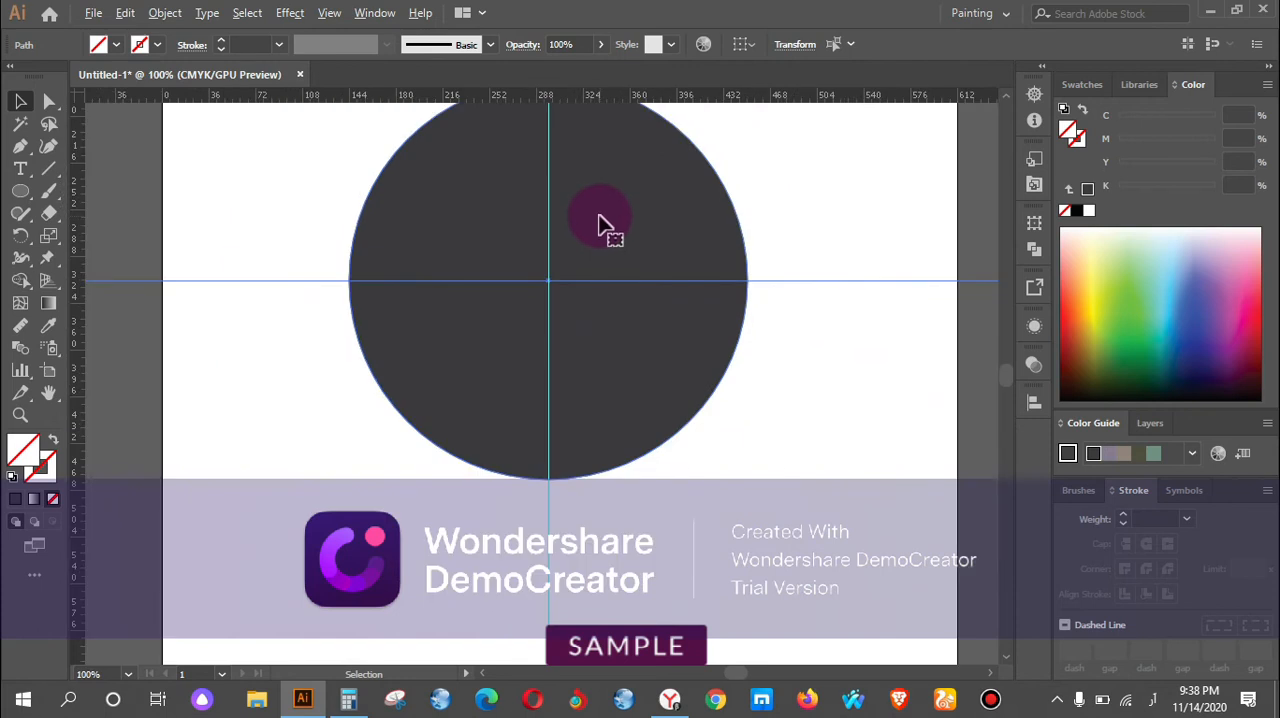
pyautogui.click(814, 216)
# Draw a small circle about 17 pt wide near the large circle's upper edge and fill it with light blue.
pyautogui.scroll(2, 600, 245)
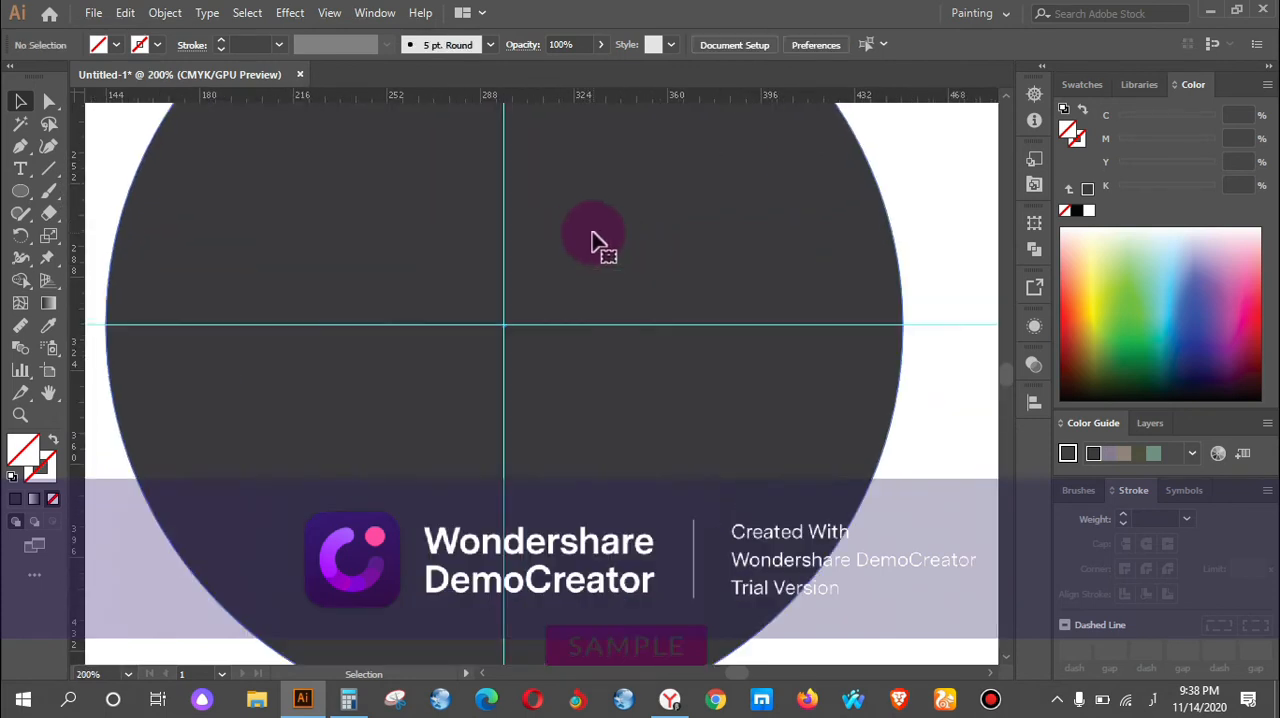
pyautogui.scroll(3, 590, 240)
pyautogui.press('space')
pyautogui.moveTo(586, 197); pyautogui.dragTo(673, 288)
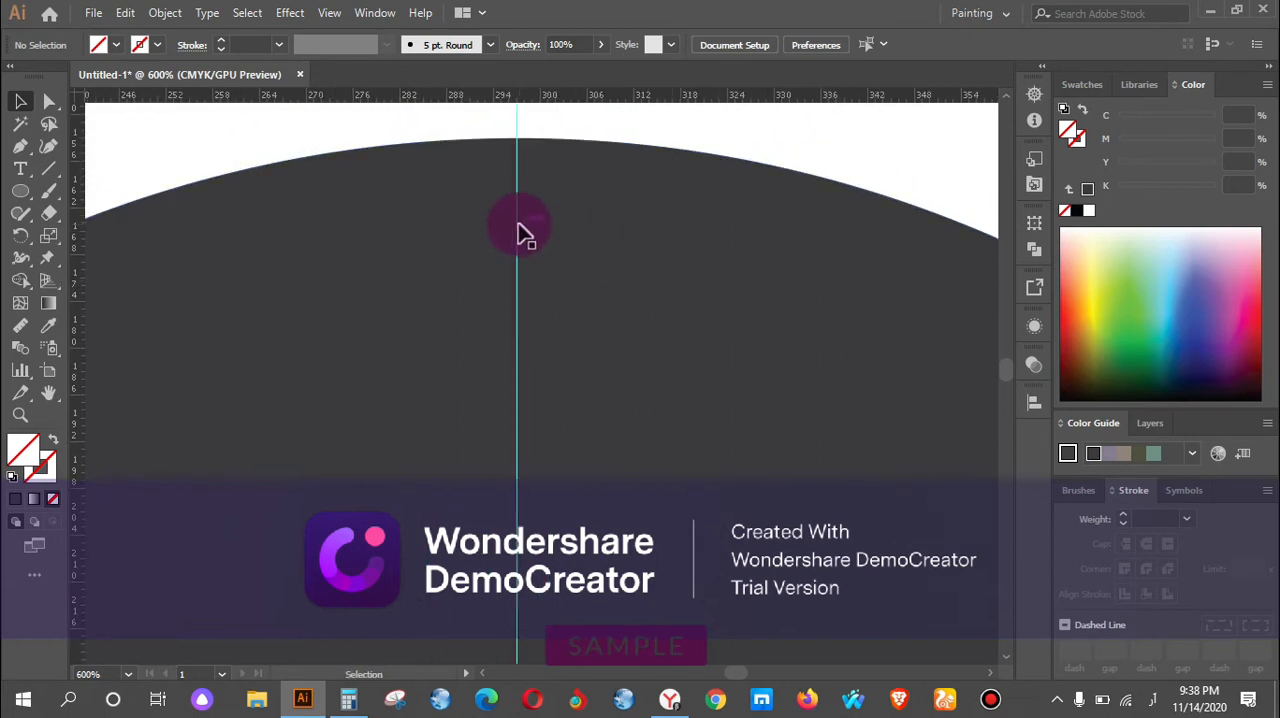
pyautogui.click(22, 194)
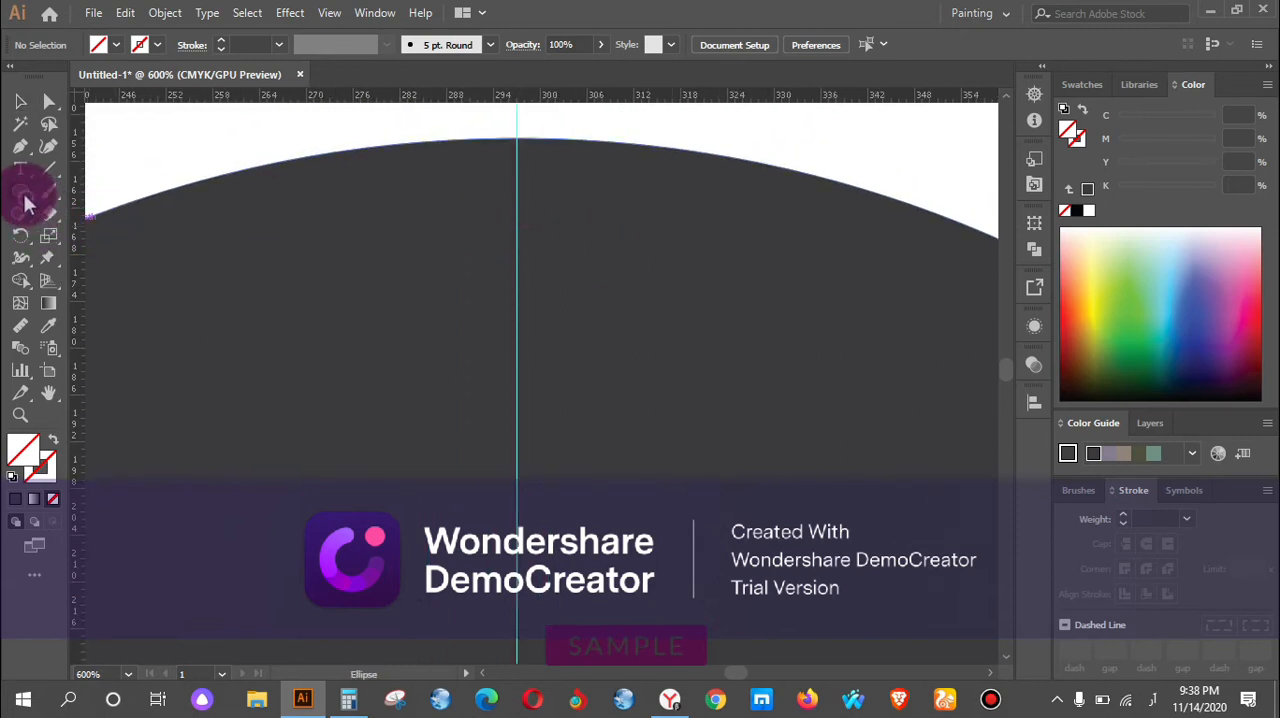
pyautogui.moveTo(489, 211); pyautogui.dragTo(540, 278)
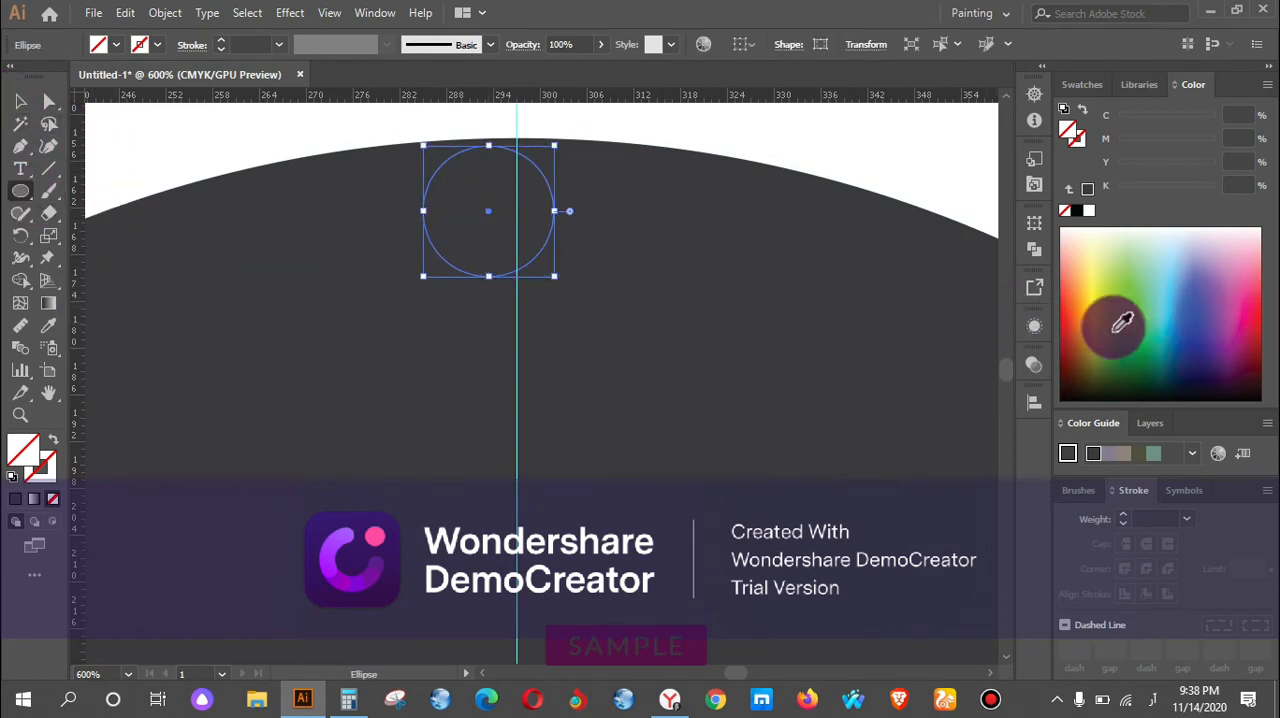
pyautogui.click(1165, 322)
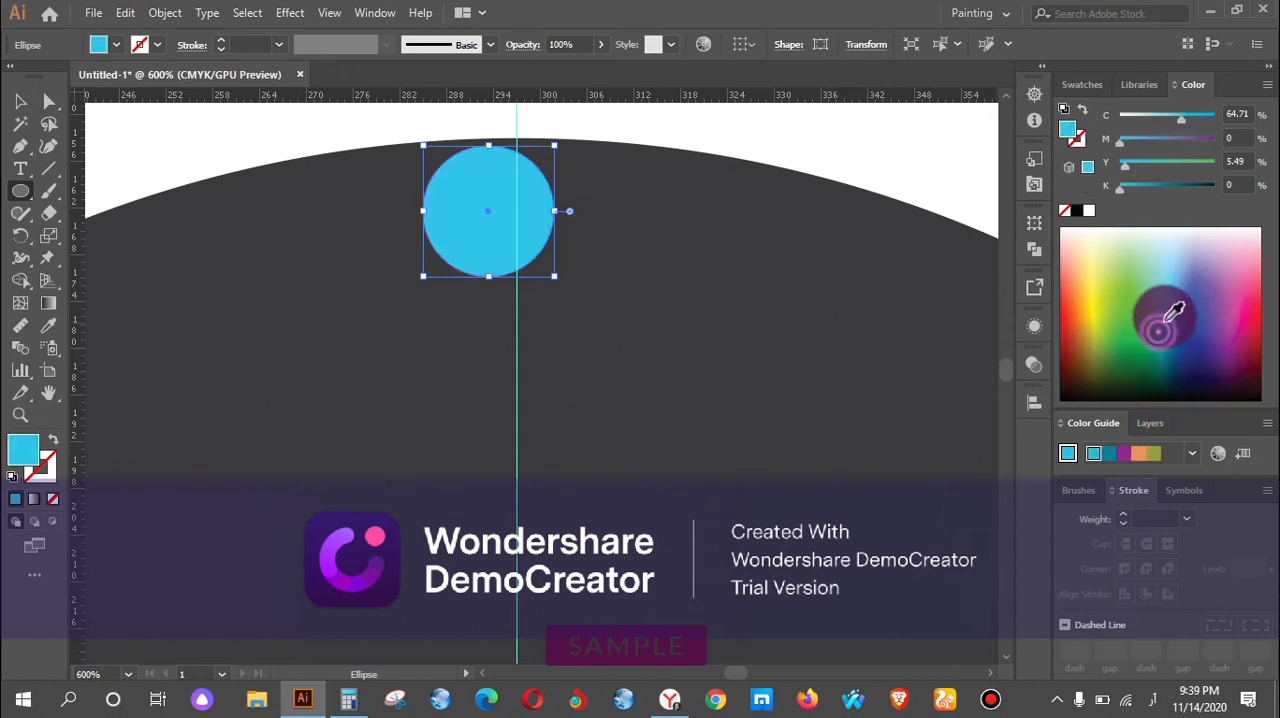
# Centre the small blue circle on the vertical guide, just inside the upper edge of the dark grey circle.
pyautogui.click(13, 95)
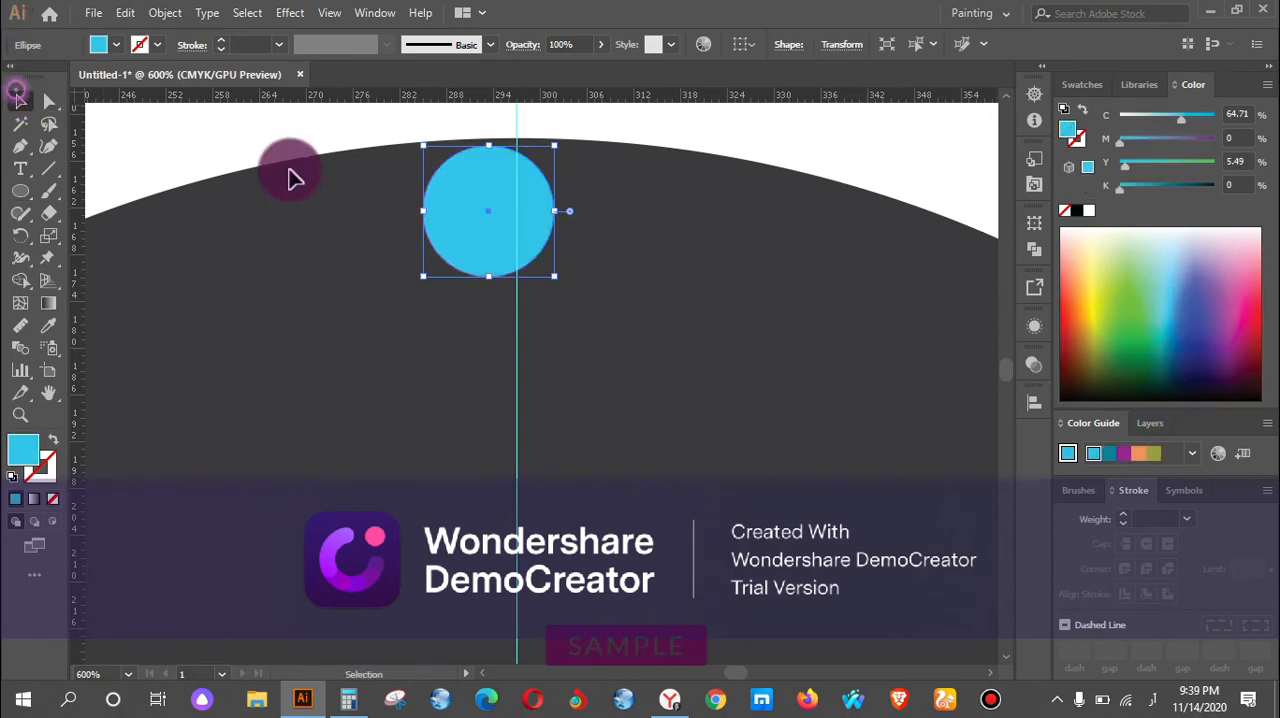
pyautogui.moveTo(488, 213); pyautogui.dragTo(515, 342)
pyautogui.scroll(3, 553, 362)
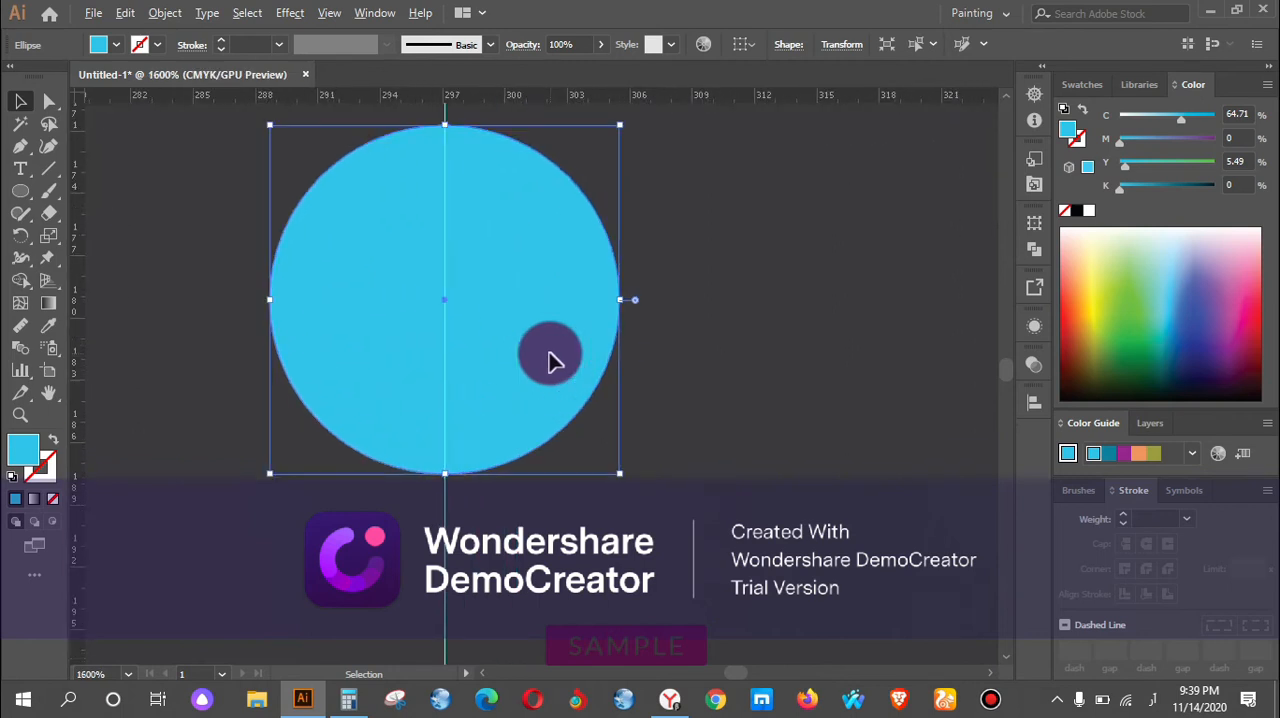
pyautogui.scroll(-6, 553, 362)
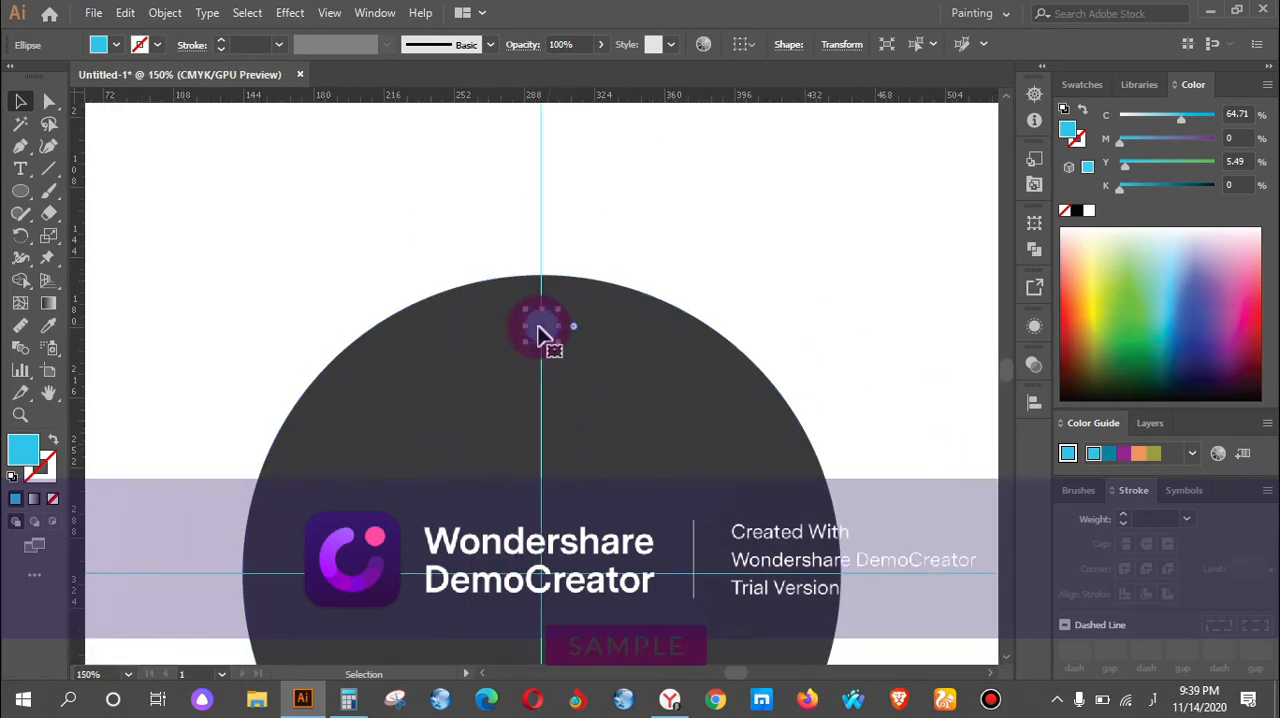
pyautogui.moveTo(543, 335); pyautogui.dragTo(541, 333)
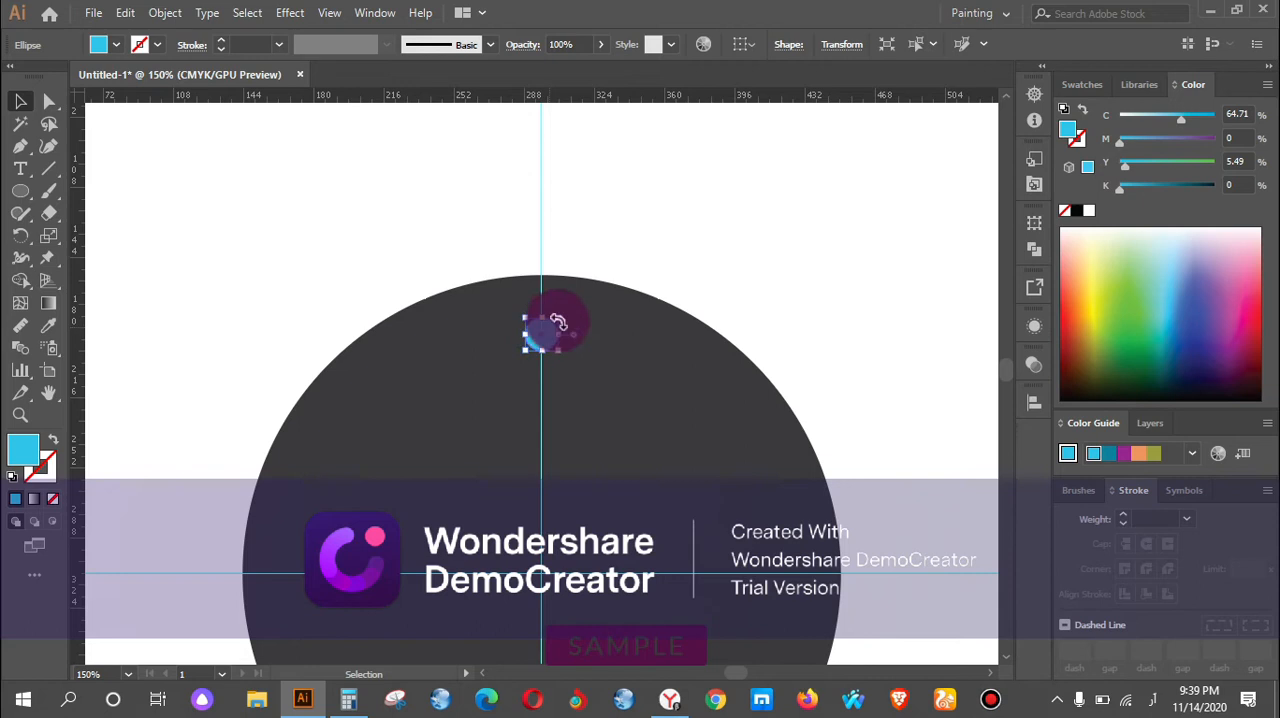
pyautogui.click(671, 220)
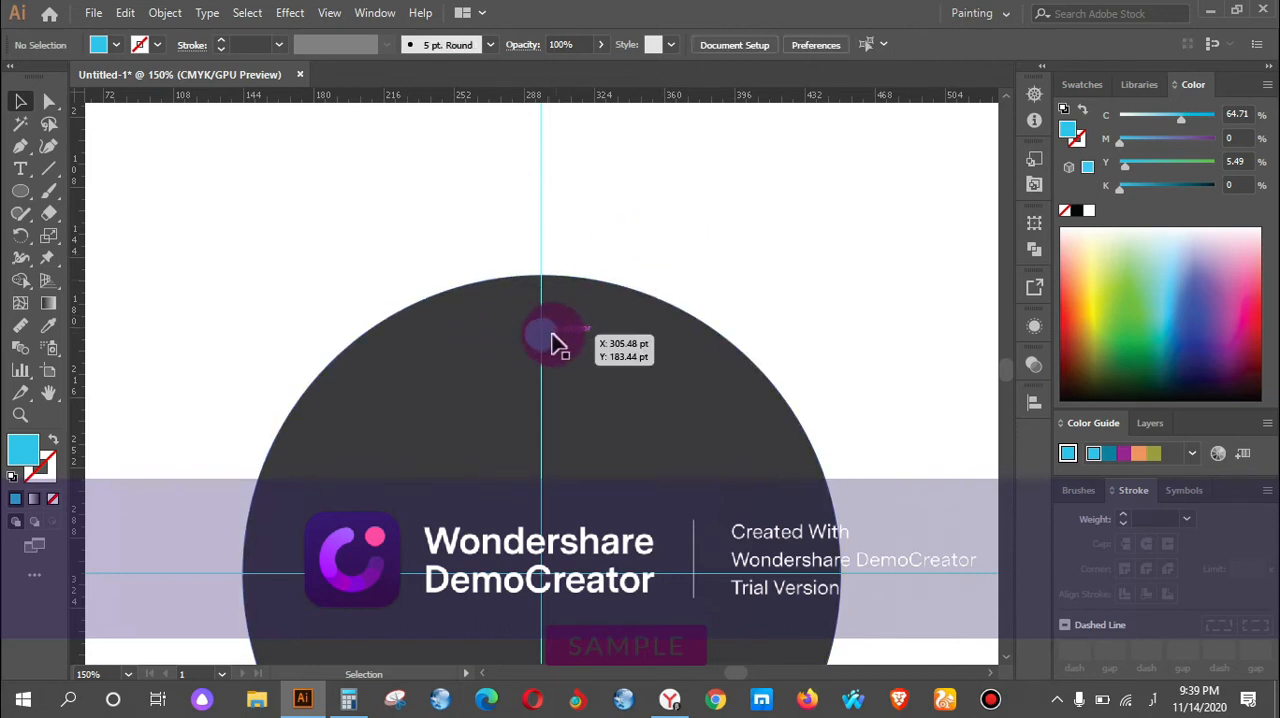
pyautogui.moveTo(542, 336); pyautogui.dragTo(542, 314)
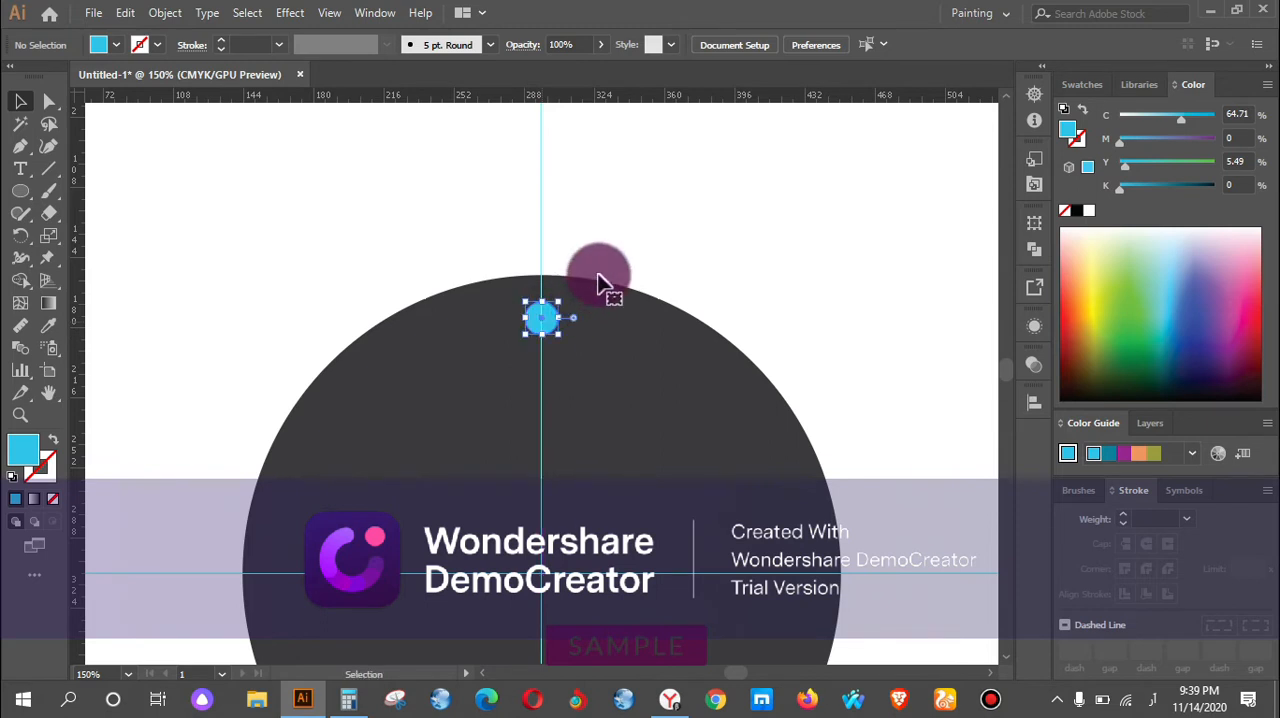
pyautogui.click(702, 232)
pyautogui.hotkey('ctrl', '0')
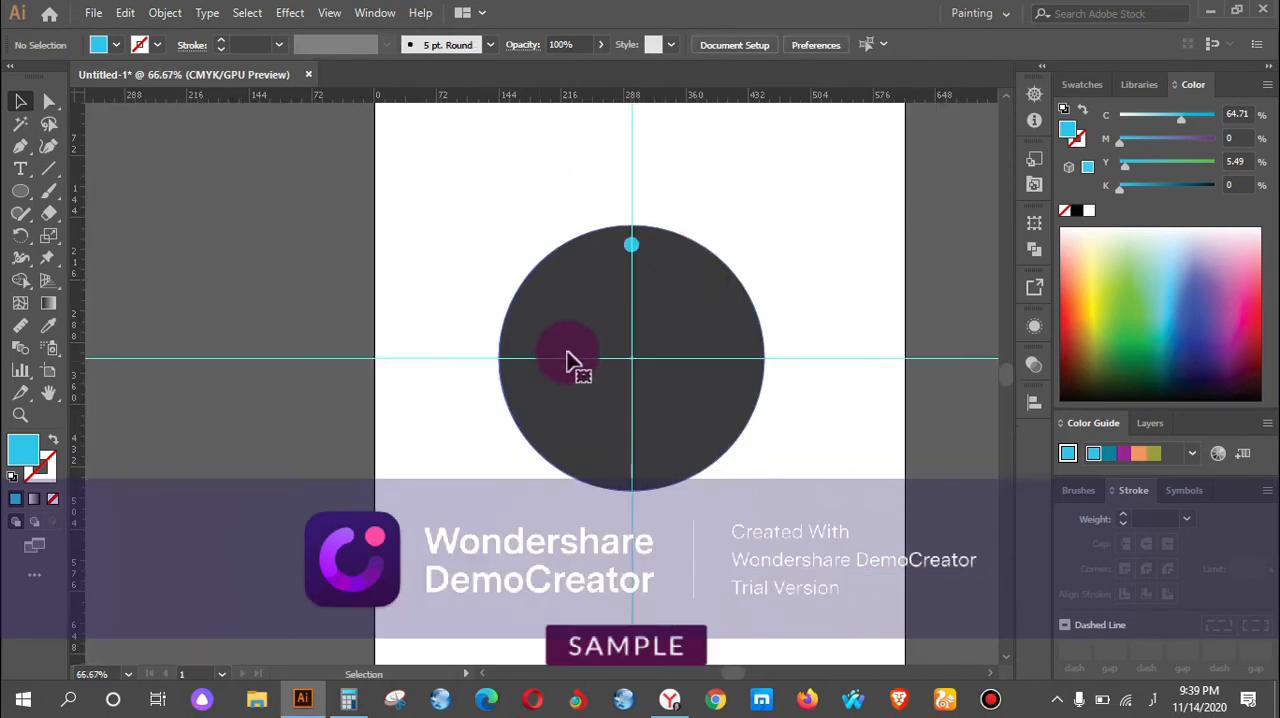
# Switch to the Calculator, clear it, divide 360 by 12, and return to Illustrator.
pyautogui.click(350, 705)
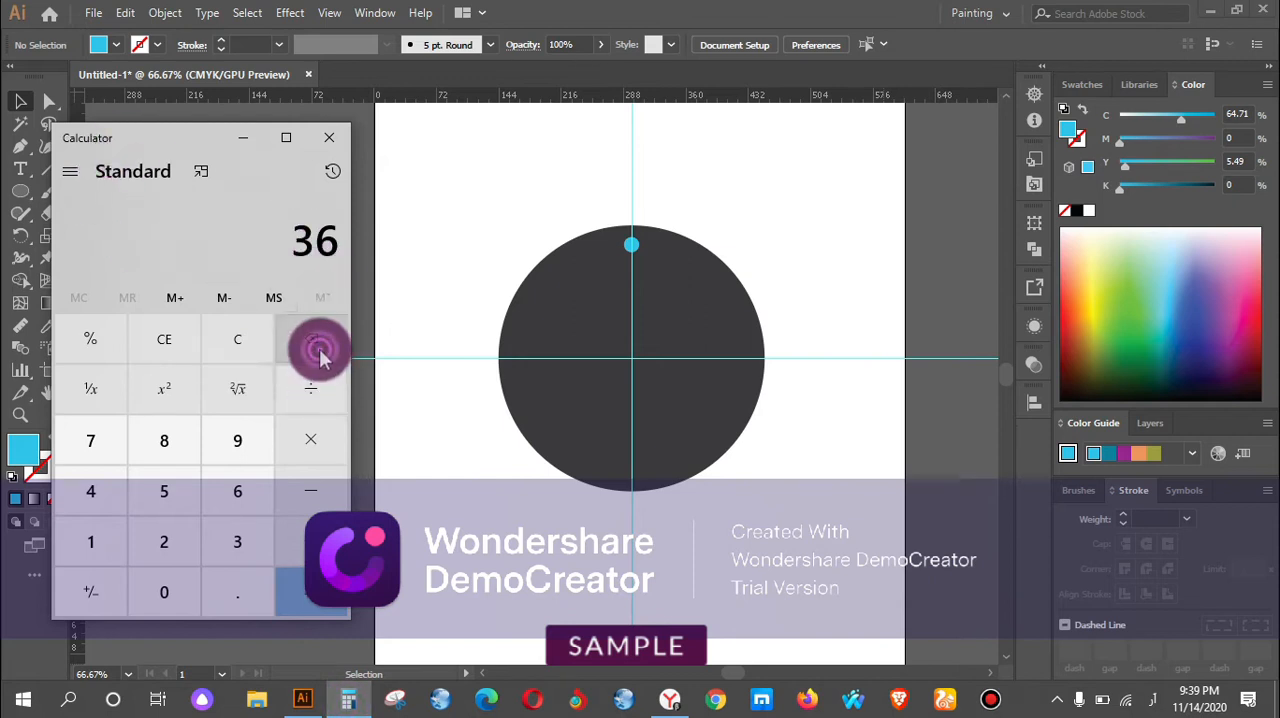
pyautogui.click(336, 234)
pyautogui.click(230, 336)
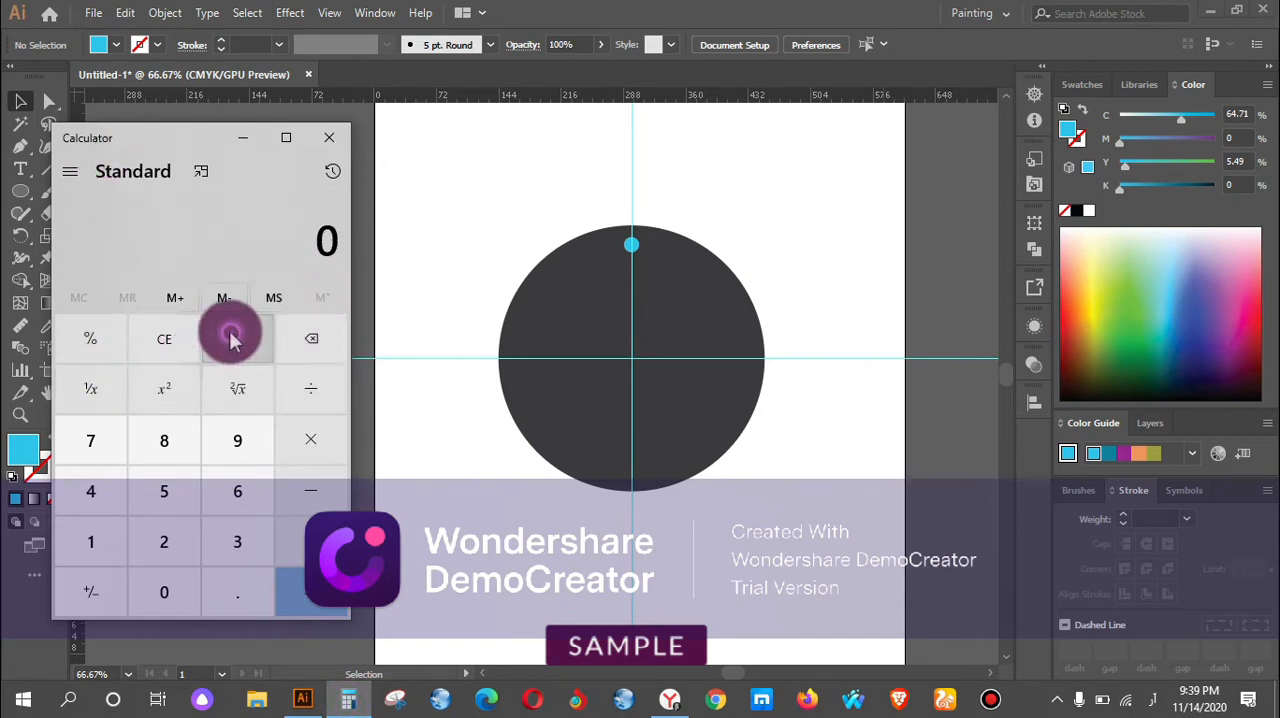
pyautogui.click(224, 546)
pyautogui.click(237, 491)
pyautogui.click(172, 596)
pyautogui.click(340, 397)
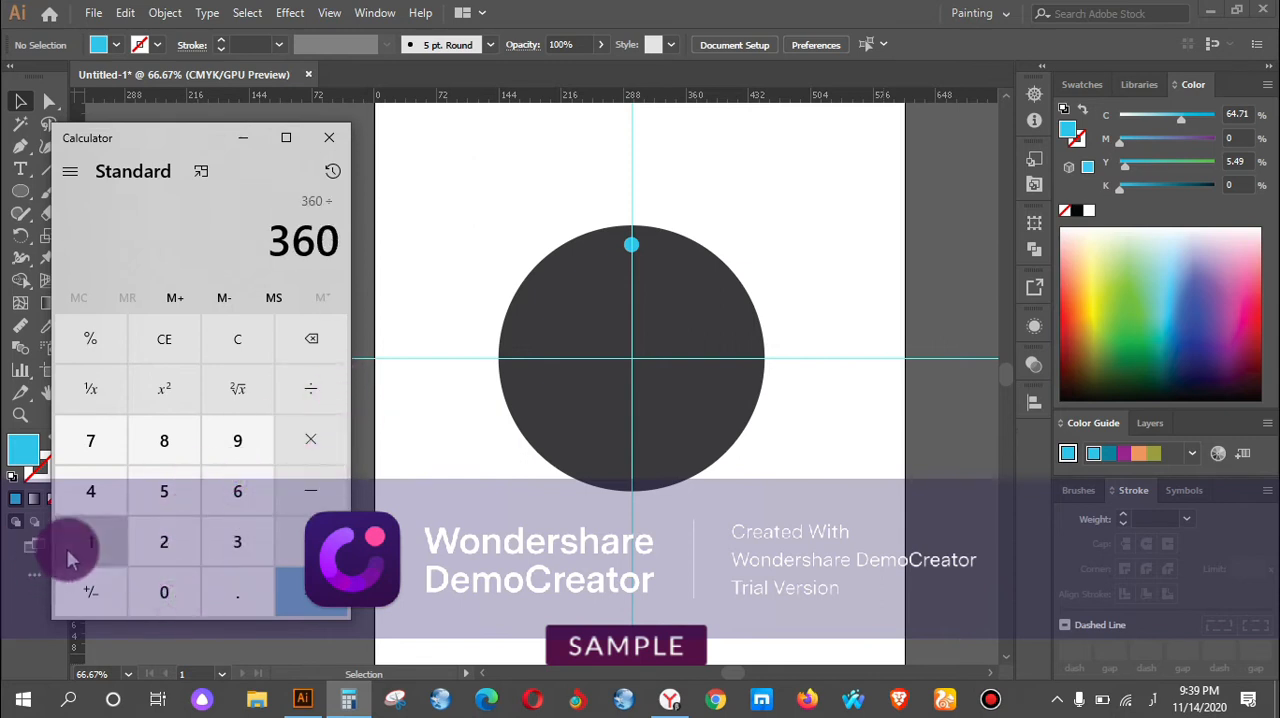
pyautogui.click(66, 550)
pyautogui.click(166, 545)
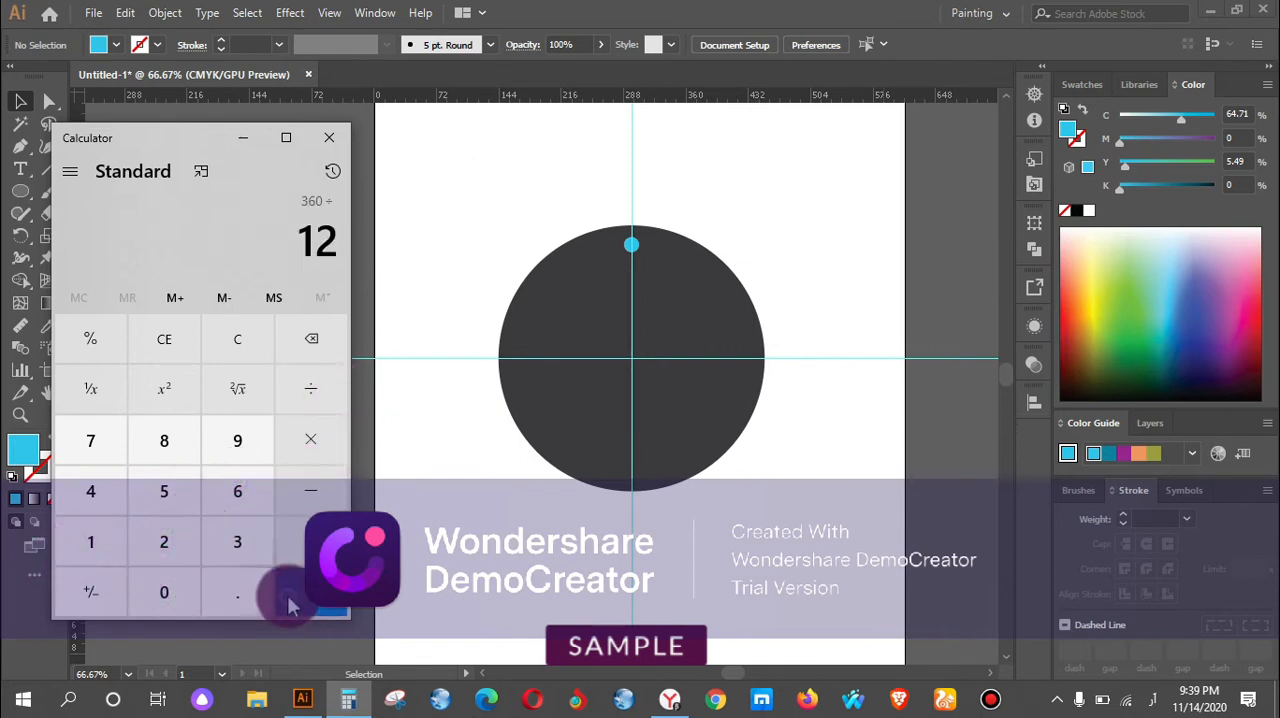
pyautogui.click(288, 605)
pyautogui.click(240, 133)
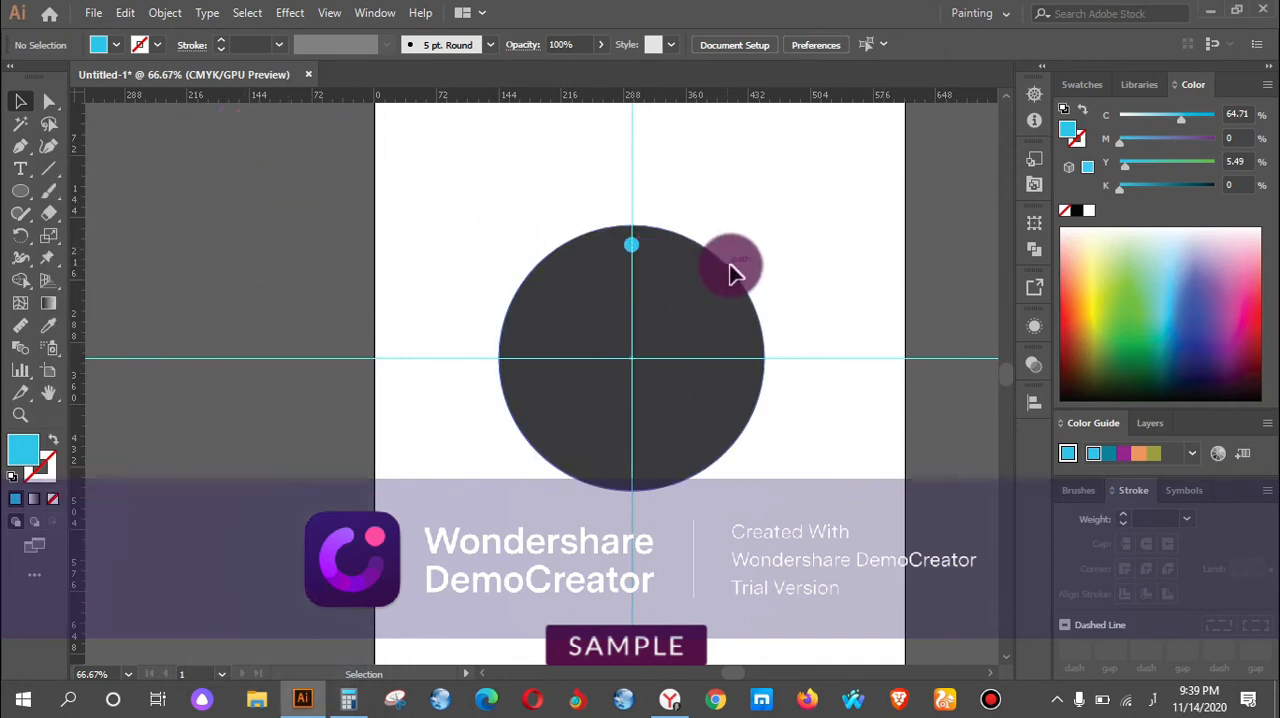
# Select the small blue circle and set its rotation centre at the intersection of the guides in the dark grey circle.
pyautogui.scroll(1, 654, 267)
pyautogui.press('space')
pyautogui.moveTo(726, 335); pyautogui.dragTo(550, 298)
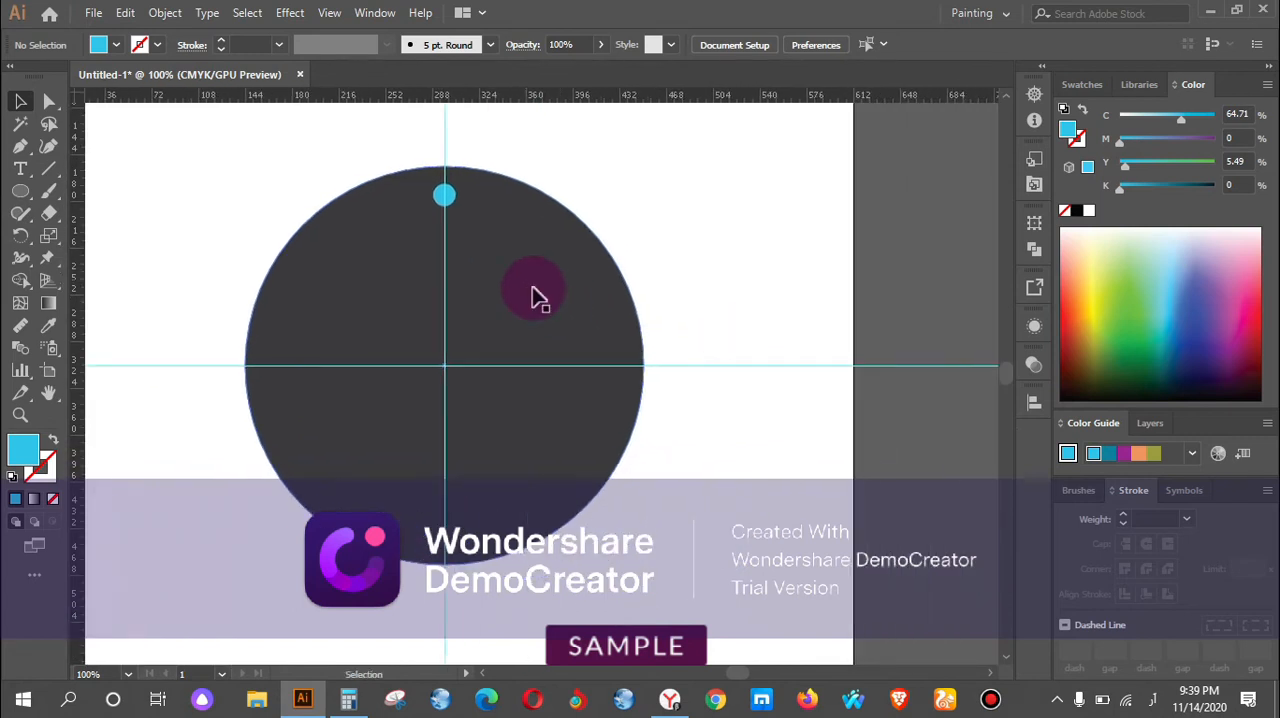
pyautogui.click(447, 200)
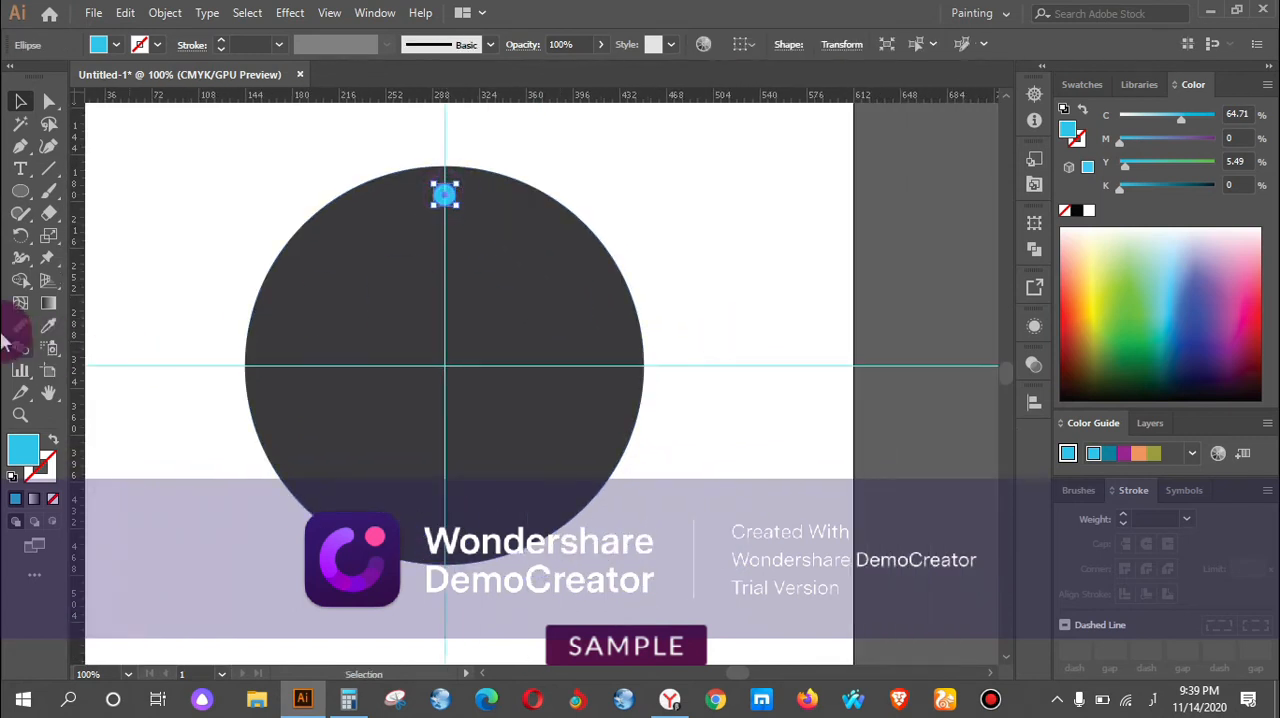
pyautogui.click(20, 235)
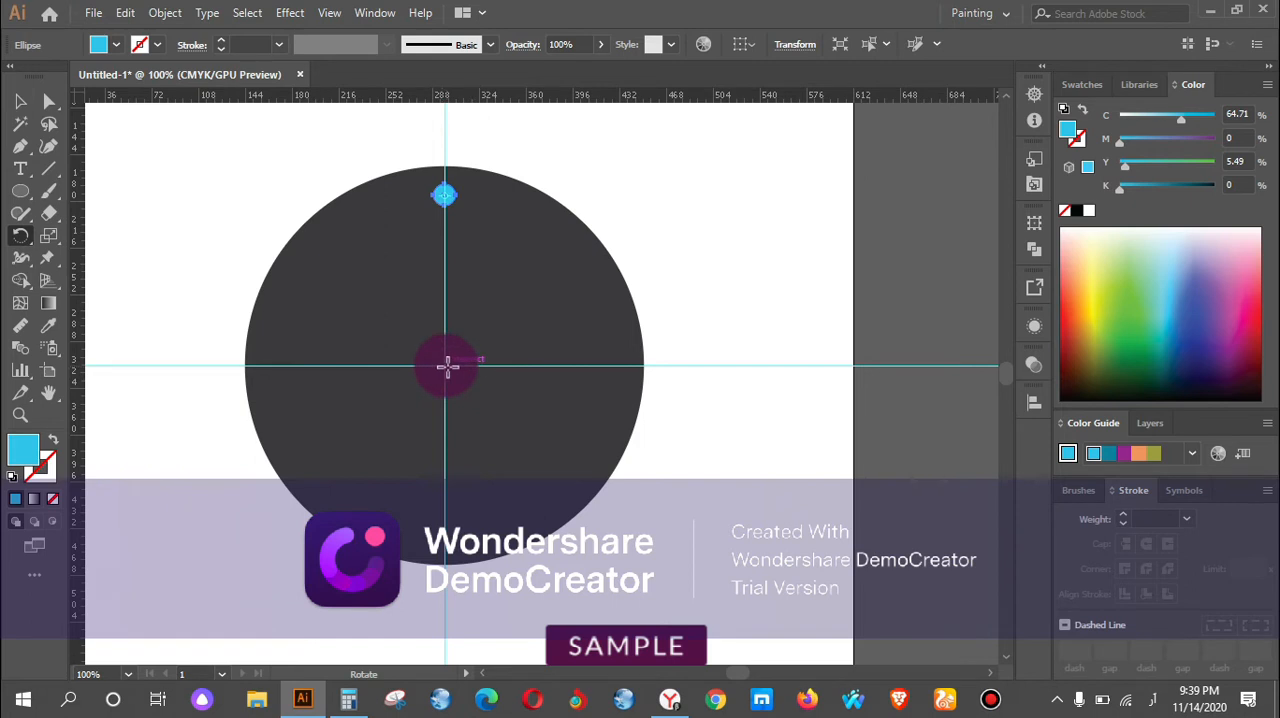
pyautogui.scroll(4, 434, 354)
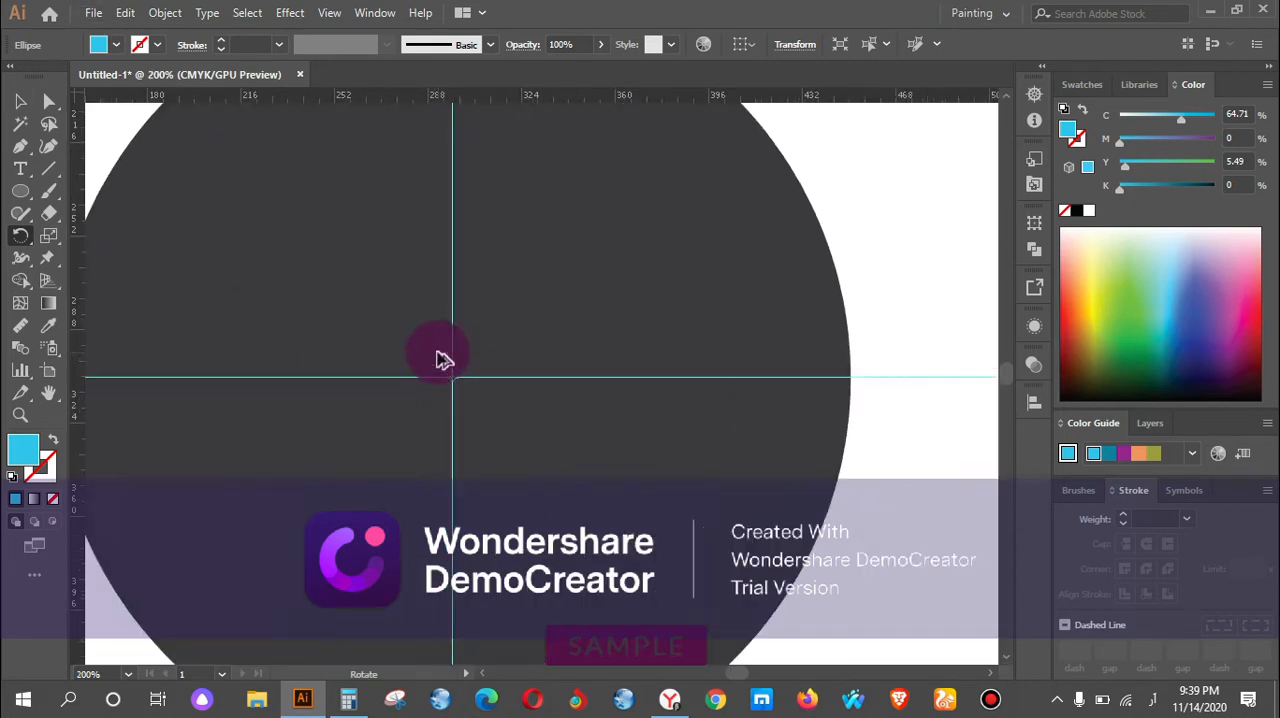
pyautogui.scroll(-4, 505, 366)
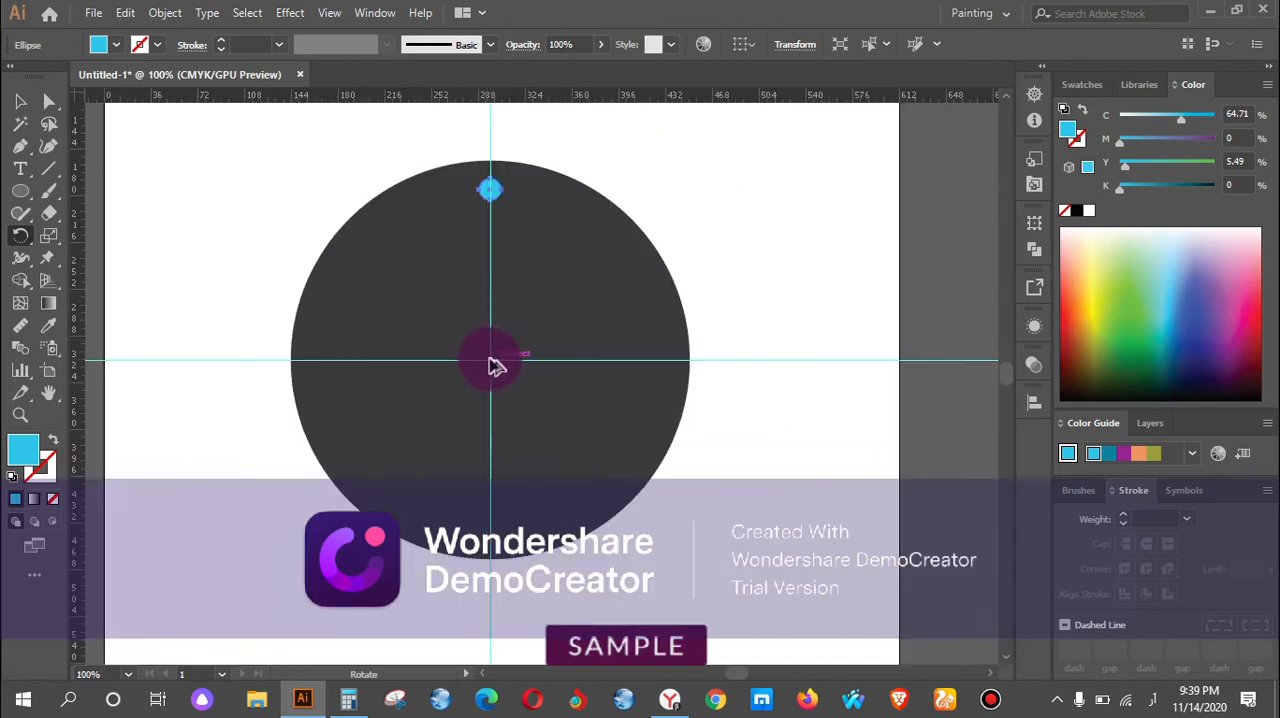
pyautogui.keyDown('alt'); pyautogui.click(491, 358); pyautogui.keyUp('alt')
# Create a copy of the blue circle rotated by 30°, repeat it until twelve circles ring the dark grey circle, and deselect.
pyautogui.click(649, 380)
pyautogui.moveTo(741, 273); pyautogui.dragTo(712, 270)
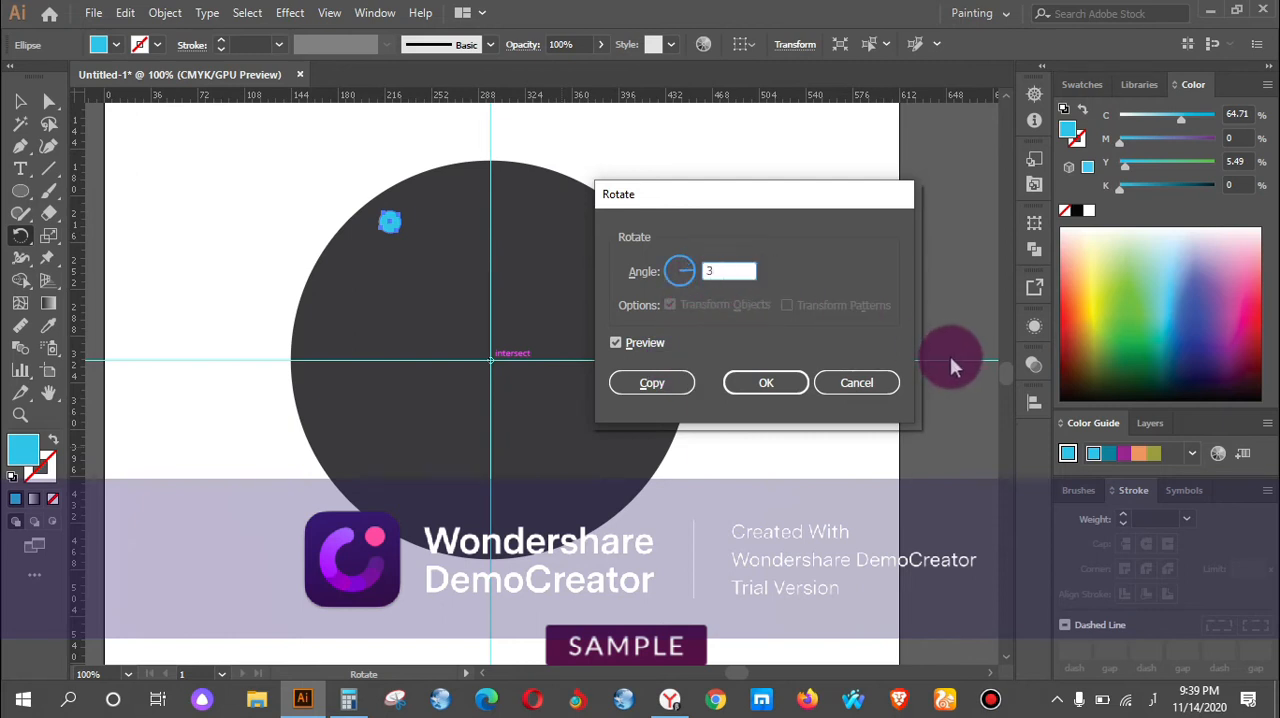
pyautogui.write('0')
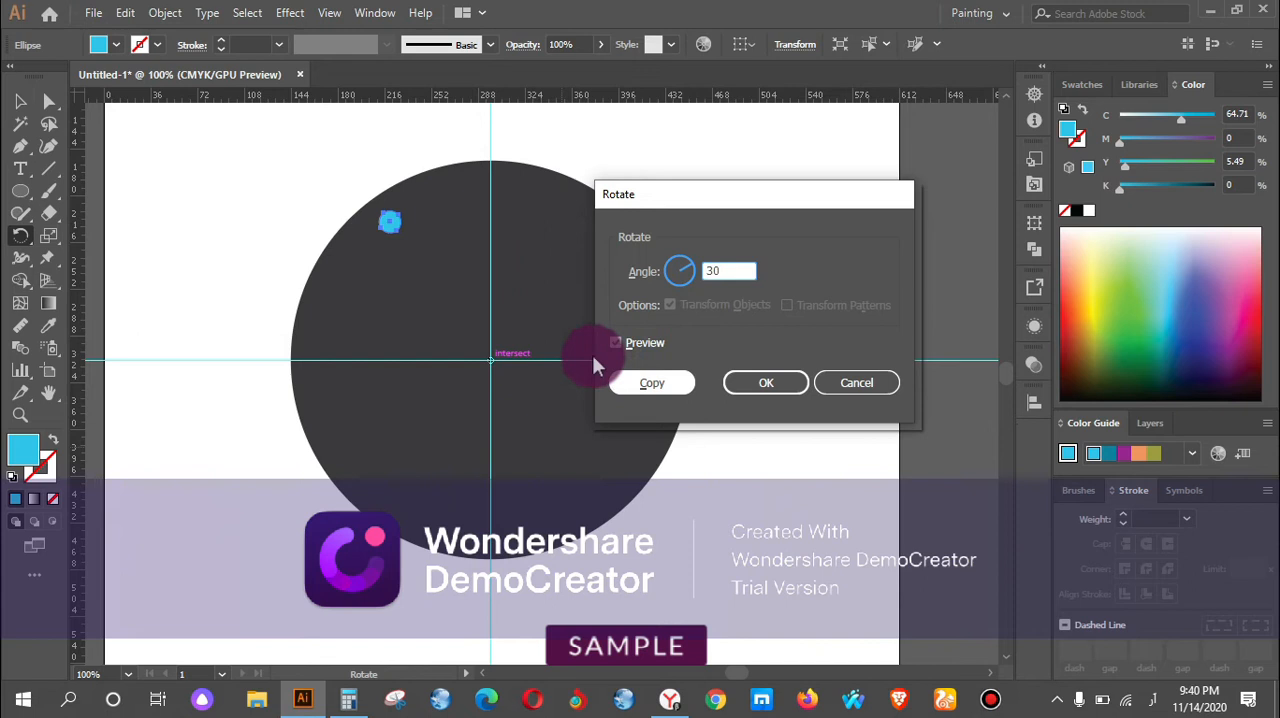
pyautogui.click(615, 343)
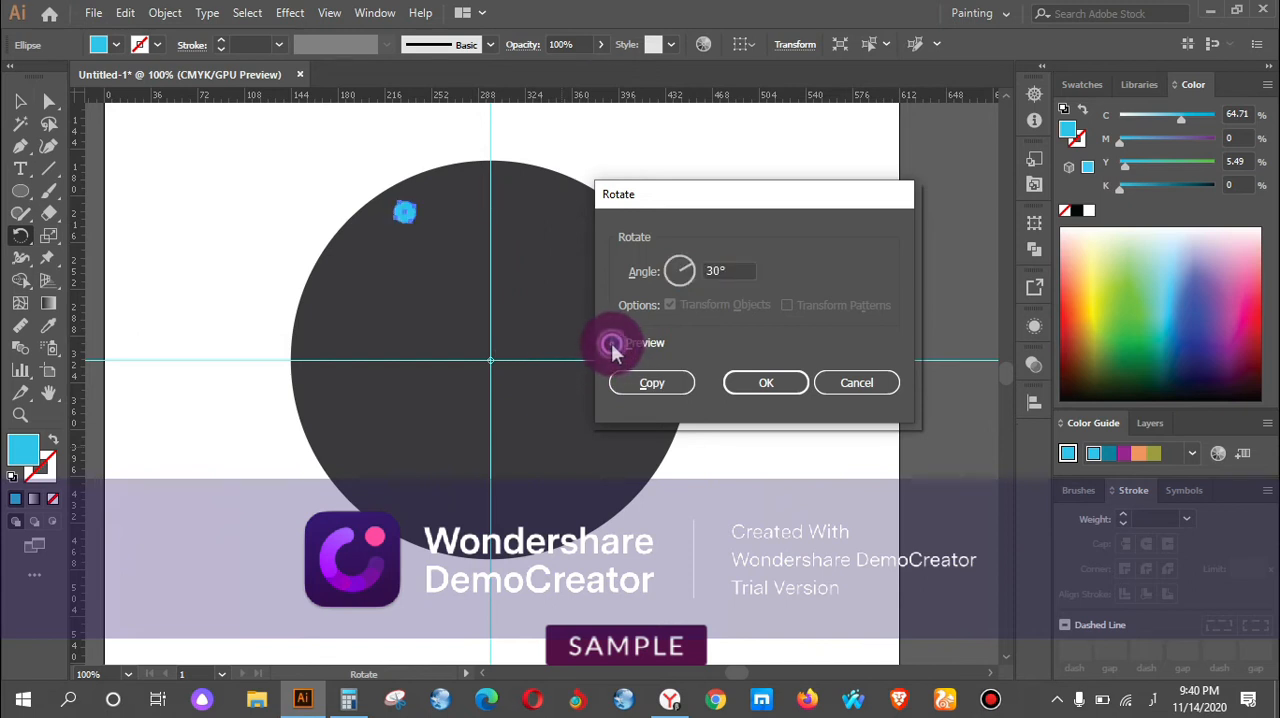
pyautogui.click(652, 383)
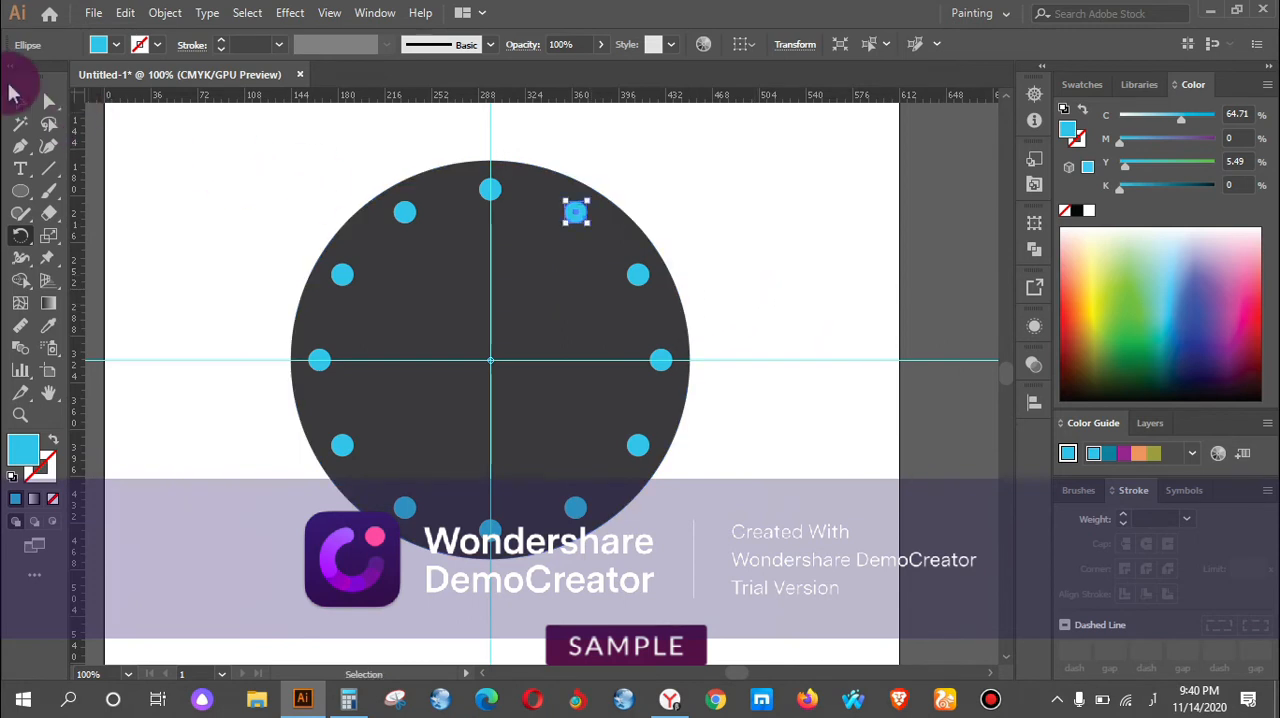
pyautogui.click(16, 98)
pyautogui.click(320, 191)
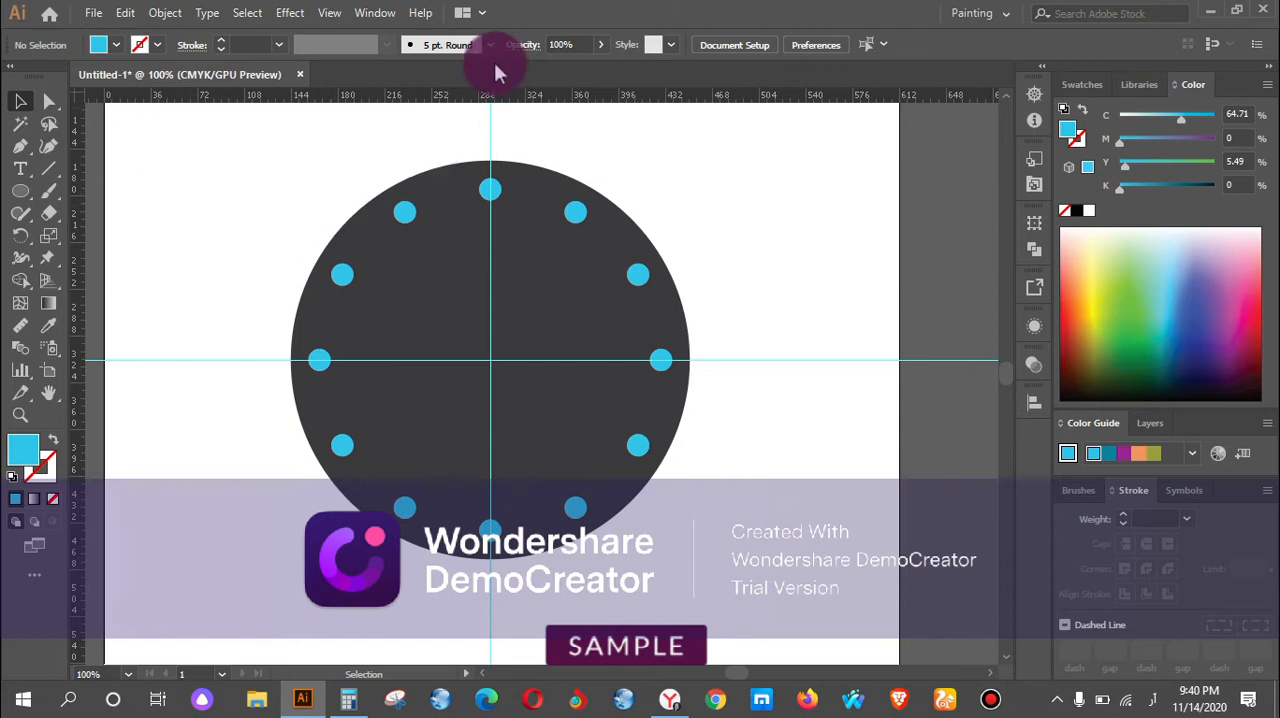
# Draw a narrow vertical rounded rectangle along the vertical guide, as tall as the topmost small blue circle and over it.
pyautogui.scroll(2, 531, 183)
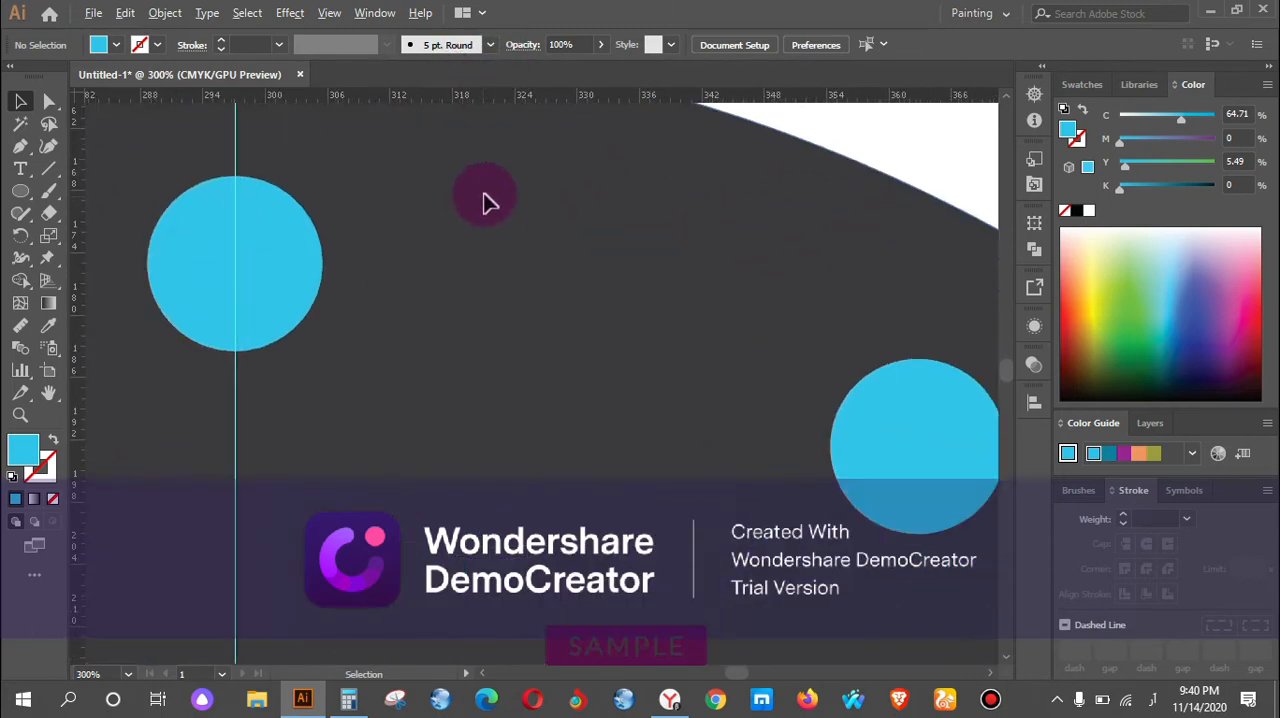
pyautogui.moveTo(447, 289); pyautogui.dragTo(669, 283)
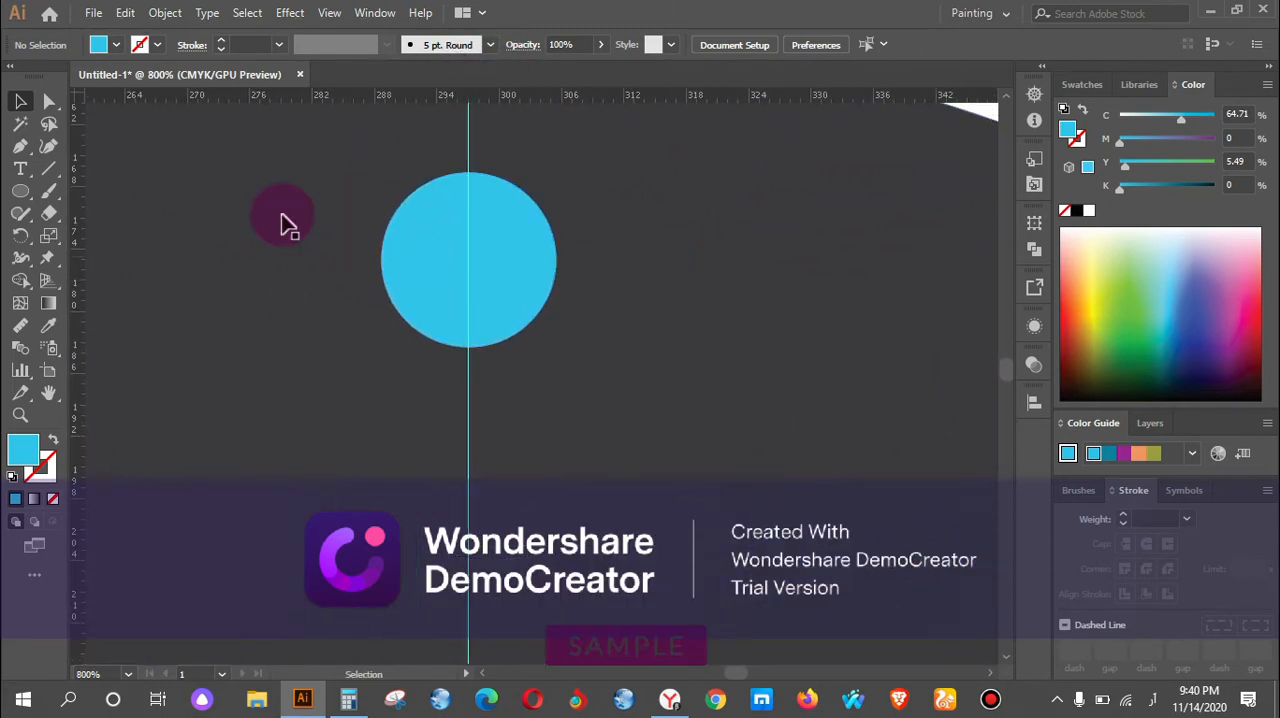
pyautogui.moveTo(22, 200); pyautogui.dragTo(93, 208)
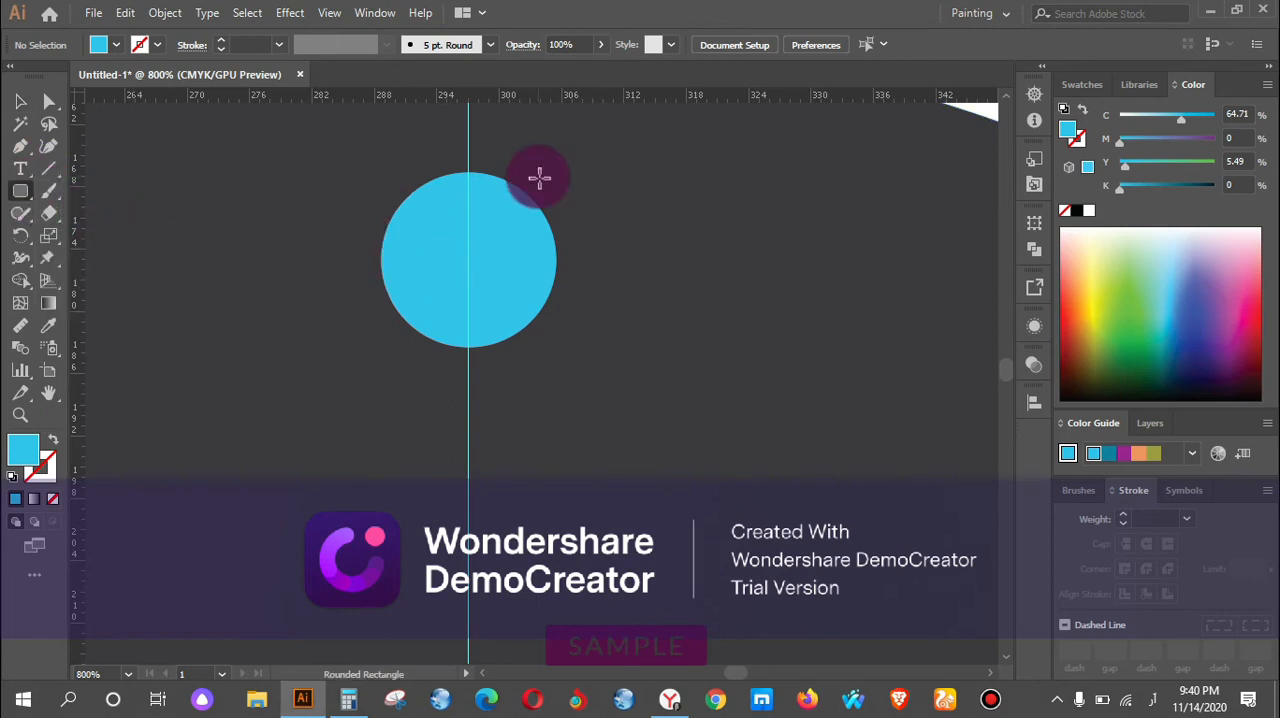
pyautogui.moveTo(455, 175); pyautogui.dragTo(481, 346)
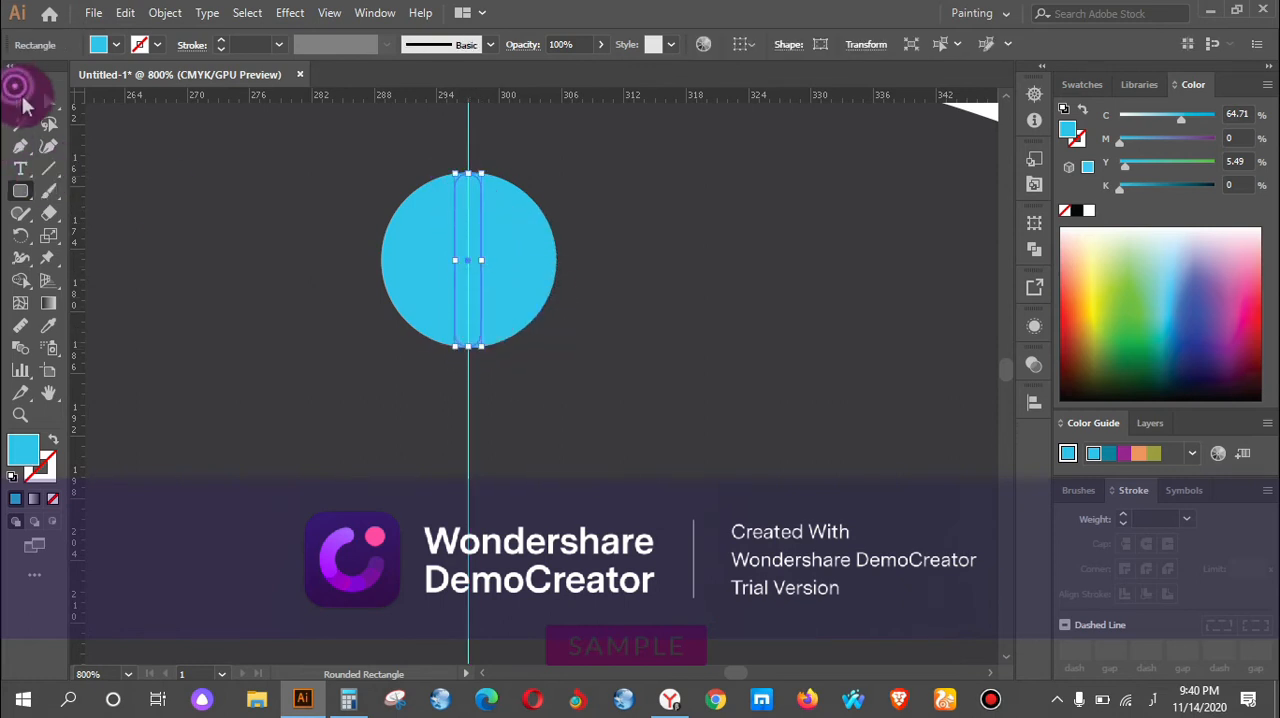
# Select the topmost blue circle behind the narrow rounded rectangle.
pyautogui.click(22, 100)
pyautogui.scroll(2, 486, 251)
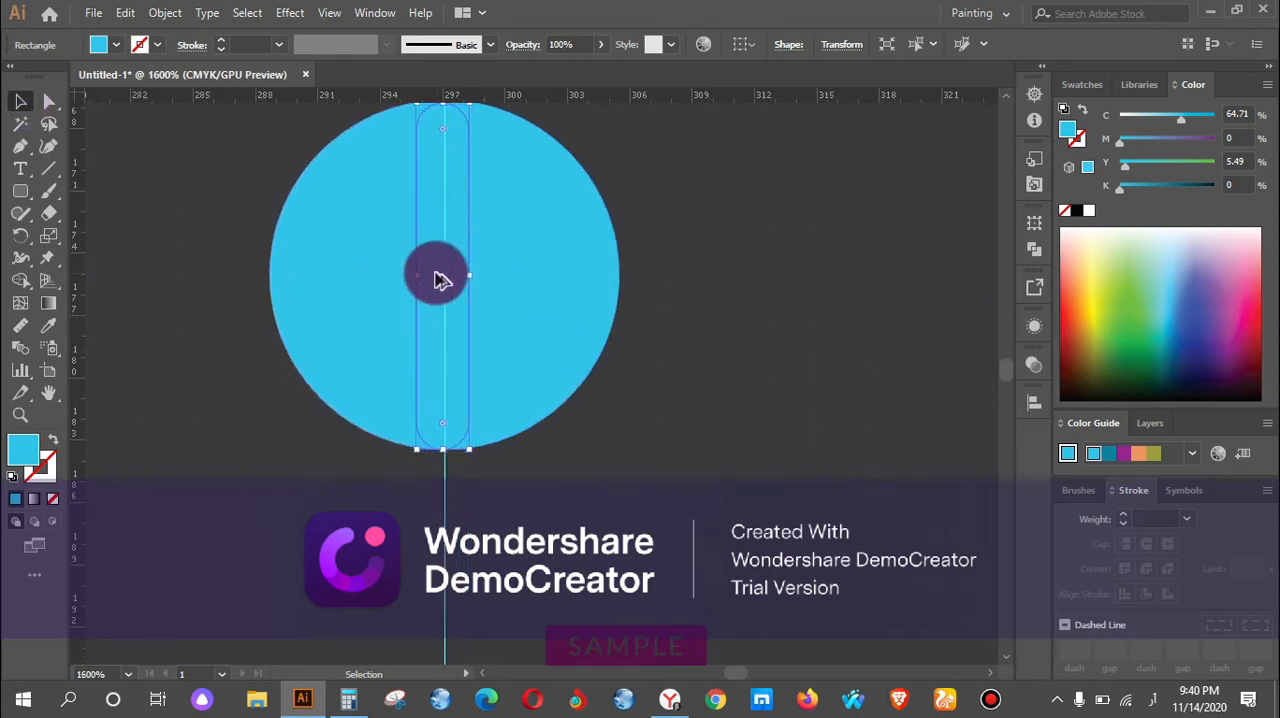
pyautogui.click(545, 237)
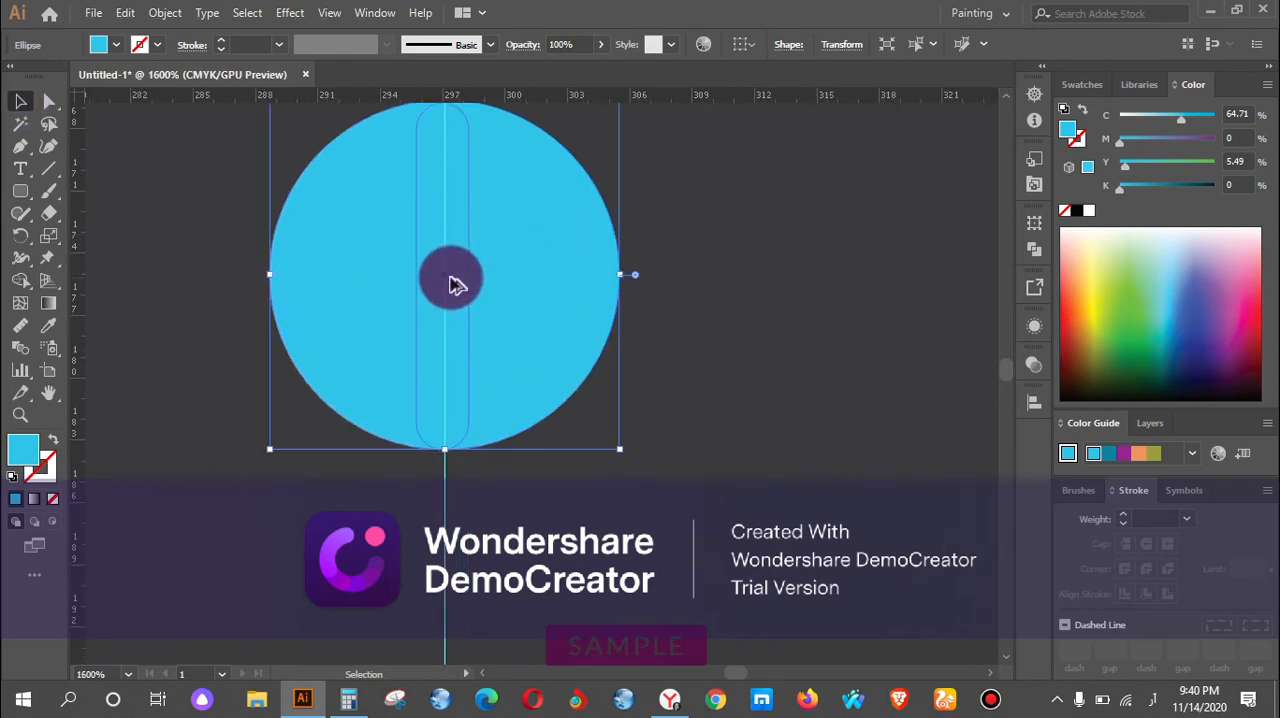
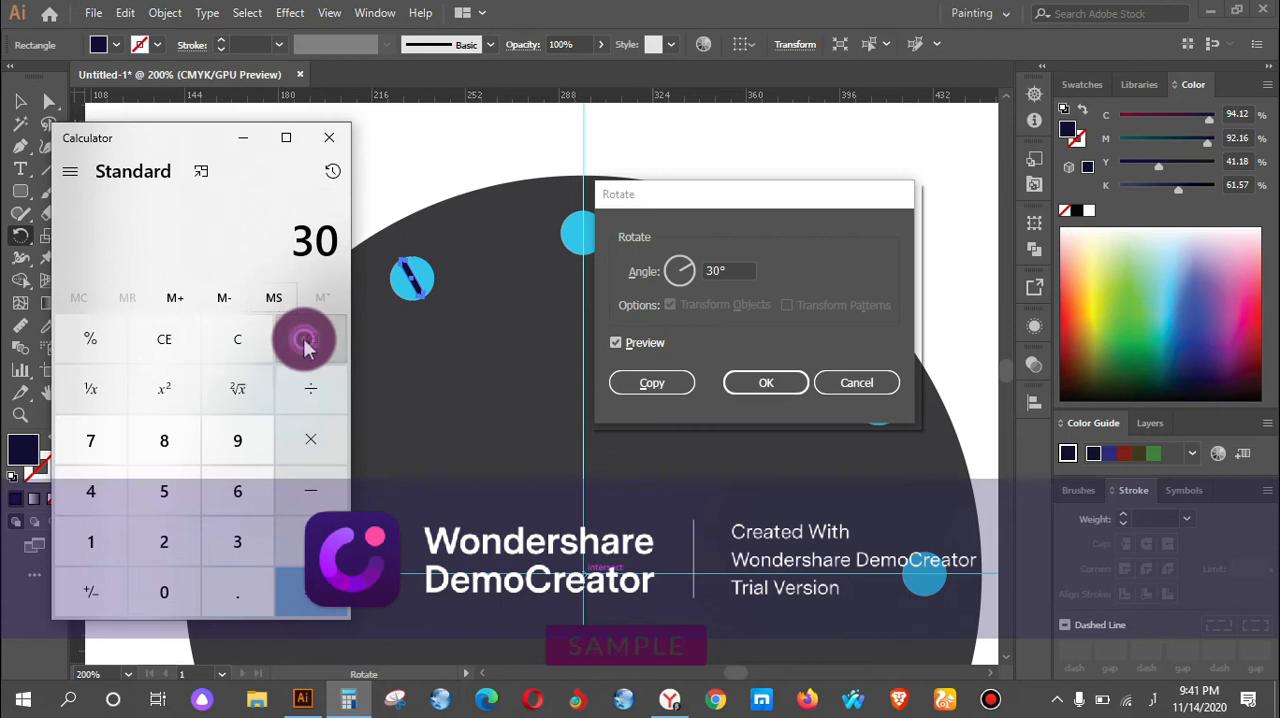
# Calculate 360 ÷ 60 in the Calculator and minimize it to return to the rotation settings.
pyautogui.click(236, 338)
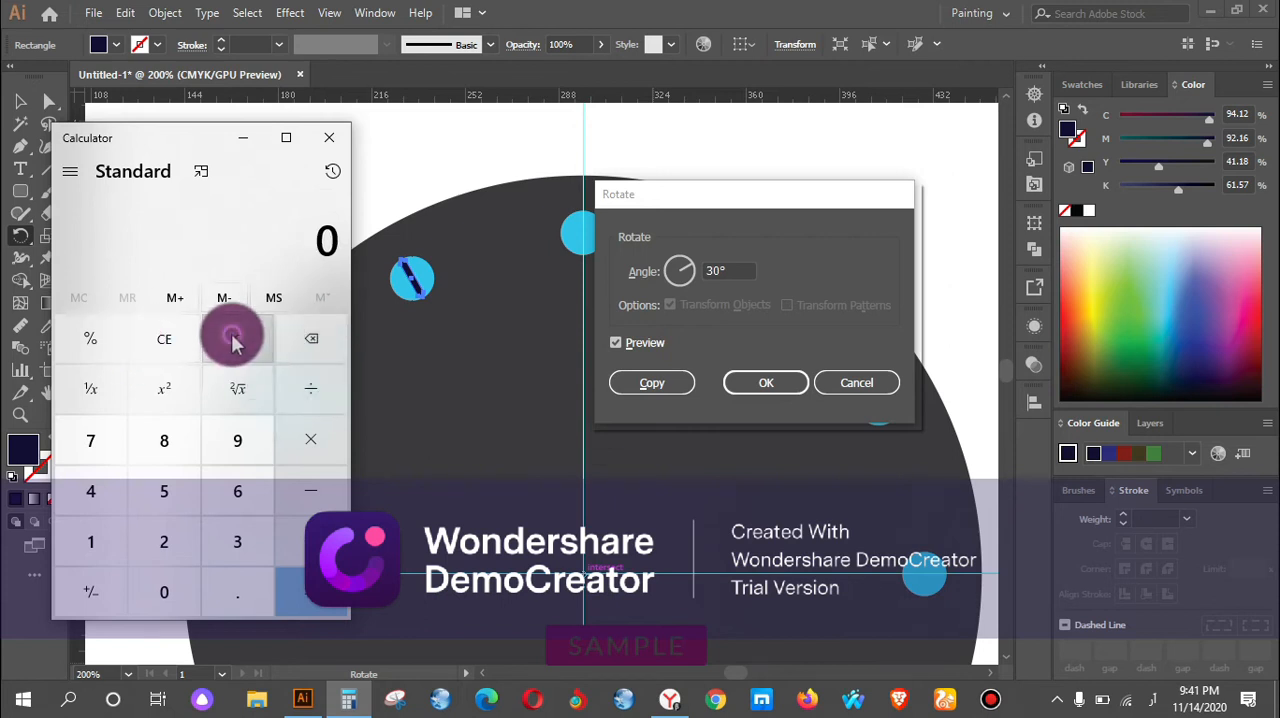
pyautogui.click(231, 540)
pyautogui.click(237, 491)
pyautogui.click(164, 591)
pyautogui.click(320, 398)
pyautogui.click(235, 490)
pyautogui.click(165, 591)
pyautogui.click(300, 596)
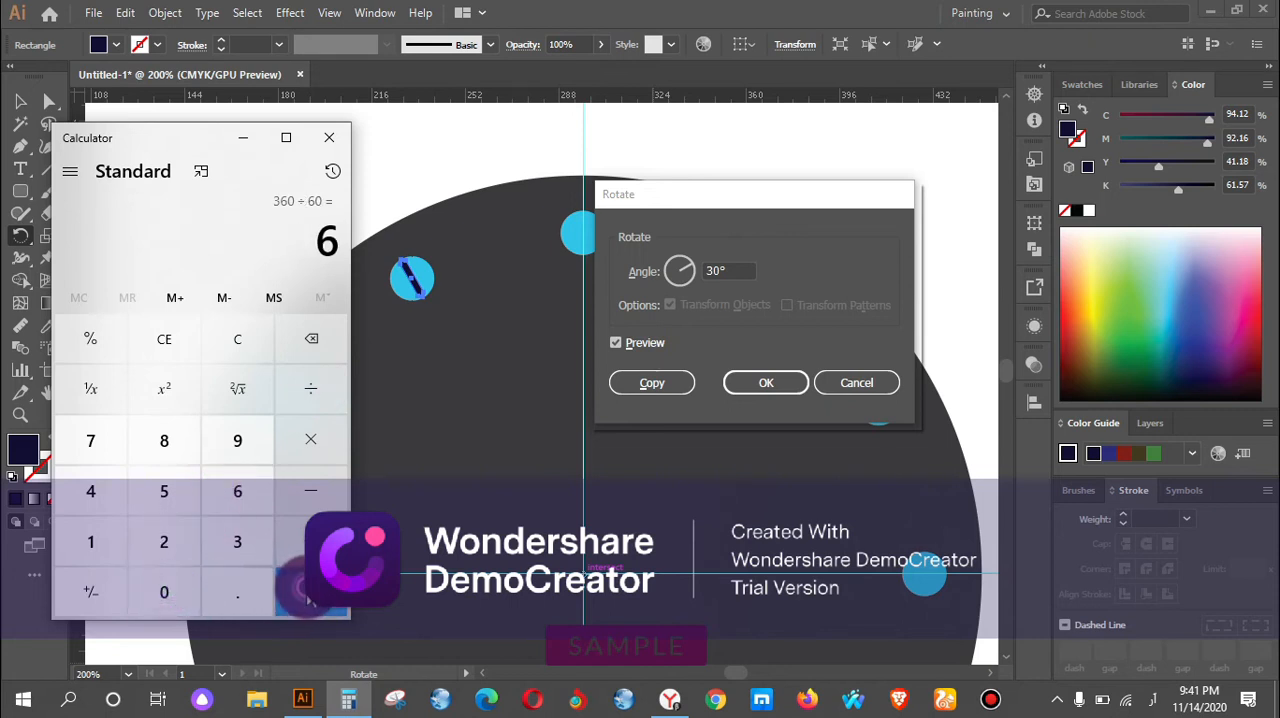
pyautogui.click(250, 142)
# Create a copy of the narrow rounded rectangle rotated by 6°, repeat it around the whole dark grey circle, and deselect.
pyautogui.moveTo(744, 271); pyautogui.dragTo(688, 279)
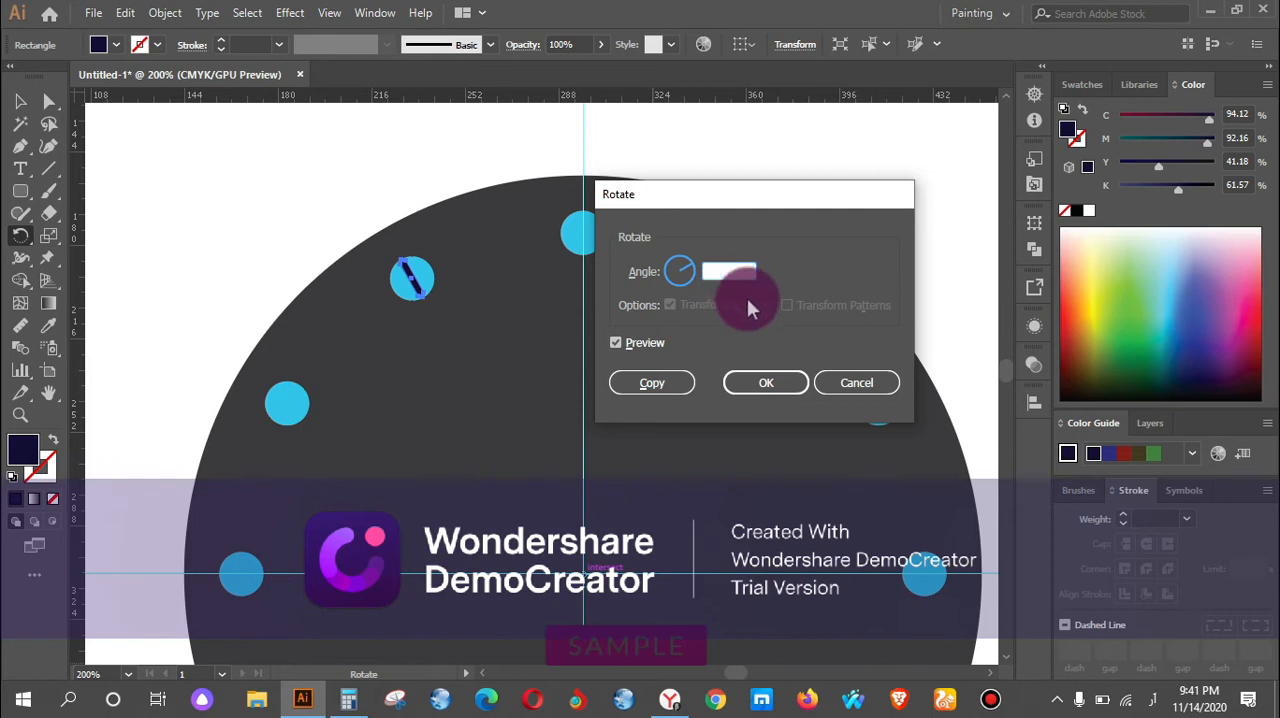
pyautogui.write('6')
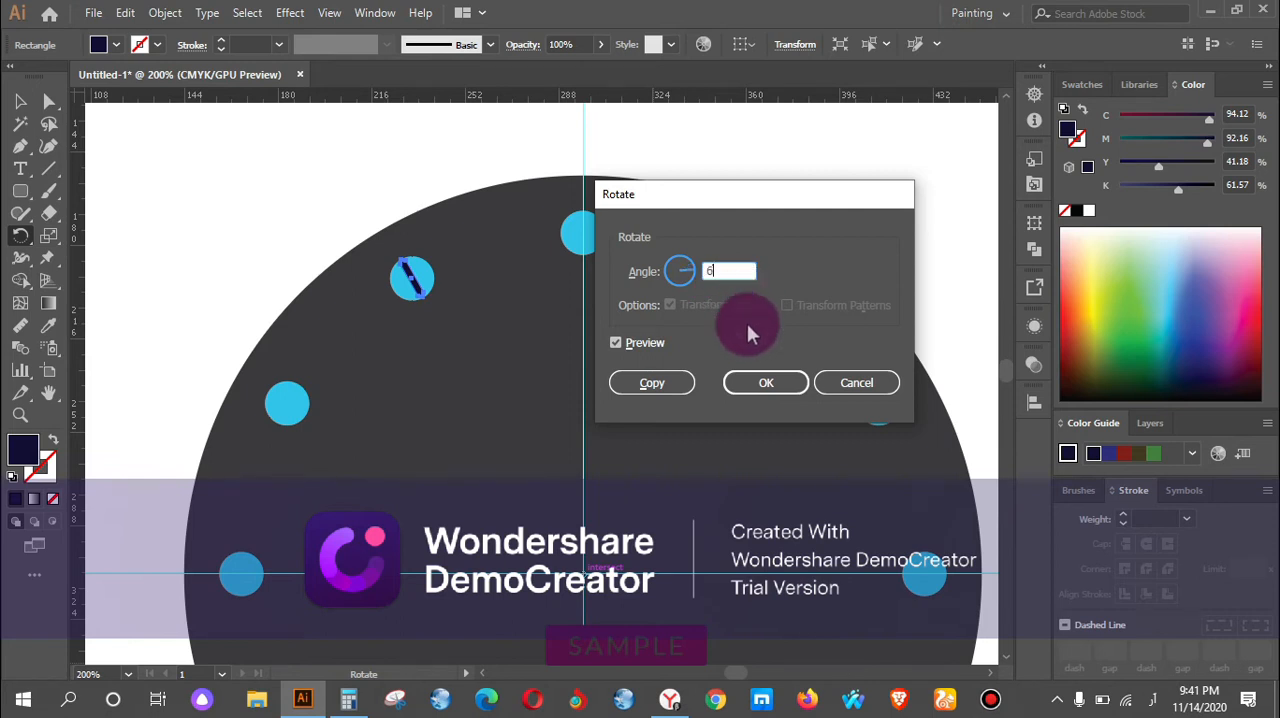
pyautogui.click(615, 344)
pyautogui.click(657, 386)
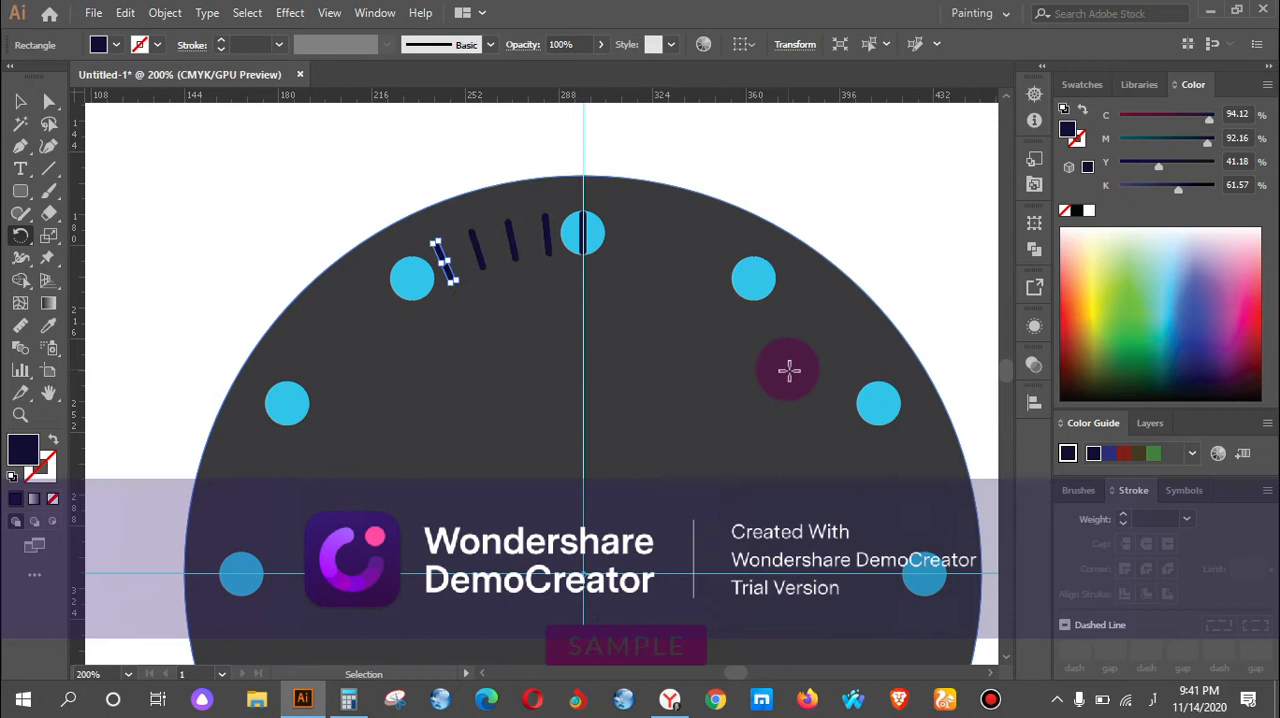
pyautogui.scroll(-2, 773, 366)
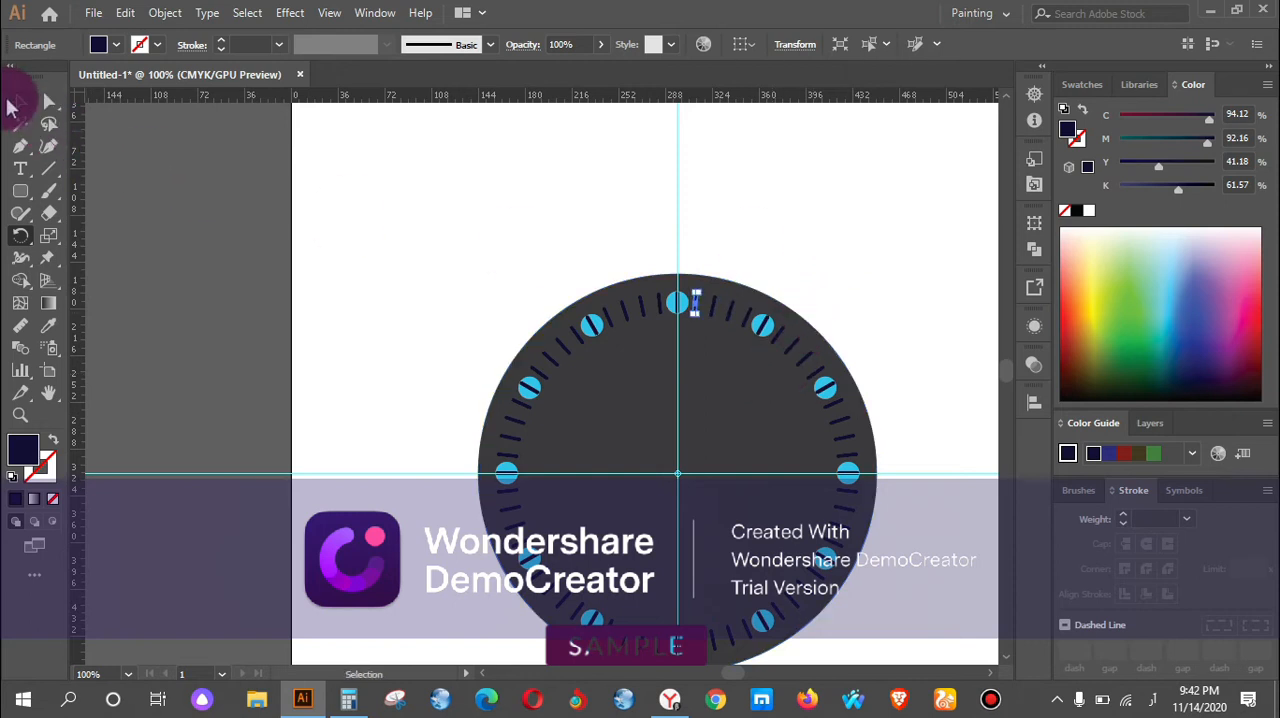
pyautogui.click(14, 104)
pyautogui.click(876, 304)
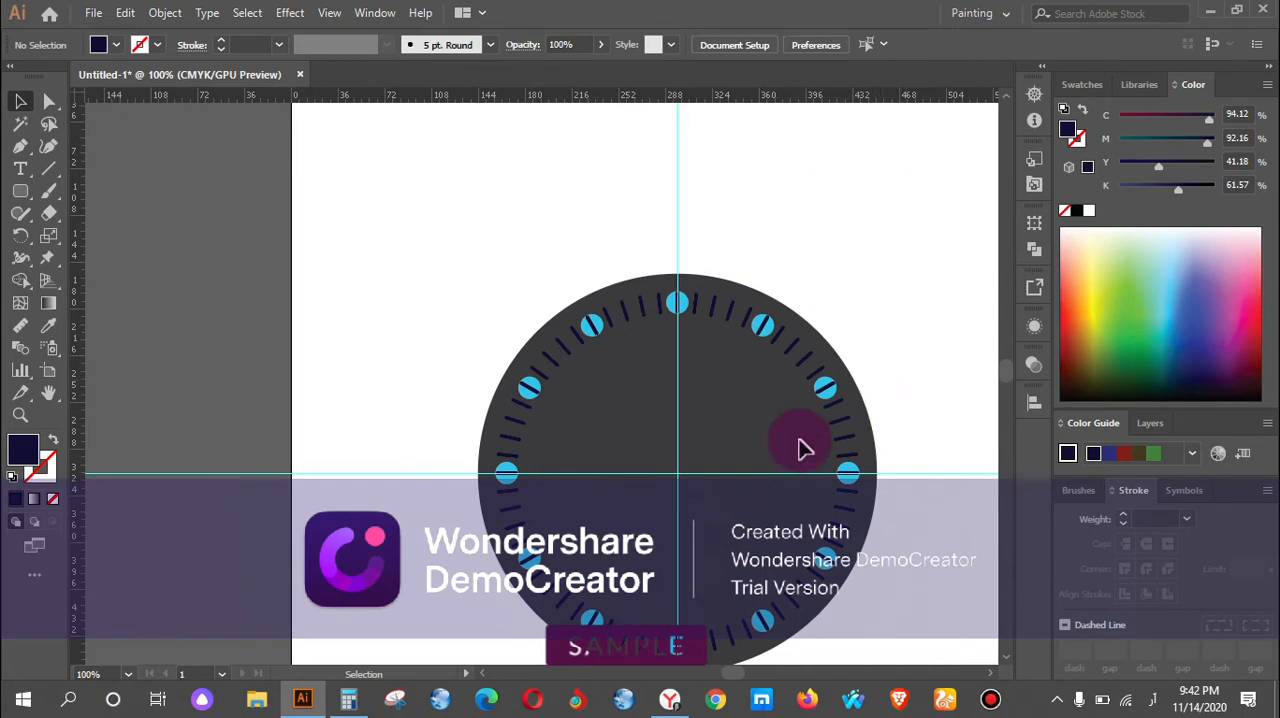
# Select all twelve small blue circles around the dial, bring them to the front of the narrow tick marks, and deselect.
pyautogui.moveTo(676, 466); pyautogui.dragTo(552, 396)
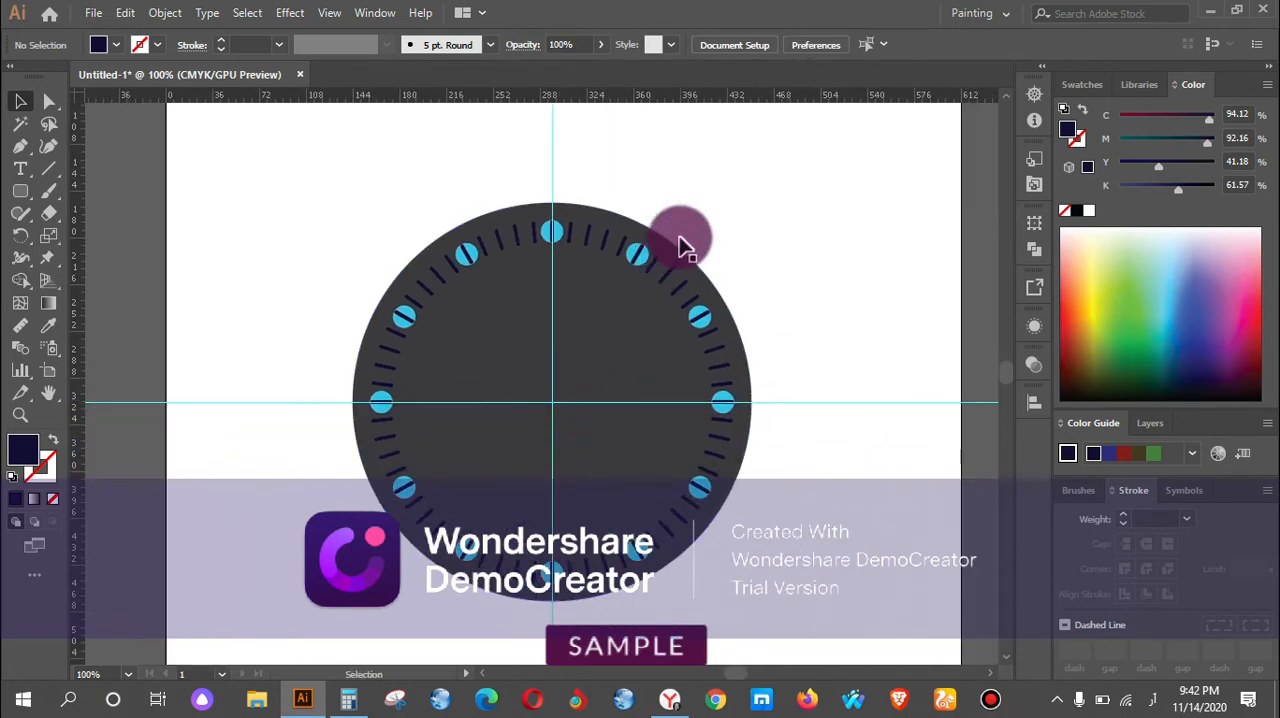
pyautogui.keyDown('alt'); pyautogui.scroll(2, 640, 246); pyautogui.keyUp('alt')
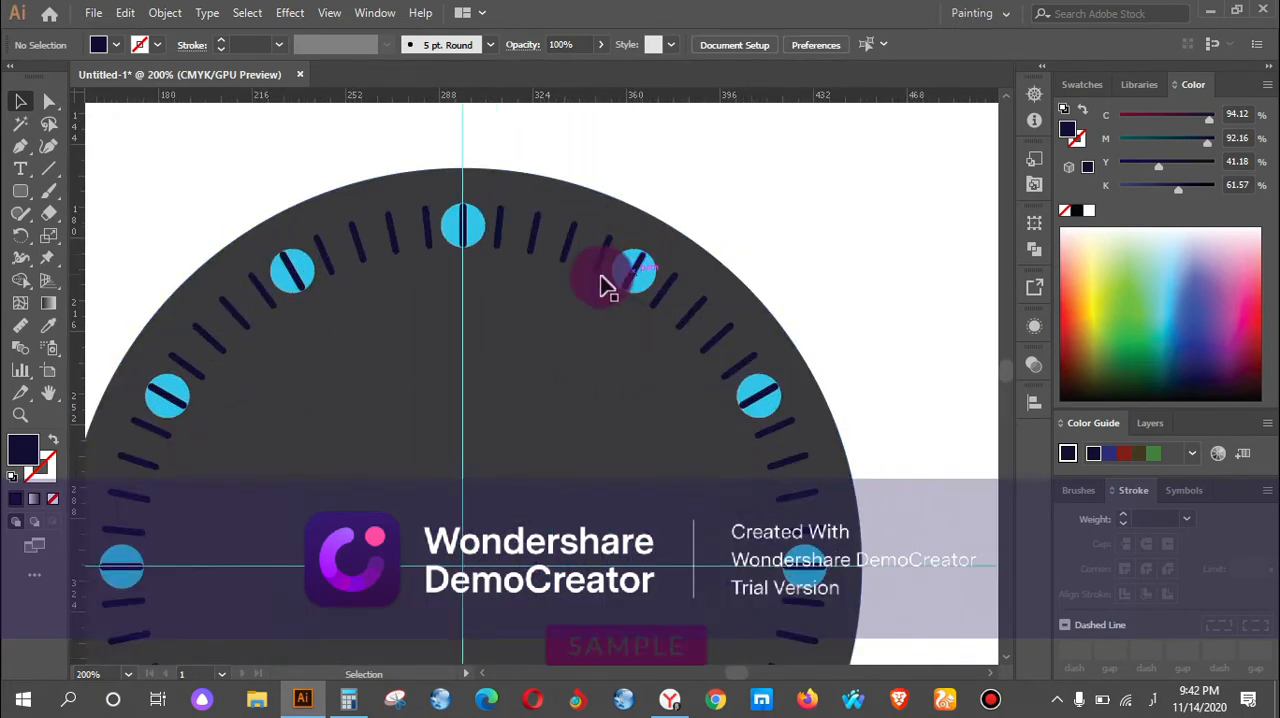
pyautogui.click(480, 245)
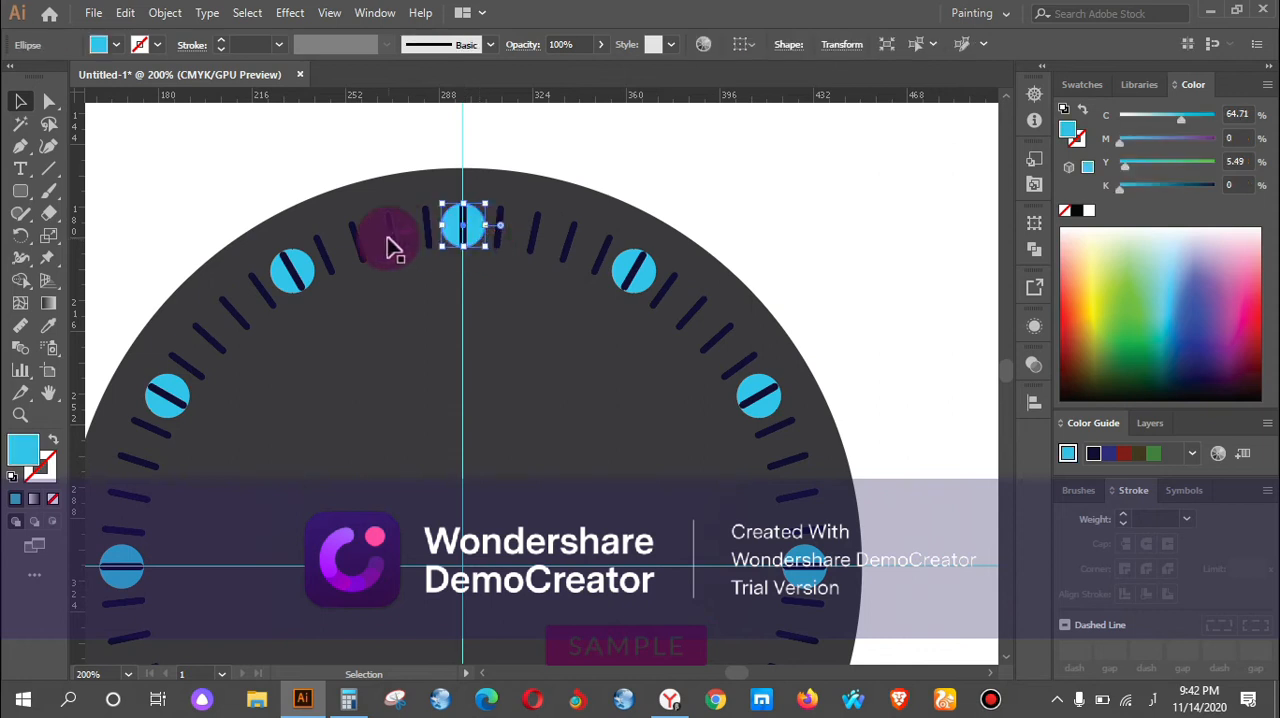
pyautogui.keyDown('shift'); pyautogui.click(304, 268); pyautogui.keyUp('shift')
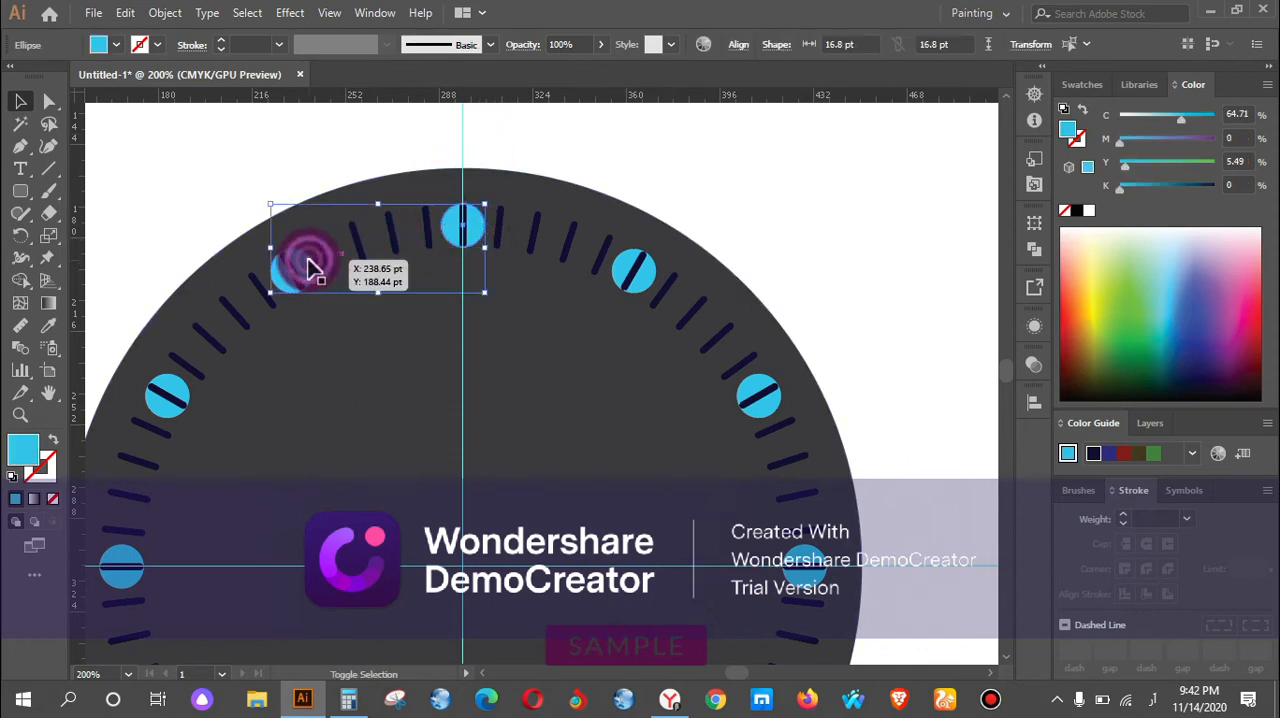
pyautogui.keyDown('shift'); pyautogui.click(176, 394); pyautogui.keyUp('shift')
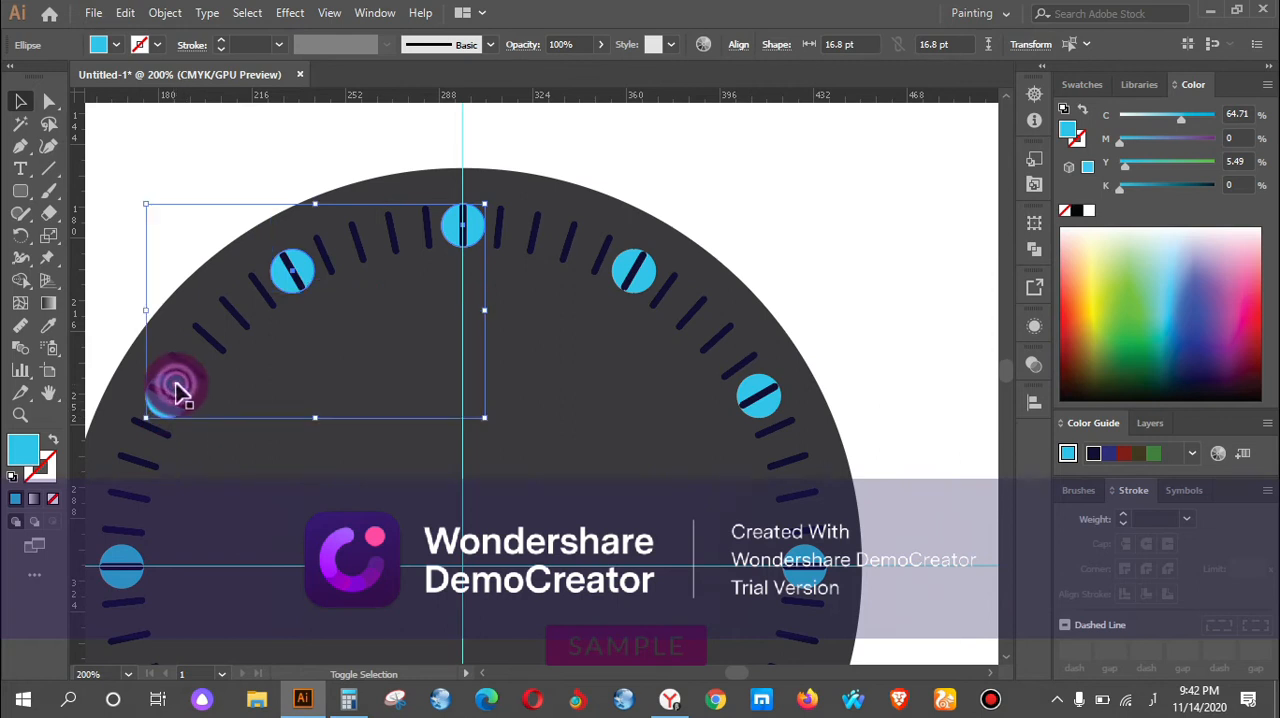
pyautogui.keyDown('shift'); pyautogui.click(640, 286); pyautogui.keyUp('shift')
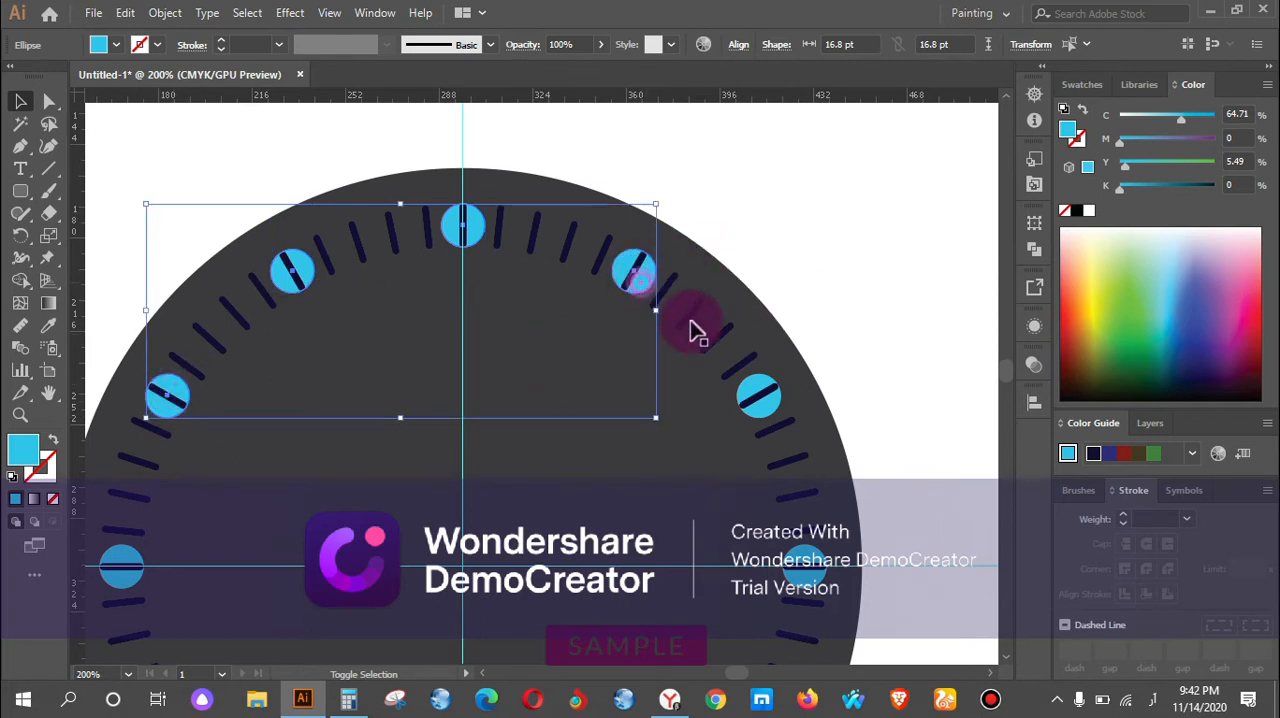
pyautogui.keyDown('shift'); pyautogui.click(757, 392); pyautogui.keyUp('shift')
pyautogui.scroll(-5, 762, 420)
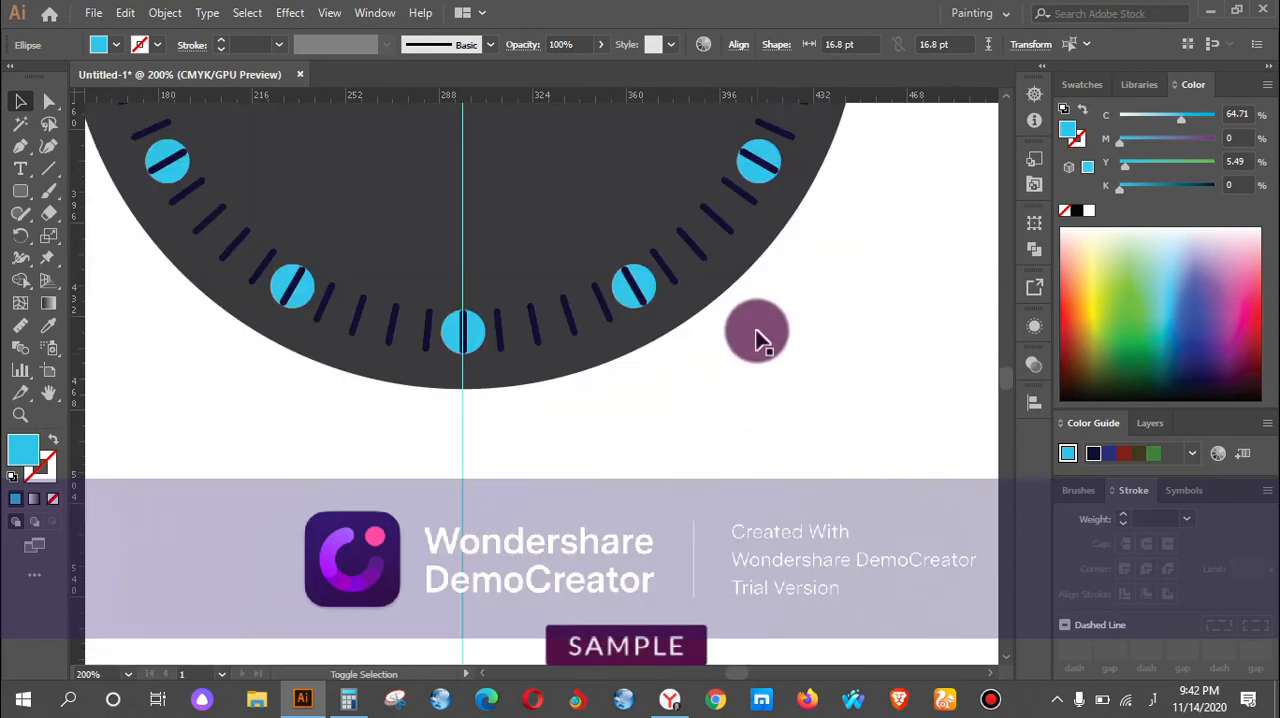
pyautogui.keyDown('shift'); pyautogui.click(778, 162); pyautogui.keyUp('shift')
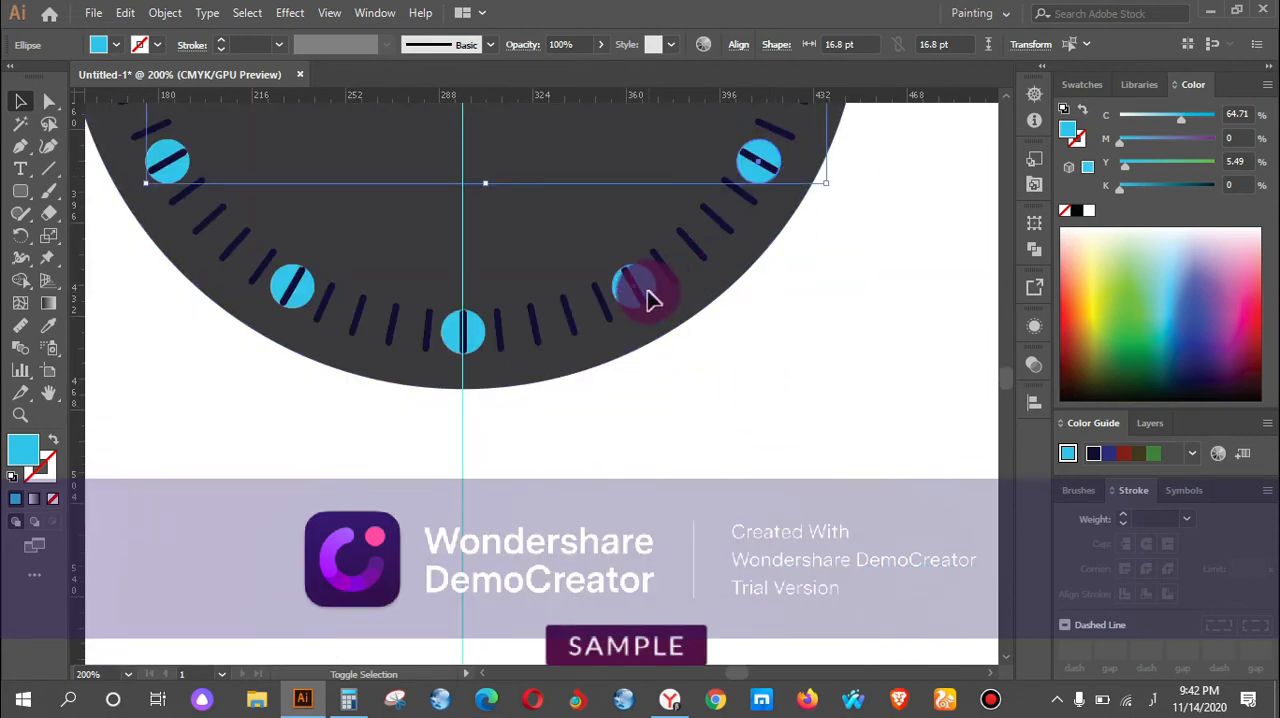
pyautogui.keyDown('shift'); pyautogui.click(648, 300); pyautogui.keyUp('shift')
pyautogui.keyDown('shift'); pyautogui.click(483, 342); pyautogui.keyUp('shift')
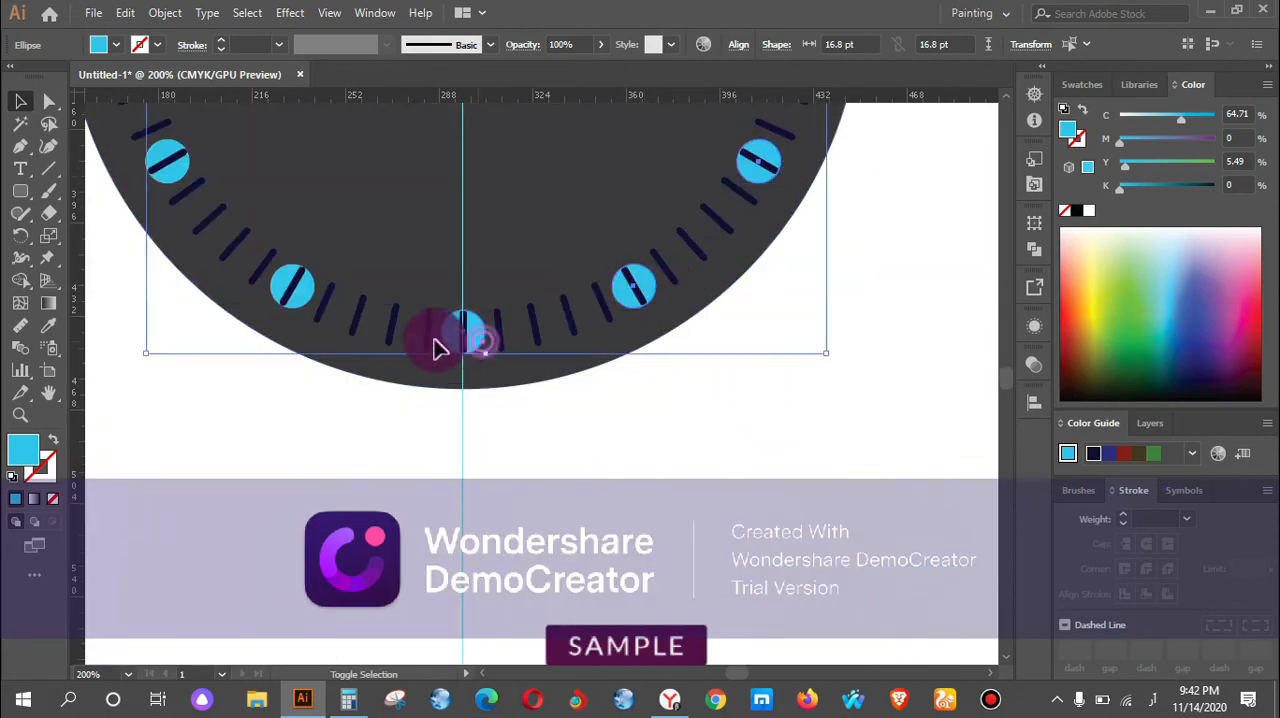
pyautogui.keyDown('shift'); pyautogui.click(295, 290); pyautogui.keyUp('shift')
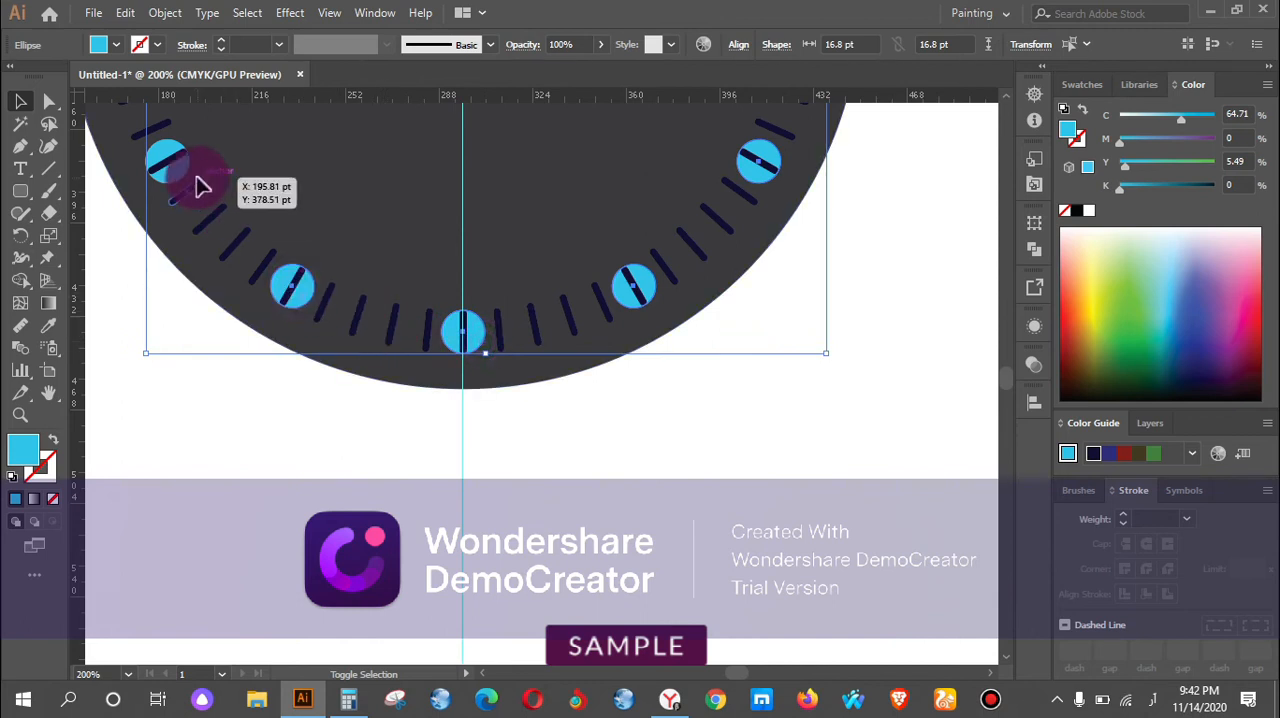
pyautogui.scroll(-1, 476, 232)
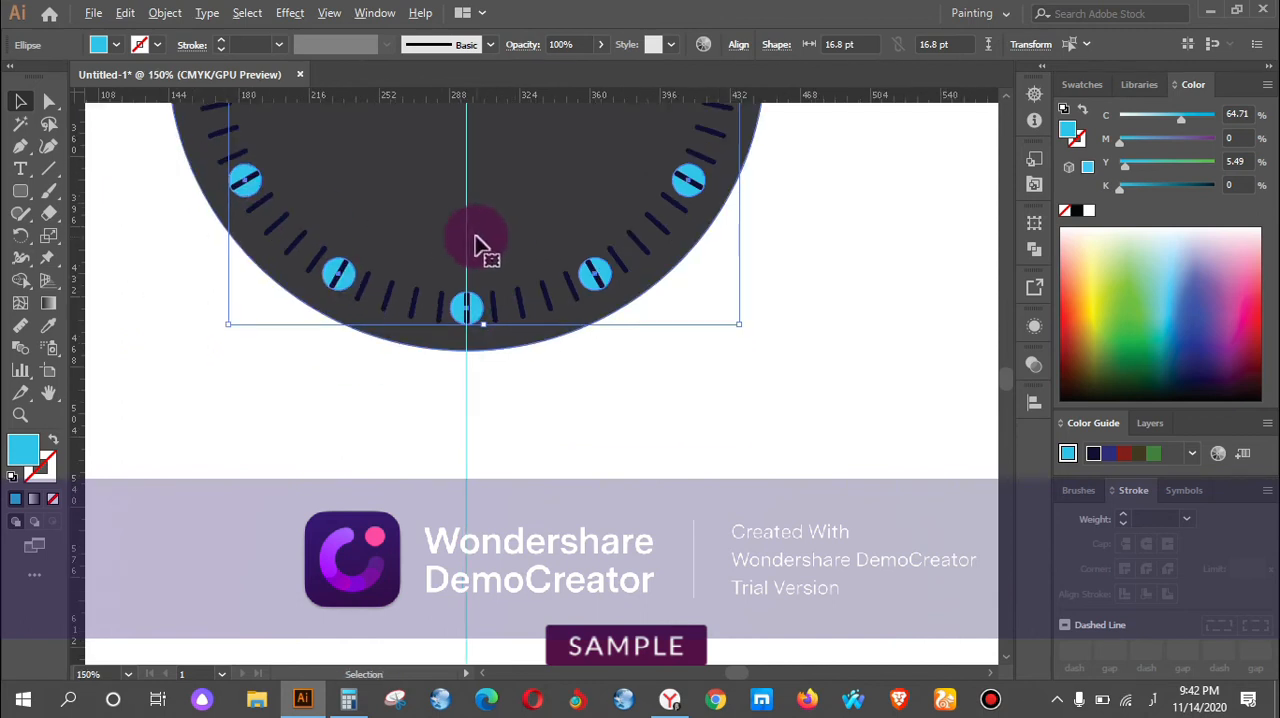
pyautogui.scroll(2, 434, 234)
pyautogui.scroll(2, 365, 283)
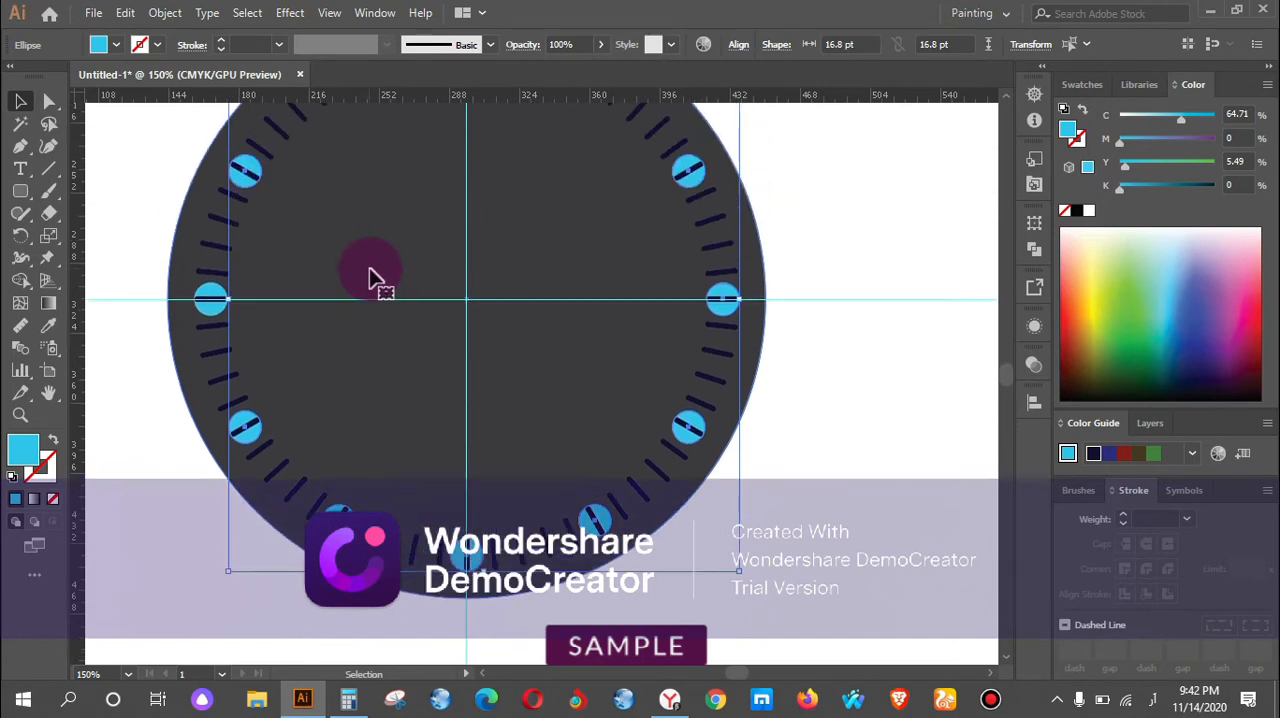
pyautogui.keyDown('shift'); pyautogui.click(199, 316); pyautogui.keyUp('shift')
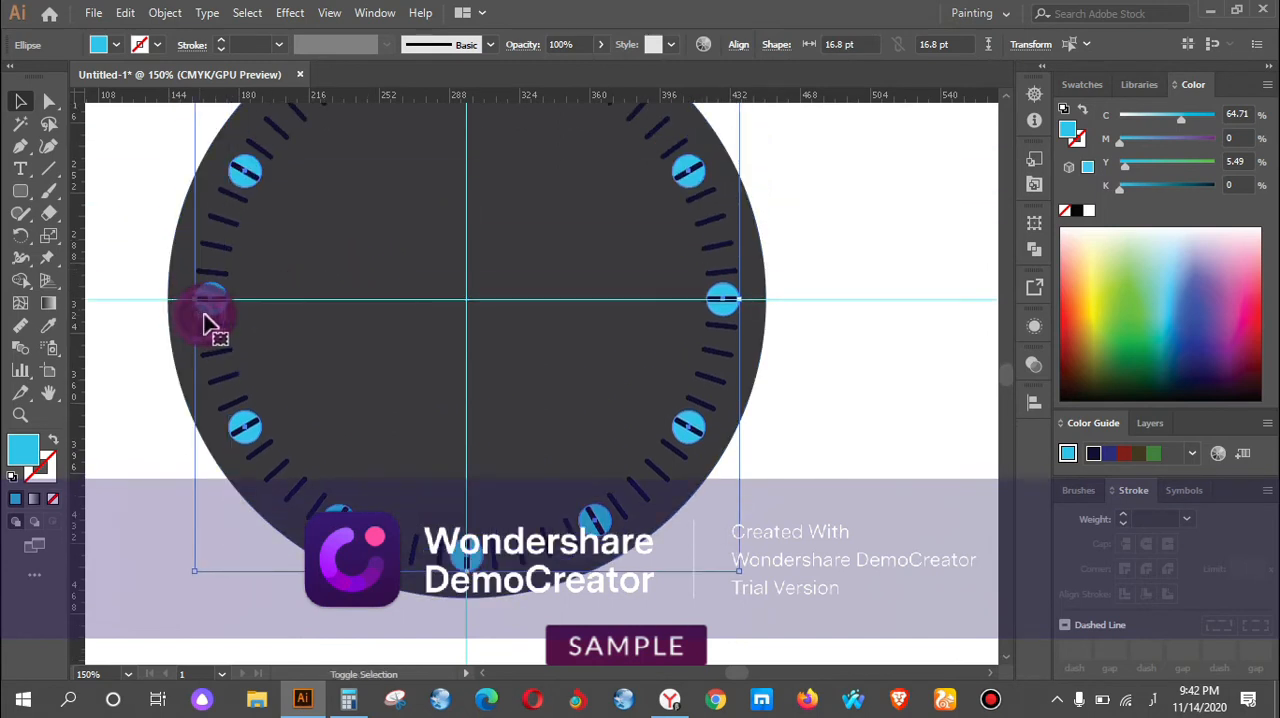
pyautogui.rightClick(712, 314)
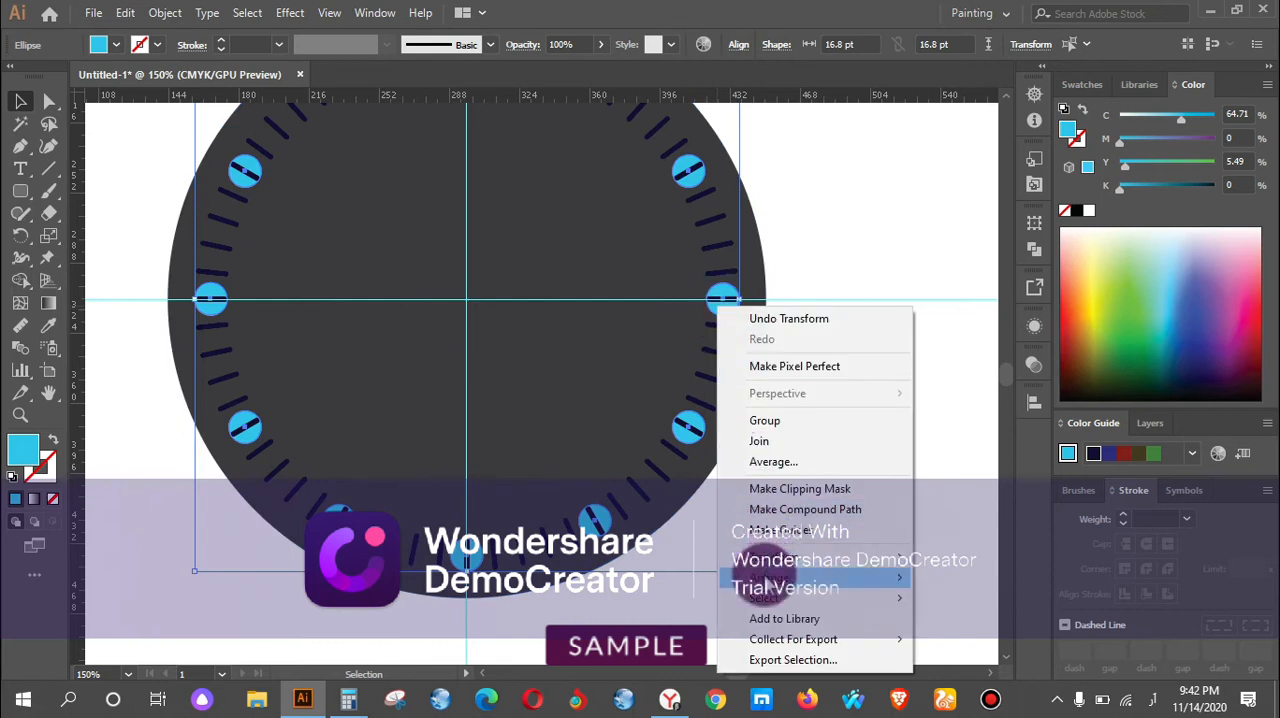
pyautogui.moveTo(888, 580)
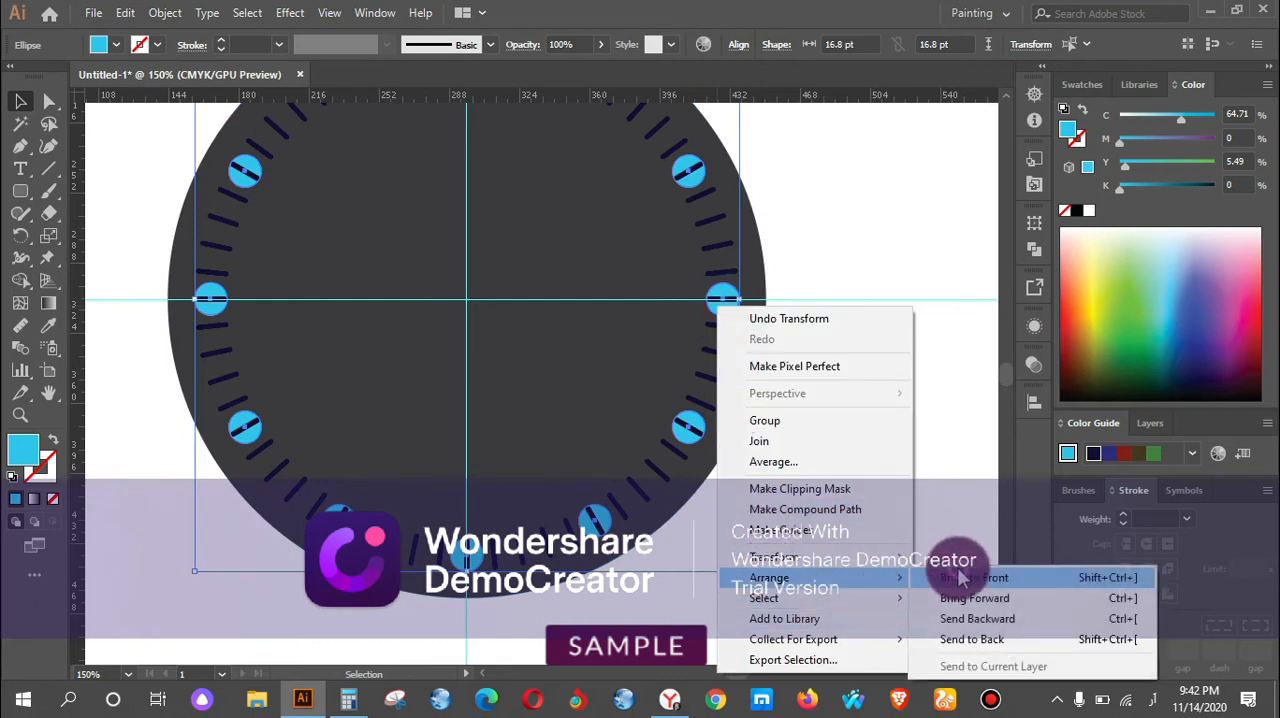
pyautogui.click(960, 578)
pyautogui.click(860, 415)
pyautogui.hotkey('ctrl', '1')
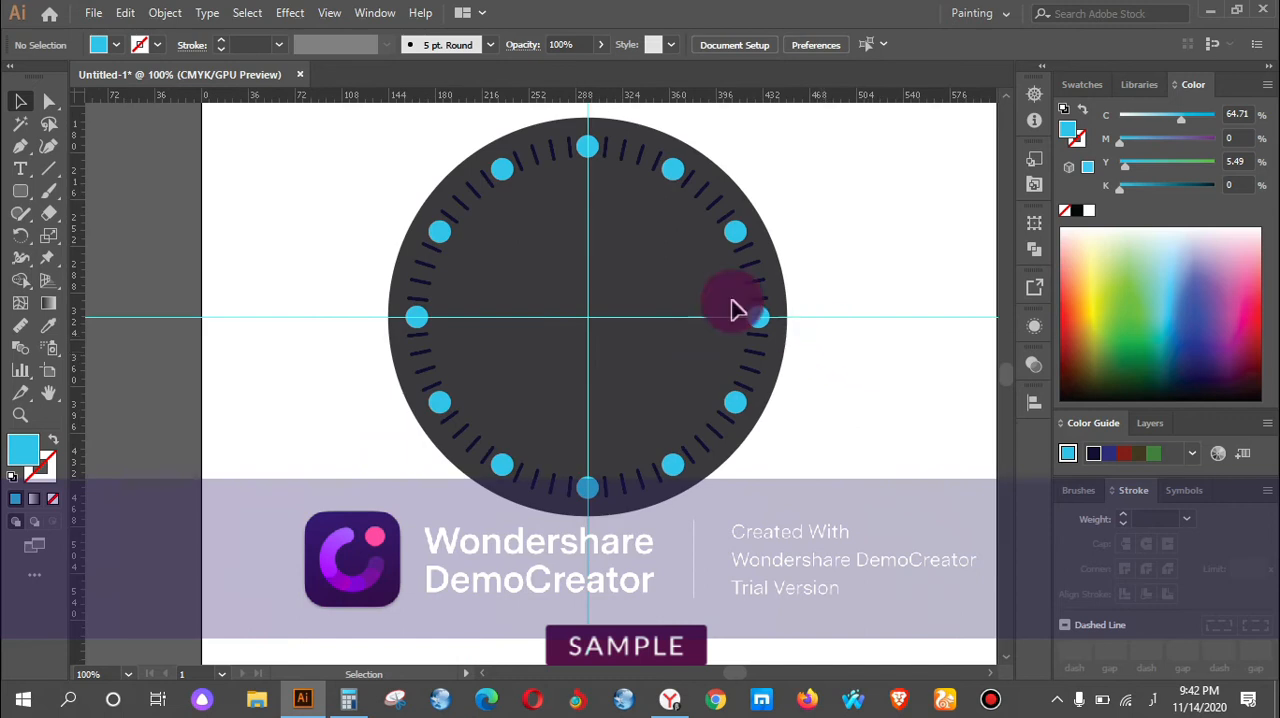
# Hide the horizontal and vertical guides crossing the dial.
pyautogui.scroll(1, 732, 302)
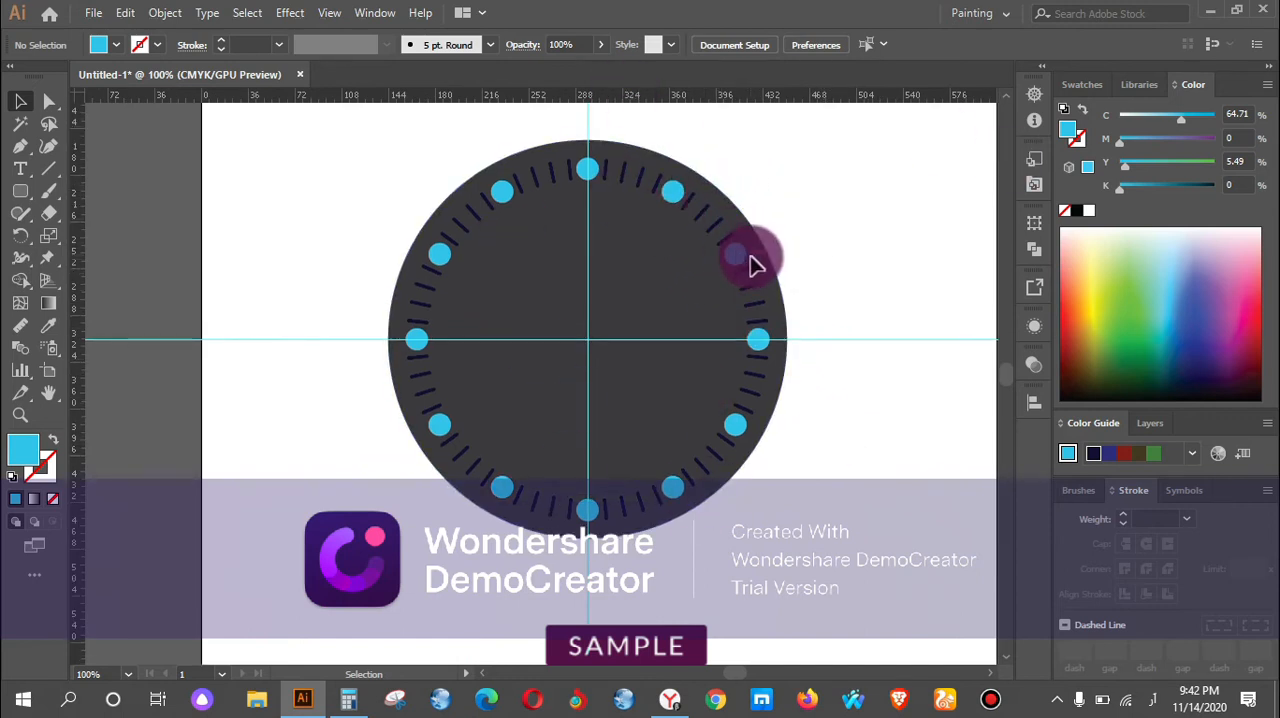
pyautogui.scroll(-1, 755, 262)
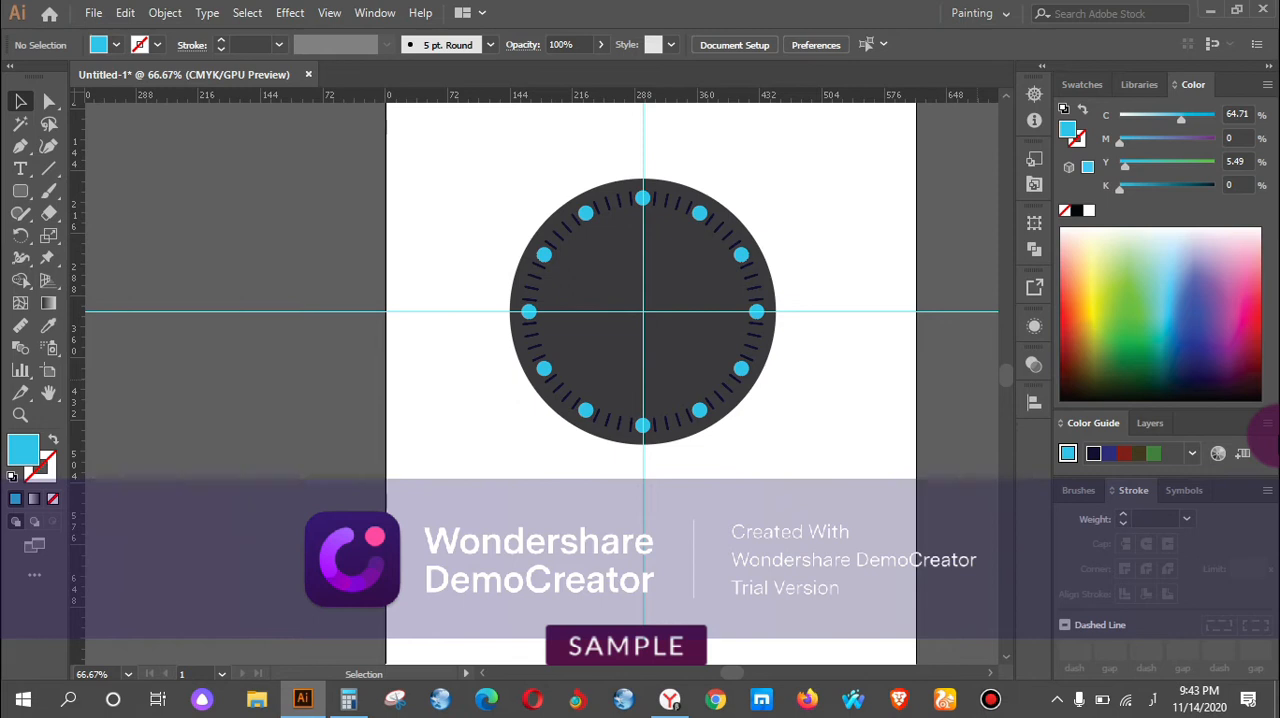
pyautogui.hotkey('ctrl', ';')
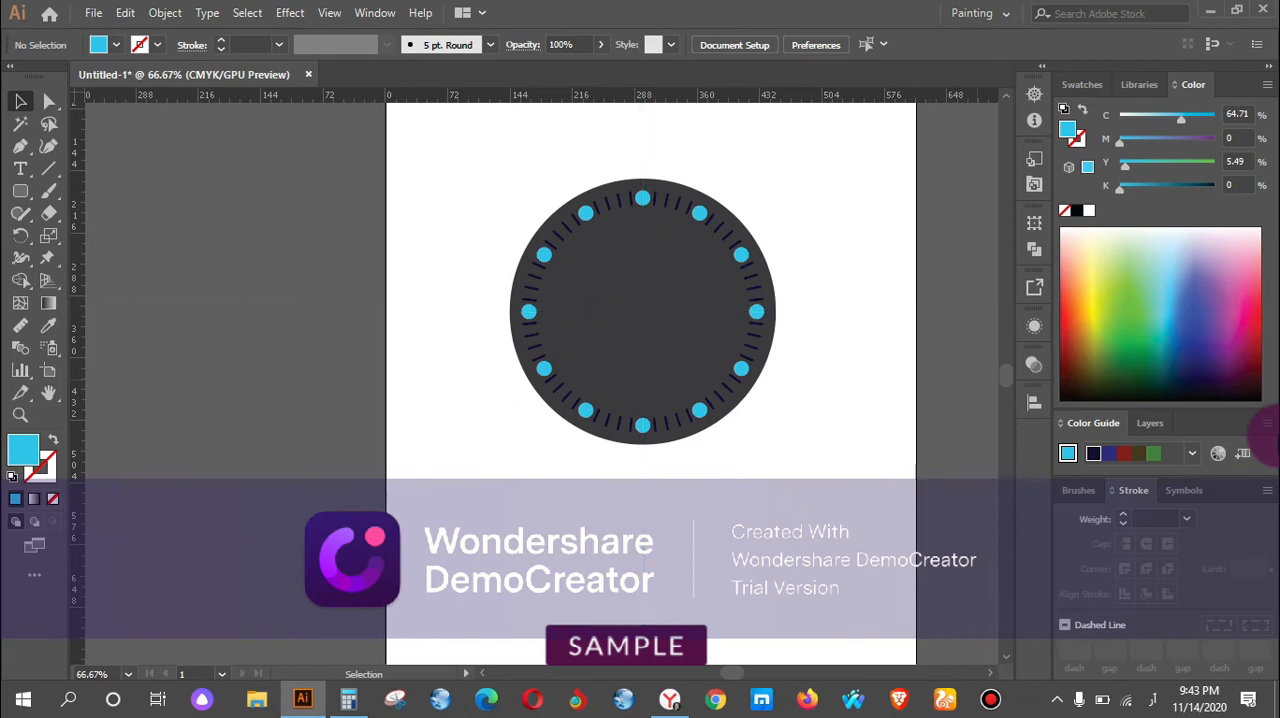
pyautogui.moveTo(849, 314); pyautogui.dragTo(757, 385)
pyautogui.moveTo(421, 229); pyautogui.dragTo(674, 522)
pyautogui.moveTo(548, 377); pyautogui.dragTo(858, 222)
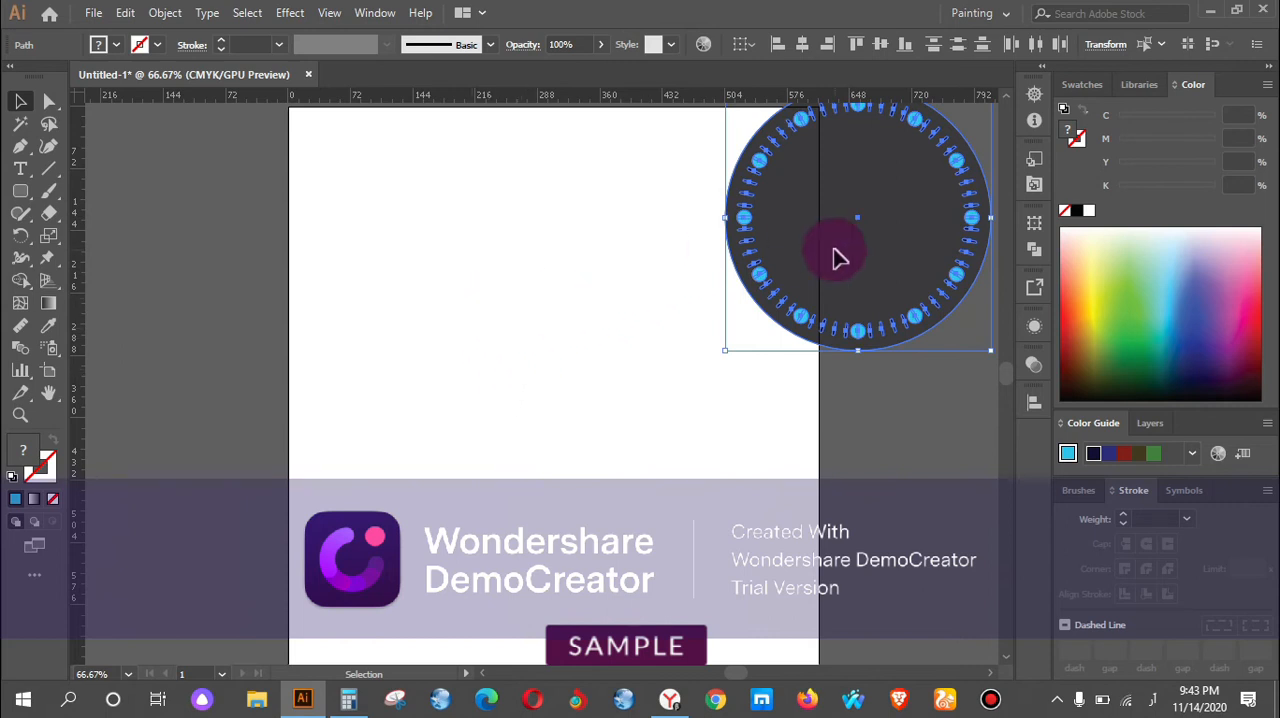
pyautogui.hotkey('ctrl', 'z')
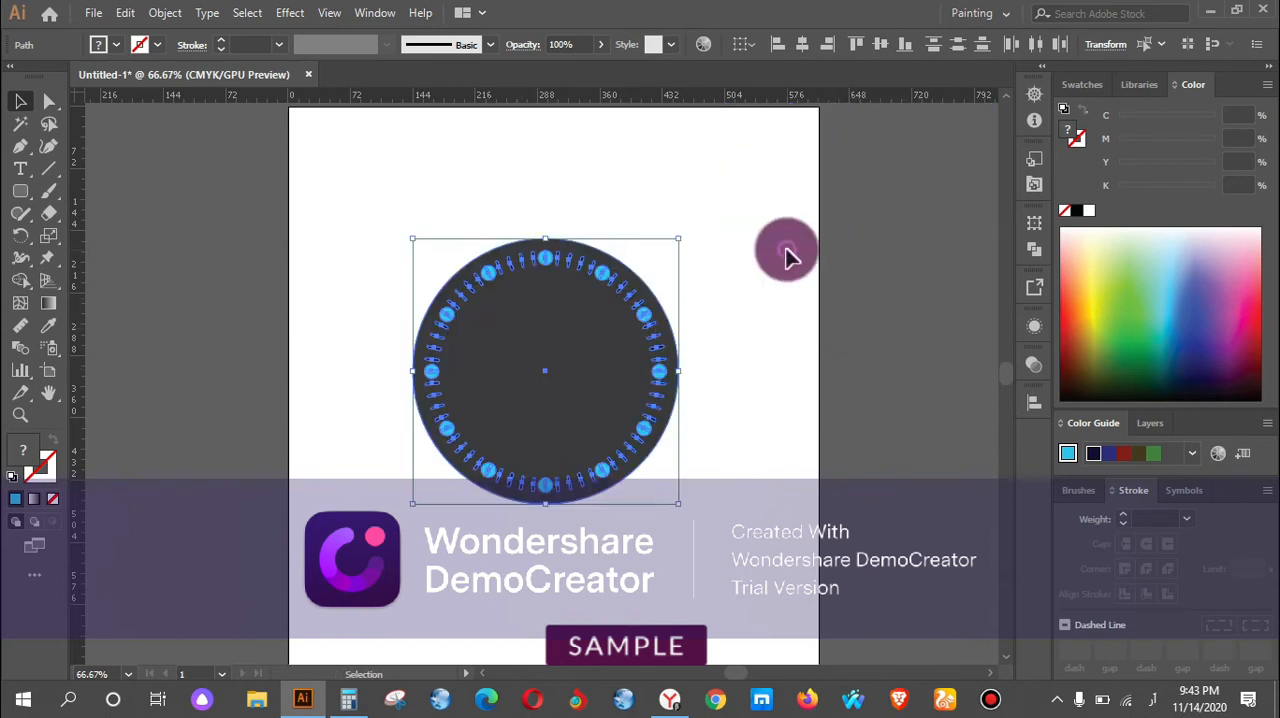
pyautogui.click(698, 312)
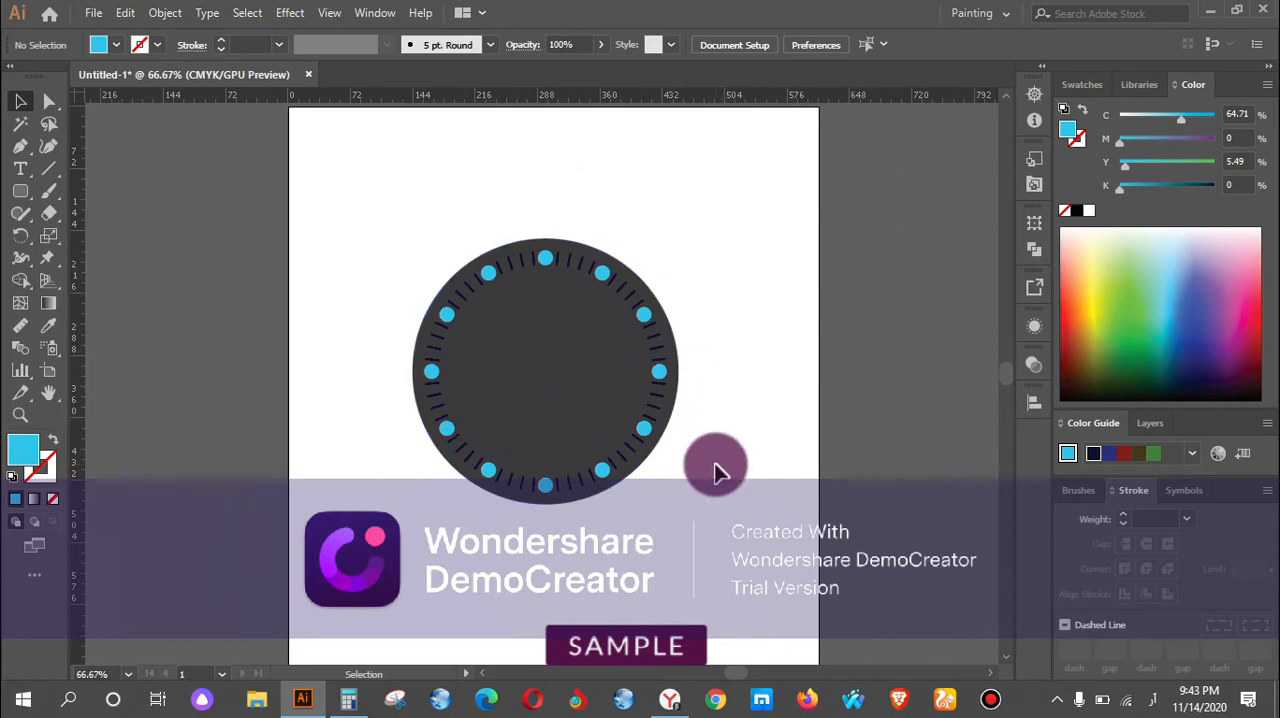
# Select the entire dial with all its markers and move it onto the artboard's right edge.
pyautogui.moveTo(455, 215); pyautogui.dragTo(689, 509)
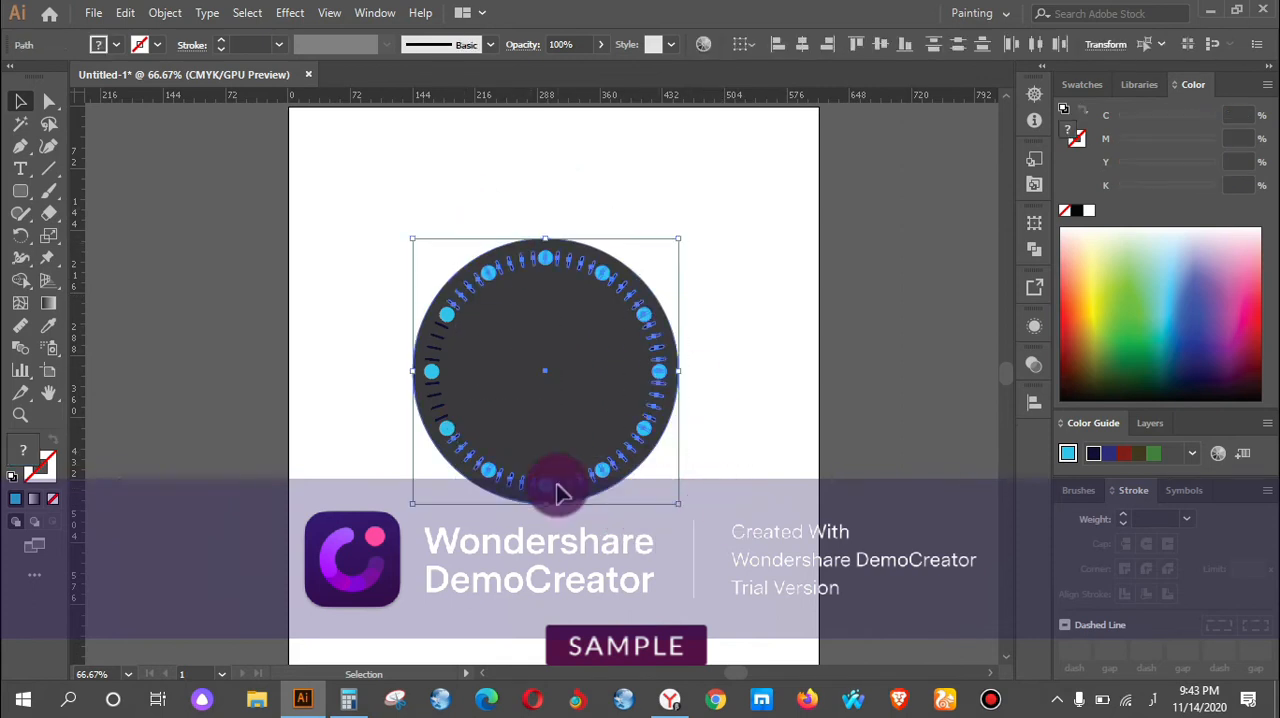
pyautogui.moveTo(388, 195); pyautogui.dragTo(816, 599)
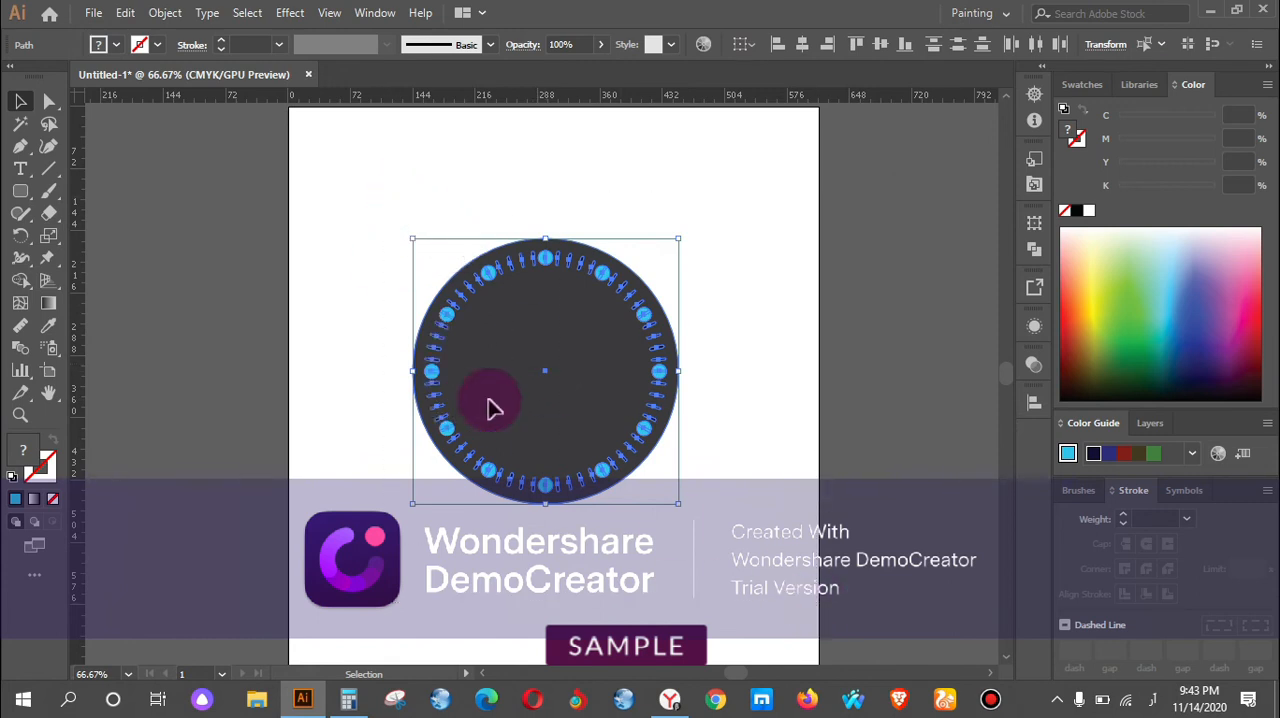
pyautogui.moveTo(548, 378); pyautogui.dragTo(821, 381)
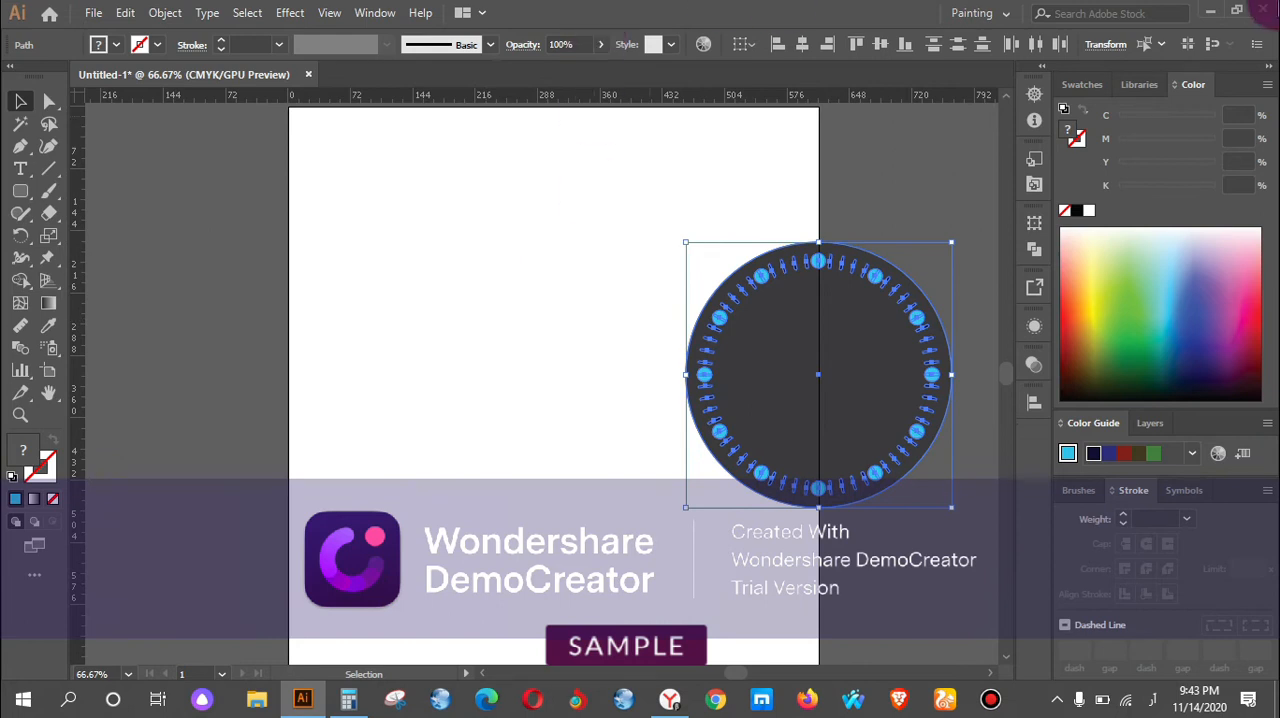
# Draw a tall, narrow vertical blue rectangle in the empty artboard area left of the dial.
pyautogui.moveTo(28, 195); pyautogui.dragTo(106, 194)
pyautogui.moveTo(391, 286); pyautogui.dragTo(412, 540)
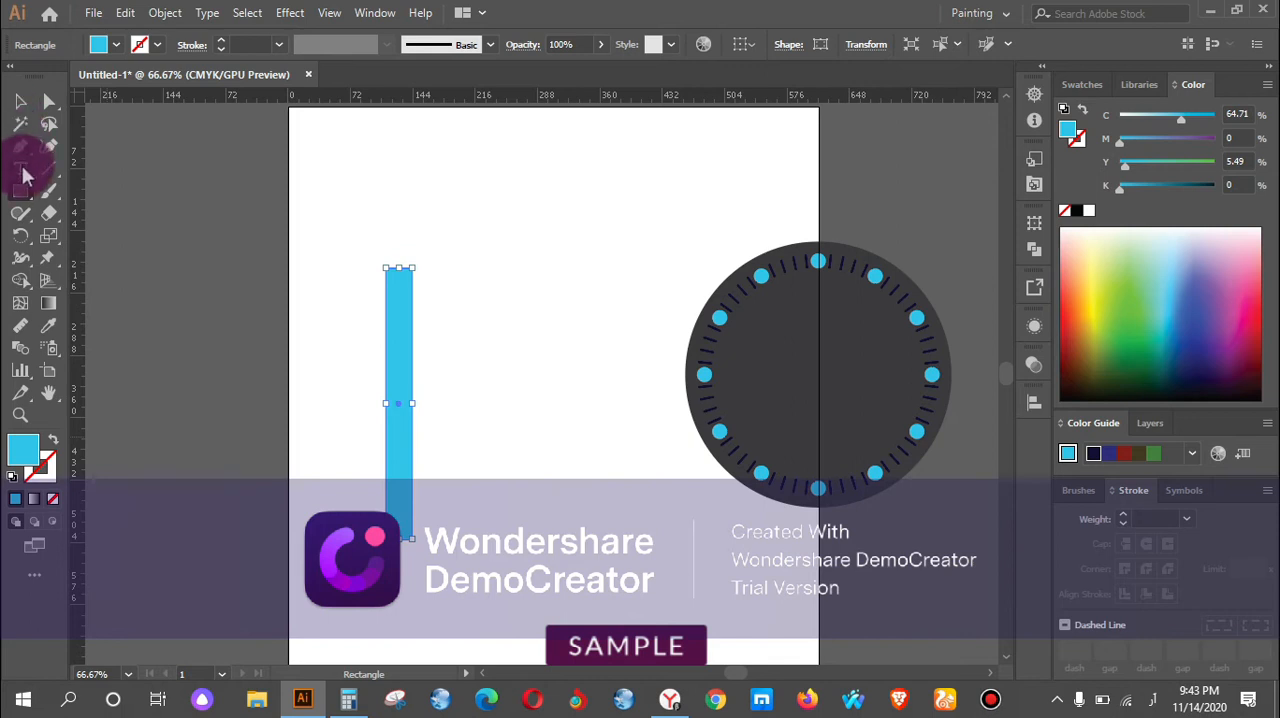
pyautogui.click(29, 107)
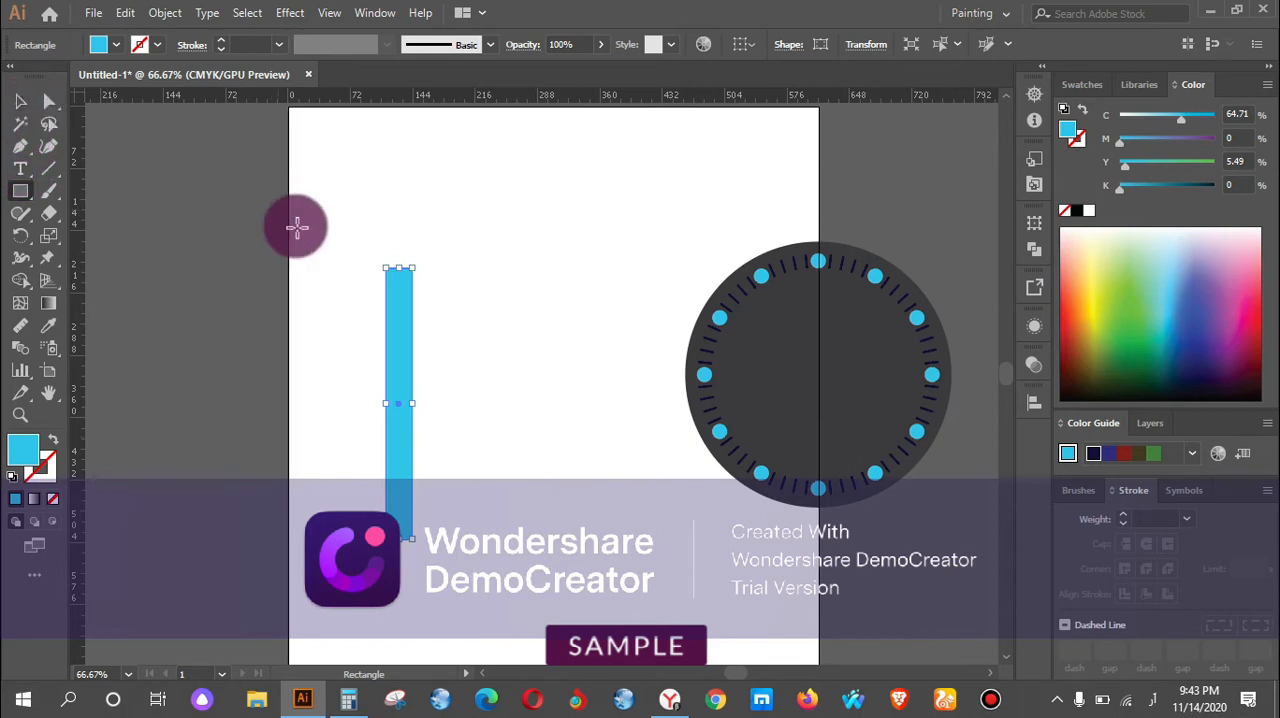
# Add an anchor point at the midpoint of the blue rectangle's top edge and pull it straight up about 32 pt into a pointed tip.
pyautogui.click(24, 145)
pyautogui.click(74, 169)
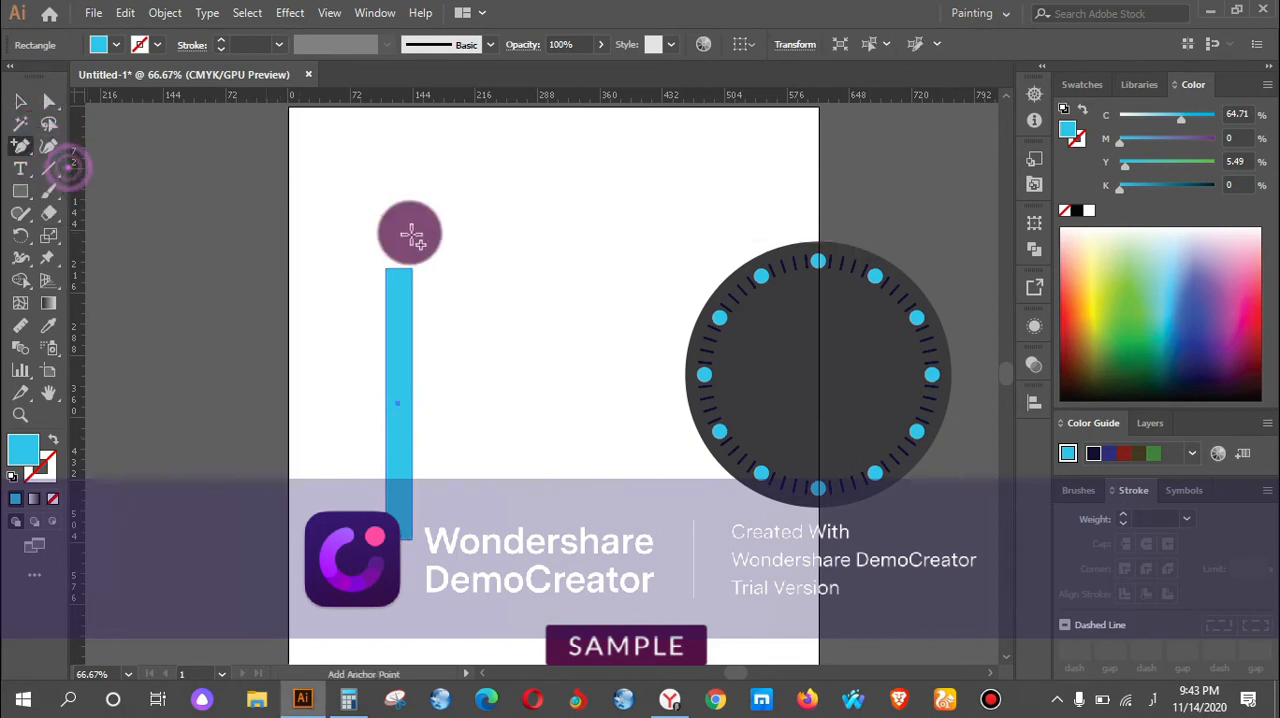
pyautogui.scroll(3, 371, 277)
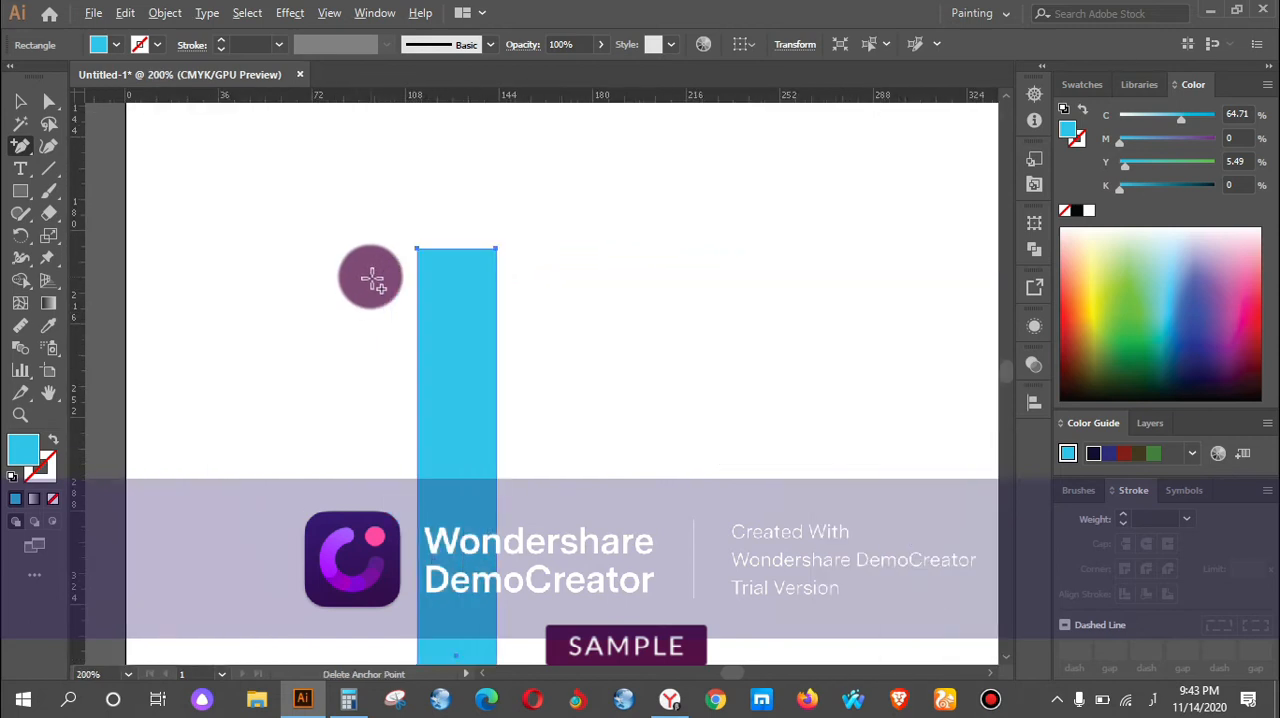
pyautogui.click(461, 247)
pyautogui.click(800, 373)
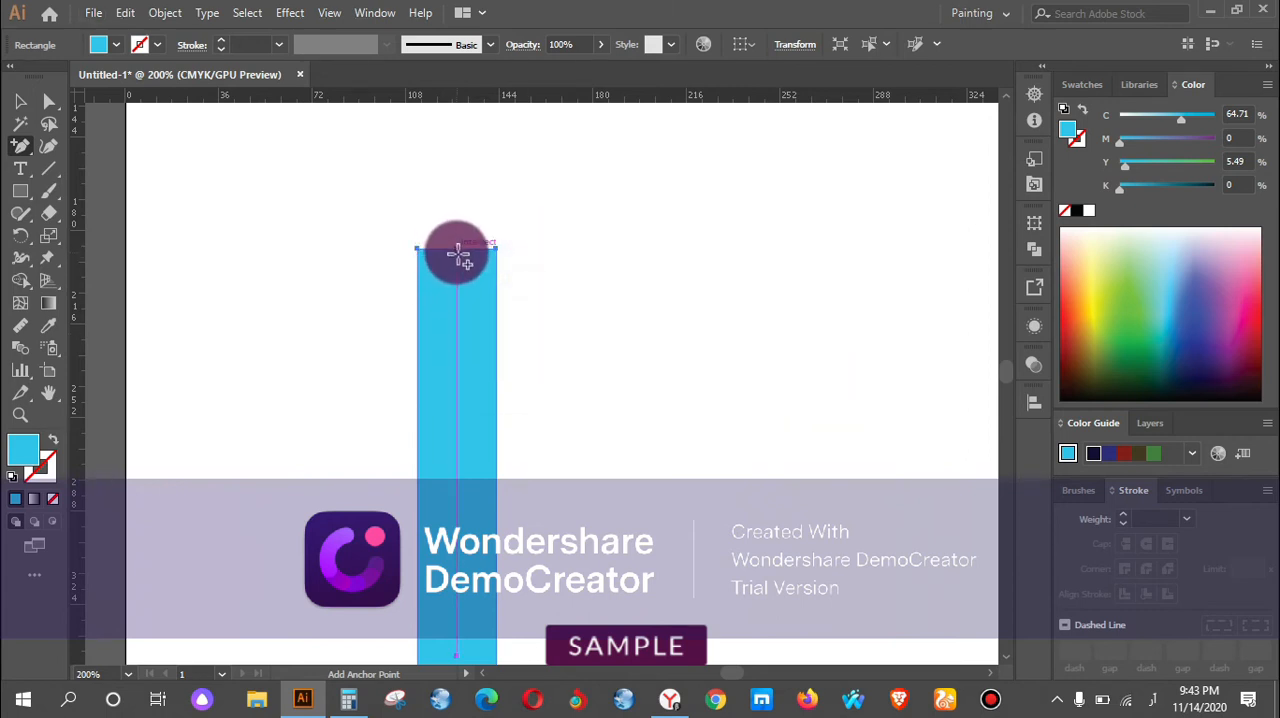
pyautogui.click(457, 250)
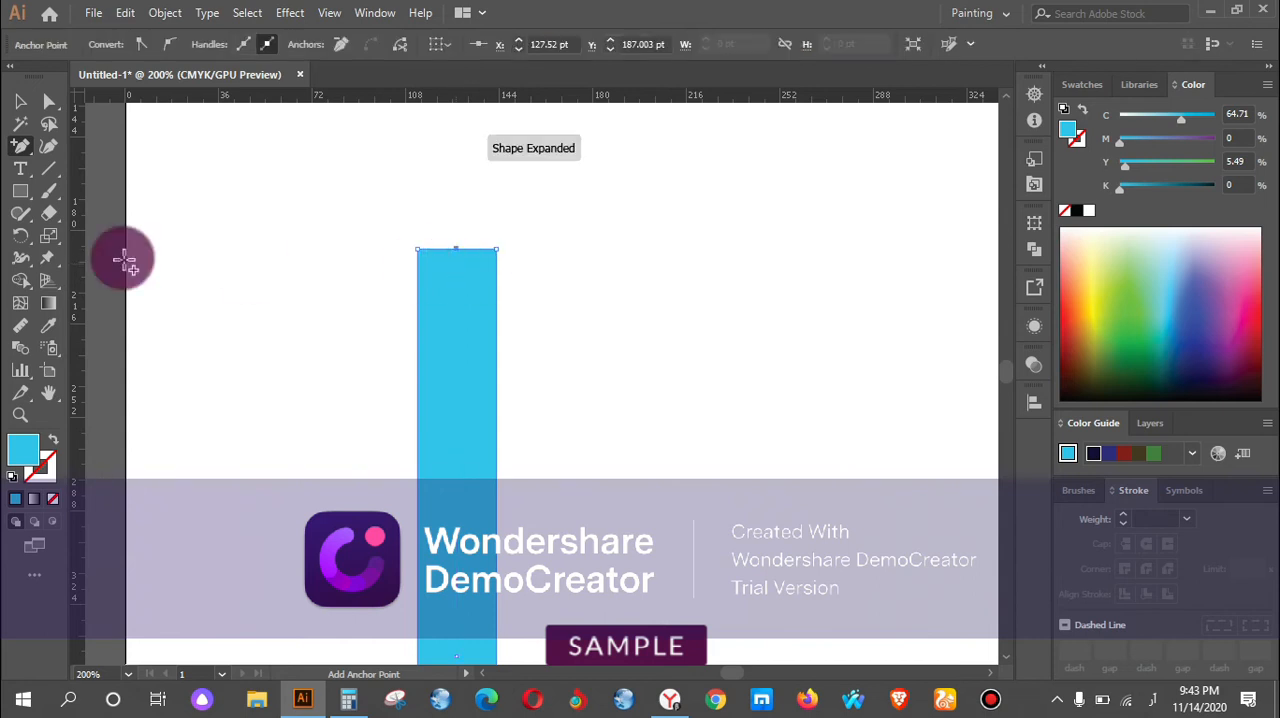
pyautogui.click(44, 110)
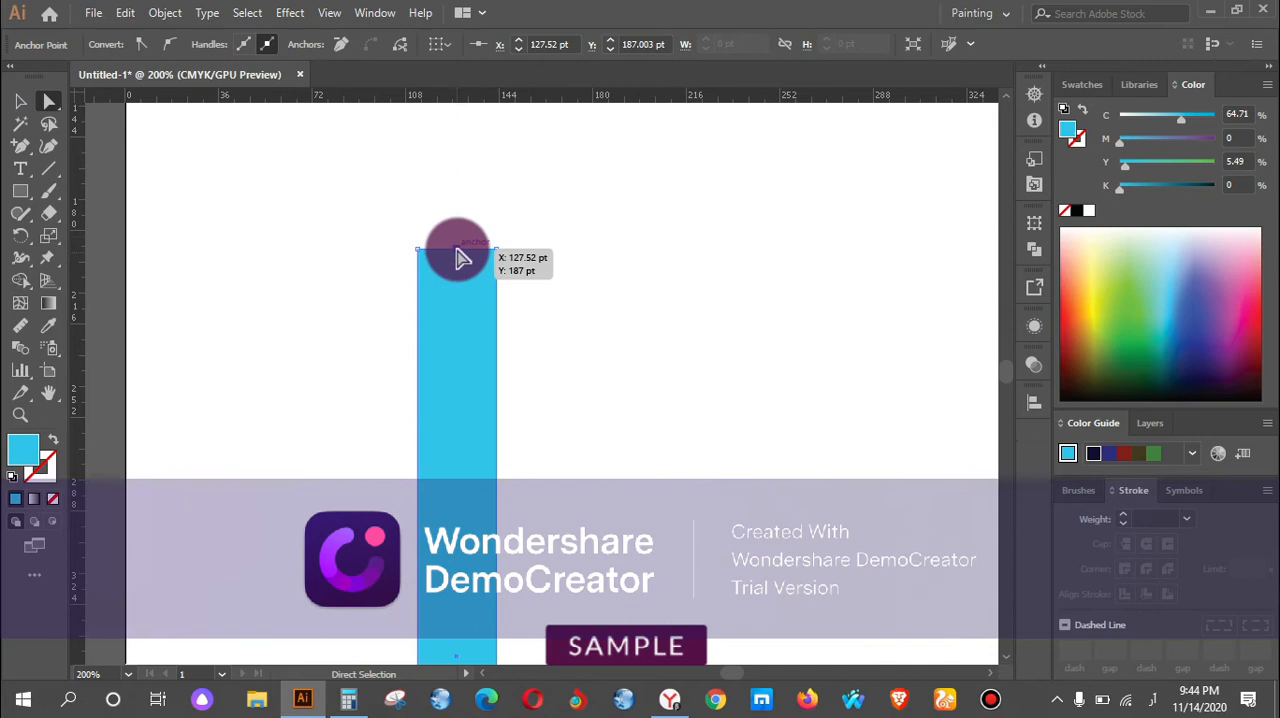
pyautogui.moveTo(455, 255); pyautogui.dragTo(455, 172)
# Add an anchor point at the midpoint of the blue shape's bottom edge, pull it straight down into a matching pointed tip, and deselect.
pyautogui.scroll(-1, 471, 244)
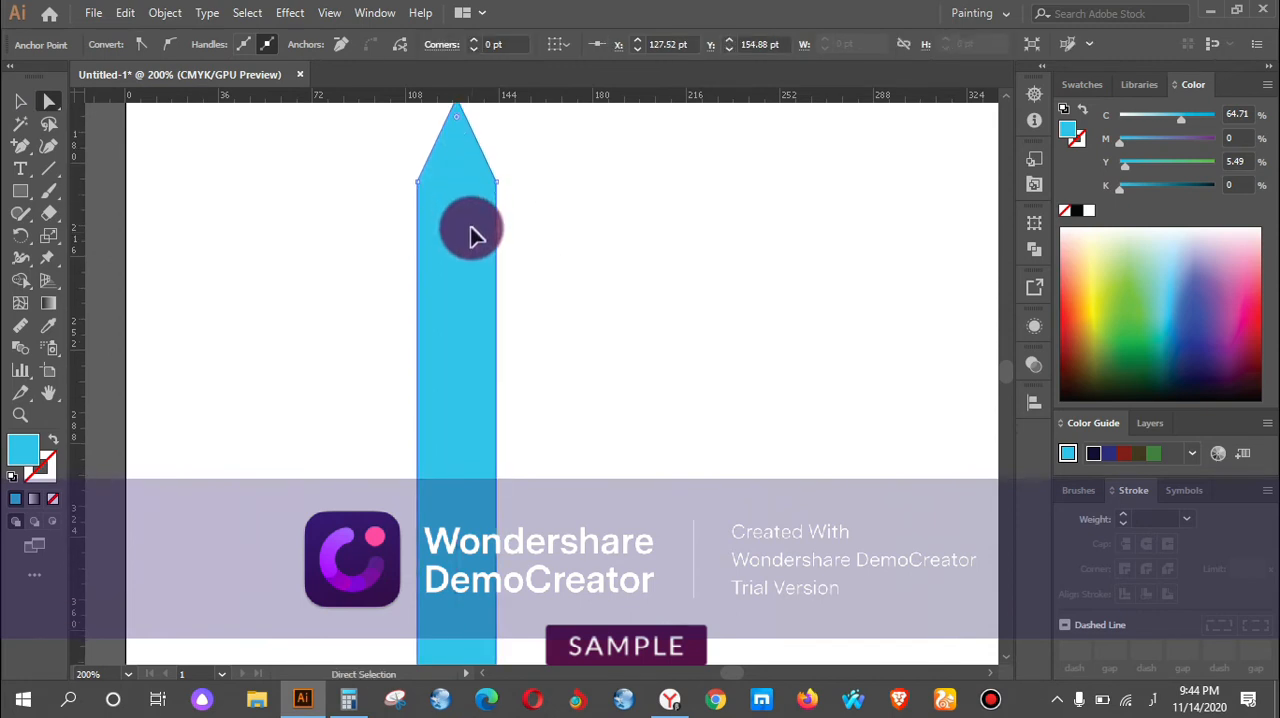
pyautogui.scroll(-3, 473, 228)
pyautogui.scroll(-1, 474, 247)
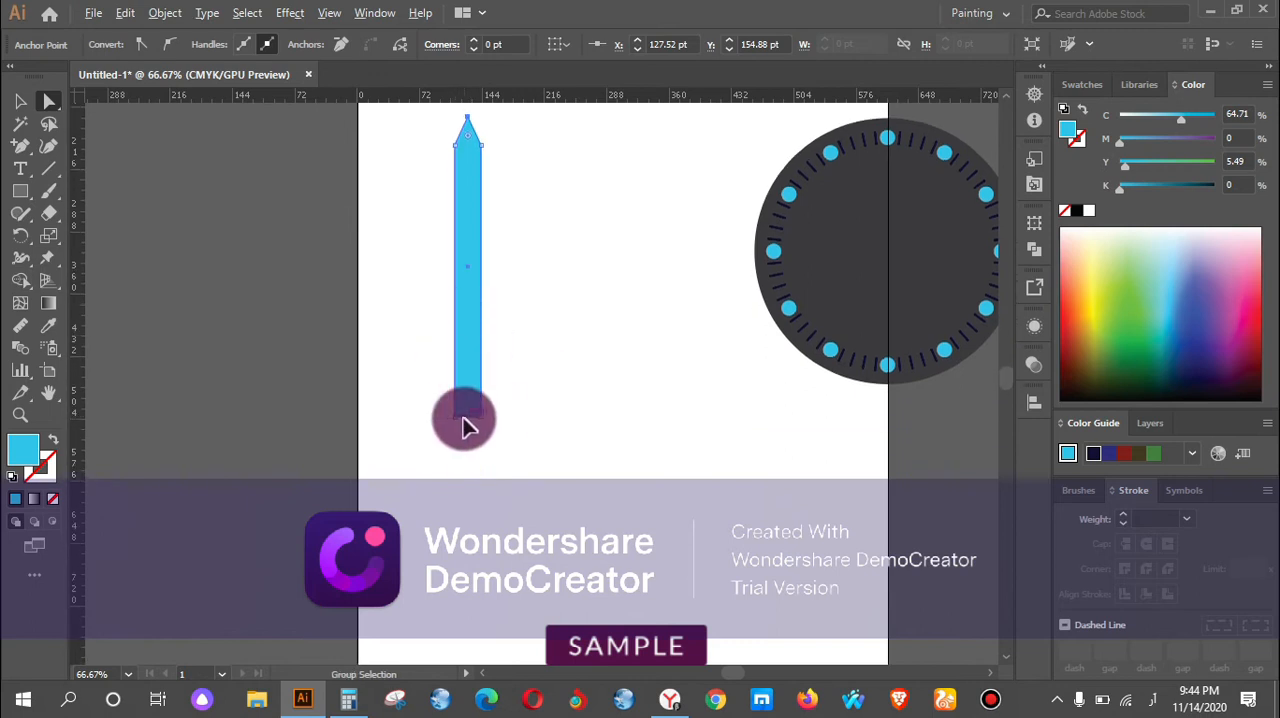
pyautogui.scroll(3, 461, 418)
pyautogui.click(24, 148)
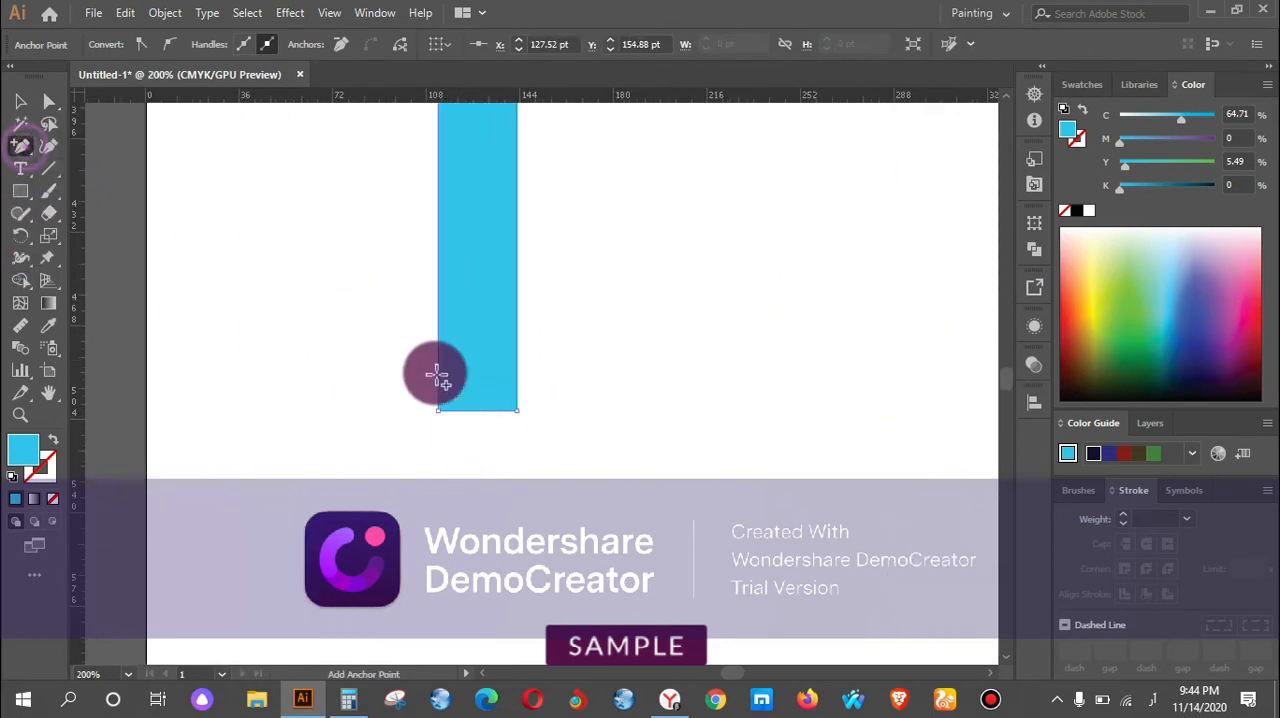
pyautogui.click(478, 410)
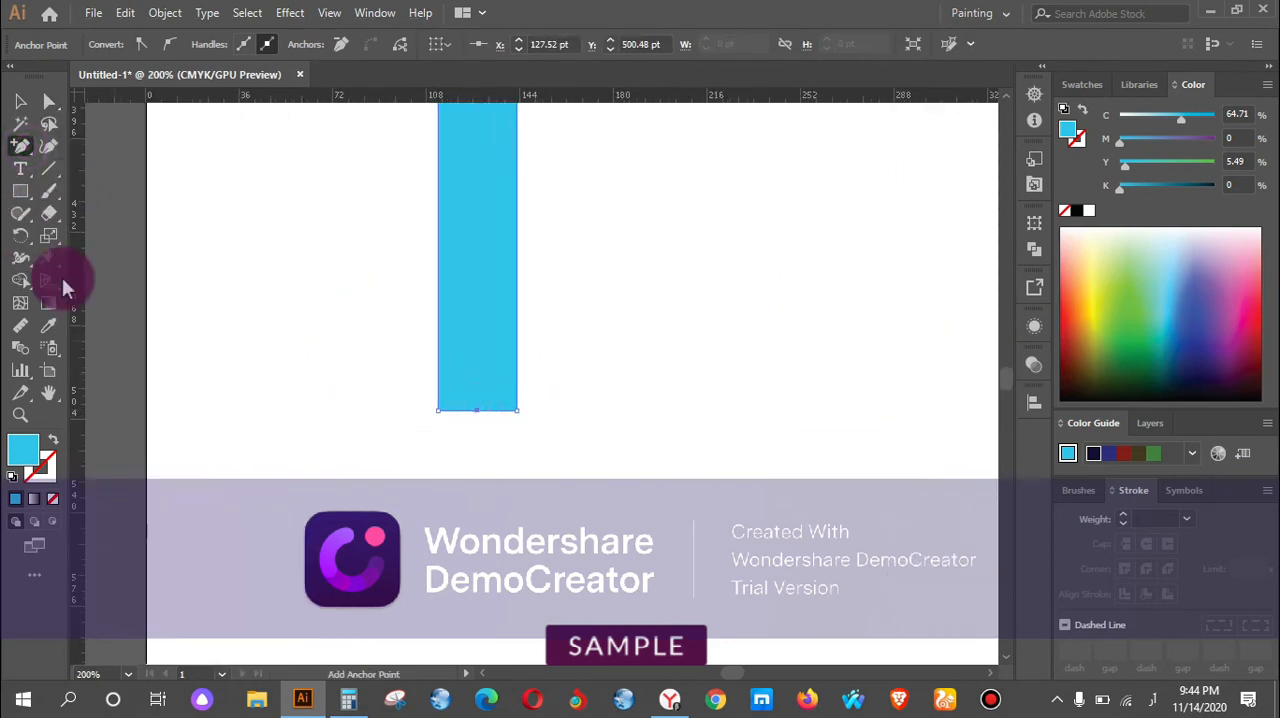
pyautogui.click(50, 124)
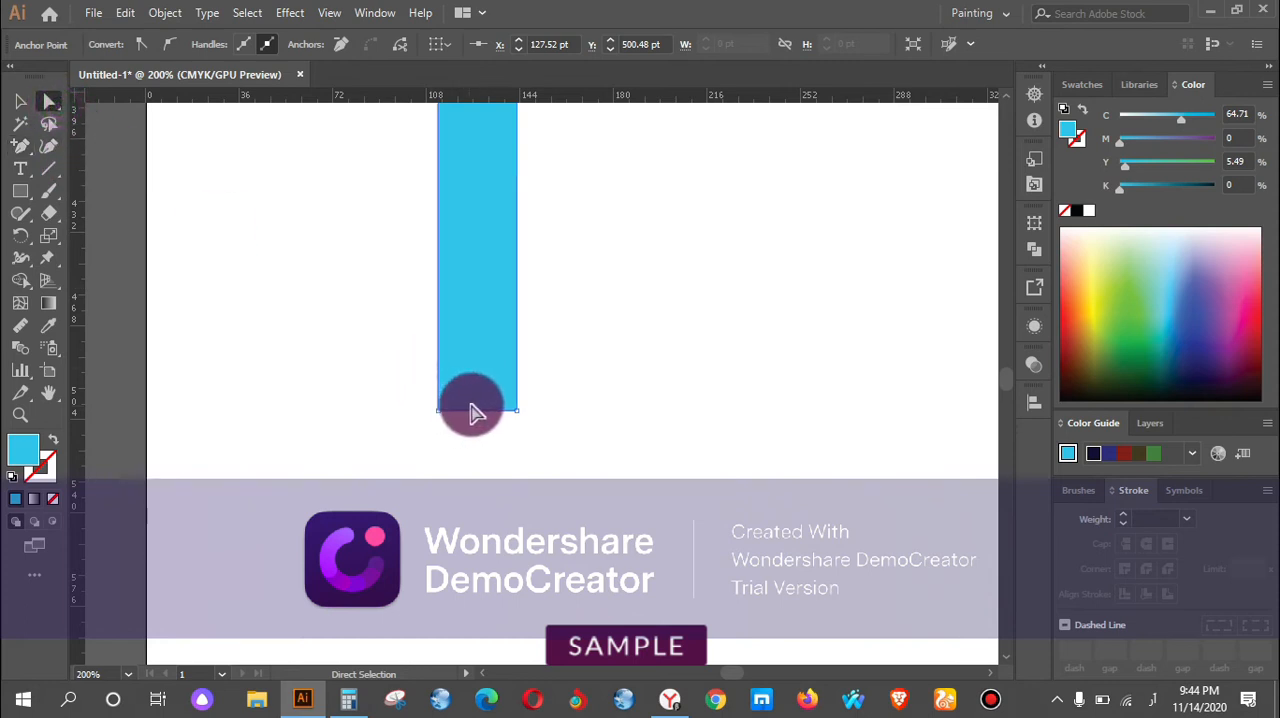
pyautogui.moveTo(477, 411); pyautogui.dragTo(478, 507)
pyautogui.click(563, 468)
# Move the two corner anchors below the blue shape's upper tip inward about 3 pt each, tapering its sides, and deselect.
pyautogui.scroll(-2, 563, 460)
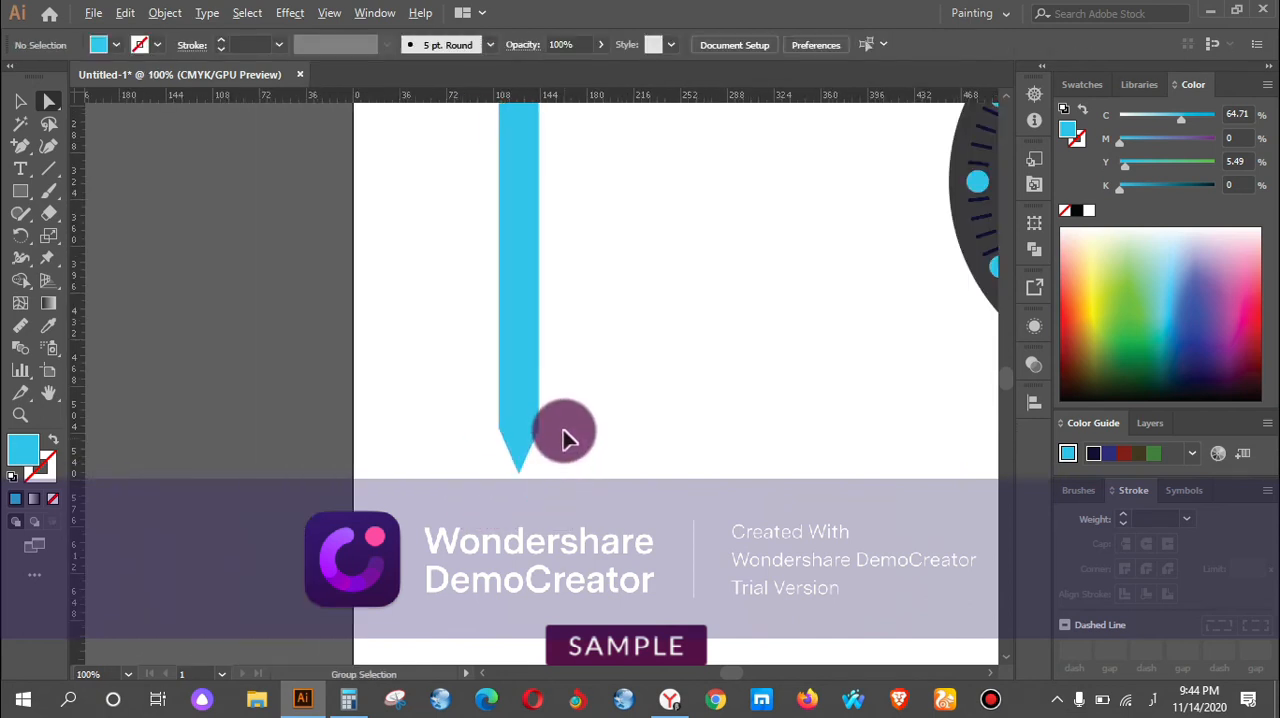
pyautogui.scroll(-1, 563, 432)
pyautogui.scroll(4, 560, 438)
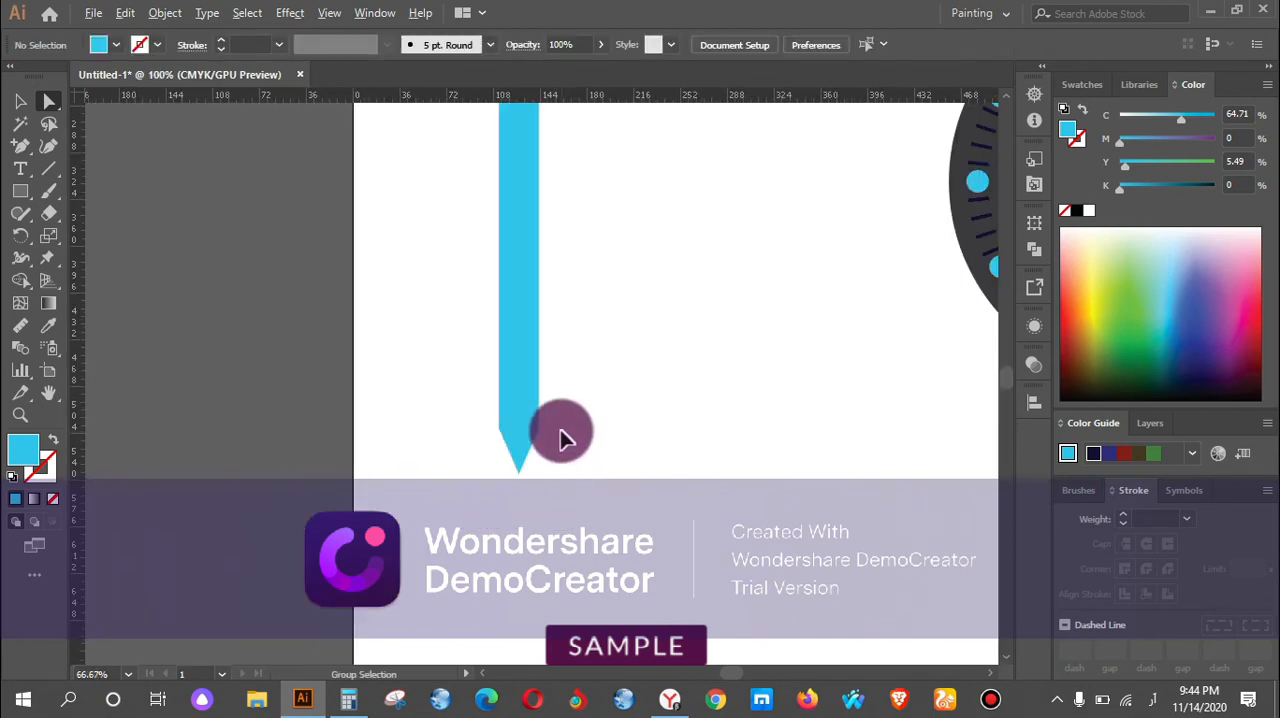
pyautogui.scroll(-4, 548, 385)
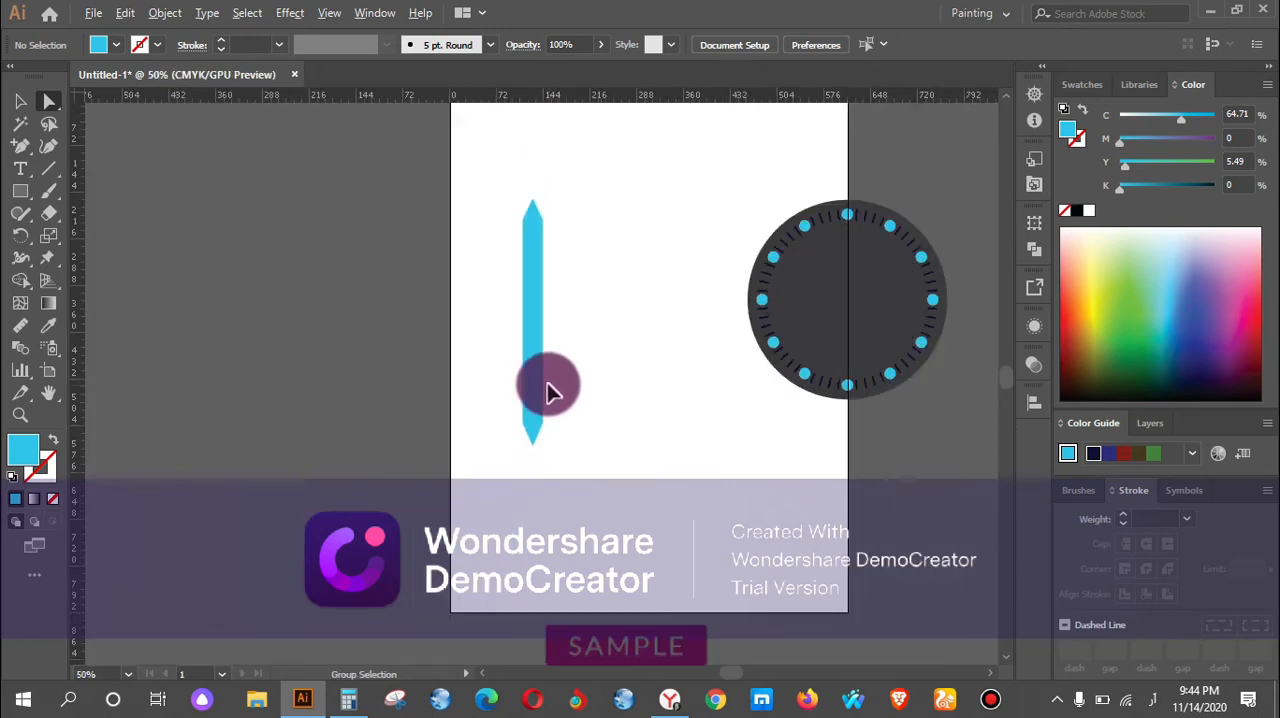
pyautogui.scroll(3, 566, 354)
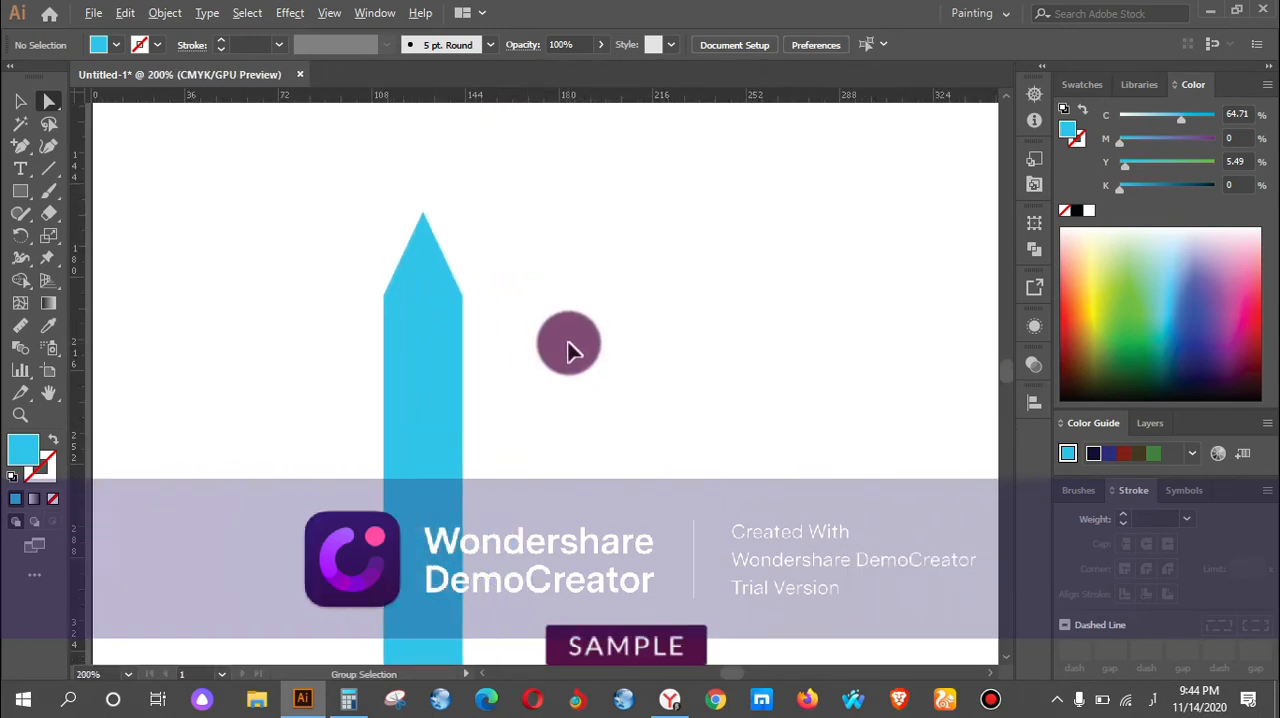
pyautogui.click(386, 296)
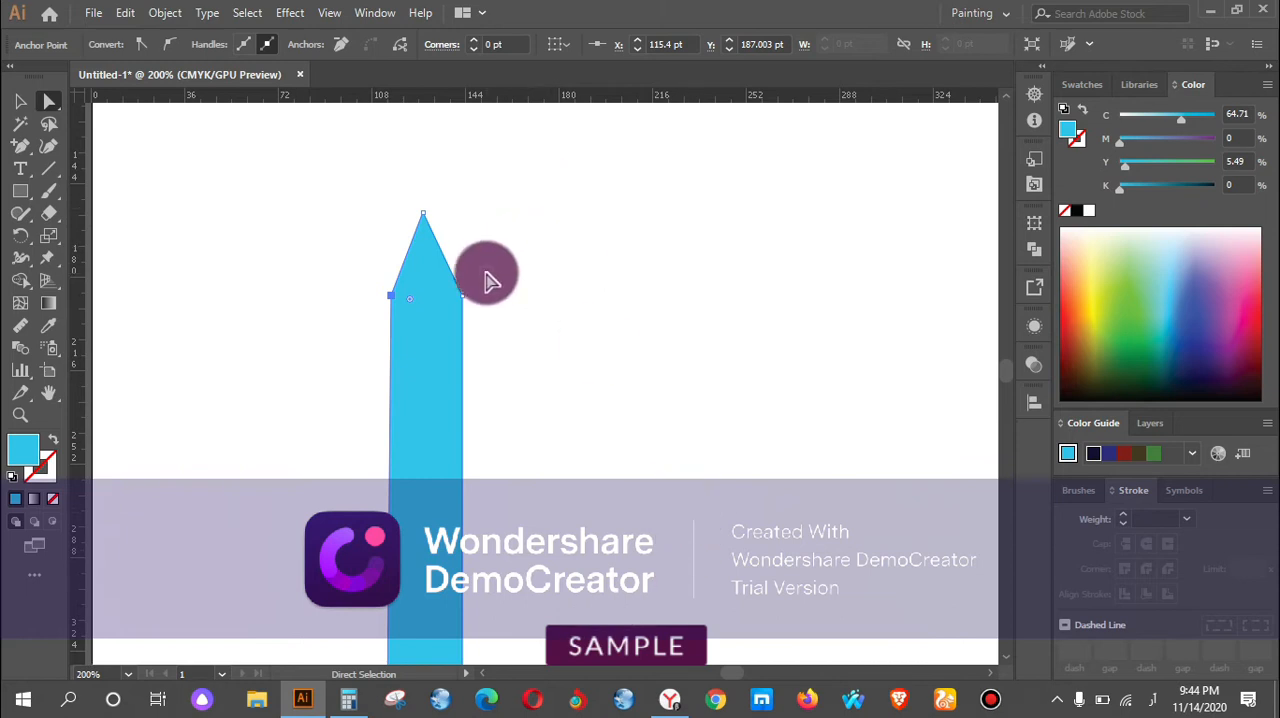
pyautogui.click(462, 296)
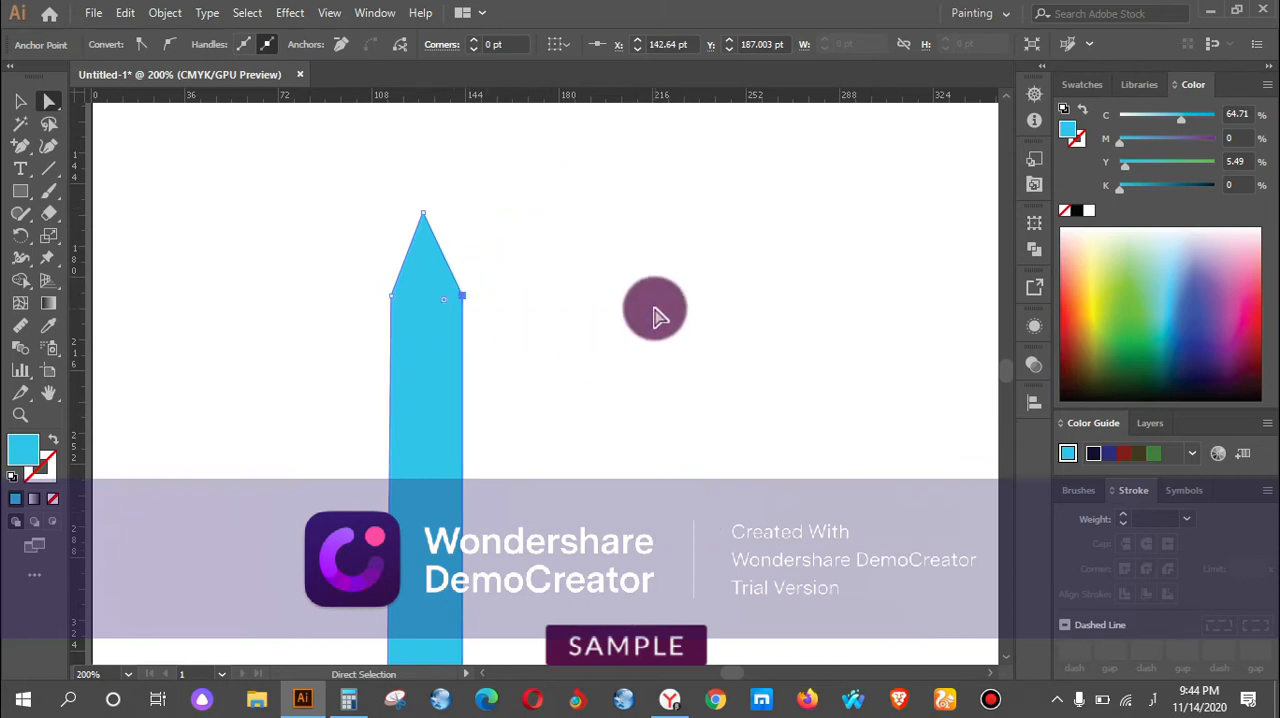
pyautogui.press('Left')
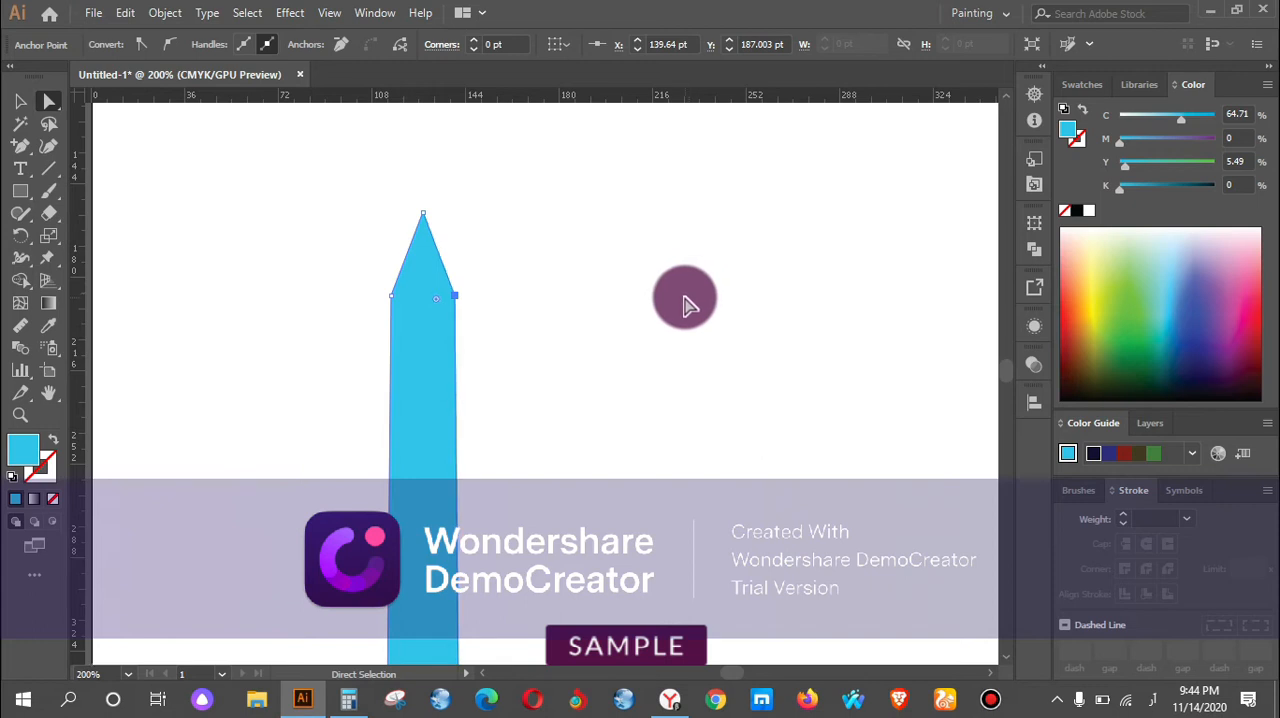
pyautogui.click(688, 305)
# Nudge both shoulder anchors under the upper tip slightly farther inward to narrow the blue shape's top end more.
pyautogui.keyDown('alt'); pyautogui.scroll(-1, 668, 325); pyautogui.keyUp('alt')
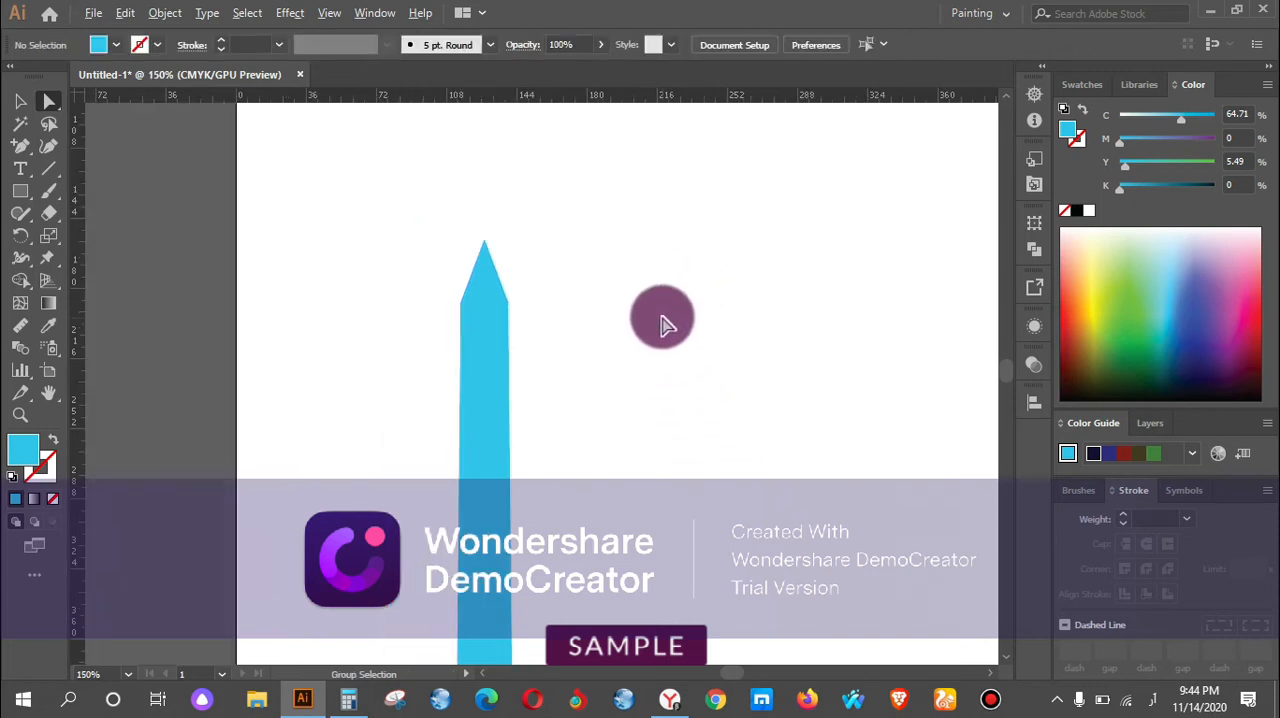
pyautogui.keyDown('alt'); pyautogui.scroll(-2, 668, 325); pyautogui.keyUp('alt')
pyautogui.scroll(2, 652, 314)
pyautogui.moveTo(377, 268); pyautogui.dragTo(420, 319)
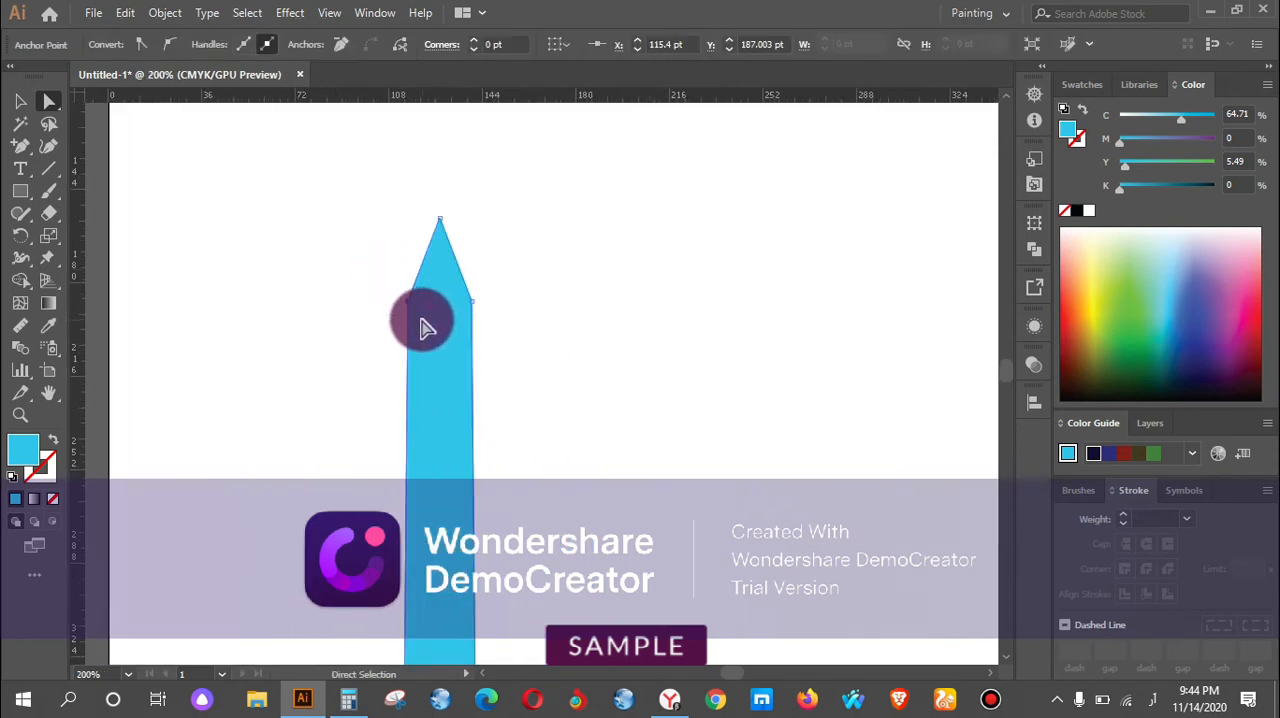
pyautogui.press('Right')
pyautogui.moveTo(523, 277); pyautogui.dragTo(464, 319)
pyautogui.press('Left')
pyautogui.press('Left')
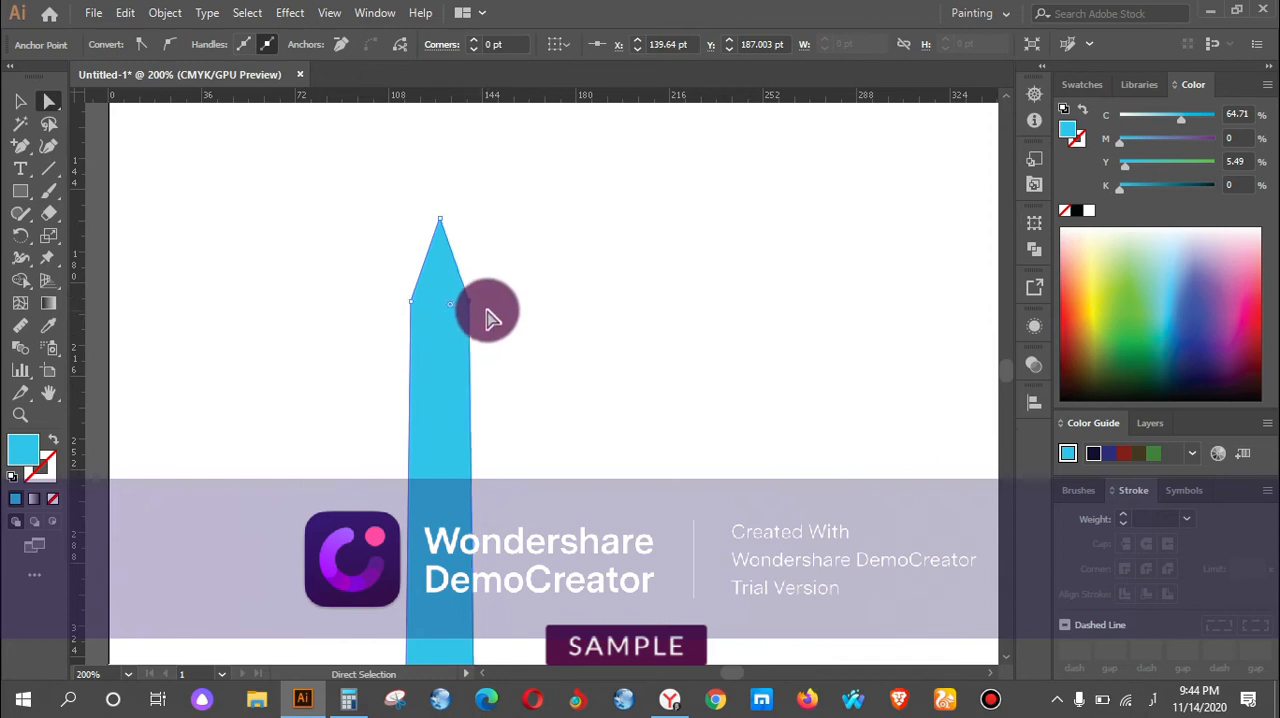
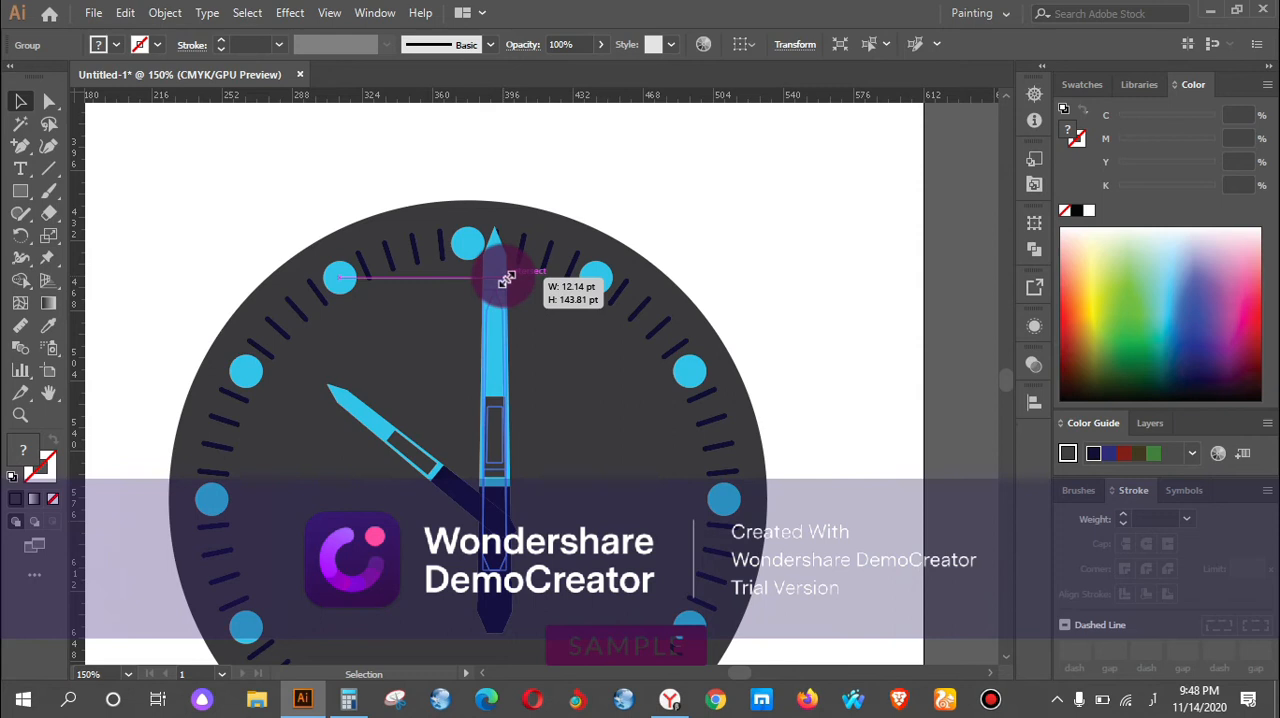
# Move the vertical hand to the middle of the clock face, pointing at the twelve o'clock circle with its dark end over the face's centre.
pyautogui.click(610, 608)
pyautogui.press('space')
pyautogui.moveTo(664, 514); pyautogui.dragTo(623, 471)
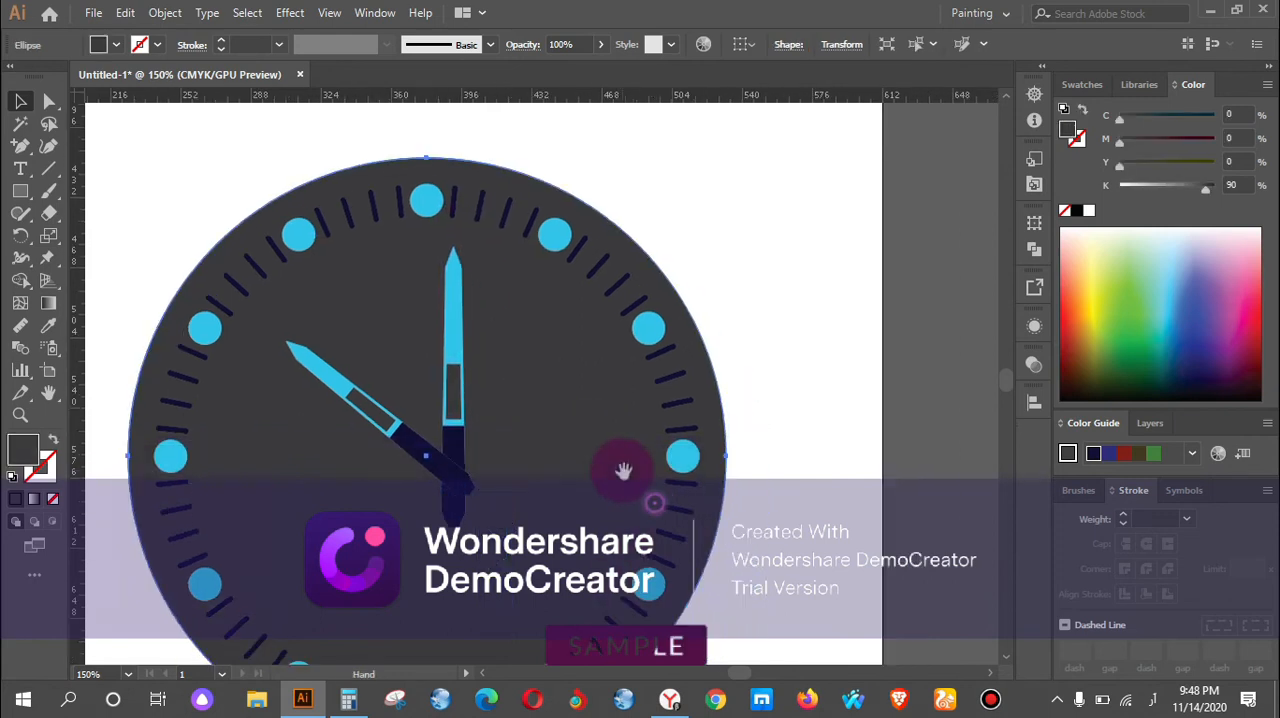
pyautogui.moveTo(455, 400); pyautogui.dragTo(428, 349)
pyautogui.click(425, 460)
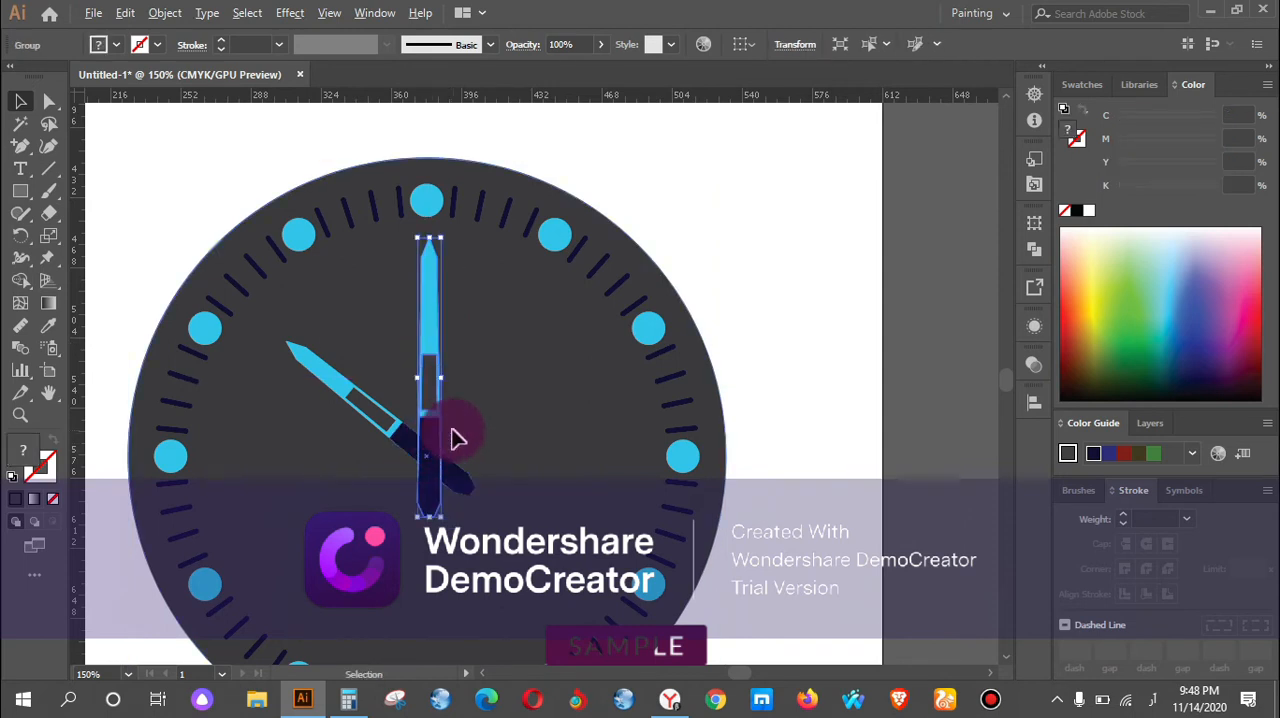
pyautogui.scroll(4, 452, 437)
pyautogui.moveTo(352, 448); pyautogui.dragTo(355, 412)
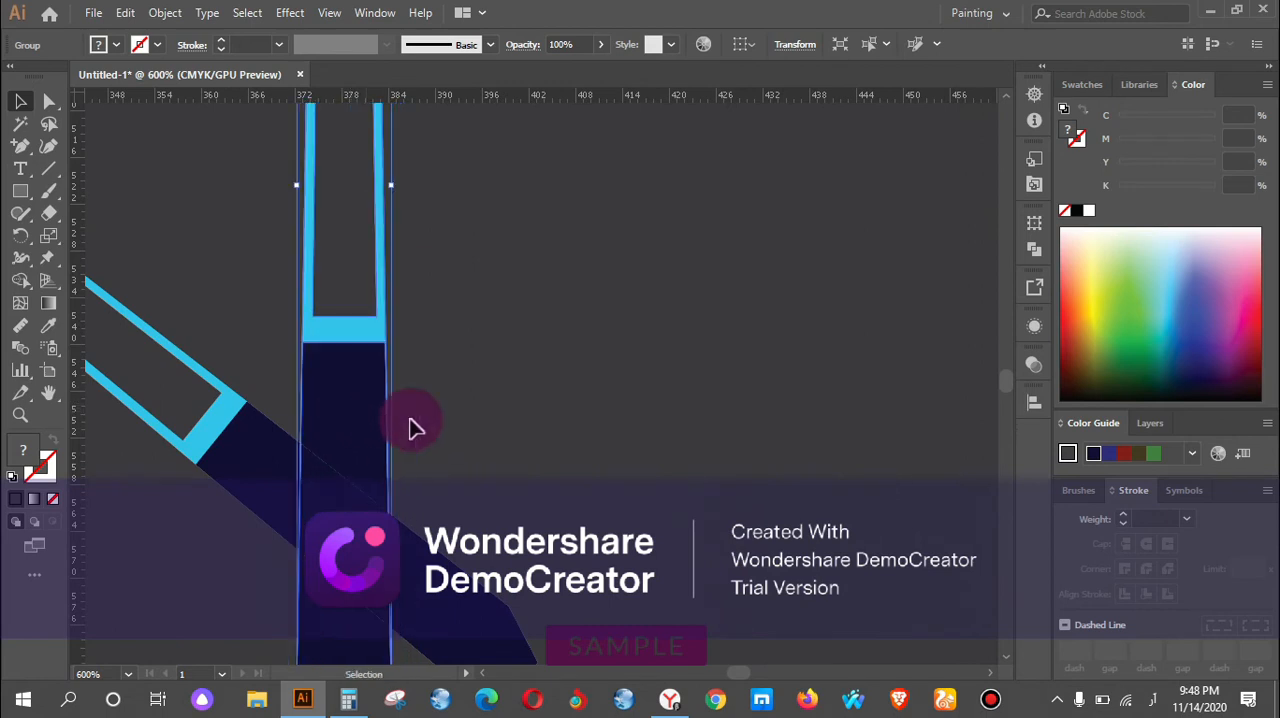
pyautogui.scroll(-1, 458, 414)
pyautogui.scroll(-3, 460, 387)
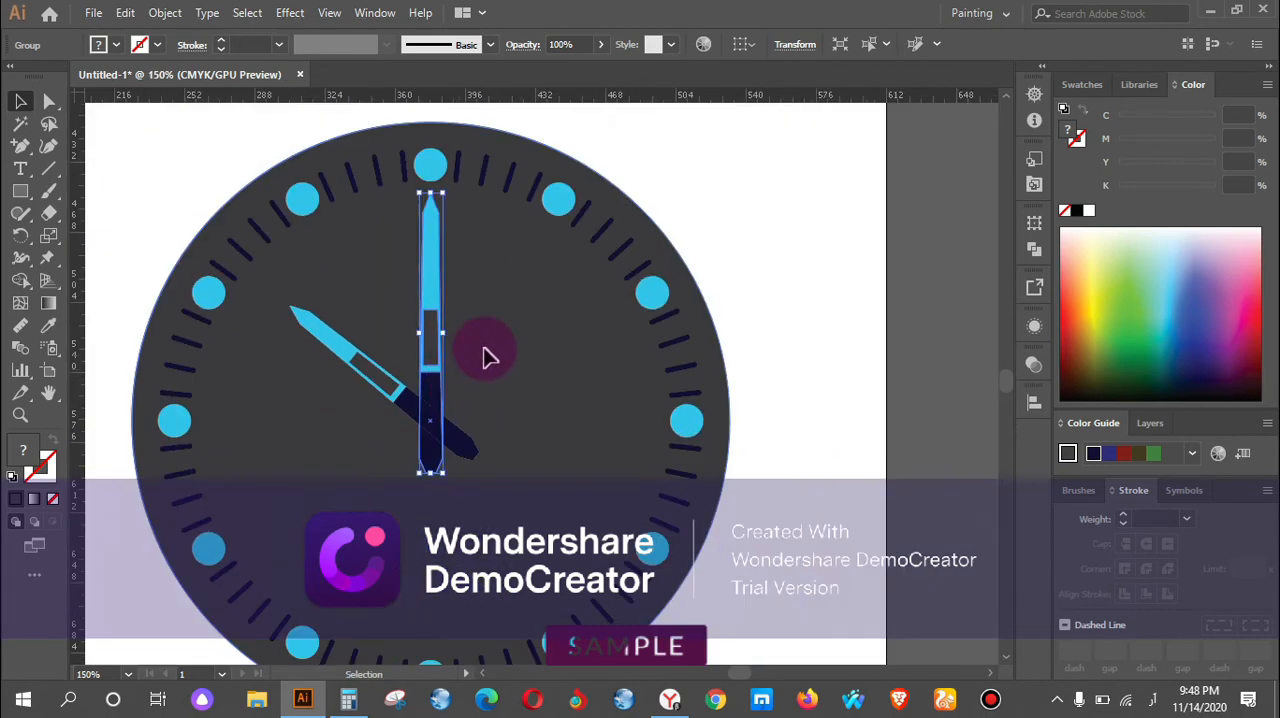
# Fine-tune the angled hand's position so its dark end crosses the vertical hand at the clock face's centre.
pyautogui.click(488, 350)
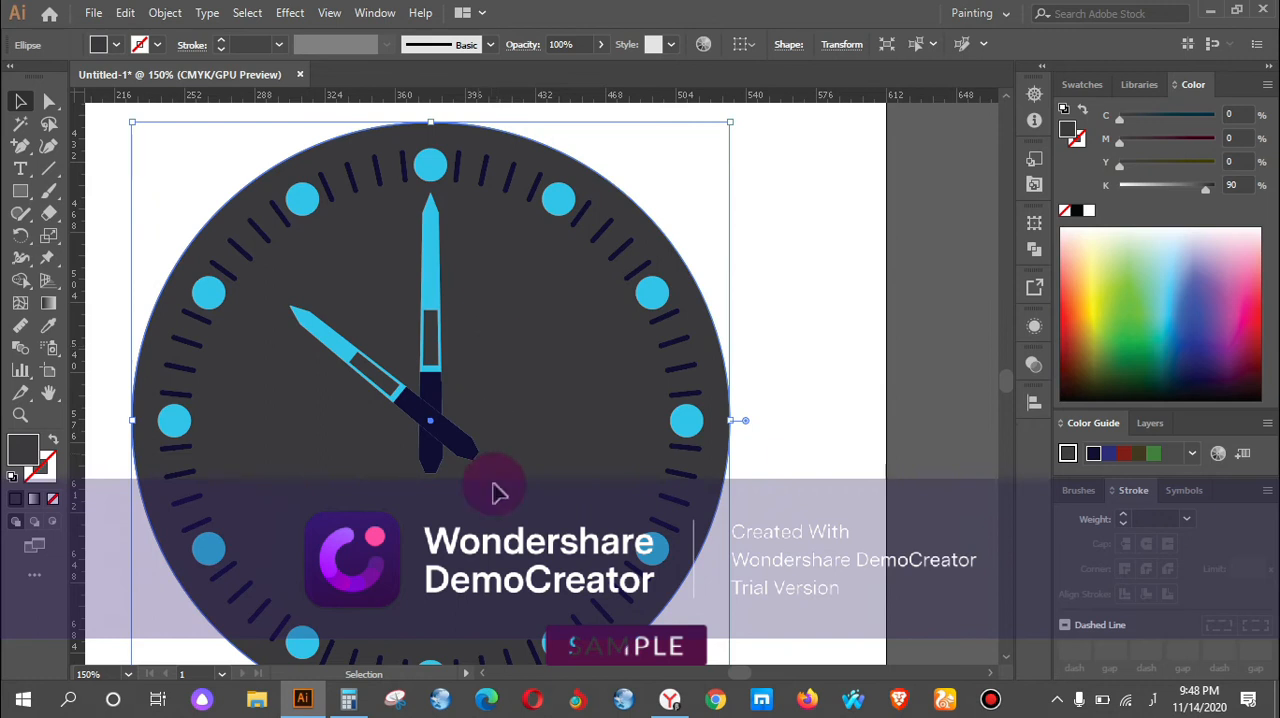
pyautogui.moveTo(464, 445); pyautogui.dragTo(380, 430)
pyautogui.scroll(3, 466, 440)
pyautogui.click(503, 379)
pyautogui.click(450, 362)
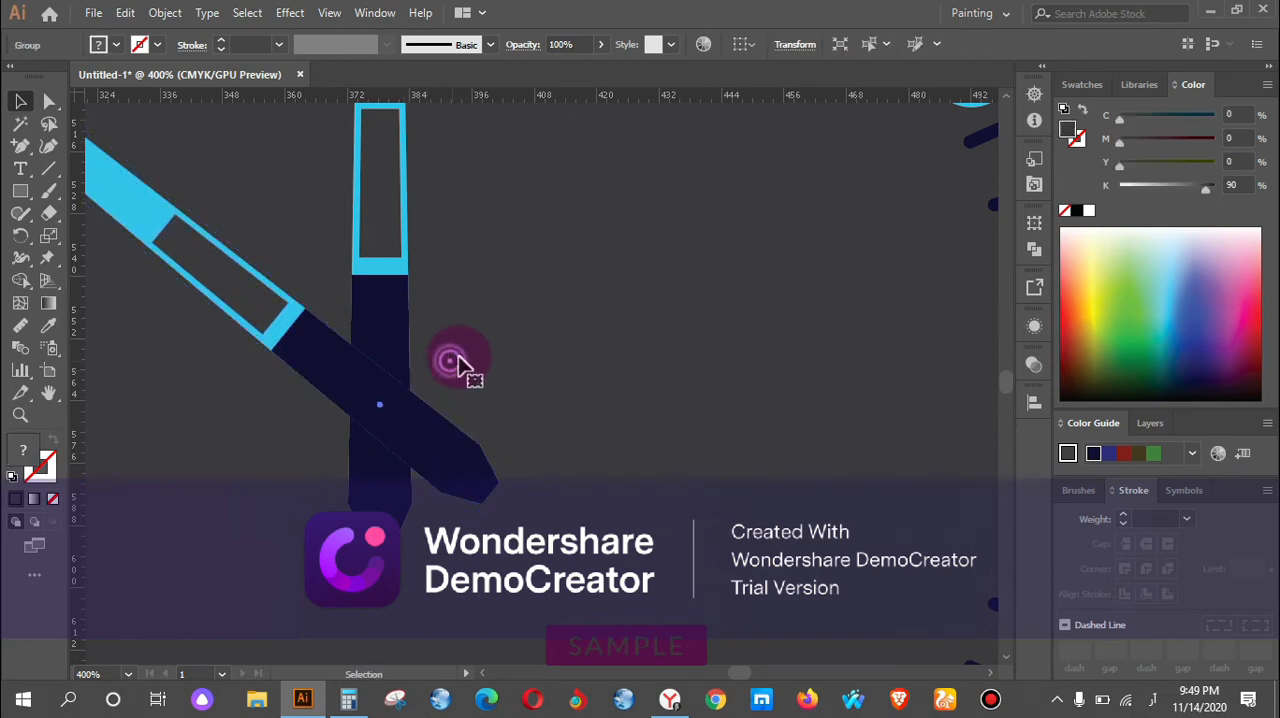
# Draw a small dark grey circle with the Ellipse tool and place it over the crossing of the two hands.
pyautogui.scroll(-4, 466, 331)
pyautogui.scroll(4, 480, 330)
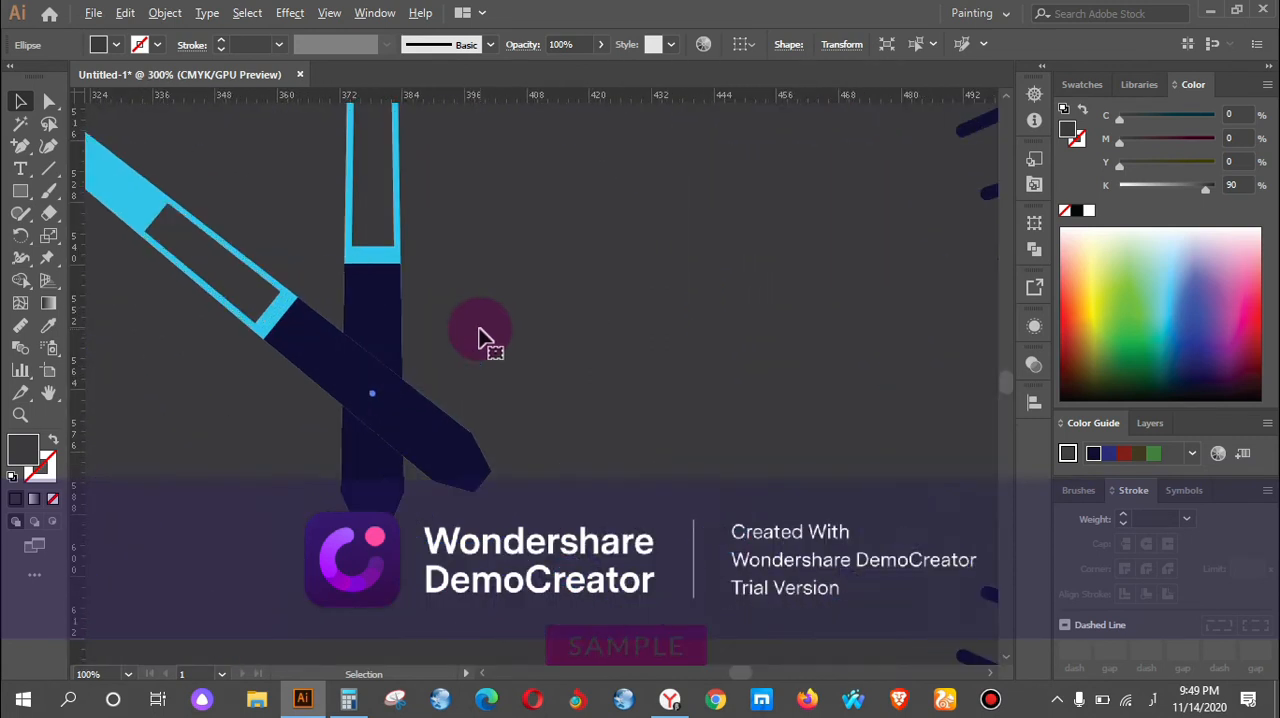
pyautogui.scroll(1, 476, 344)
pyautogui.moveTo(25, 200); pyautogui.dragTo(108, 236)
pyautogui.moveTo(307, 390); pyautogui.dragTo(325, 431)
pyautogui.click(16, 99)
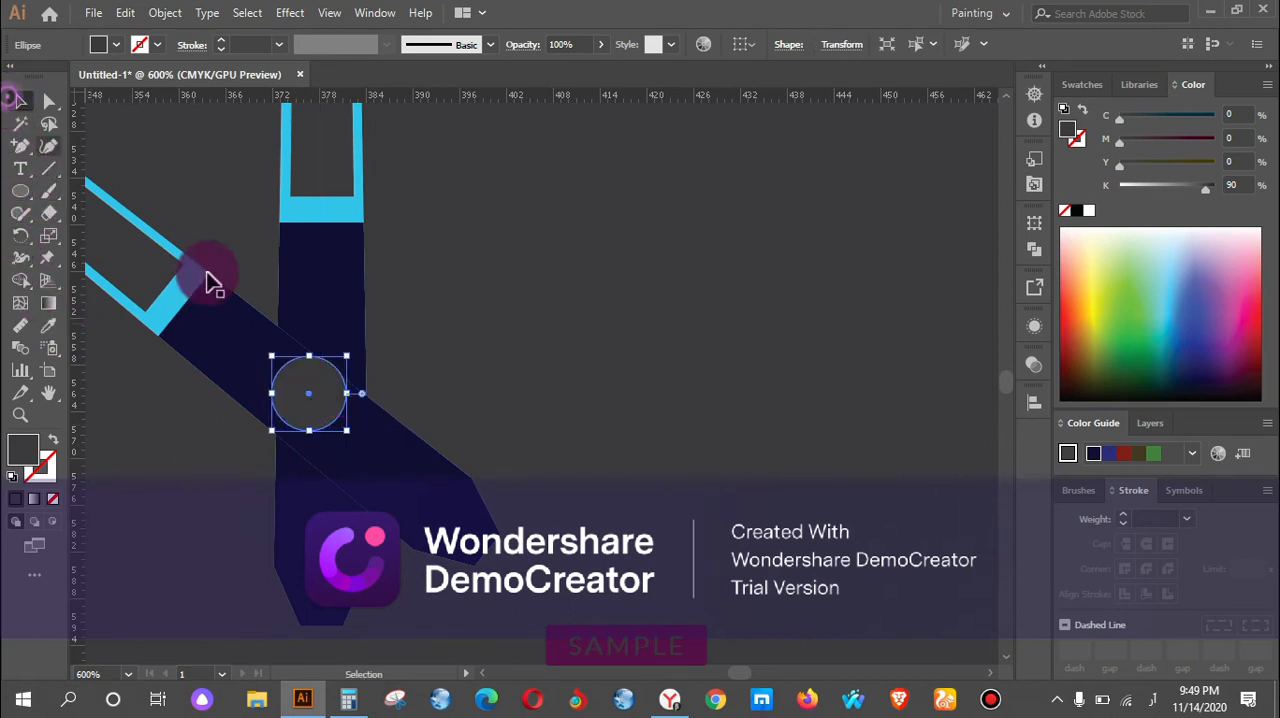
pyautogui.moveTo(312, 402); pyautogui.dragTo(324, 425)
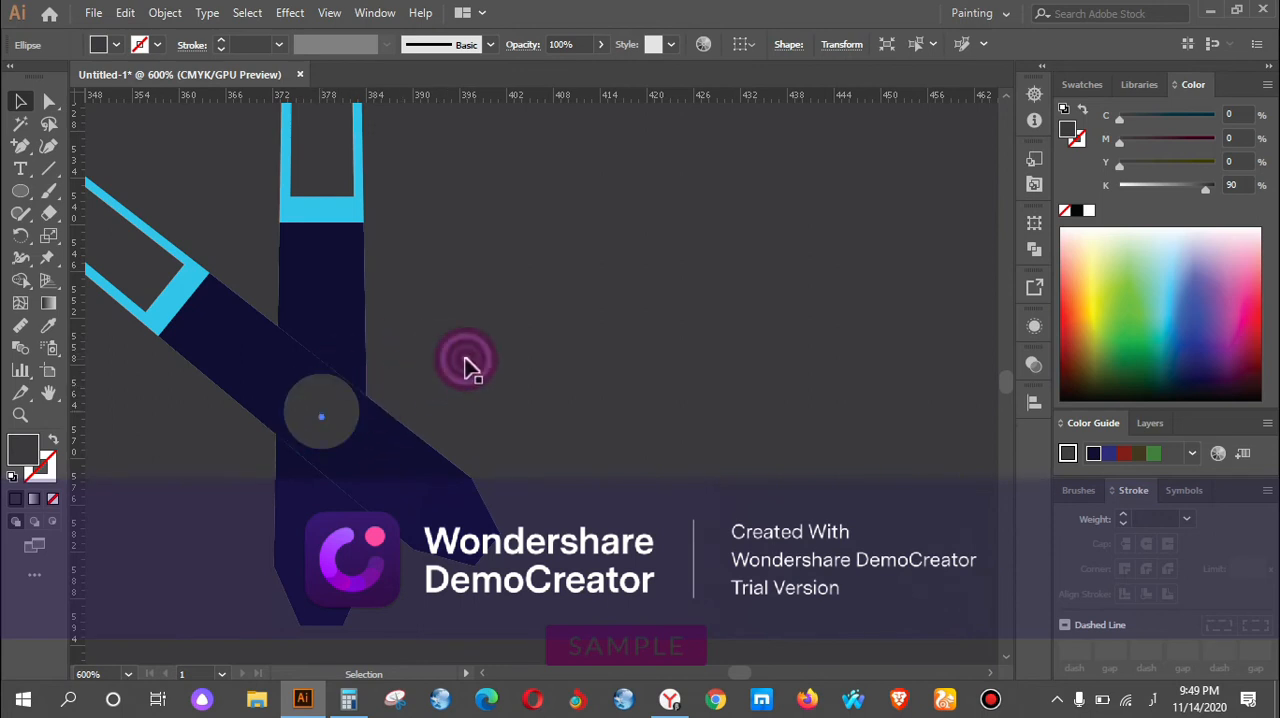
# Align the small grey circle to the centre of the clock face and deselect everything.
pyautogui.scroll(-3, 465, 367)
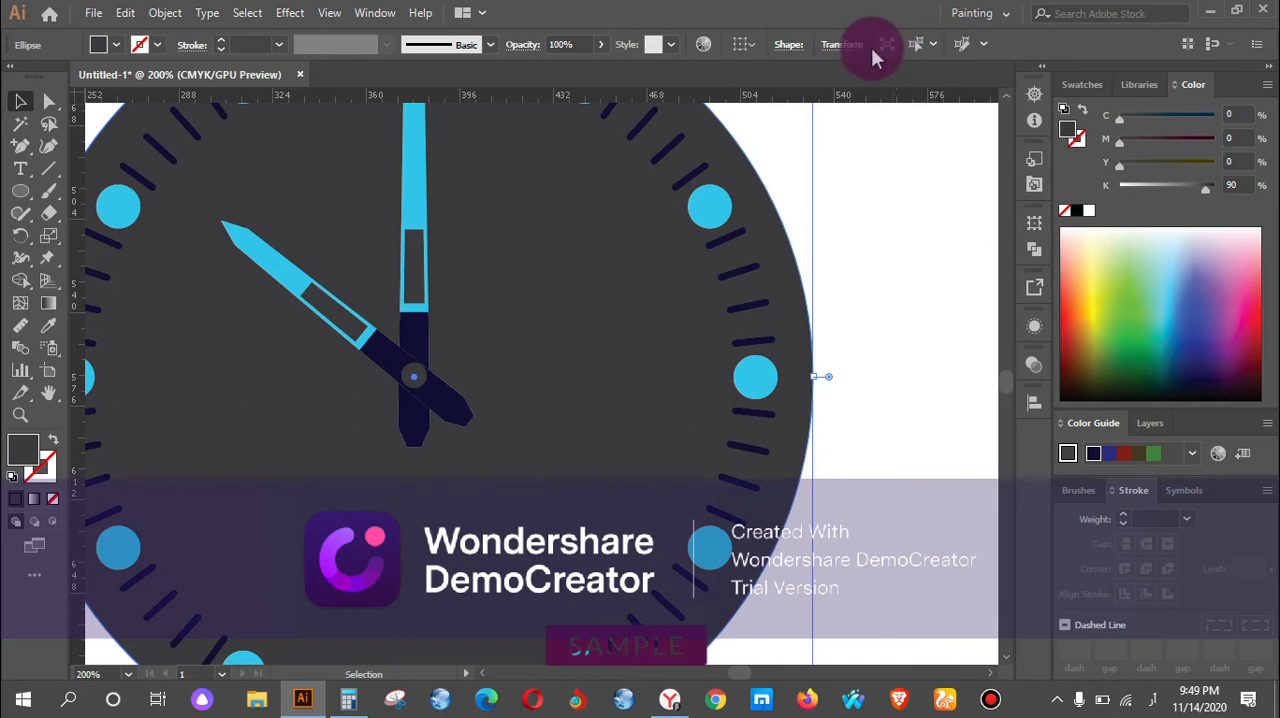
pyautogui.click(1036, 403)
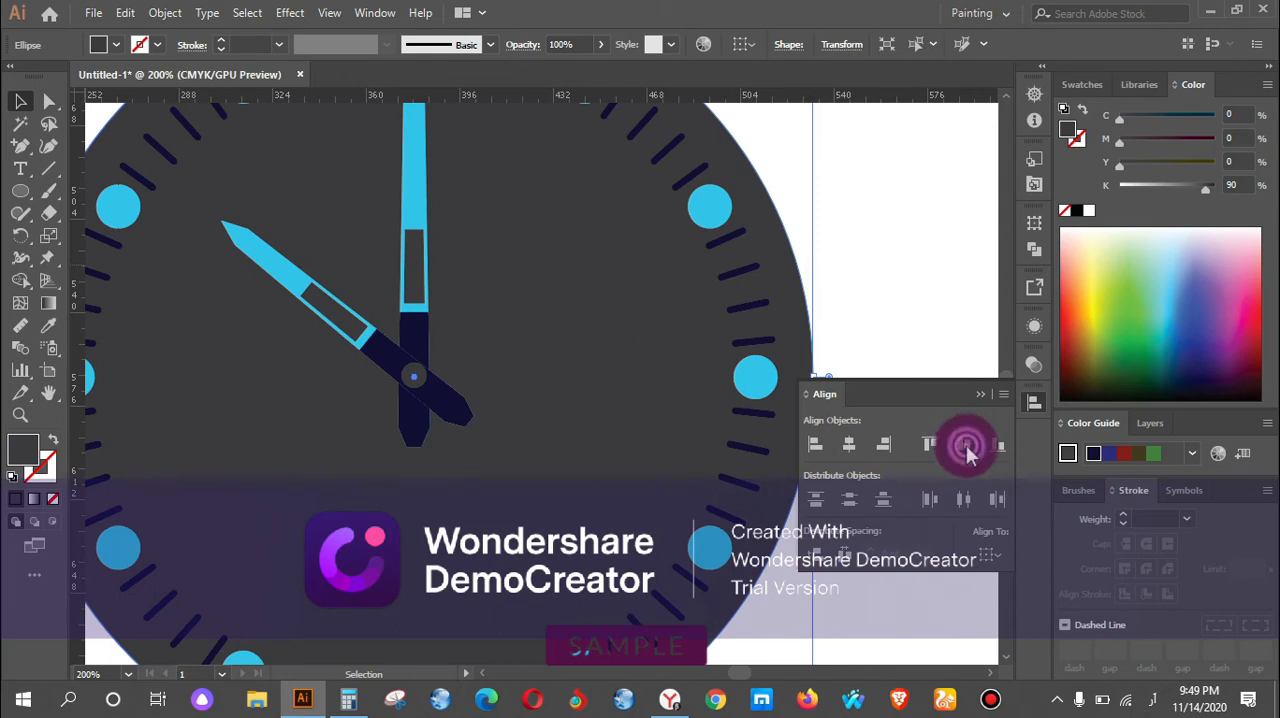
pyautogui.click(871, 264)
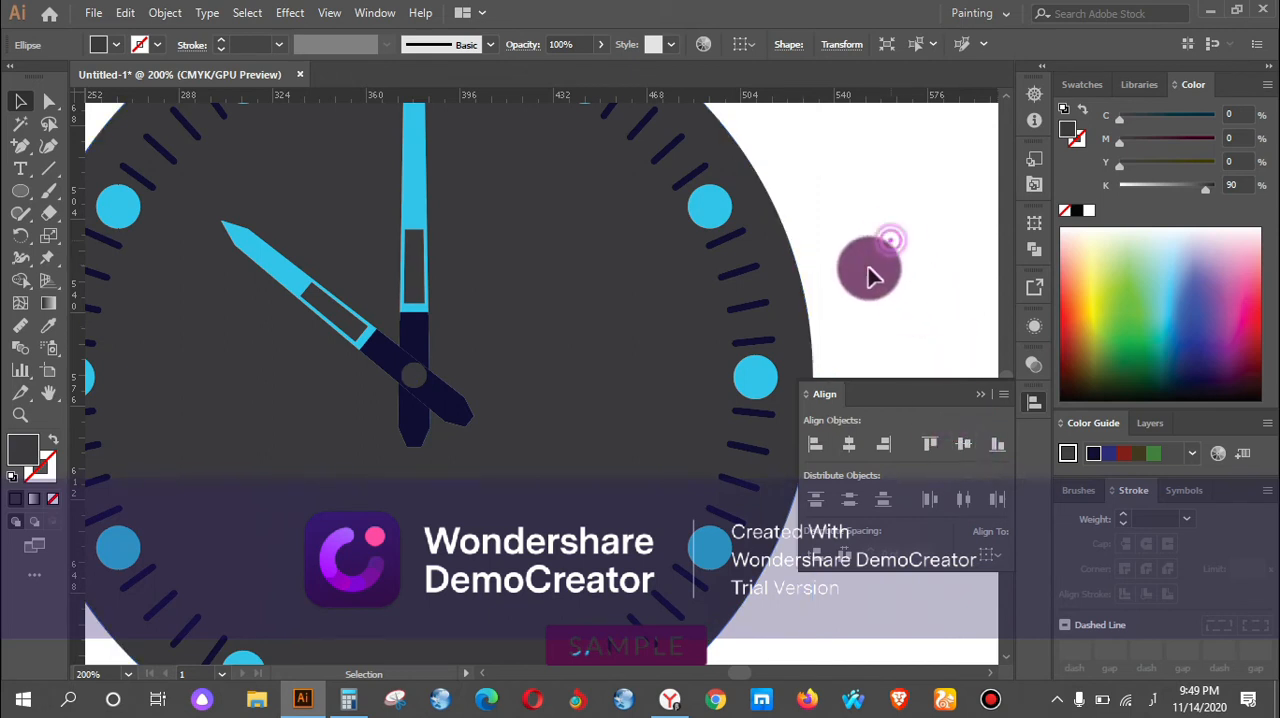
pyautogui.scroll(-2, 526, 277)
pyautogui.click(795, 228)
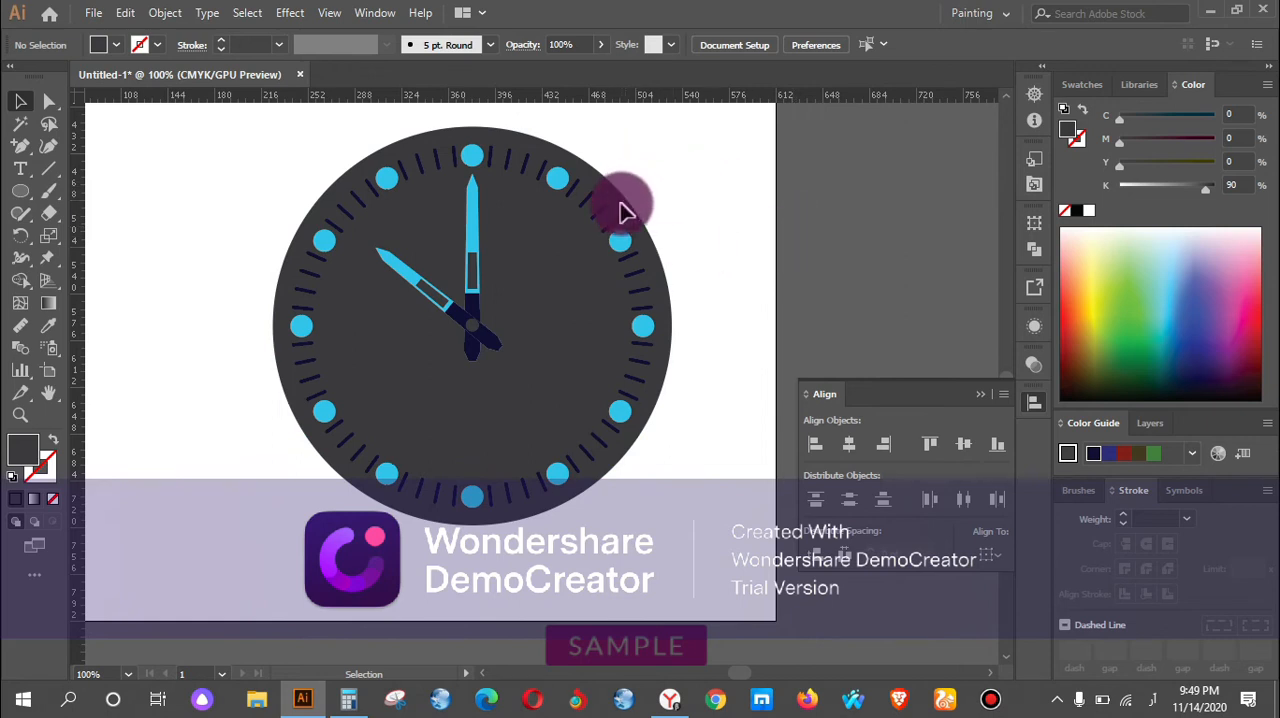
pyautogui.click(695, 200)
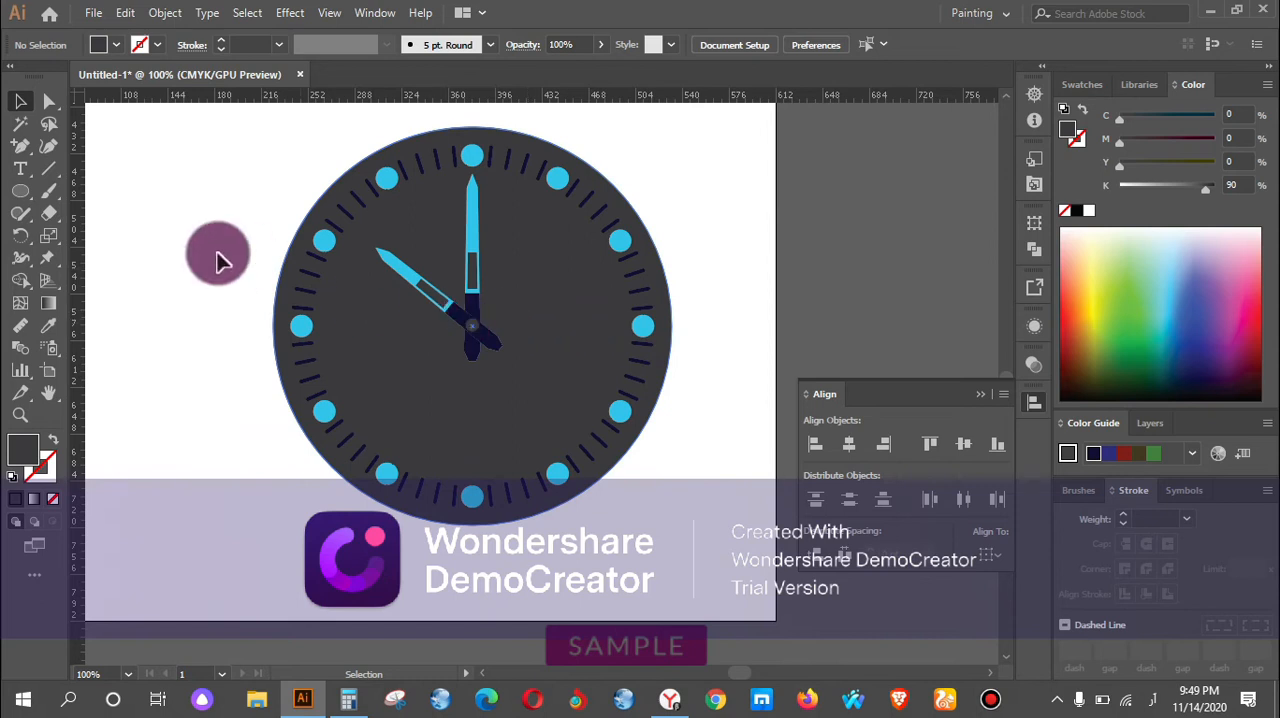
# Place a copy of the vertical hand in the blank area beside the clock face.
pyautogui.moveTo(200, 257); pyautogui.dragTo(404, 290)
pyautogui.click(697, 268)
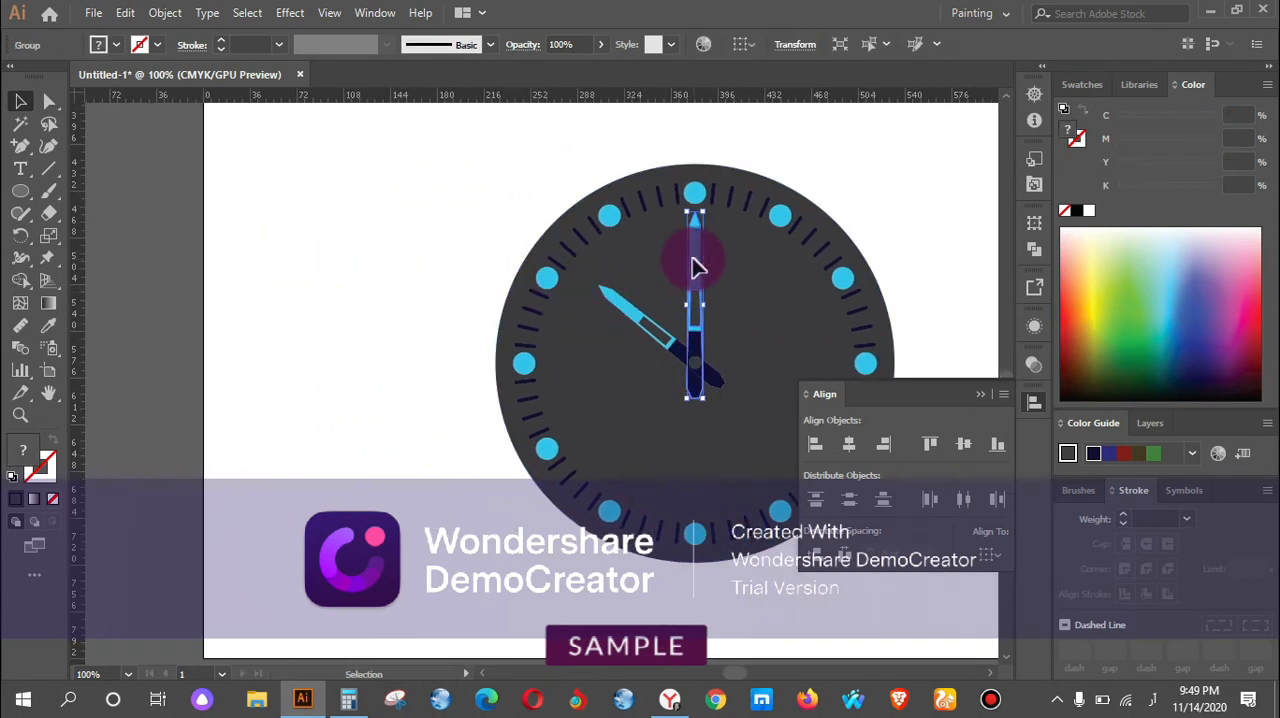
pyautogui.moveTo(697, 268); pyautogui.dragTo(358, 258)
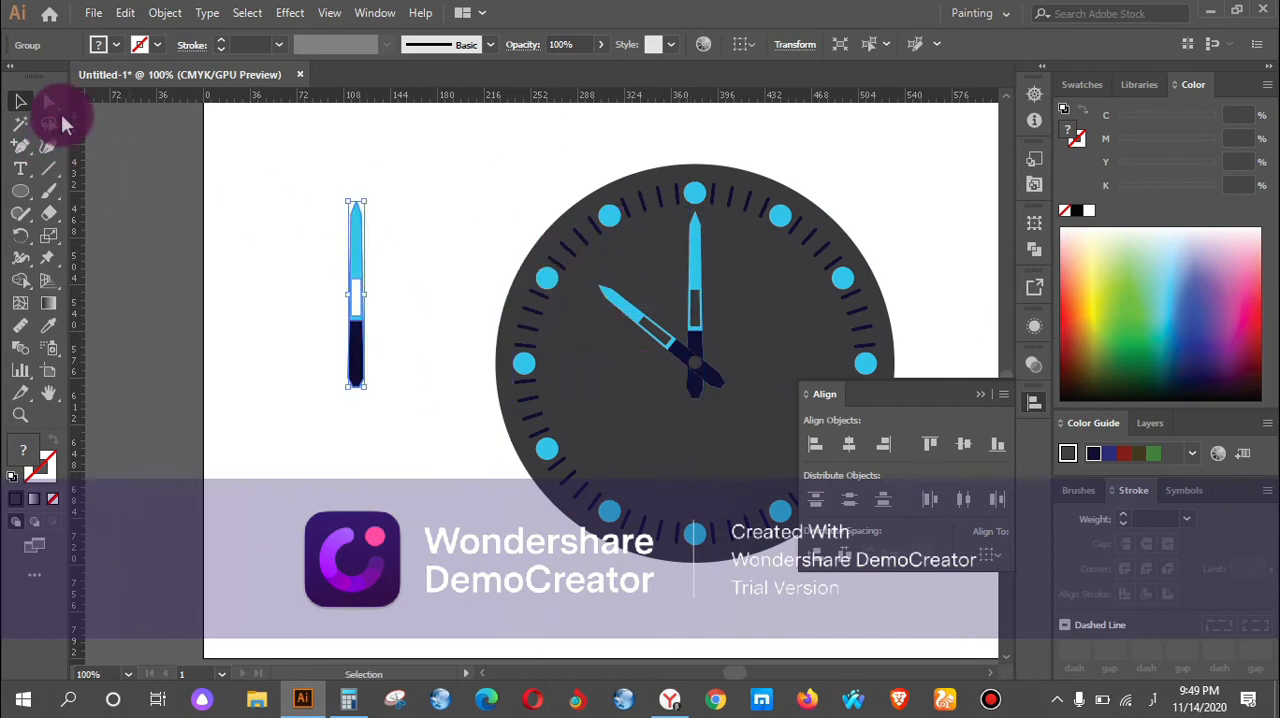
# Try to lengthen the copied hand by pulling its tip anchors straight up.
pyautogui.click(50, 101)
pyautogui.click(364, 205)
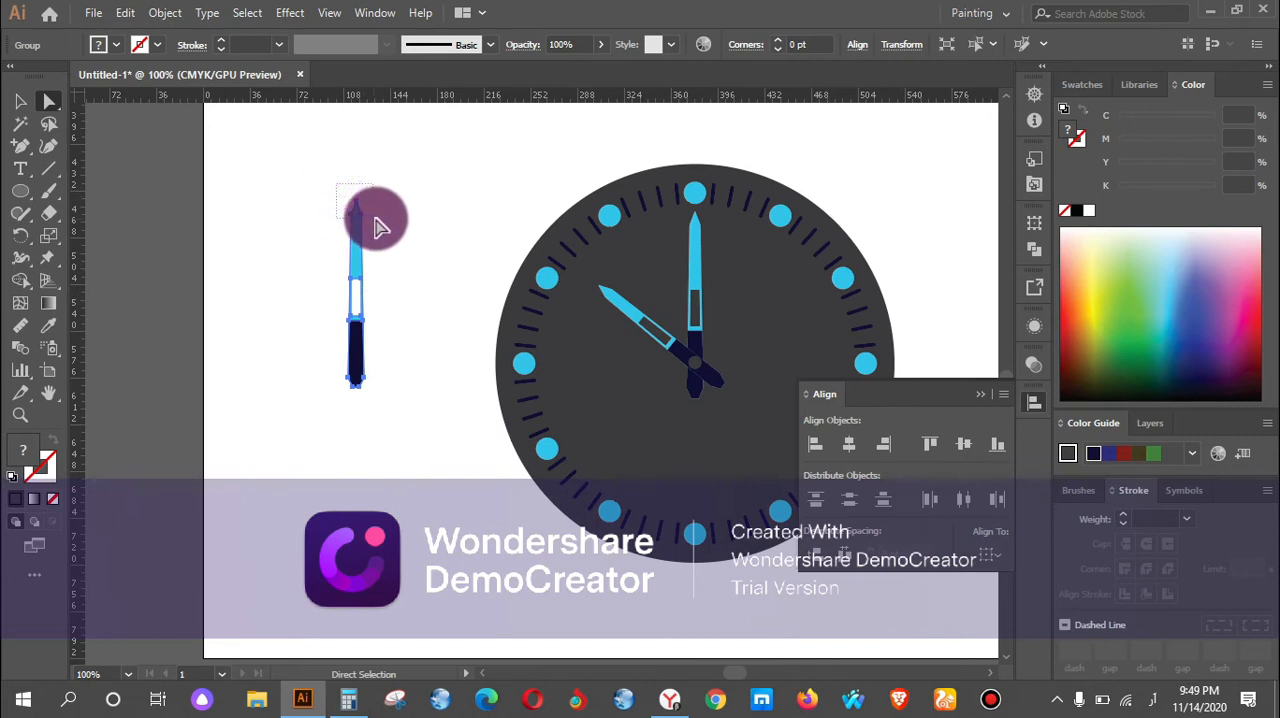
pyautogui.moveTo(364, 205); pyautogui.dragTo(355, 125)
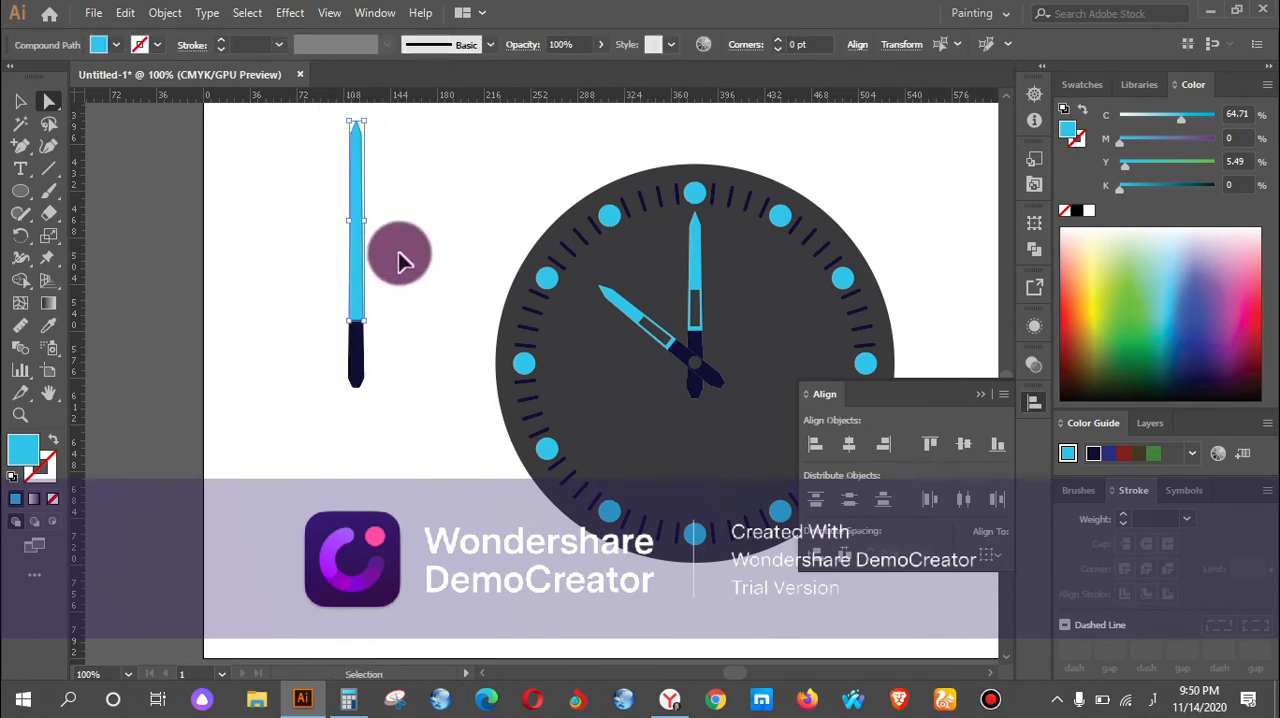
pyautogui.moveTo(333, 186); pyautogui.dragTo(358, 178)
pyautogui.click(395, 188)
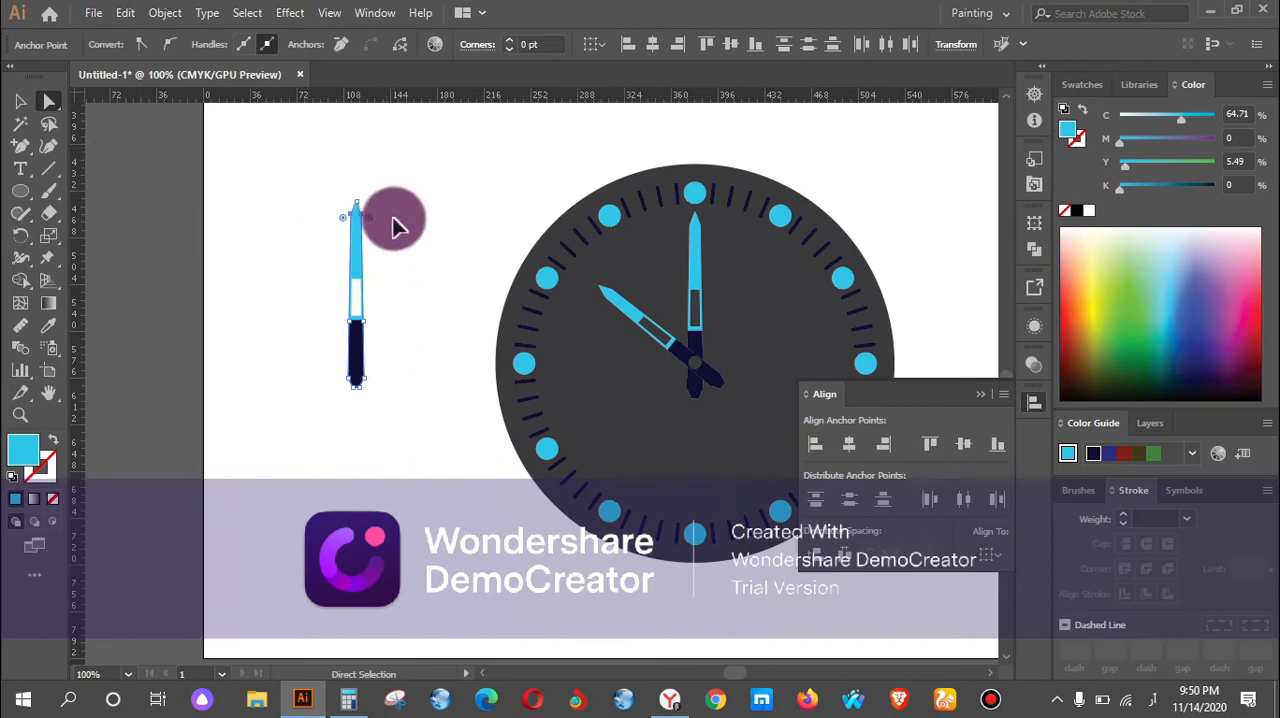
# Try again to select the copied hand's upper tip anchors, then undo back to before the copy was made.
pyautogui.scroll(1, 390, 220)
pyautogui.scroll(2, 400, 252)
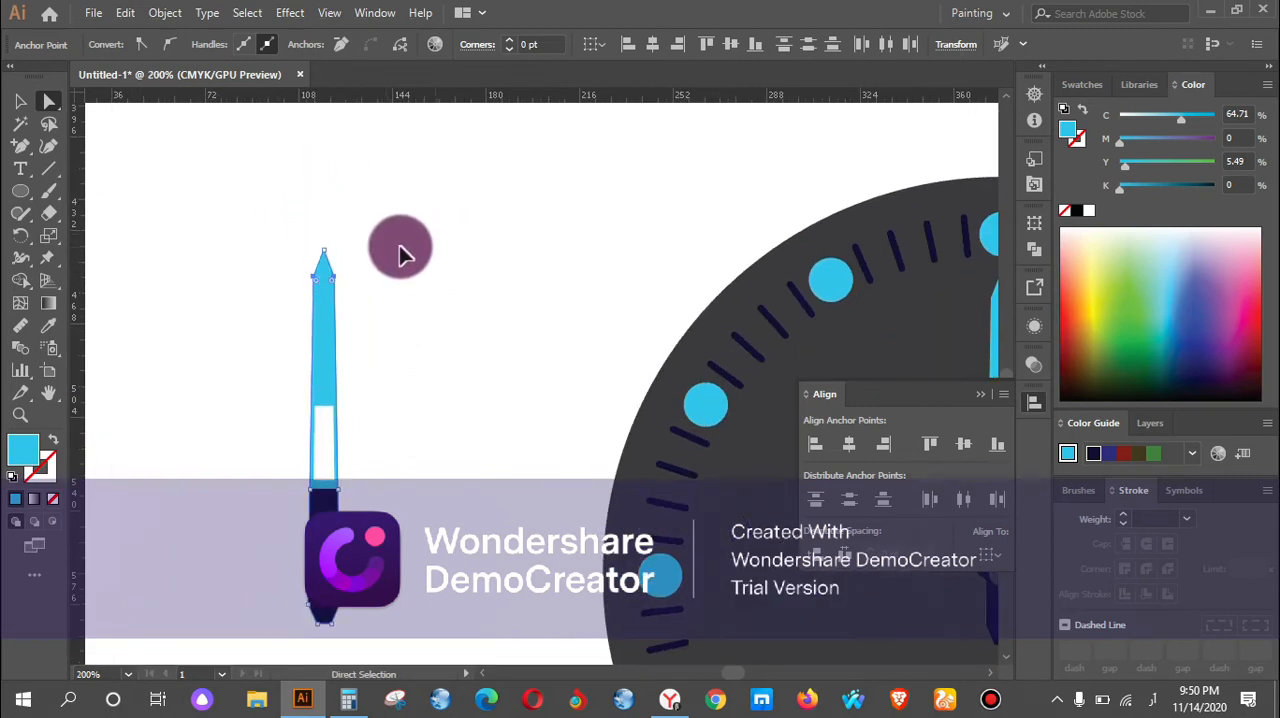
pyautogui.moveTo(275, 207); pyautogui.dragTo(376, 299)
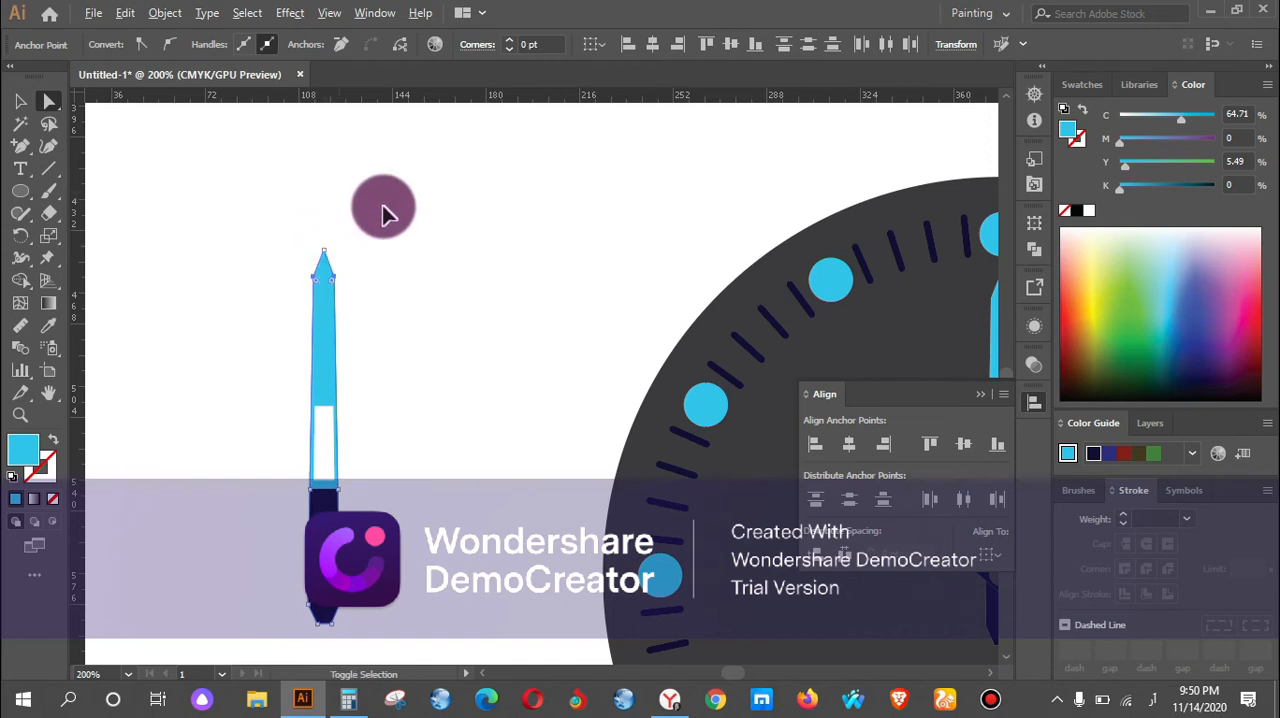
pyautogui.hotkey('ctrl', 'z')
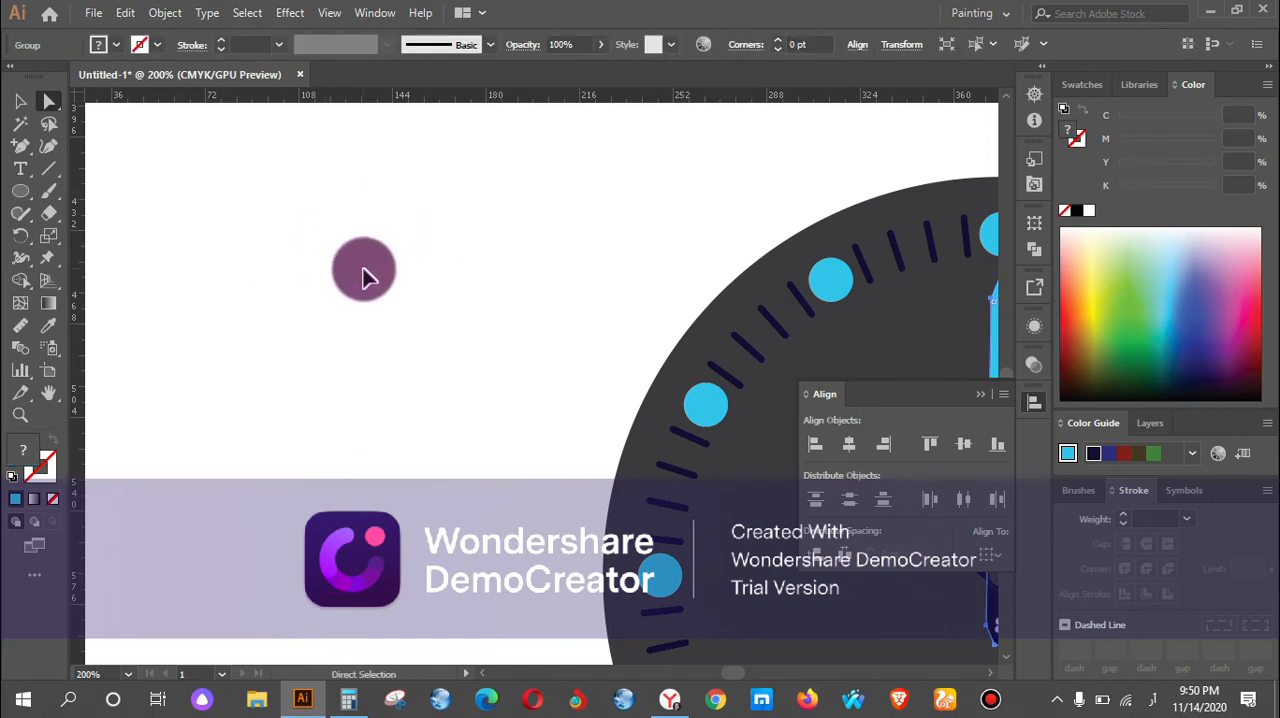
# Copy the vertical hand again into the blank area beside the clock face, ready for direct anchor editing.
pyautogui.scroll(-2, 423, 288)
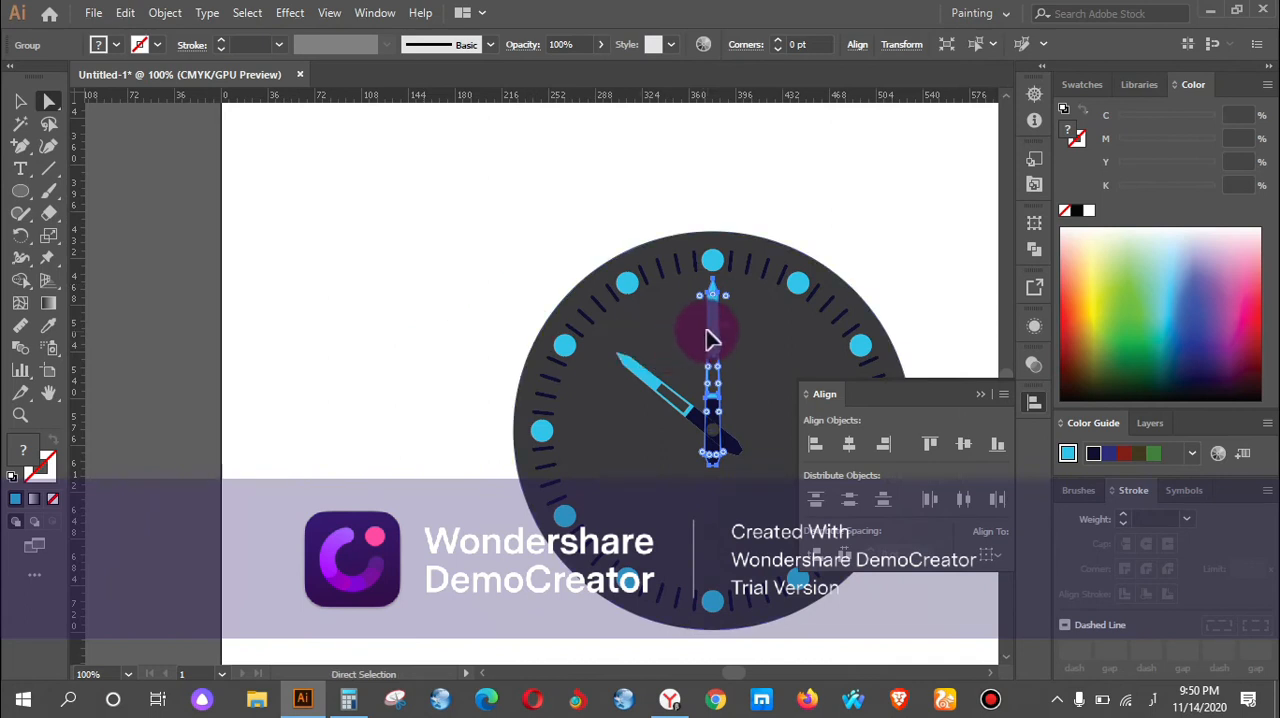
pyautogui.moveTo(716, 336); pyautogui.dragTo(391, 266)
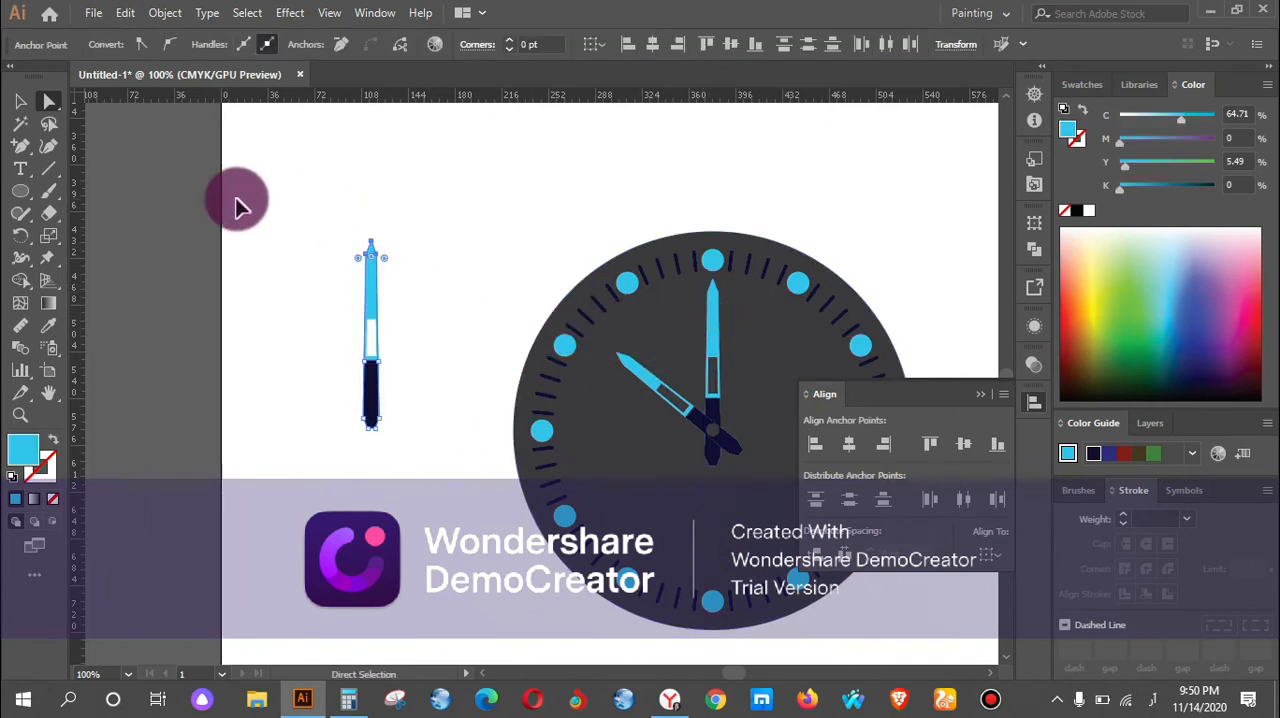
pyautogui.click(26, 108)
pyautogui.click(49, 108)
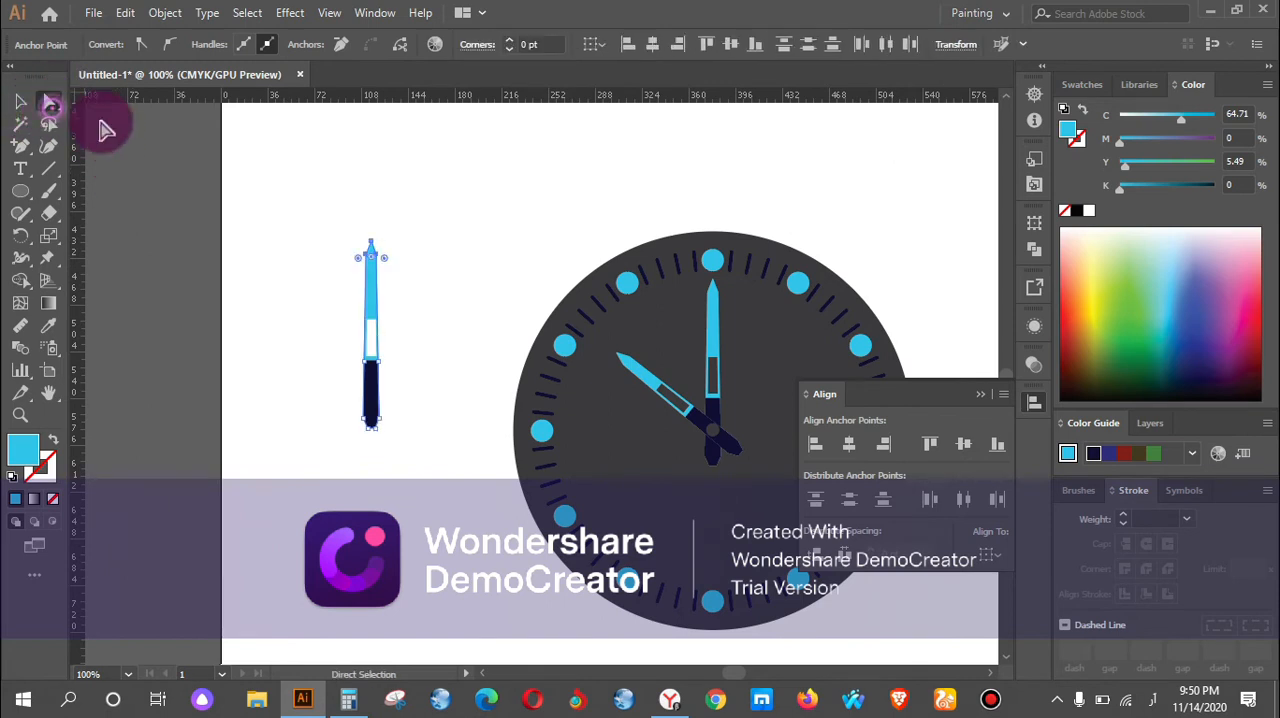
pyautogui.moveTo(342, 217); pyautogui.dragTo(432, 445)
pyautogui.hotkey('ctrl', 'z')
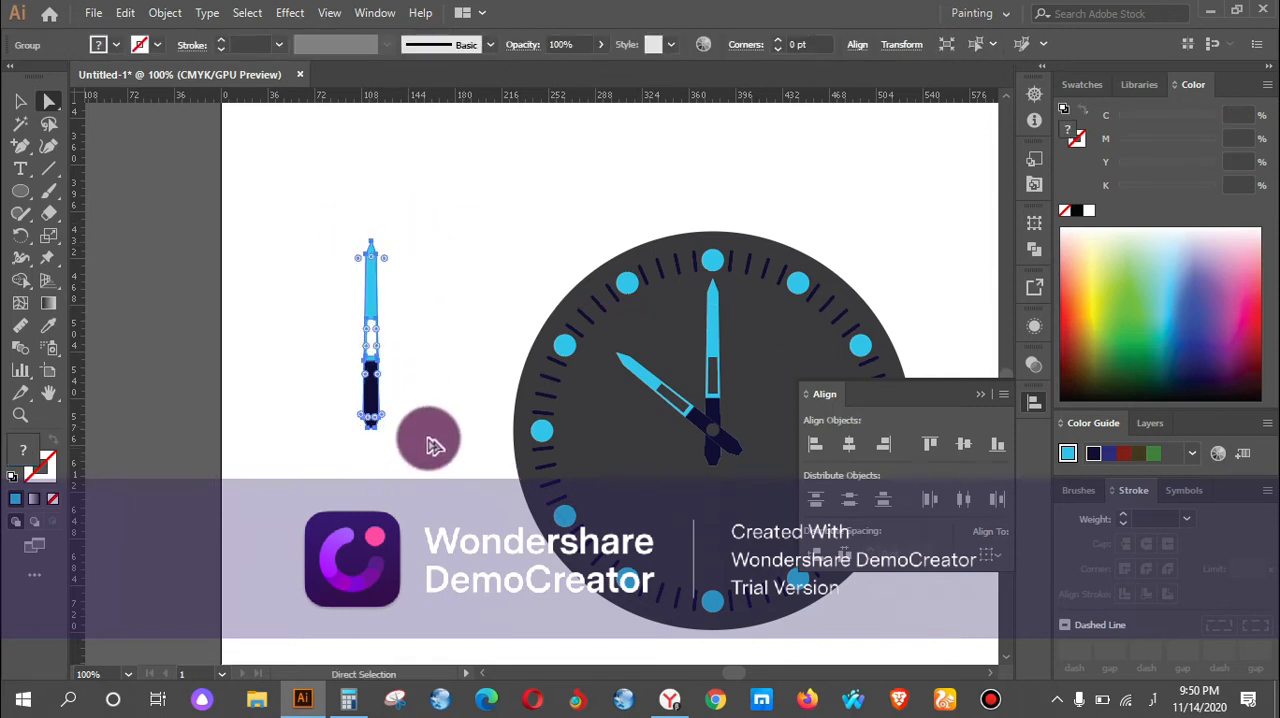
pyautogui.click(404, 250)
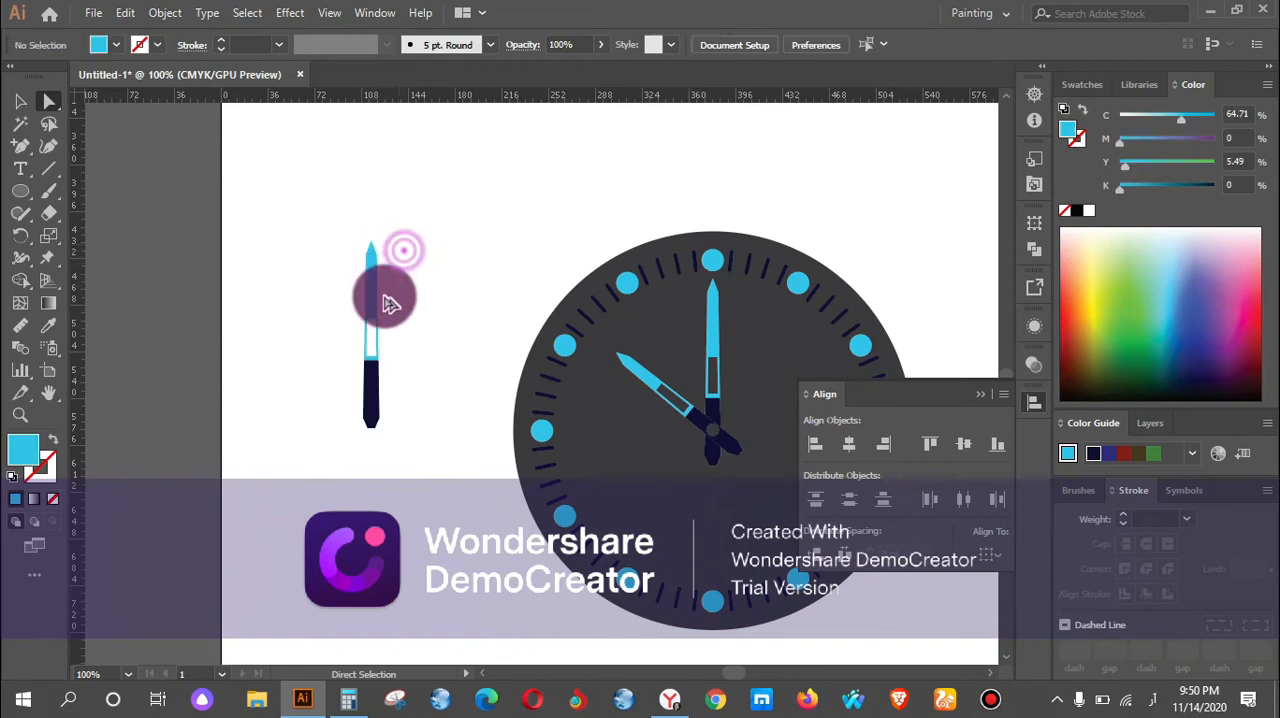
pyautogui.rightClick(378, 298)
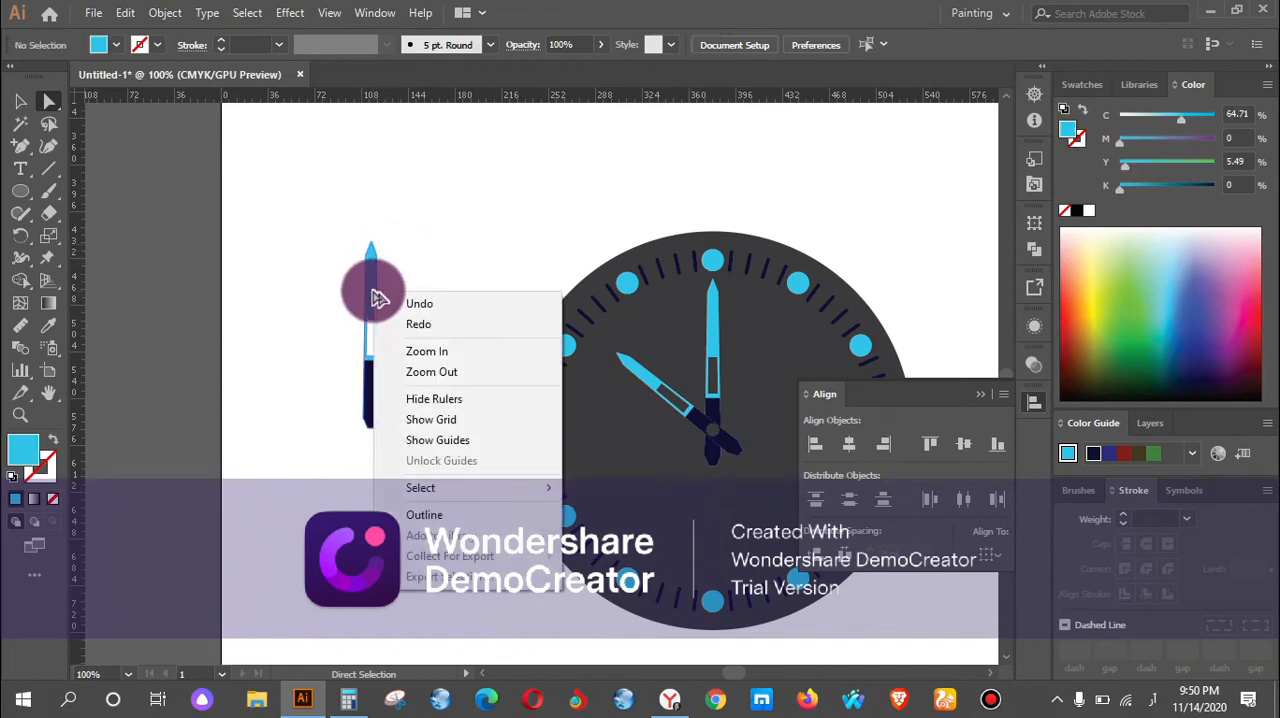
pyautogui.click(285, 271)
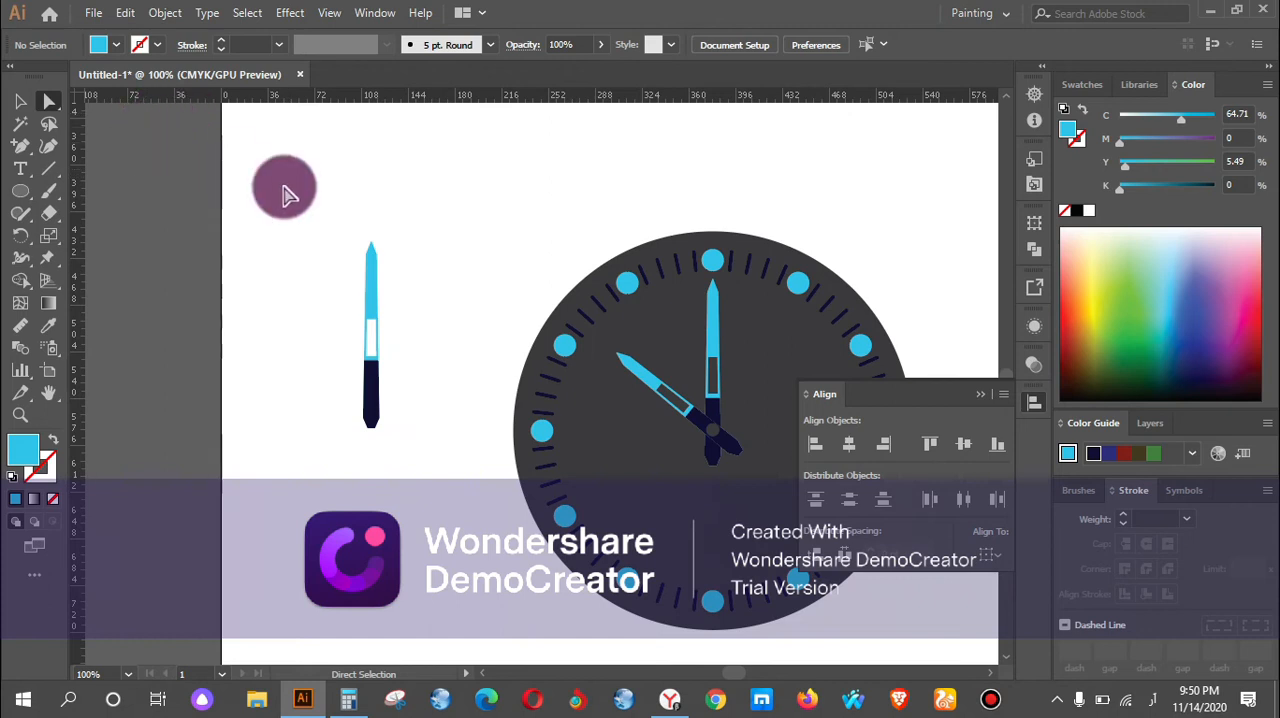
# Ungroup the copied hand into separate pieces.
pyautogui.click(24, 101)
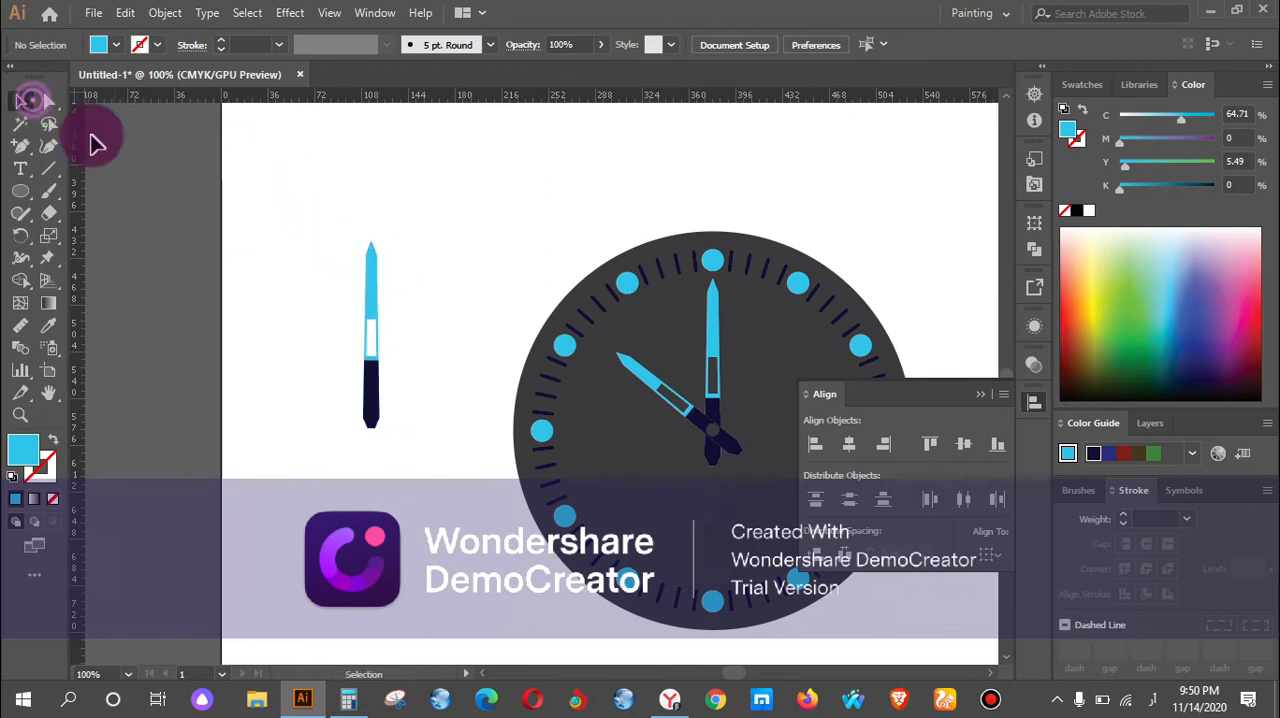
pyautogui.rightClick(378, 287)
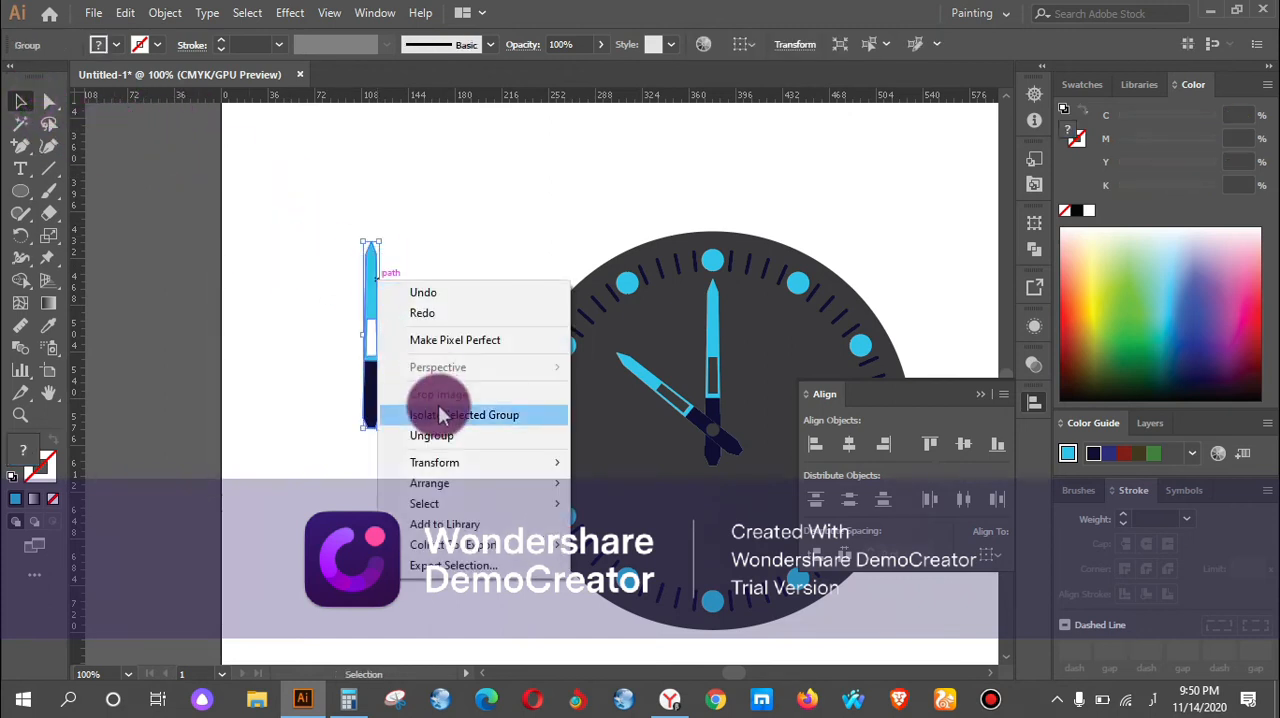
pyautogui.click(445, 435)
# Try to select the copied hand's upper tip anchors with a marquee and with the Lasso tool.
pyautogui.click(49, 101)
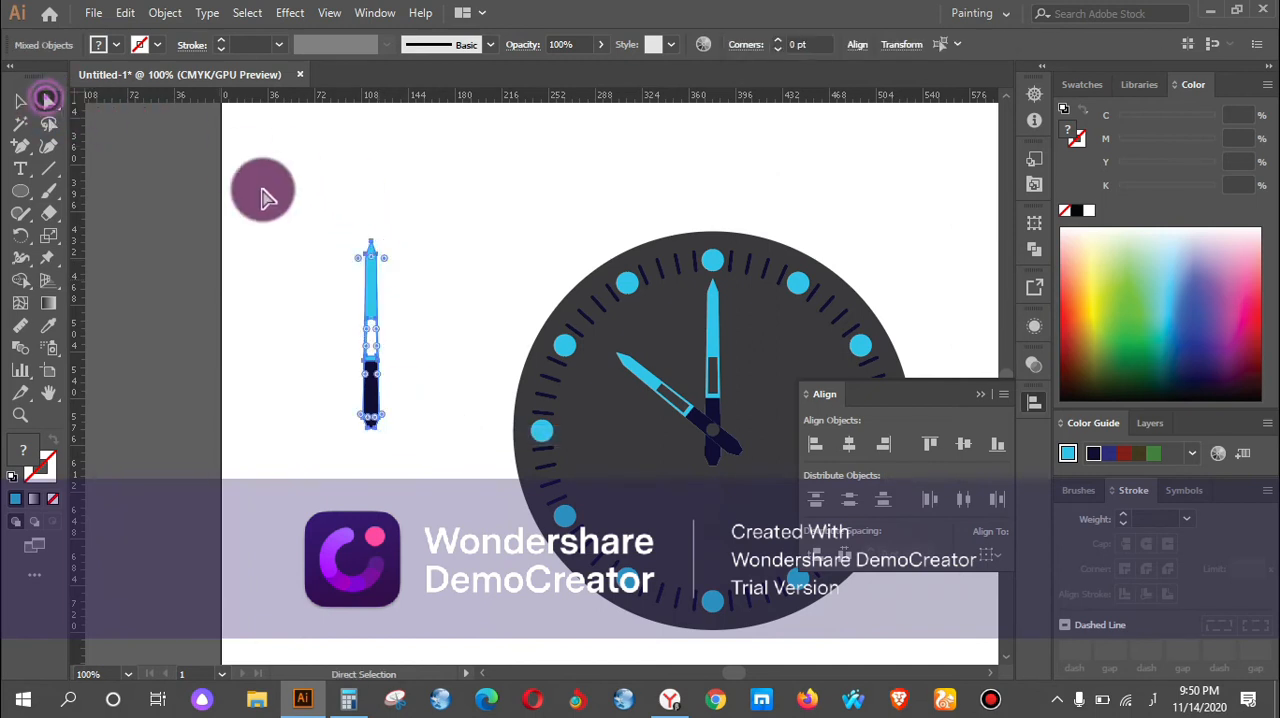
pyautogui.moveTo(328, 203); pyautogui.dragTo(402, 285)
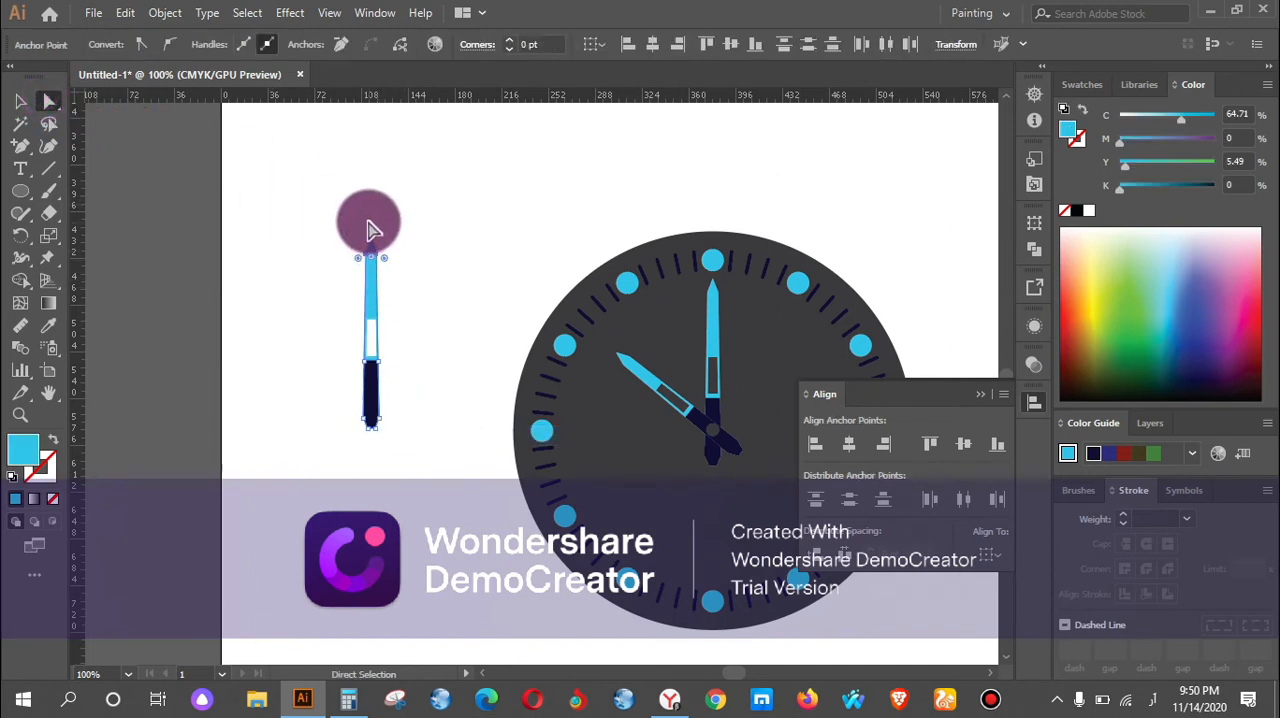
pyautogui.click(420, 235)
pyautogui.moveTo(327, 210); pyautogui.dragTo(369, 211)
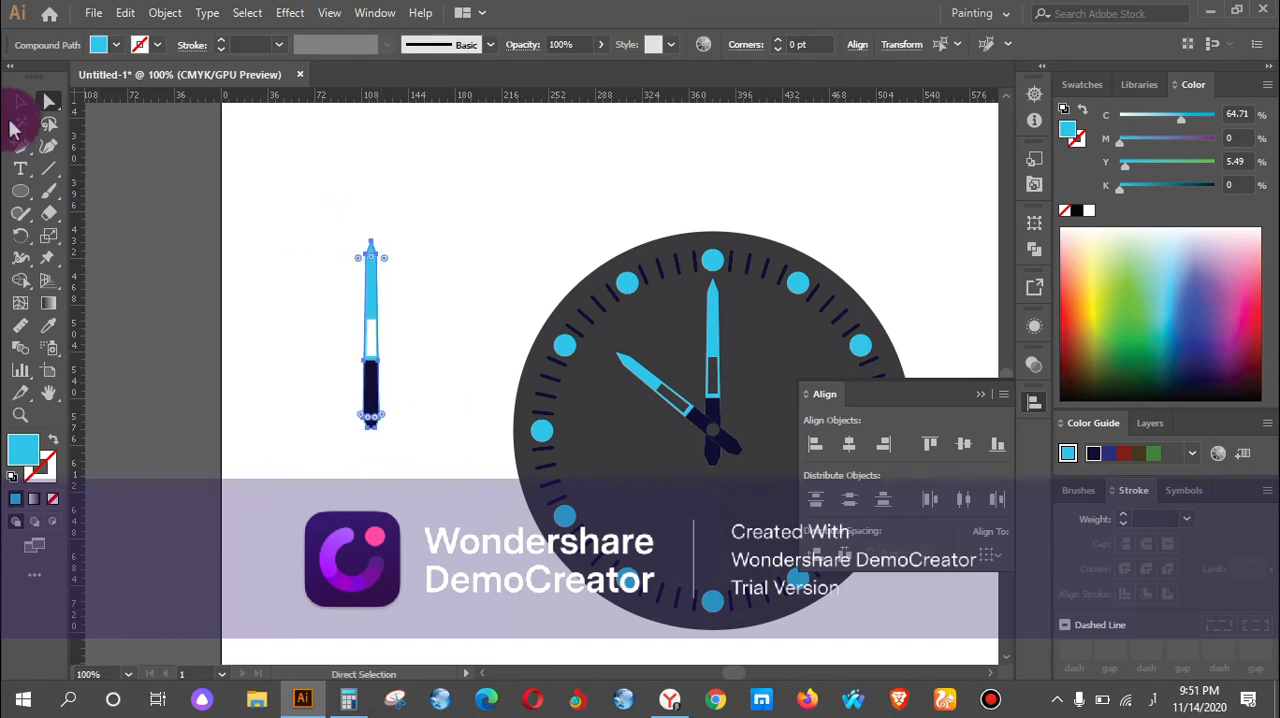
pyautogui.click(22, 102)
pyautogui.click(359, 238)
pyautogui.click(369, 242)
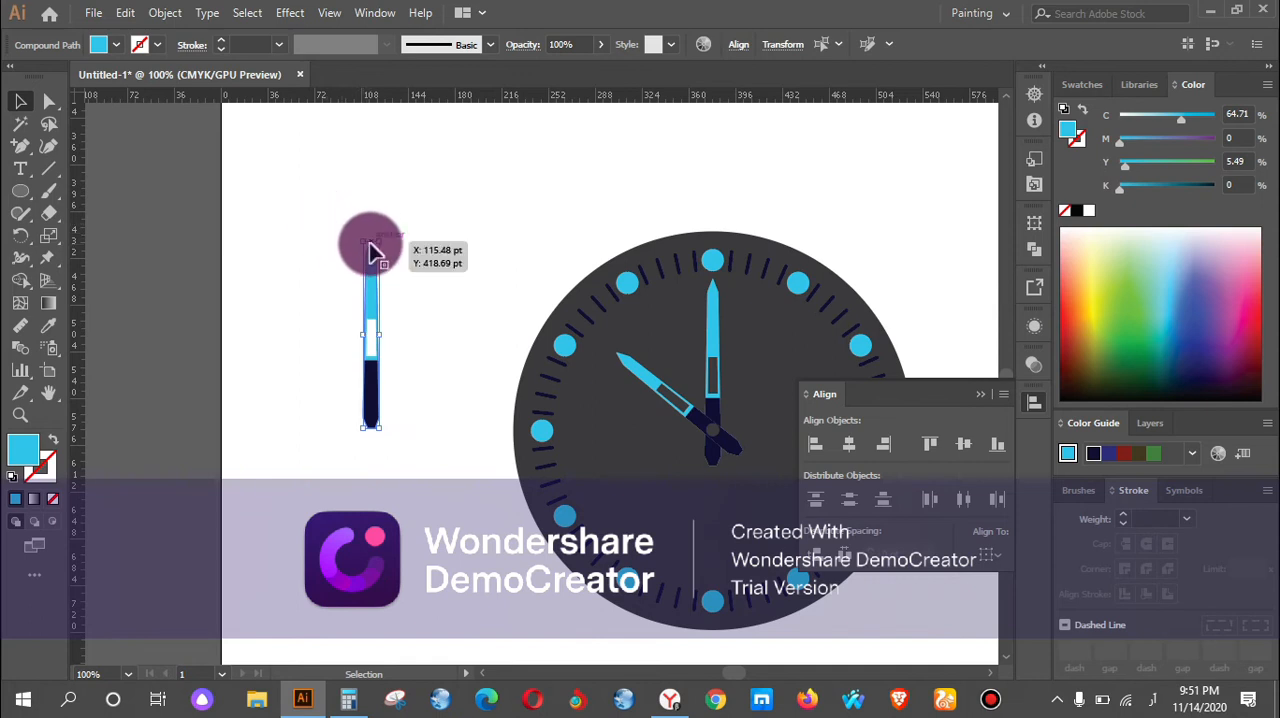
pyautogui.scroll(2, 369, 242)
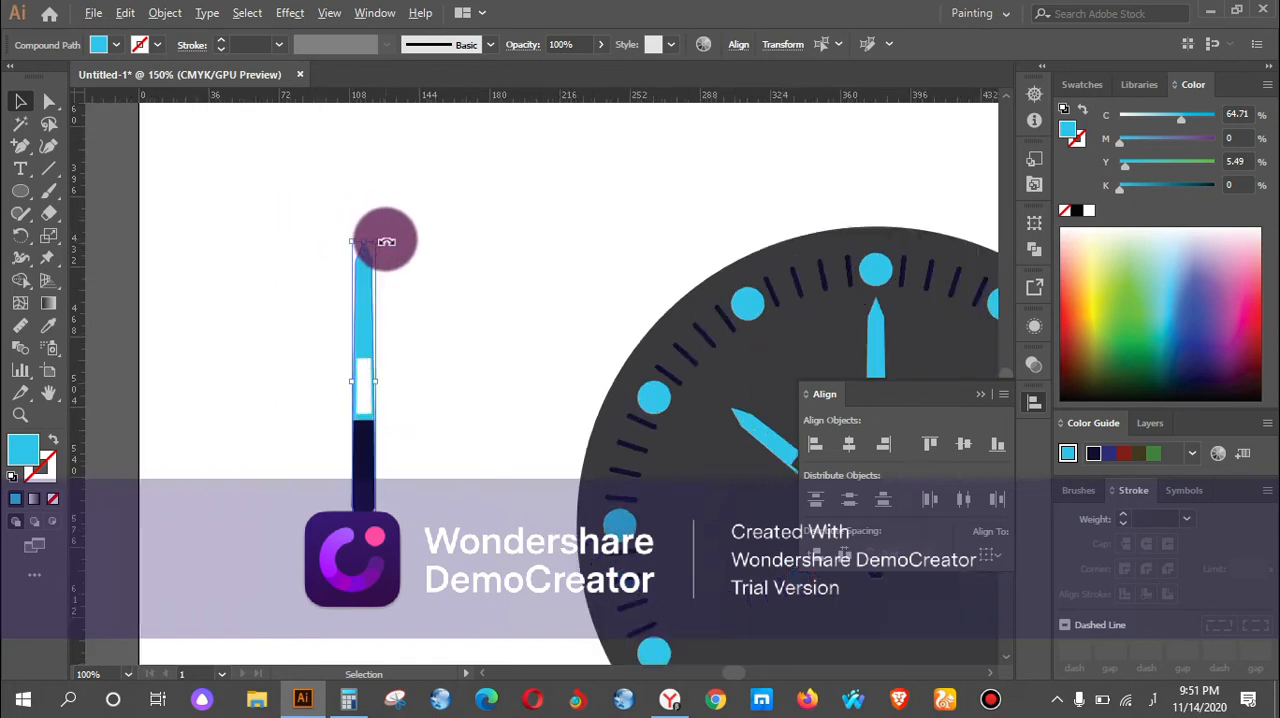
pyautogui.click(49, 123)
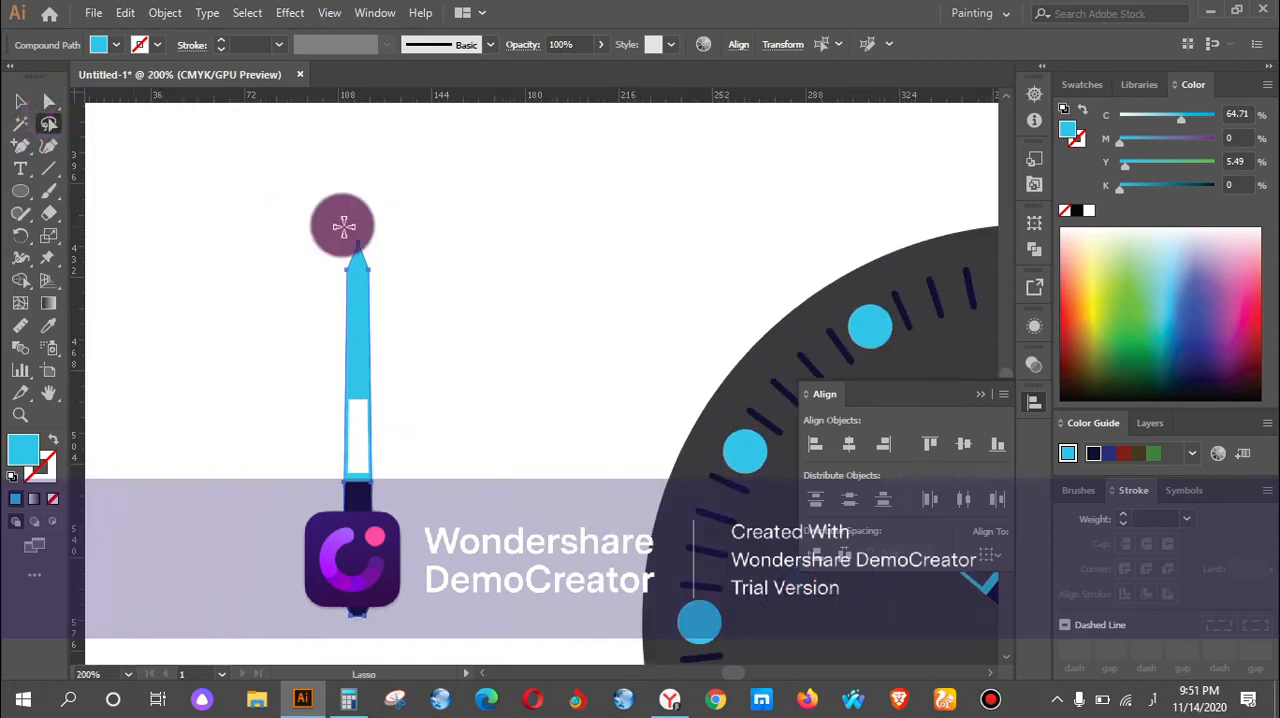
pyautogui.moveTo(365, 277); pyautogui.dragTo(371, 263)
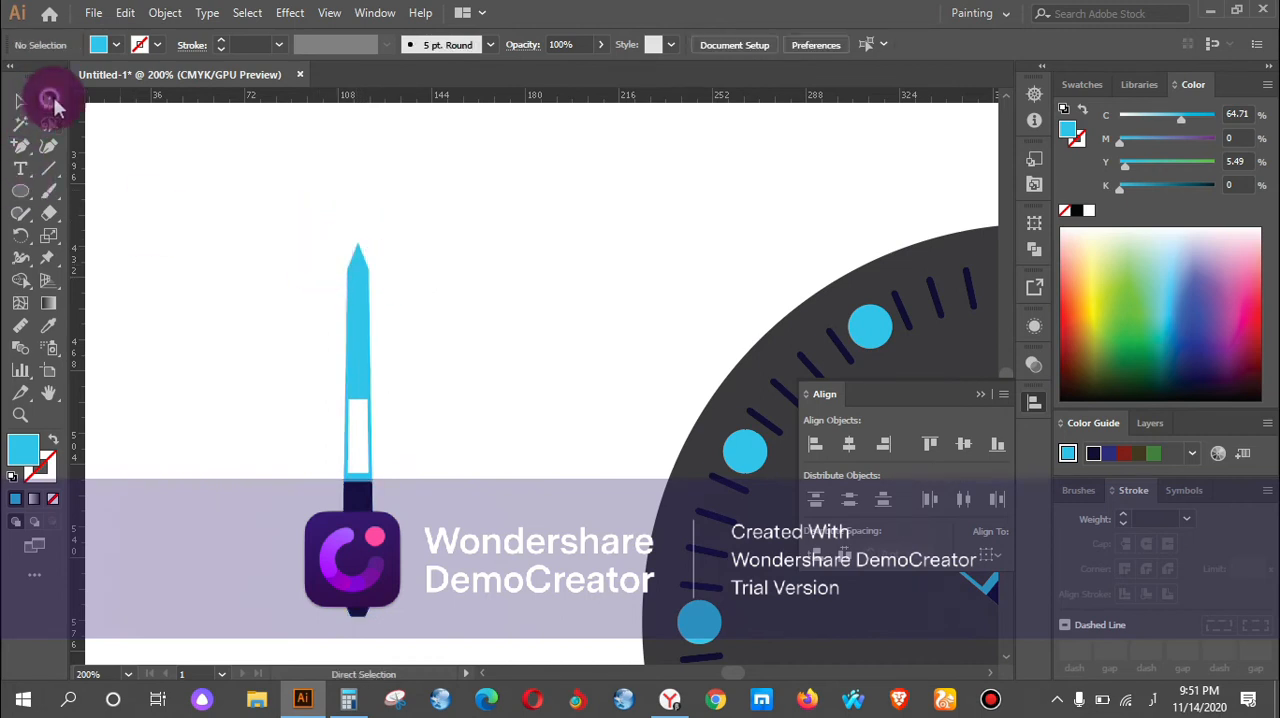
# Select the copied hand's upper tip anchors and pull them straight up to lengthen its blue blade, undoing a skewed first attempt.
pyautogui.click(49, 101)
pyautogui.moveTo(305, 211); pyautogui.dragTo(352, 118)
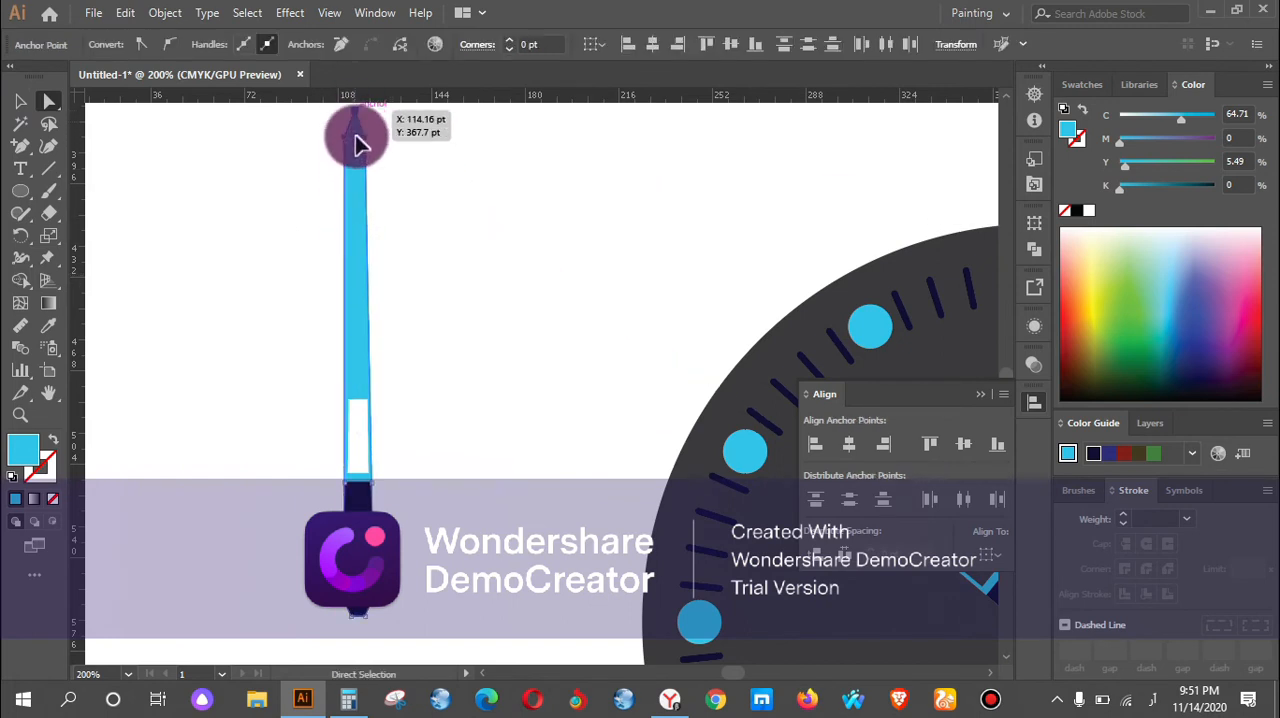
pyautogui.hotkey('ctrl', 'z')
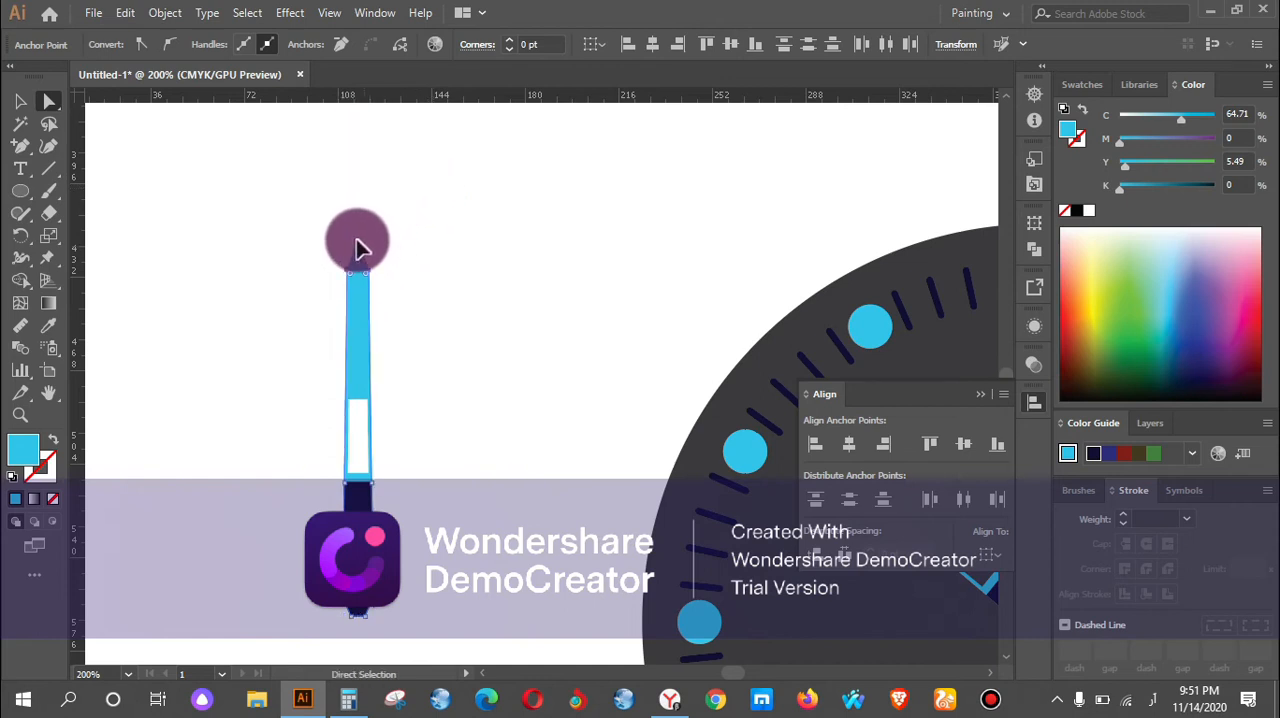
pyautogui.moveTo(358, 248); pyautogui.dragTo(358, 118)
pyautogui.scroll(-2, 428, 210)
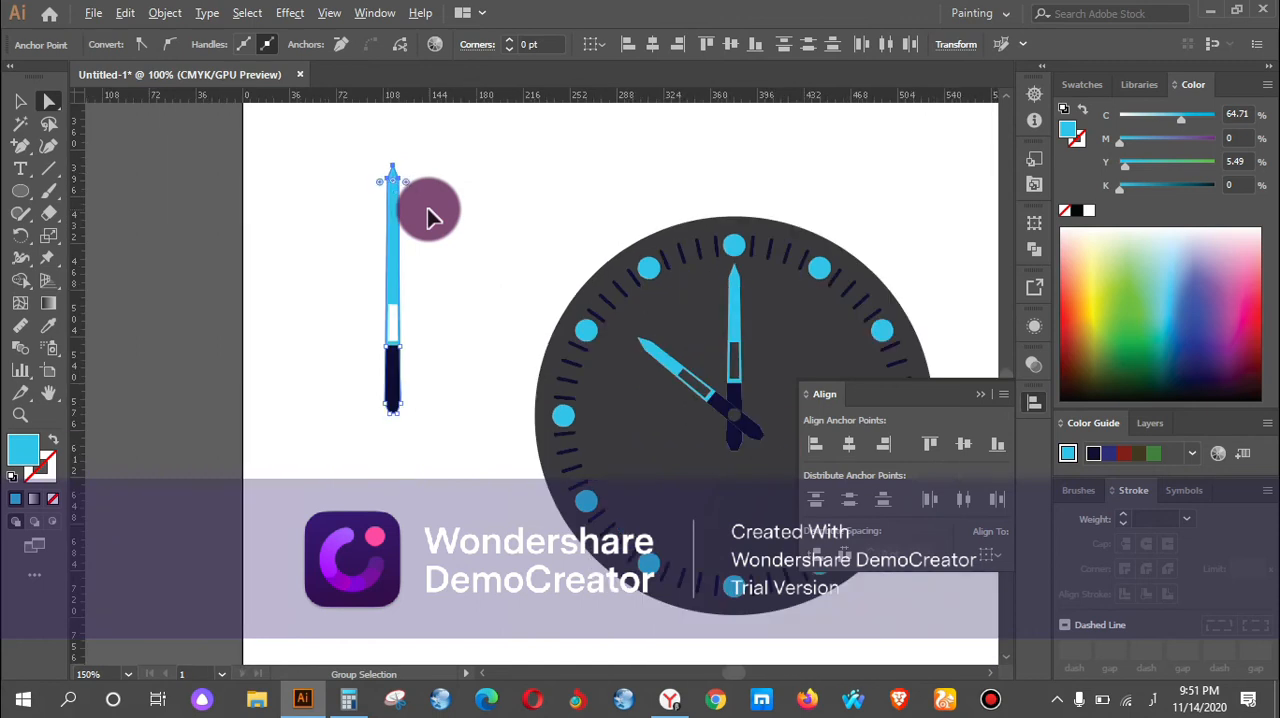
pyautogui.moveTo(393, 187); pyautogui.dragTo(395, 172)
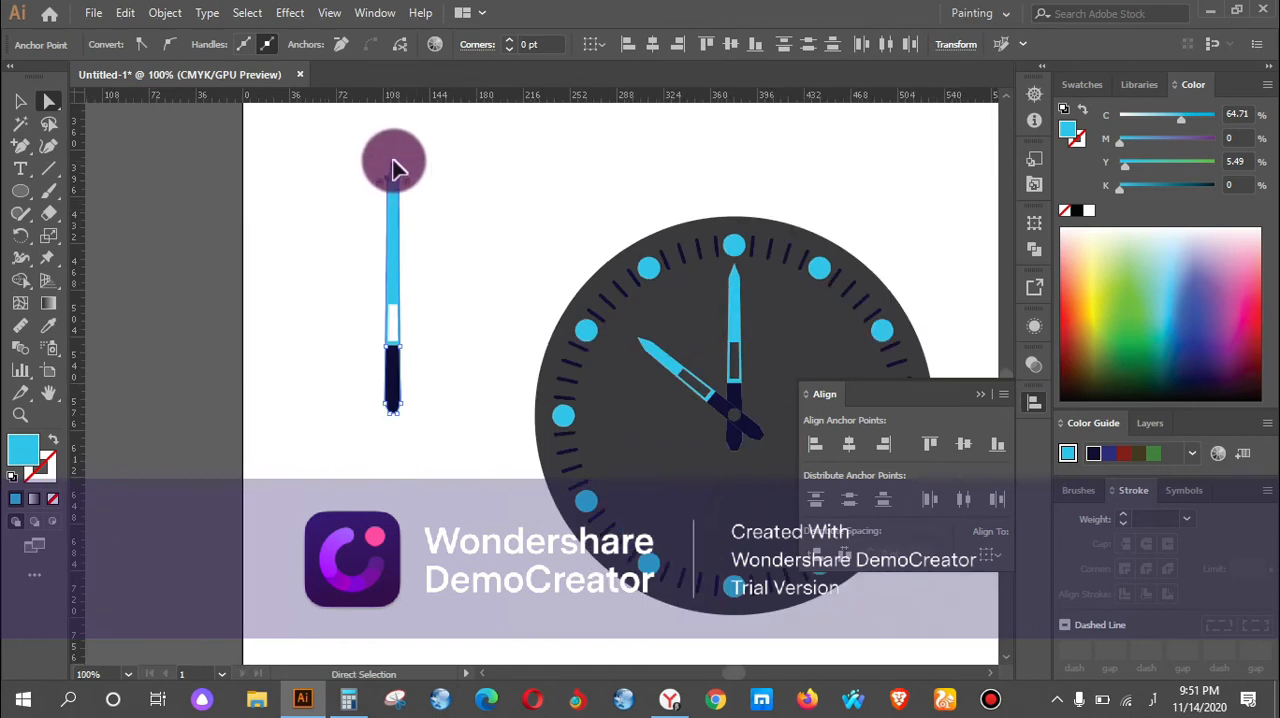
pyautogui.moveTo(395, 162); pyautogui.dragTo(396, 150)
pyautogui.click(450, 200)
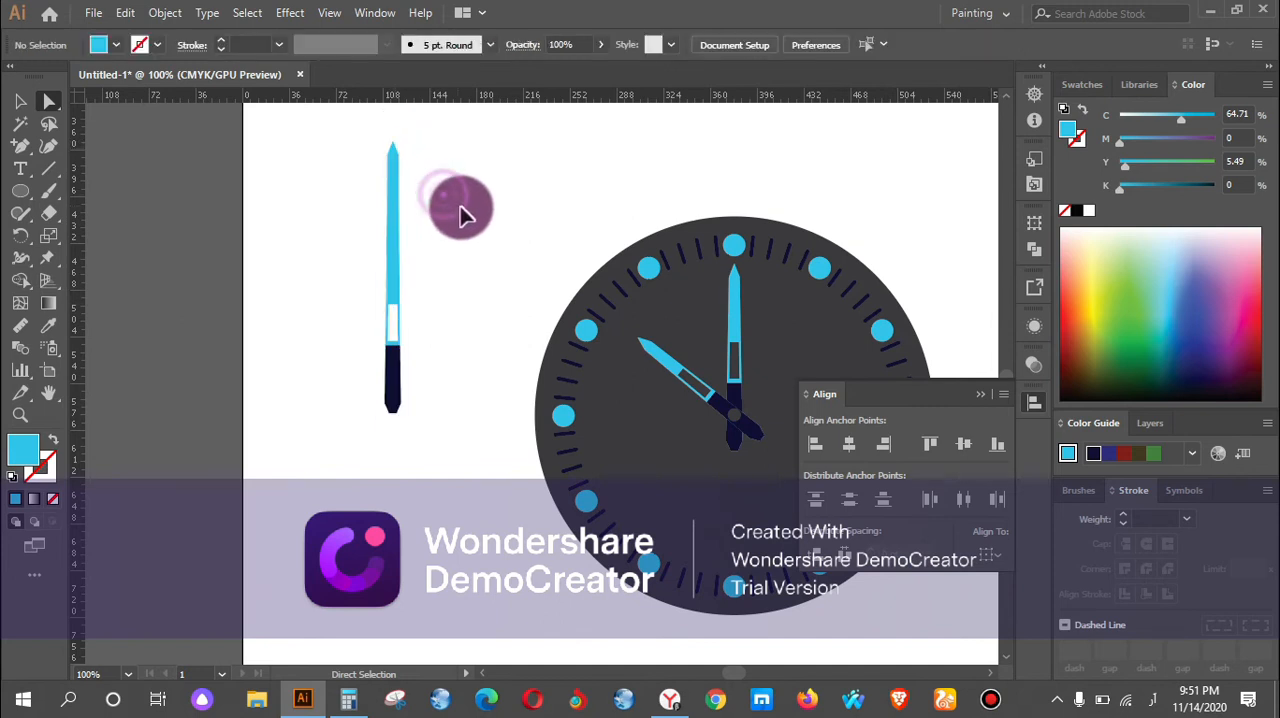
# Fill the lengthened hand's blue blade with a bright red picked from the colour spectrum.
pyautogui.scroll(2, 478, 218)
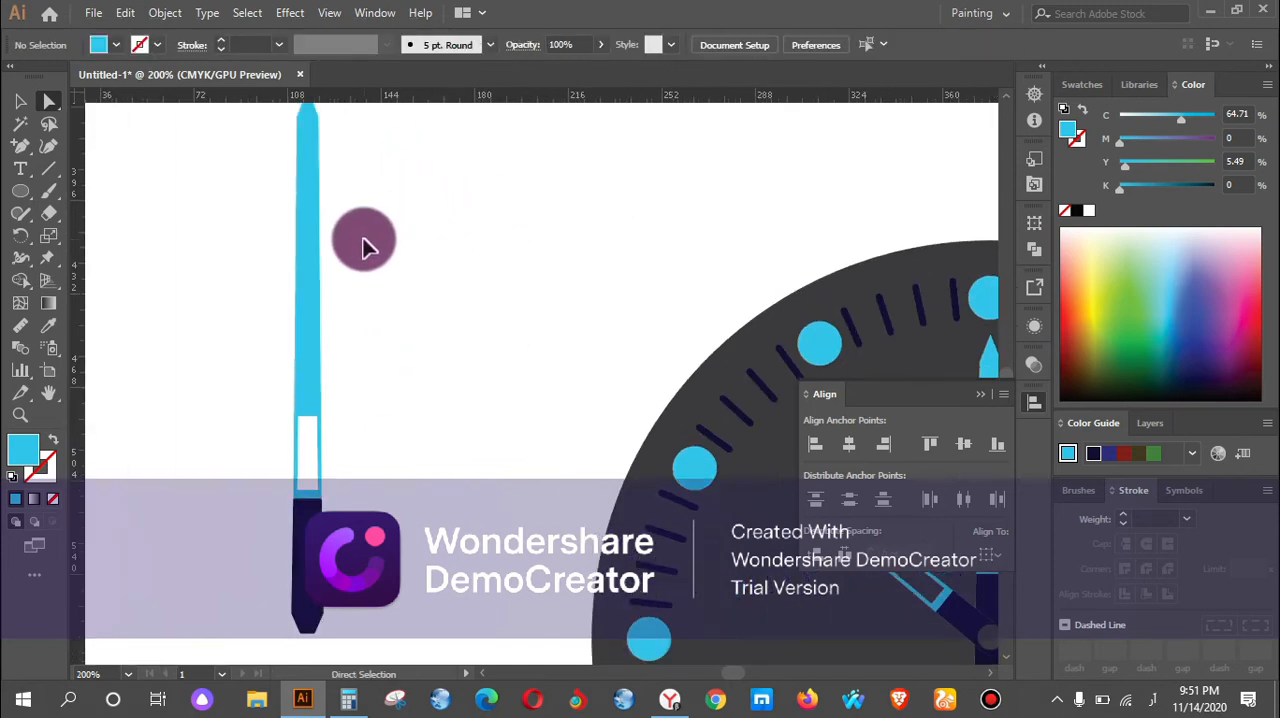
pyautogui.click(309, 352)
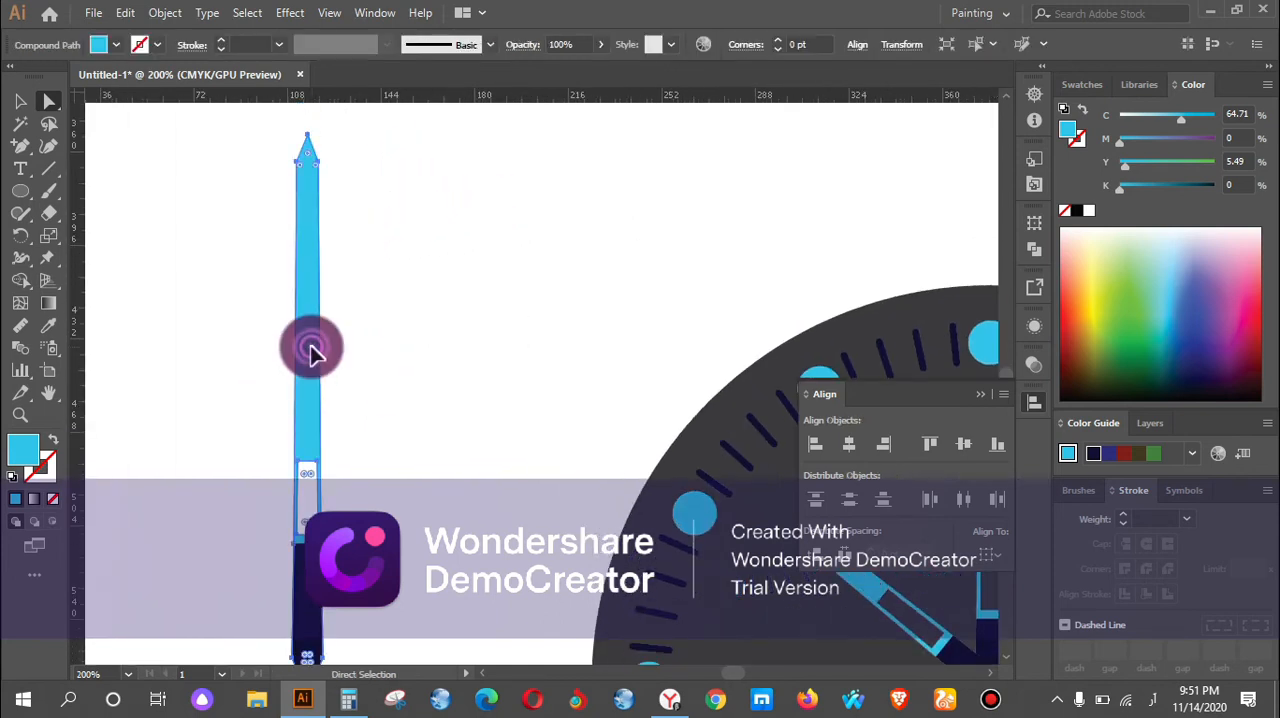
pyautogui.click(48, 324)
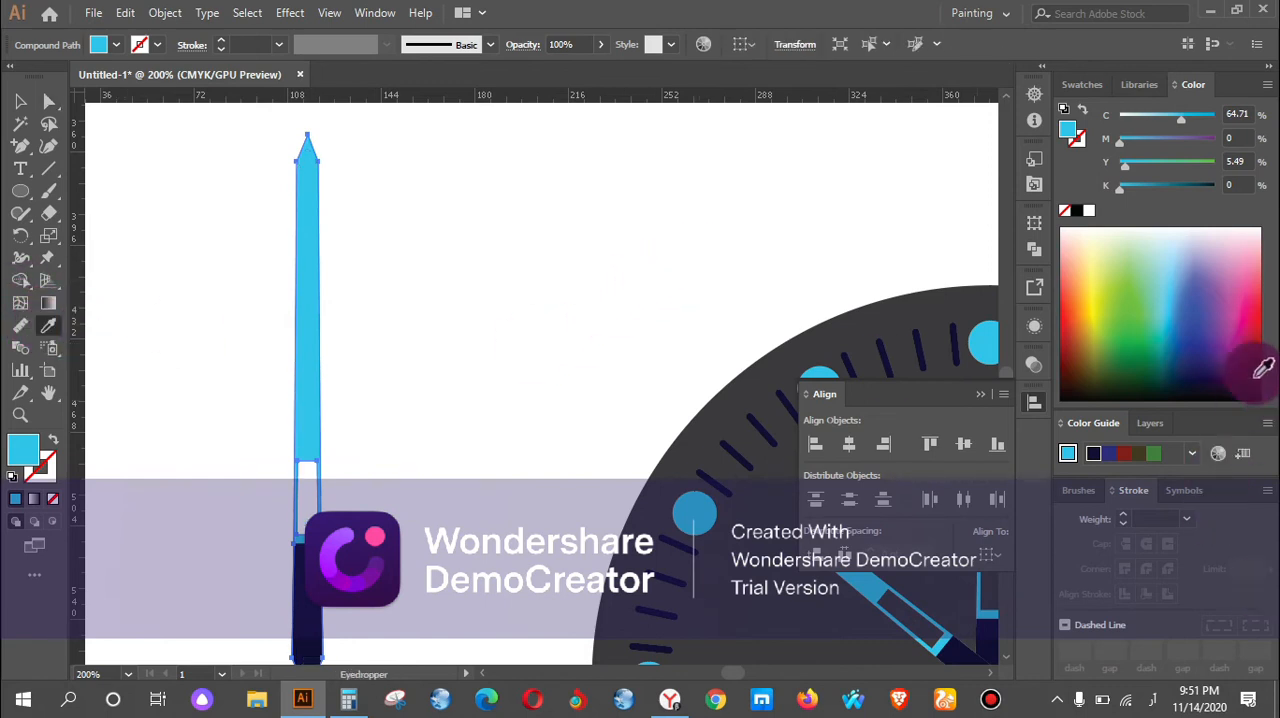
pyautogui.click(1266, 318)
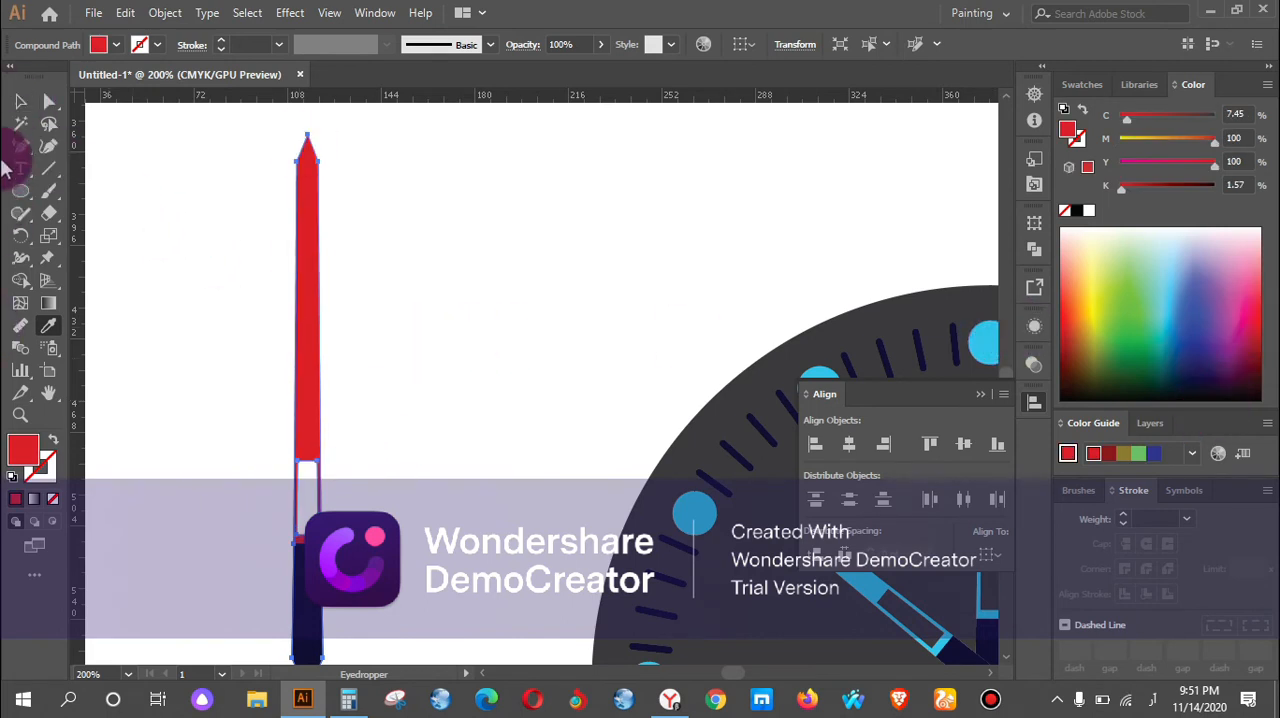
# Try a dark maroon fill on the red hand's lower handle, then undo that recolouring.
pyautogui.click(20, 101)
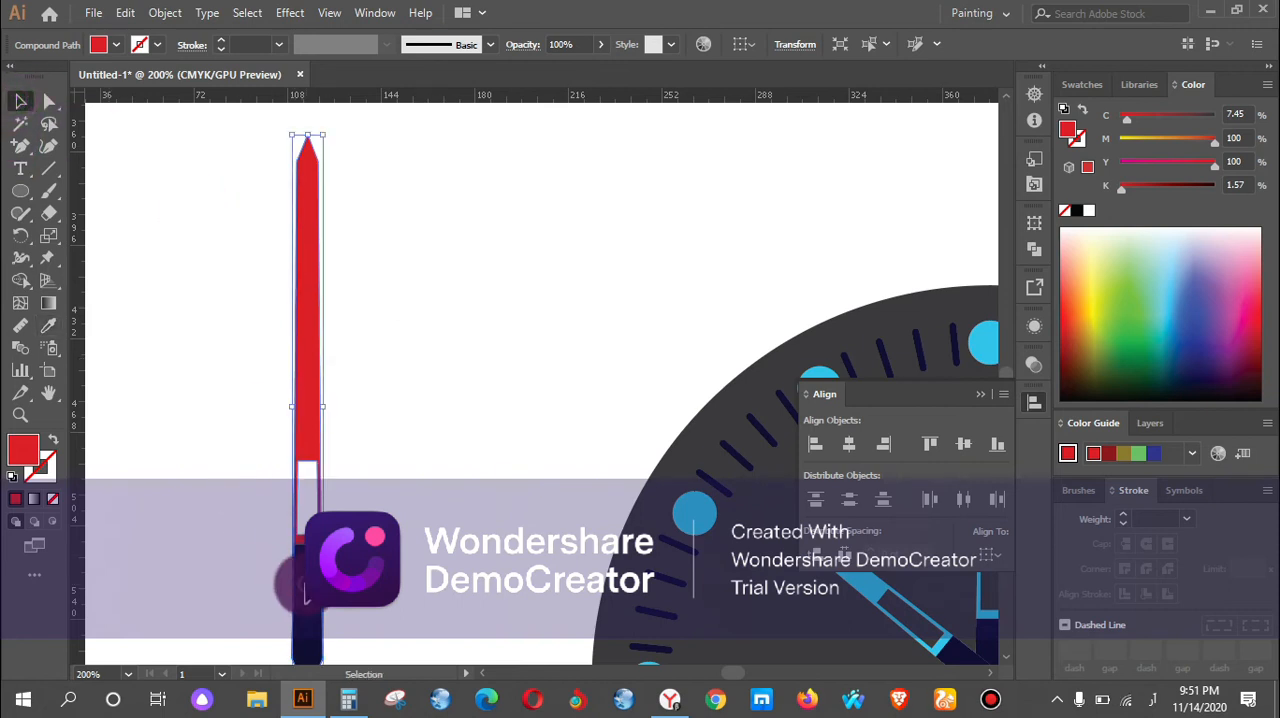
pyautogui.click(306, 590)
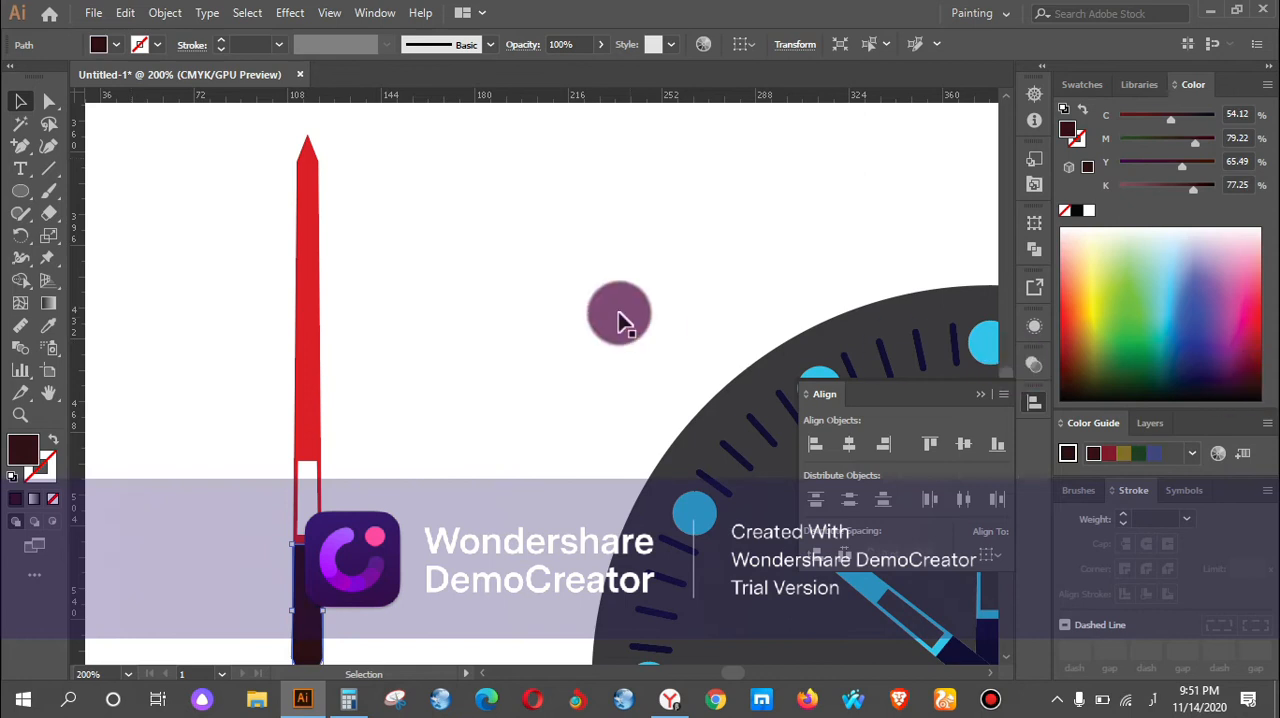
pyautogui.click(1262, 373)
pyautogui.click(491, 360)
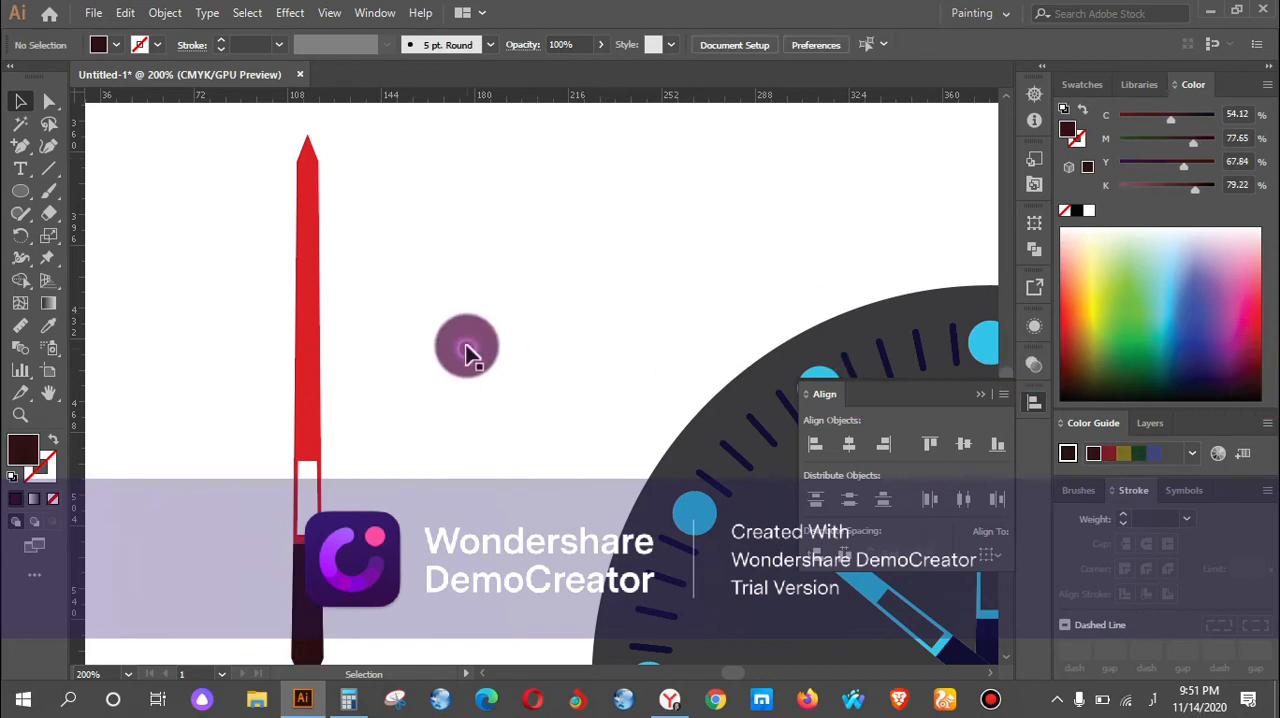
pyautogui.scroll(-2, 168, 285)
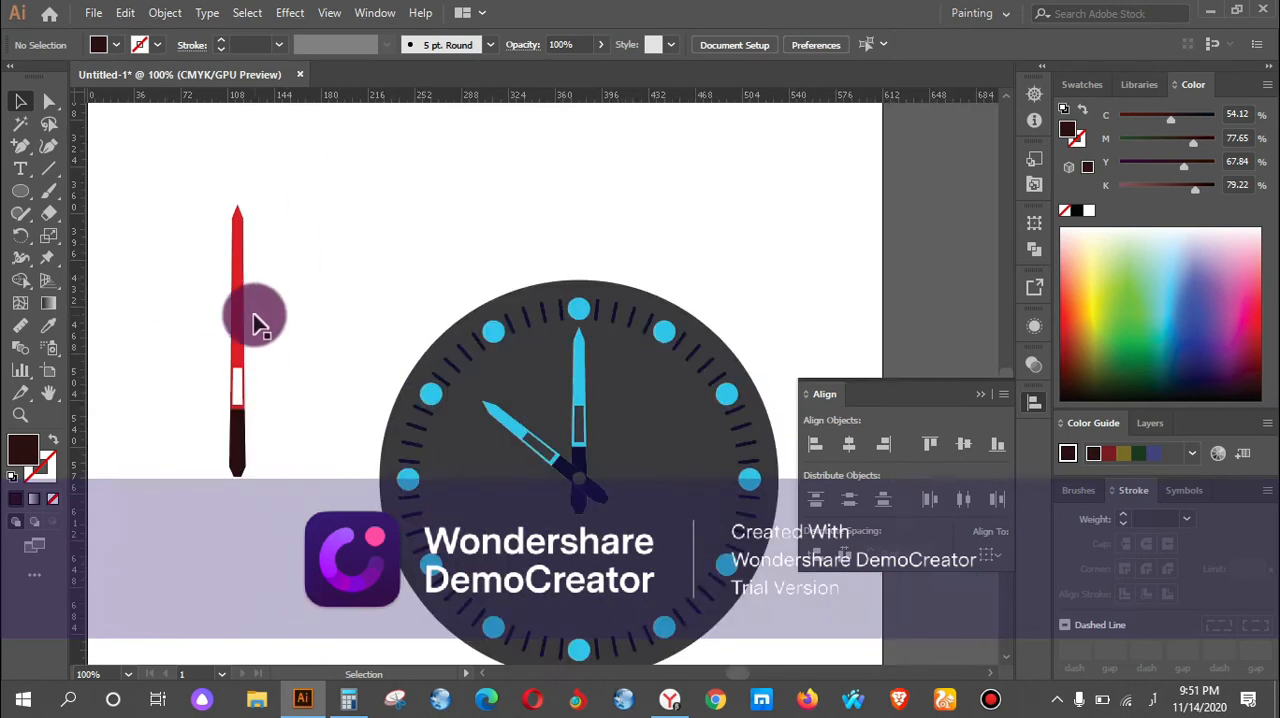
pyautogui.click(33, 102)
pyautogui.click(194, 167)
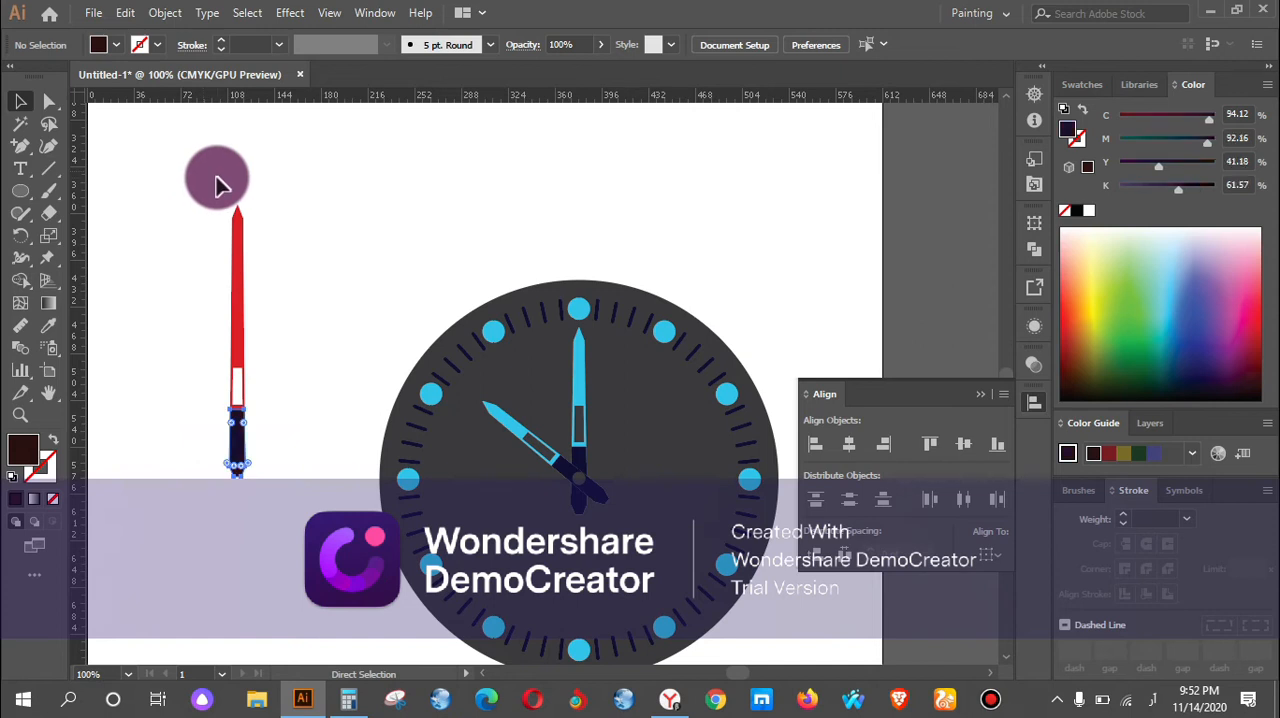
# Select the whole red hand with its navy handle and scale it down about its centre.
pyautogui.click(210, 190)
pyautogui.moveTo(214, 191); pyautogui.dragTo(268, 350)
pyautogui.click(250, 218)
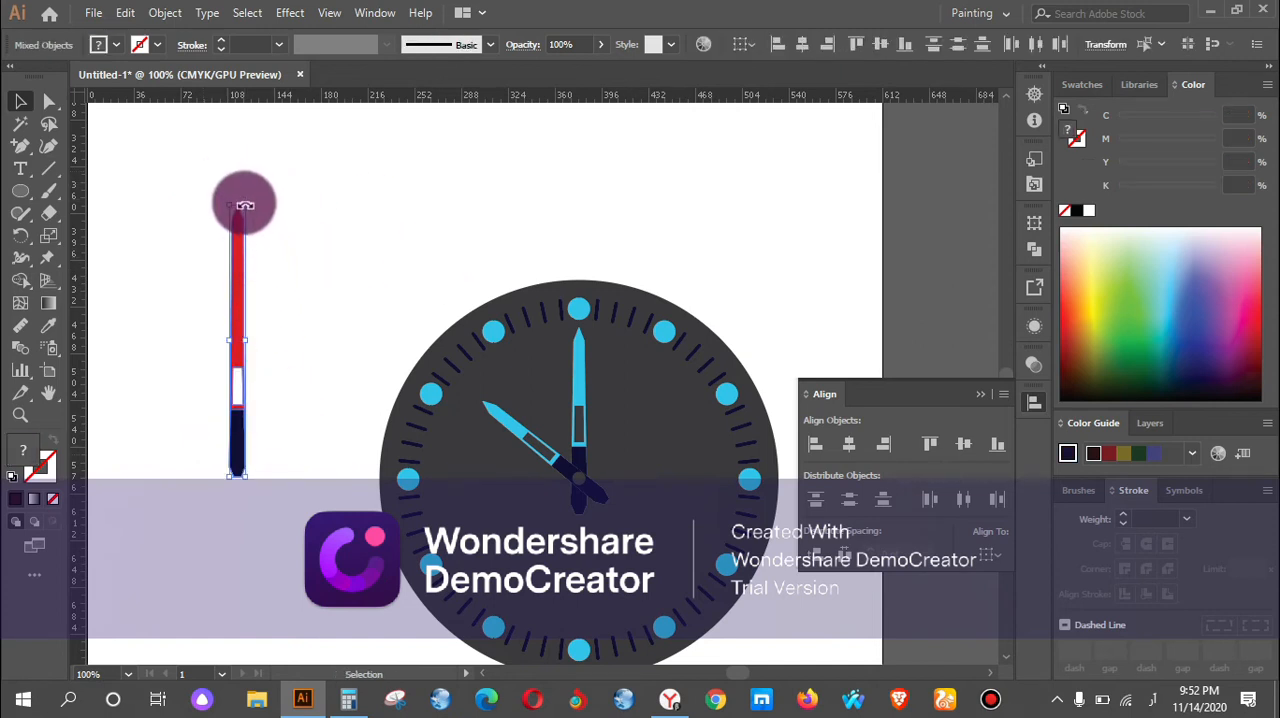
pyautogui.moveTo(241, 215); pyautogui.dragTo(246, 242)
pyautogui.click(257, 345)
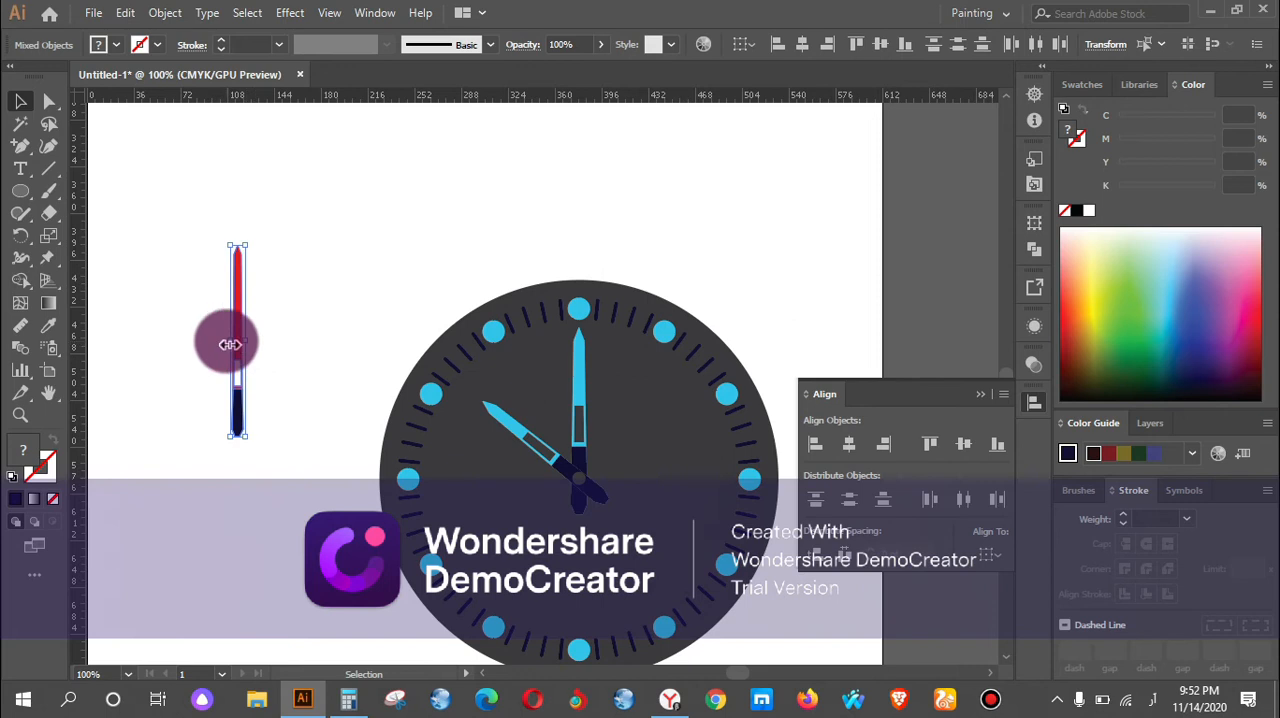
# Move the red hand onto the clock face and rotate it so its handle crosses the pivot and its tip points to the lower right.
pyautogui.scroll(1, 234, 374)
pyautogui.moveTo(238, 345); pyautogui.dragTo(551, 429)
pyautogui.press('space')
pyautogui.moveTo(95, 180); pyautogui.dragTo(607, 335)
pyautogui.moveTo(605, 455); pyautogui.dragTo(610, 391)
pyautogui.scroll(3, 609, 392)
pyautogui.scroll(1, 609, 391)
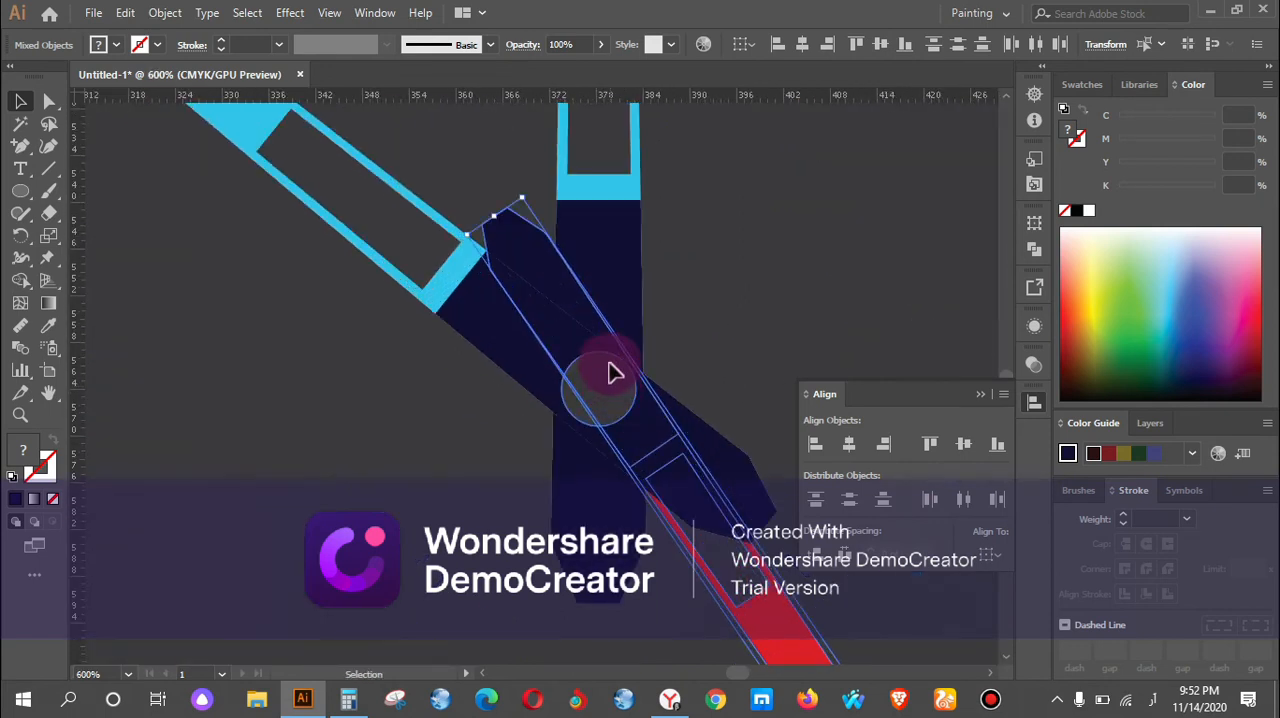
# Select the red hand's navy handle and red blade together and group them.
pyautogui.moveTo(590, 339); pyautogui.dragTo(568, 290)
pyautogui.click(568, 290)
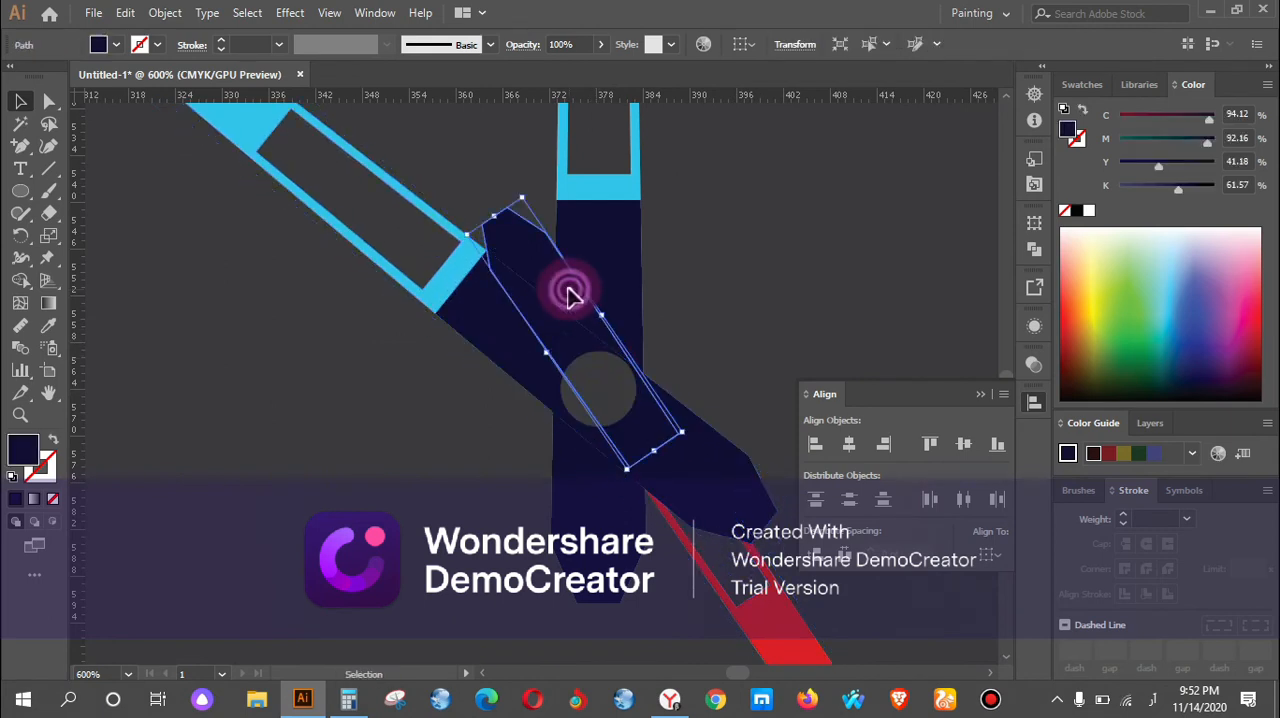
pyautogui.keyDown('shift'); pyautogui.click(782, 627); pyautogui.keyUp('shift')
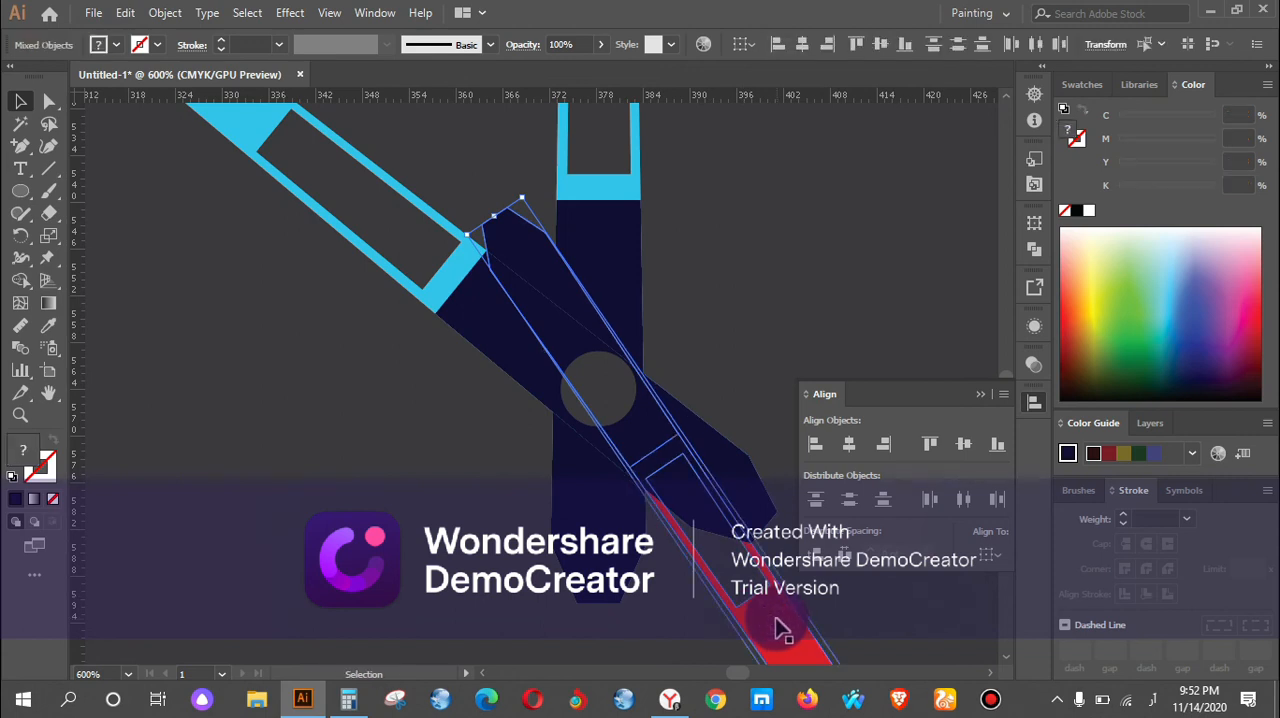
pyautogui.scroll(-2, 778, 625)
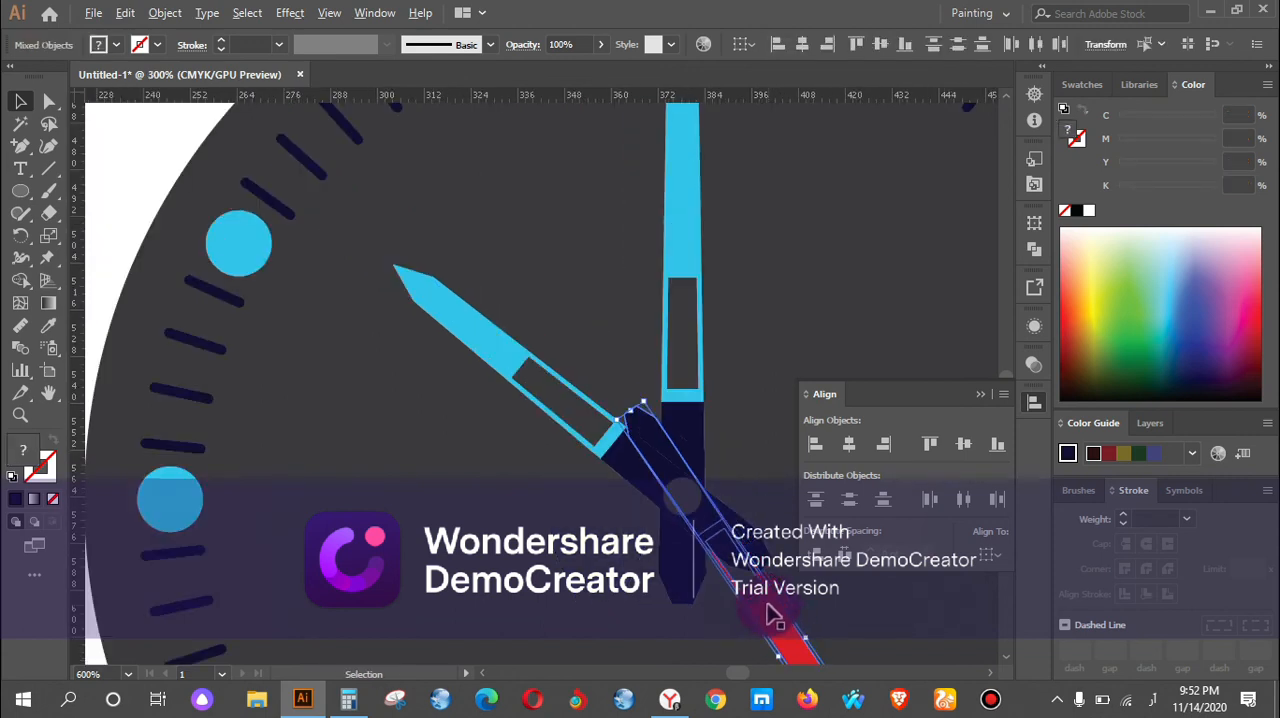
pyautogui.scroll(-1, 772, 614)
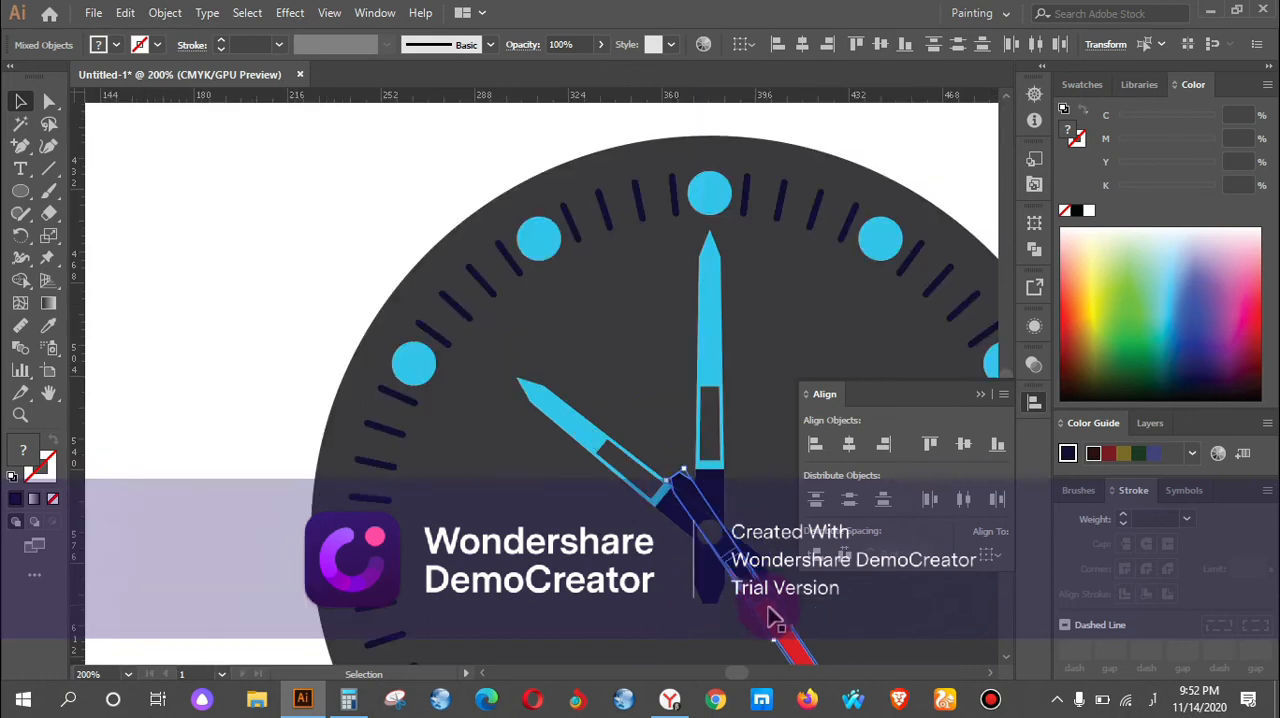
pyautogui.rightClick(776, 618)
pyautogui.click(821, 460)
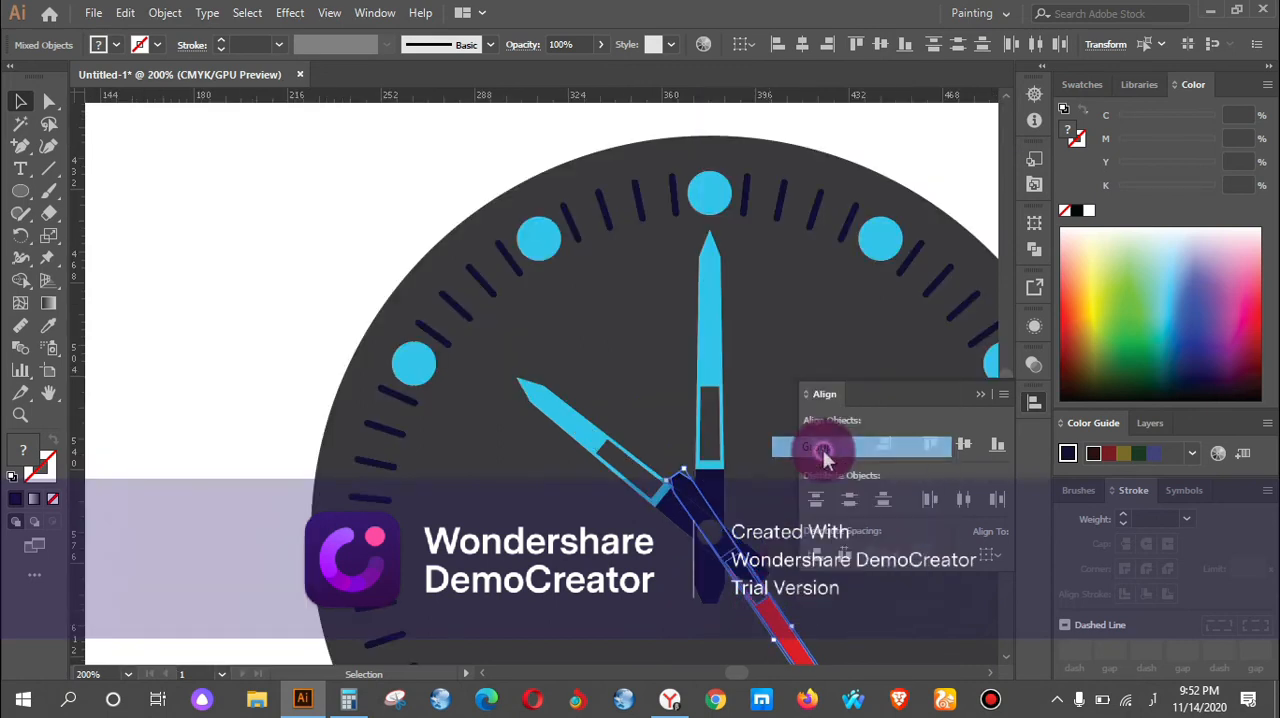
# Shift the grouped red hand slightly down so its handle lies over the pivot circle, and deselect it.
pyautogui.scroll(2, 768, 568)
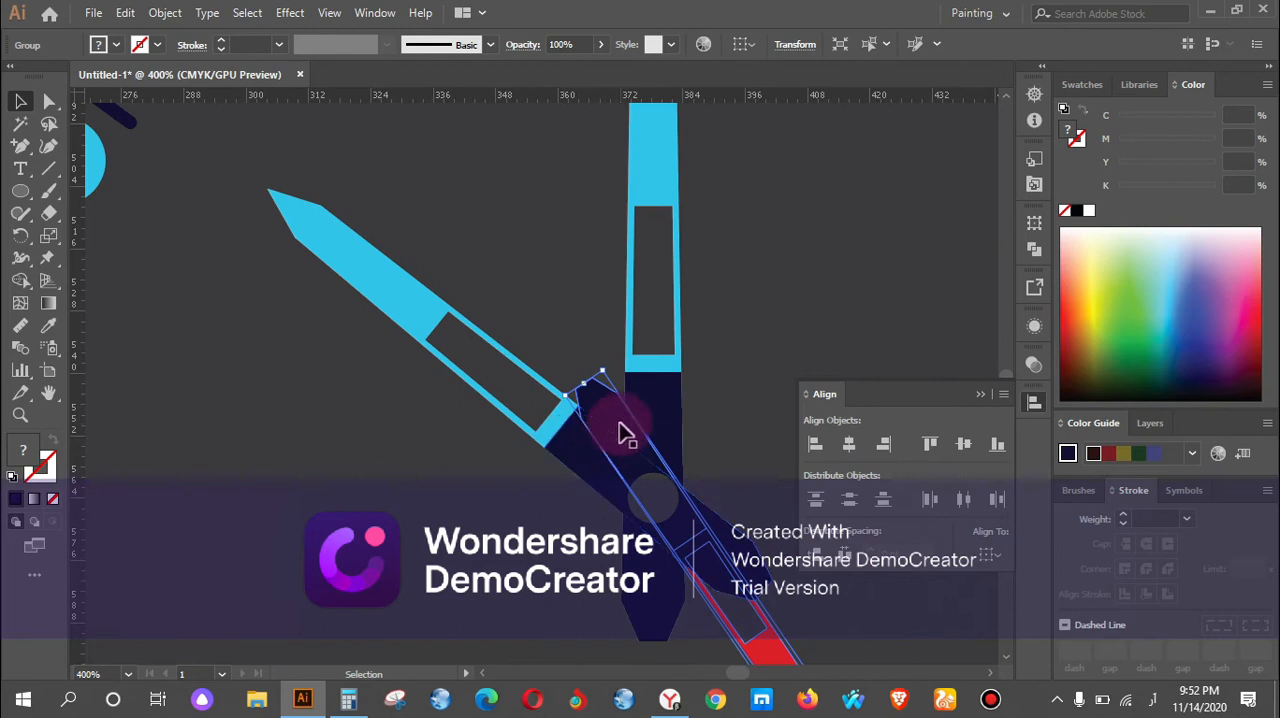
pyautogui.moveTo(621, 408)
pyautogui.mouseDown()
pyautogui.moveTo(643, 457)
pyautogui.moveTo(626, 401)
pyautogui.moveTo(614, 423)
pyautogui.moveTo(624, 428)
pyautogui.mouseUp()
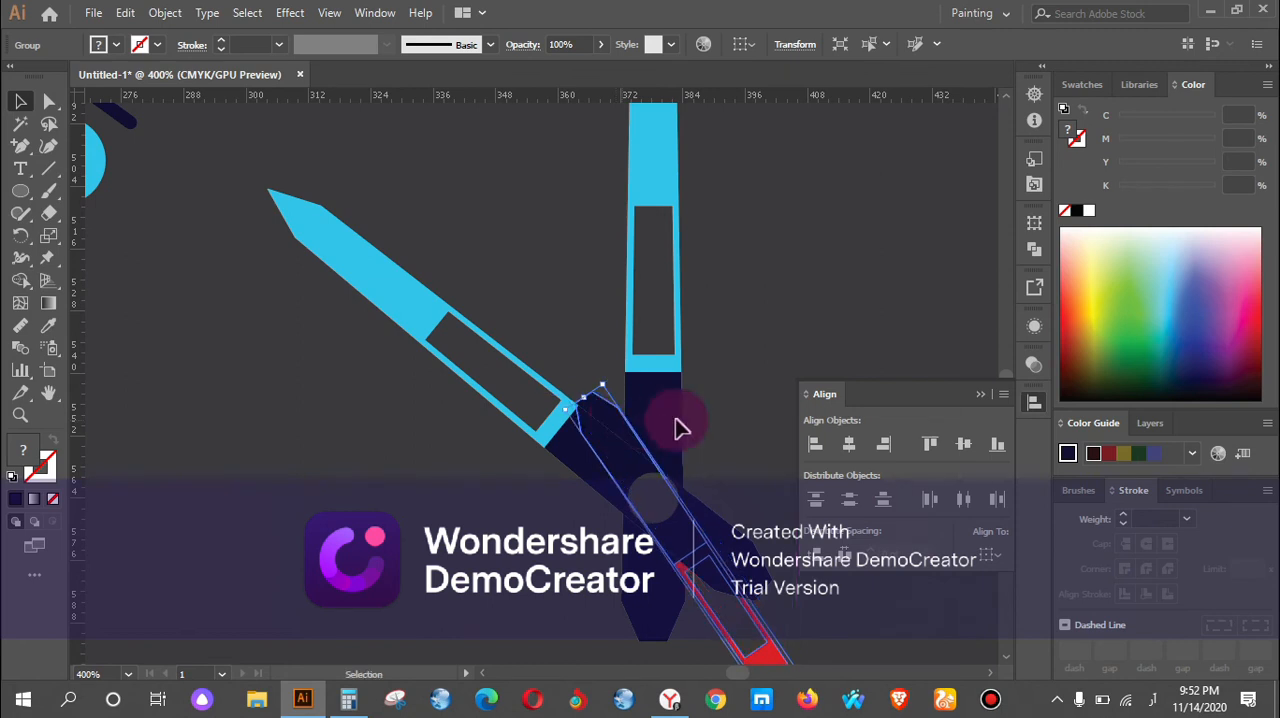
pyautogui.click(745, 423)
pyautogui.scroll(-1, 750, 462)
pyautogui.scroll(-1, 745, 455)
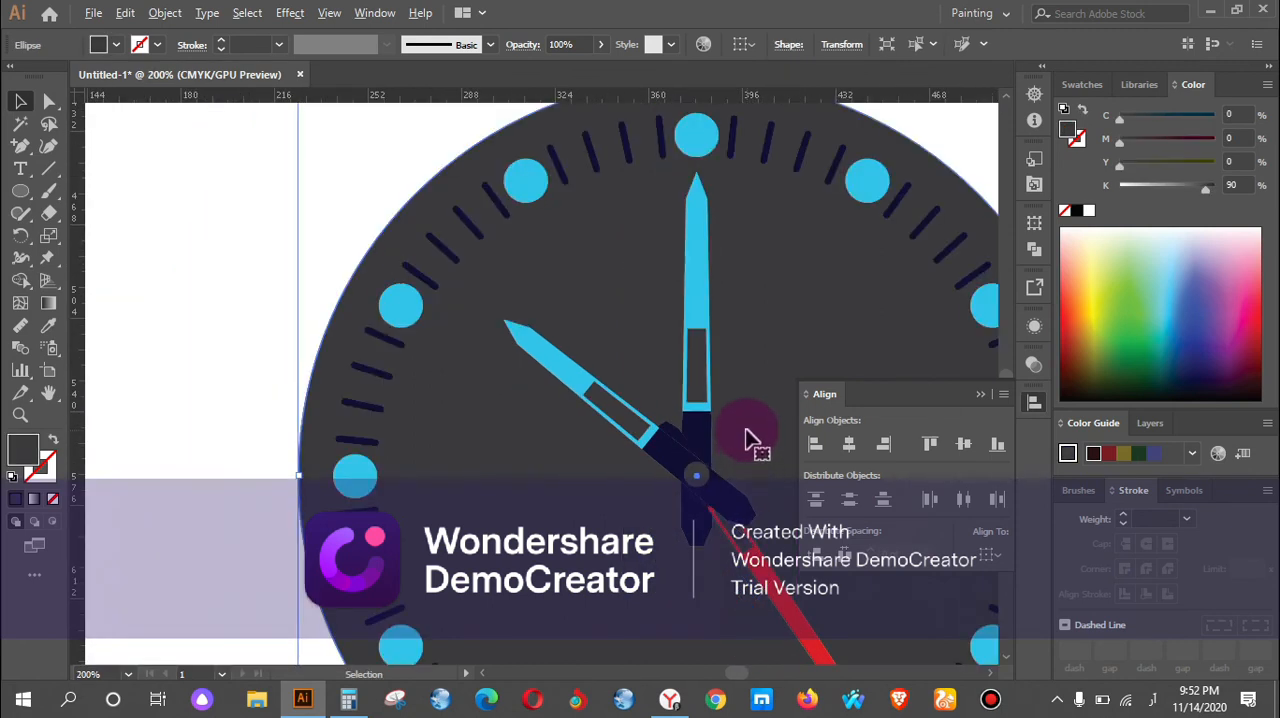
# Select the red hand group and rotate it slightly clockwise around the pivot area.
pyautogui.moveTo(745, 445); pyautogui.dragTo(443, 349)
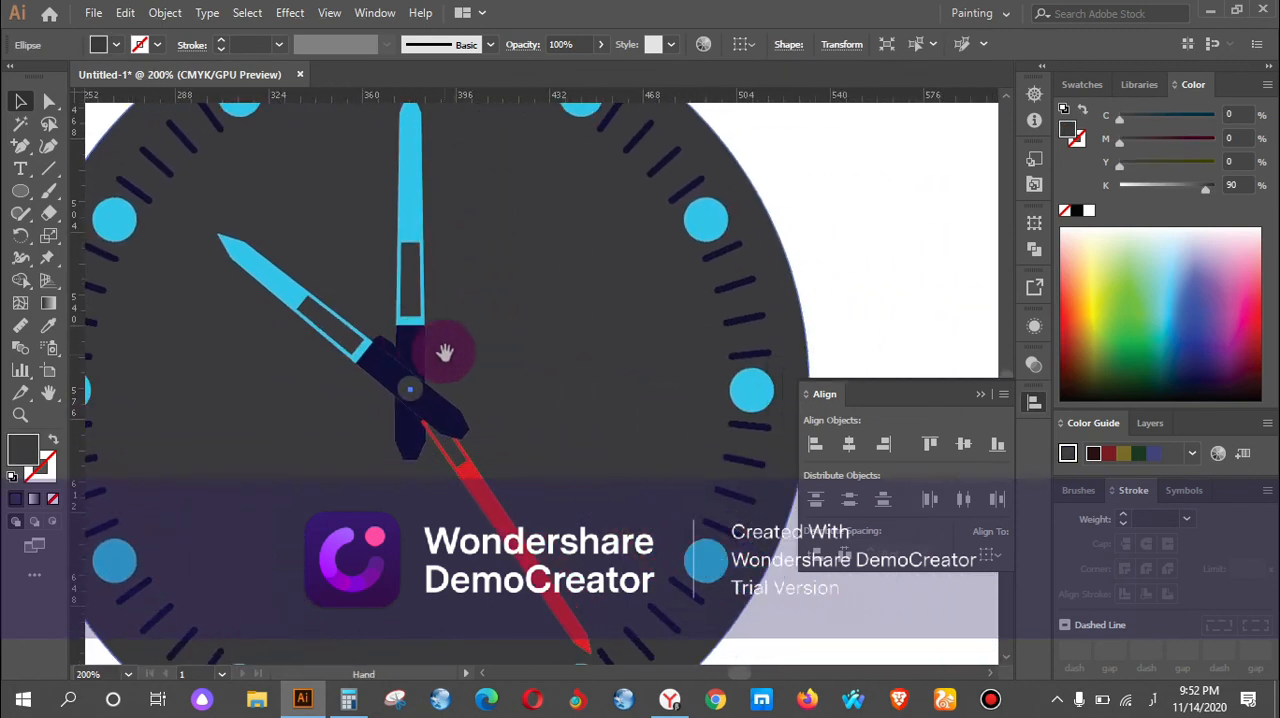
pyautogui.click(522, 556)
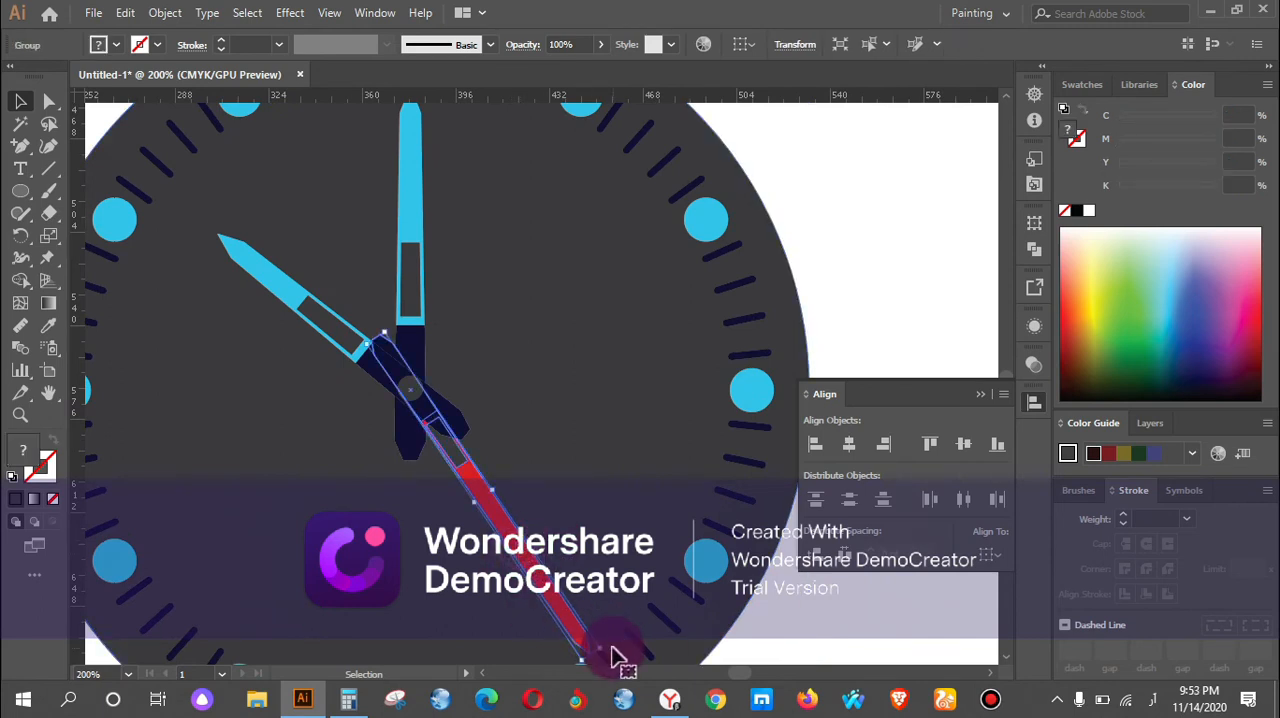
pyautogui.moveTo(608, 655); pyautogui.dragTo(600, 661)
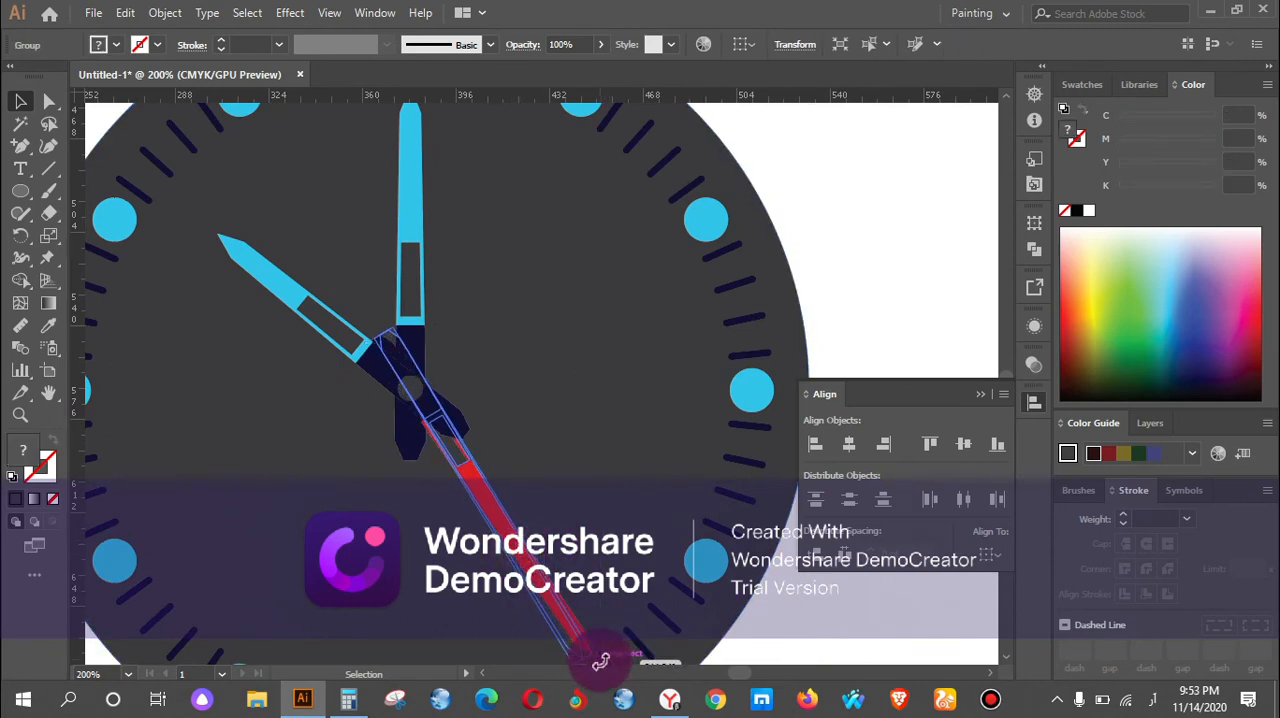
# Lengthen the red second hand group slightly at its navy handle end so the handle extends further past the pivot.
pyautogui.scroll(1, 430, 415)
pyautogui.moveTo(428, 409); pyautogui.dragTo(423, 415)
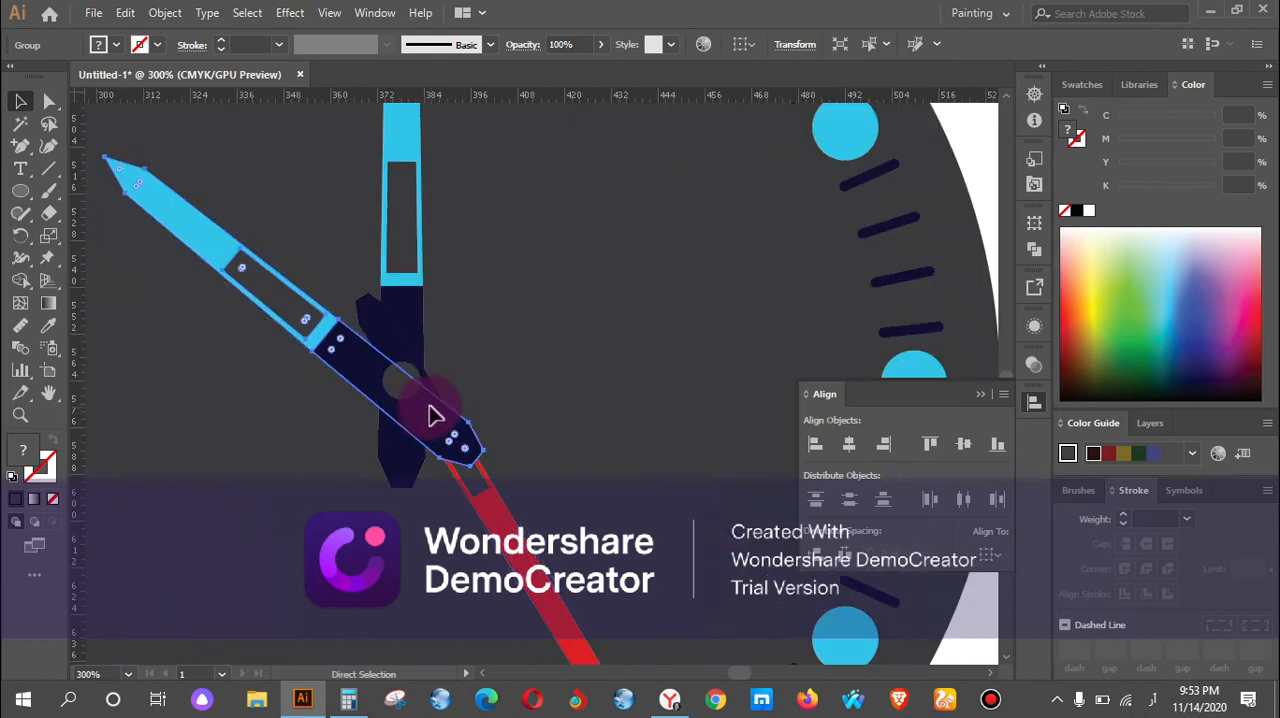
pyautogui.hotkey('ctrl', 'z')
pyautogui.moveTo(388, 321); pyautogui.dragTo(385, 335)
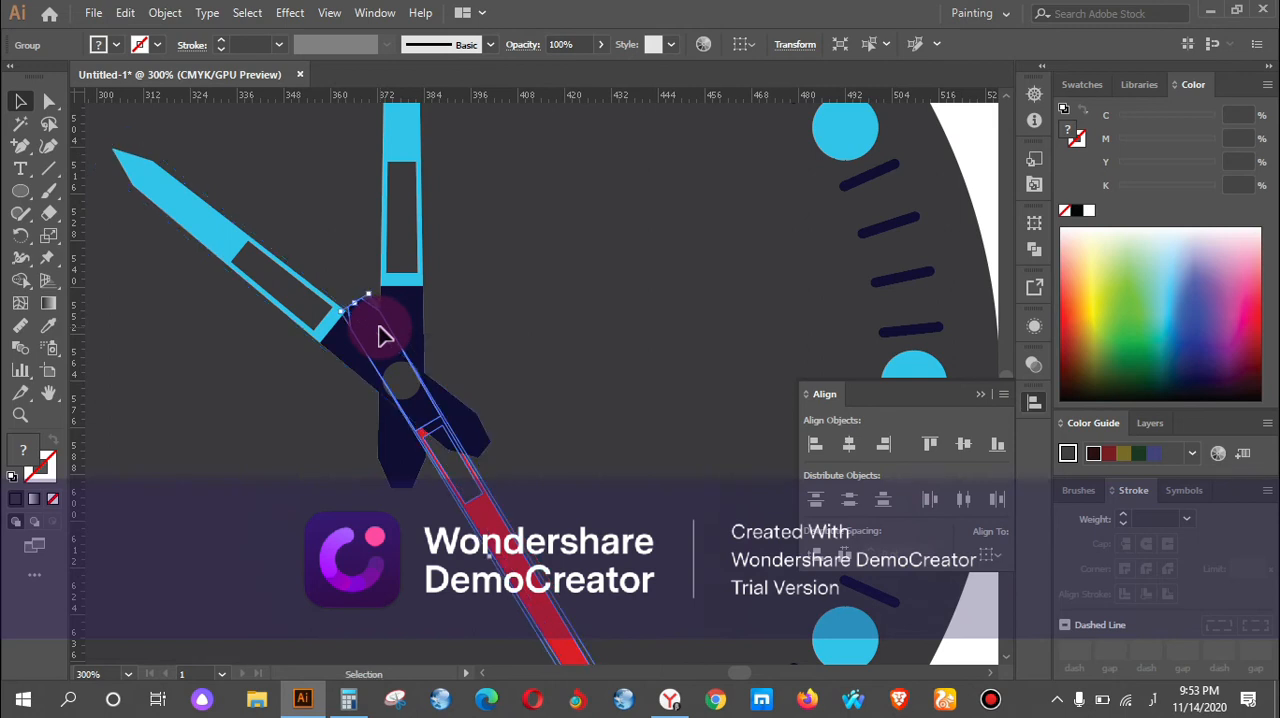
pyautogui.click(491, 343)
pyautogui.click(366, 320)
pyautogui.click(366, 316)
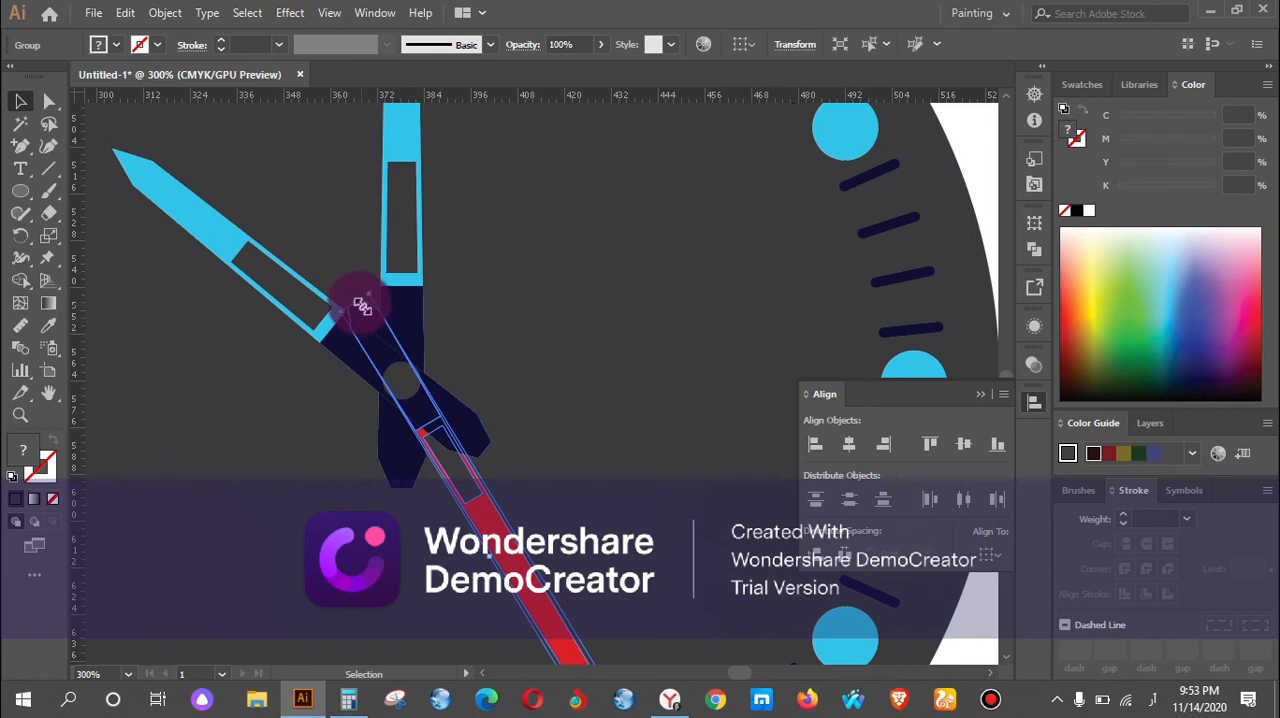
pyautogui.moveTo(355, 302); pyautogui.dragTo(337, 286)
pyautogui.click(484, 347)
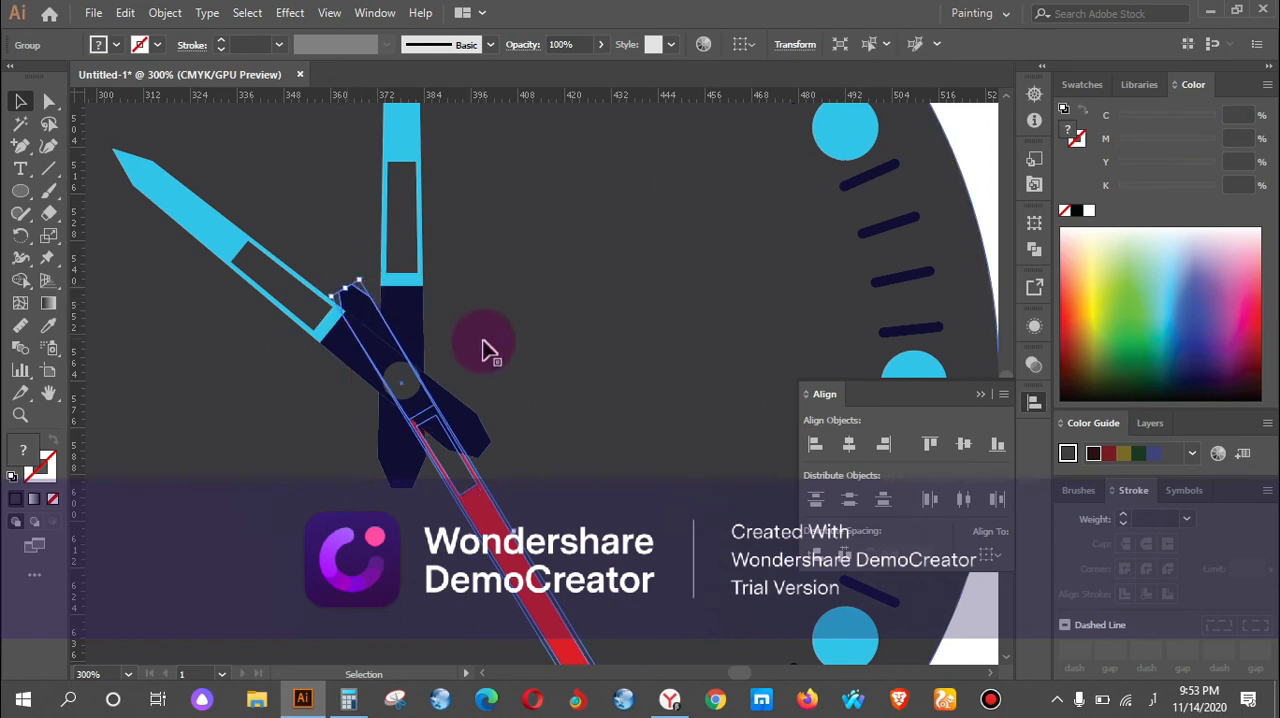
# Scale the red second hand up slightly until its tip reaches the blue circle at five o'clock, and deselect it.
pyautogui.scroll(-2, 484, 347)
pyautogui.click(470, 364)
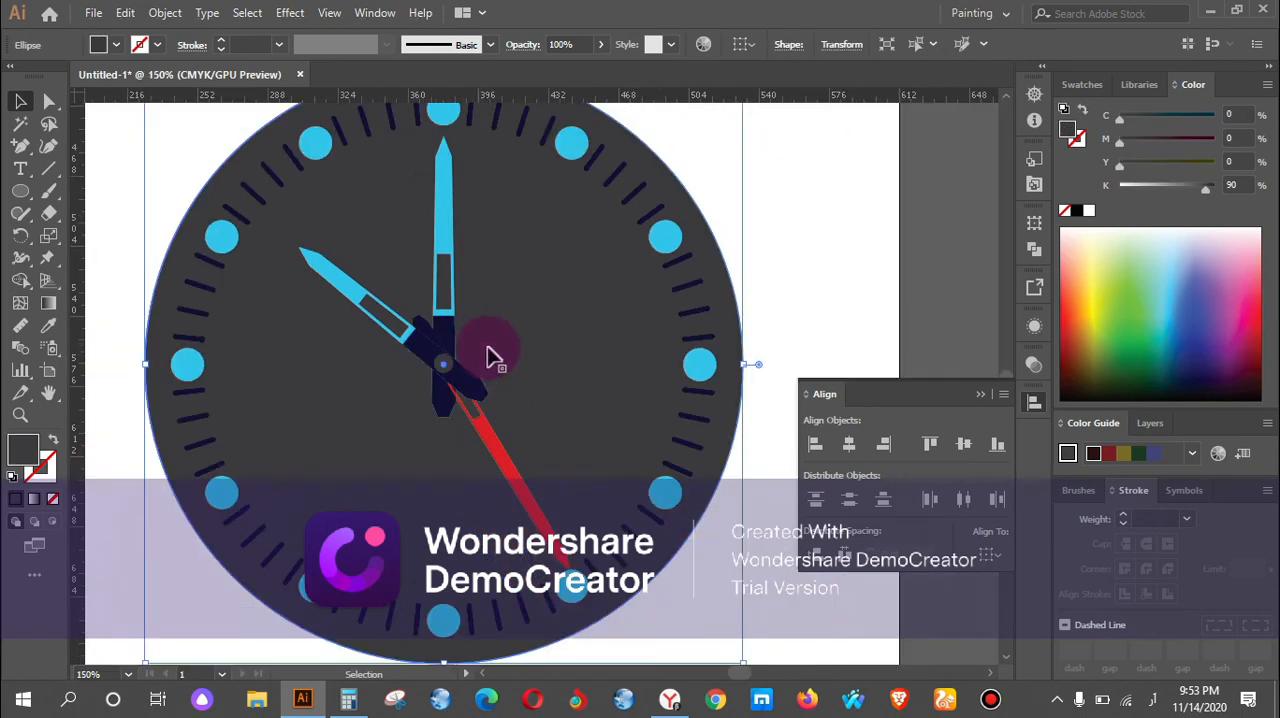
pyautogui.click(537, 526)
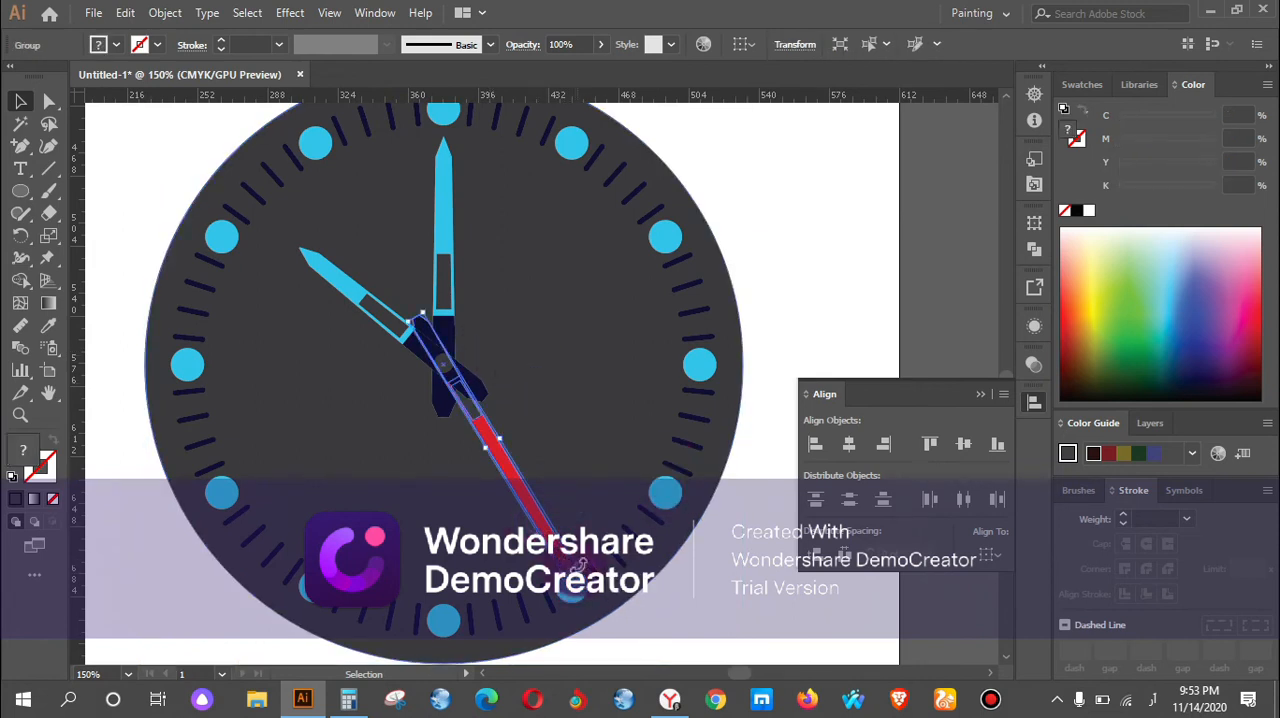
pyautogui.moveTo(577, 565); pyautogui.dragTo(593, 567)
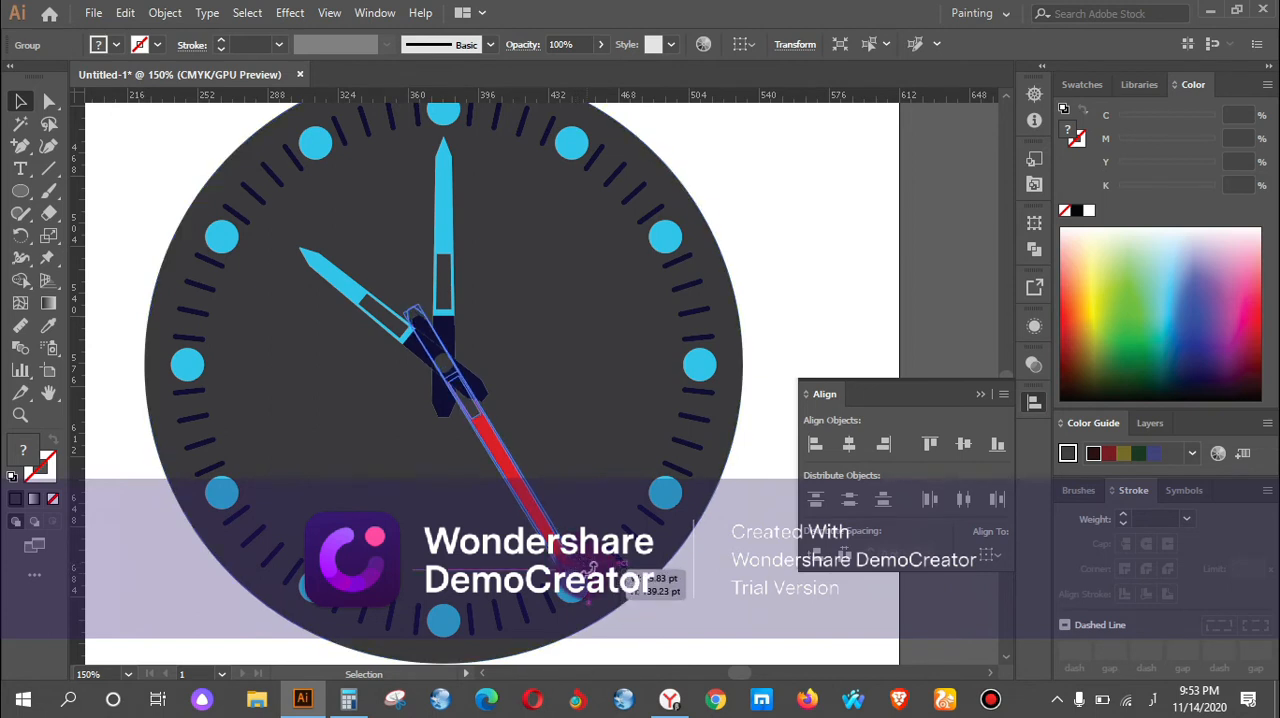
pyautogui.click(868, 292)
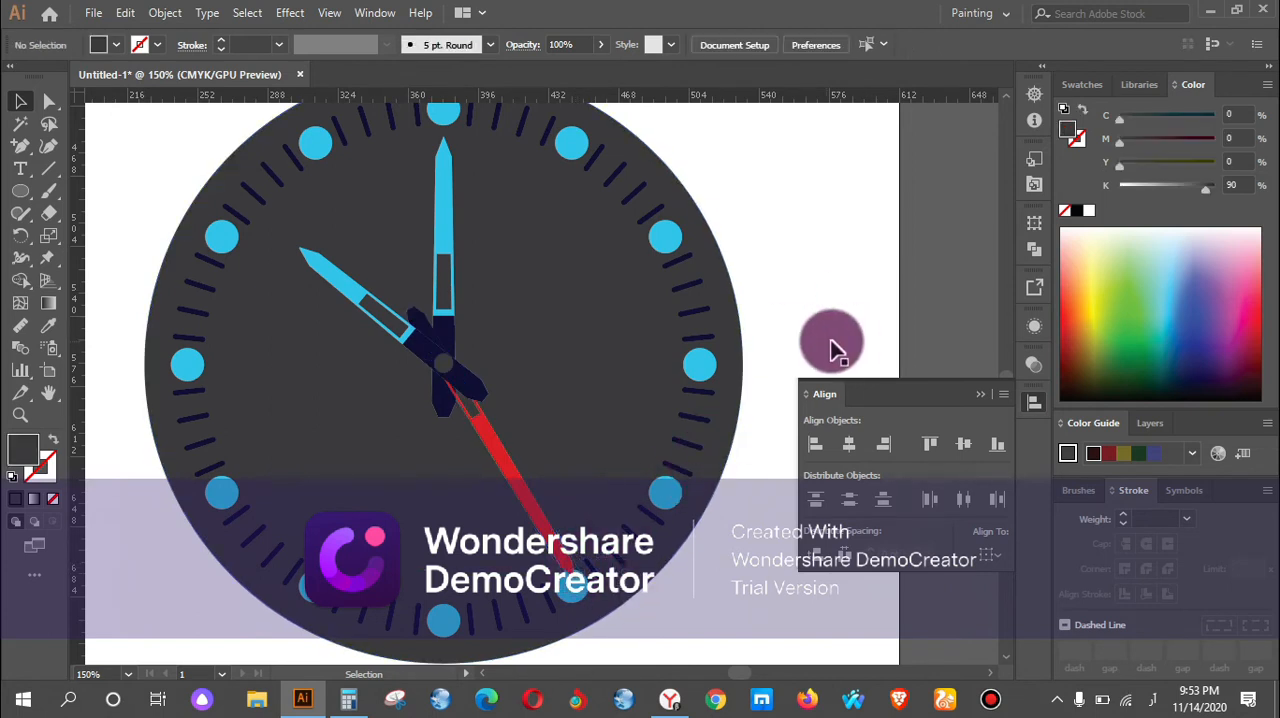
pyautogui.scroll(-2, 800, 342)
pyautogui.moveTo(686, 457); pyautogui.dragTo(467, 449)
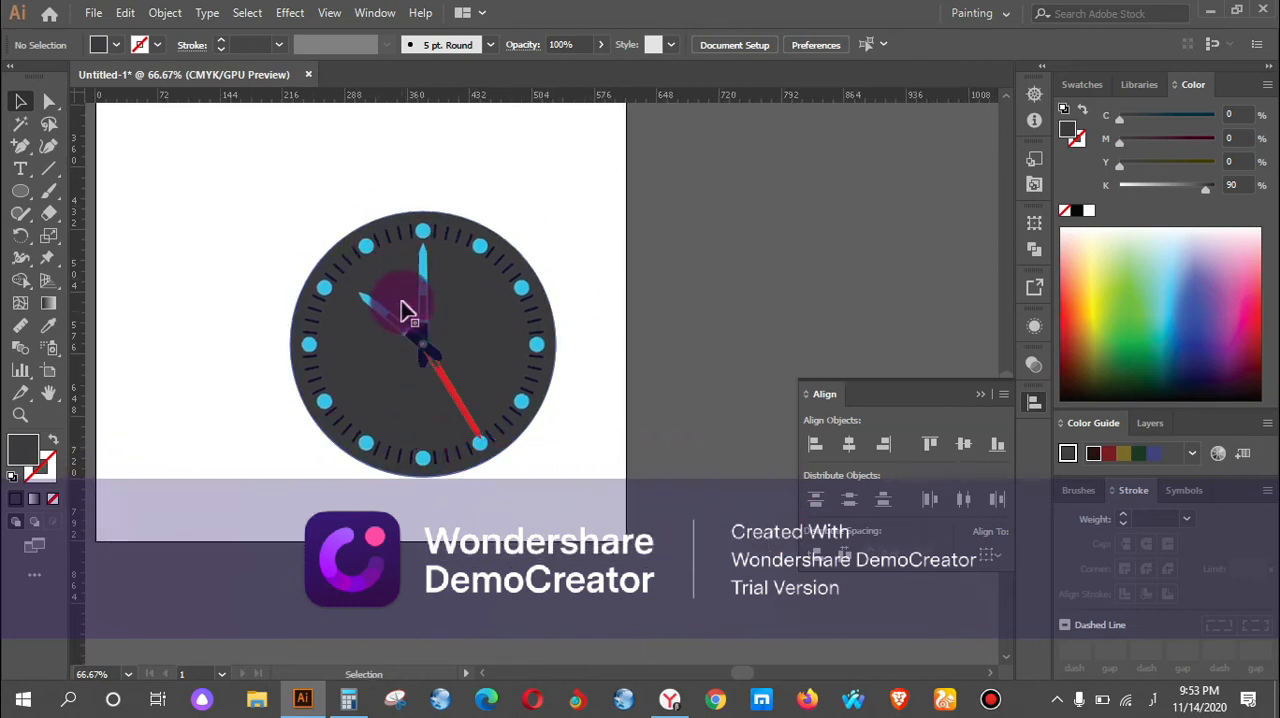
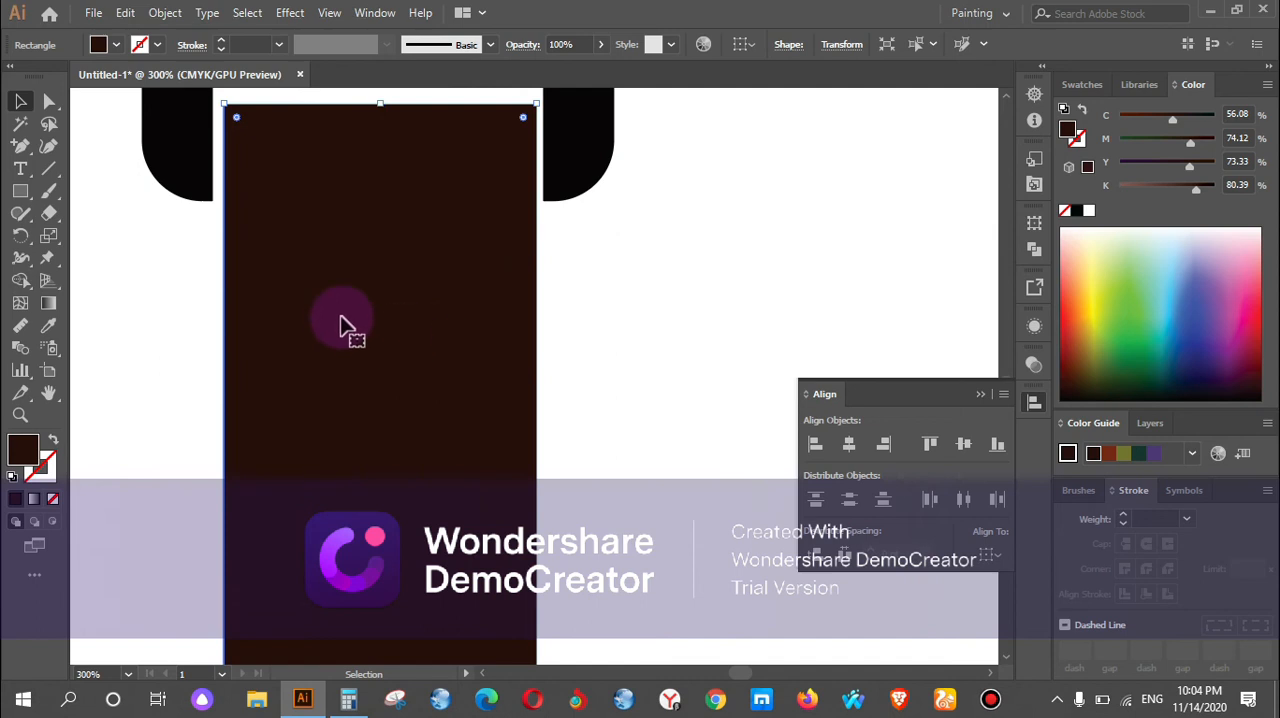
# Nudge the dark brown strap rectangle slightly so it sits evenly between the watch's lower lugs.
pyautogui.scroll(3, 363, 293)
pyautogui.moveTo(373, 303); pyautogui.dragTo(376, 304)
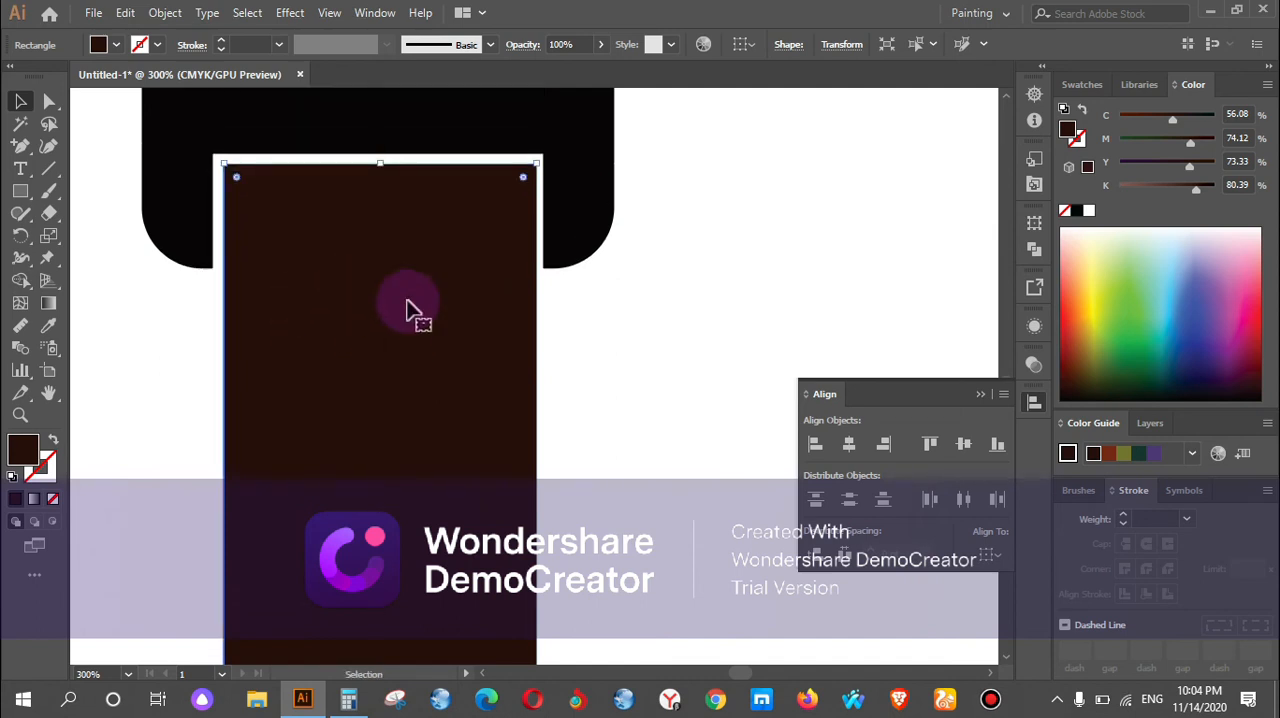
pyautogui.scroll(-2, 603, 331)
pyautogui.scroll(-1, 610, 330)
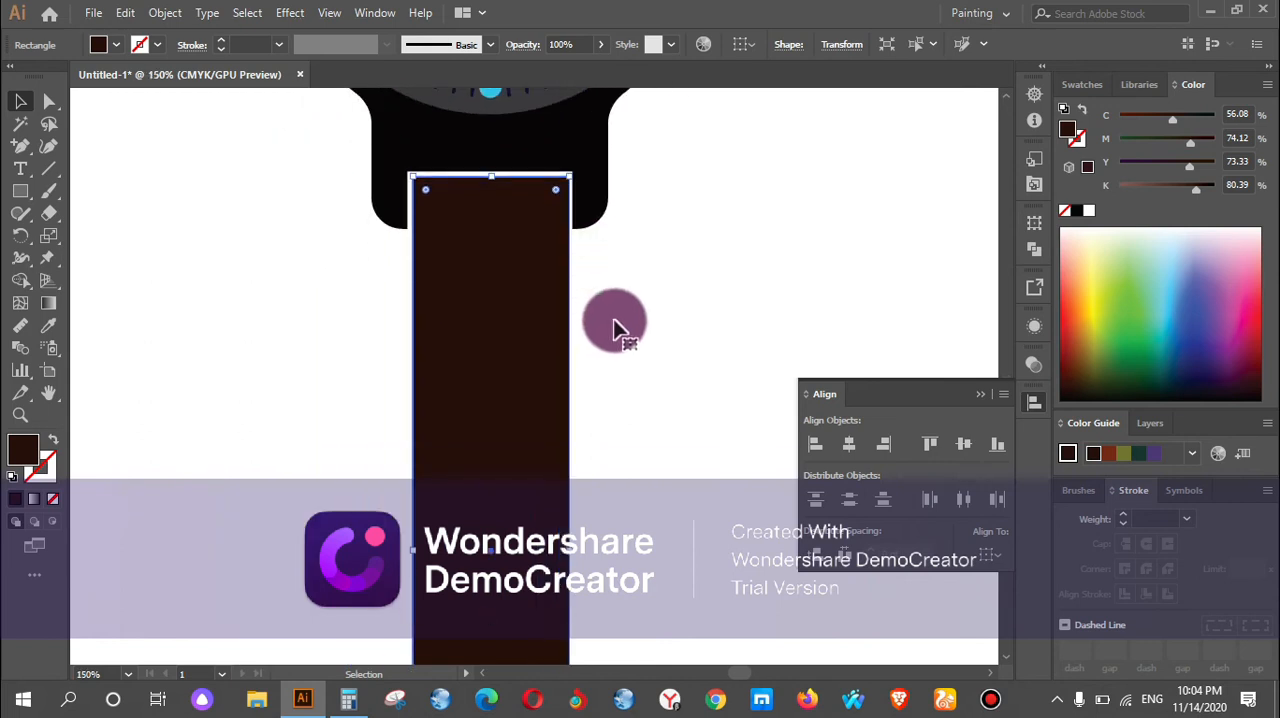
# Duplicate the dark brown strap straight upward and fit the copy between the watch's upper lugs.
pyautogui.scroll(5, 616, 332)
pyautogui.scroll(-2, 634, 330)
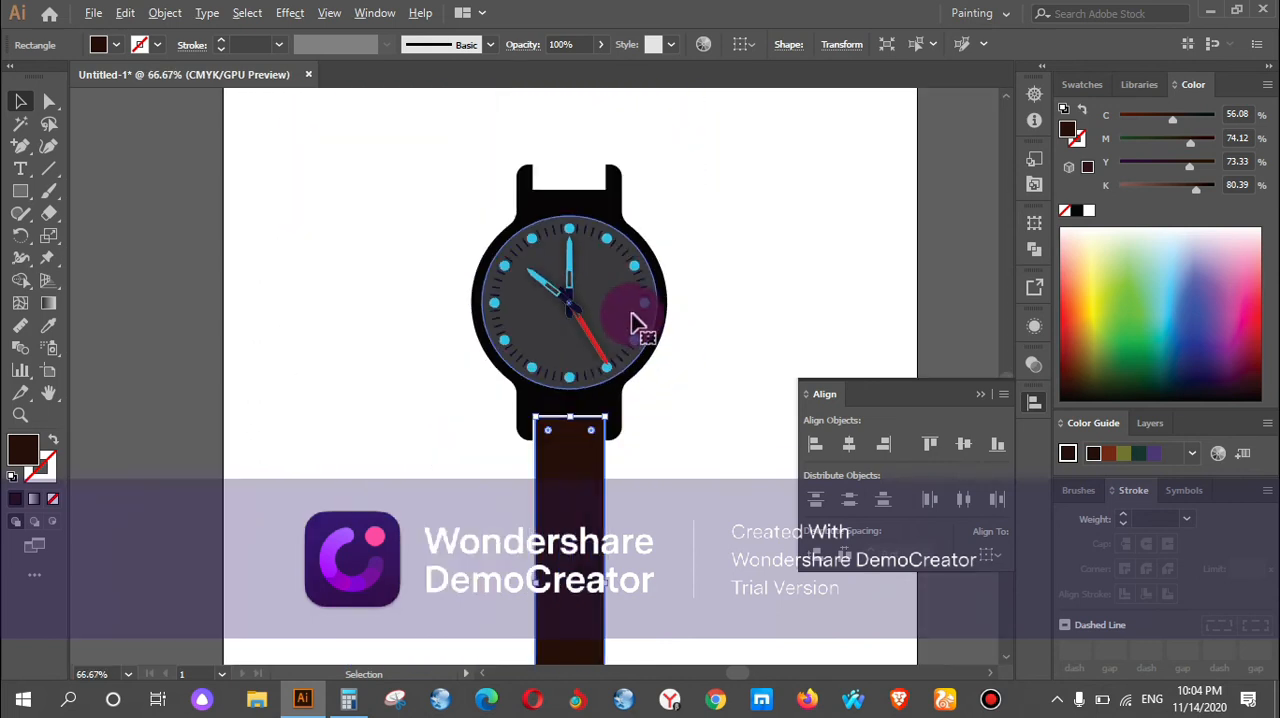
pyautogui.scroll(-2, 588, 460)
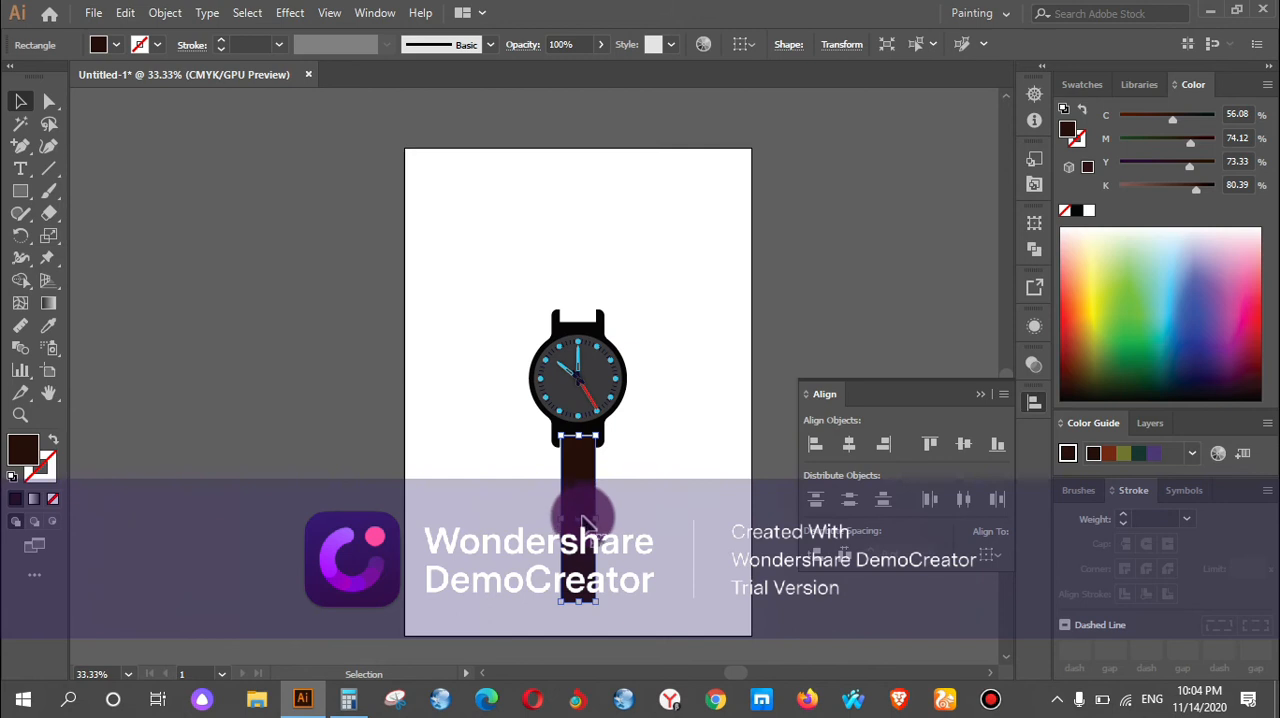
pyautogui.moveTo(584, 525); pyautogui.dragTo(615, 248)
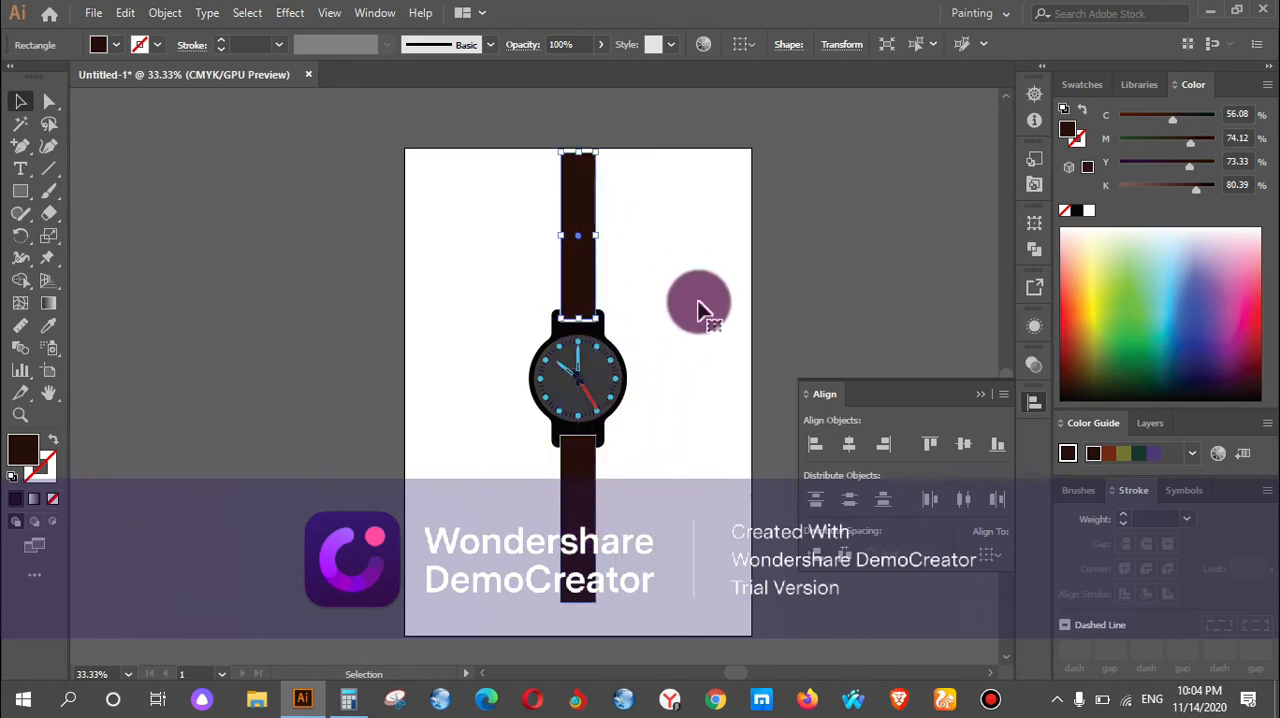
pyautogui.scroll(3, 700, 306)
pyautogui.moveTo(336, 103); pyautogui.dragTo(337, 101)
pyautogui.scroll(3, 337, 101)
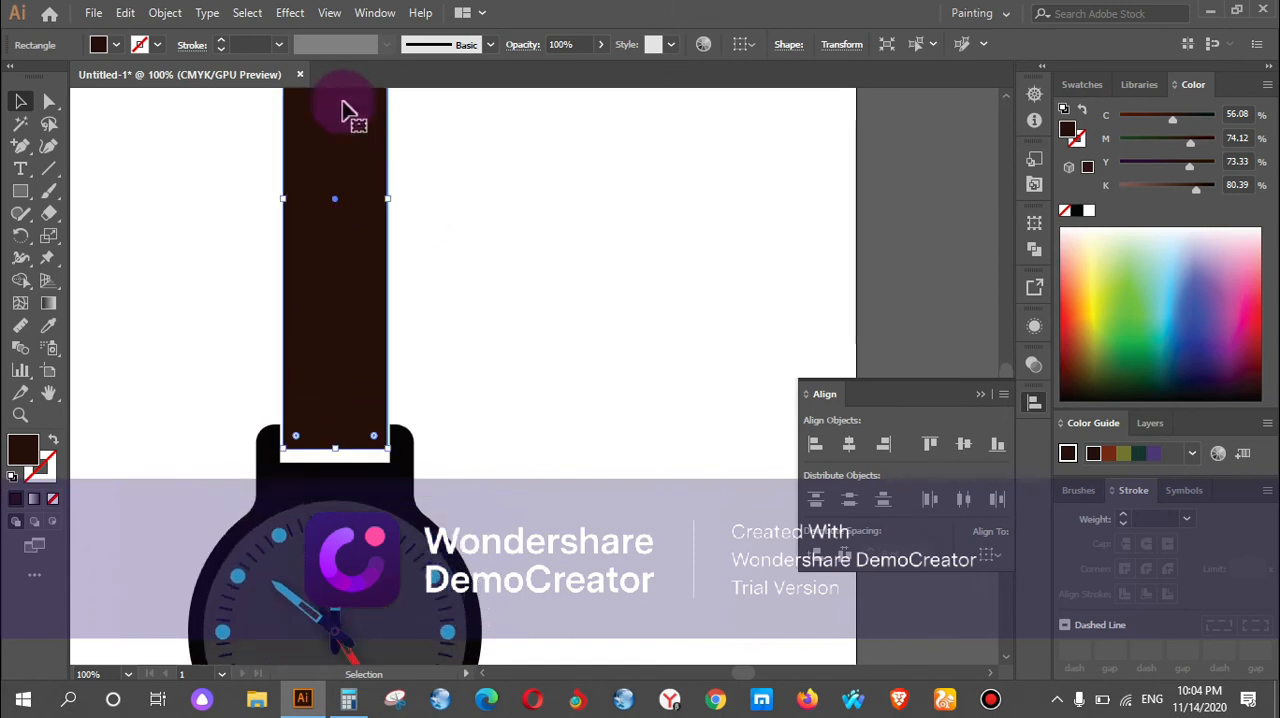
pyautogui.scroll(-3, 560, 270)
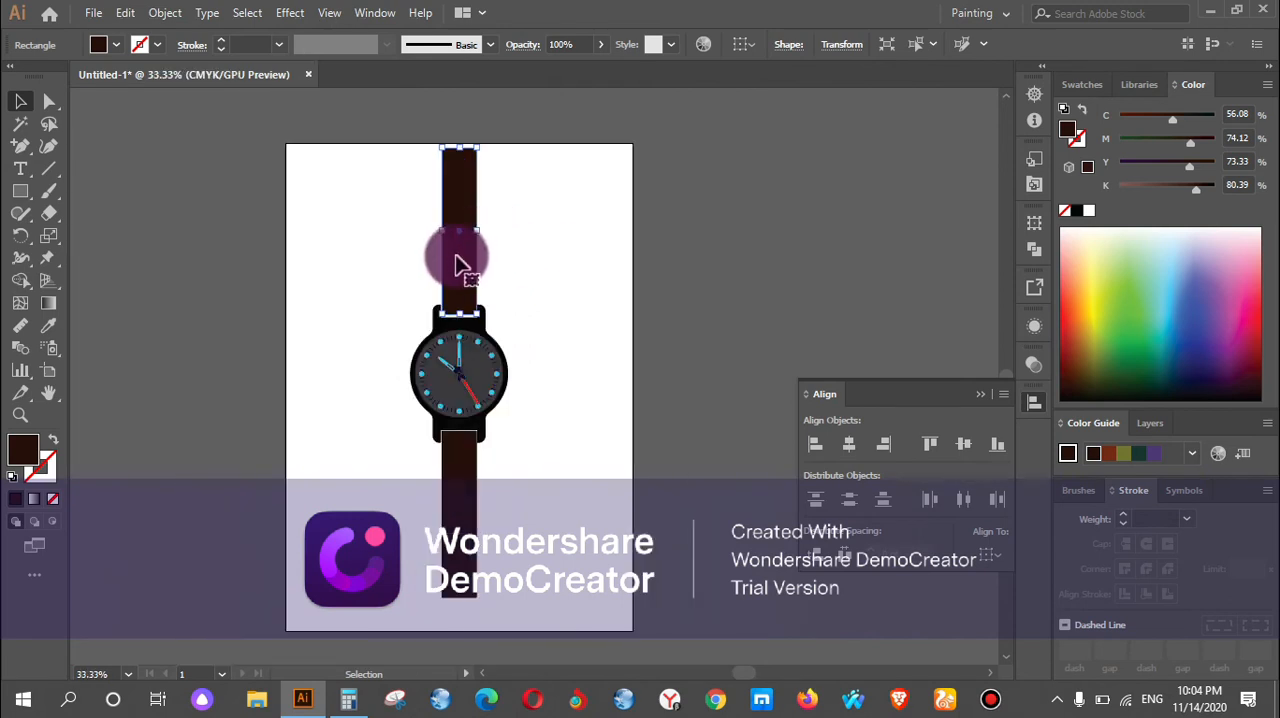
# Select both strap pieces, align them to each other's horizontal centre, and deselect them.
pyautogui.keyDown('shift'); pyautogui.click(456, 480); pyautogui.keyUp('shift')
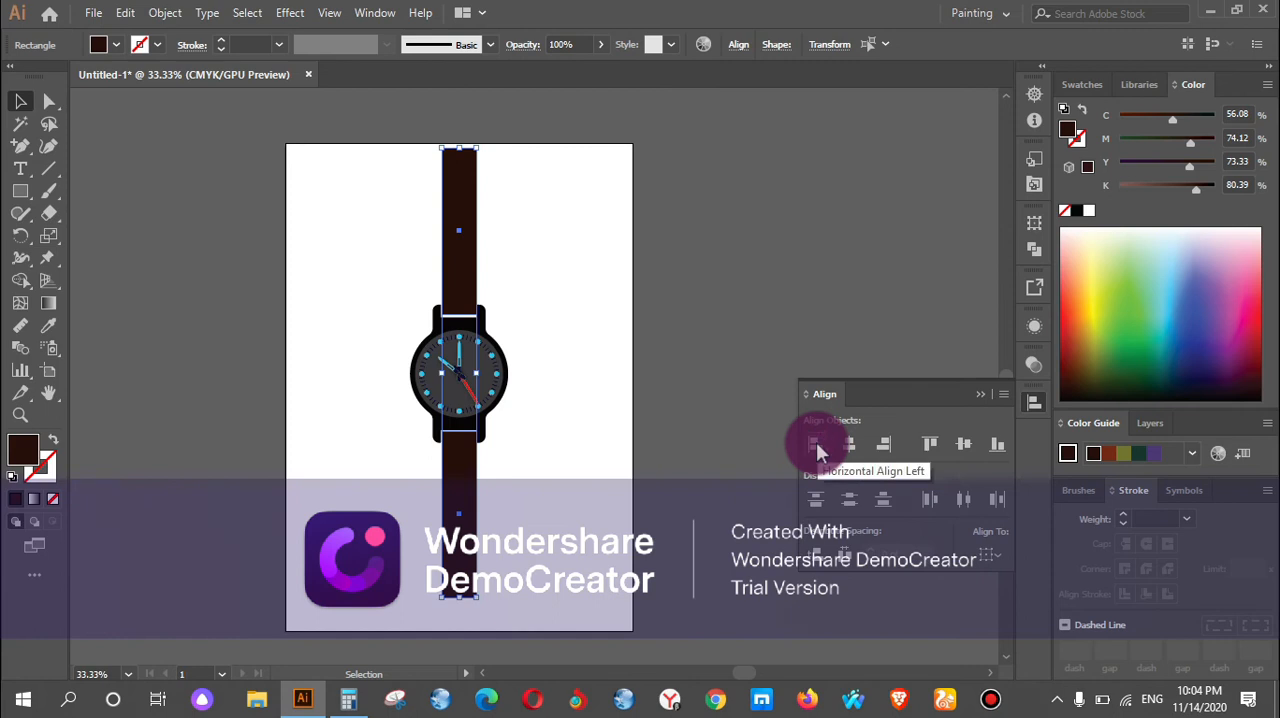
pyautogui.click(848, 448)
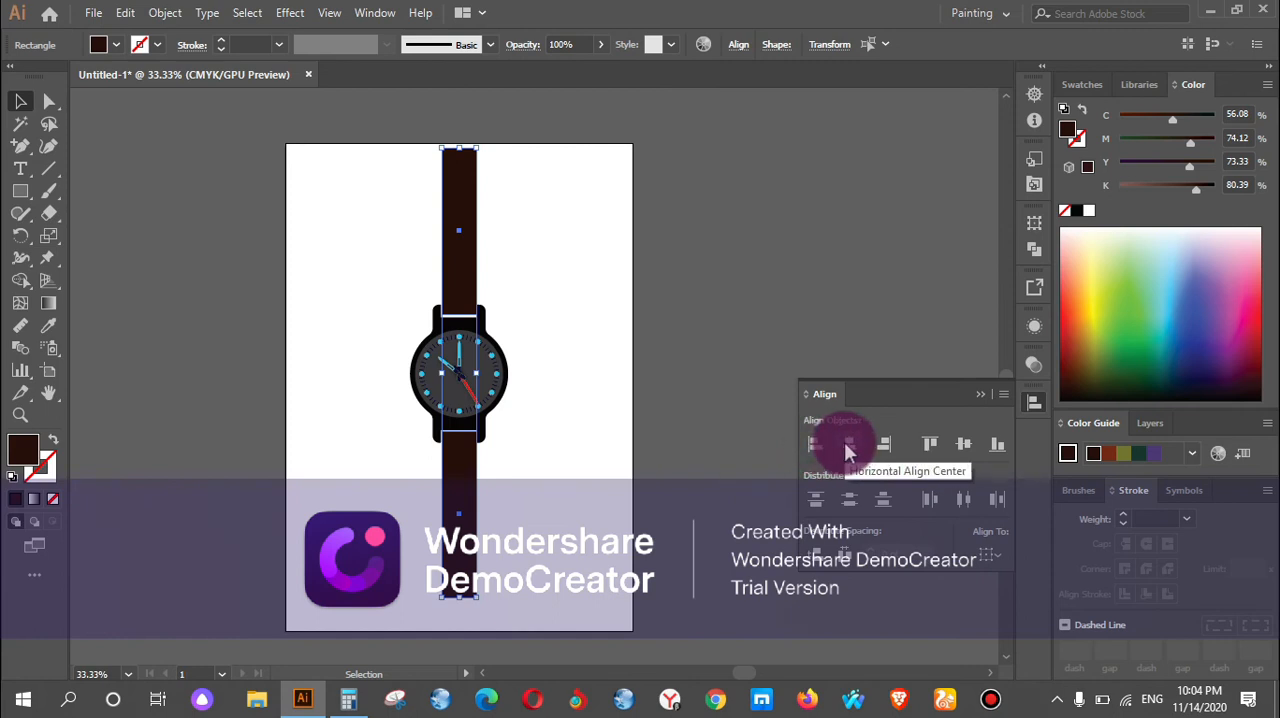
pyautogui.click(848, 450)
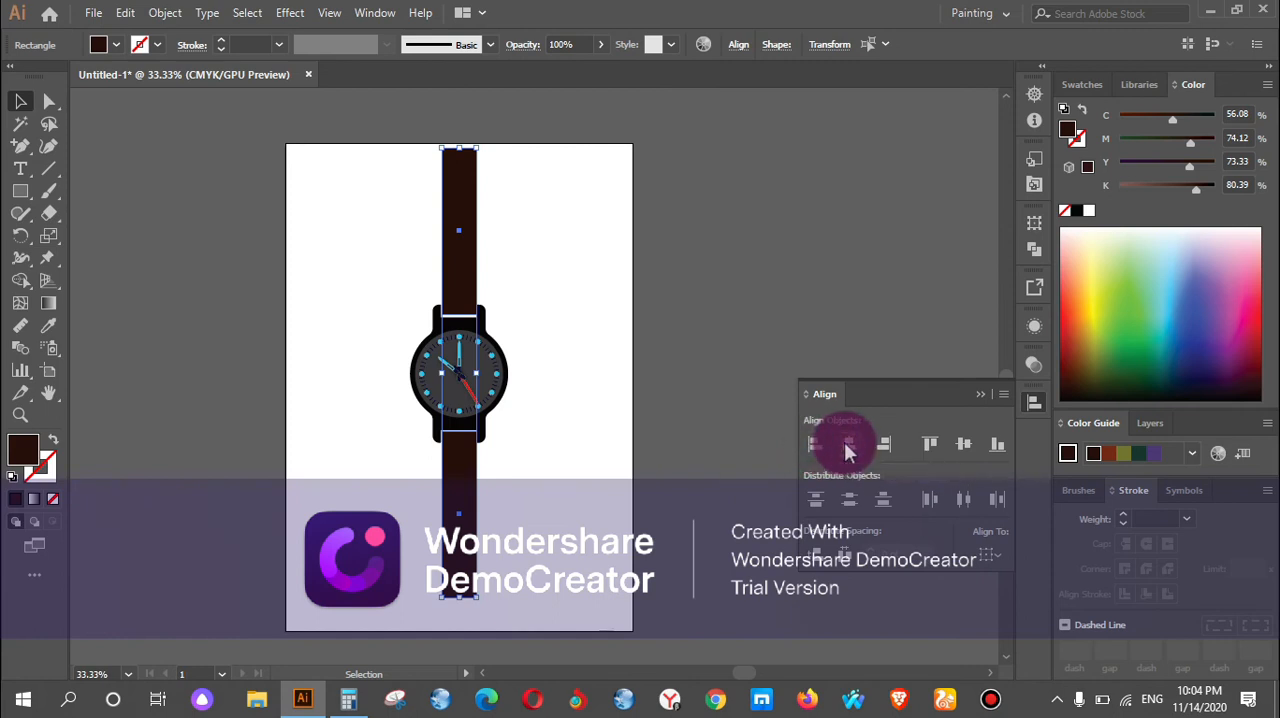
pyautogui.click(962, 447)
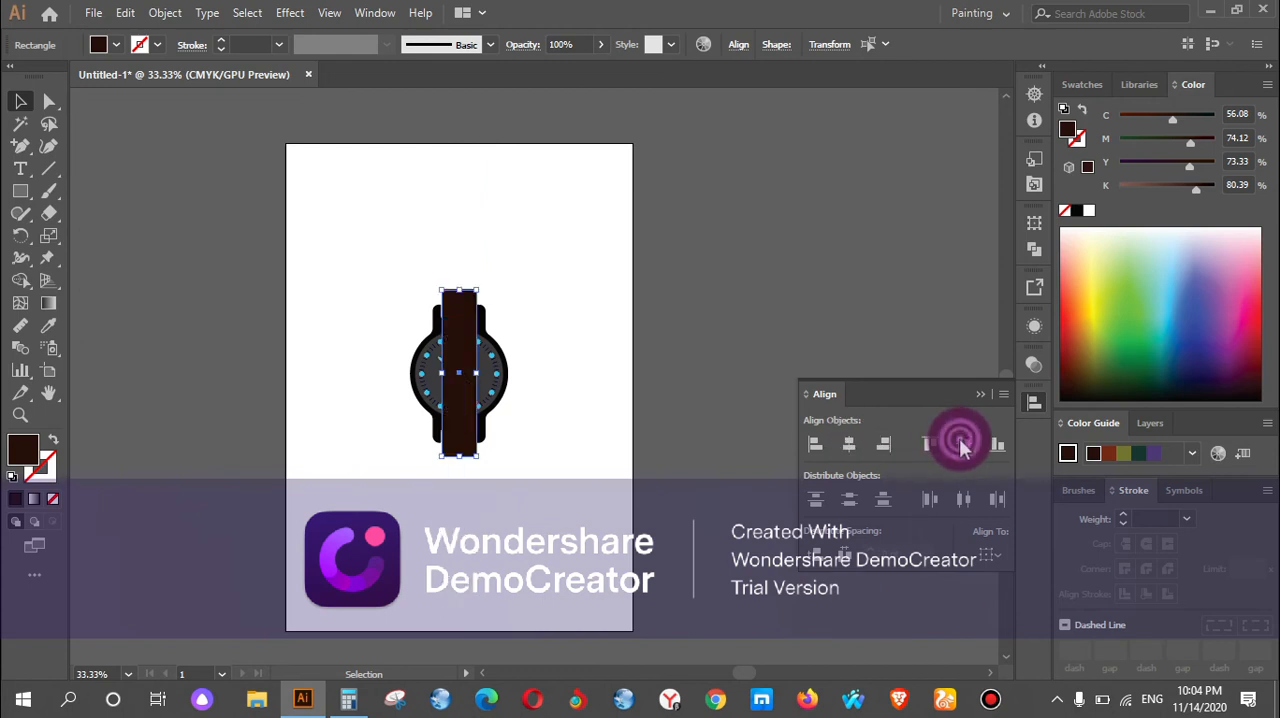
pyautogui.hotkey('ctrl', 'z')
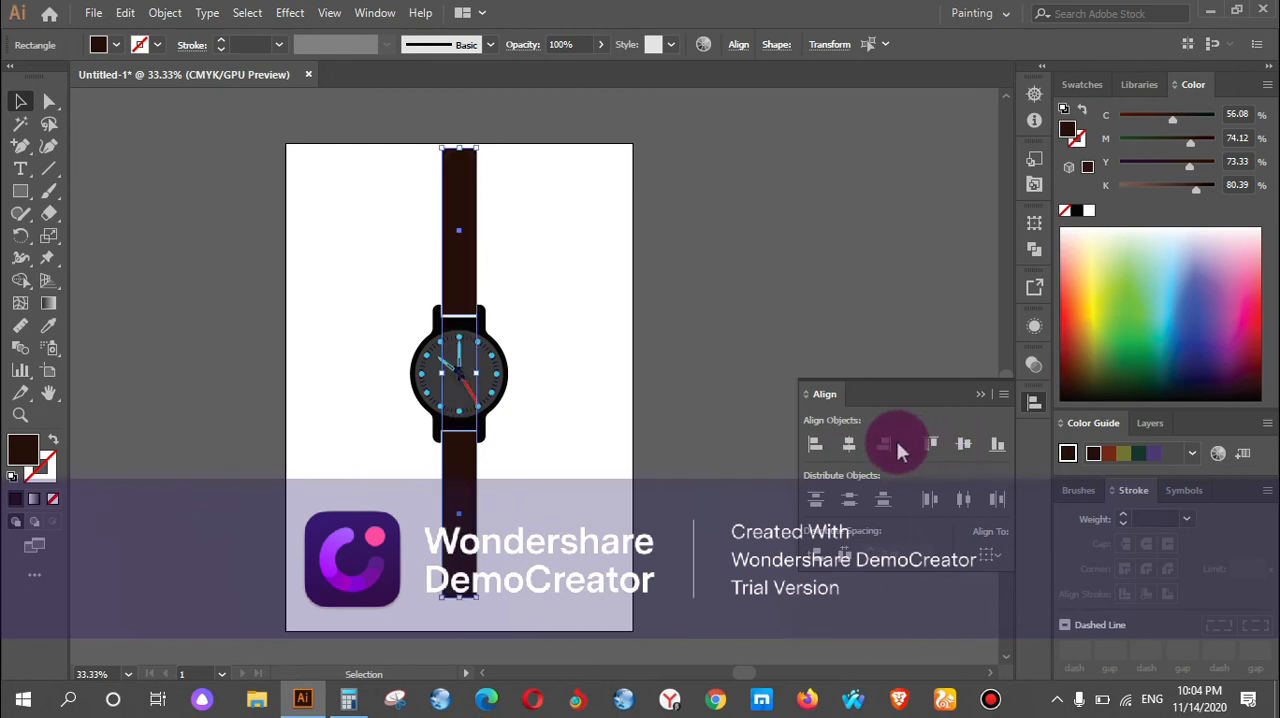
pyautogui.click(849, 447)
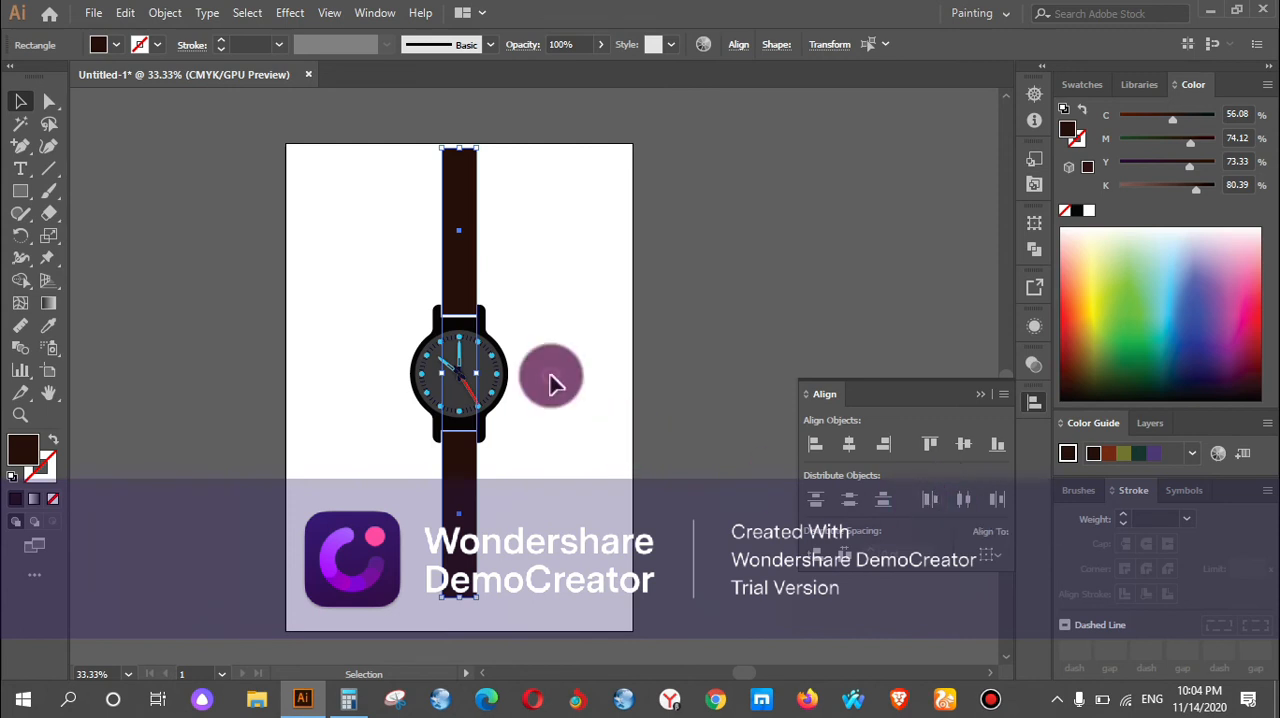
pyautogui.click(553, 383)
pyautogui.press('super')
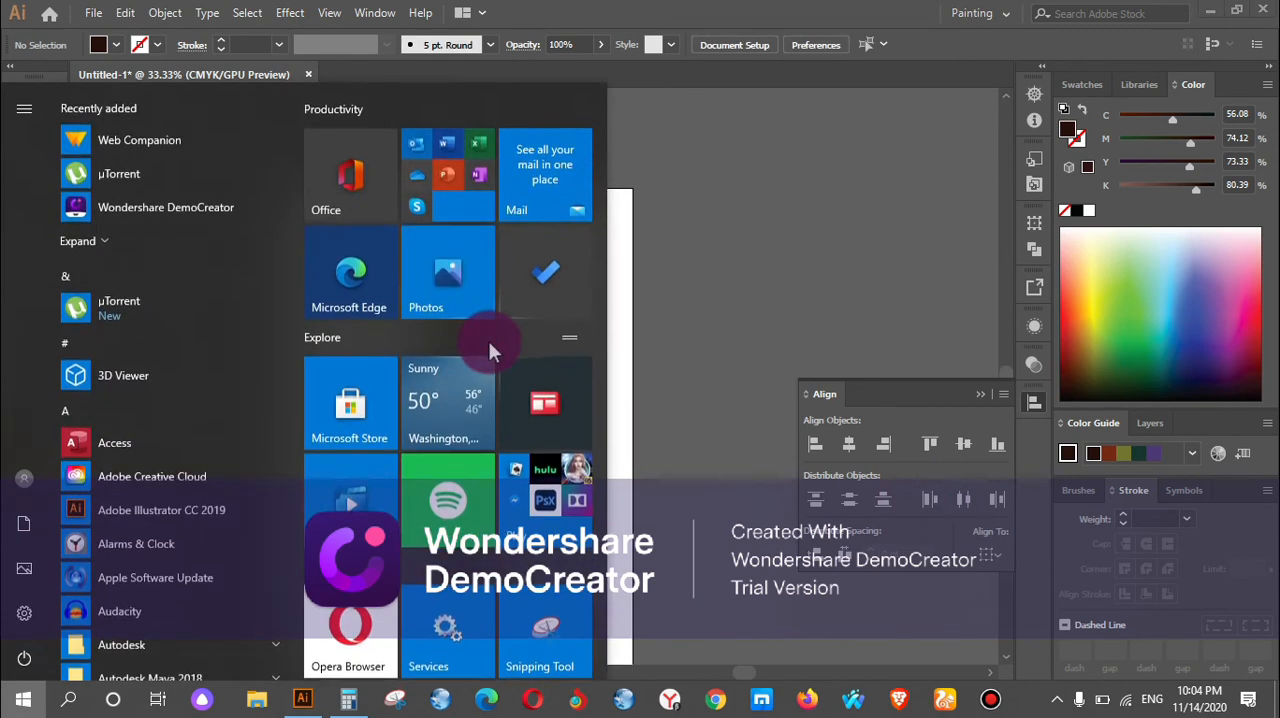
pyautogui.click(640, 337)
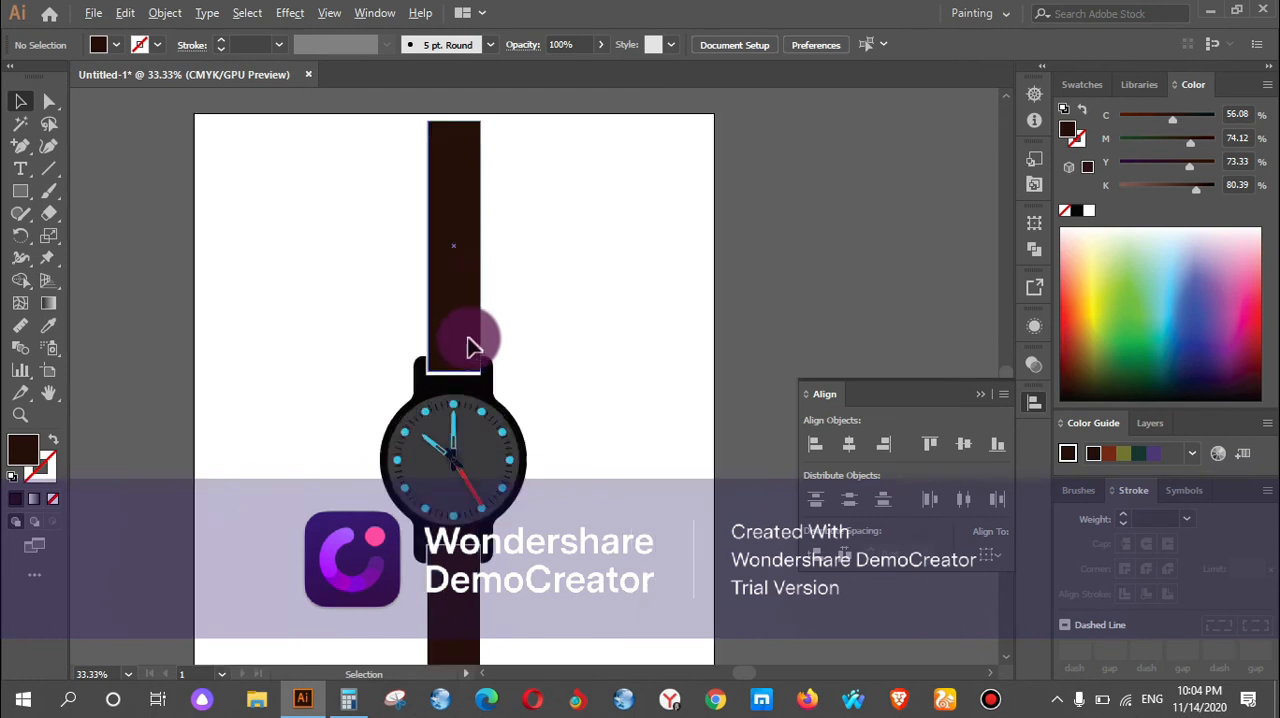
# Move the upper strap slightly down and right within the gap between the upper lugs, and deselect it.
pyautogui.scroll(3, 474, 347)
pyautogui.moveTo(463, 346); pyautogui.dragTo(458, 349)
pyautogui.scroll(2, 425, 350)
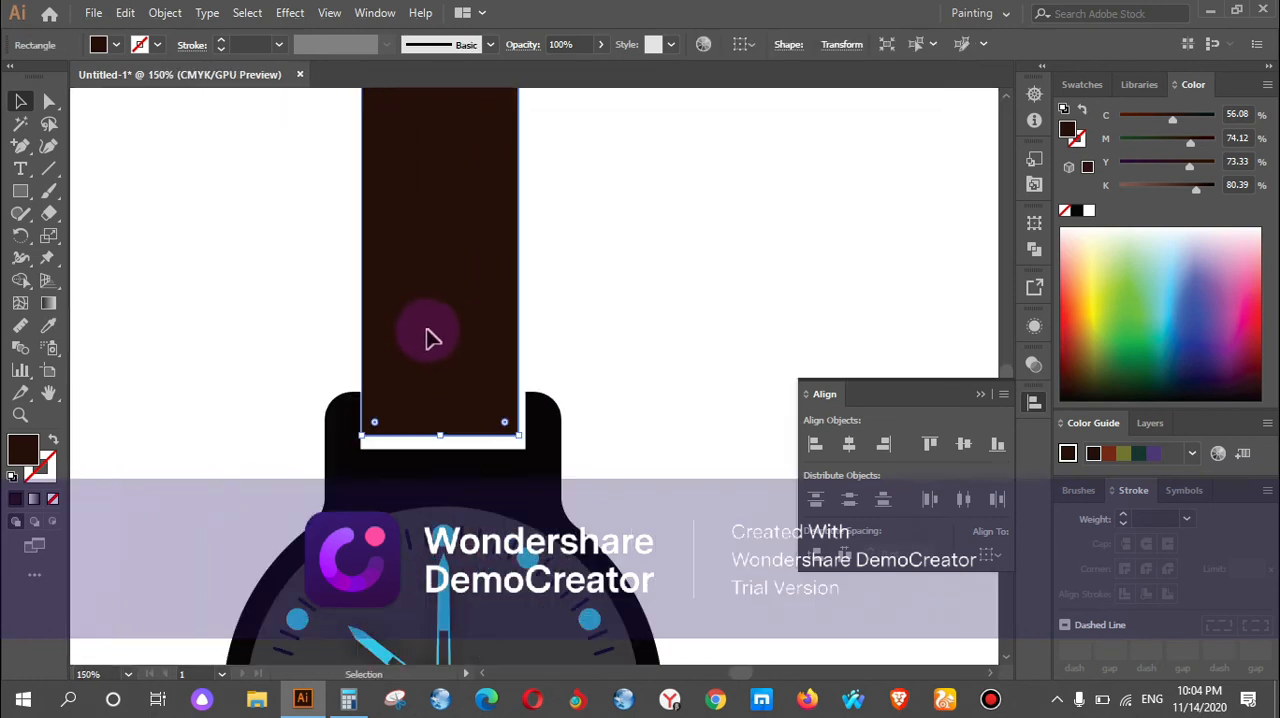
pyautogui.moveTo(460, 394); pyautogui.dragTo(478, 367)
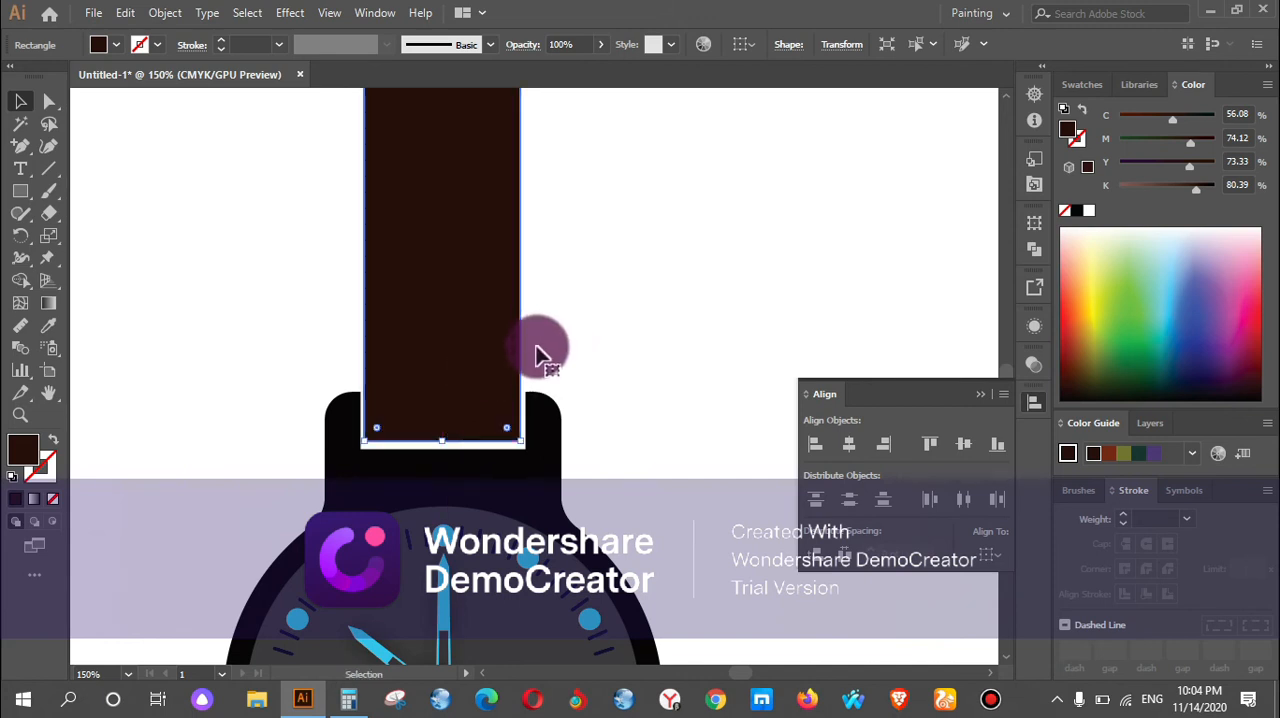
pyautogui.scroll(-3, 550, 330)
pyautogui.scroll(-4, 557, 325)
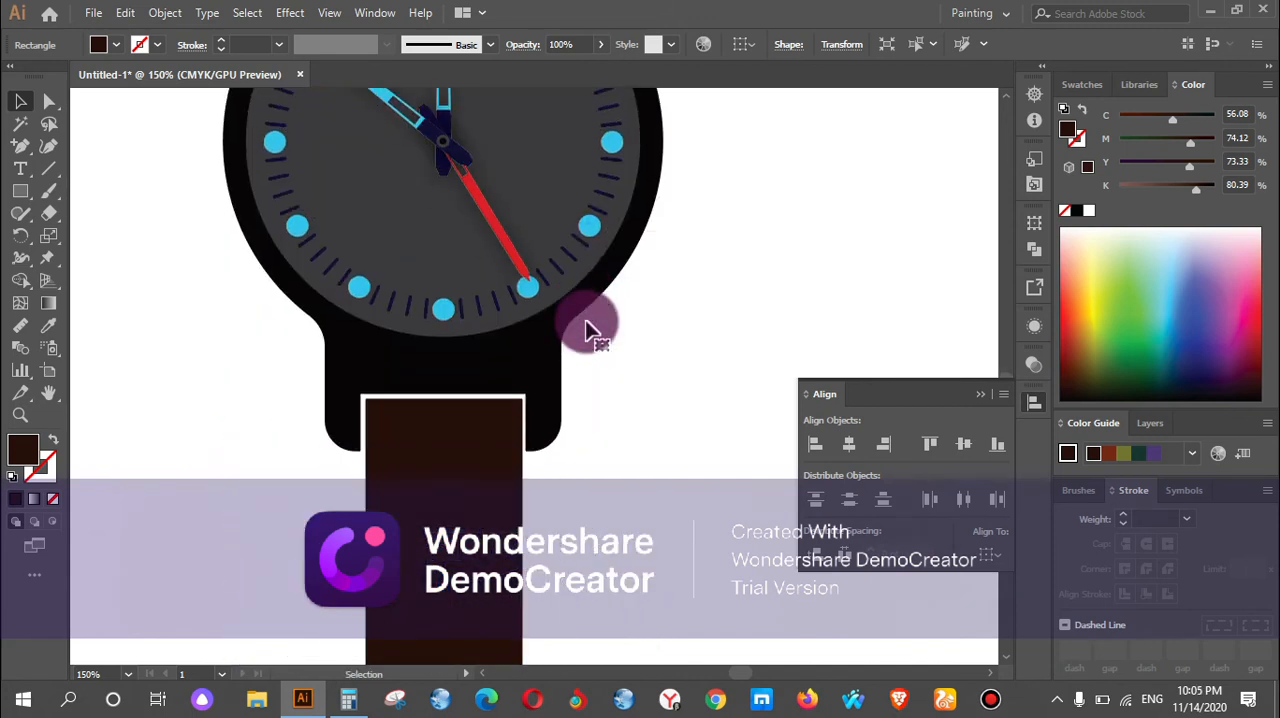
pyautogui.click(640, 369)
pyautogui.scroll(-2, 648, 362)
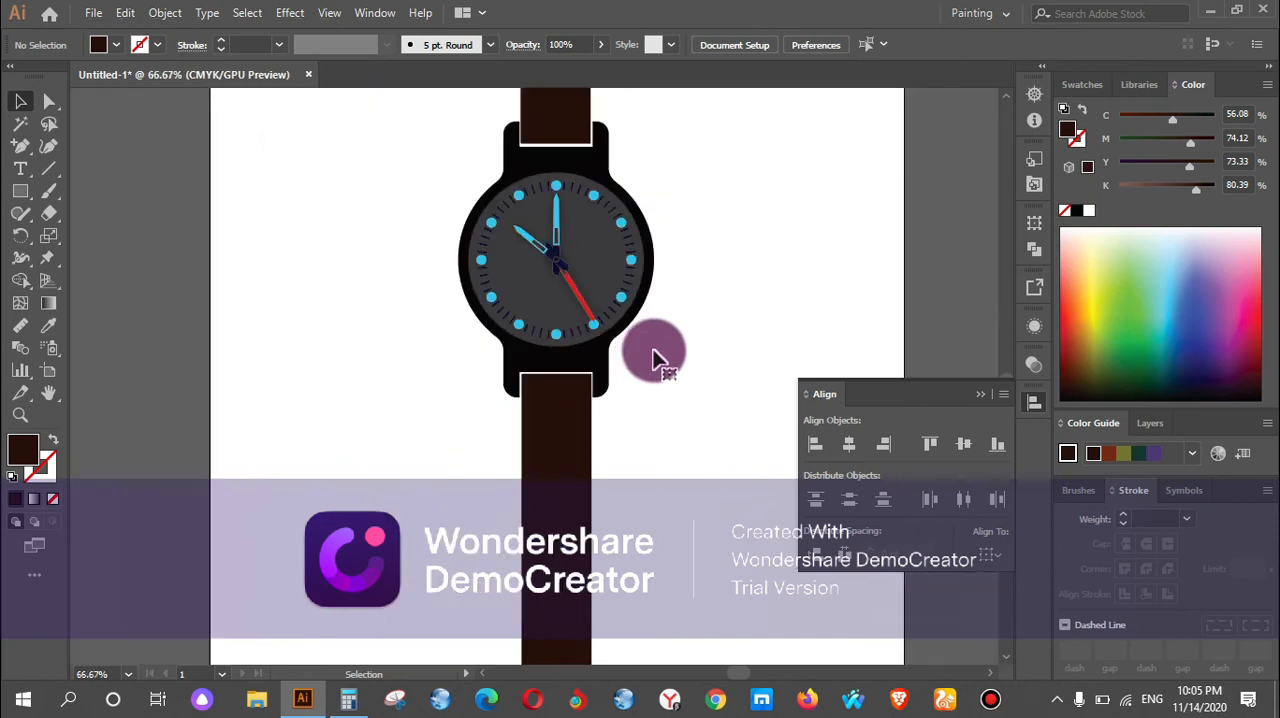
# Show the rulers along the document edges.
pyautogui.scroll(2, 657, 350)
pyautogui.scroll(2, 660, 355)
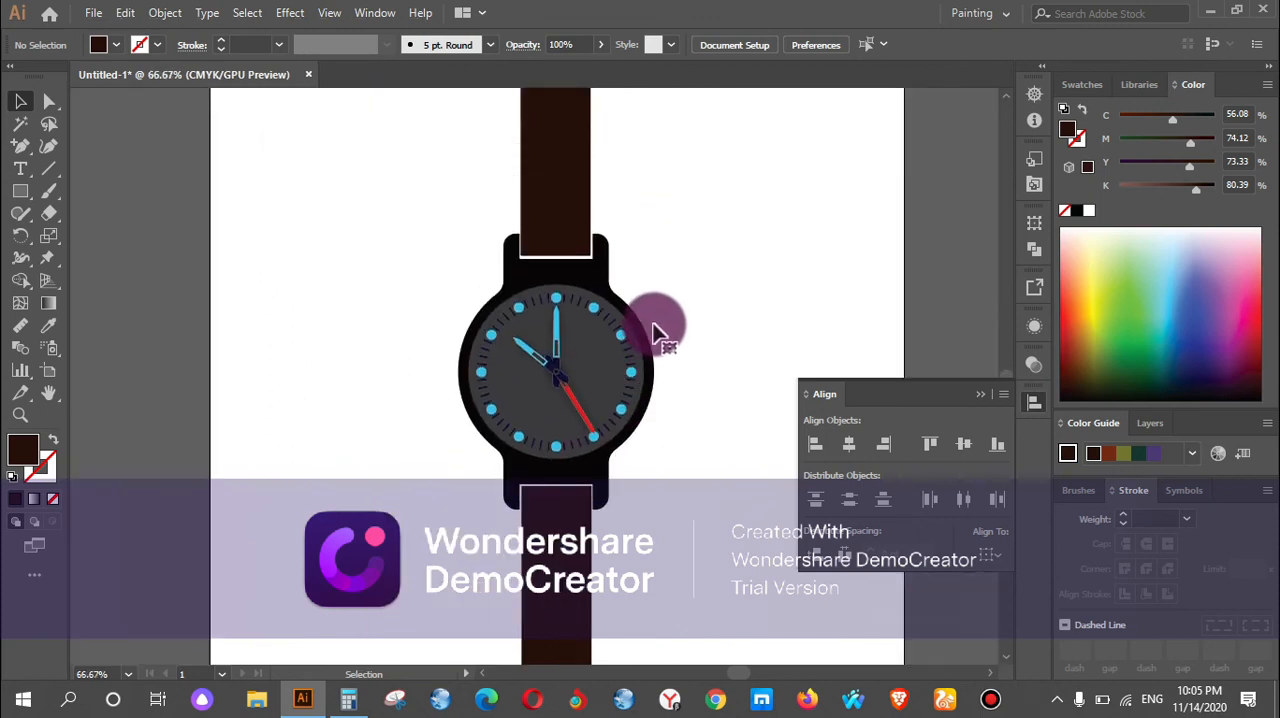
pyautogui.scroll(-1, 655, 330)
pyautogui.scroll(-2, 657, 340)
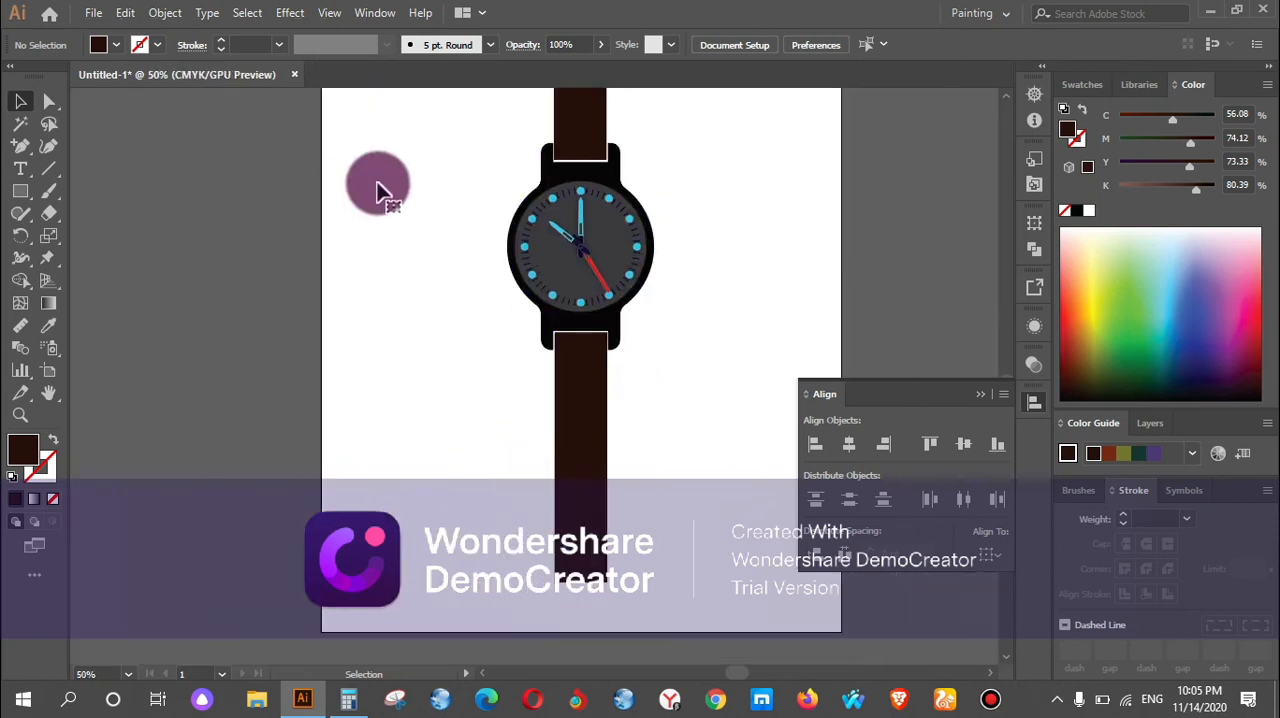
pyautogui.hotkey('ctrl', 'r')
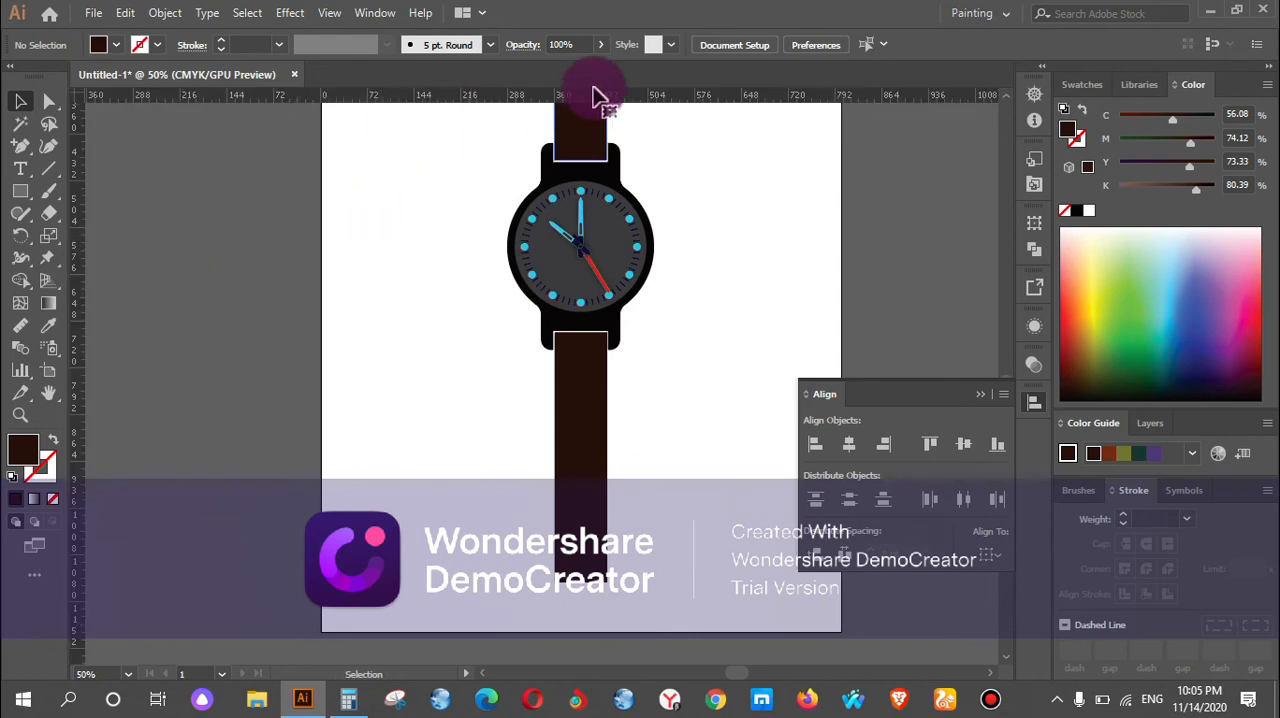
# Place two trial vertical guides, one beside the artboard and one over the left side of the watch case.
pyautogui.moveTo(82, 402); pyautogui.dragTo(159, 418)
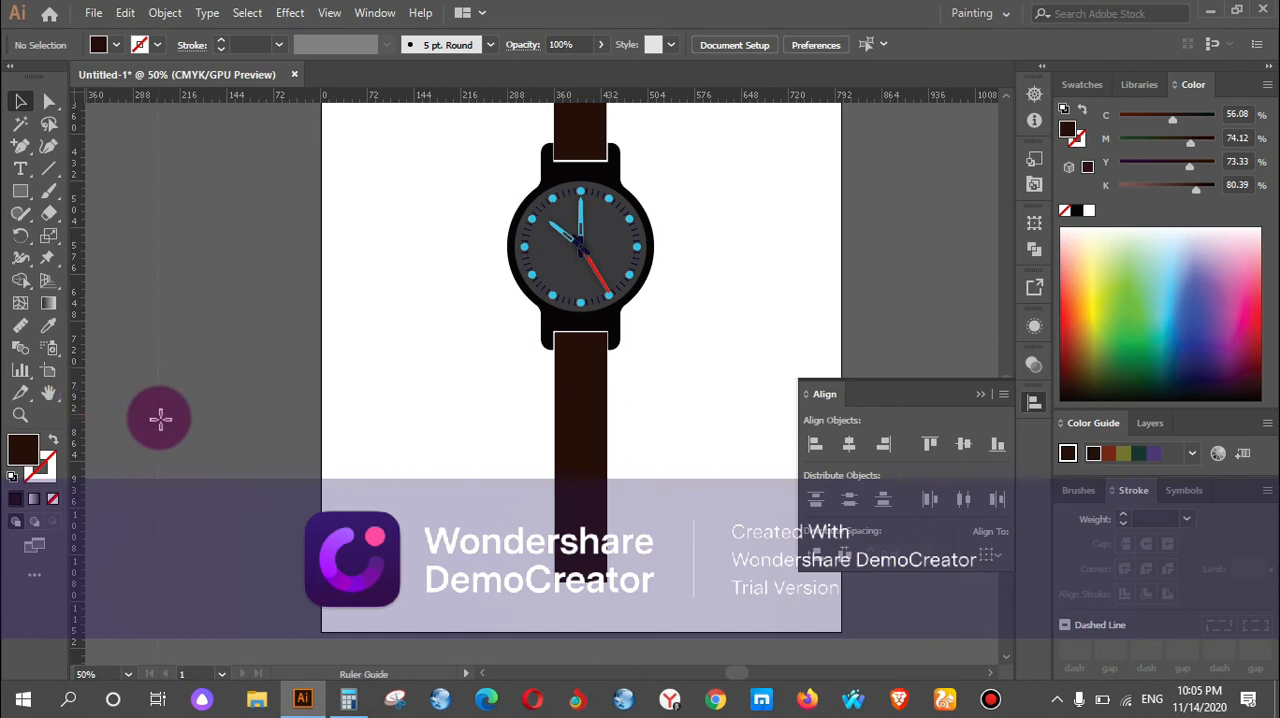
pyautogui.moveTo(474, 92); pyautogui.dragTo(492, 197)
pyautogui.moveTo(495, 261); pyautogui.dragTo(604, 41)
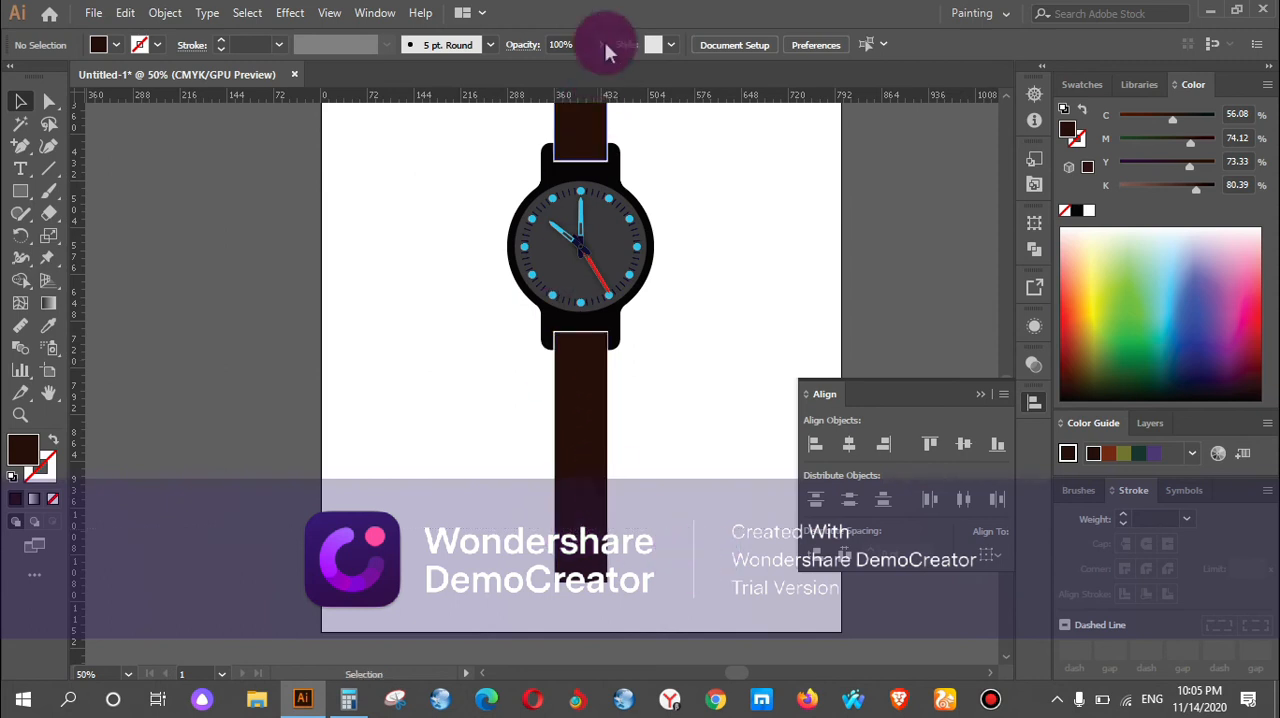
pyautogui.moveTo(607, 97); pyautogui.dragTo(671, 514)
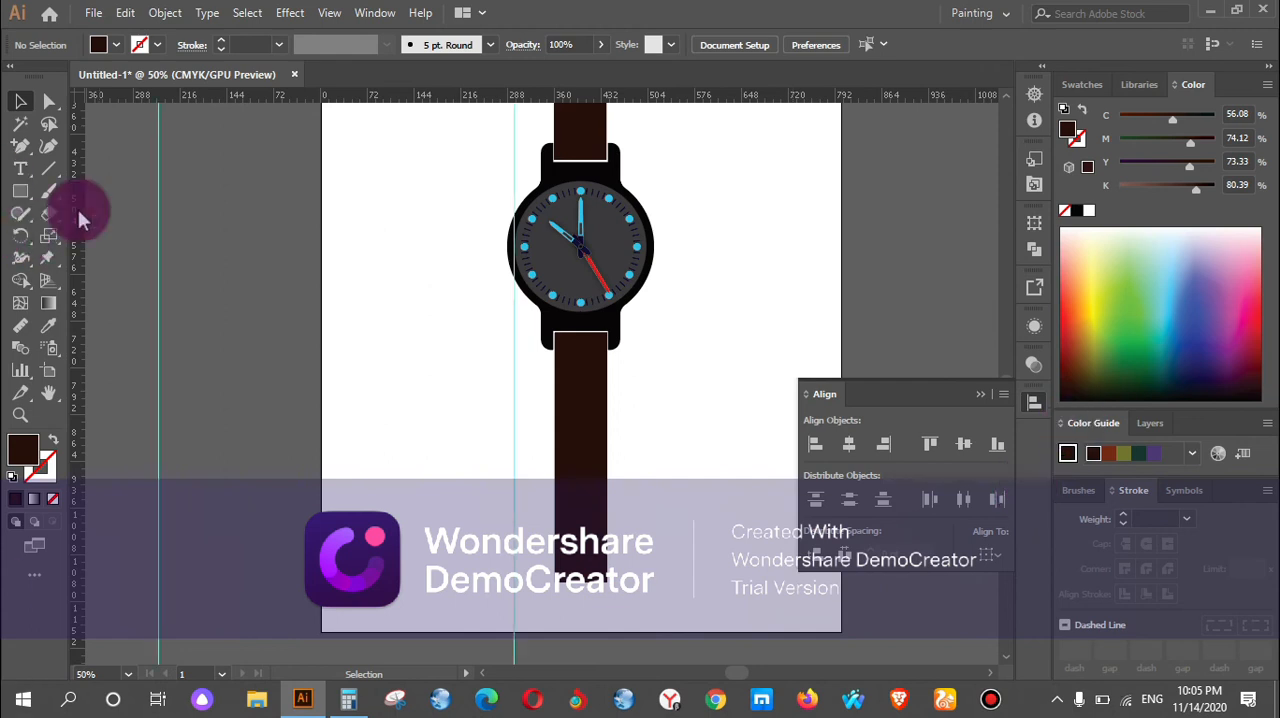
# Delete both vertical guides, the one beside the artboard and the one over the watch case.
pyautogui.click(158, 353)
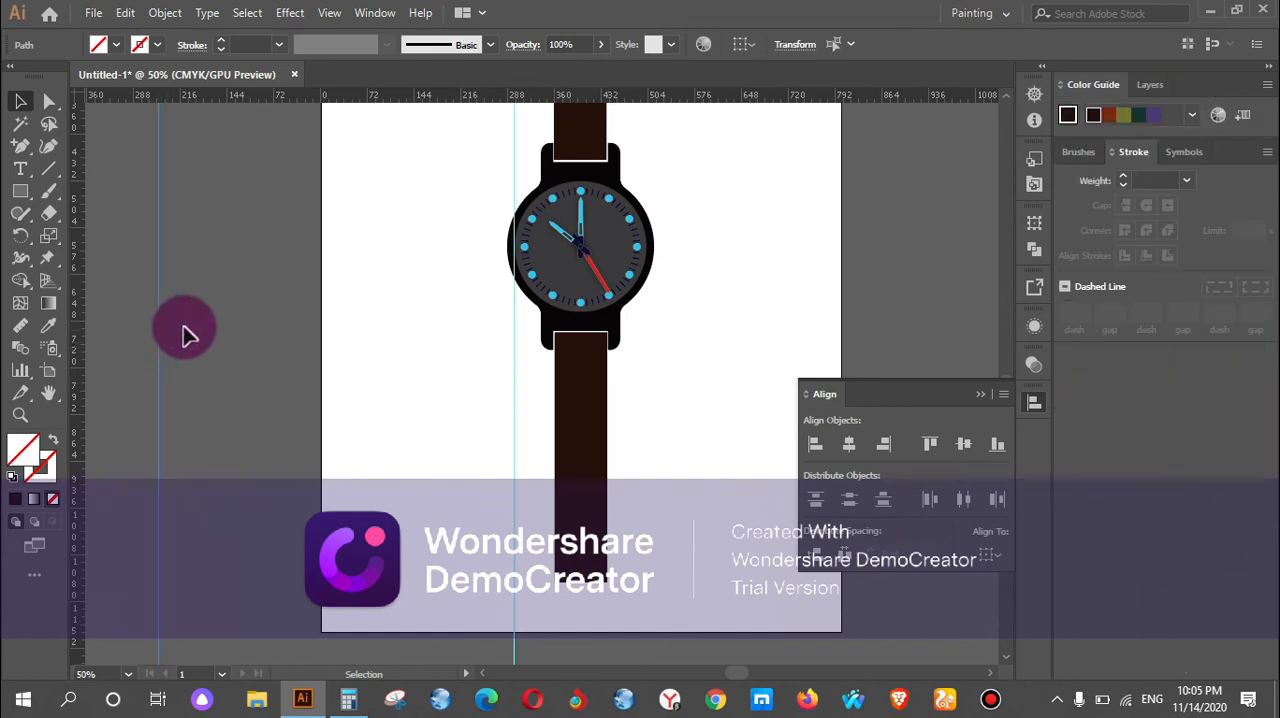
pyautogui.click(170, 372)
pyautogui.moveTo(176, 356); pyautogui.dragTo(137, 387)
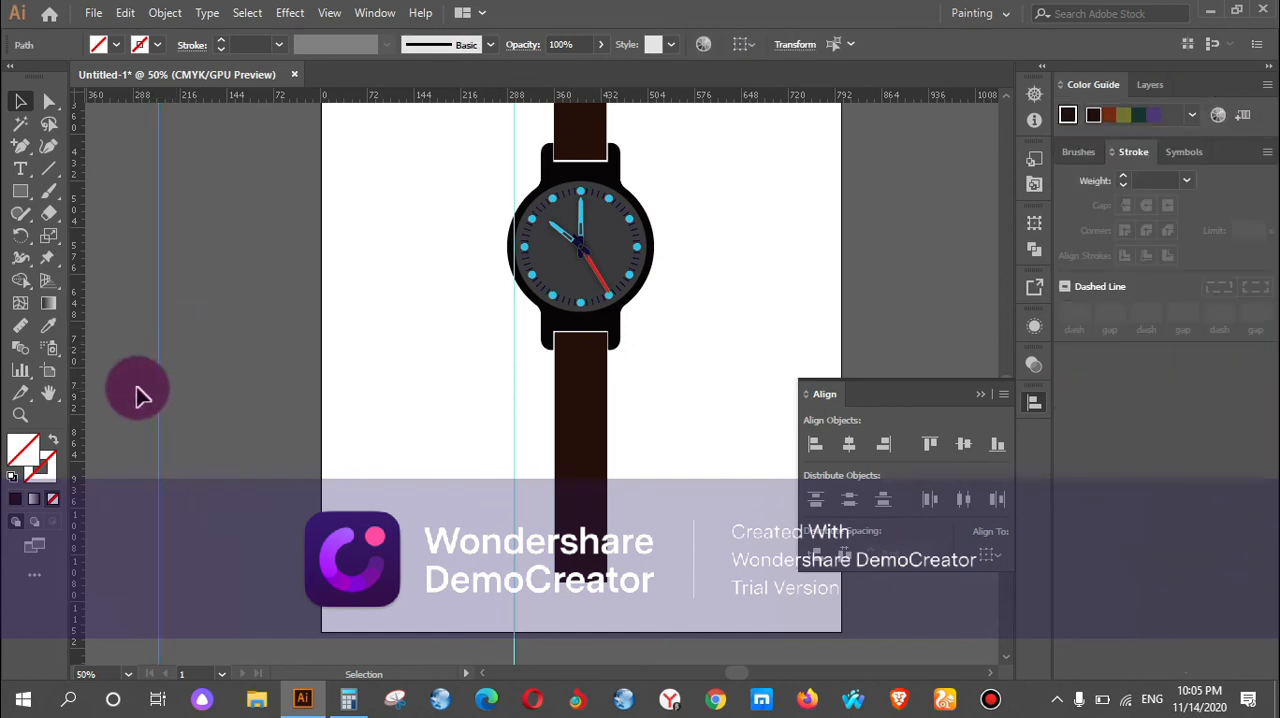
pyautogui.press('Delete')
pyautogui.click(509, 405)
pyautogui.press('Delete')
# Place a horizontal guide across the lower strap a little above its bottom end, at about 965 pt.
pyautogui.moveTo(428, 97); pyautogui.dragTo(567, 527)
pyautogui.scroll(2, 669, 535)
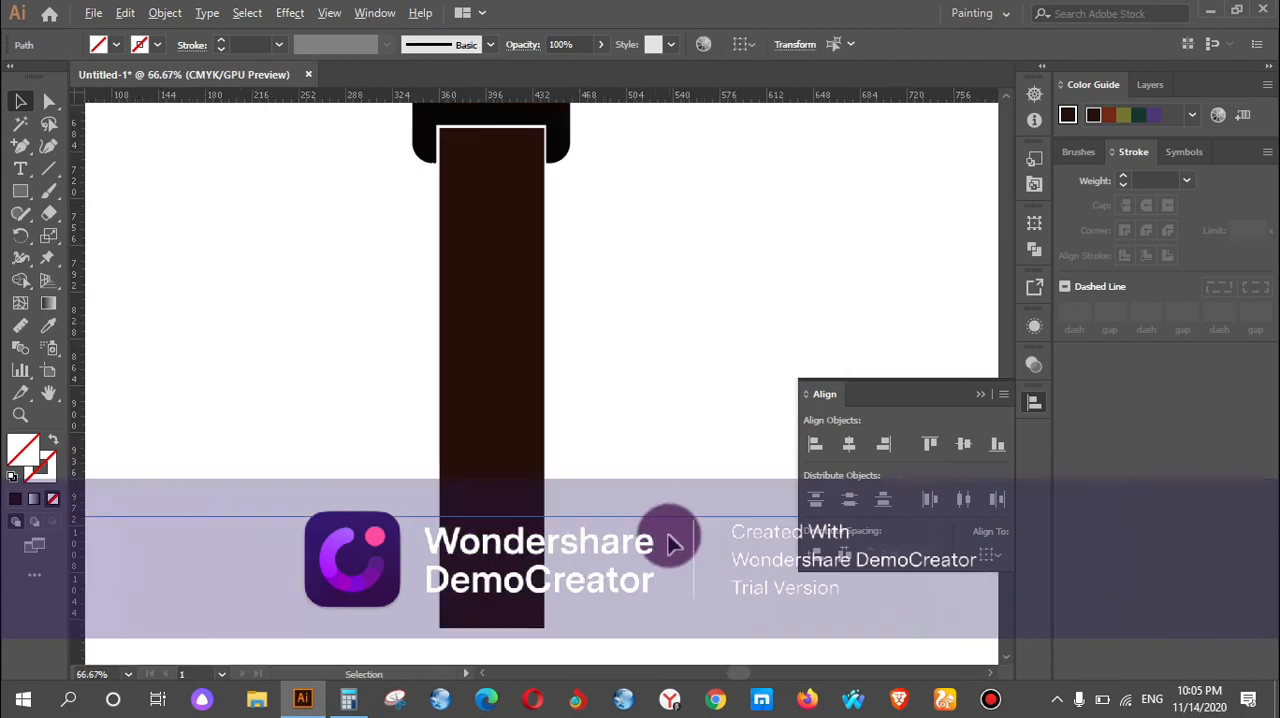
pyautogui.scroll(1, 669, 540)
pyautogui.scroll(-3, 545, 390)
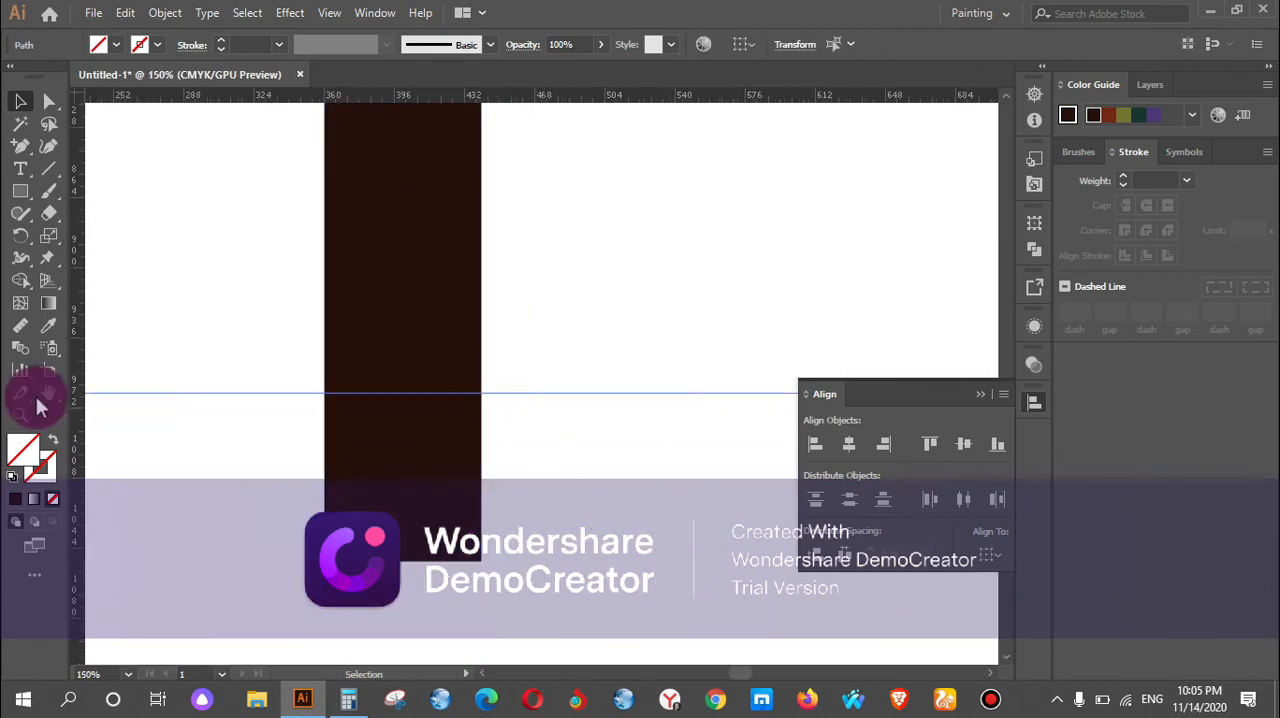
pyautogui.click(402, 185)
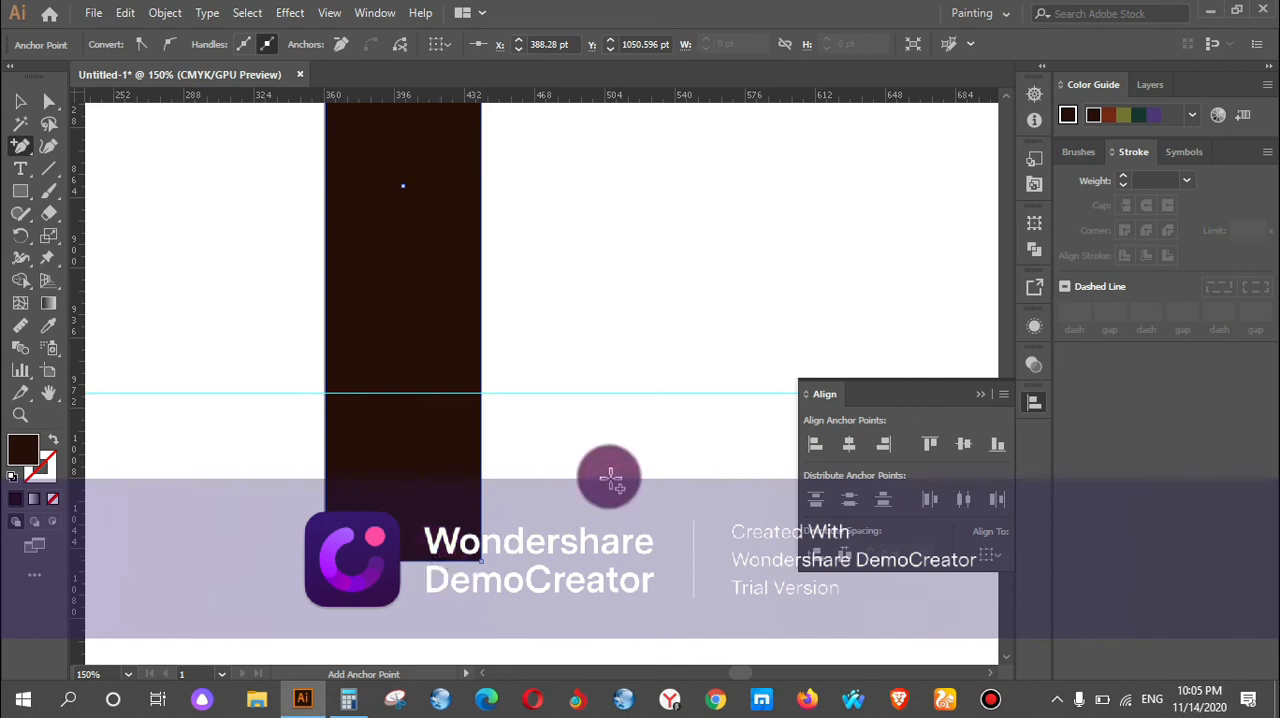
pyautogui.hotkey('ctrl', 'z')
pyautogui.click(41, 97)
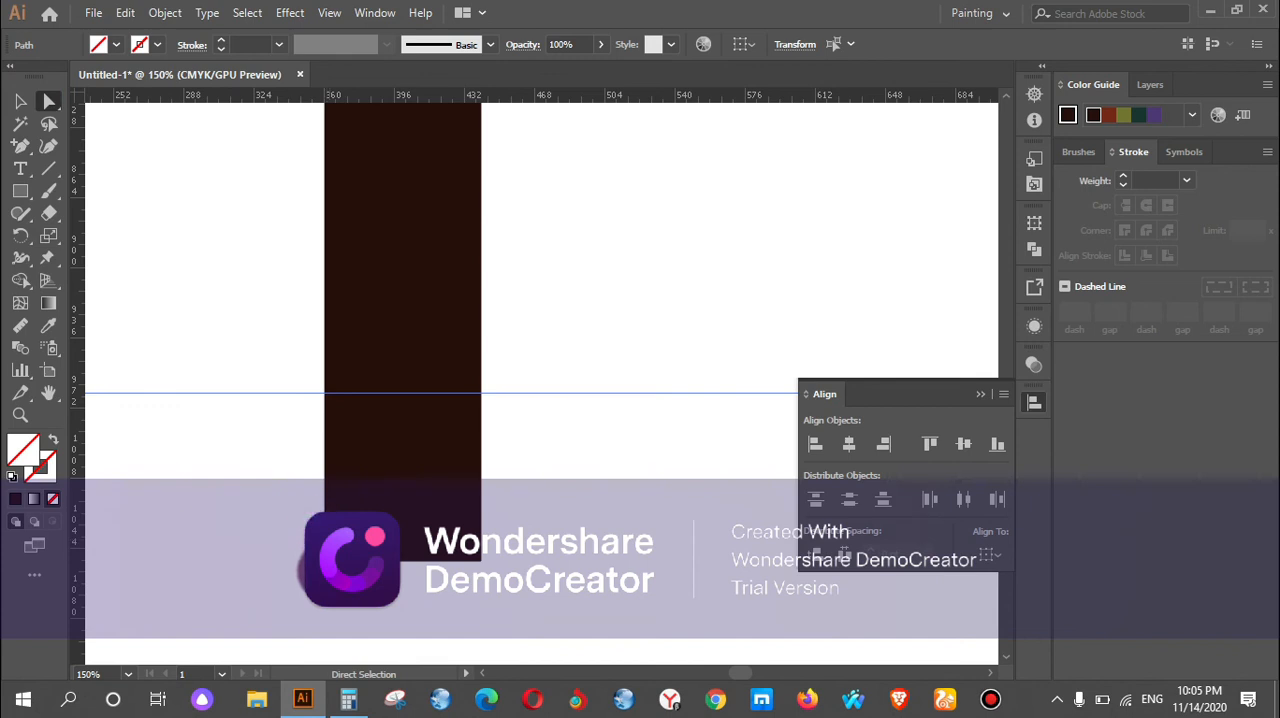
pyautogui.click(326, 562)
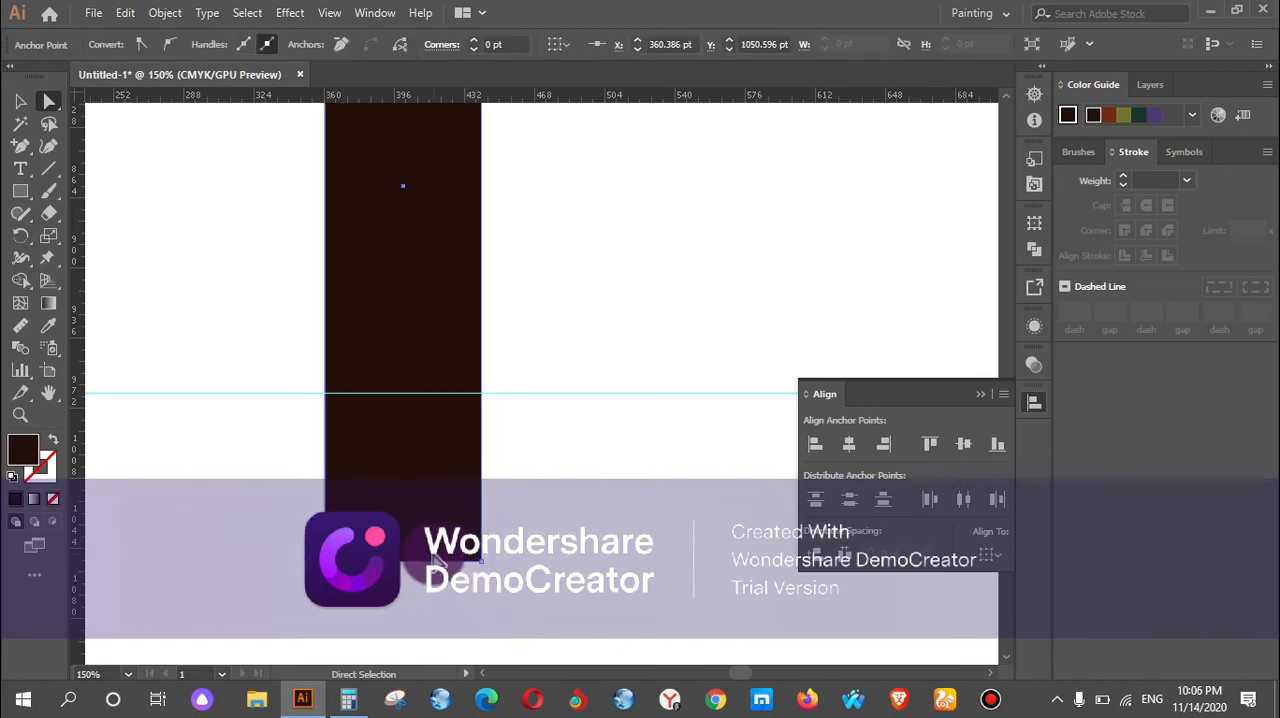
pyautogui.press('Right')
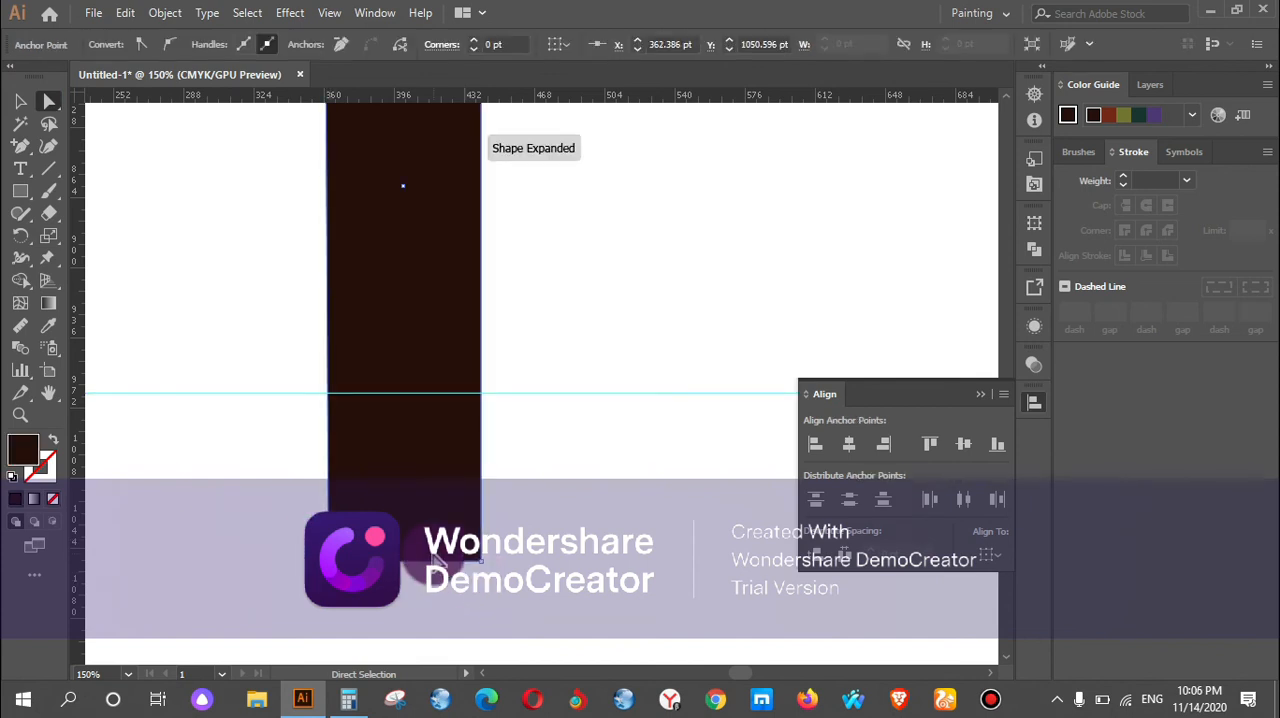
pyautogui.press('Left')
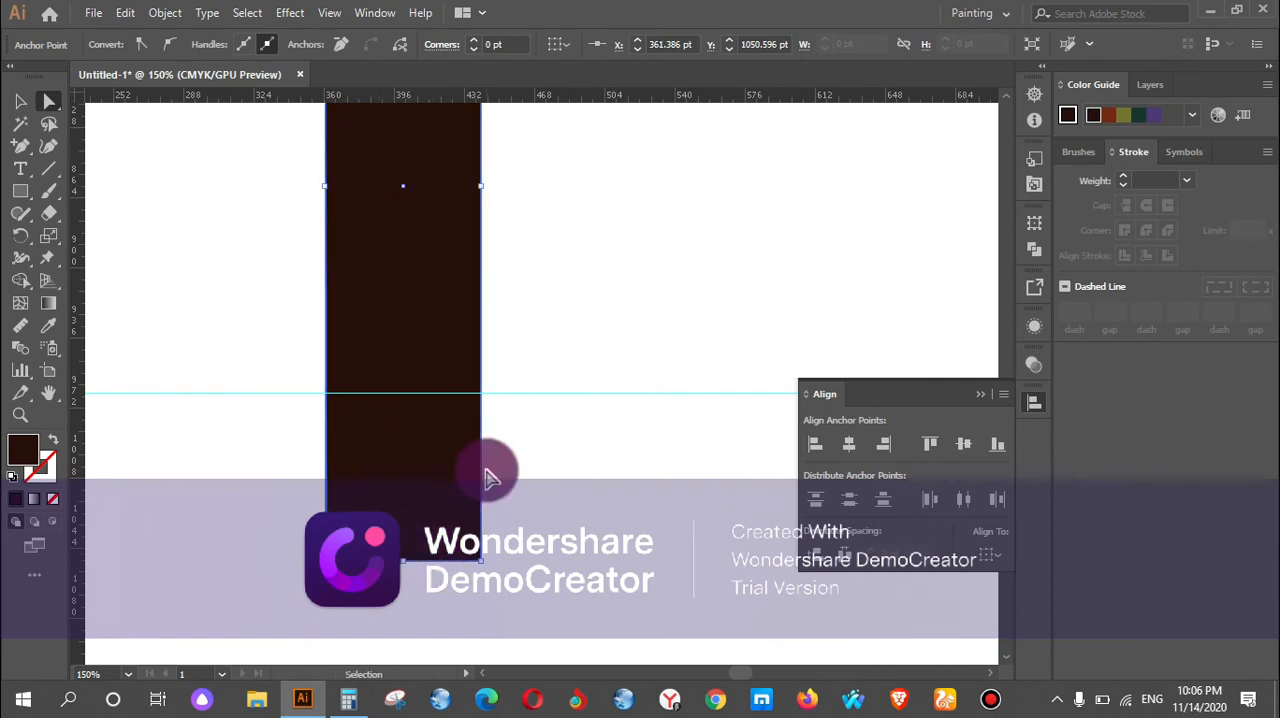
# Add anchor points where the horizontal guide crosses the lower strap's two side edges, at Y 964.52 pt.
pyautogui.click(20, 147)
pyautogui.click(326, 393)
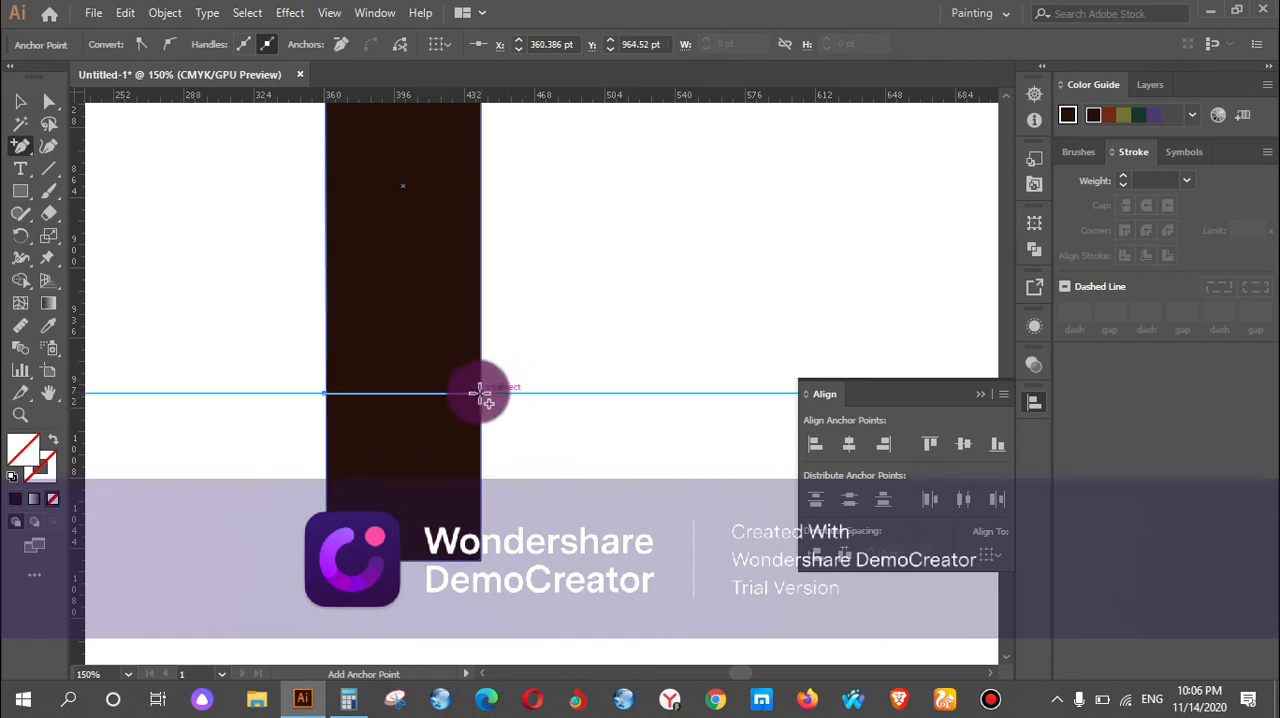
pyautogui.click(481, 393)
# Try to move the lower strap's bottom-left corner inward to about X 373.88 pt.
pyautogui.press('a')
pyautogui.click(45, 99)
pyautogui.moveTo(290, 522); pyautogui.dragTo(346, 577)
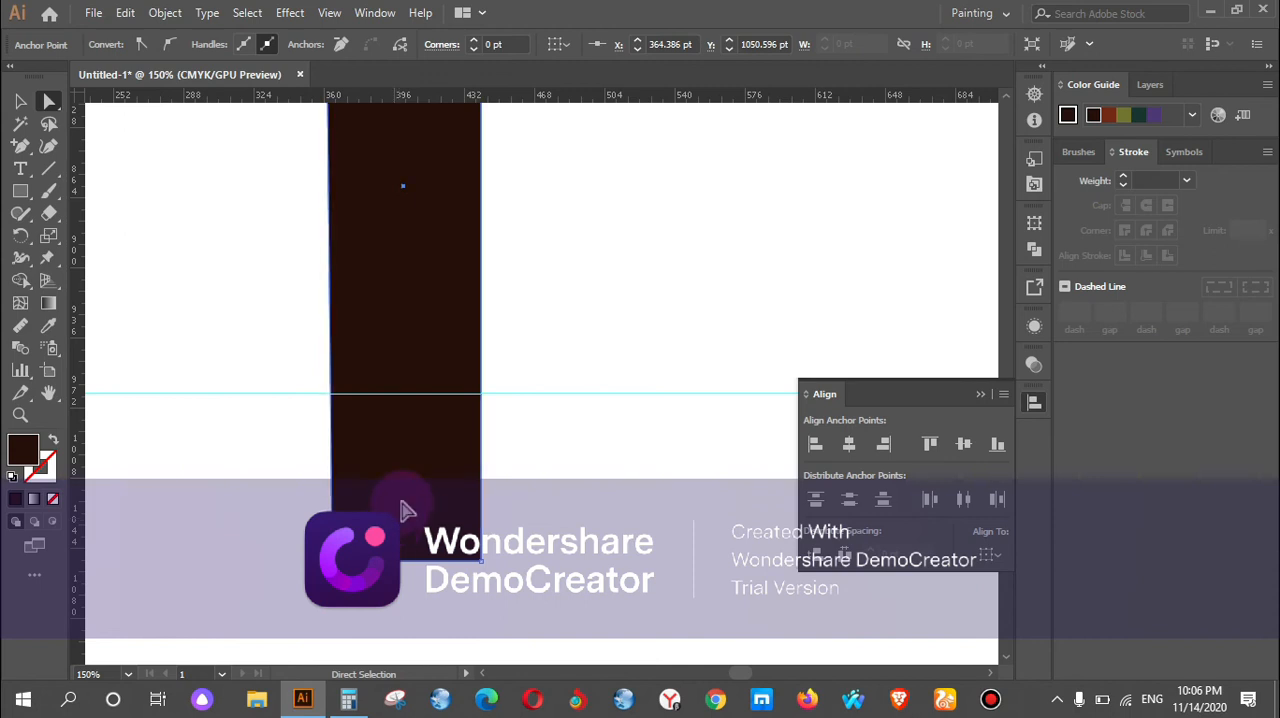
pyautogui.click(561, 498)
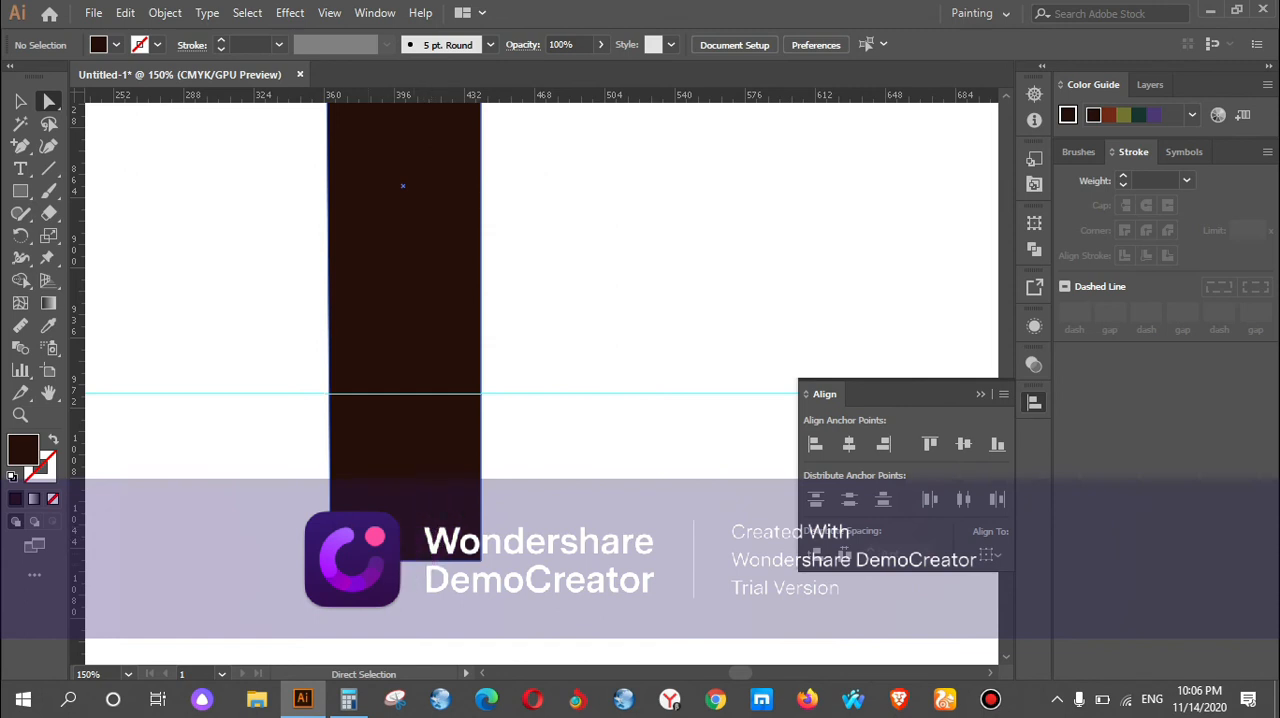
pyautogui.moveTo(331, 561); pyautogui.dragTo(352, 561)
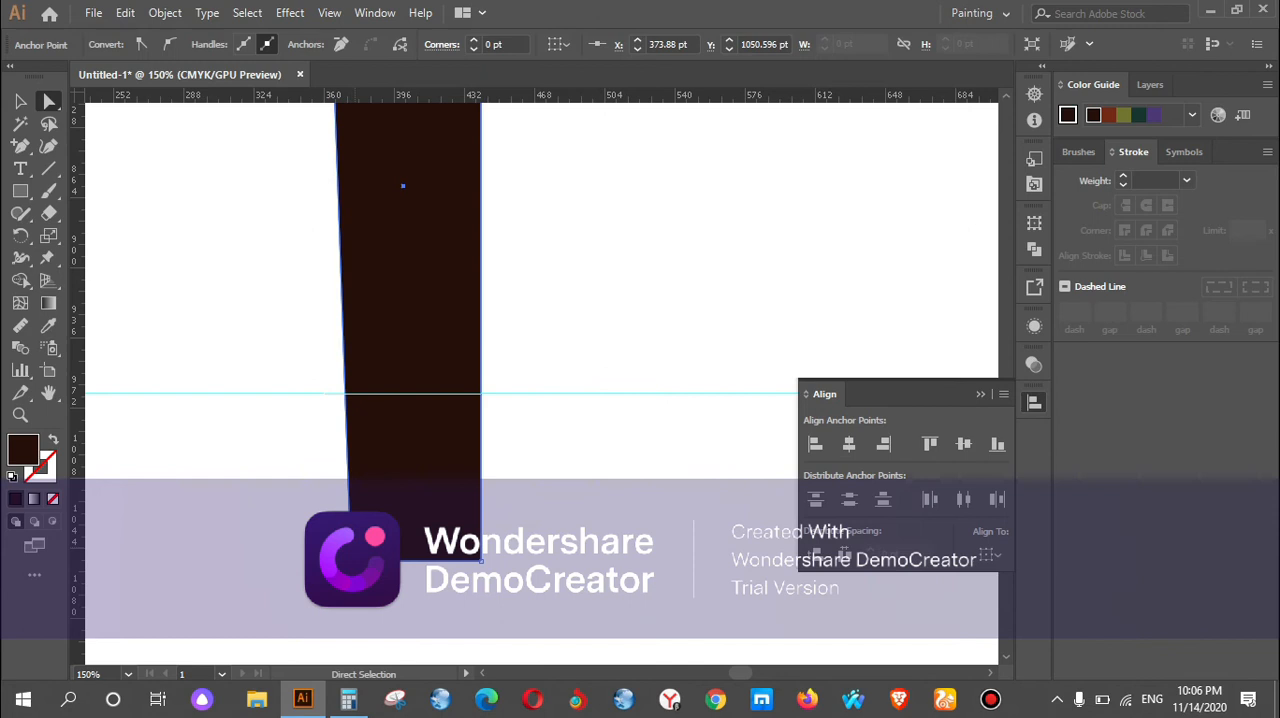
pyautogui.hotkey('ctrl', 'z')
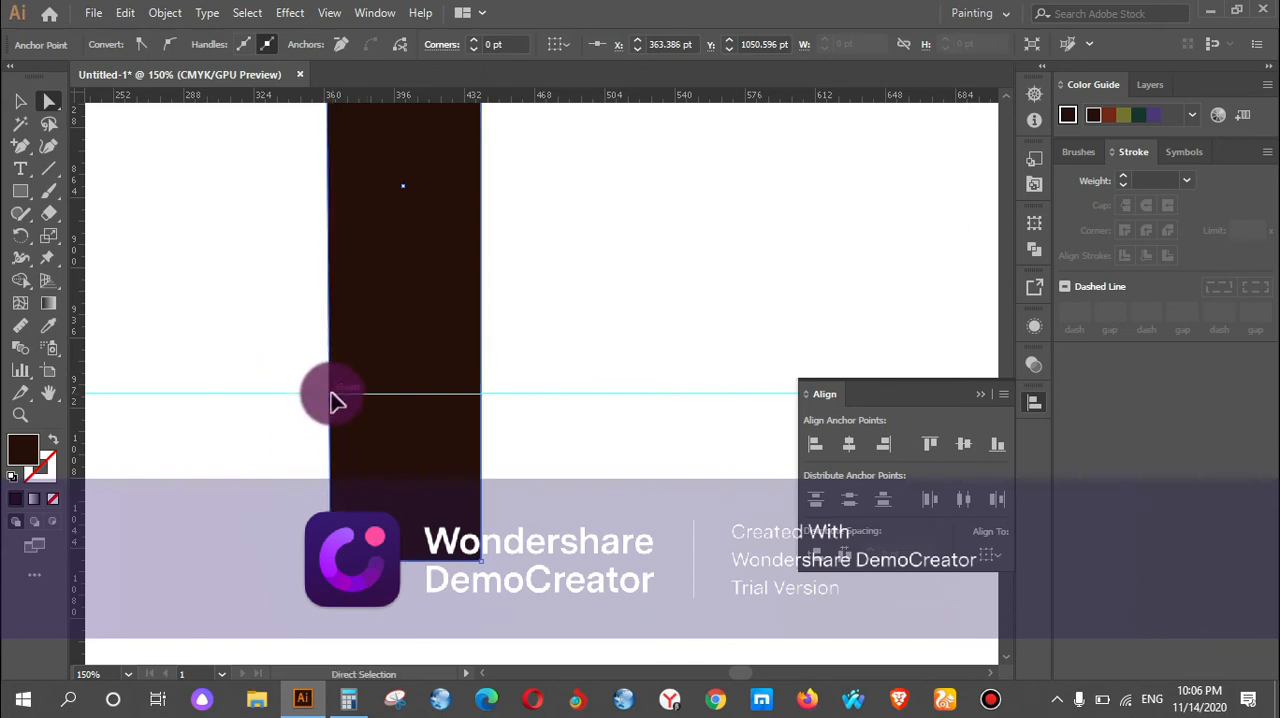
pyautogui.click(571, 443)
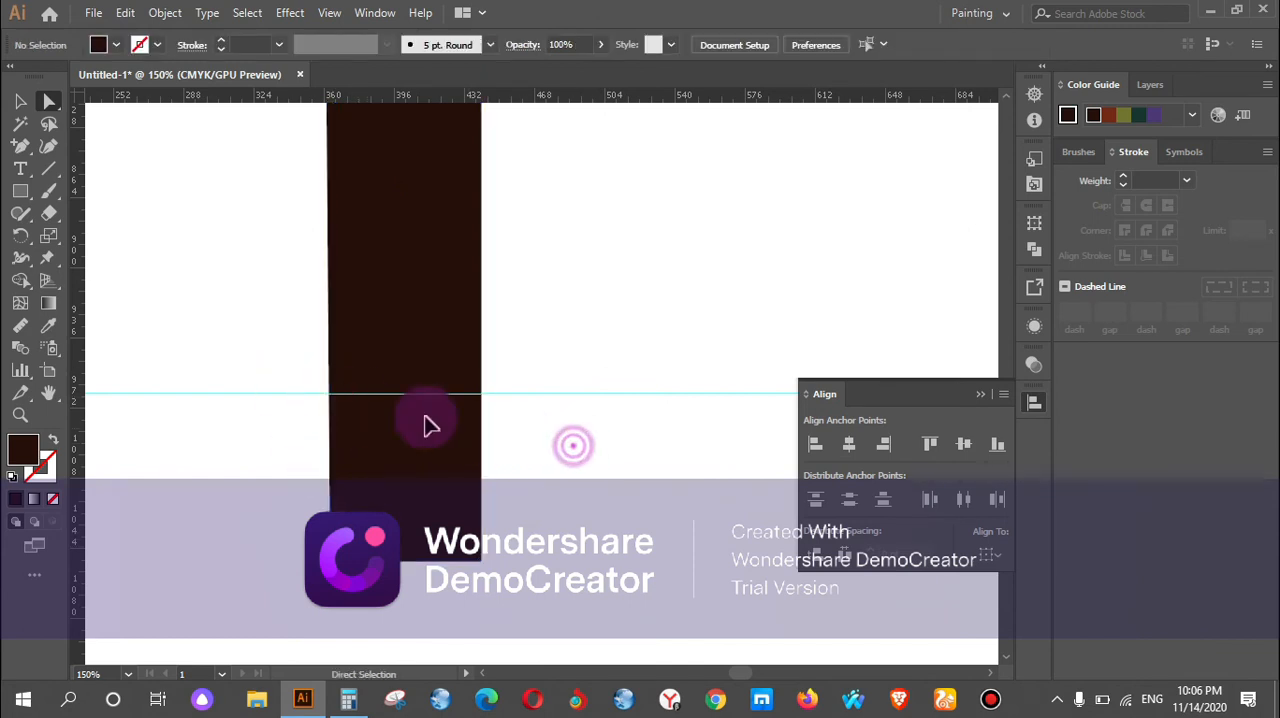
# Nudge the lower strap's bottom-left corner back outward to X 361.386 pt.
pyautogui.scroll(2, 331, 400)
pyautogui.click(335, 380)
pyautogui.moveTo(237, 351); pyautogui.dragTo(403, 426)
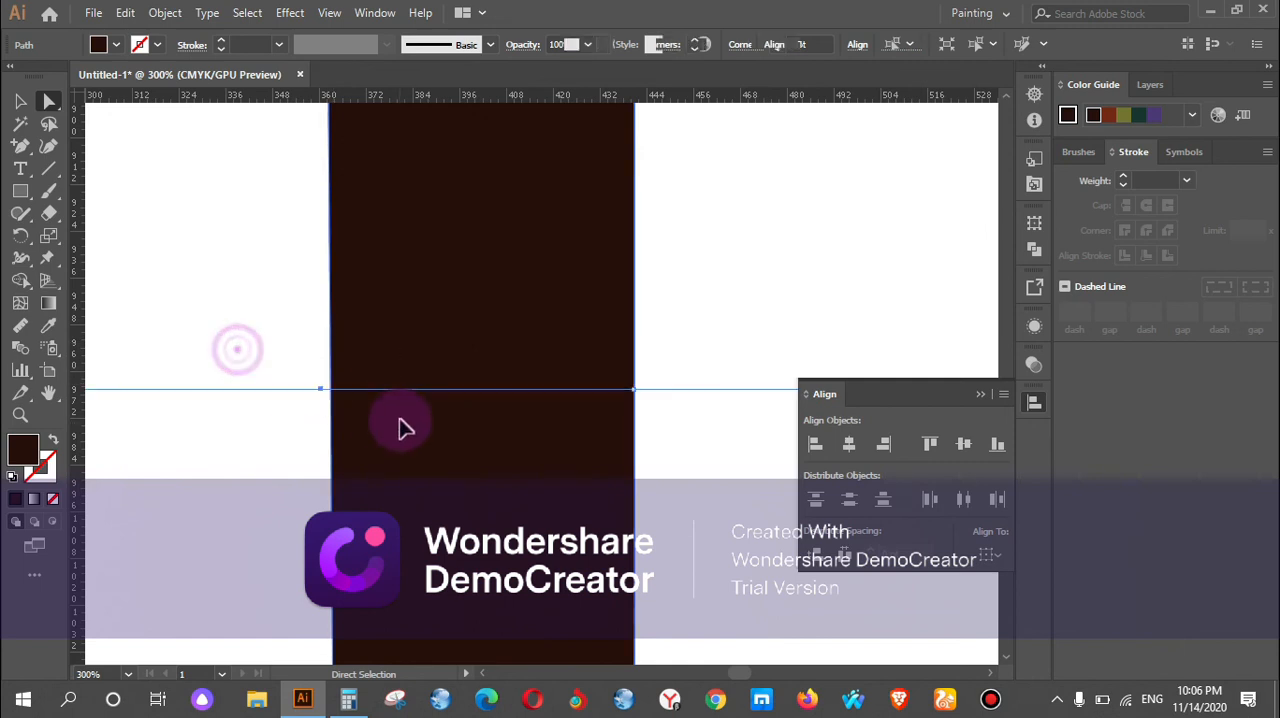
pyautogui.click(401, 422)
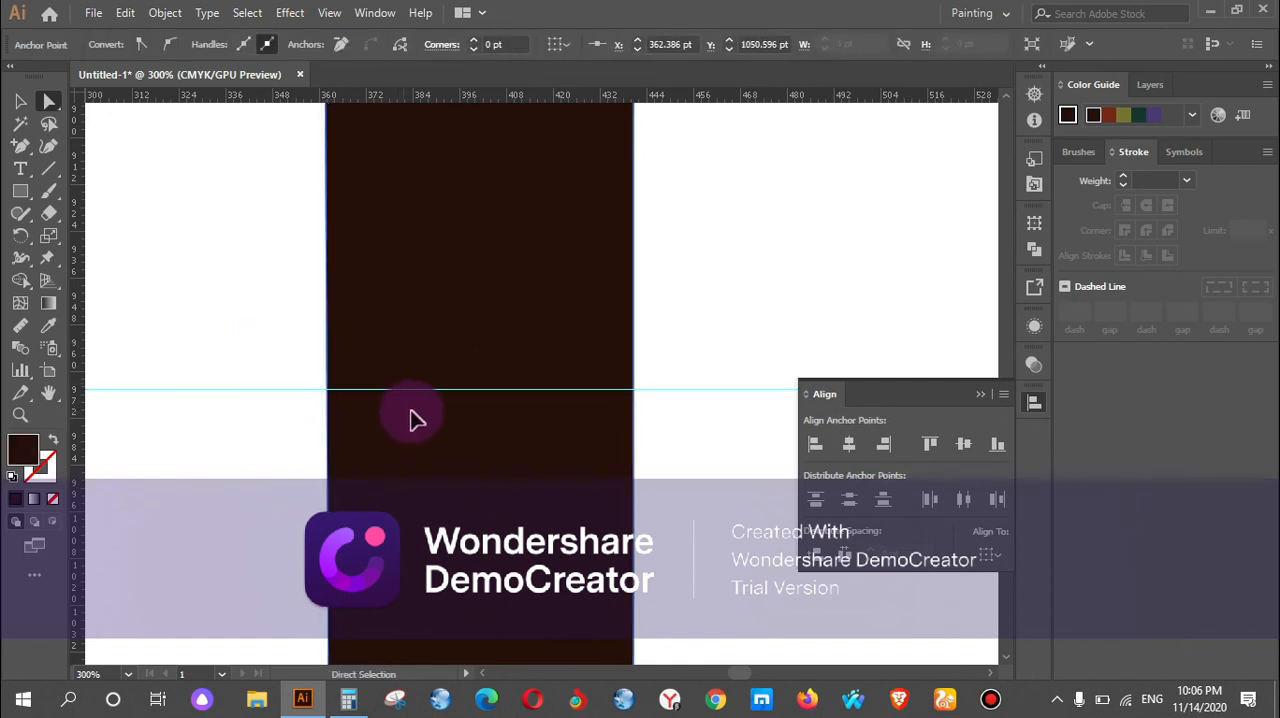
pyautogui.press('Left')
pyautogui.keyDown('shift'); pyautogui.click(418, 392); pyautogui.keyUp('shift')
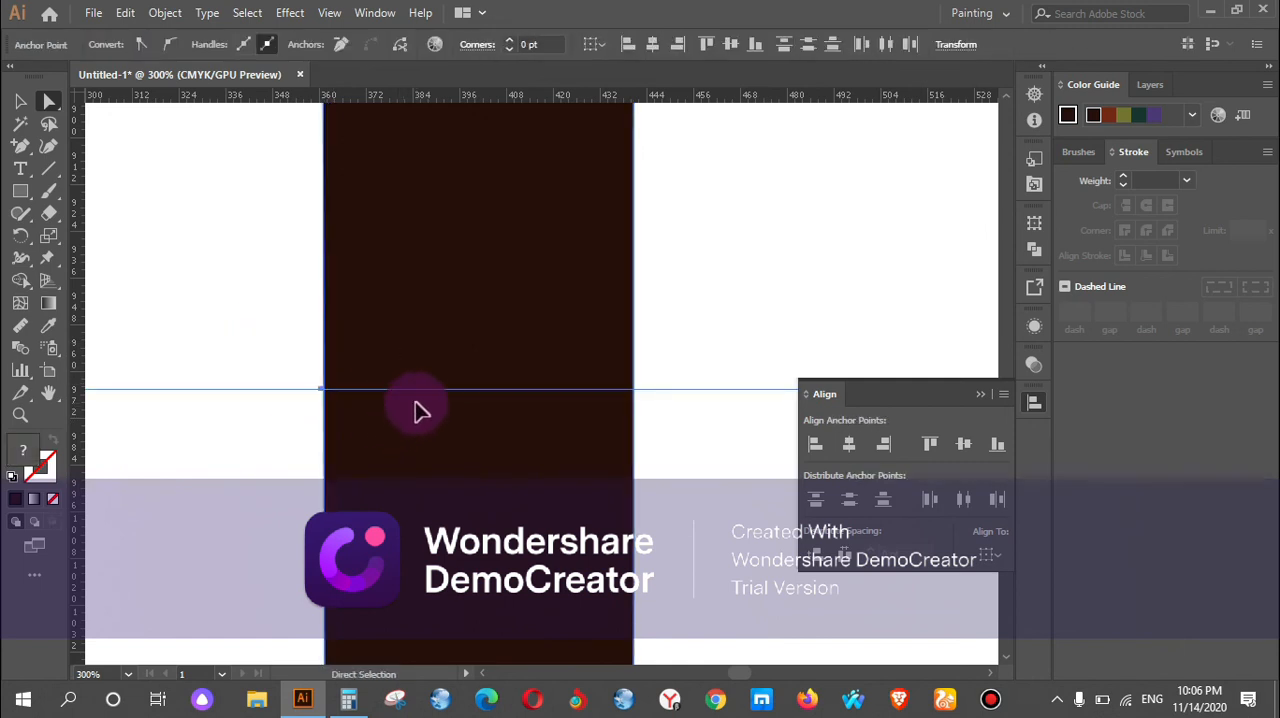
pyautogui.scroll(-3, 447, 385)
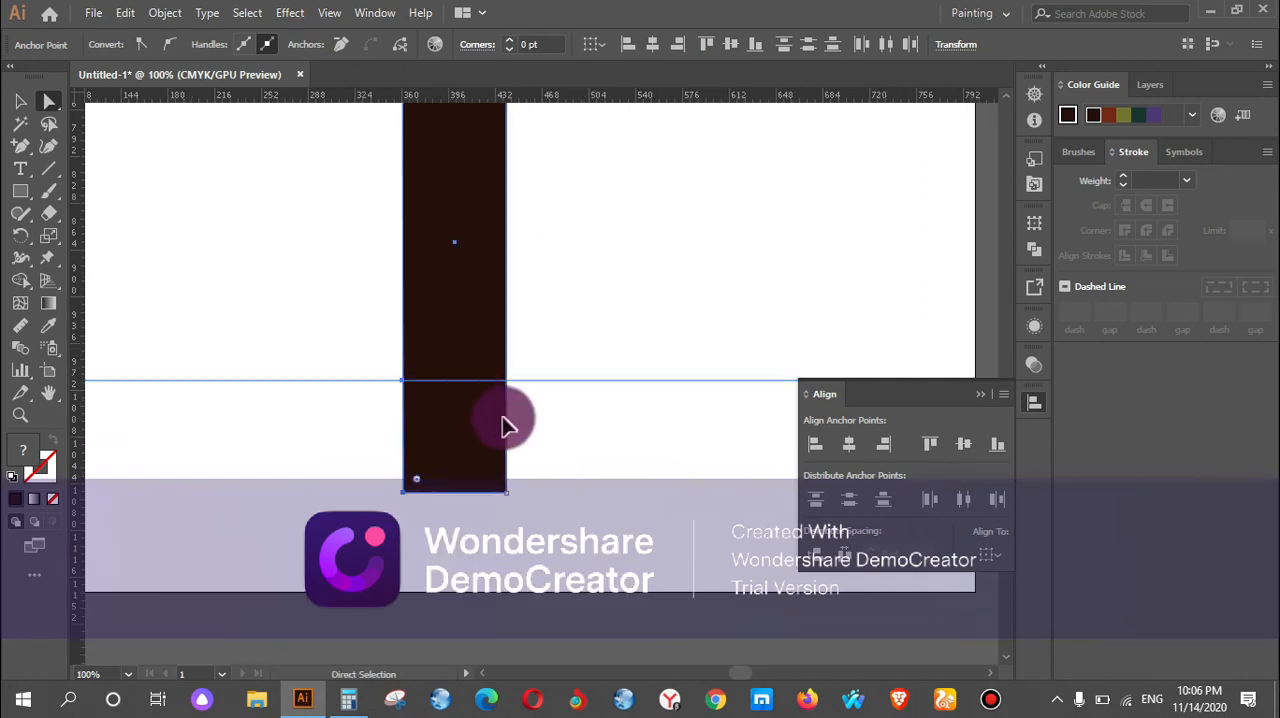
# Add anchor points again at the guide's exact intersections with the lower strap's edges, at about X 361.16 pt and X 440.69 pt.
pyautogui.scroll(1, 509, 394)
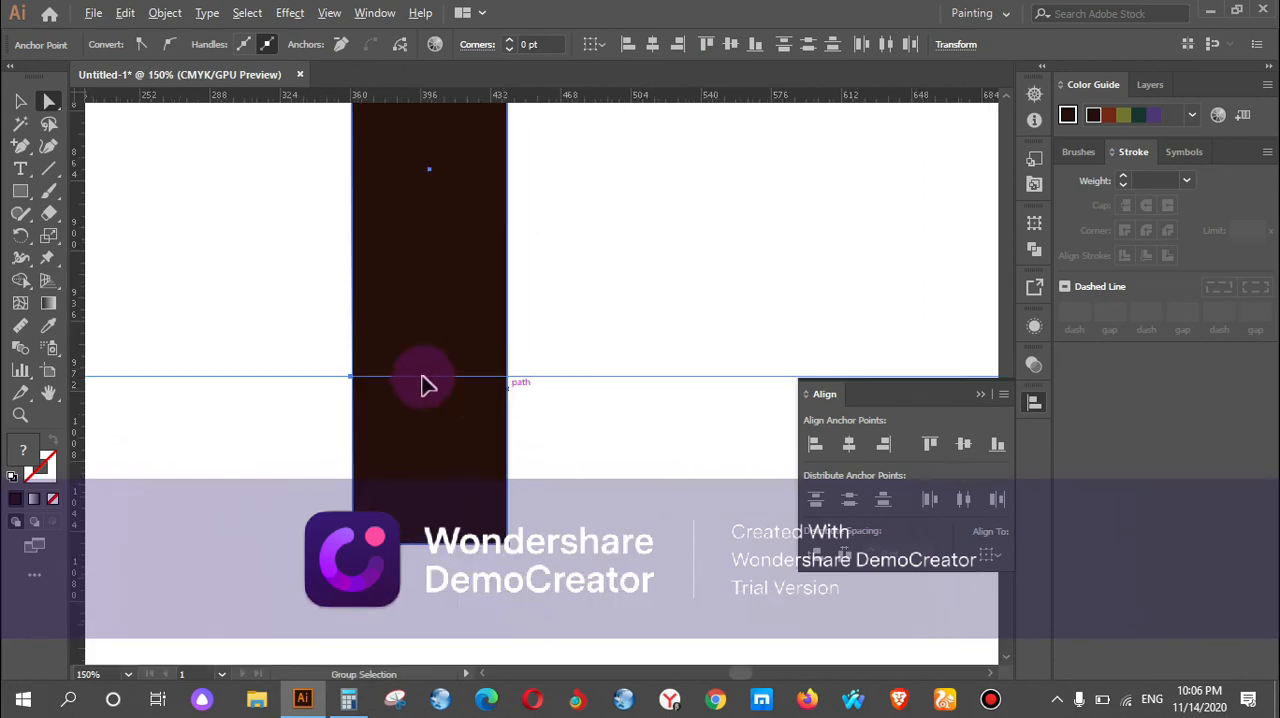
pyautogui.click(20, 148)
pyautogui.scroll(3, 477, 366)
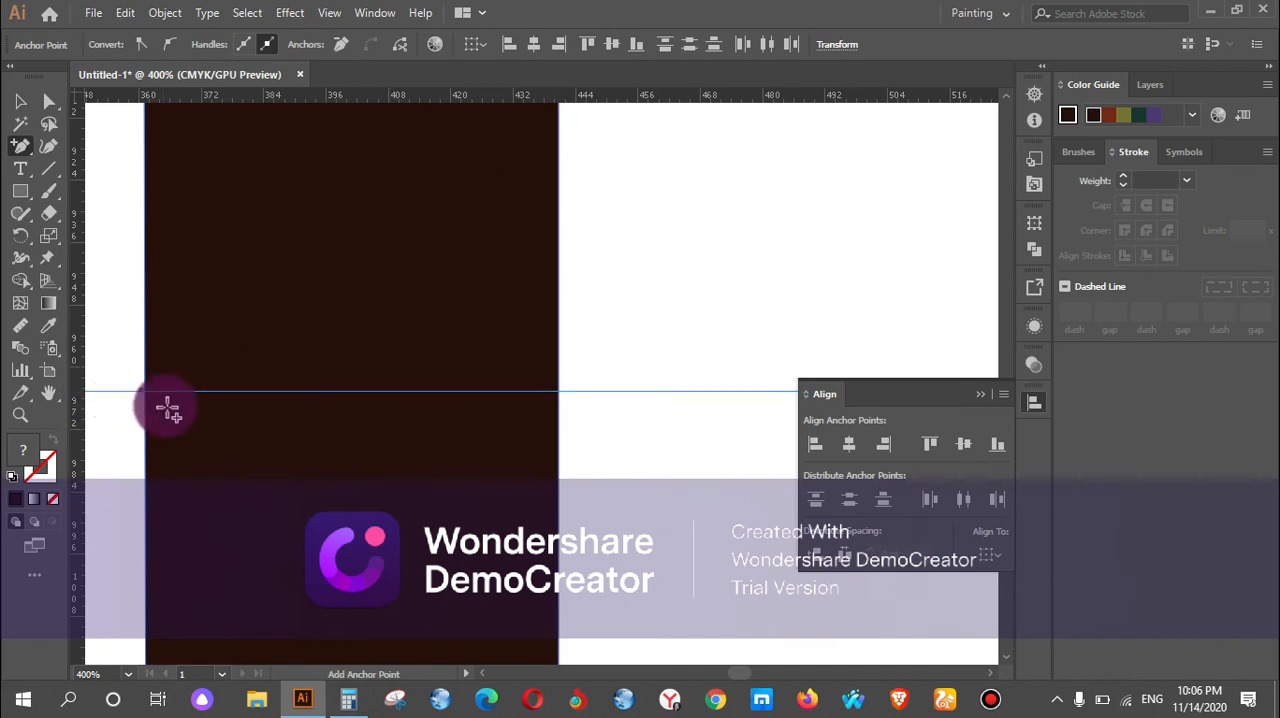
pyautogui.scroll(4, 167, 409)
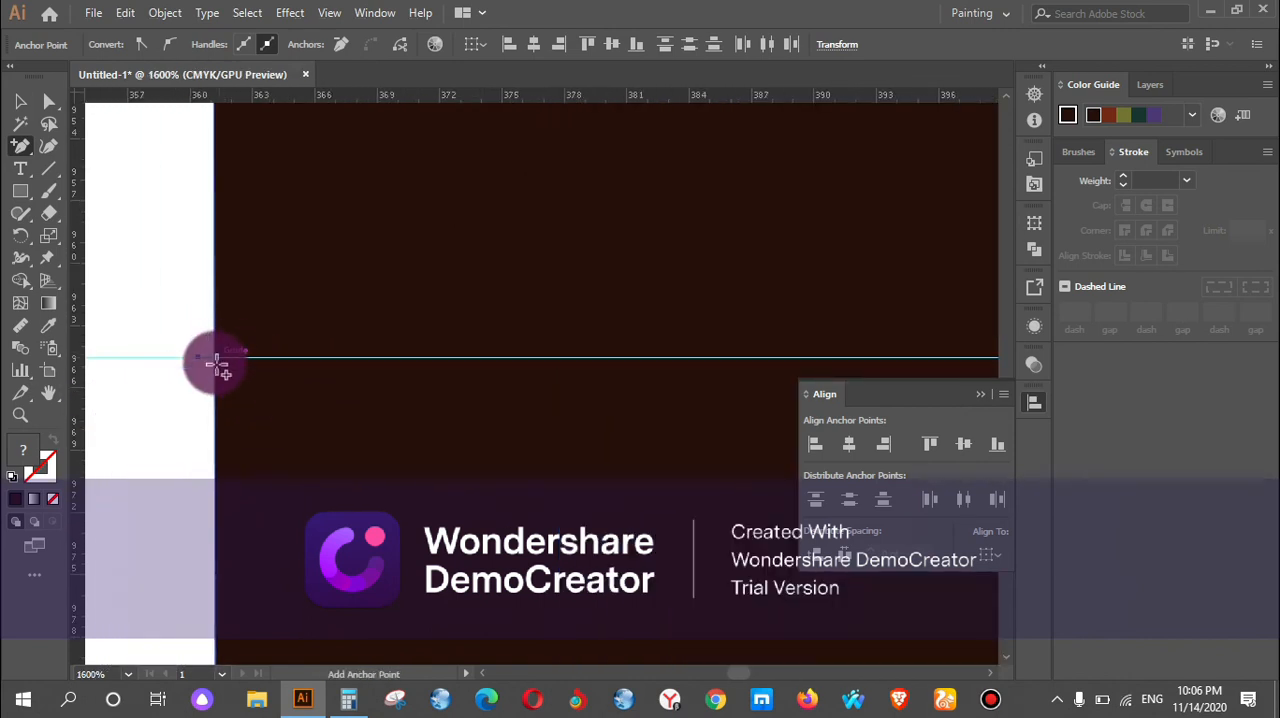
pyautogui.click(217, 358)
pyautogui.moveTo(514, 428); pyautogui.dragTo(12, 374)
pyautogui.moveTo(739, 343); pyautogui.dragTo(183, 409)
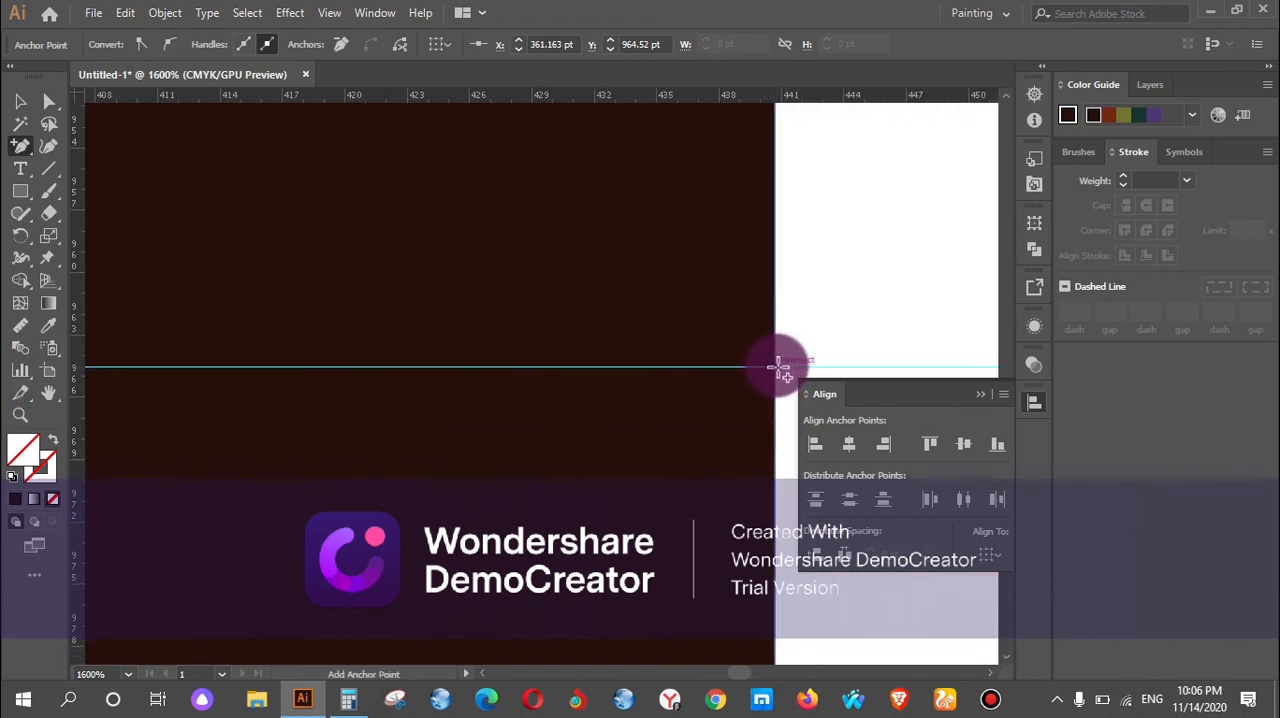
pyautogui.scroll(-6, 634, 391)
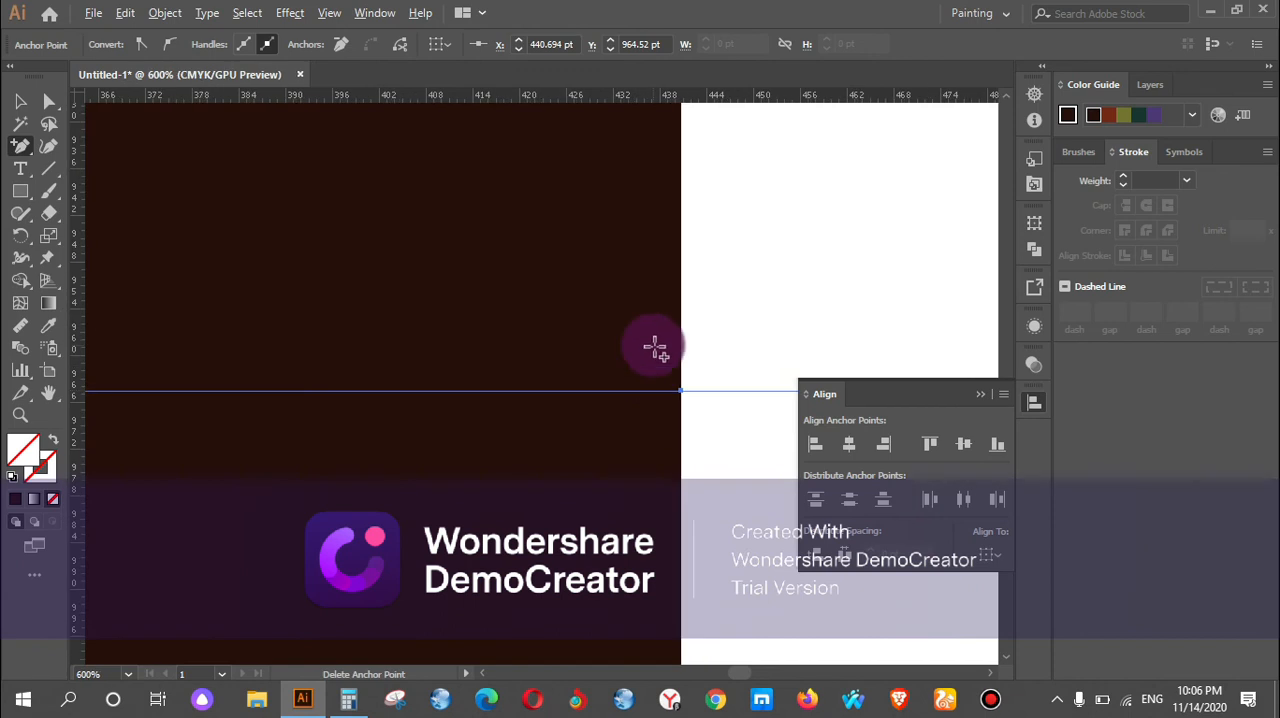
# Select the lower strap's bottom-left corner point and nudge it inward to X 364.386 pt.
pyautogui.click(49, 101)
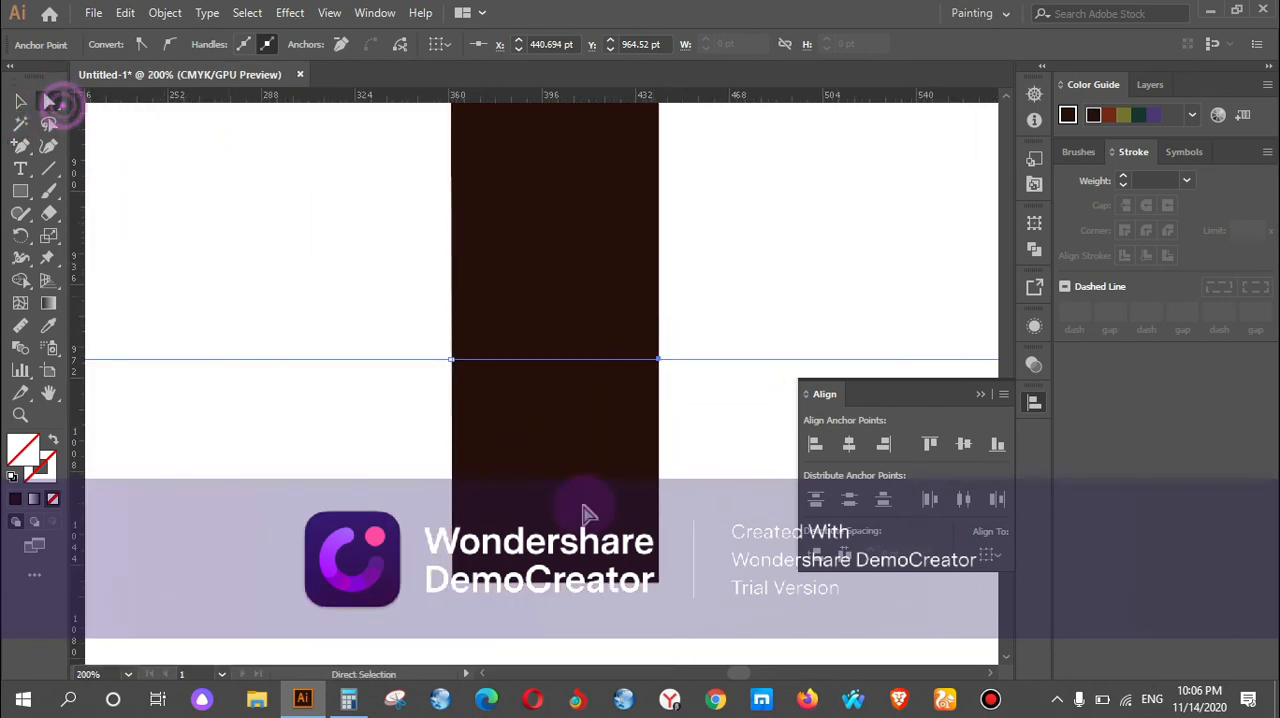
pyautogui.click(463, 594)
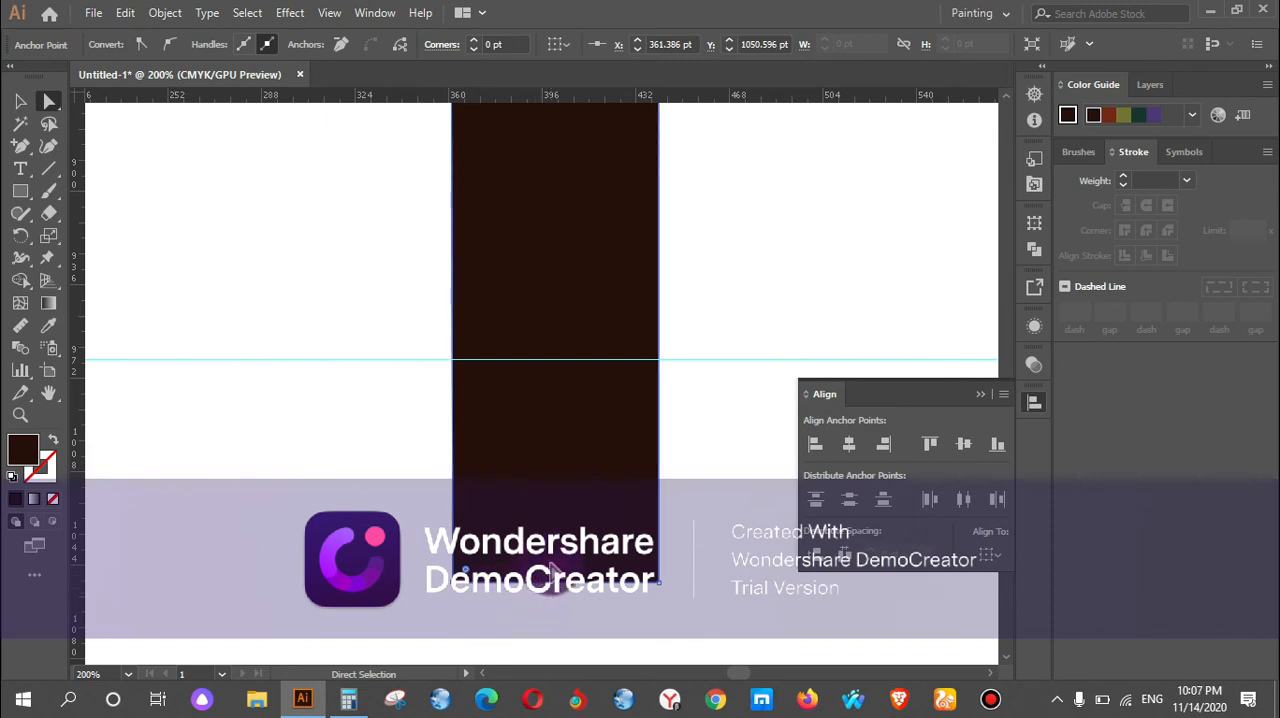
pyautogui.press('Right')
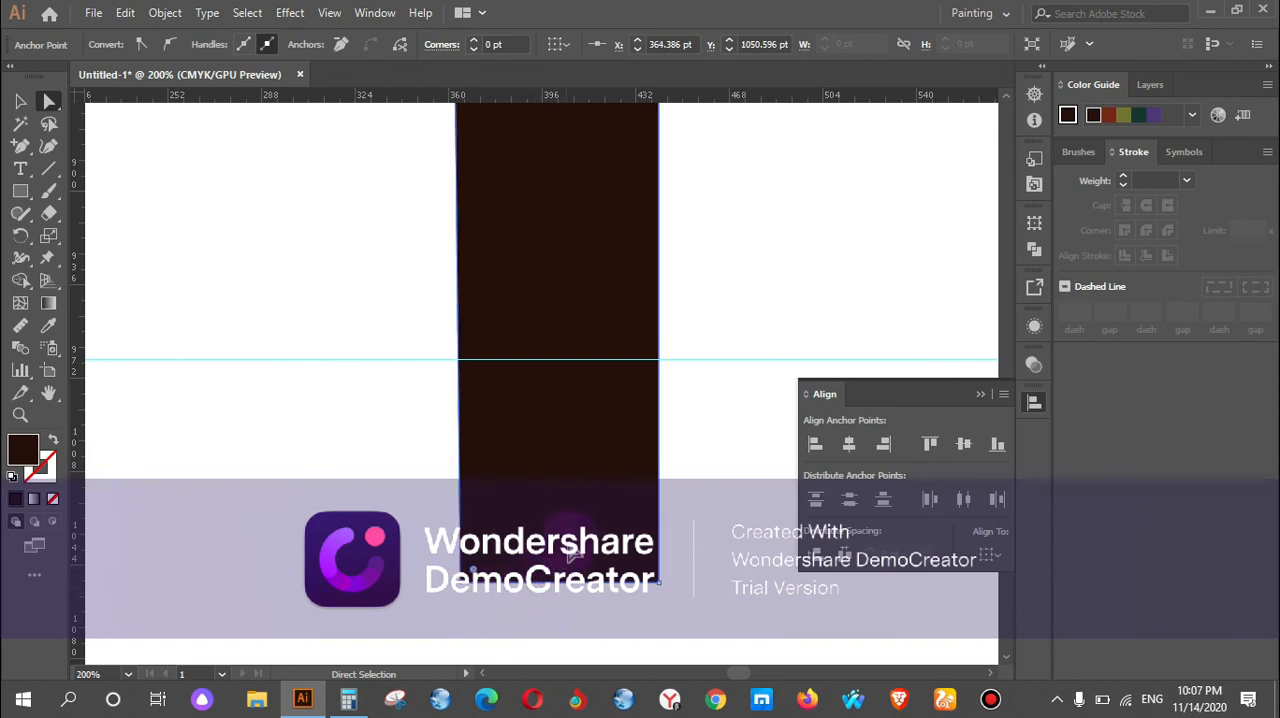
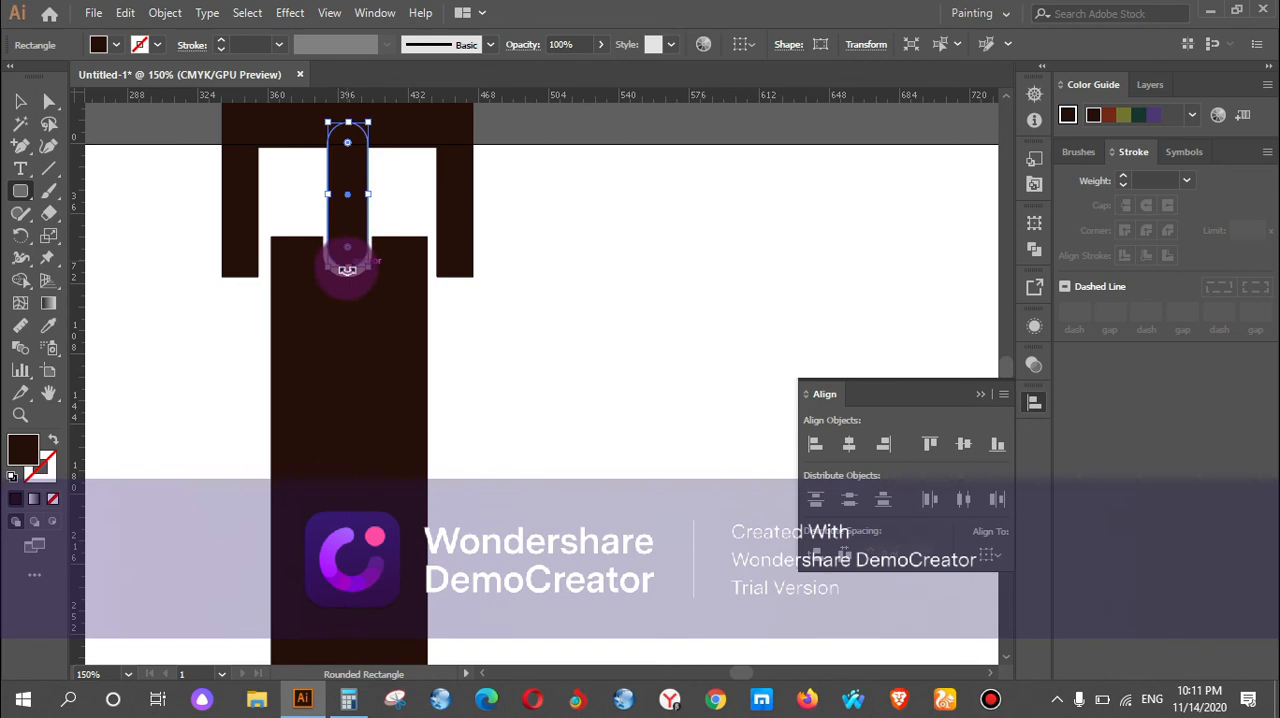
# Shorten the buckle's prong slightly at its rounded lower end, and select it together with the buckle frame.
pyautogui.moveTo(347, 268); pyautogui.dragTo(345, 273)
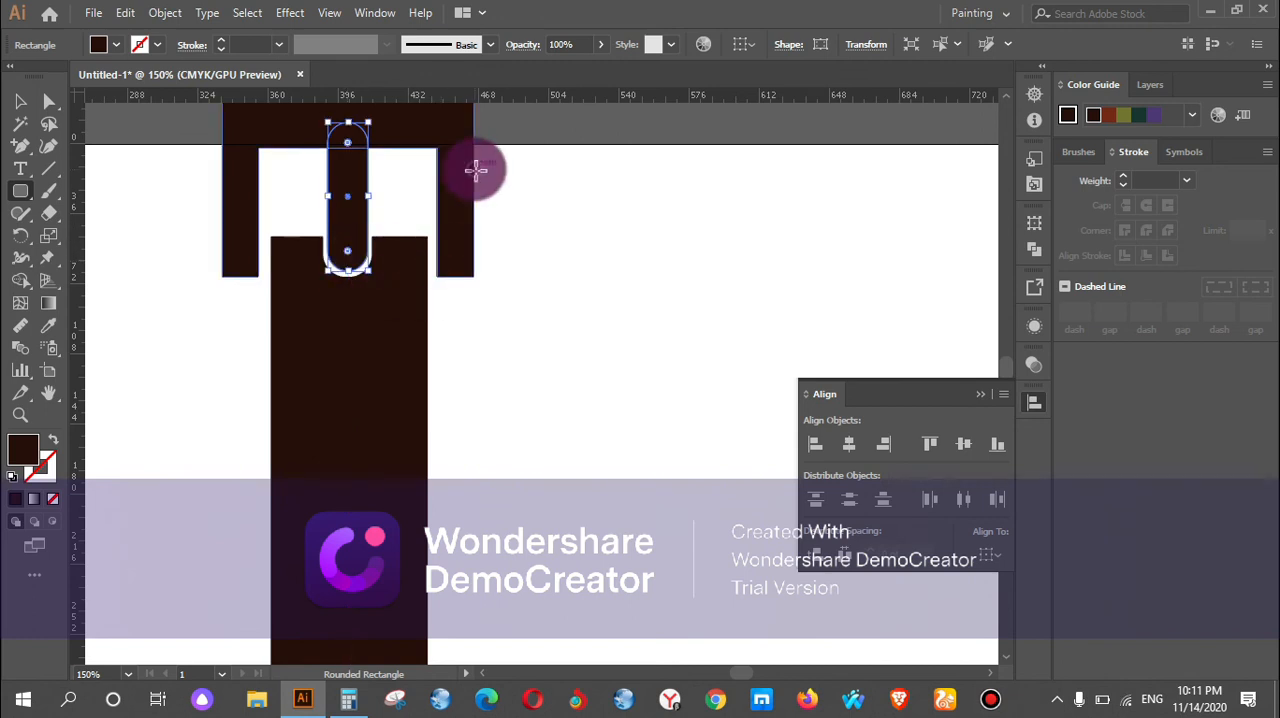
pyautogui.click(408, 209)
pyautogui.click(722, 398)
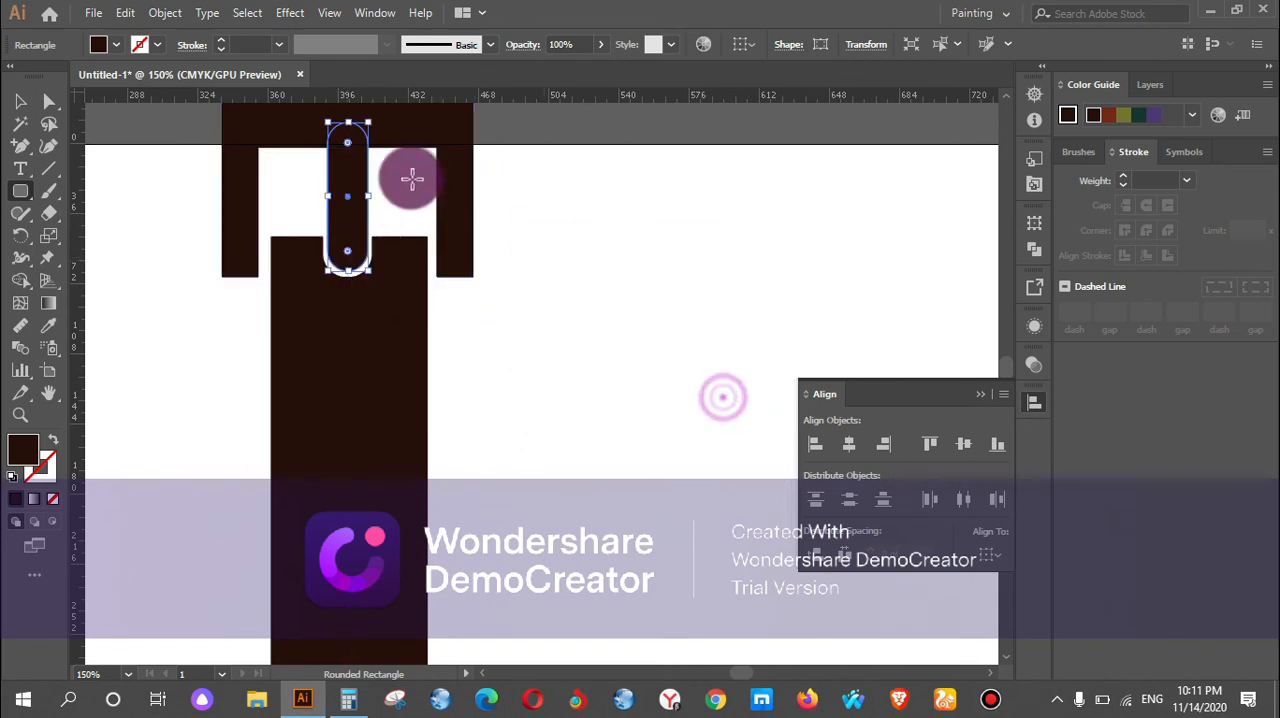
pyautogui.click(21, 101)
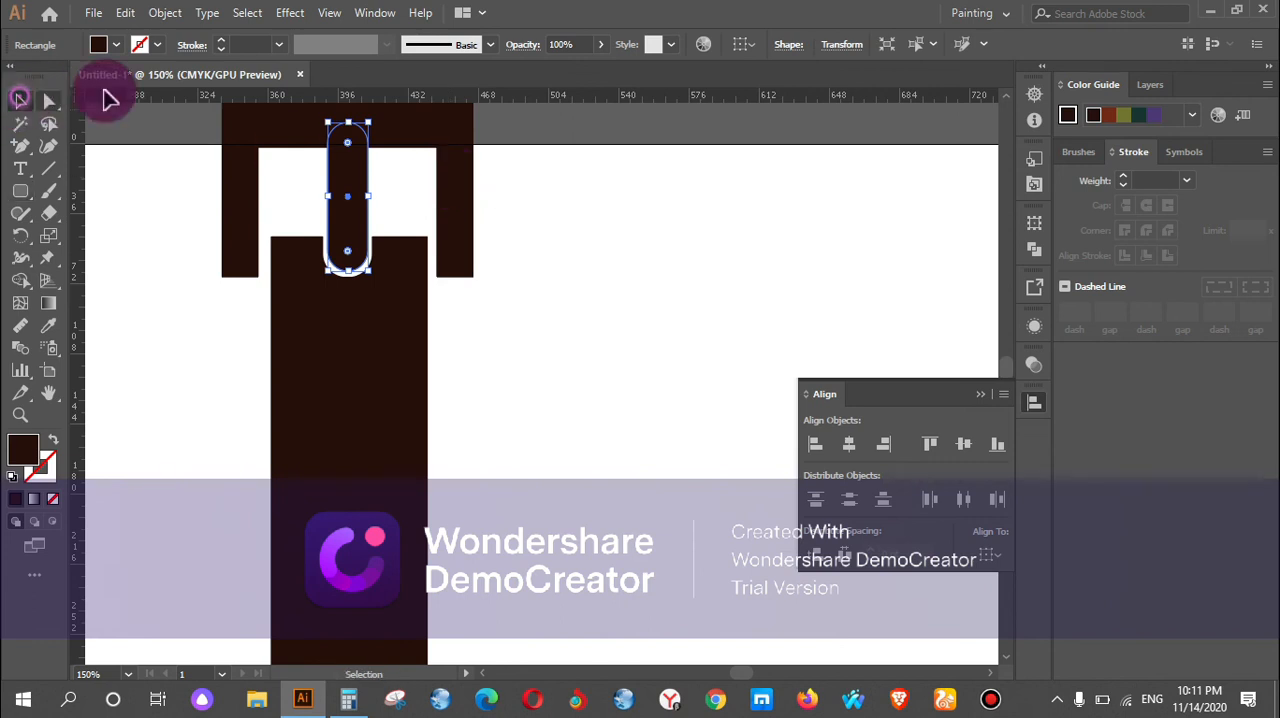
pyautogui.click(462, 147)
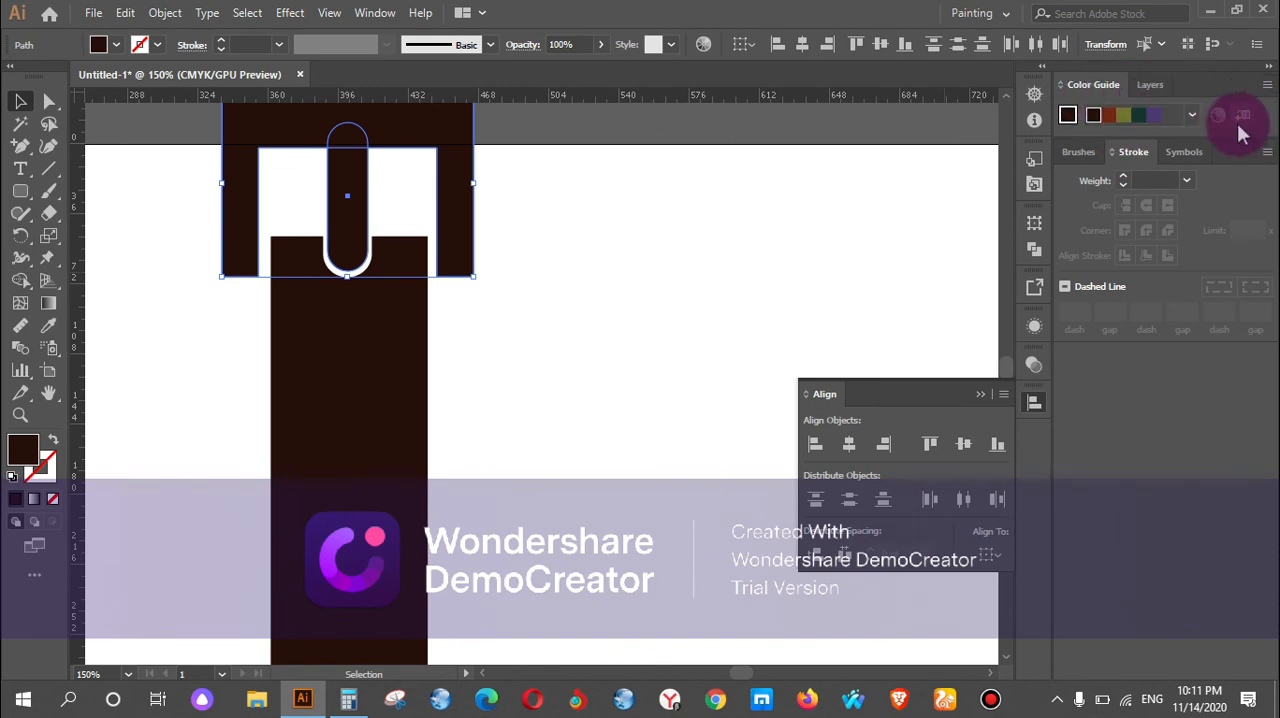
pyautogui.click(1035, 360)
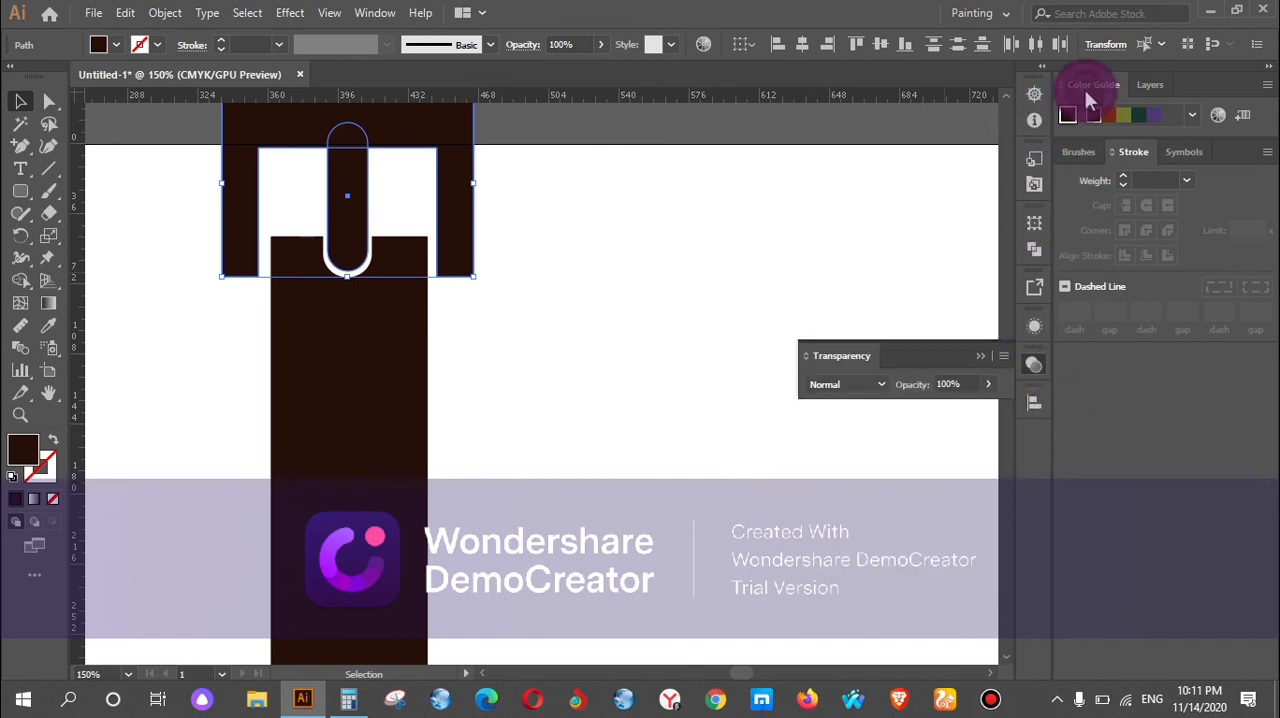
pyautogui.moveTo(1095, 92)
pyautogui.mouseDown()
pyautogui.moveTo(1102, 152)
pyautogui.moveTo(1086, 100)
pyautogui.mouseUp()
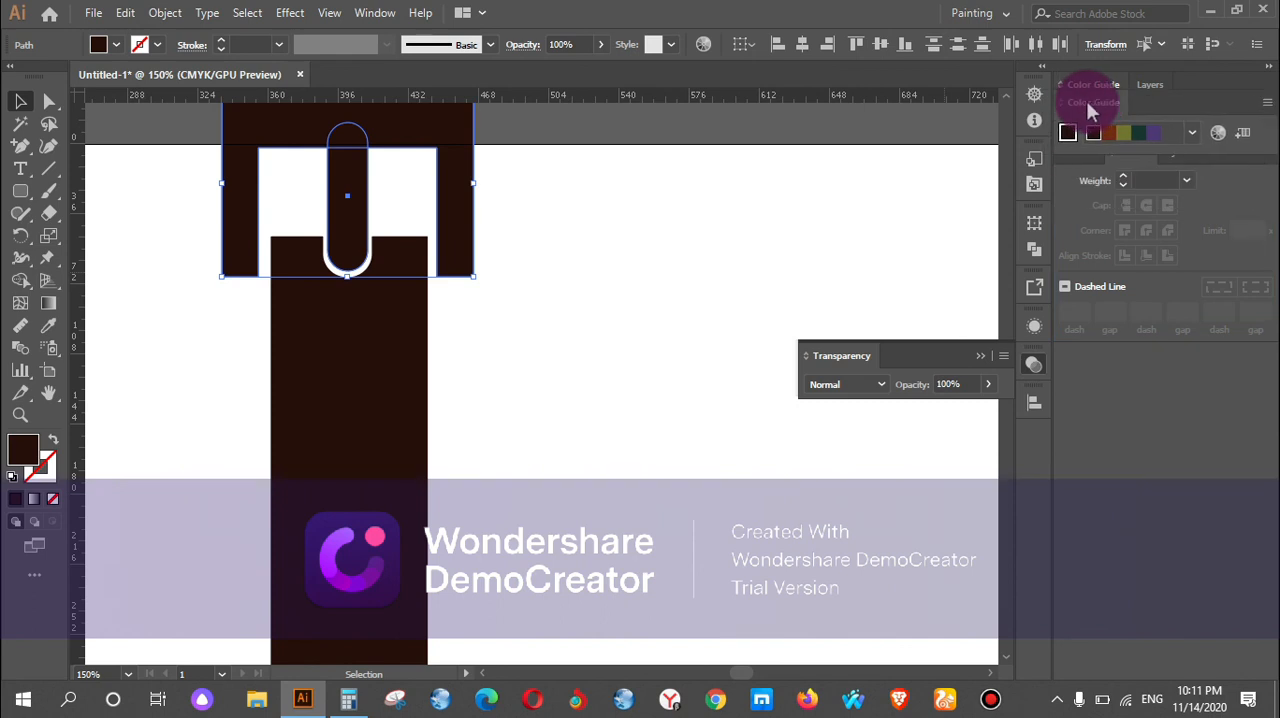
pyautogui.click(1218, 134)
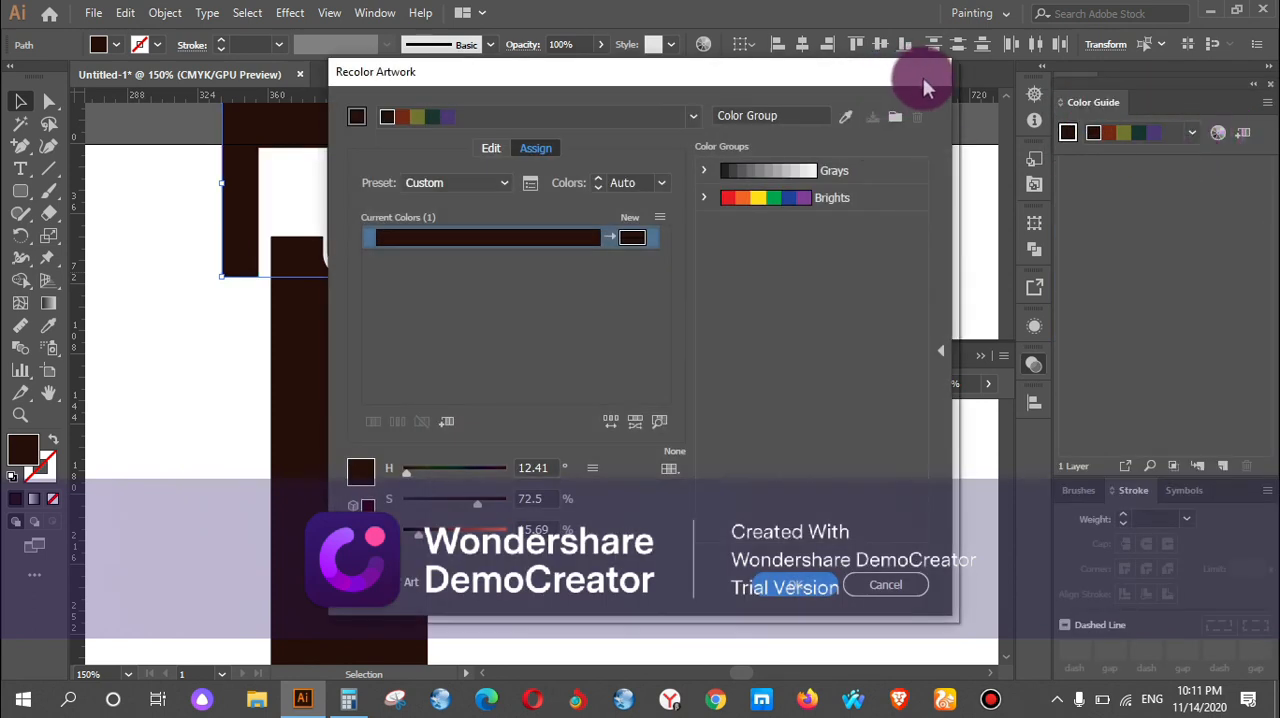
pyautogui.click(885, 587)
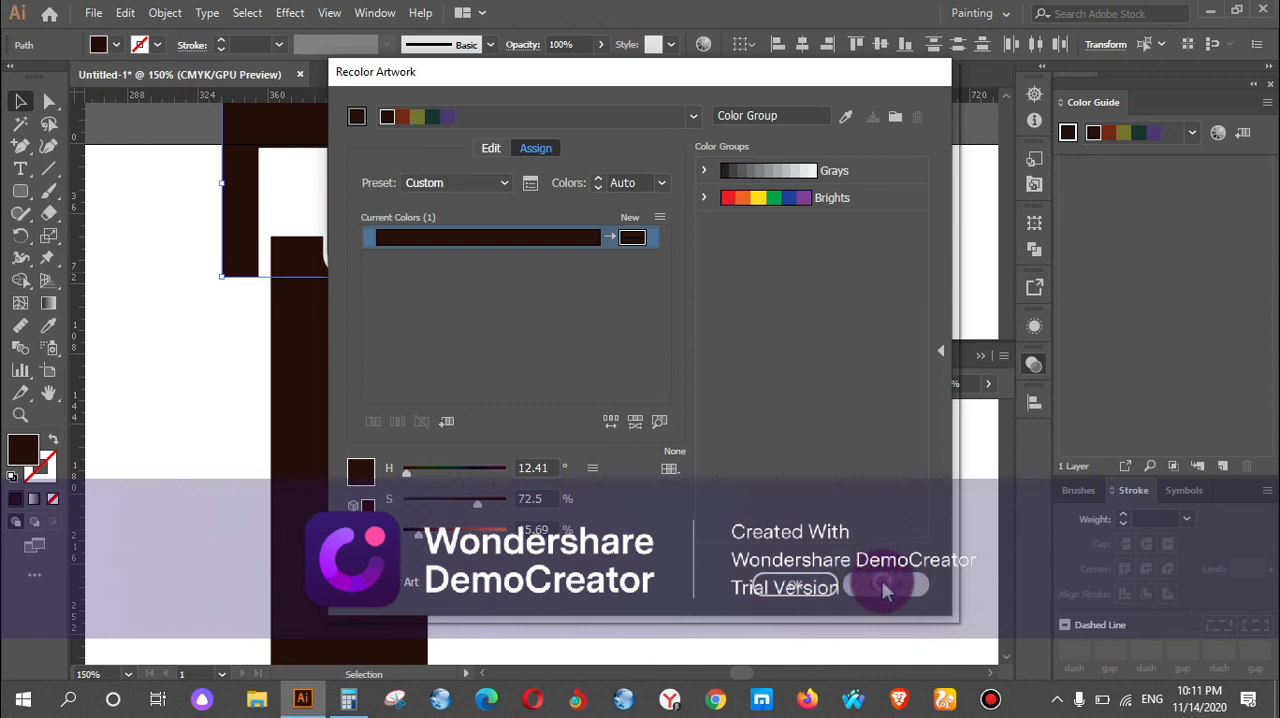
# Sample the watch's dark grey dial and then its black case as the fill of the buckle frame and prong.
pyautogui.click(48, 328)
pyautogui.scroll(-2, 577, 374)
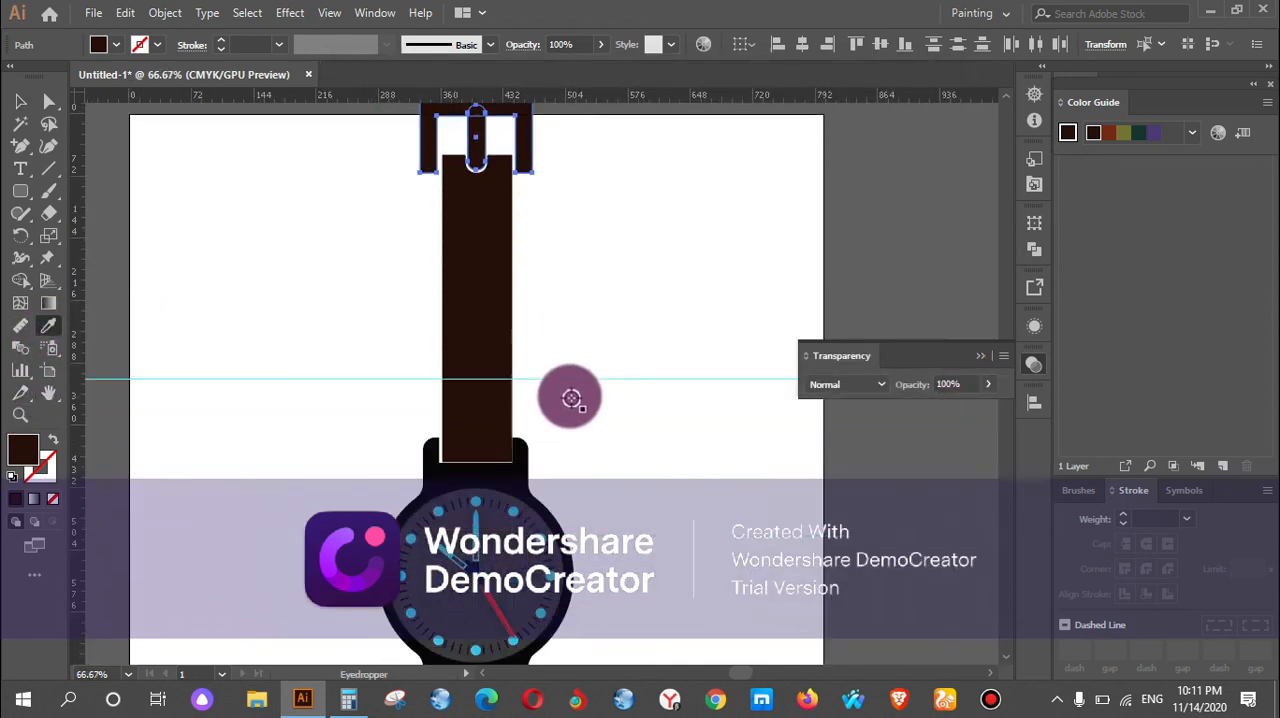
pyautogui.click(520, 558)
pyautogui.scroll(2, 534, 397)
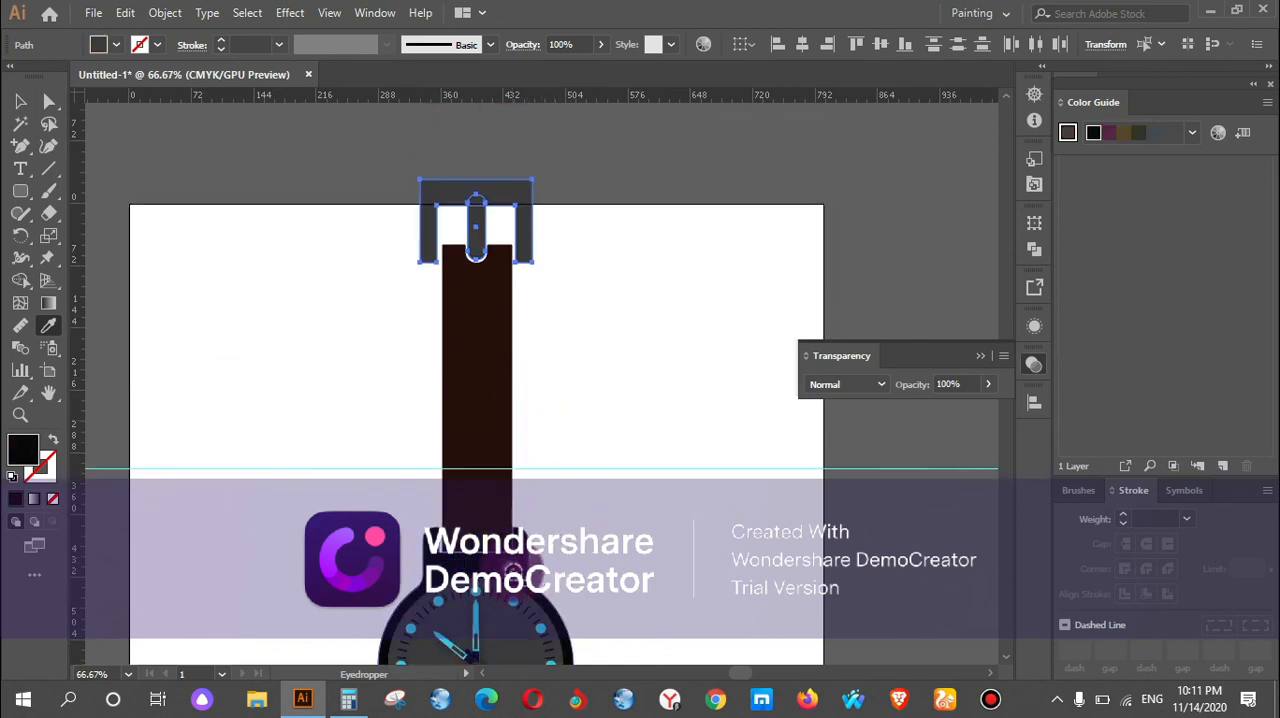
pyautogui.click(510, 570)
# Fill the buckle frame and prong with the darkest brown swatch and deselect them.
pyautogui.click(20, 101)
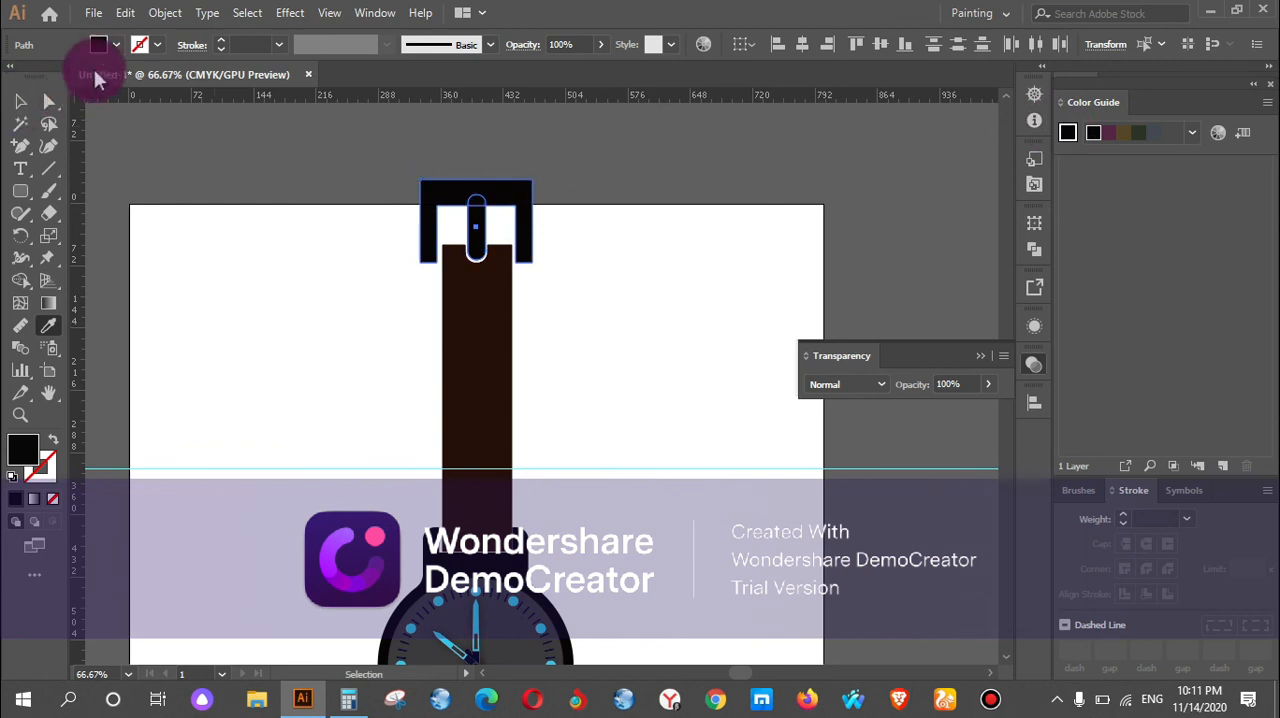
pyautogui.click(98, 44)
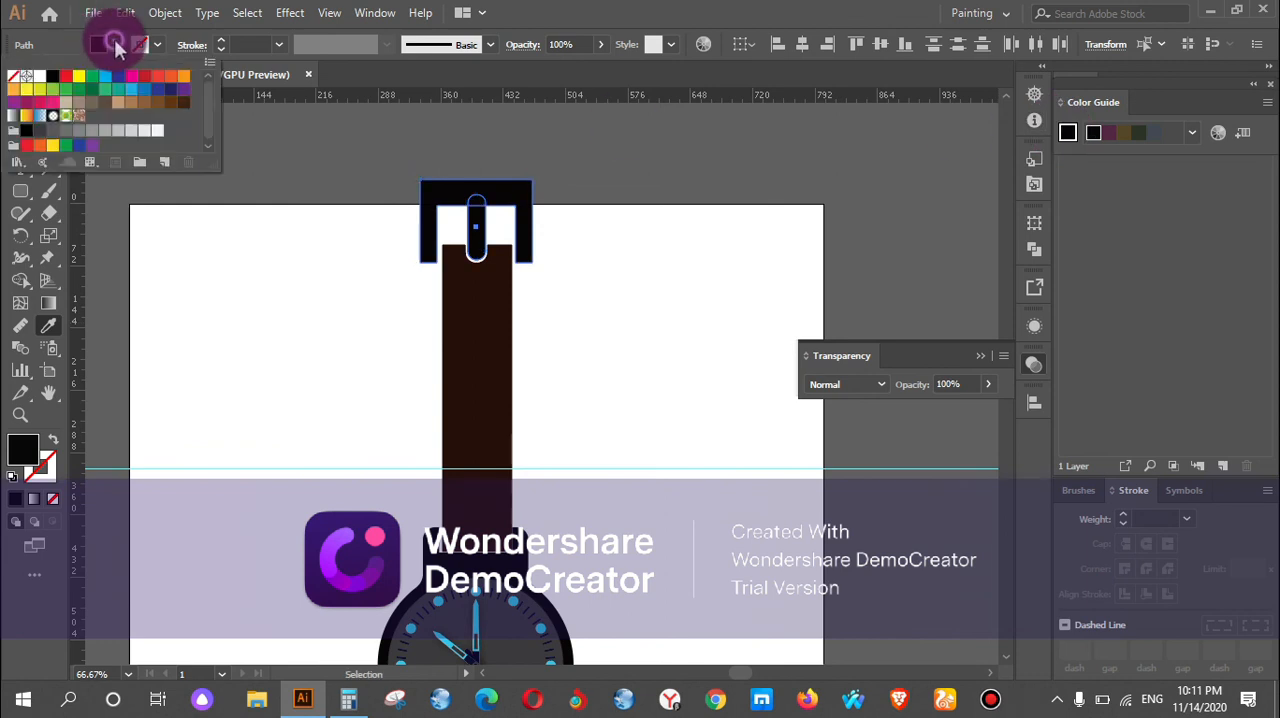
pyautogui.click(173, 104)
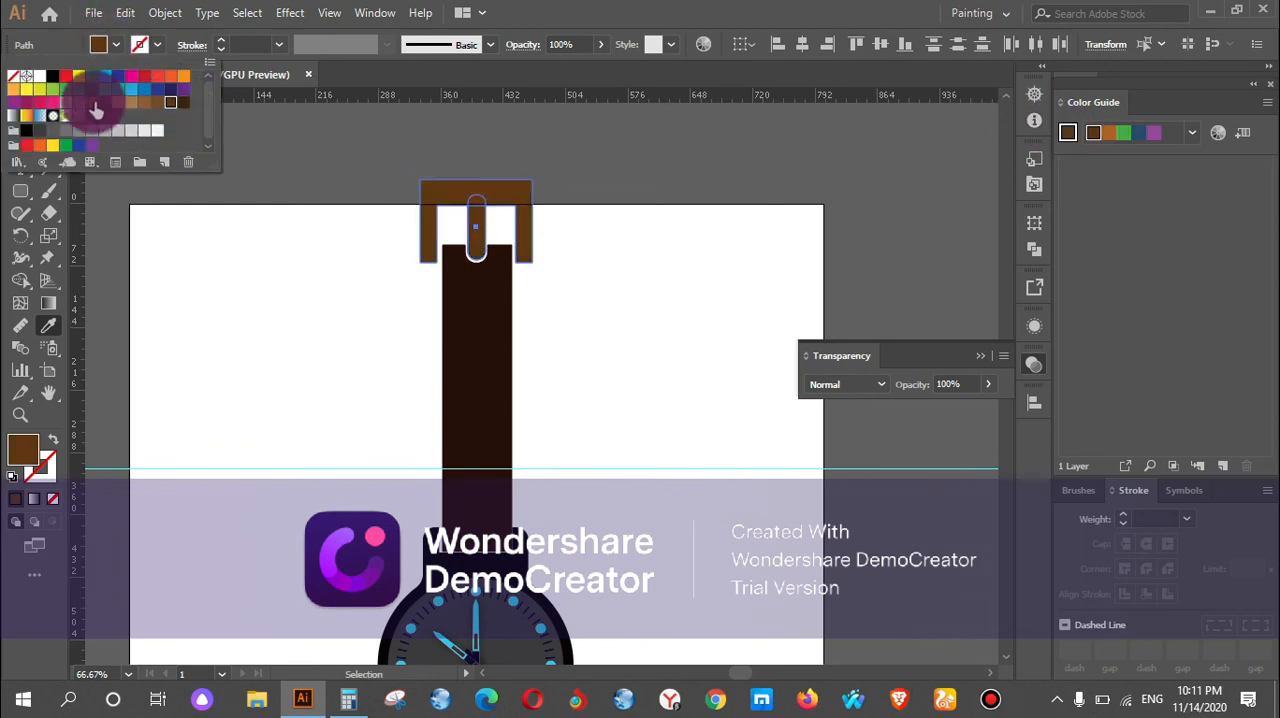
pyautogui.click(183, 105)
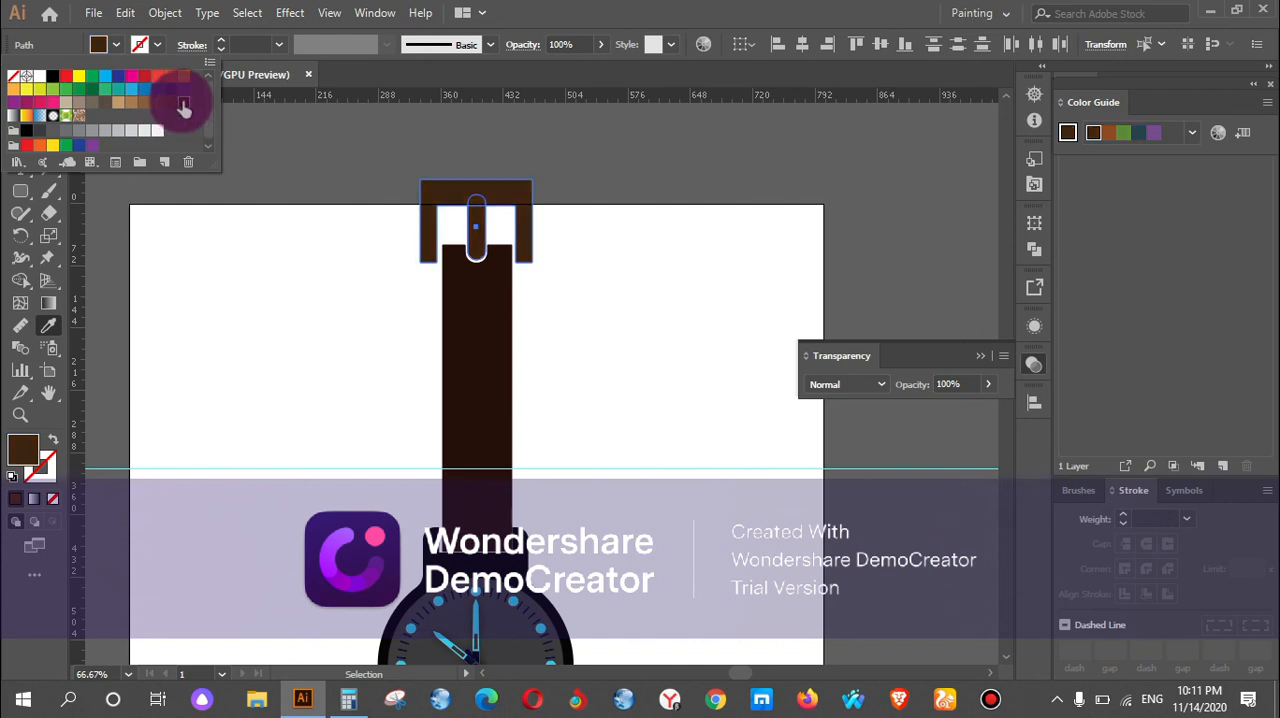
pyautogui.click(260, 234)
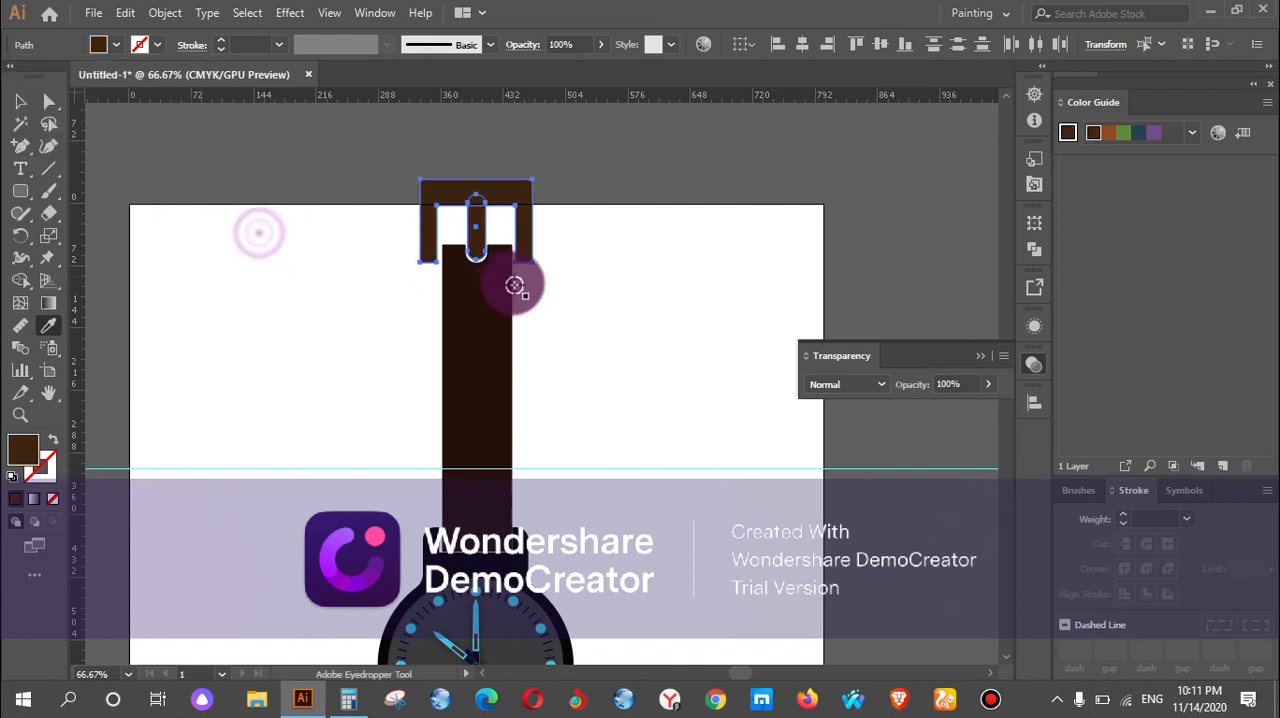
pyautogui.click(573, 293)
pyautogui.click(532, 297)
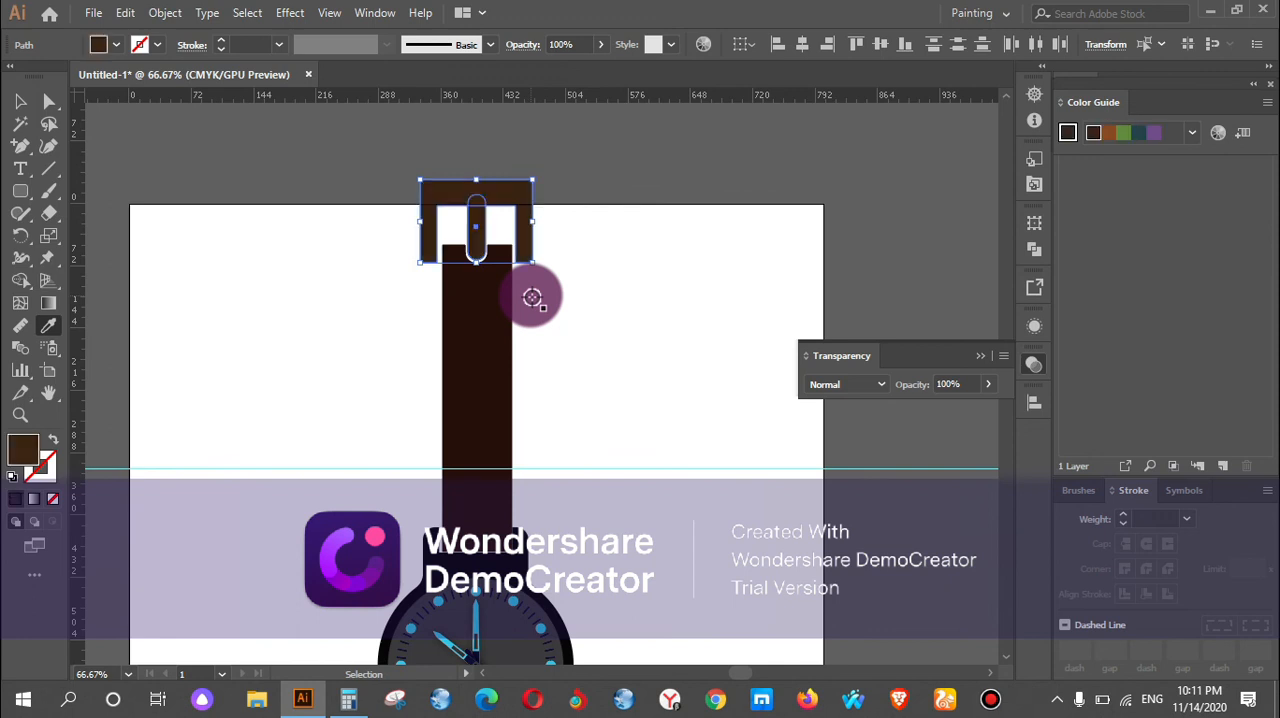
pyautogui.click(286, 206)
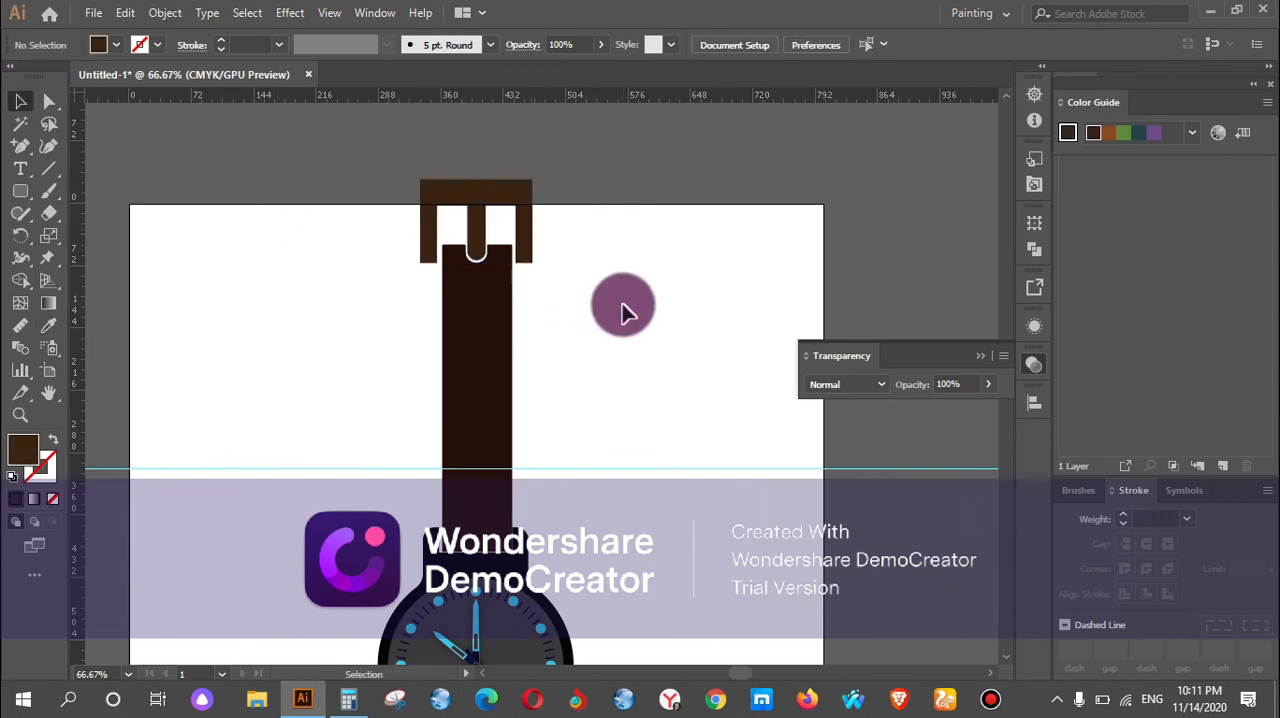
# Delete the two horizontal guides crossing the upper and lower straps.
pyautogui.scroll(-4, 623, 313)
pyautogui.scroll(2, 623, 313)
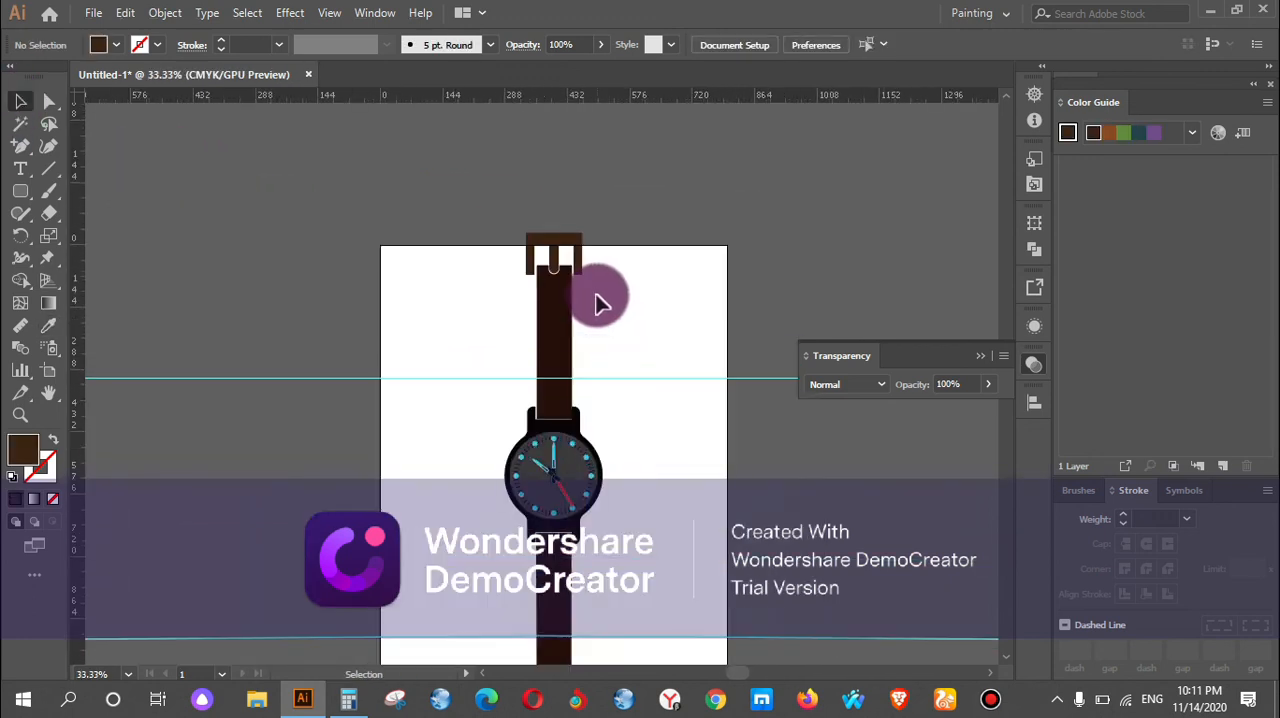
pyautogui.click(620, 312)
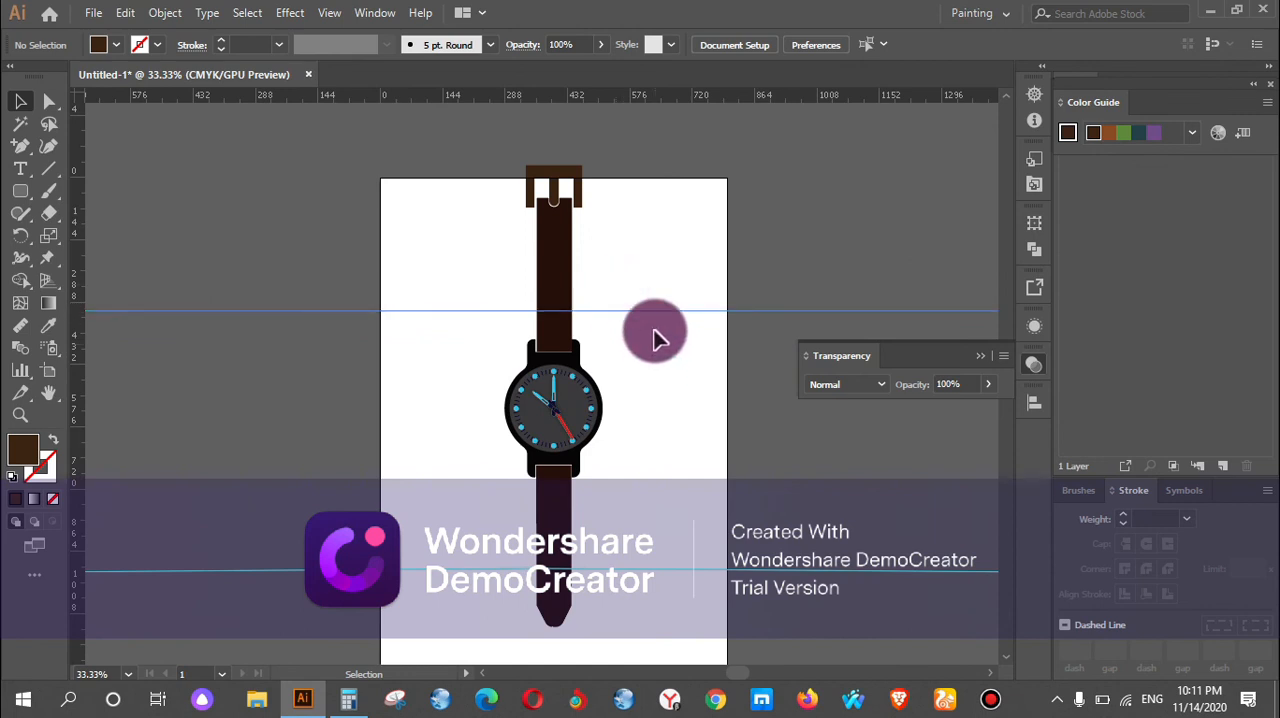
pyautogui.press('Delete')
pyautogui.scroll(-2, 680, 533)
pyautogui.moveTo(711, 595); pyautogui.dragTo(705, 486)
pyautogui.press('Delete')
pyautogui.scroll(2, 620, 420)
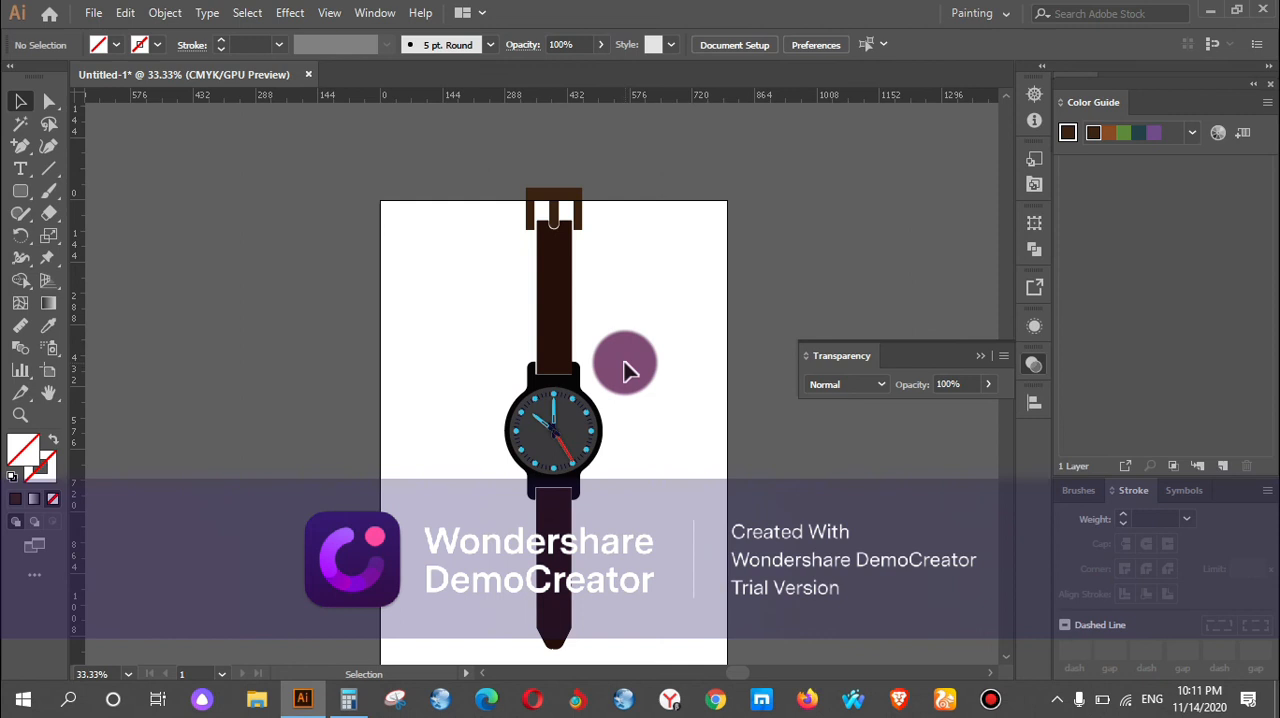
# Select the upper strap with its buckle and shorten them from above so the buckle fits inside the artboard.
pyautogui.scroll(-2, 629, 362)
pyautogui.moveTo(503, 148); pyautogui.dragTo(614, 267)
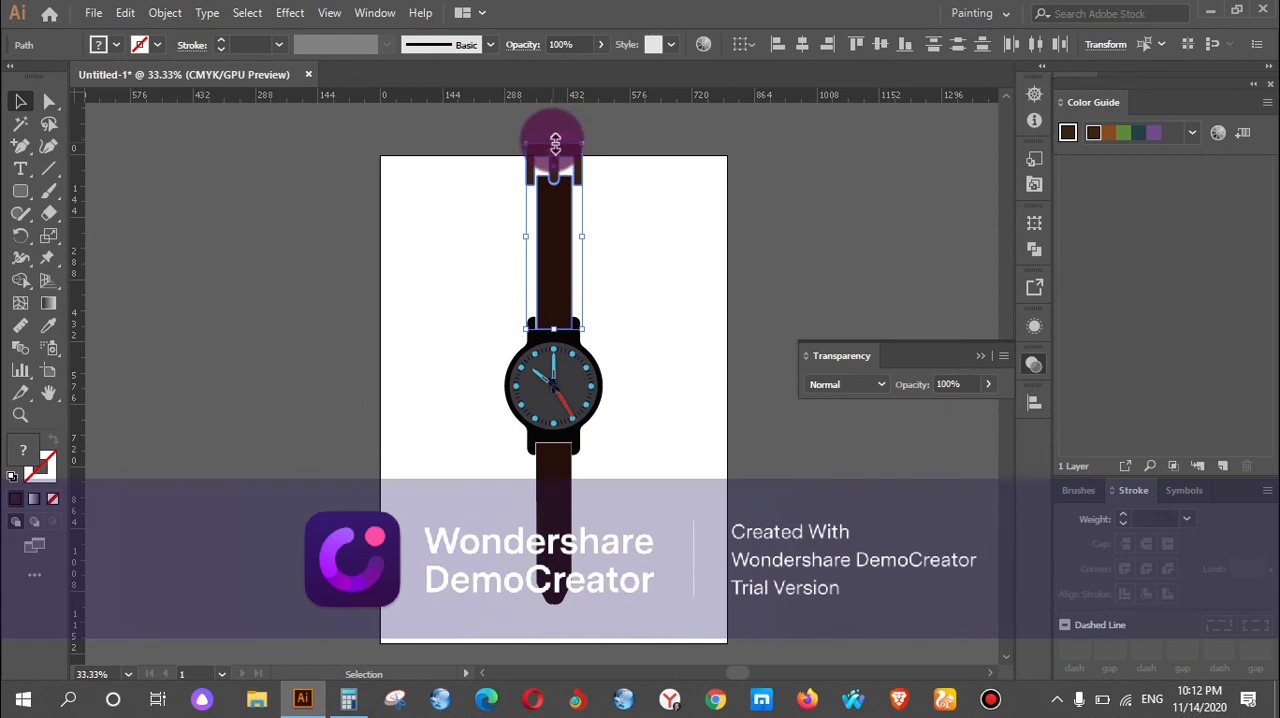
pyautogui.moveTo(554, 145); pyautogui.dragTo(552, 172)
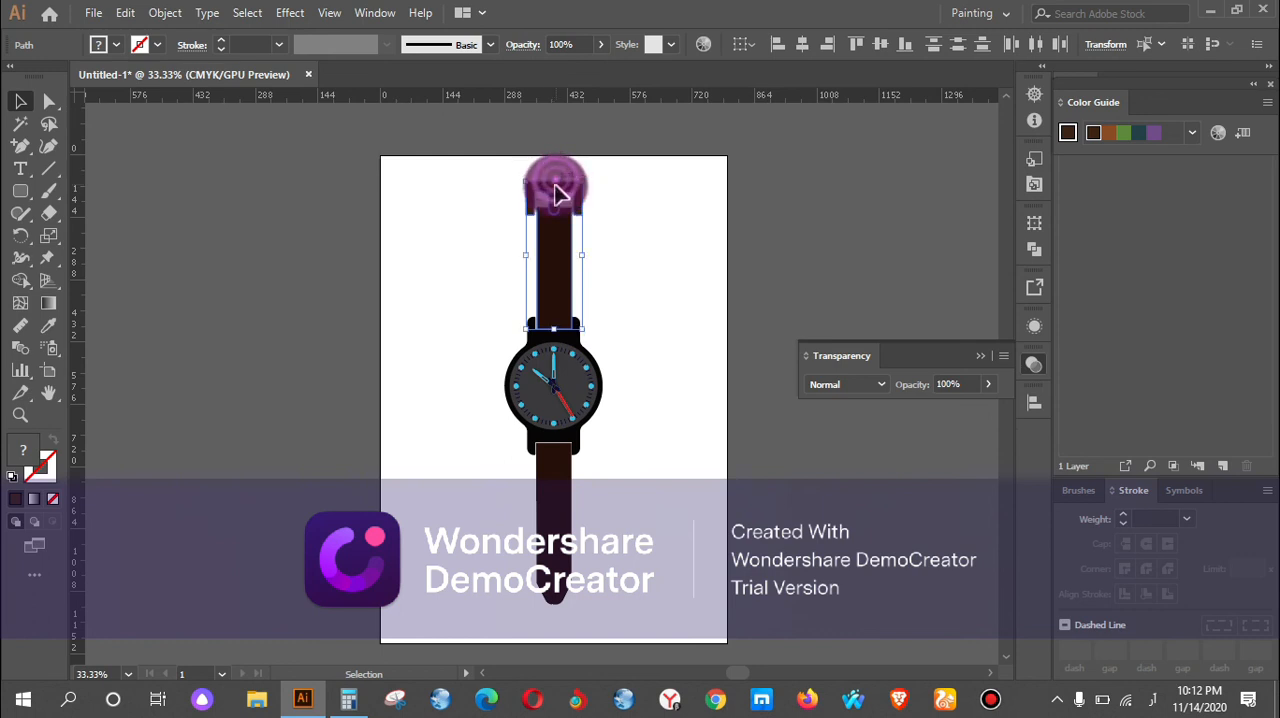
# Stretch the lower strap and its tapered end downward to just above the artboard's bottom edge.
pyautogui.scroll(-3, 606, 477)
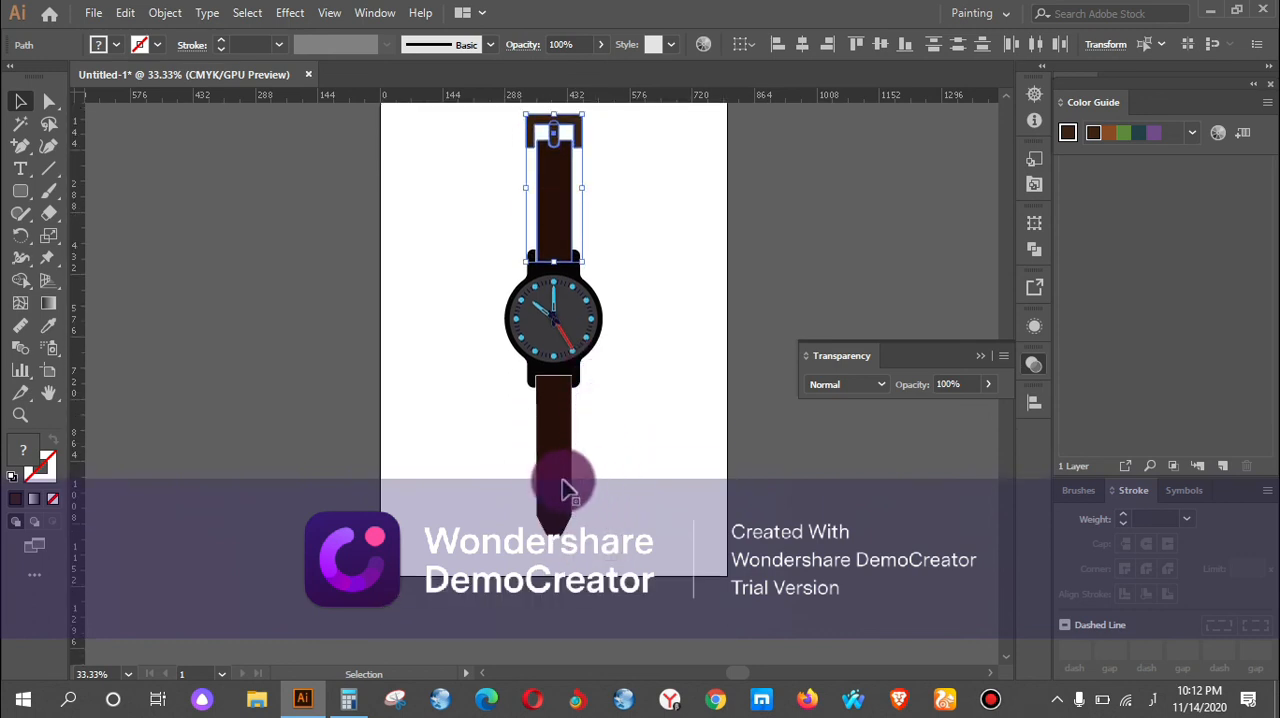
pyautogui.click(562, 528)
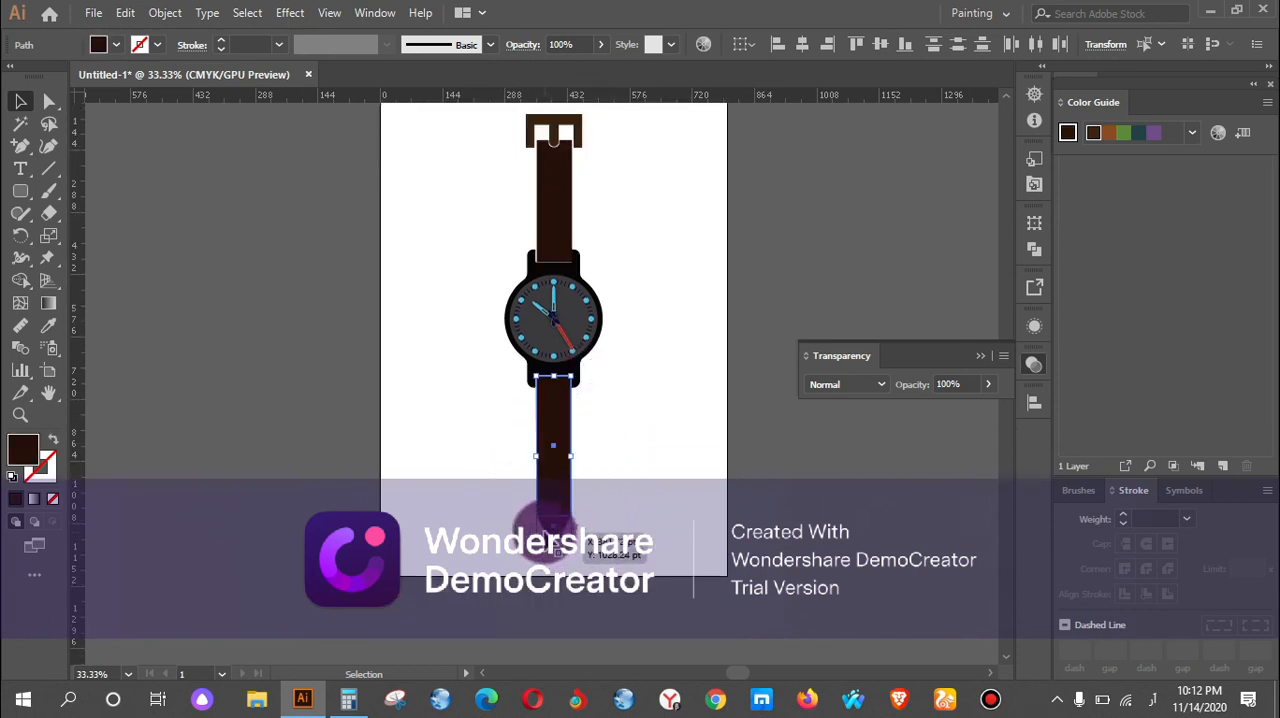
pyautogui.moveTo(555, 532); pyautogui.dragTo(555, 566)
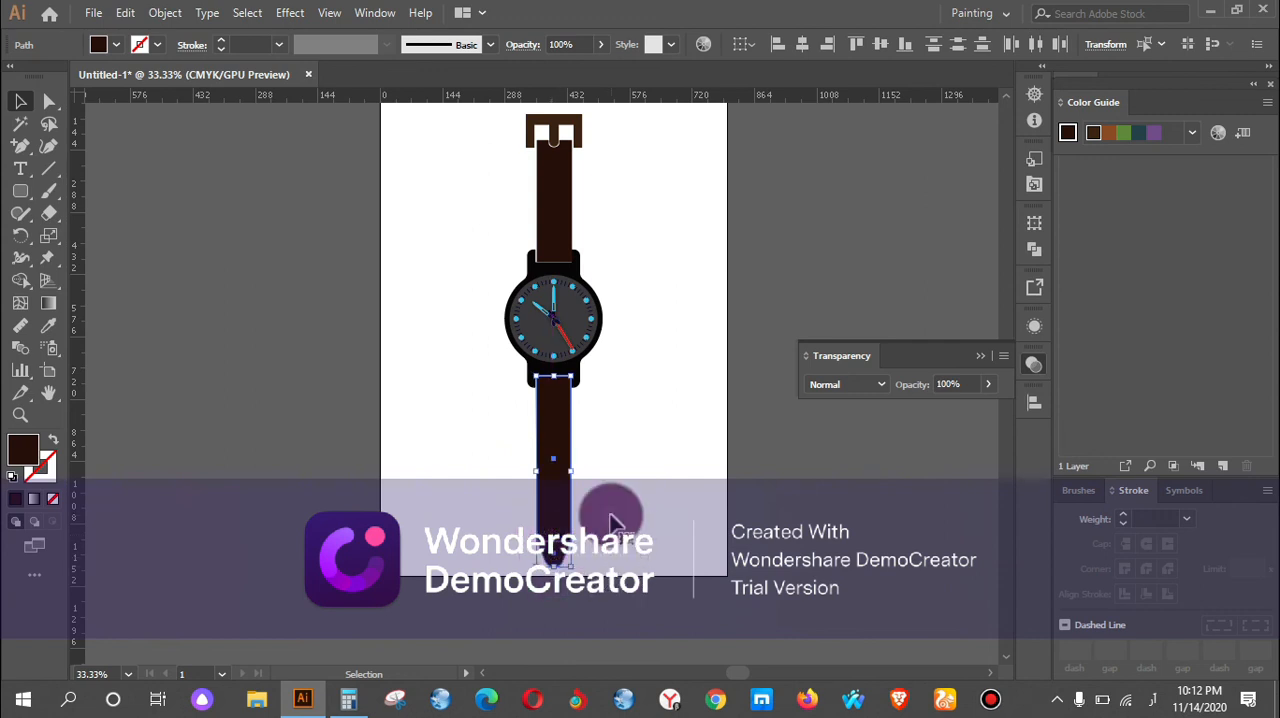
pyautogui.click(607, 447)
# Narrow the buckle frame slightly by pulling both of its sides inward toward the upper strap.
pyautogui.scroll(1, 607, 440)
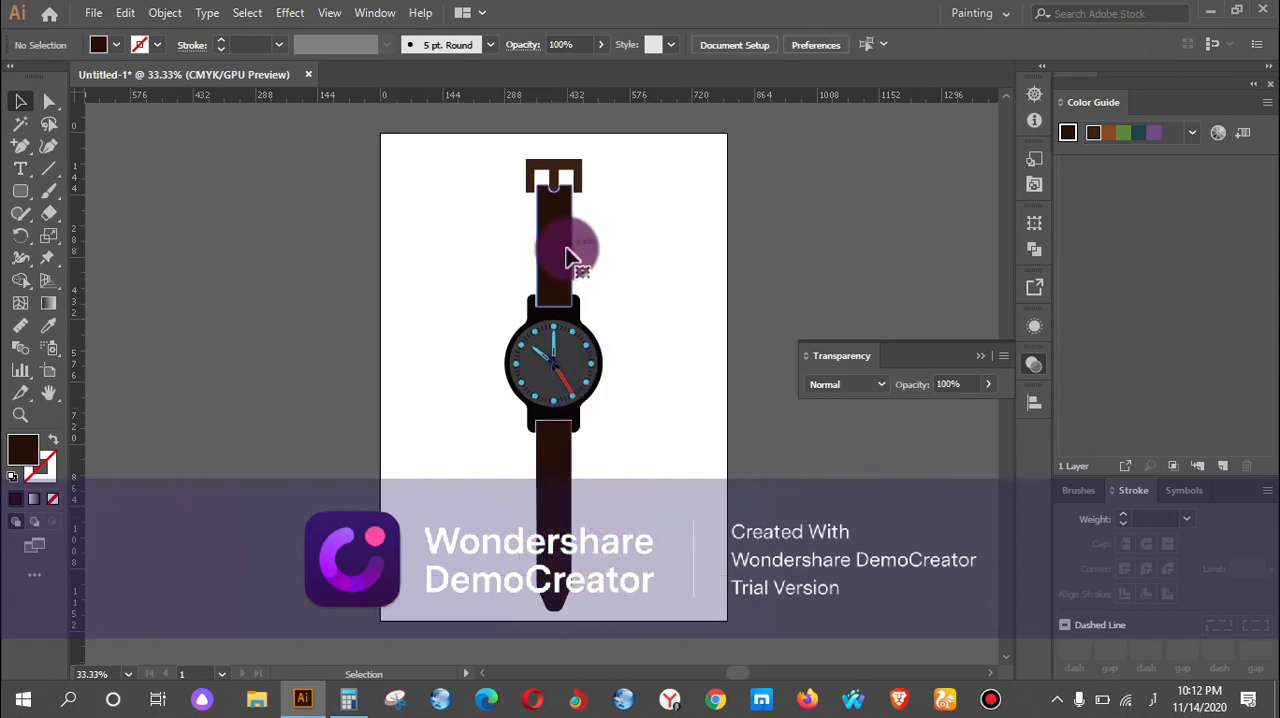
pyautogui.scroll(2, 600, 205)
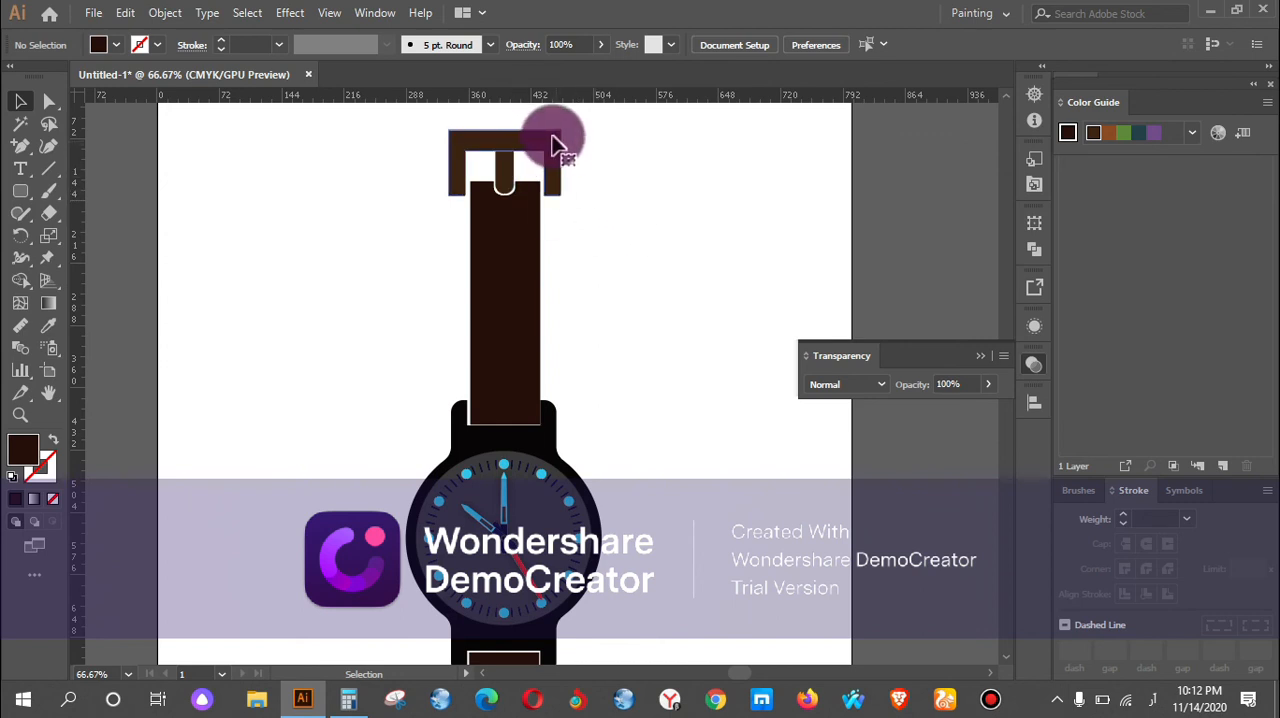
pyautogui.scroll(3, 547, 143)
pyautogui.moveTo(475, 143)
pyautogui.mouseDown()
pyautogui.moveTo(457, 143)
pyautogui.moveTo(484, 145)
pyautogui.mouseUp()
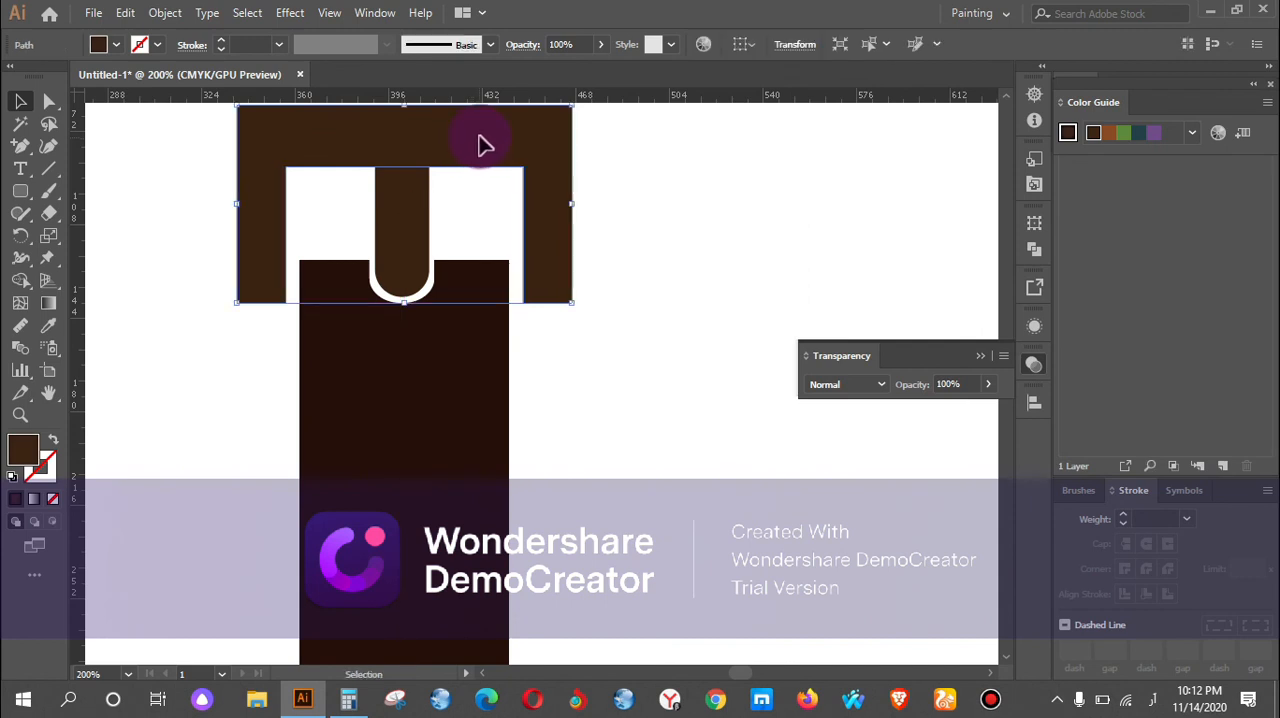
pyautogui.moveTo(572, 204); pyautogui.dragTo(565, 204)
pyautogui.moveTo(240, 206); pyautogui.dragTo(247, 205)
pyautogui.click(662, 300)
pyautogui.scroll(-3, 668, 274)
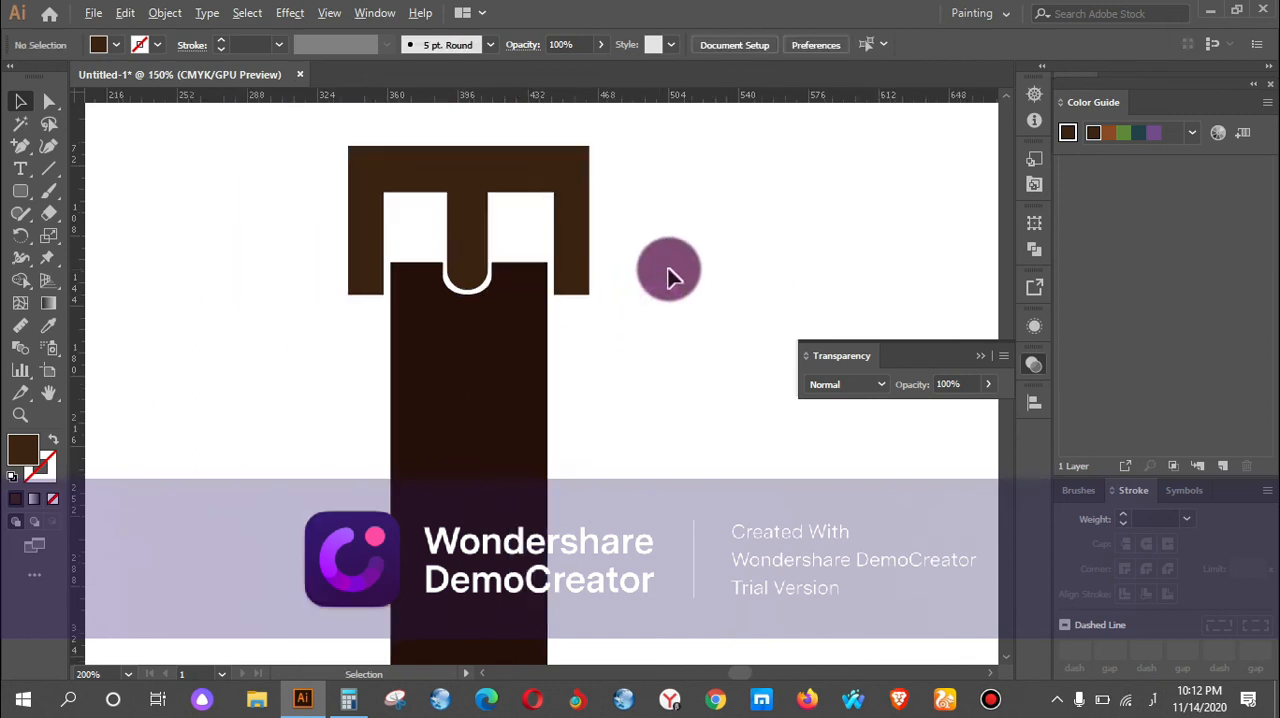
pyautogui.scroll(-1, 672, 266)
pyautogui.scroll(-3, 666, 251)
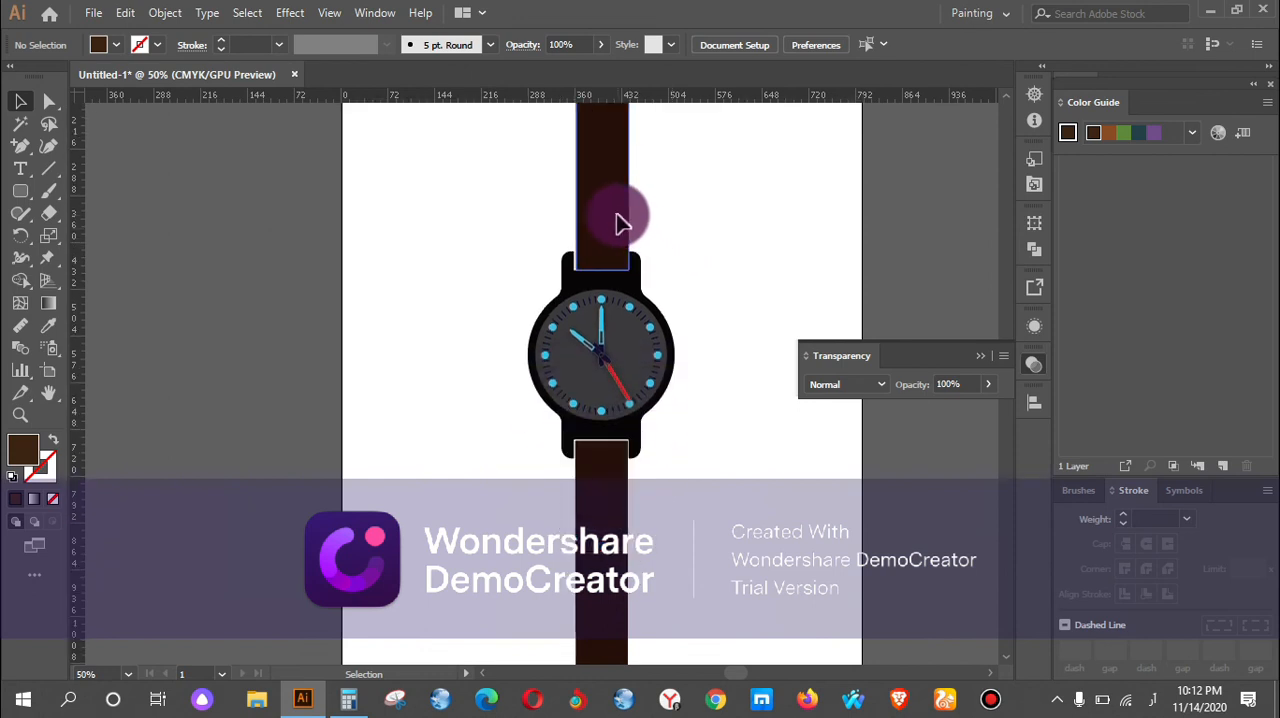
pyautogui.scroll(-1, 626, 255)
pyautogui.click(623, 409)
pyautogui.scroll(3, 623, 409)
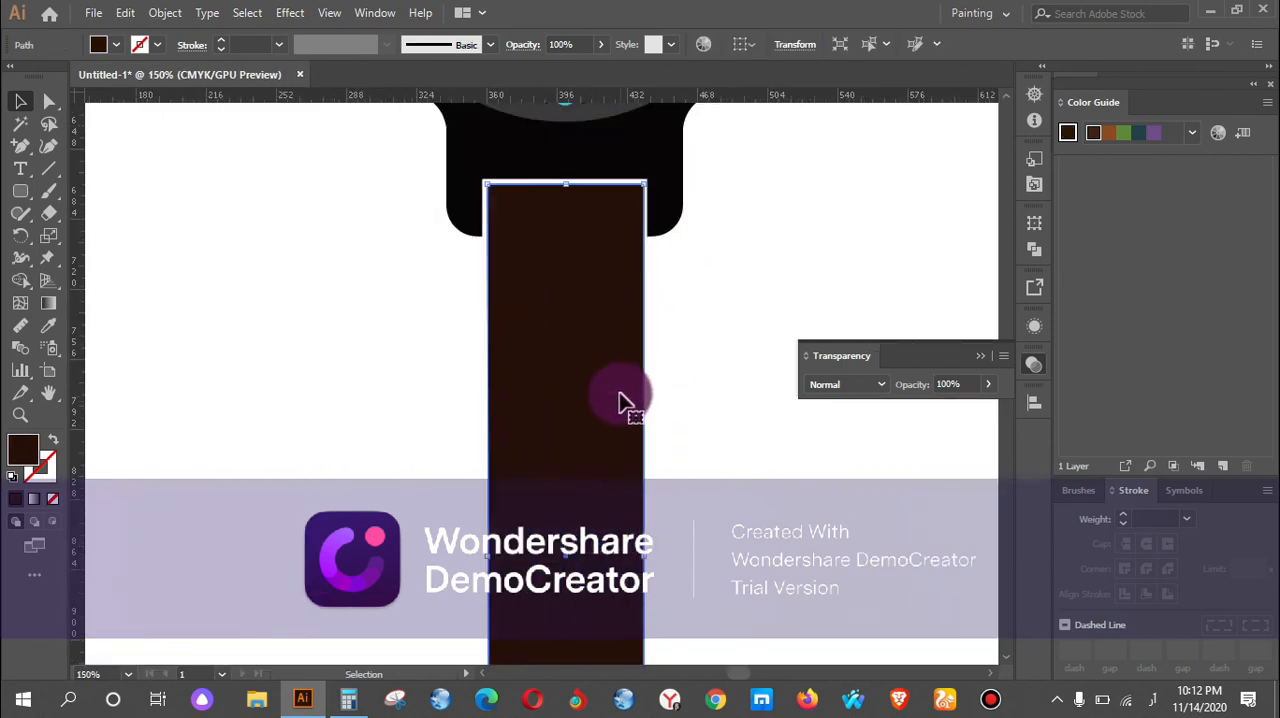
pyautogui.scroll(-1, 588, 270)
pyautogui.scroll(-1, 588, 268)
pyautogui.scroll(-1, 590, 265)
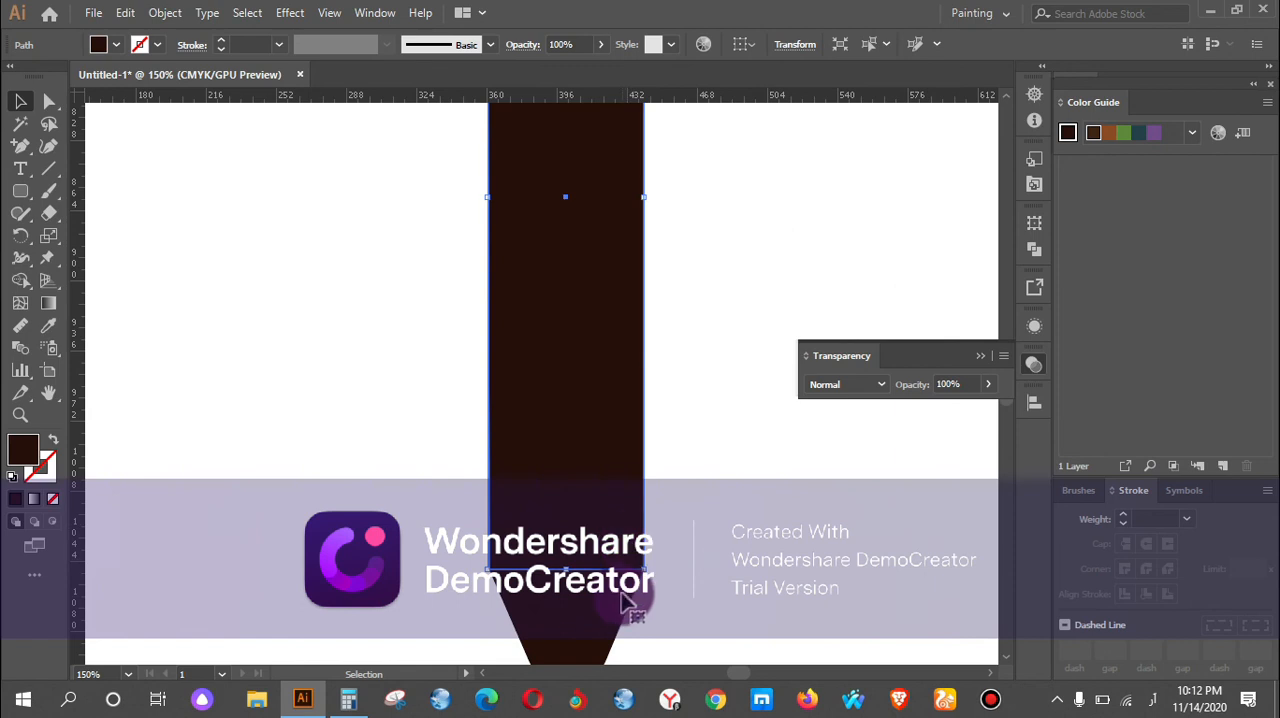
pyautogui.keyDown('shift'); pyautogui.click(622, 600); pyautogui.keyUp('shift')
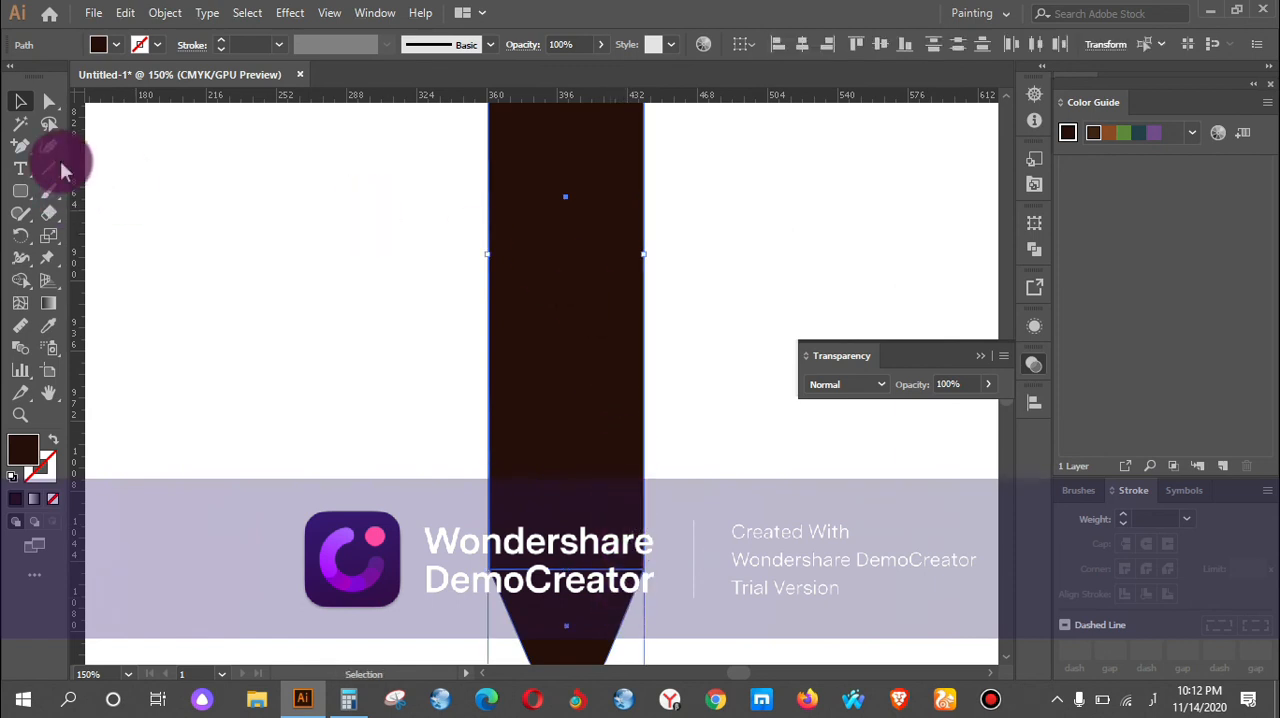
pyautogui.click(126, 13)
pyautogui.moveTo(165, 13)
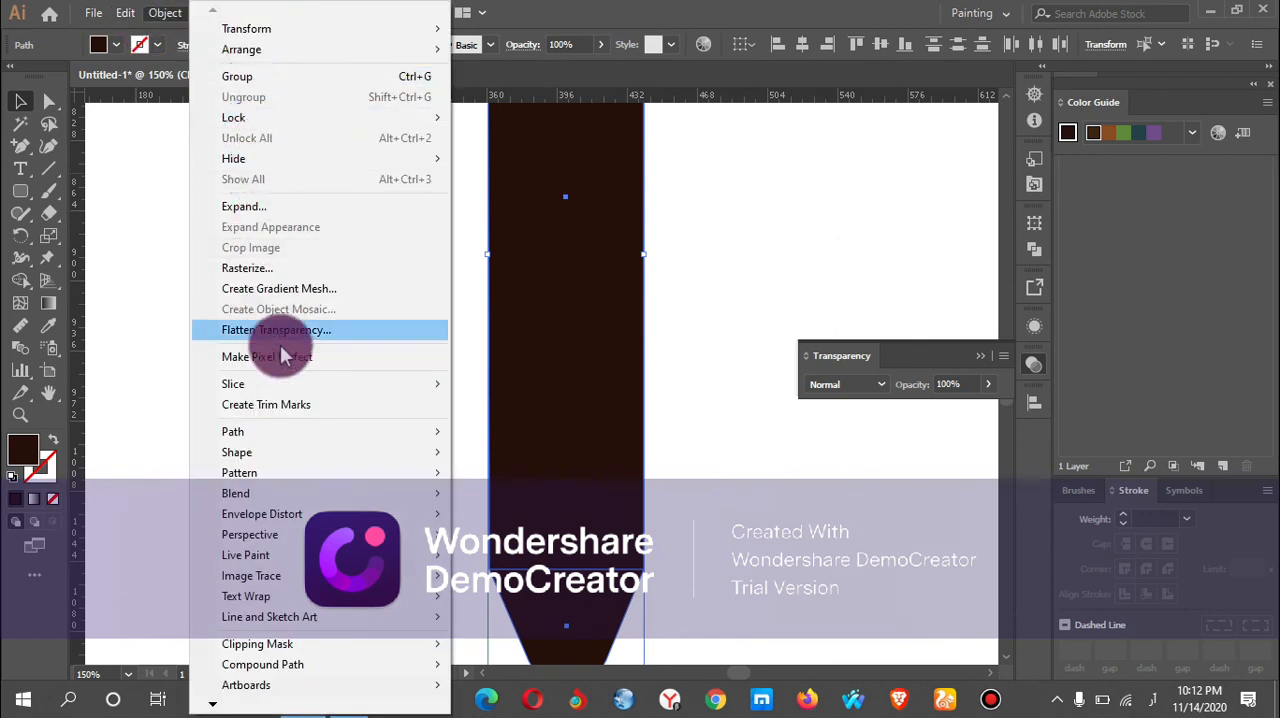
pyautogui.moveTo(360, 432)
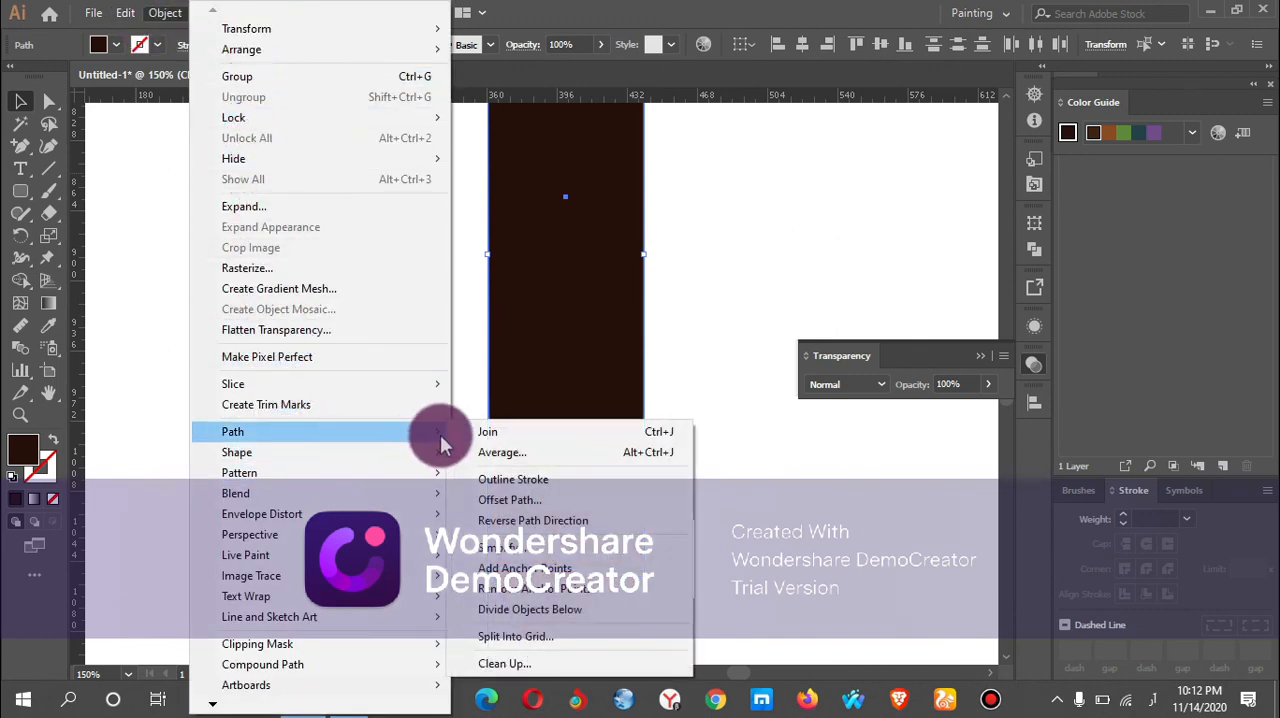
pyautogui.click(541, 500)
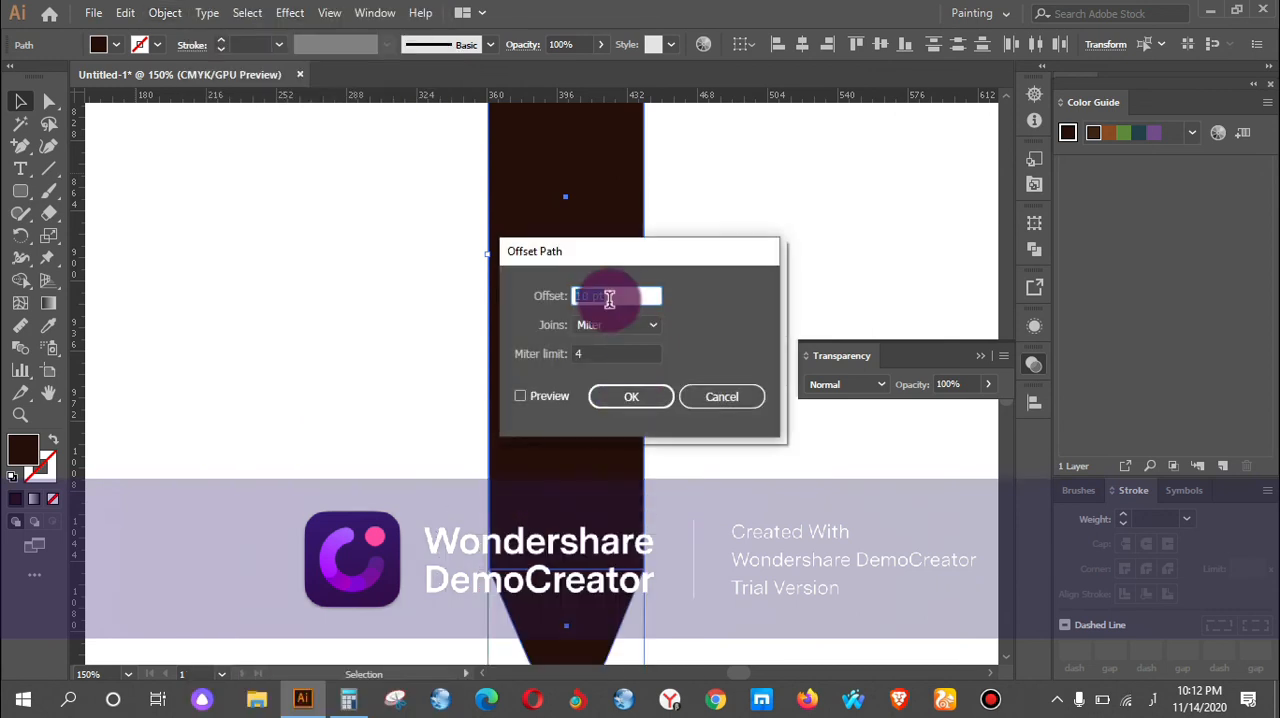
pyautogui.click(519, 397)
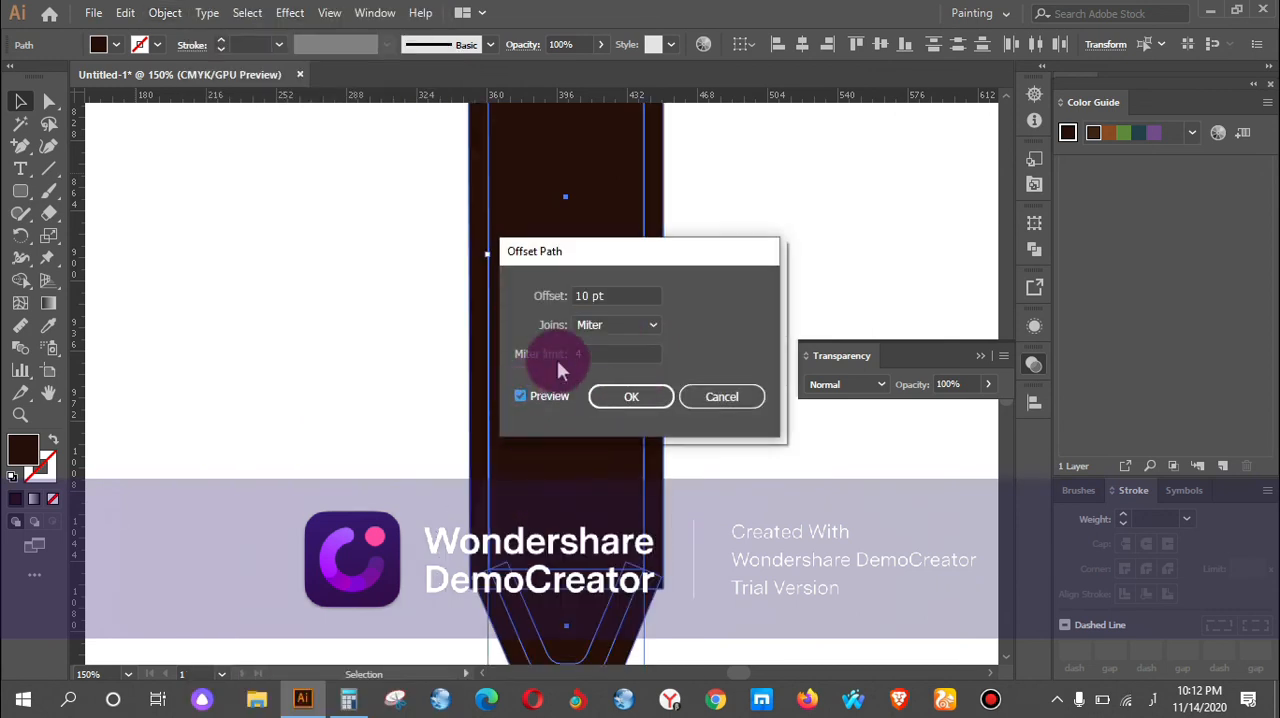
pyautogui.click(711, 403)
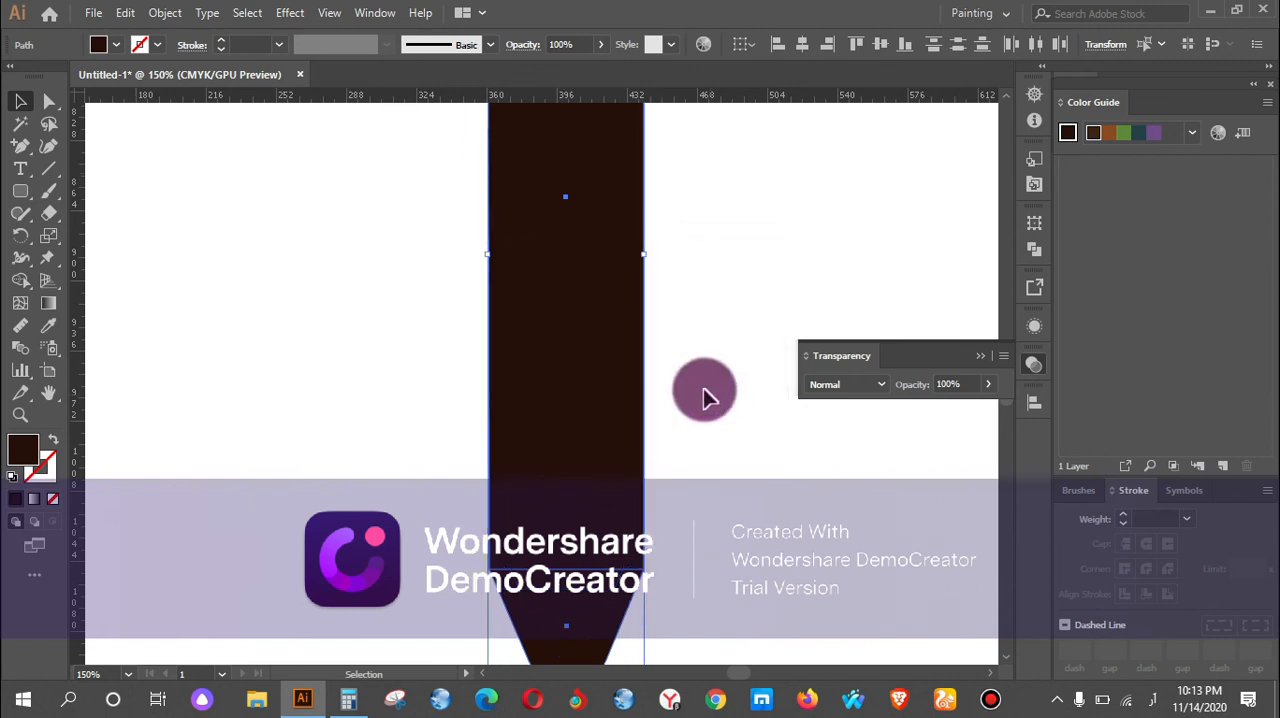
# Draw a rectangle about 63 by 364 pt just inside the edges of the lower strap's straight section.
pyautogui.scroll(-2, 650, 354)
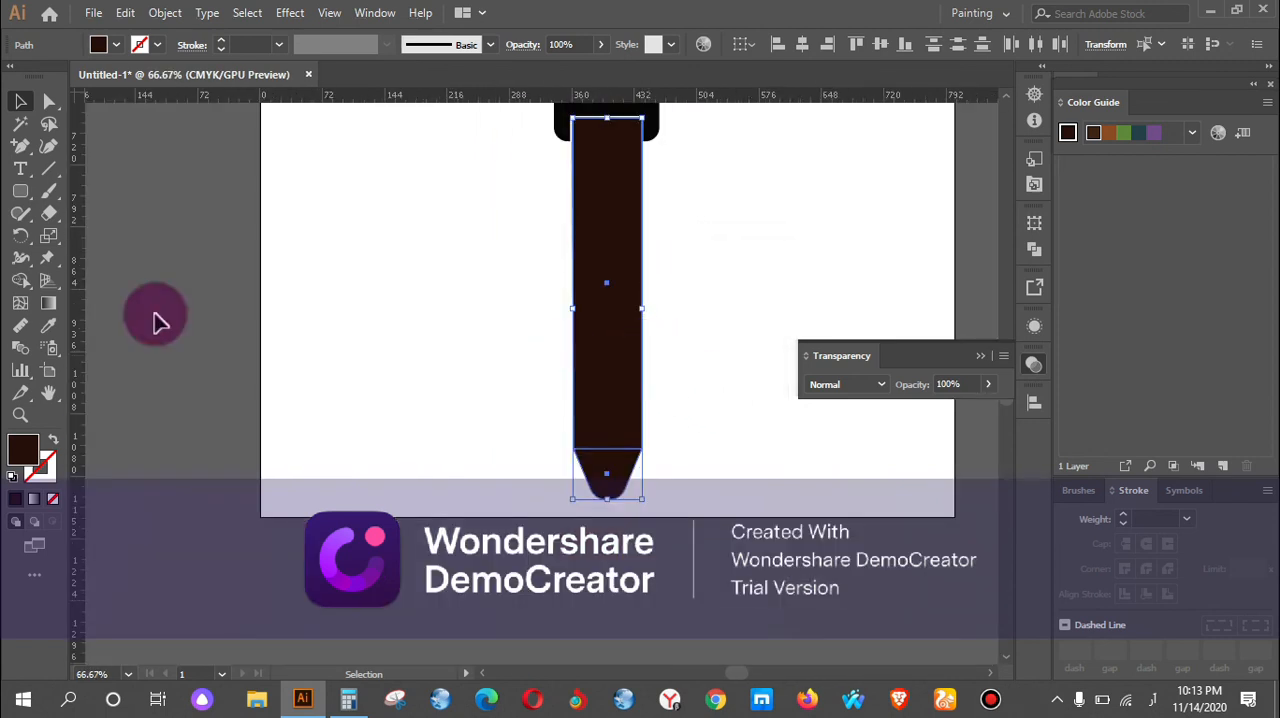
pyautogui.click(22, 190)
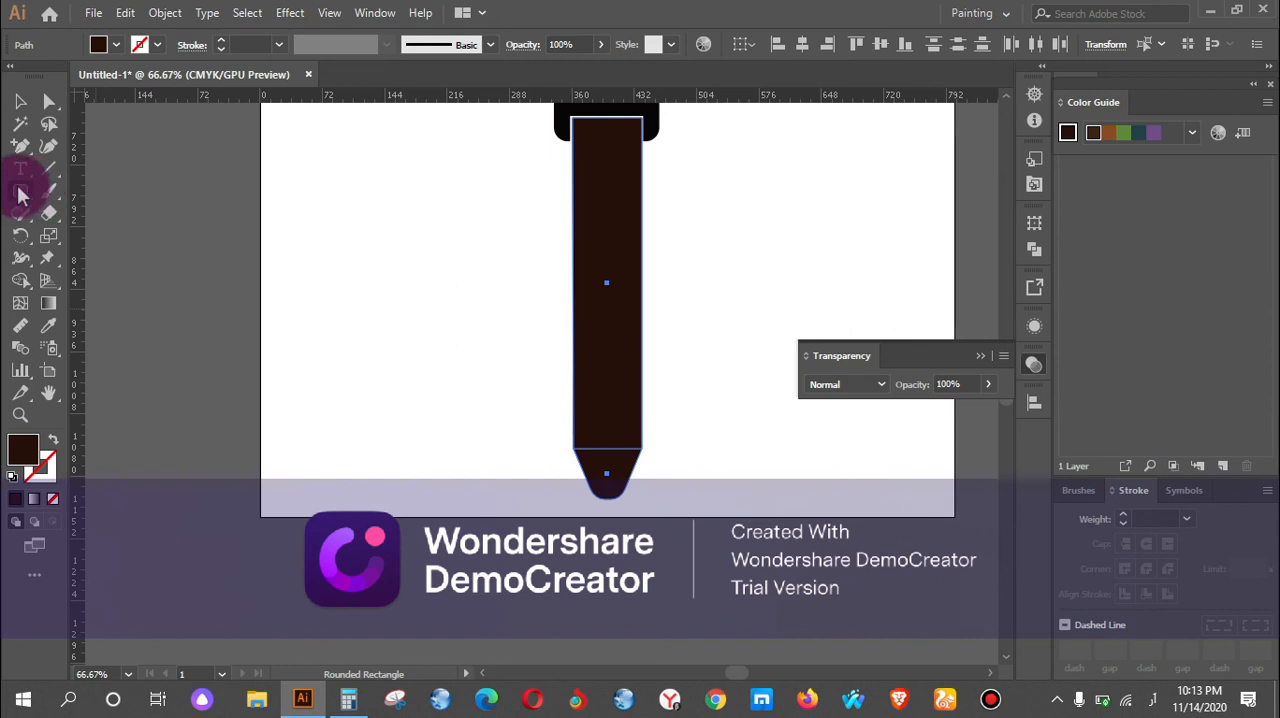
pyautogui.moveTo(22, 195); pyautogui.dragTo(145, 240)
pyautogui.moveTo(125, 191); pyautogui.dragTo(125, 191)
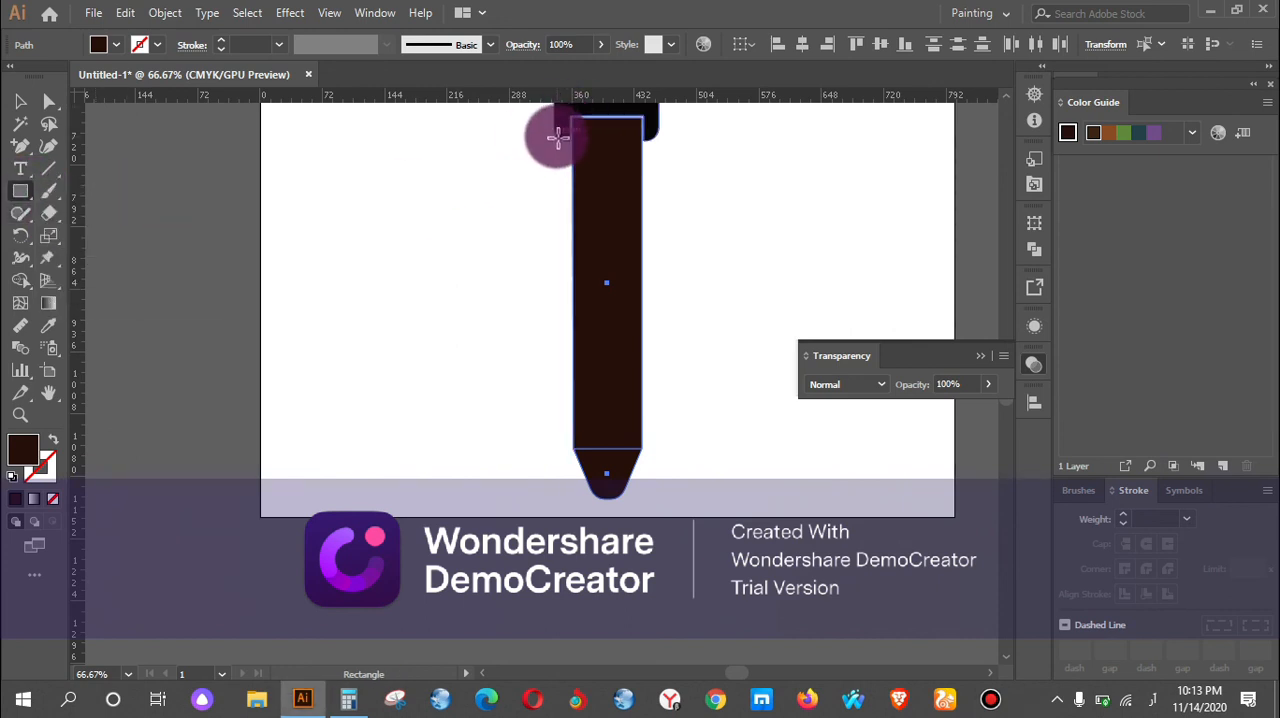
pyautogui.moveTo(581, 130)
pyautogui.mouseDown()
pyautogui.moveTo(626, 249)
pyautogui.moveTo(631, 443)
pyautogui.mouseUp()
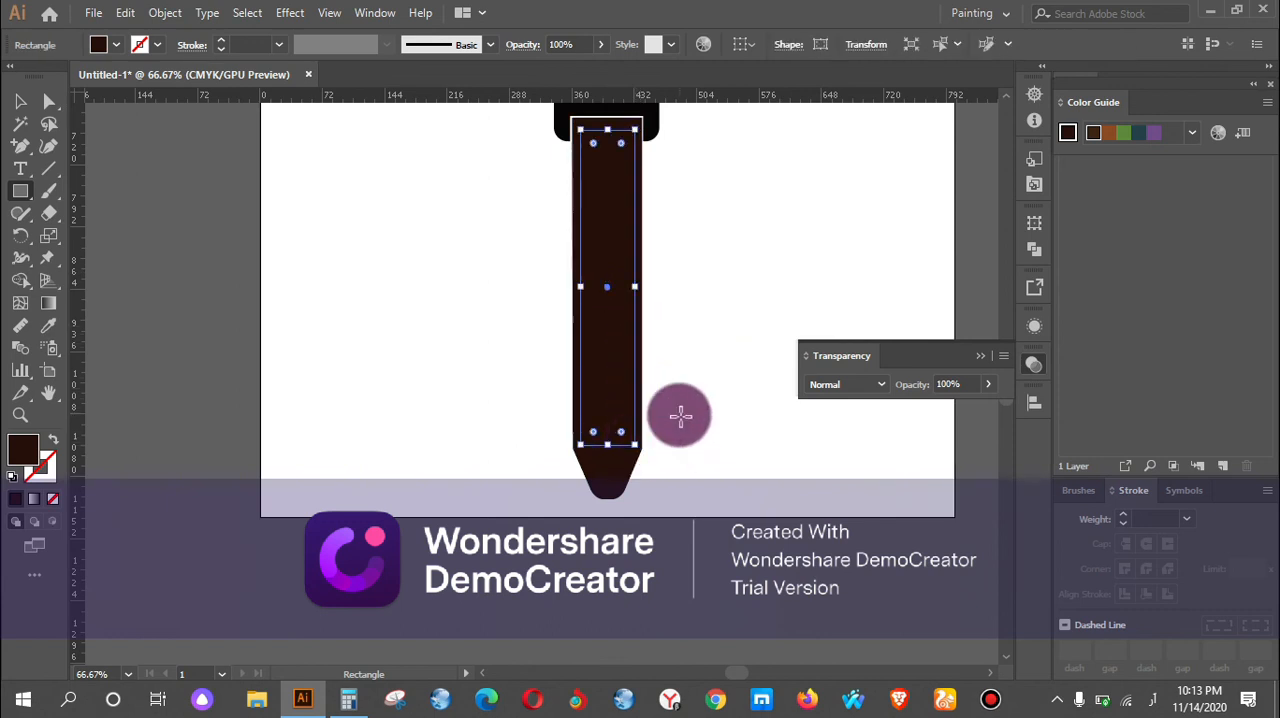
# Give the inner rectangle a 1 pt dashed stroke with 4 pt dashes.
pyautogui.click(193, 50)
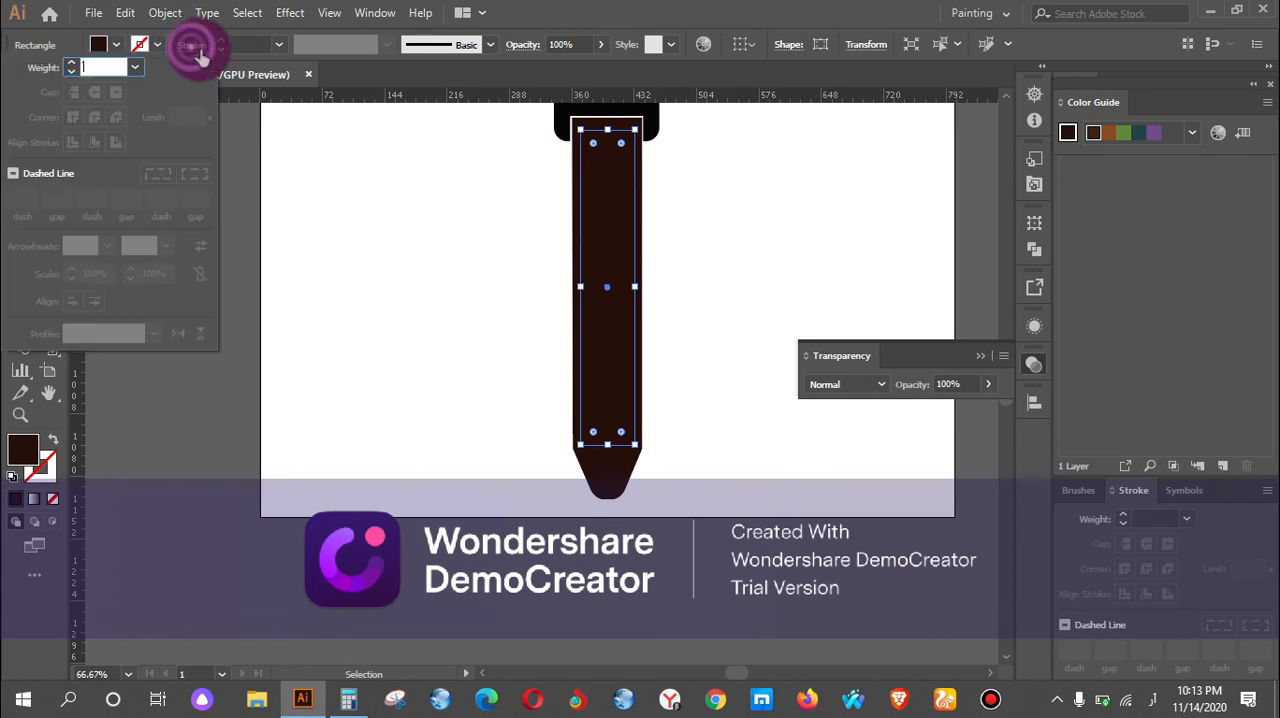
pyautogui.click(28, 175)
pyautogui.click(22, 197)
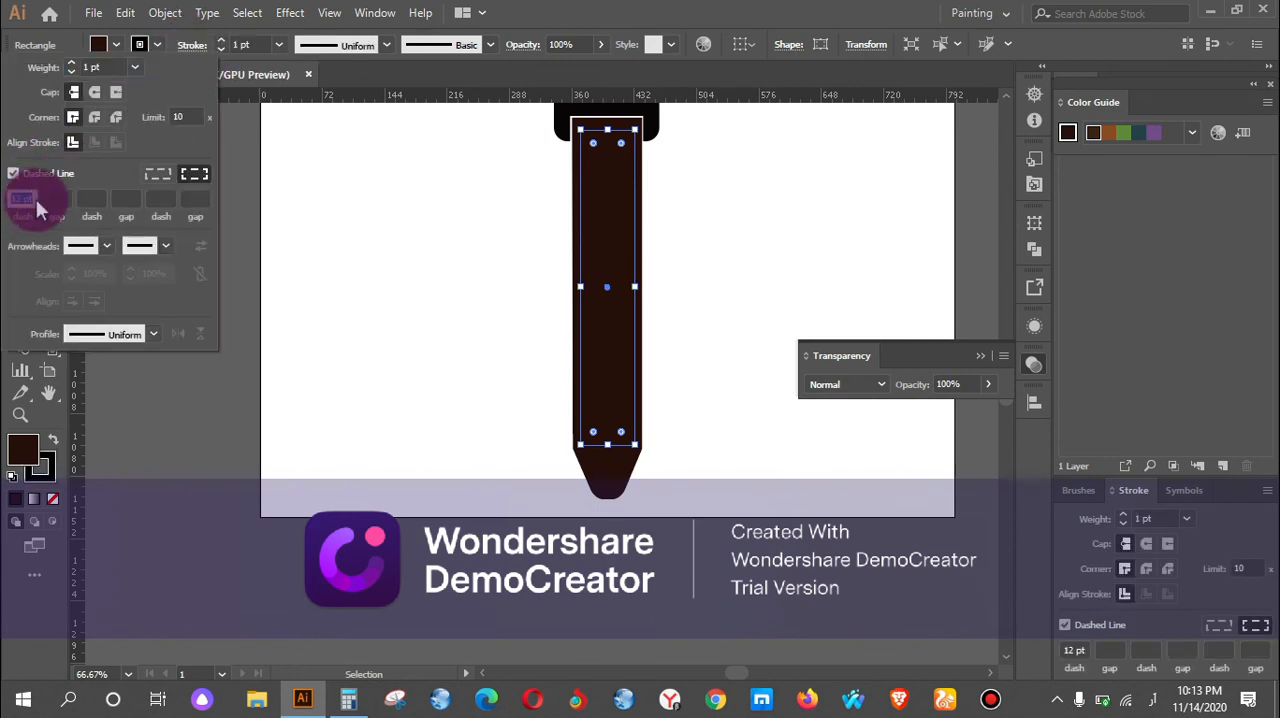
pyautogui.press('BackSpace')
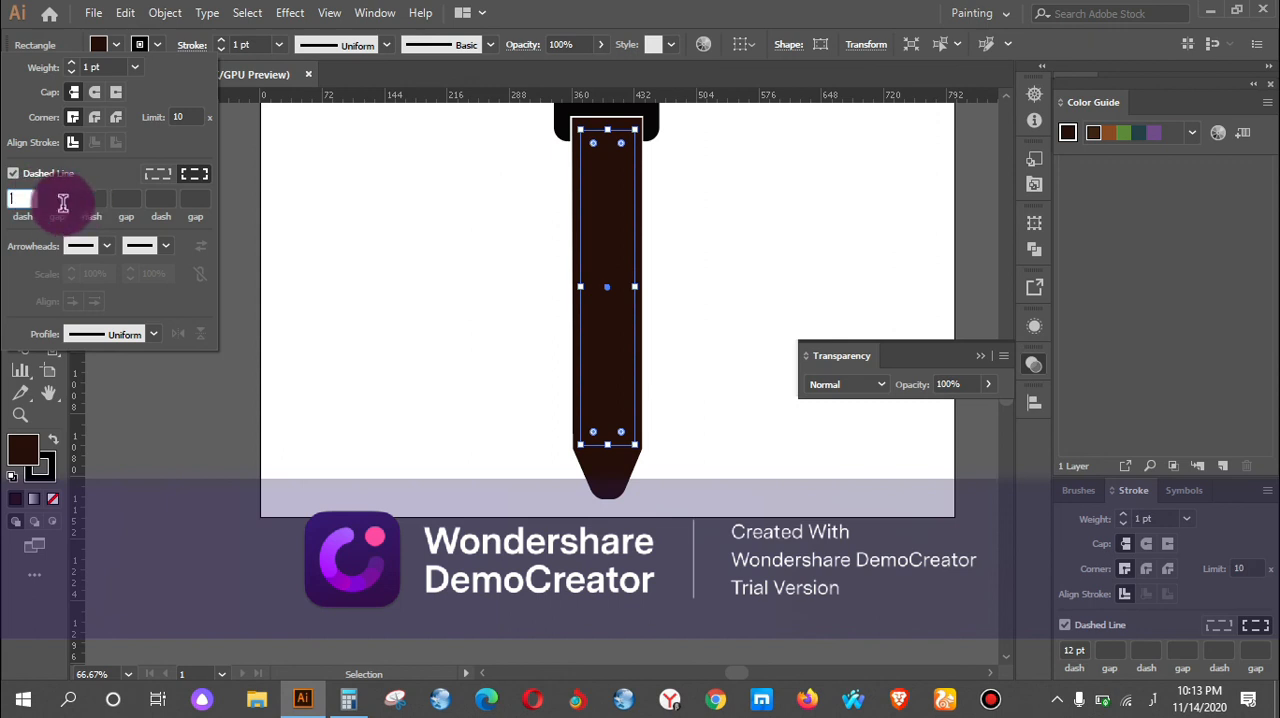
pyautogui.write('4')
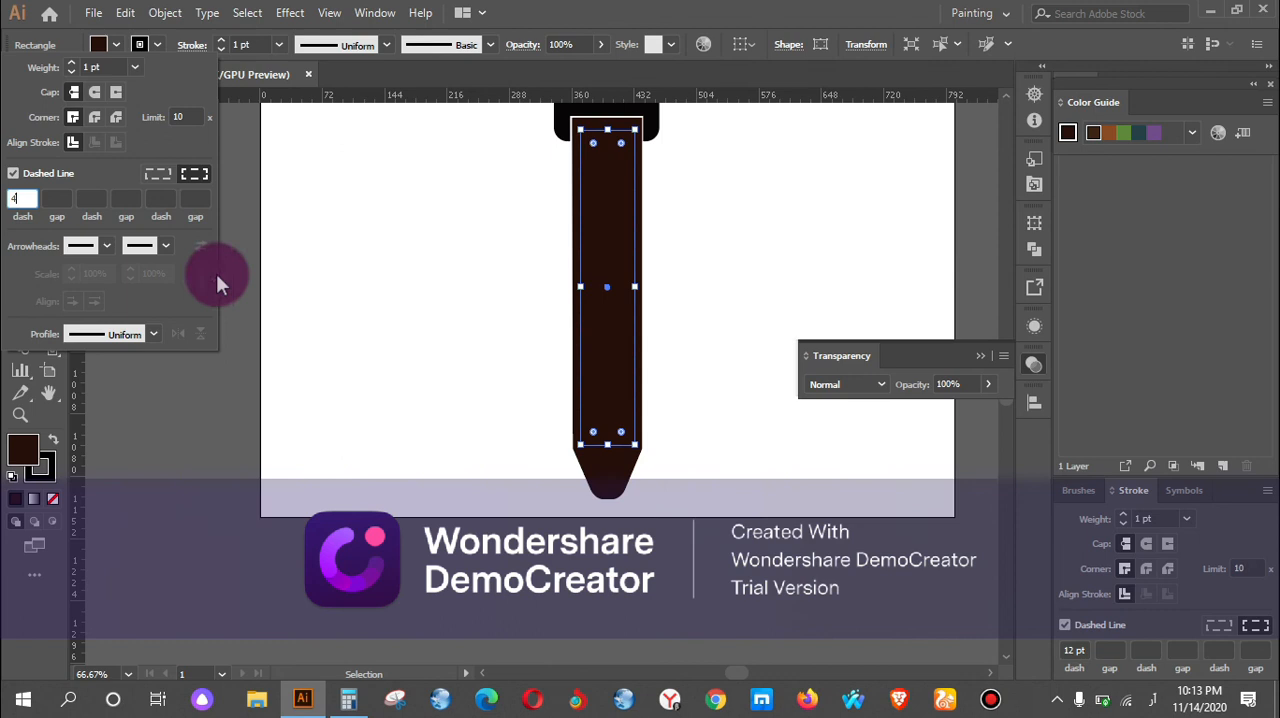
pyautogui.write('m')
pyautogui.click(488, 312)
pyautogui.click(680, 290)
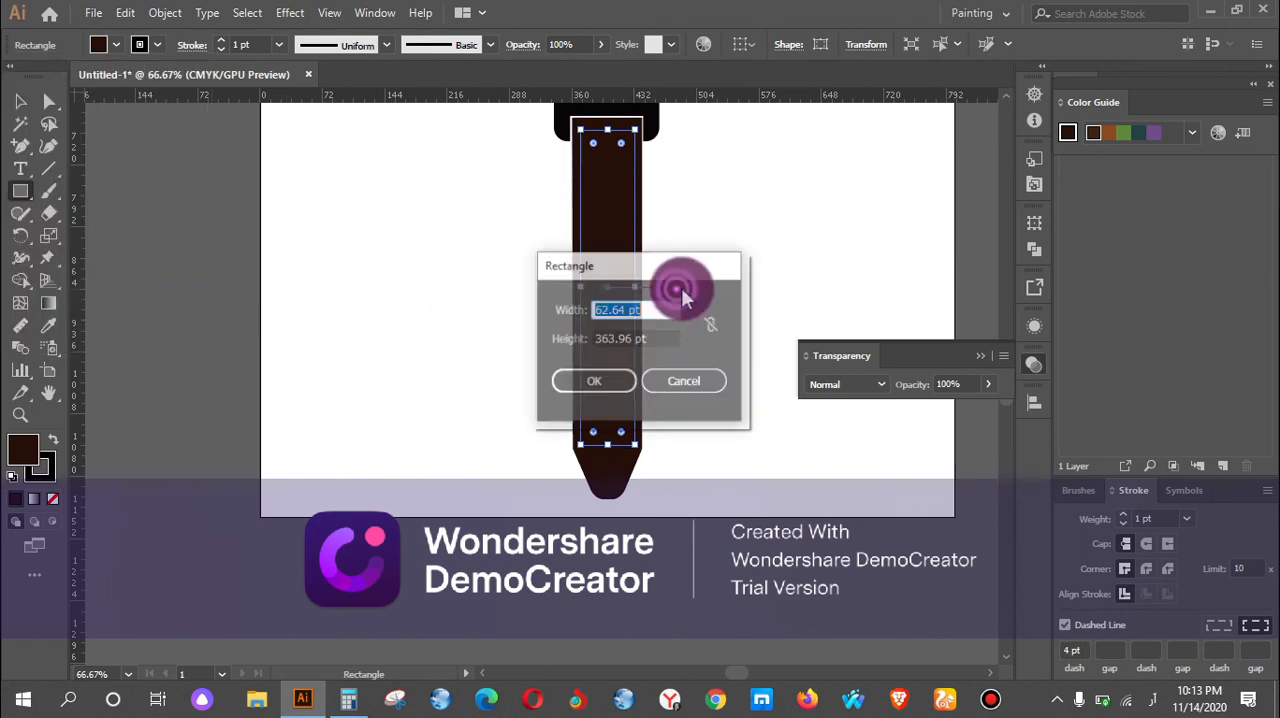
pyautogui.click(684, 381)
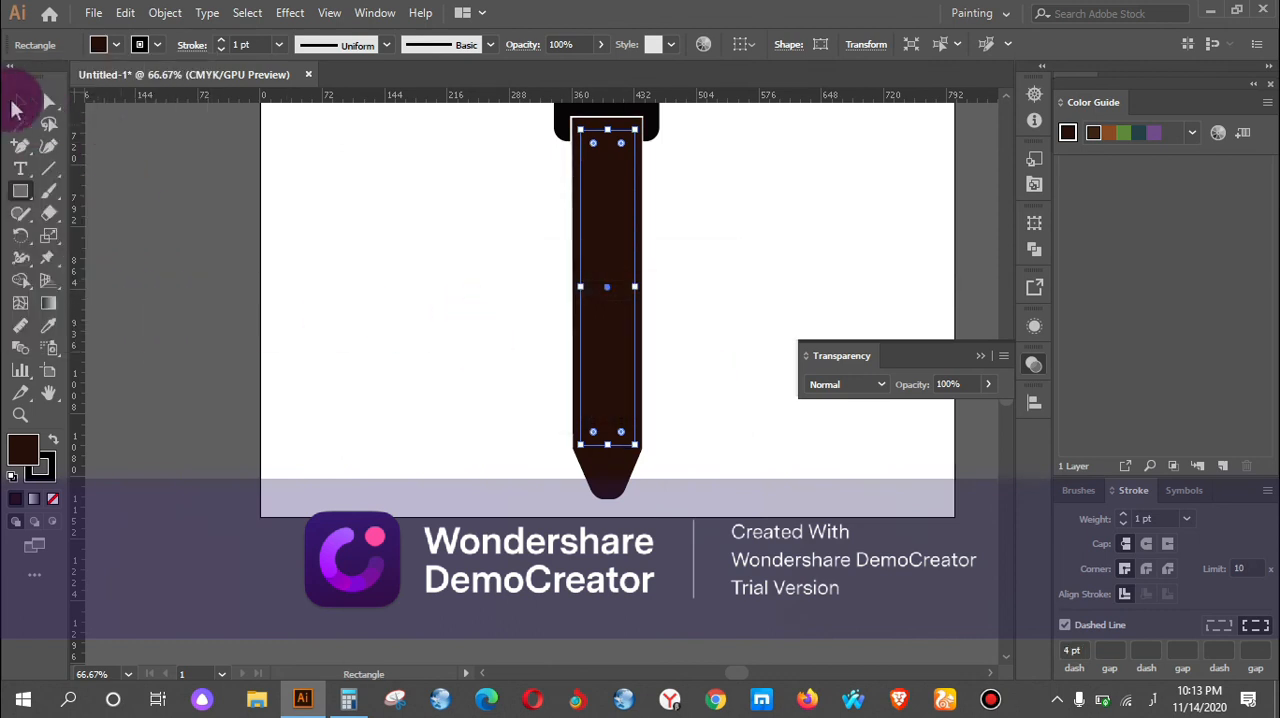
# Remove the dashed rectangle's fill and recolour its stroke a muted brown-grey with yellow 70.2% and black 2%.
pyautogui.click(16, 108)
pyautogui.click(27, 452)
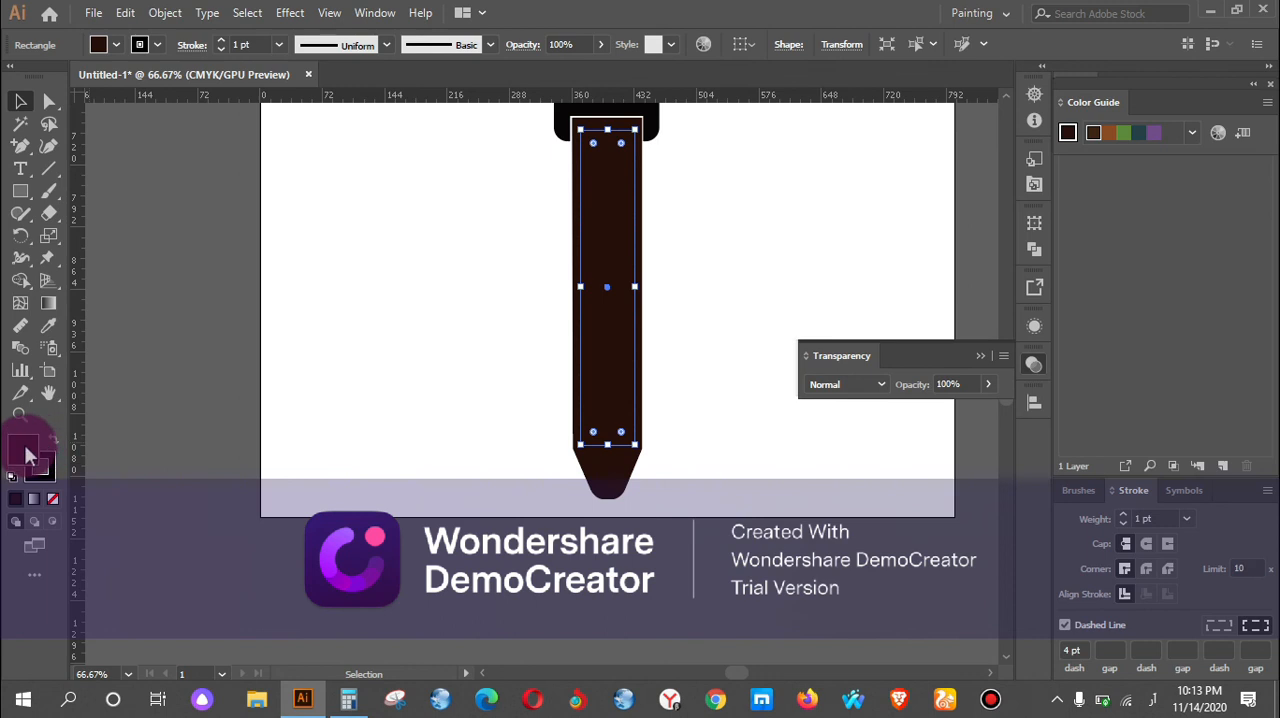
pyautogui.click(54, 496)
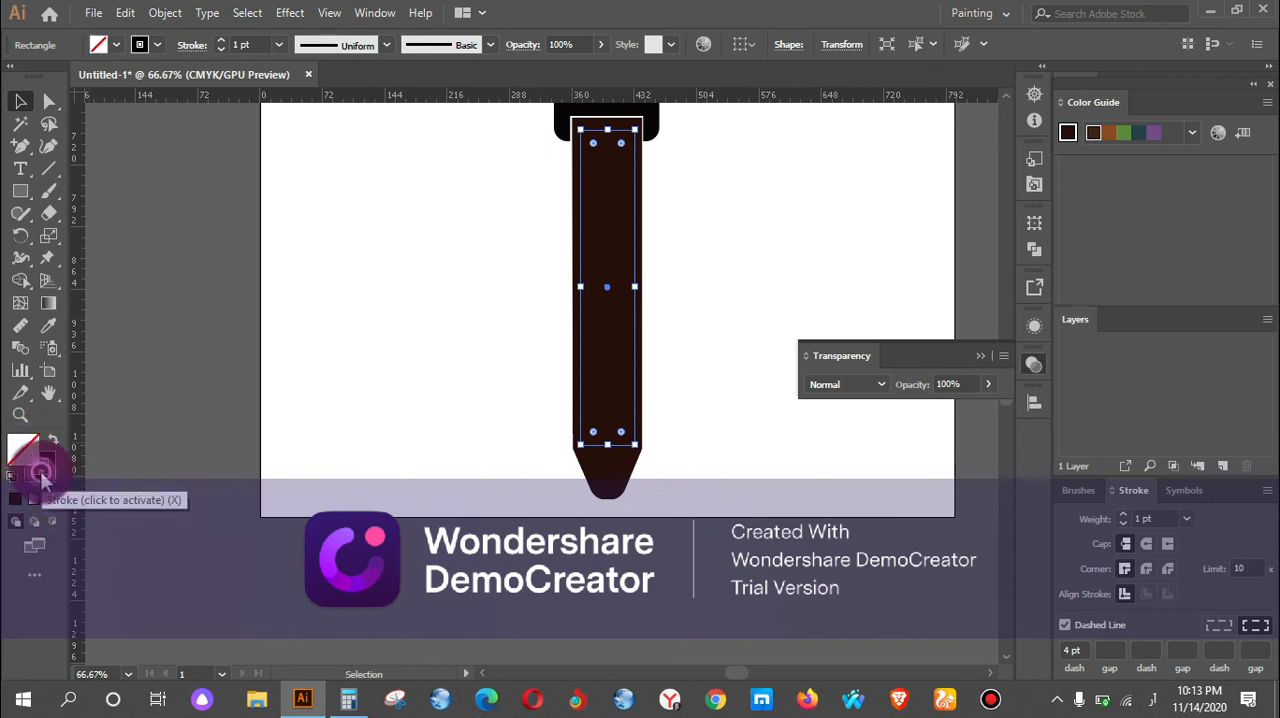
pyautogui.click(40, 462)
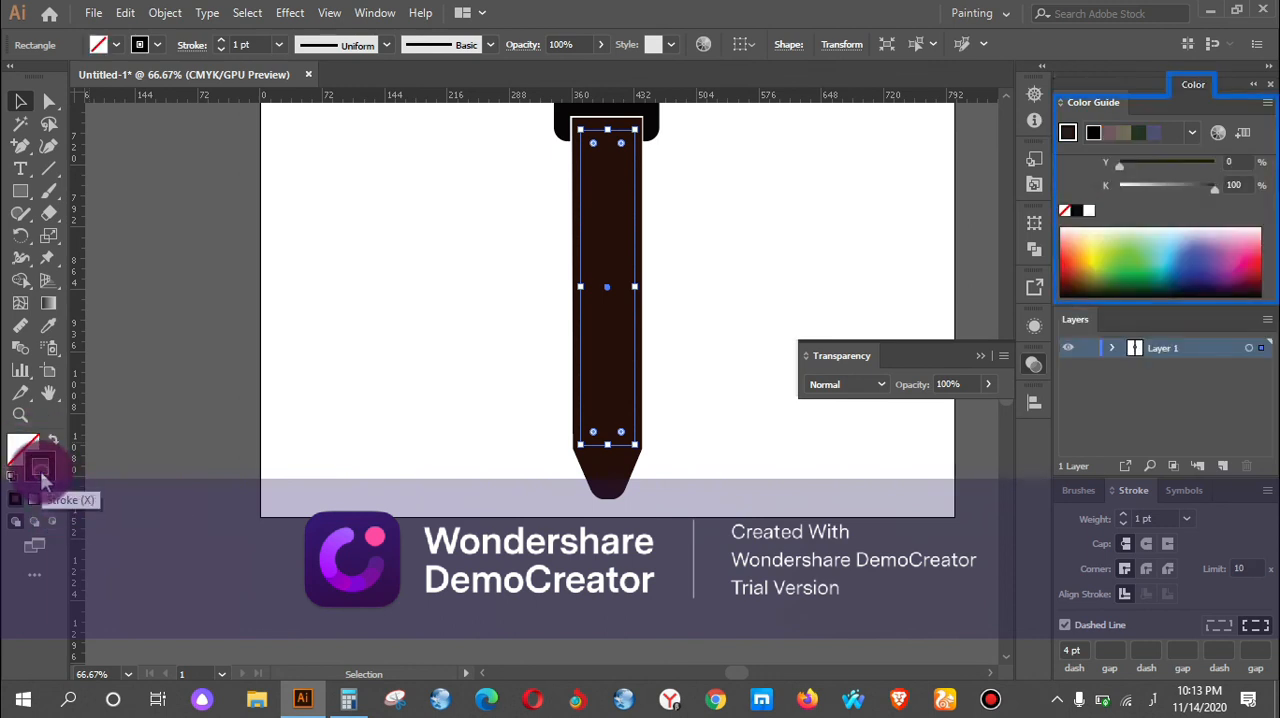
pyautogui.click(1160, 296)
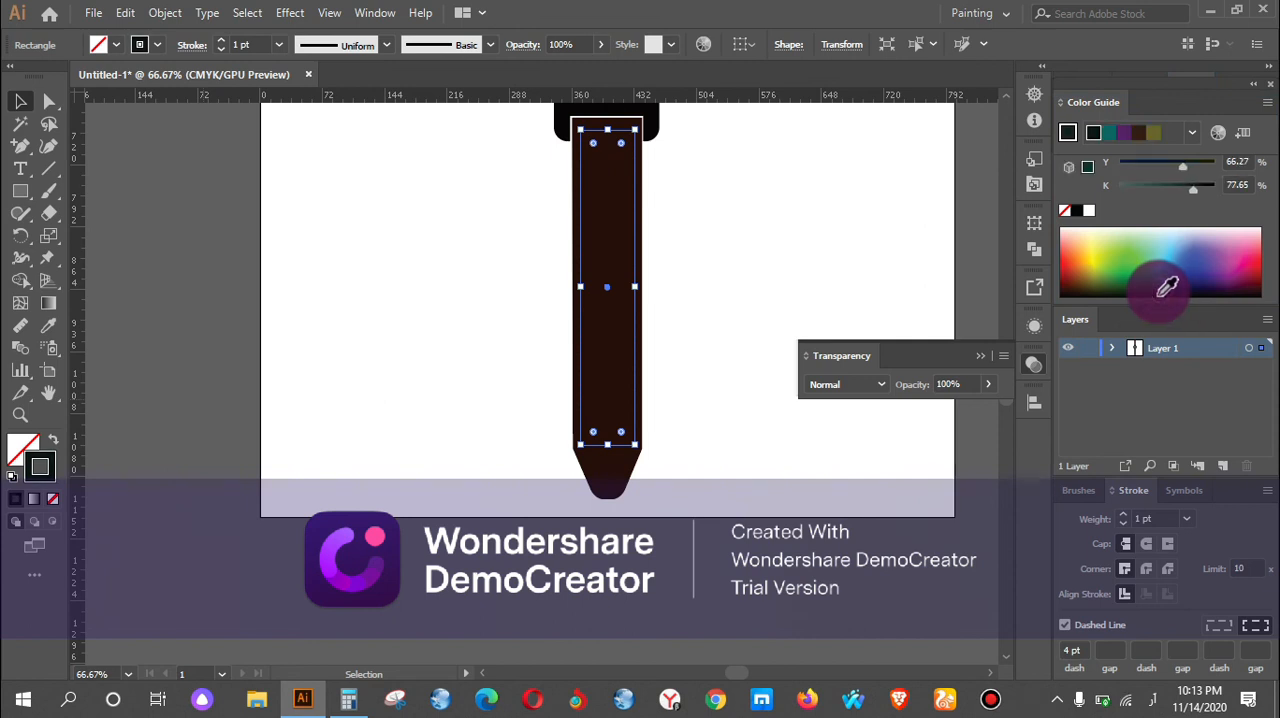
pyautogui.moveTo(1167, 297); pyautogui.dragTo(1179, 293)
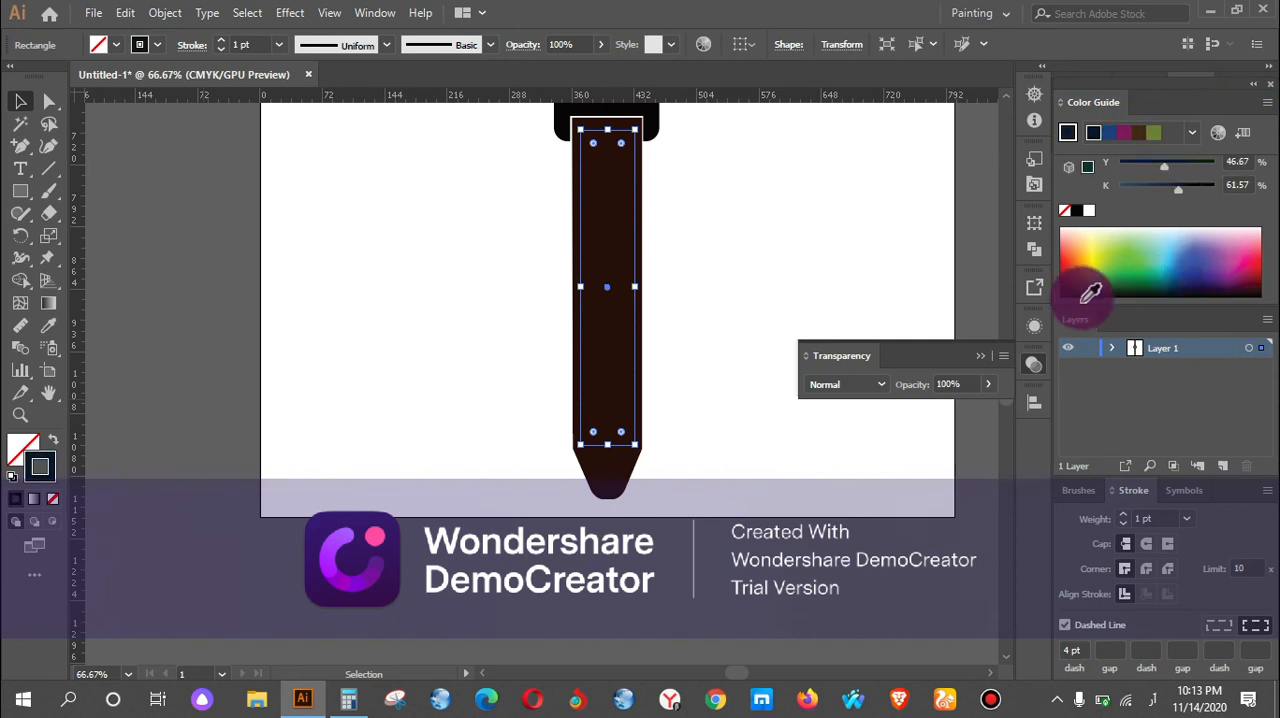
pyautogui.click(1193, 188)
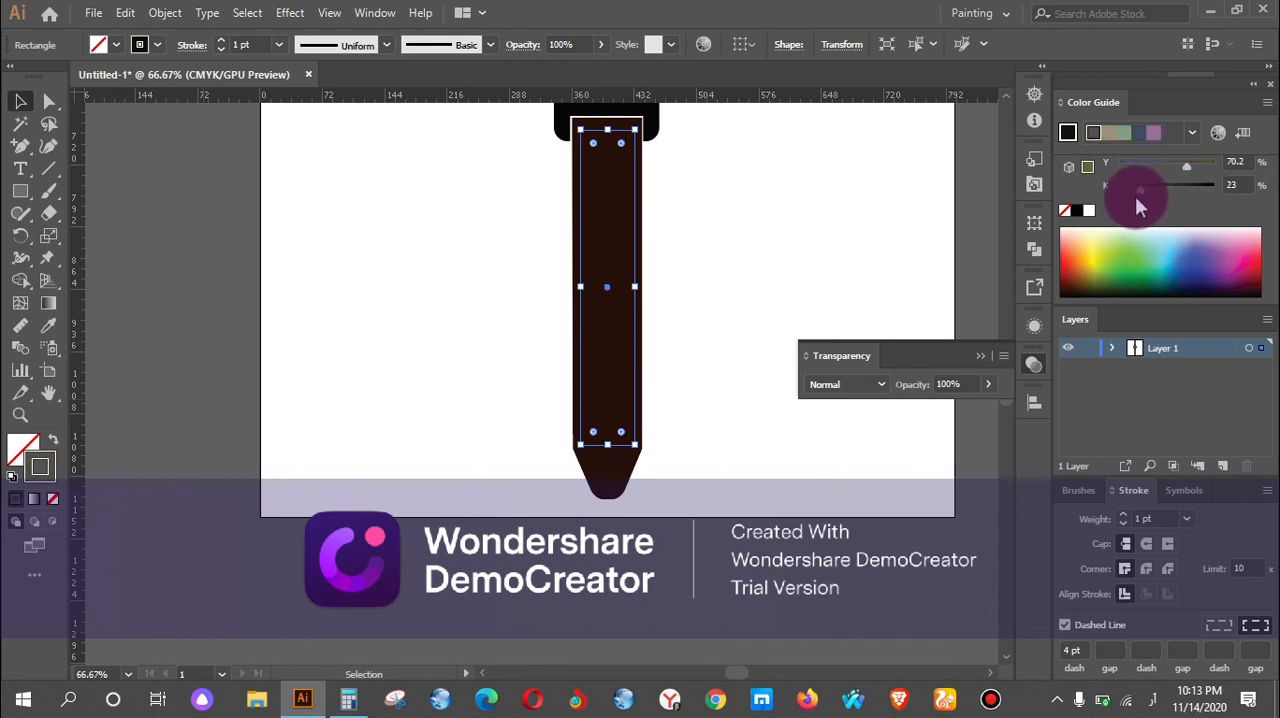
pyautogui.moveTo(1135, 186); pyautogui.dragTo(1119, 189)
pyautogui.click(878, 198)
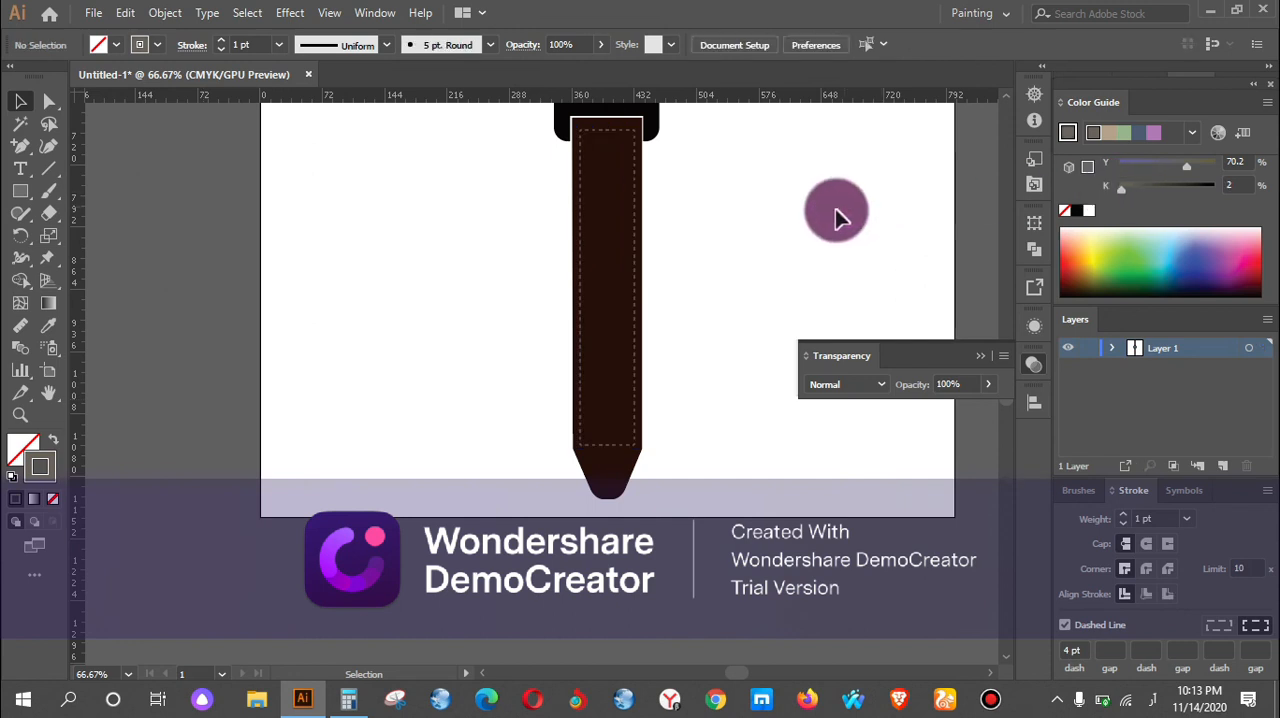
# Duplicate the dashed stitching rectangle upward from the lower strap across the watch face.
pyautogui.scroll(1, 766, 254)
pyautogui.scroll(6, 728, 218)
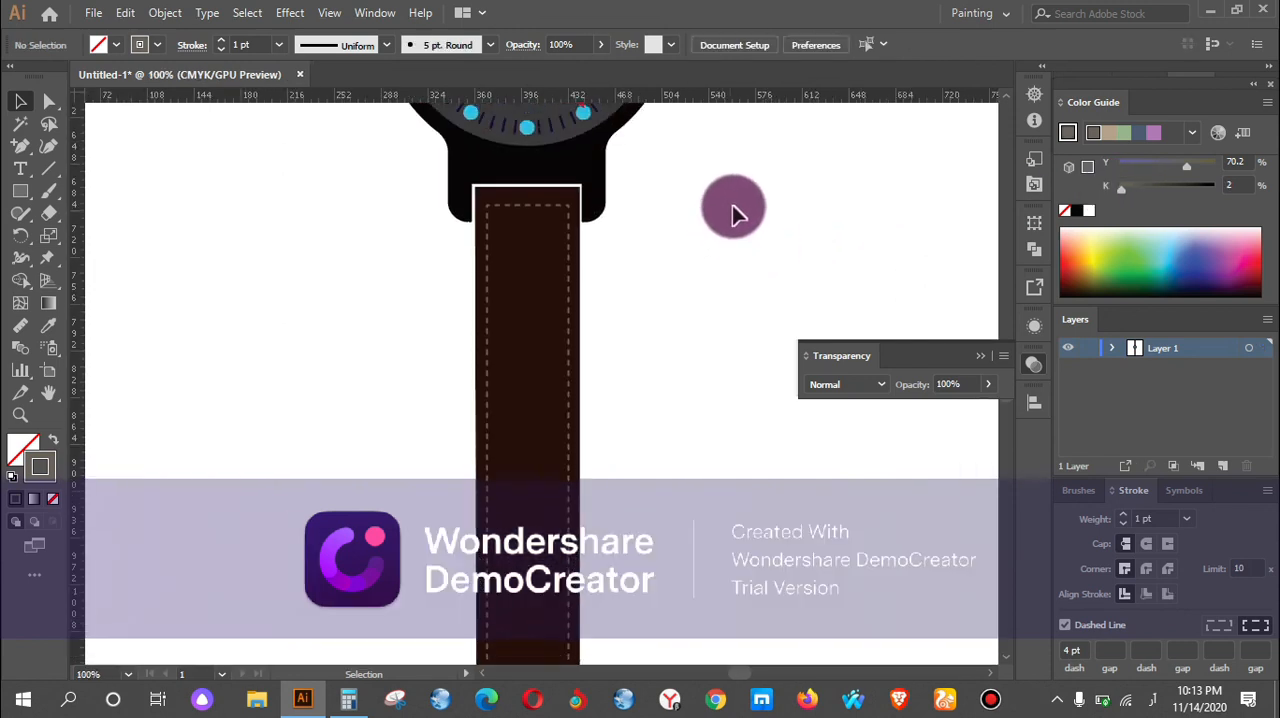
pyautogui.moveTo(549, 387); pyautogui.dragTo(552, 150)
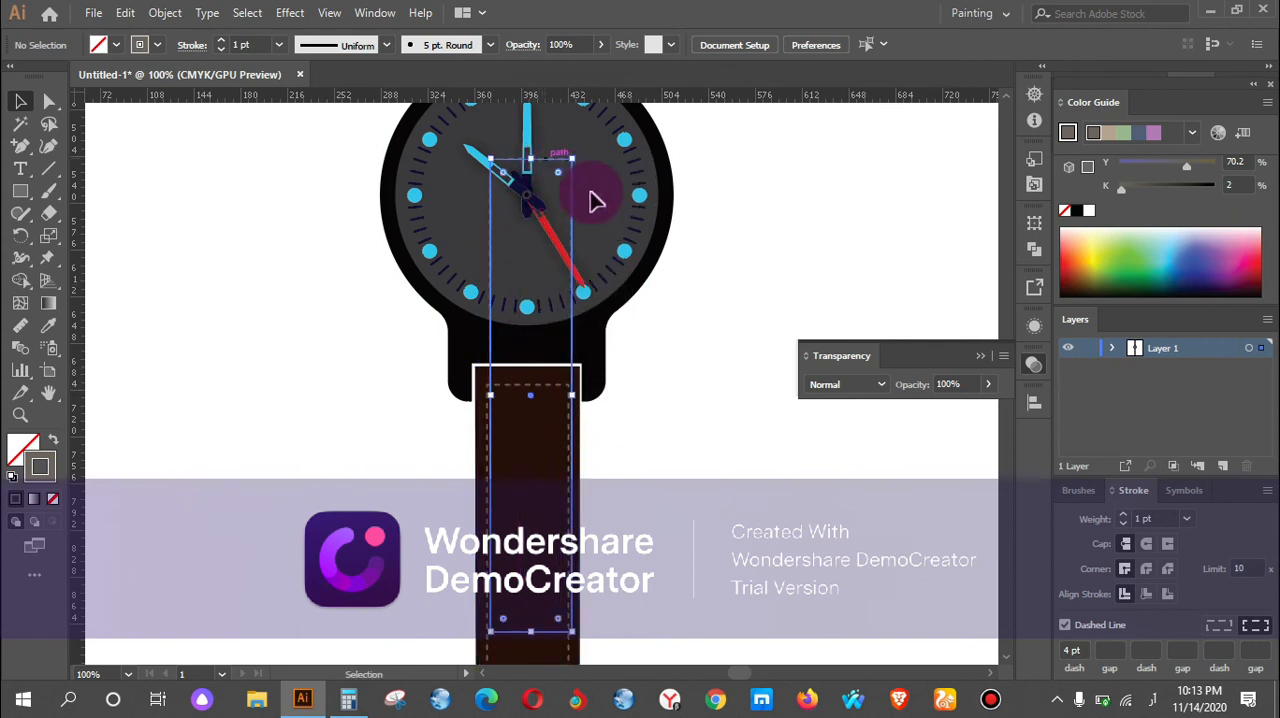
# Try stretching the copied stitching rectangle upward along the upper strap, and undo the stretch.
pyautogui.scroll(4, 548, 255)
pyautogui.moveTo(560, 265); pyautogui.dragTo(590, 233)
pyautogui.scroll(4, 590, 180)
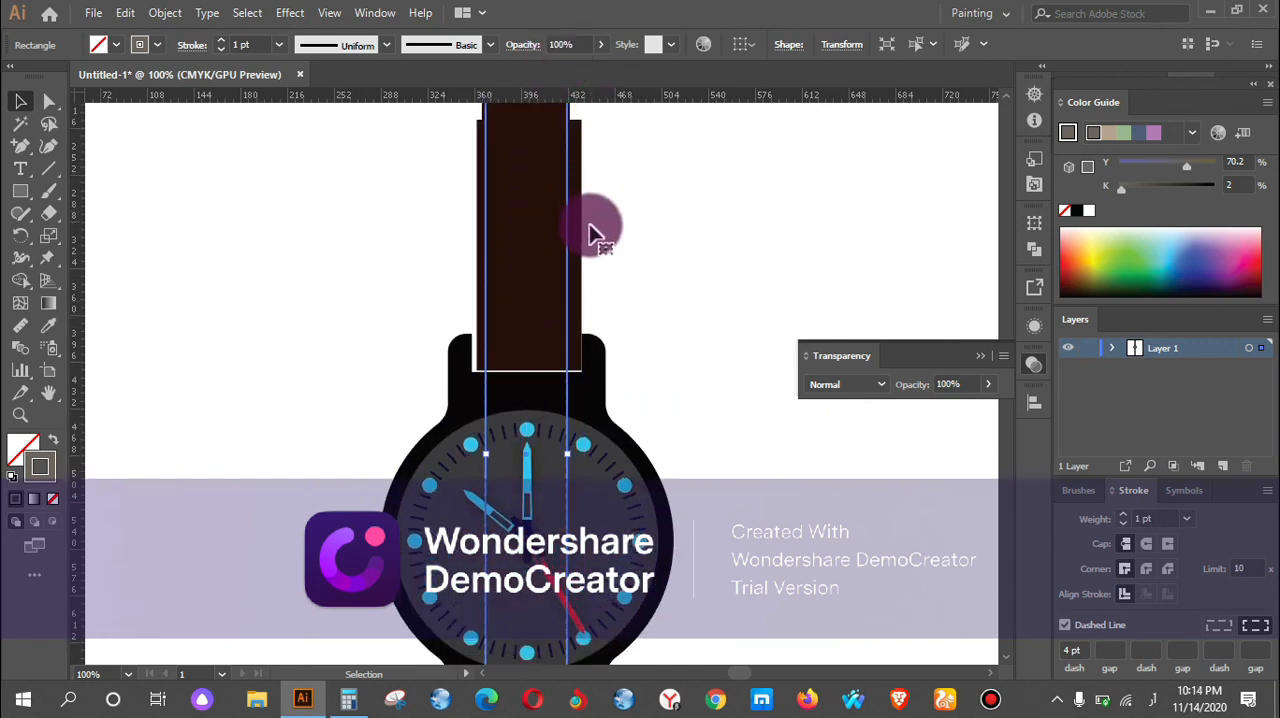
pyautogui.scroll(8, 590, 228)
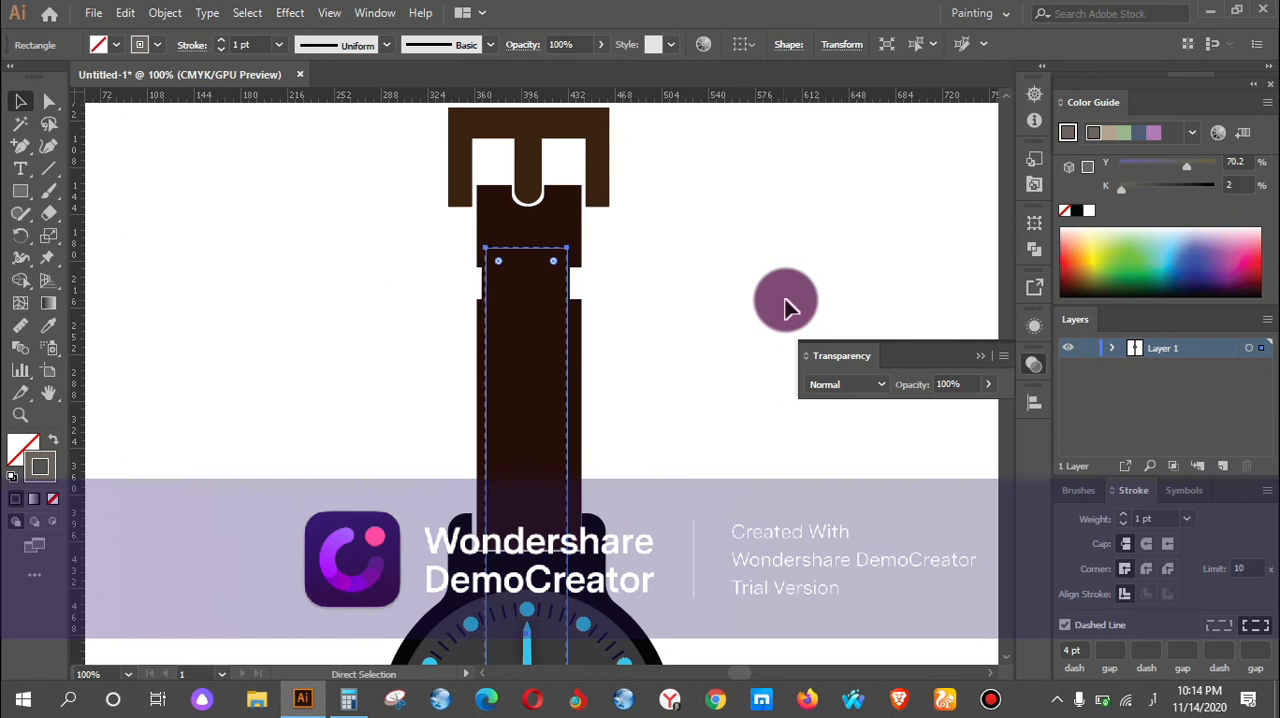
pyautogui.hotkey('ctrl', 'z')
# Centre the copied stitching rectangle on the upper strap and shorten it from above to just below the buckle prong.
pyautogui.scroll(-6, 760, 290)
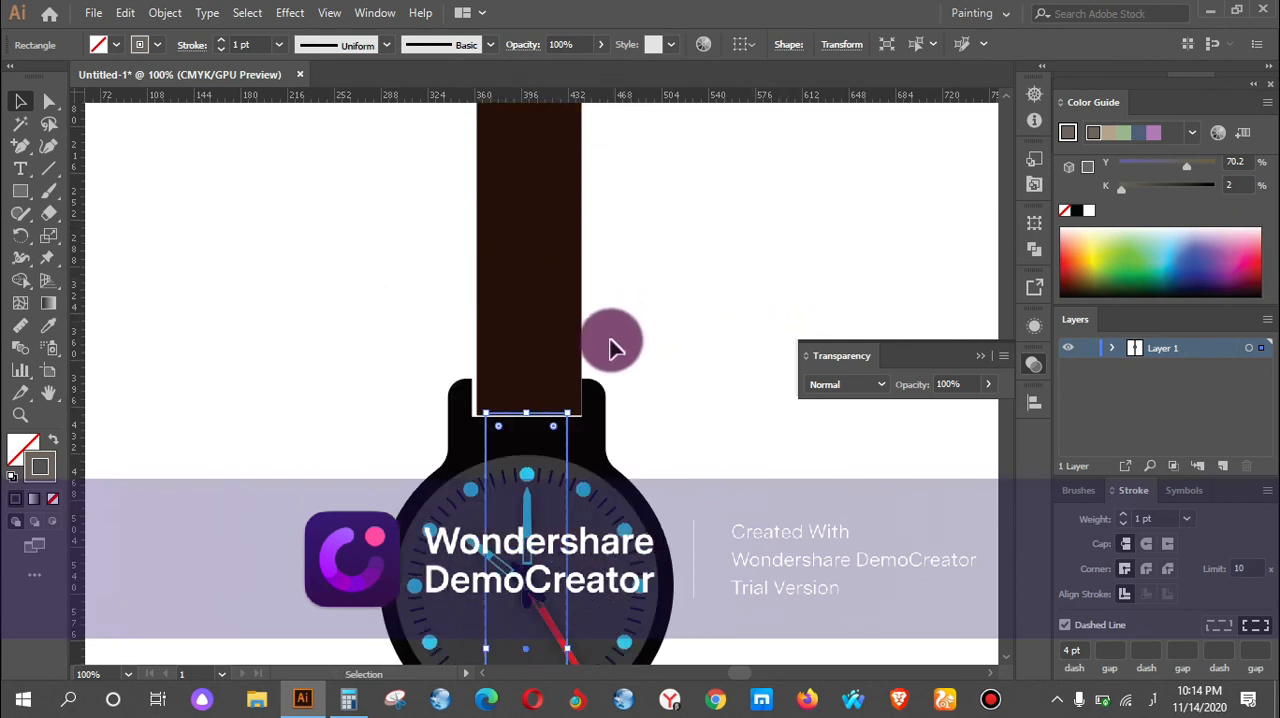
pyautogui.moveTo(571, 445); pyautogui.dragTo(580, 172)
pyautogui.scroll(8, 606, 191)
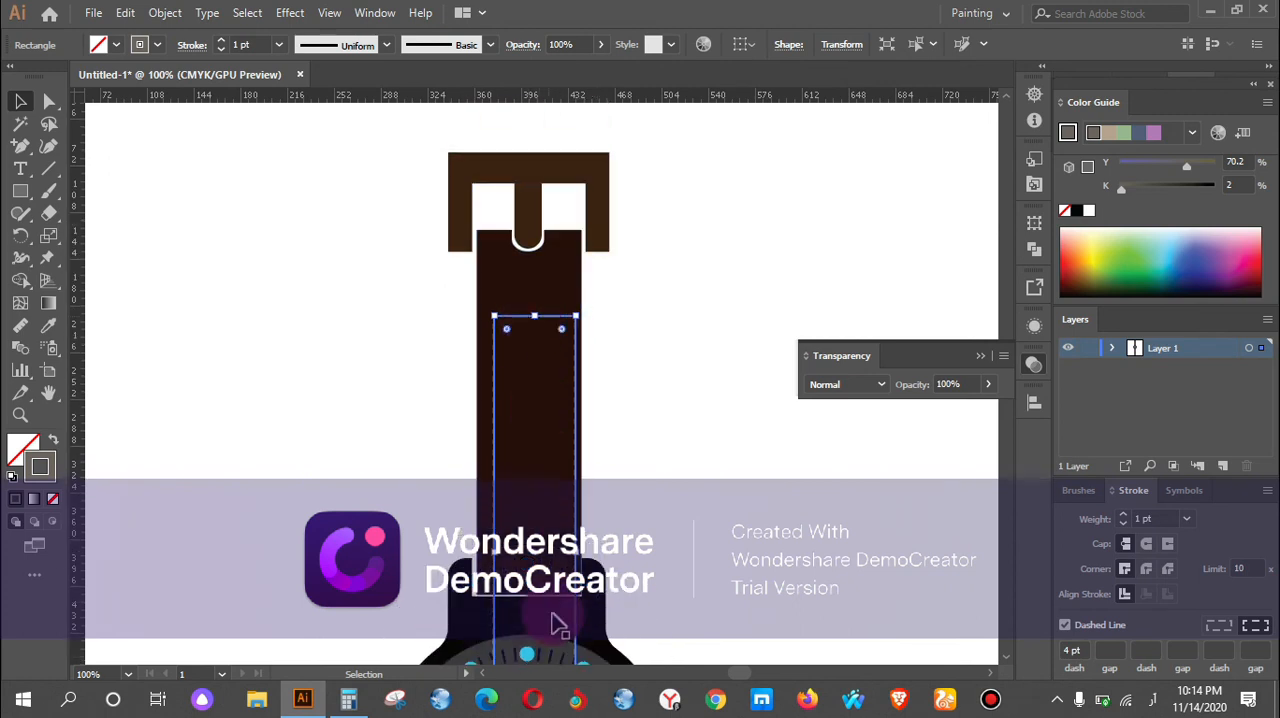
pyautogui.moveTo(538, 563); pyautogui.dragTo(526, 352)
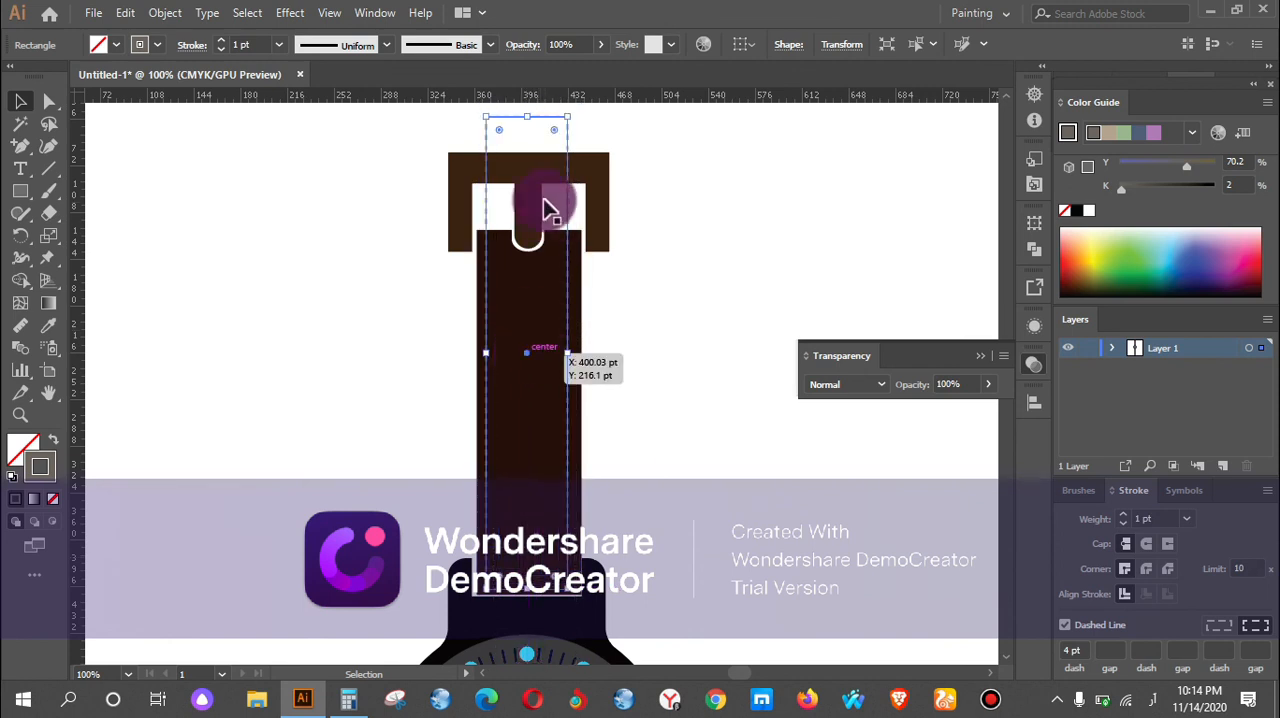
pyautogui.moveTo(529, 168); pyautogui.dragTo(551, 262)
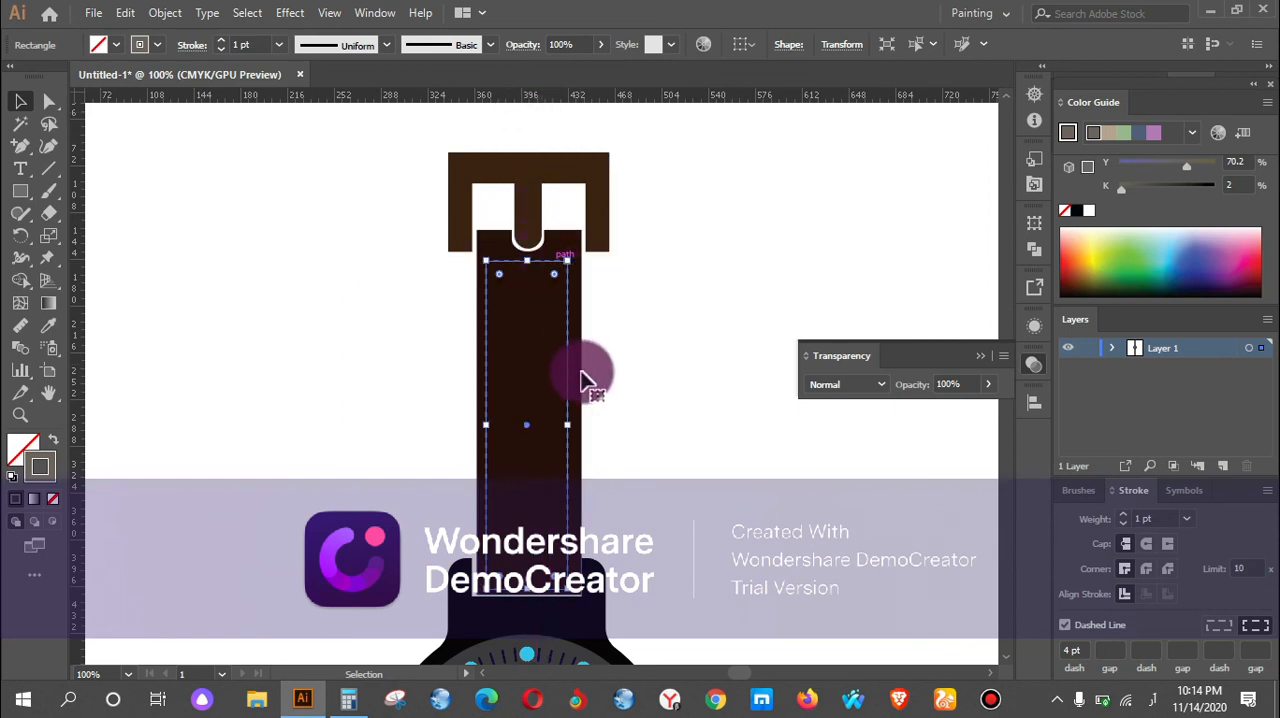
# Widen the upper strap's dashed stitching rectangle towards the right edge to even out its side margins, and deselect it.
pyautogui.moveTo(569, 424); pyautogui.dragTo(577, 420)
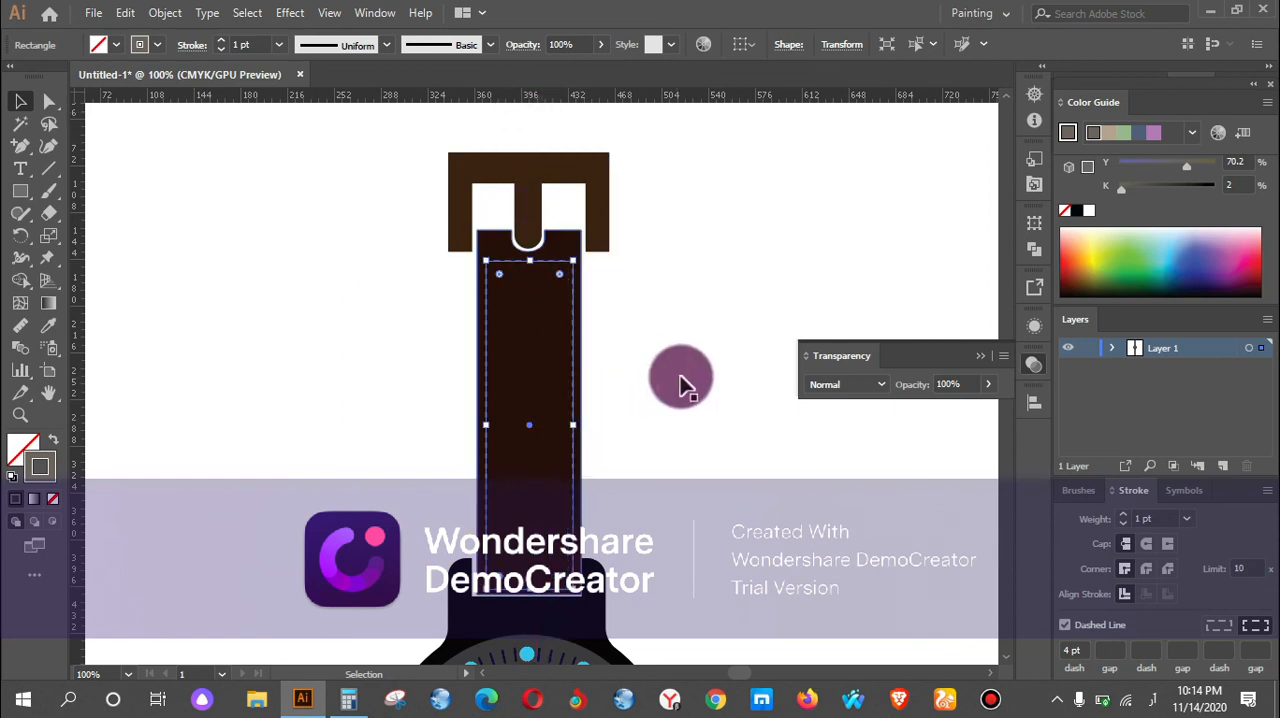
pyautogui.click(679, 373)
# Examine the whole watch, comparing the stitching on the upper and lower straps.
pyautogui.keyDown('alt'); pyautogui.scroll(-2, 672, 313); pyautogui.keyUp('alt')
pyautogui.scroll(-5, 668, 312)
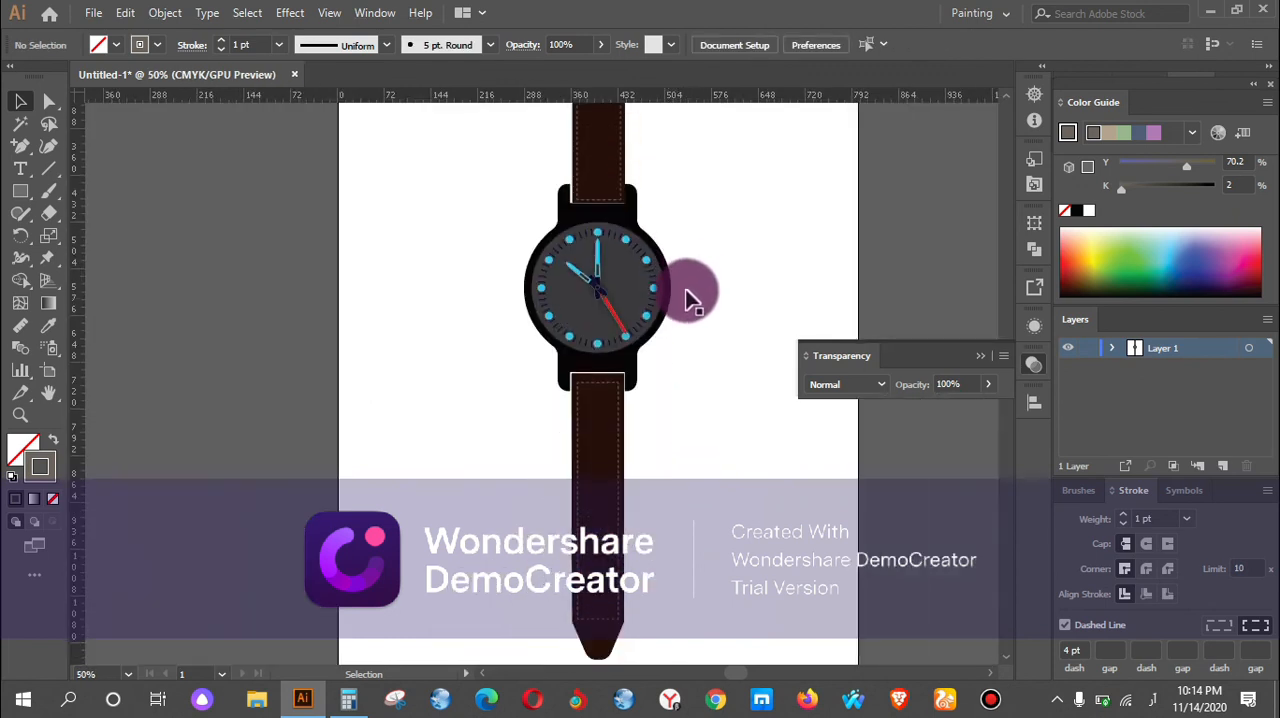
pyautogui.scroll(-1, 688, 285)
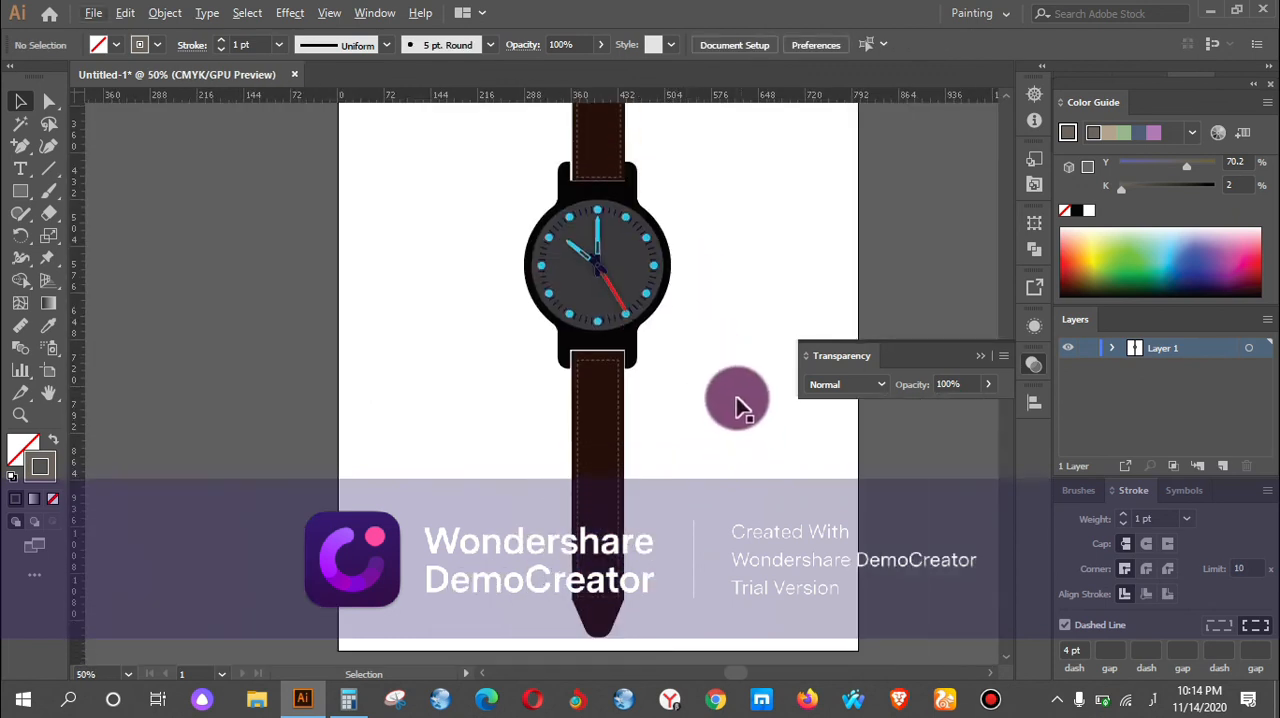
pyautogui.keyDown('alt'); pyautogui.scroll(-1, 705, 340); pyautogui.keyUp('alt')
pyautogui.scroll(1, 708, 350)
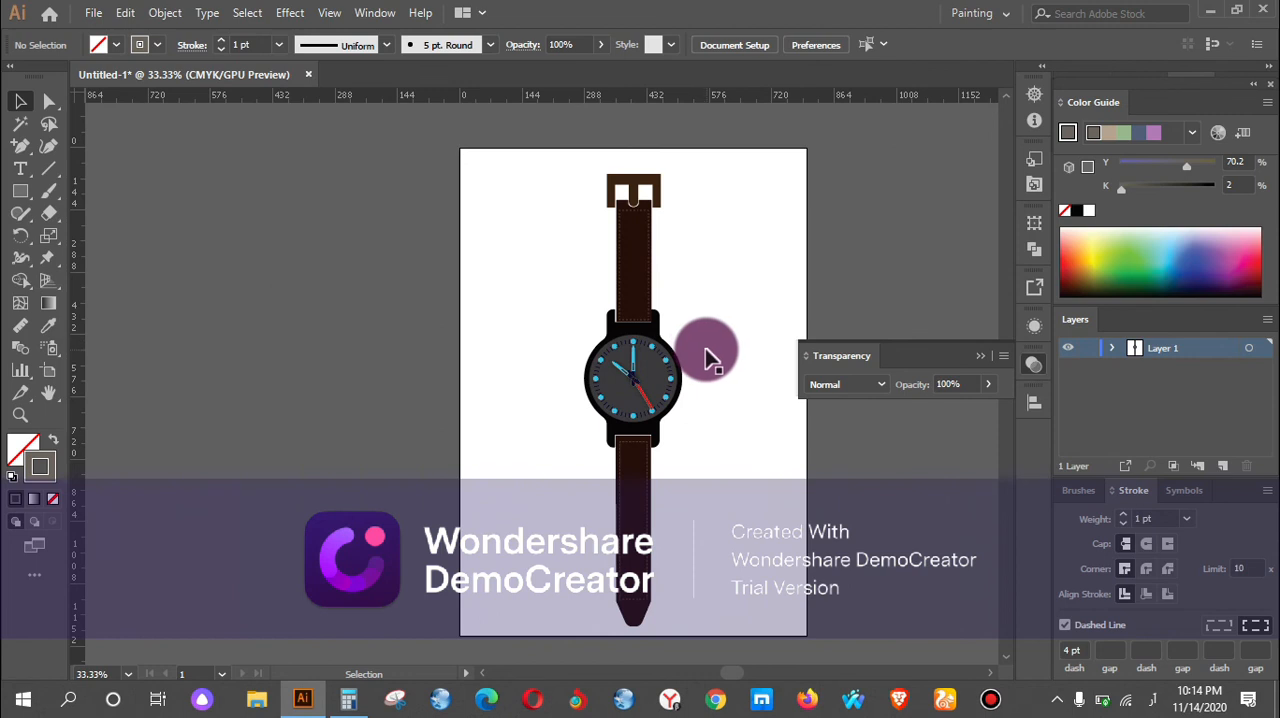
pyautogui.moveTo(702, 345); pyautogui.dragTo(585, 303)
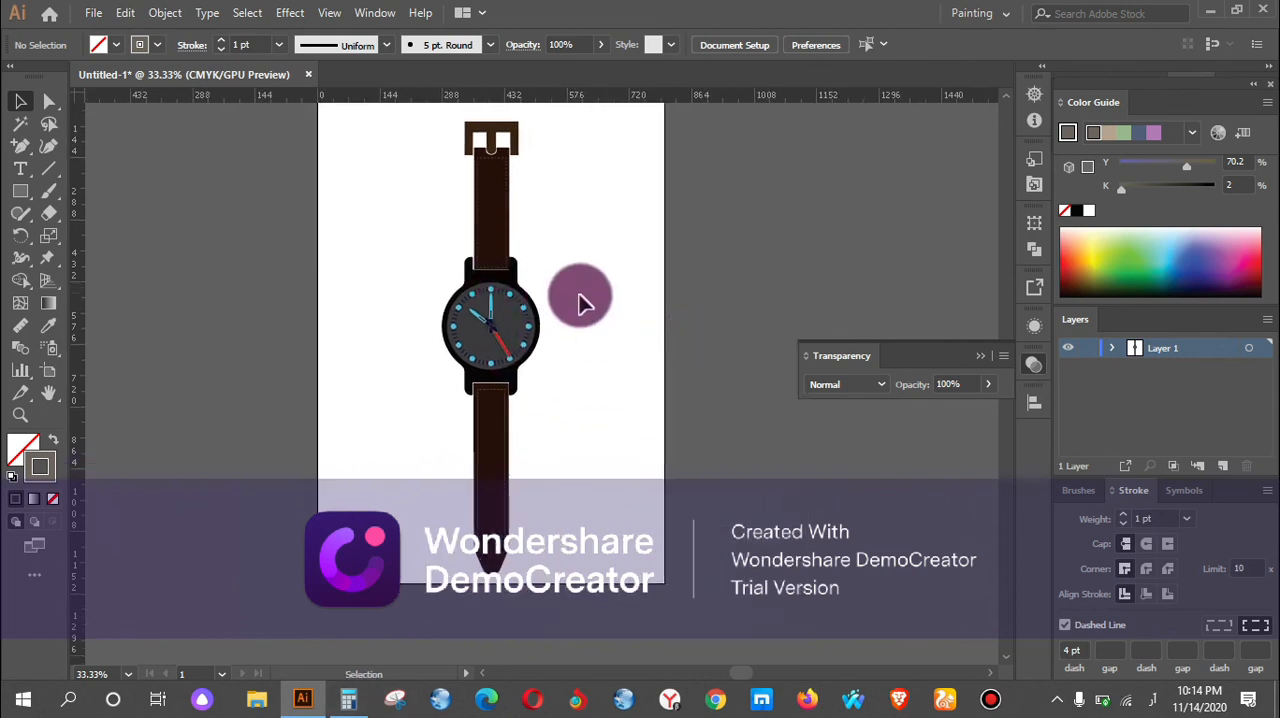
pyautogui.keyDown('alt'); pyautogui.scroll(1, 570, 316); pyautogui.keyUp('alt')
pyautogui.scroll(-1, 417, 437)
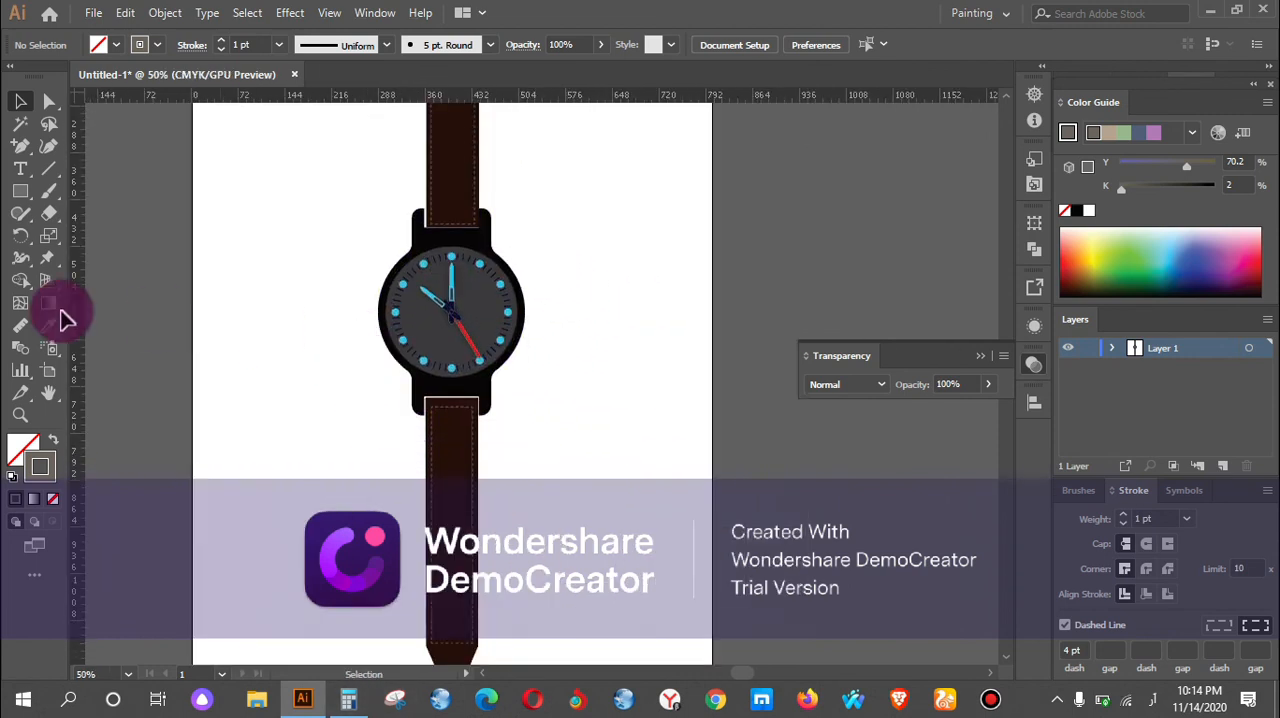
# Draw a dashed circle about 26 pt wide on the lower strap's centreline and copy it downward to make a column of four.
pyautogui.moveTo(27, 206); pyautogui.dragTo(100, 236)
pyautogui.moveTo(448, 498); pyautogui.dragTo(458, 508)
pyautogui.keyDown('alt'); pyautogui.scroll(2, 494, 500); pyautogui.keyUp('alt')
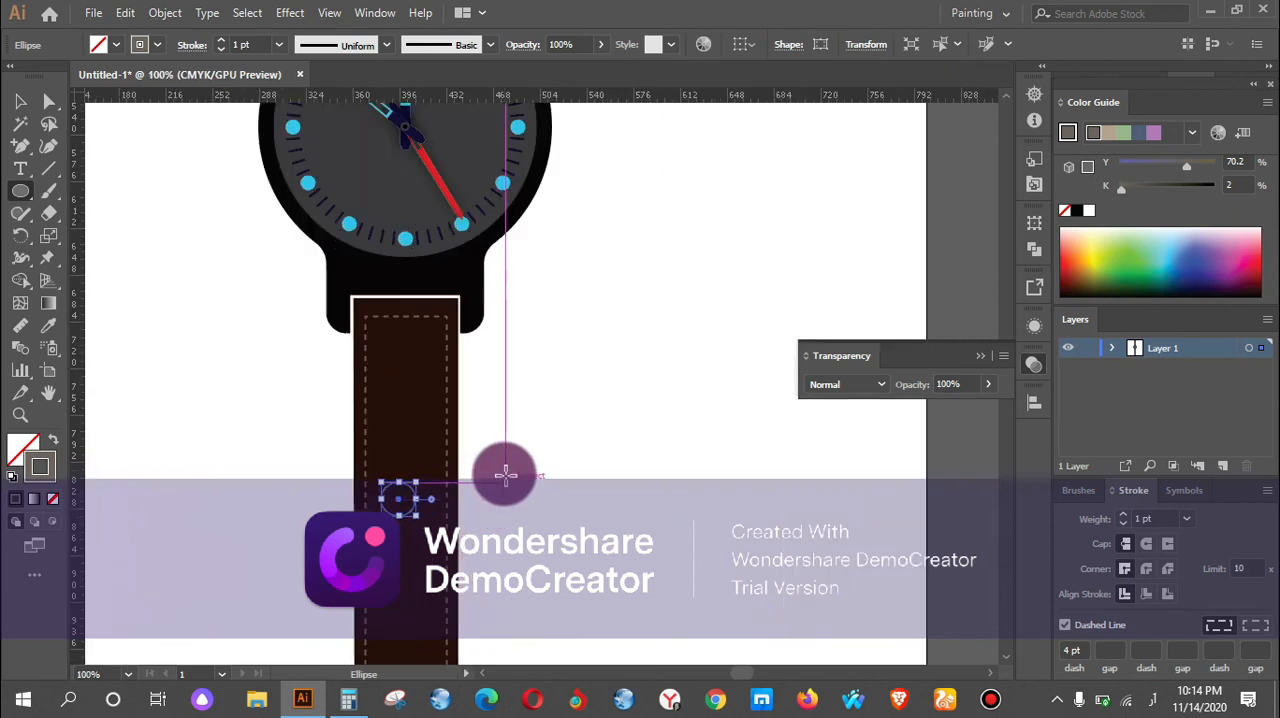
pyautogui.scroll(-3, 503, 472)
pyautogui.moveTo(398, 305); pyautogui.dragTo(415, 305)
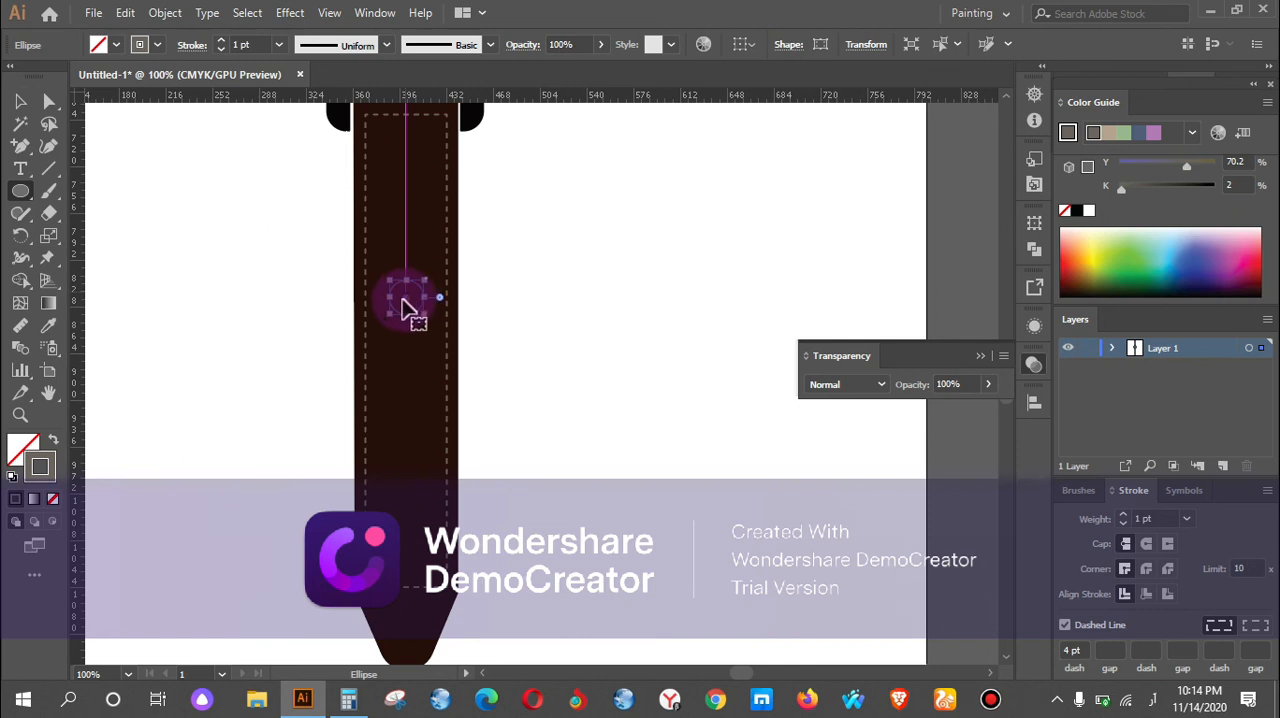
pyautogui.moveTo(406, 305); pyautogui.dragTo(406, 512)
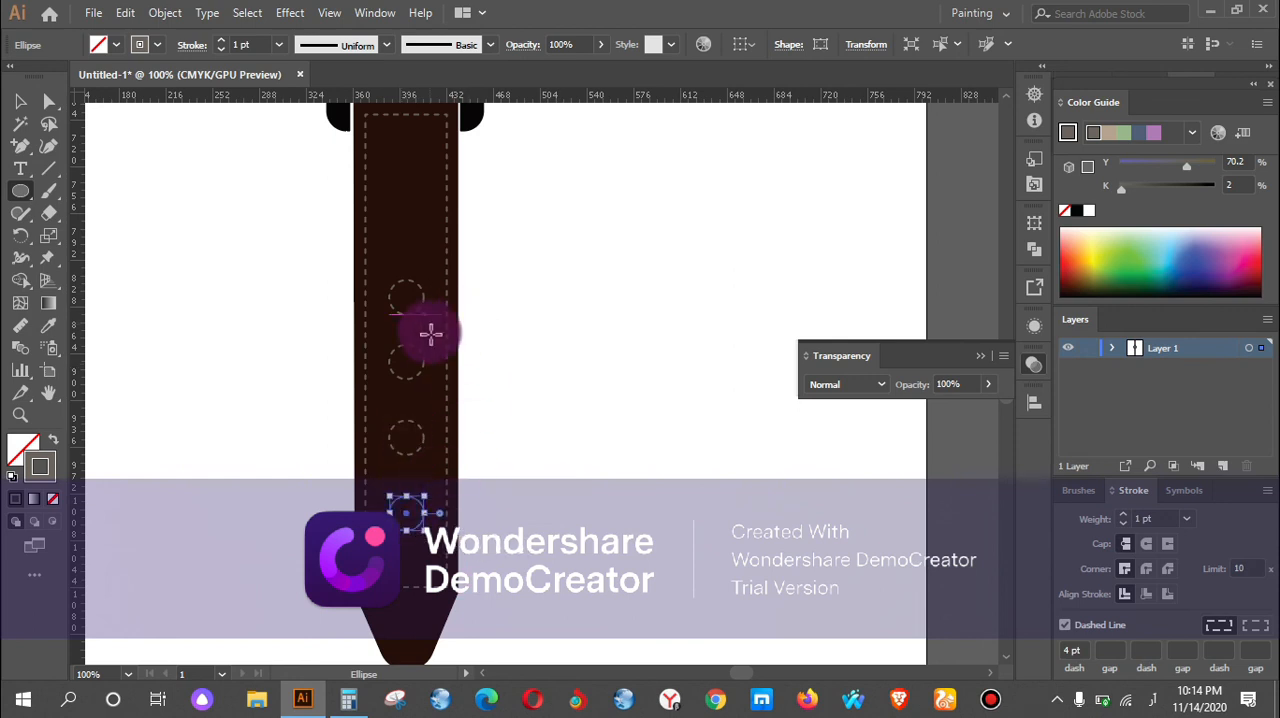
# Fill the lowest circle with the muted brown-grey and apply its appearance to the other three circles with the Eyedropper.
pyautogui.click(26, 446)
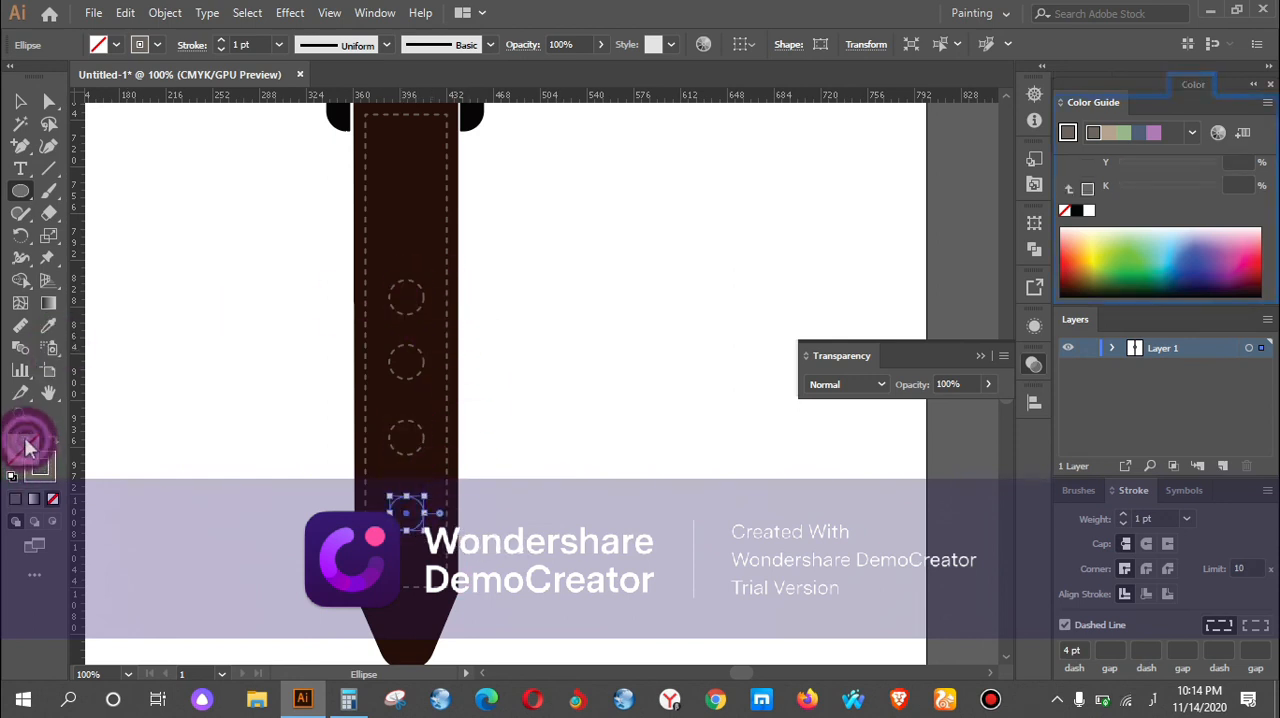
pyautogui.click(17, 497)
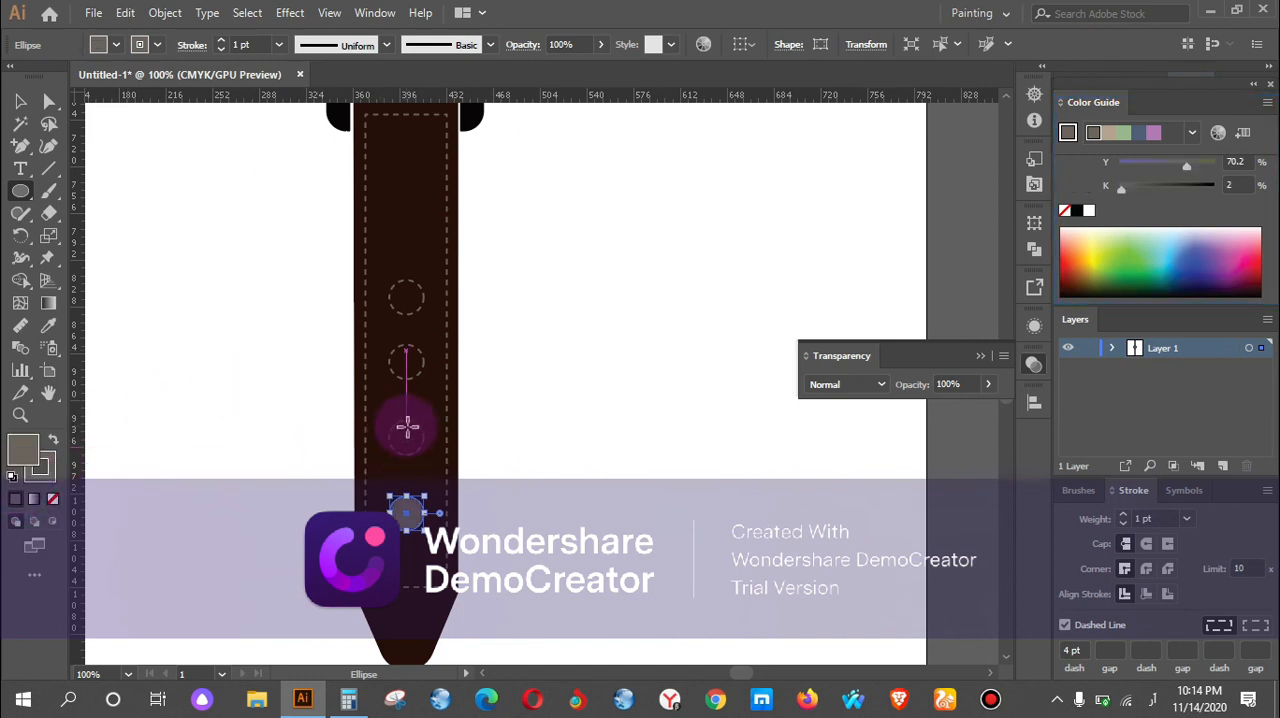
pyautogui.click(20, 101)
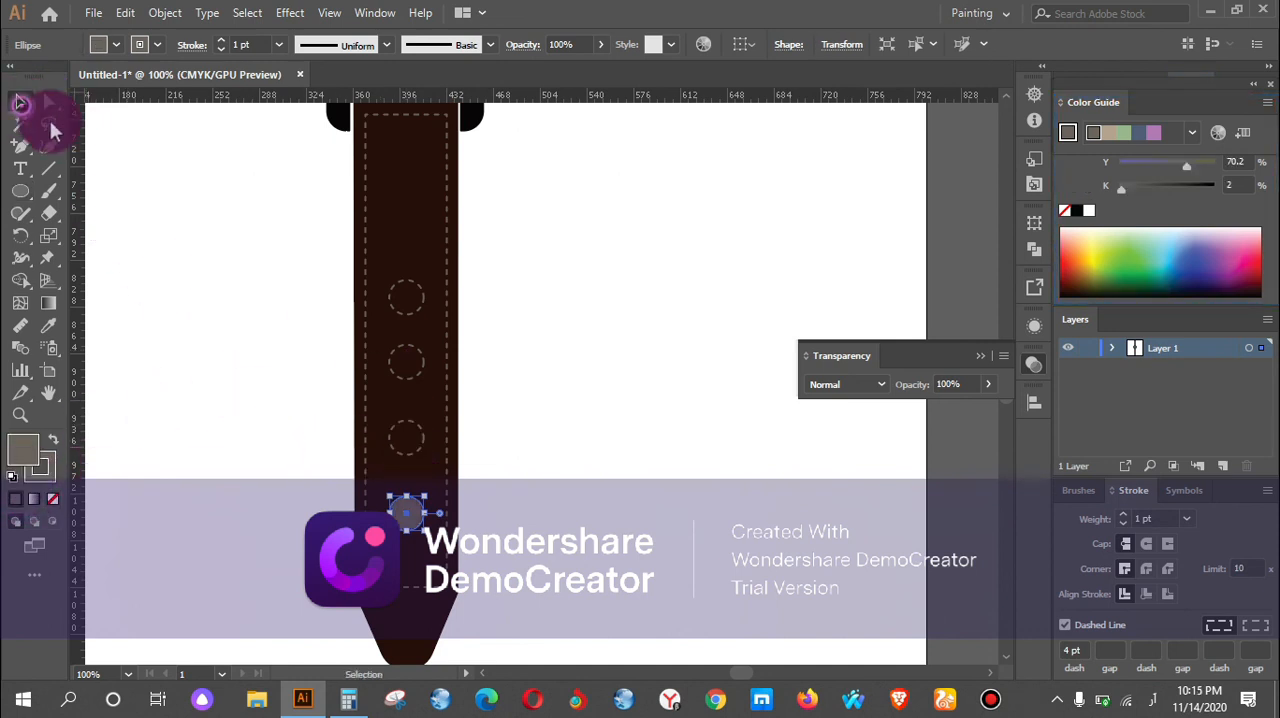
pyautogui.keyDown('shift'); pyautogui.click(402, 314); pyautogui.keyUp('shift')
pyautogui.keyDown('shift'); pyautogui.click(411, 347); pyautogui.keyUp('shift')
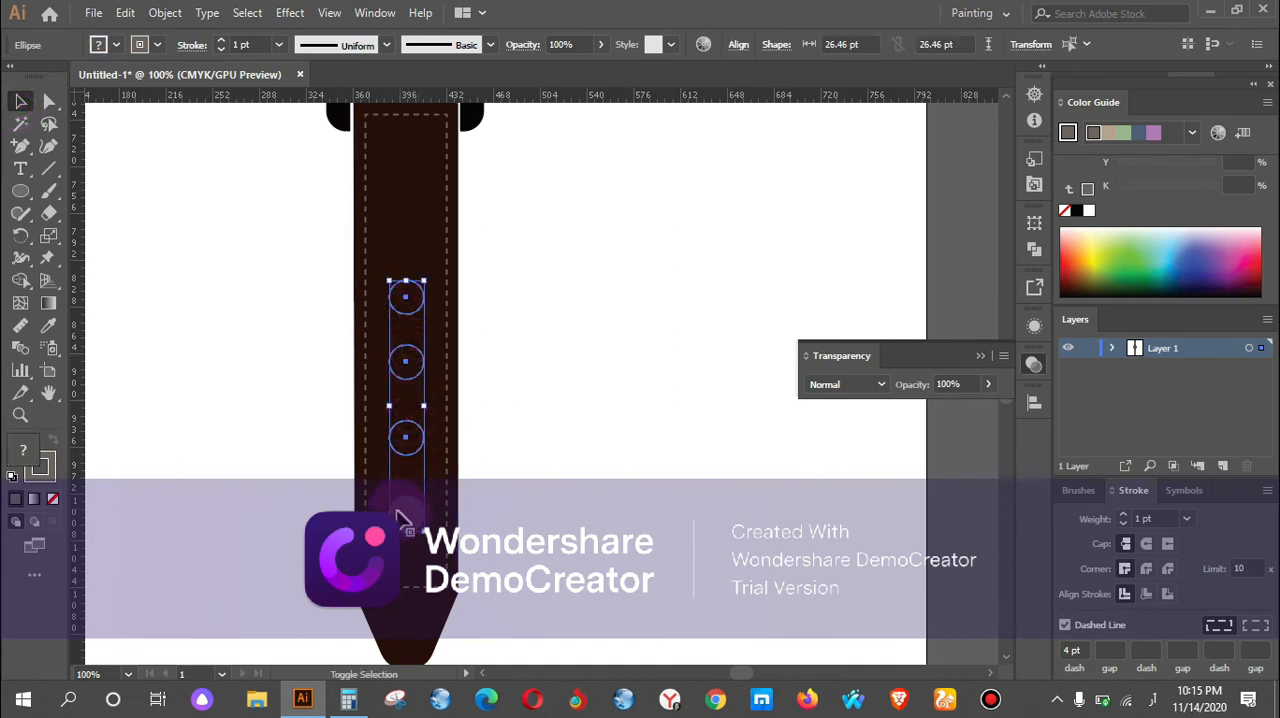
pyautogui.click(48, 325)
pyautogui.click(343, 489)
pyautogui.click(402, 517)
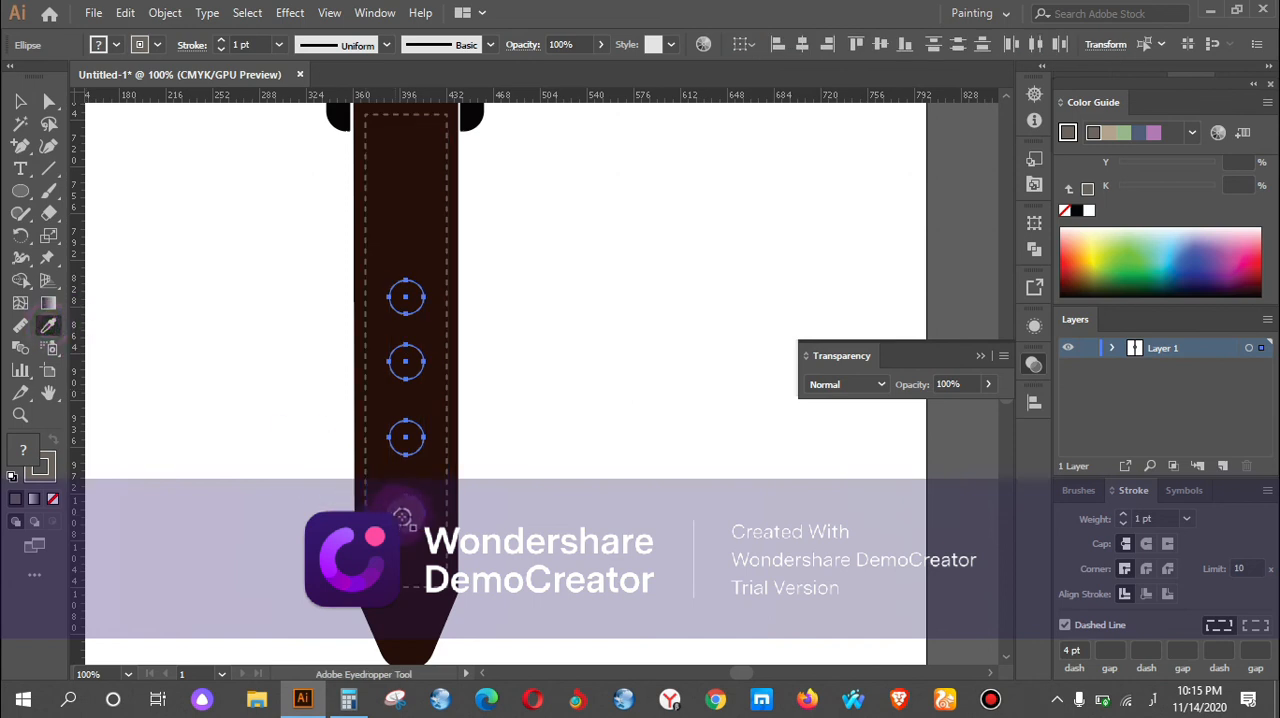
# Cut the upper two circles out of the lower strap with Shape Builder, try the third, and undo that last cut.
pyautogui.click(28, 100)
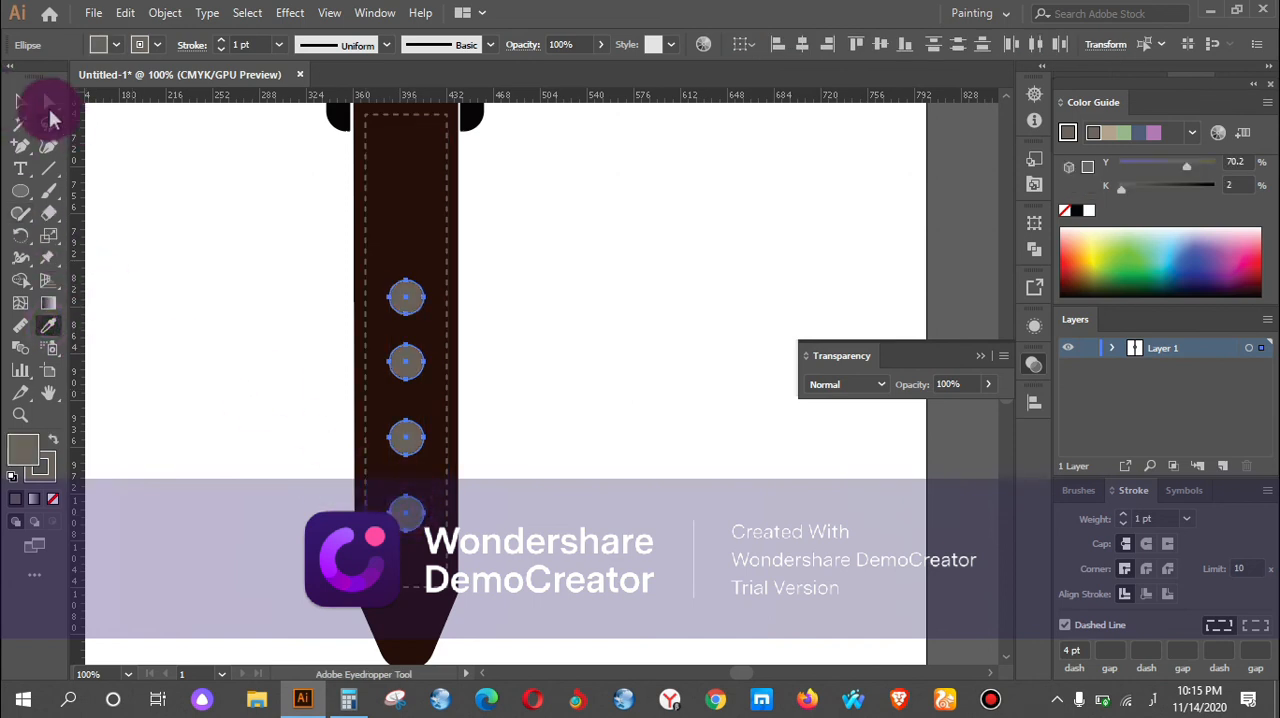
pyautogui.moveTo(229, 186); pyautogui.dragTo(486, 420)
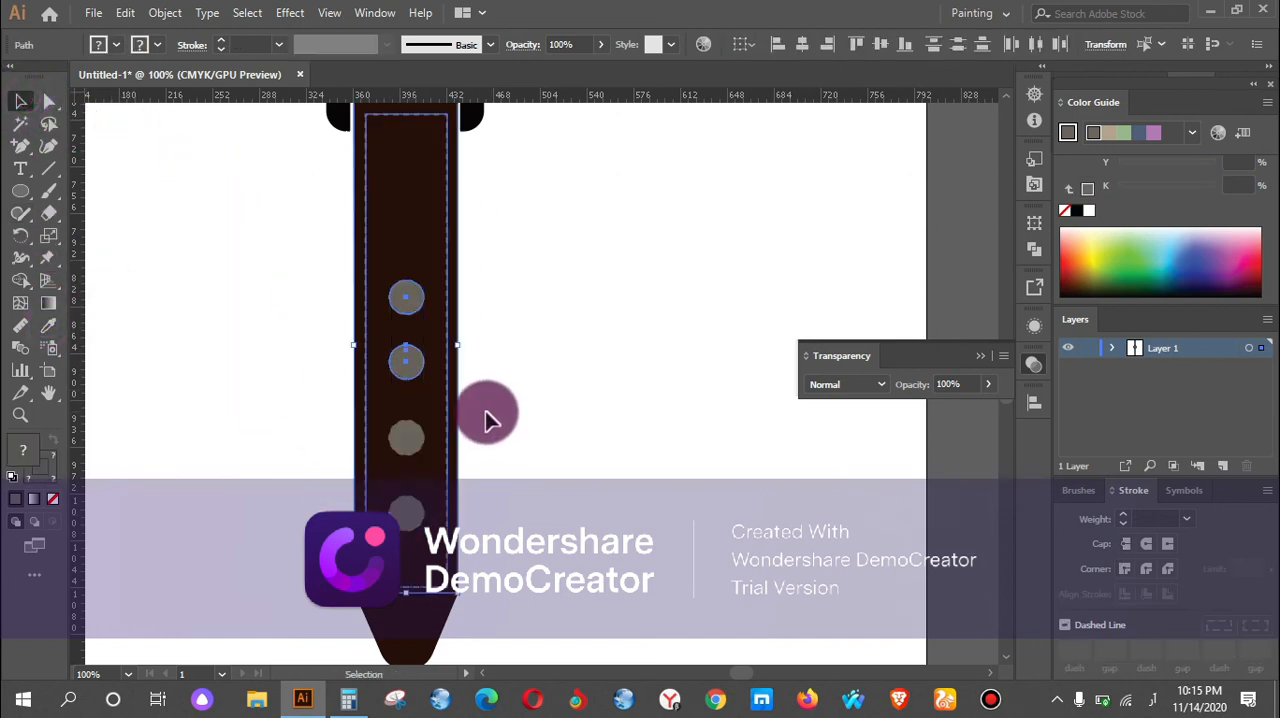
pyautogui.click(22, 282)
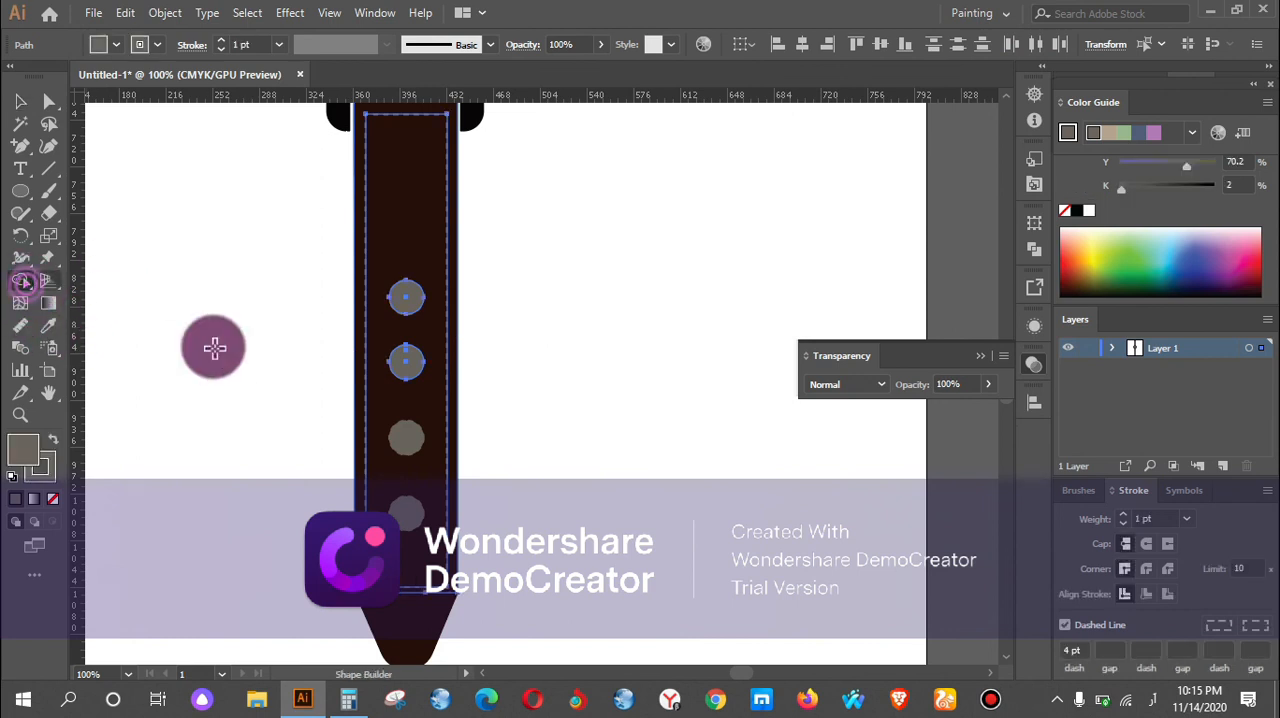
pyautogui.click(416, 298)
pyautogui.click(410, 360)
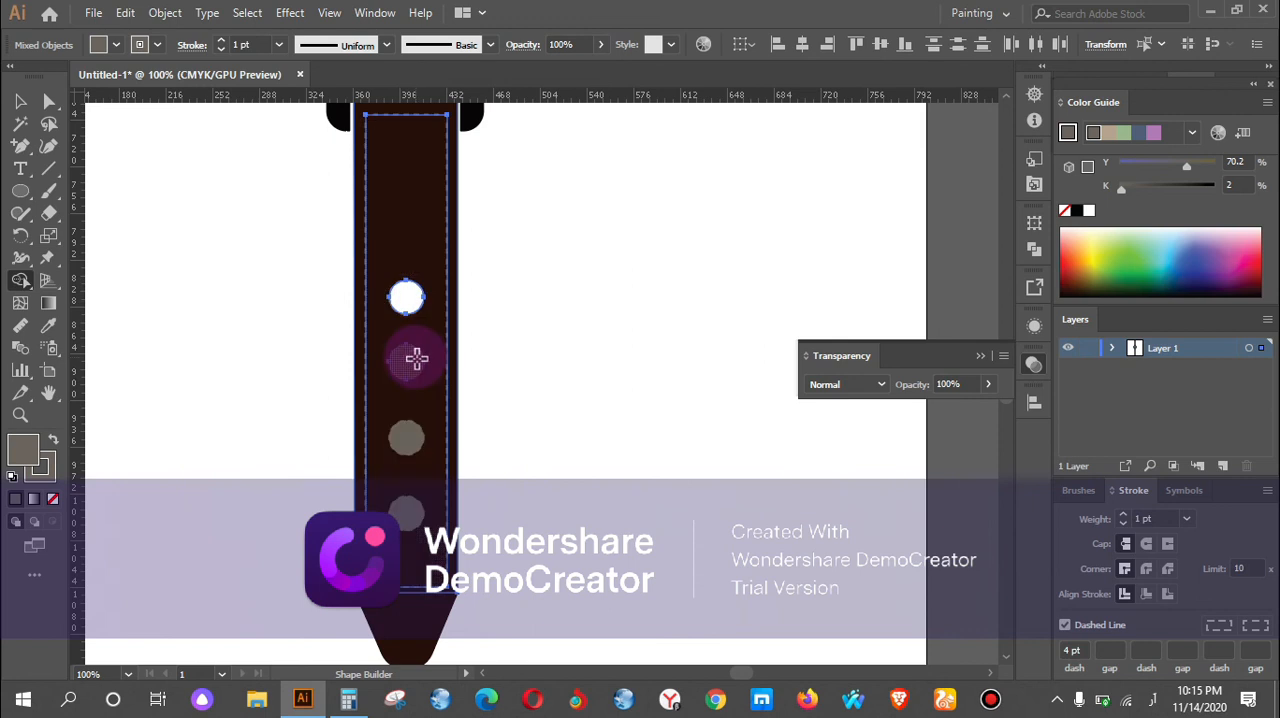
pyautogui.keyDown('alt'); pyautogui.click(411, 434); pyautogui.keyUp('alt')
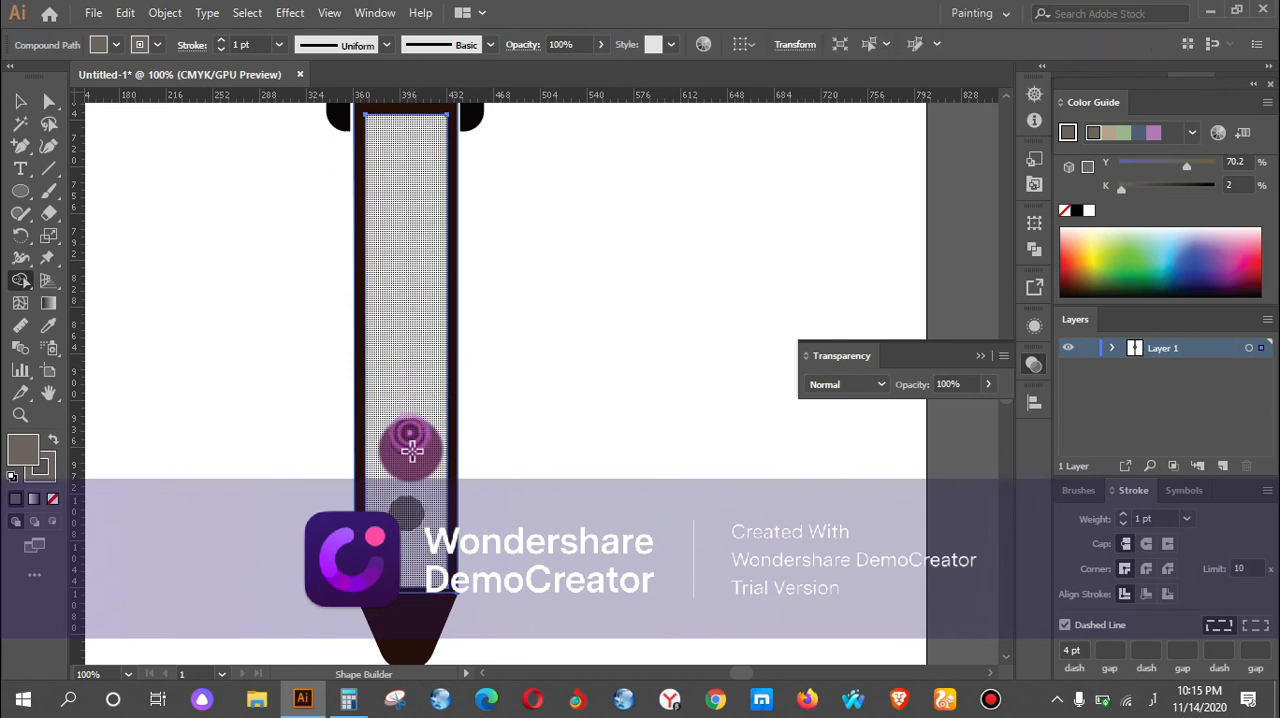
pyautogui.hotkey('ctrl', 'z')
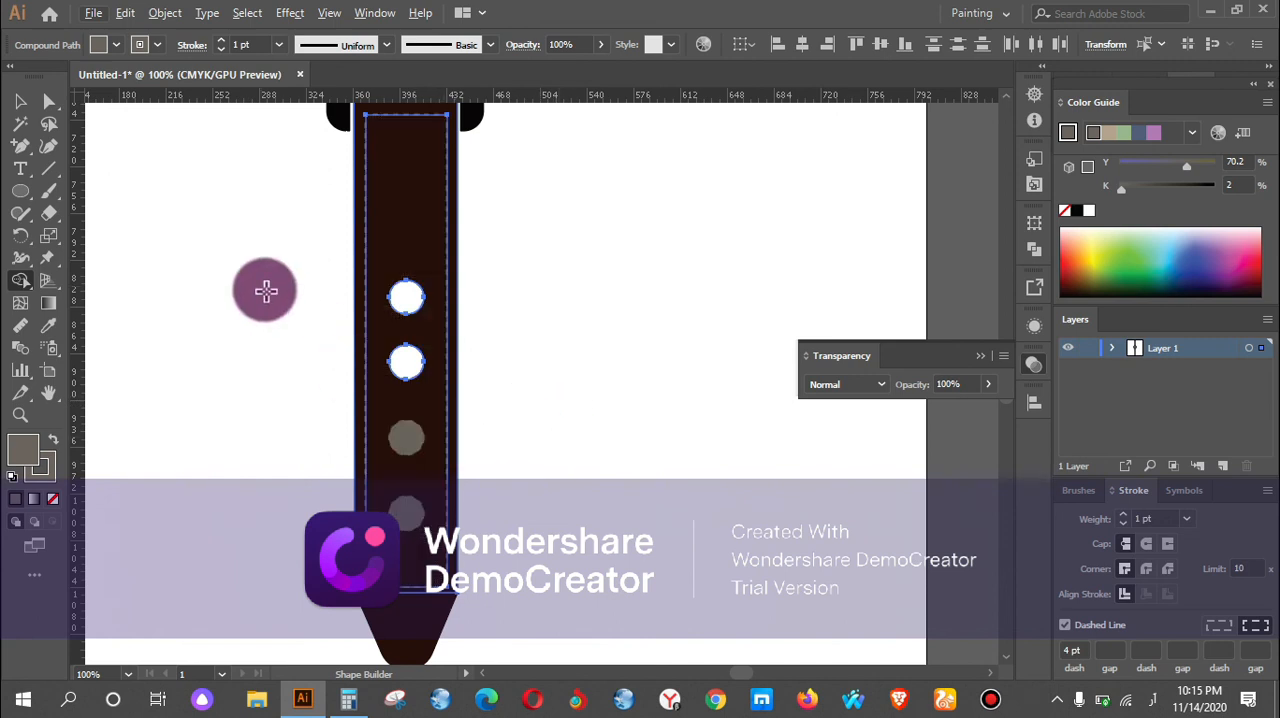
# Add the lower two circles to the selection, cut them out of the strap with Shape Builder, and deselect everything.
pyautogui.click(20, 102)
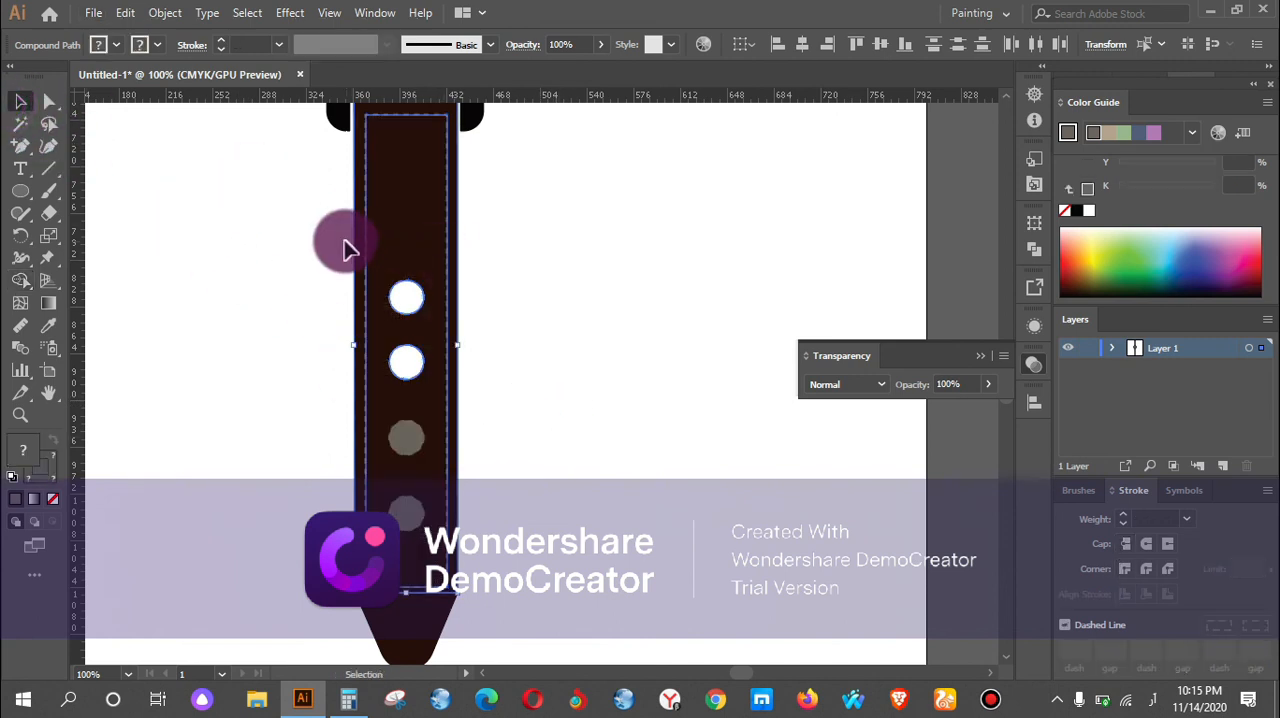
pyautogui.keyDown('shift'); pyautogui.click(403, 502); pyautogui.keyUp('shift')
pyautogui.keyDown('shift'); pyautogui.click(410, 443); pyautogui.keyUp('shift')
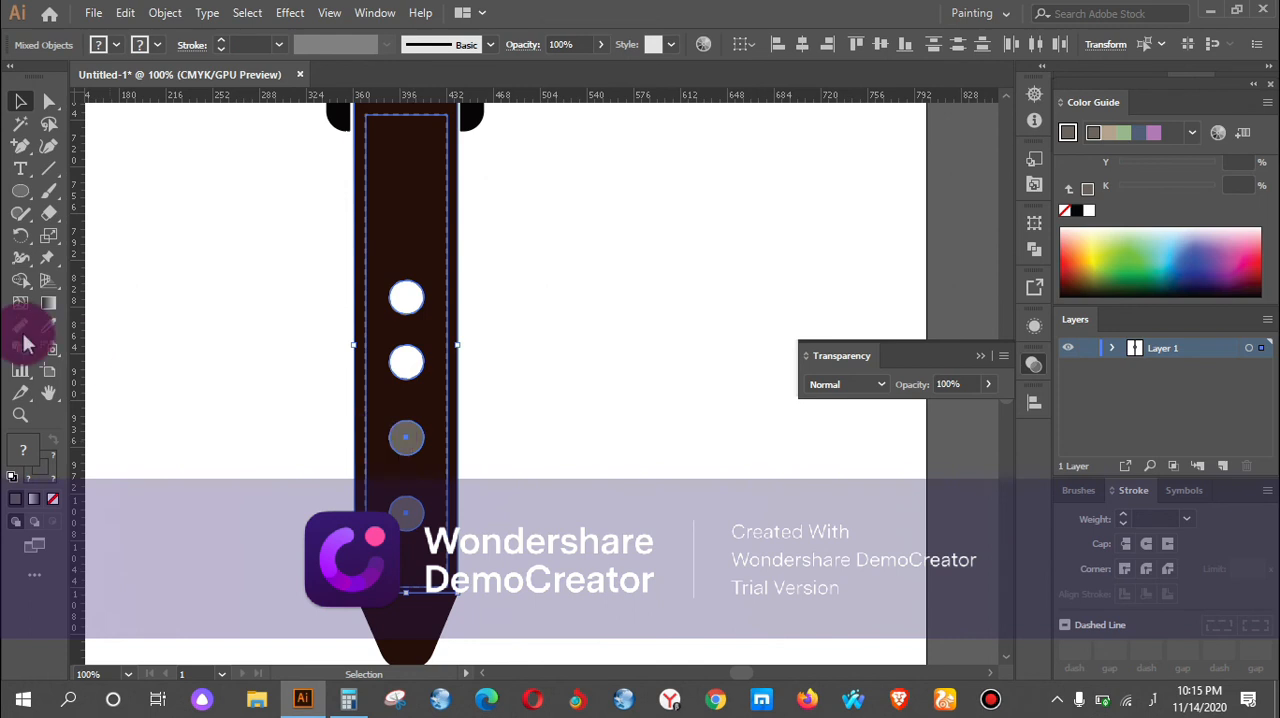
pyautogui.click(18, 281)
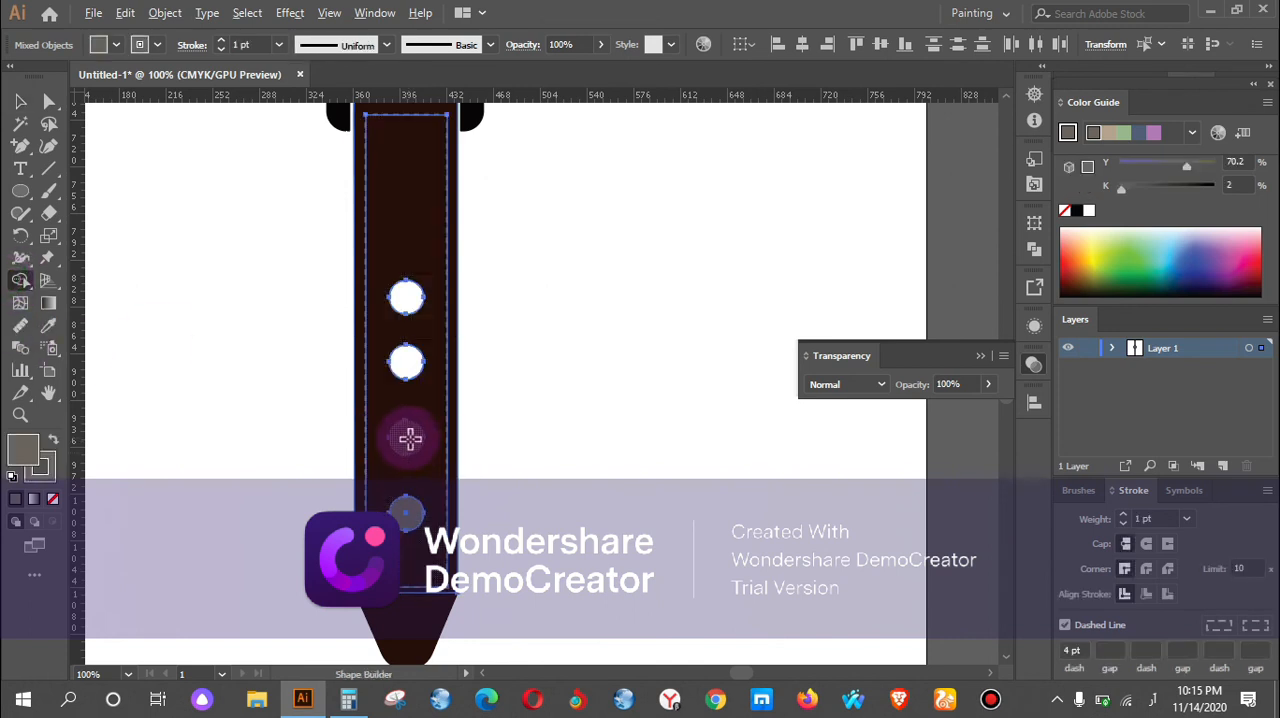
pyautogui.keyDown('alt'); pyautogui.click(416, 437); pyautogui.keyUp('alt')
pyautogui.keyDown('alt'); pyautogui.click(403, 514); pyautogui.keyUp('alt')
pyautogui.press('v')
pyautogui.click(20, 101)
pyautogui.click(279, 240)
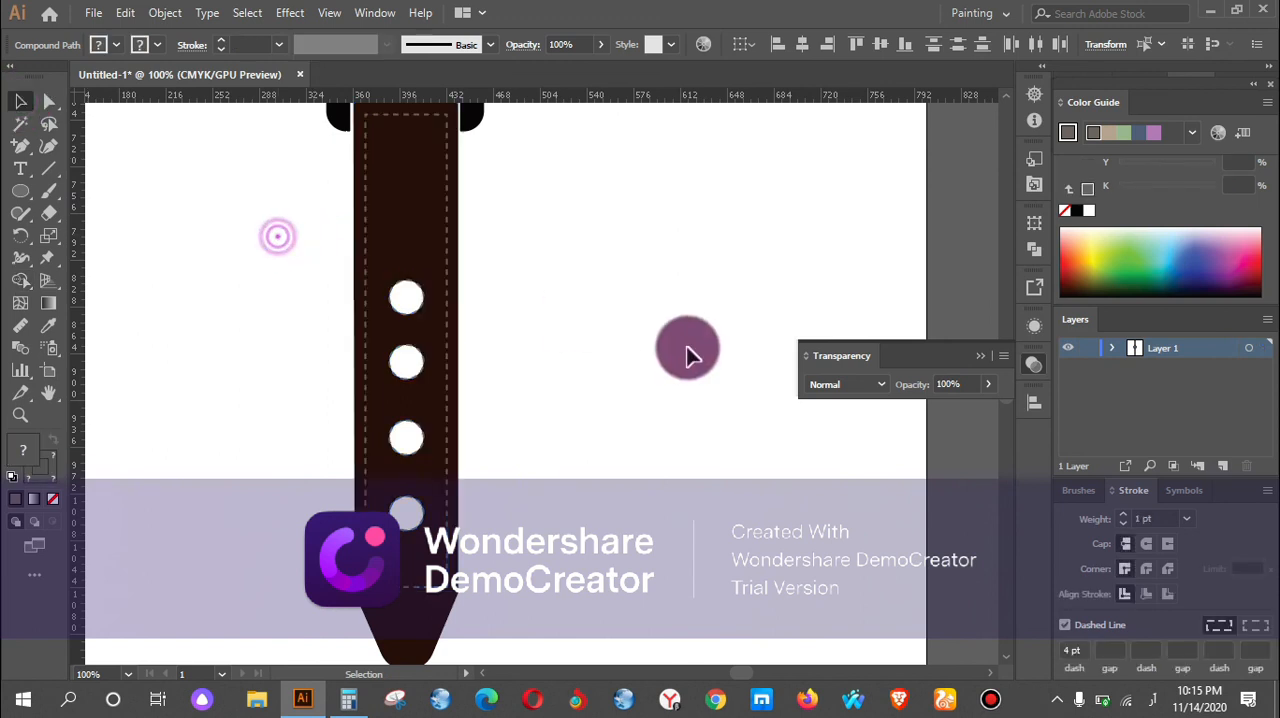
# Undo the strap cut-outs, the circle fills and the four circles on the lower strap.
pyautogui.hotkey('ctrl', '-')
pyautogui.scroll(4, 625, 335)
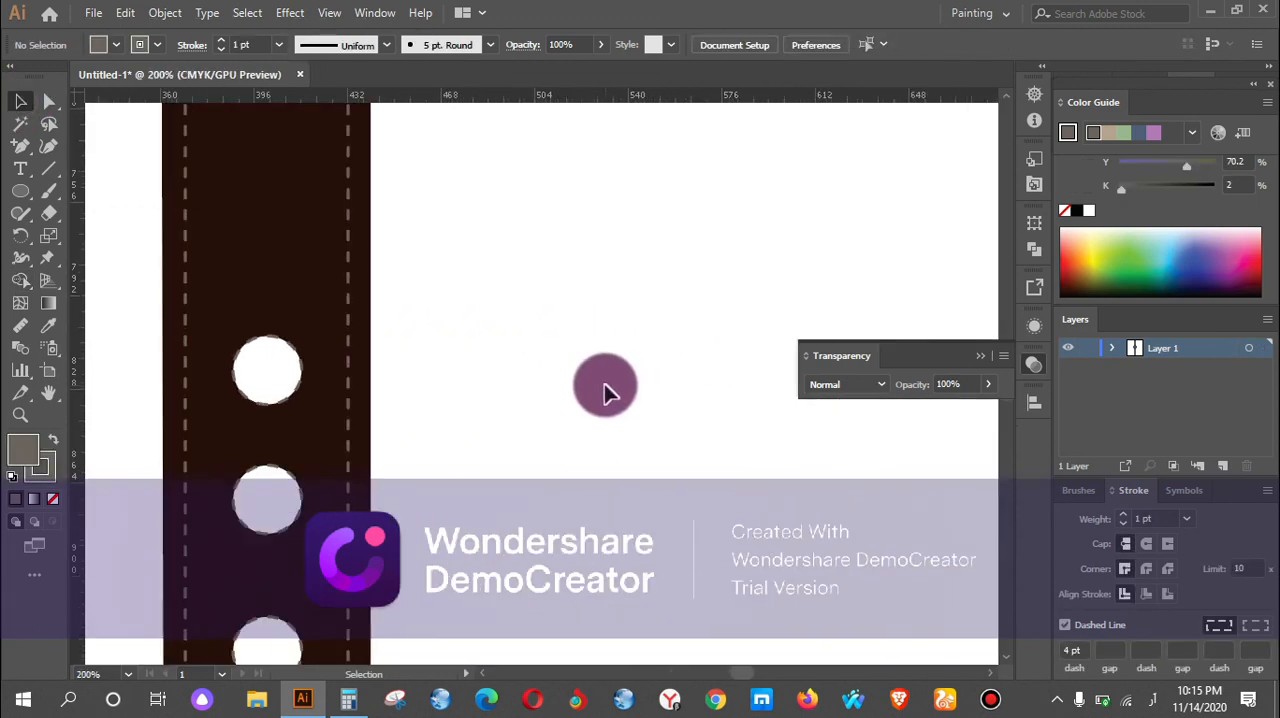
pyautogui.hotkey('ctrl', 'a')
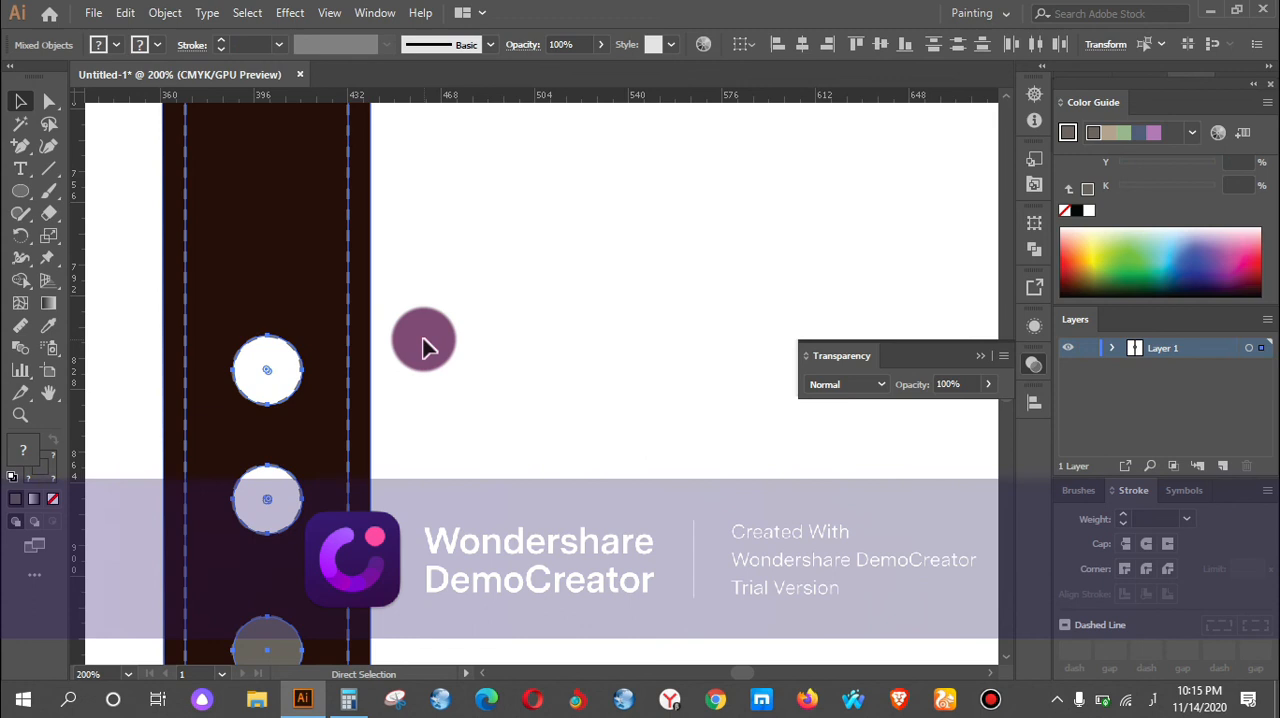
pyautogui.hotkey('ctrl', 'z')
pyautogui.hotkey('ctrl', 'z')
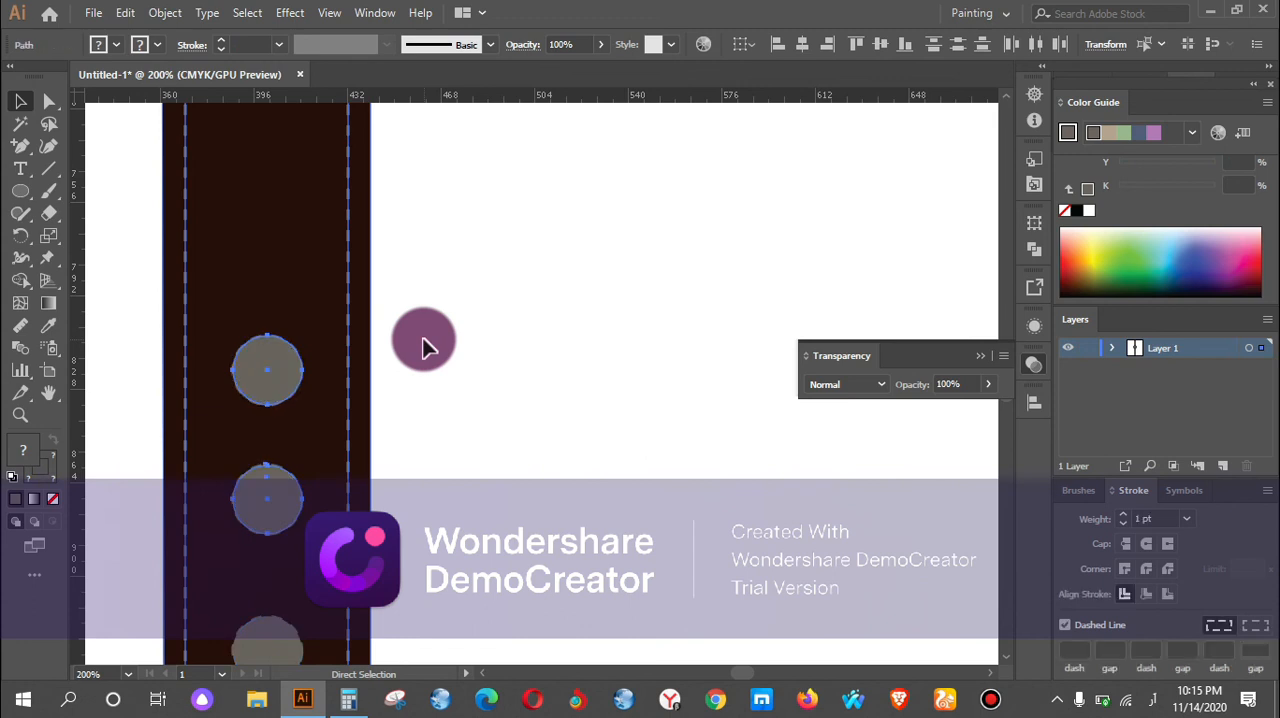
pyautogui.hotkey('ctrl', 'z')
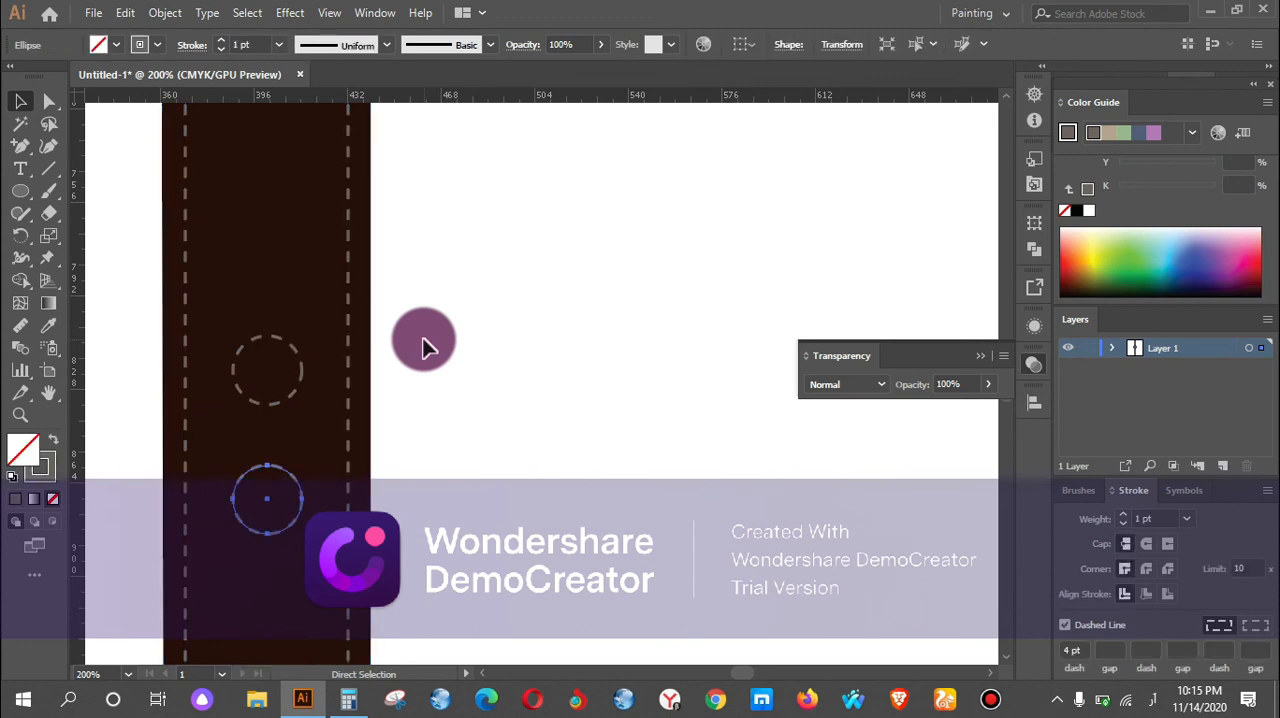
pyautogui.click(423, 339)
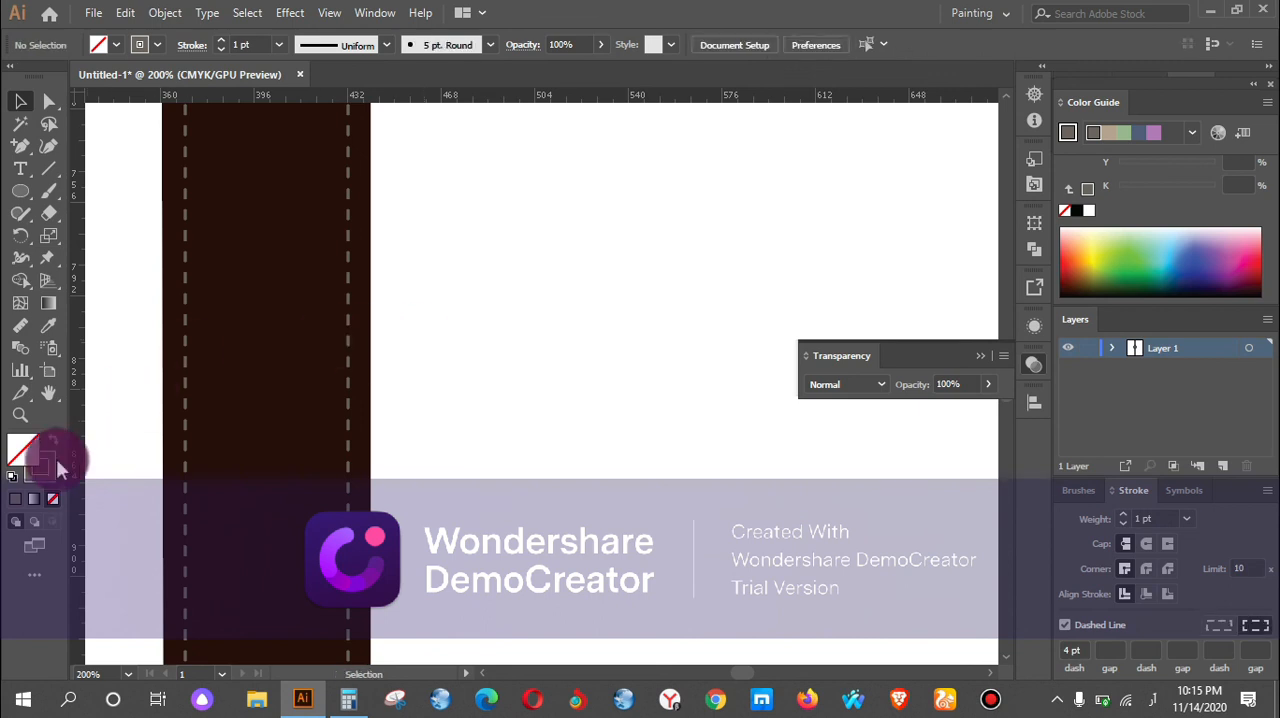
# Sample the strap's dark brown and draw a narrow upright ellipse about 26 pt tall on the lower strap's centreline.
pyautogui.click(48, 325)
pyautogui.click(312, 378)
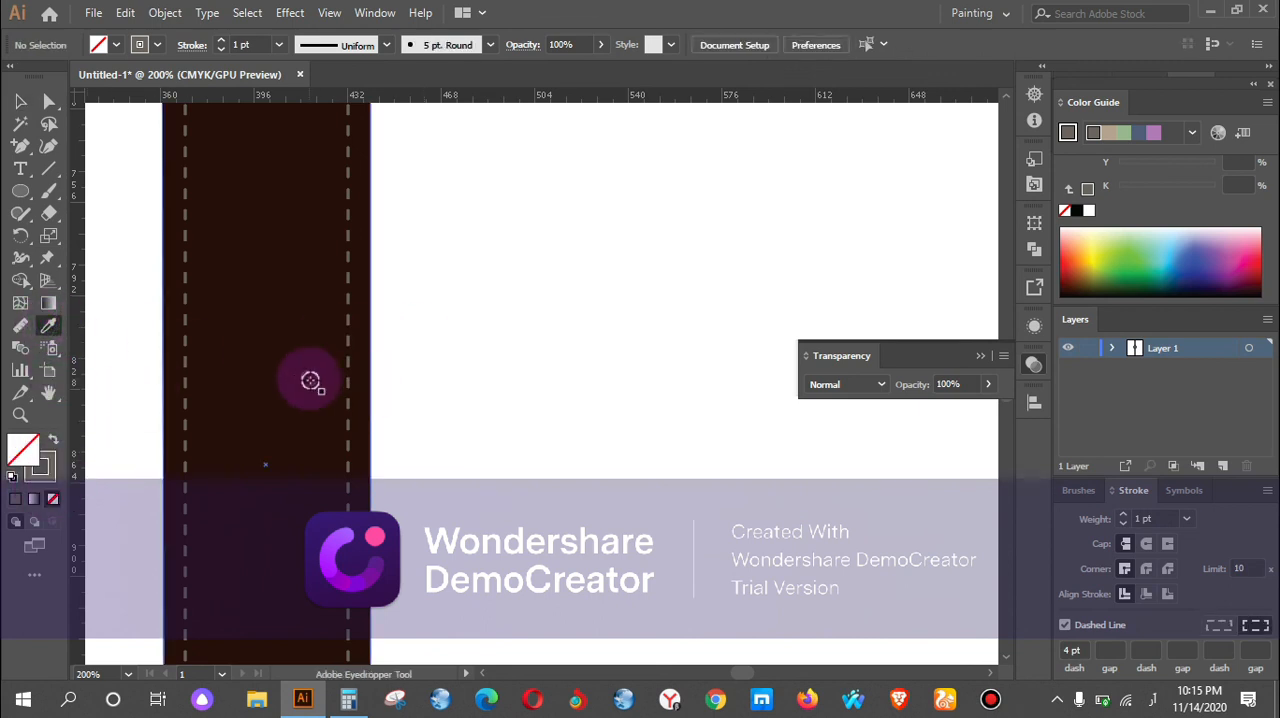
pyautogui.click(20, 192)
pyautogui.moveTo(265, 352)
pyautogui.mouseDown()
pyautogui.moveTo(260, 390)
pyautogui.moveTo(261, 377)
pyautogui.mouseUp()
pyautogui.hotkey('alt', 'shift')
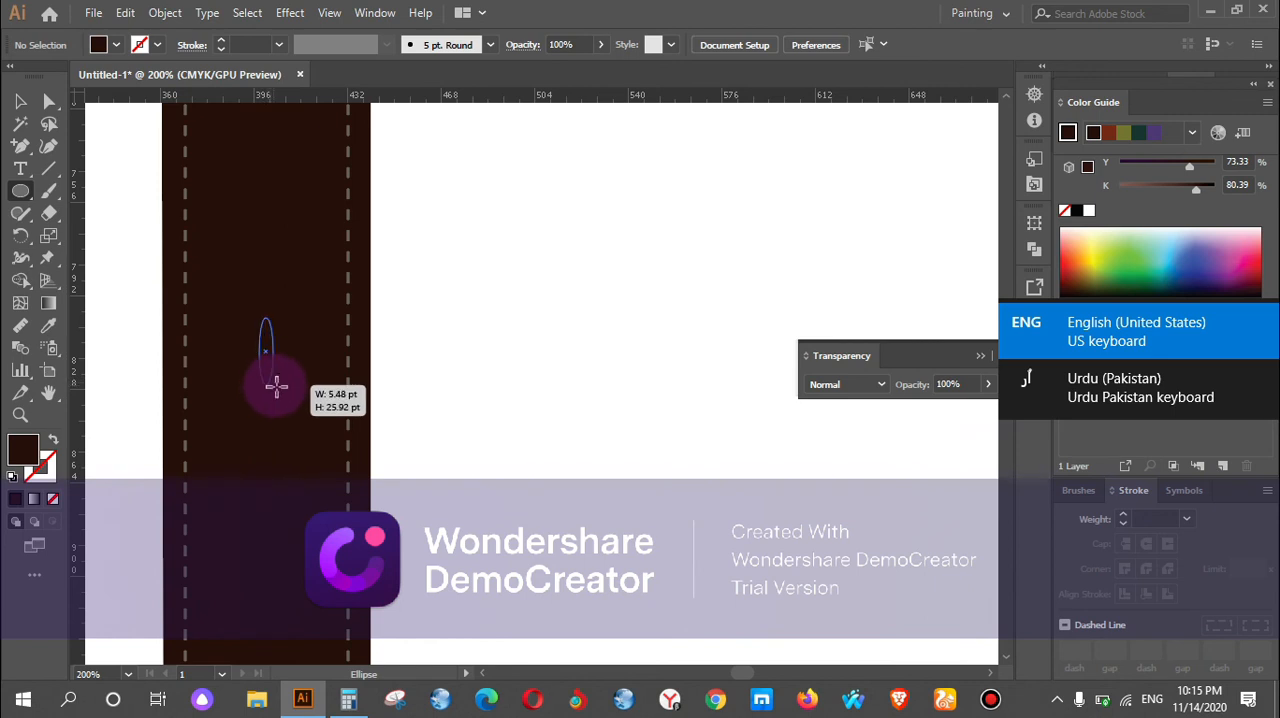
pyautogui.moveTo(287, 386); pyautogui.dragTo(290, 380)
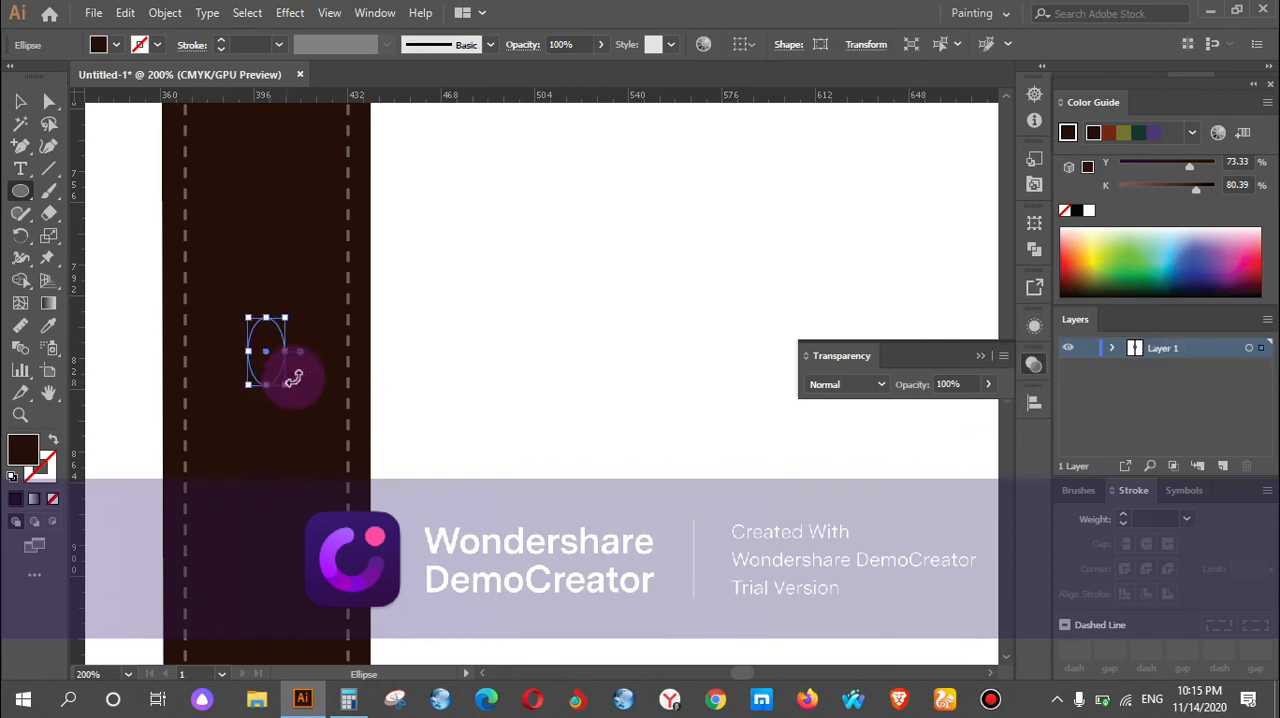
# Copy the ellipse straight down the lower strap's centreline to make four evenly spaced ellipses about 61 pt apart.
pyautogui.hotkey('ctrl', '1')
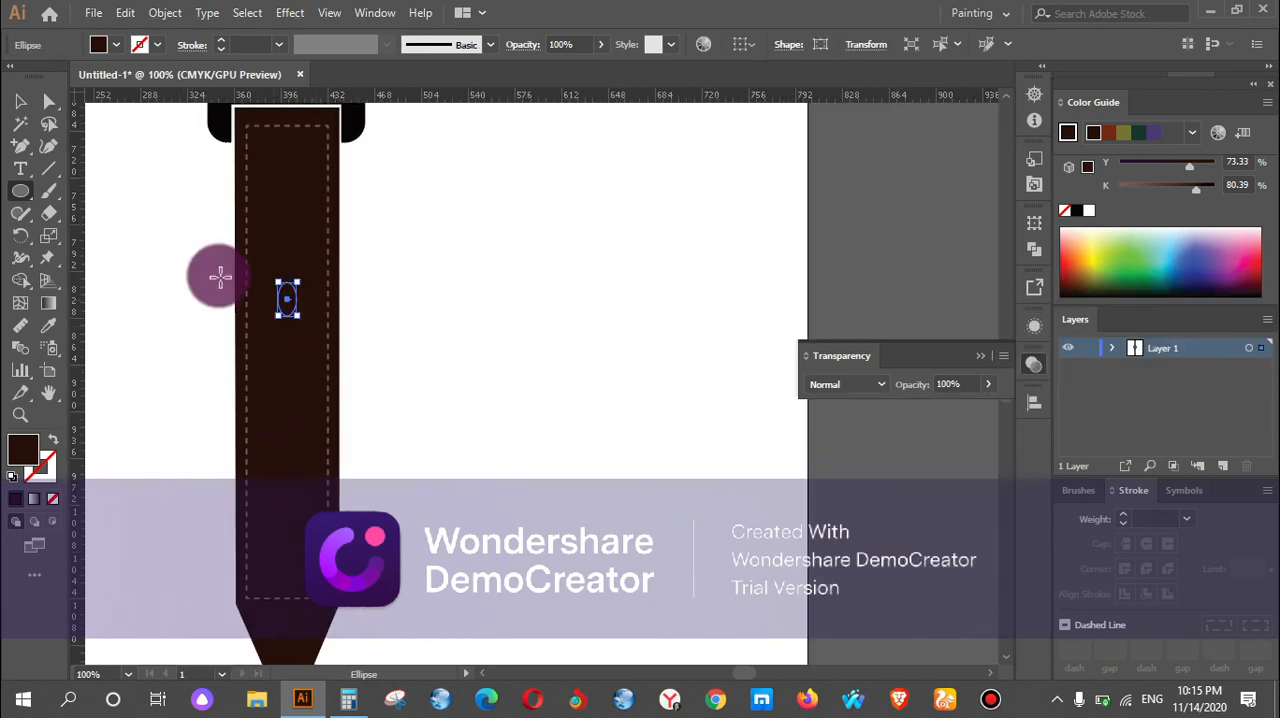
pyautogui.click(28, 107)
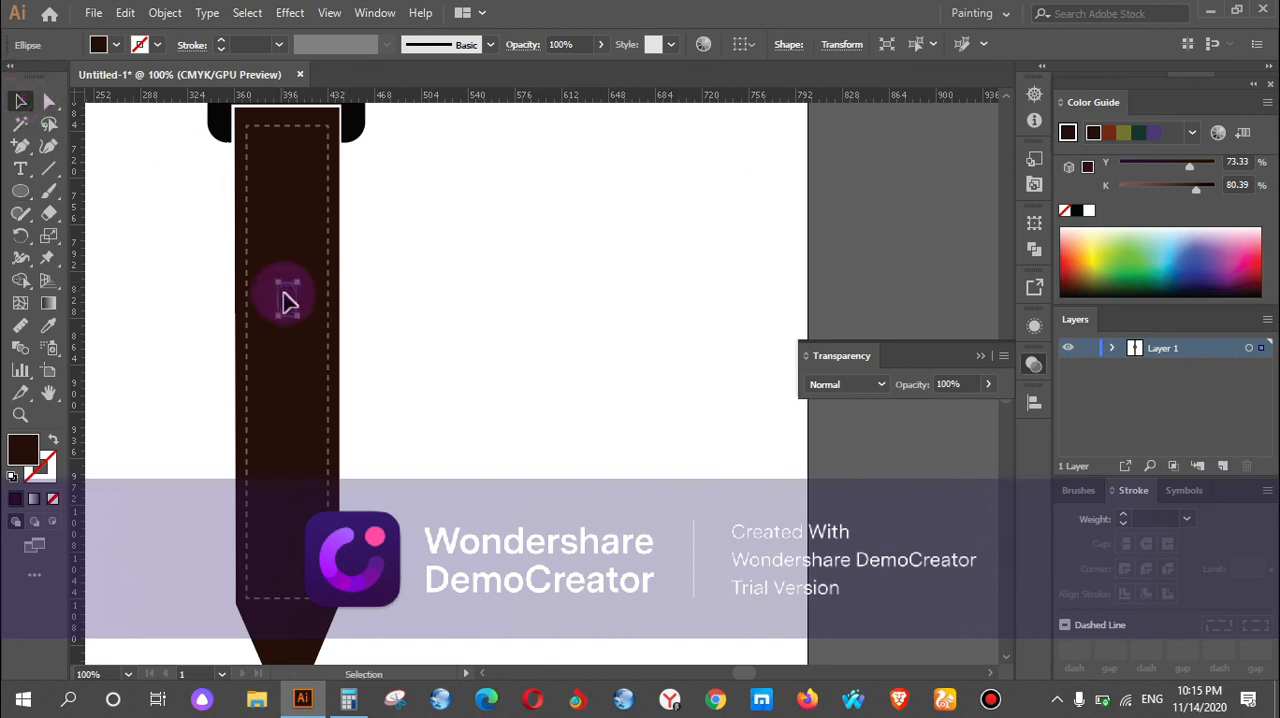
pyautogui.moveTo(287, 304); pyautogui.dragTo(296, 387)
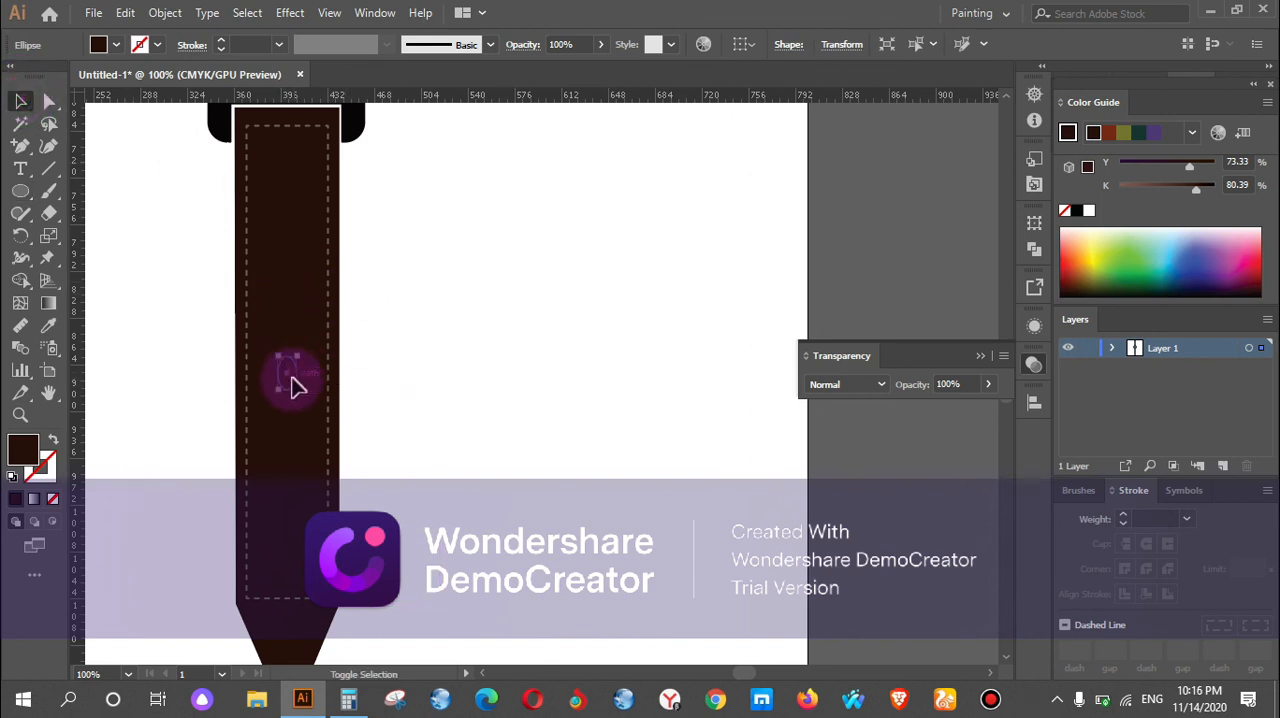
pyautogui.hotkey('ctrl', 'z')
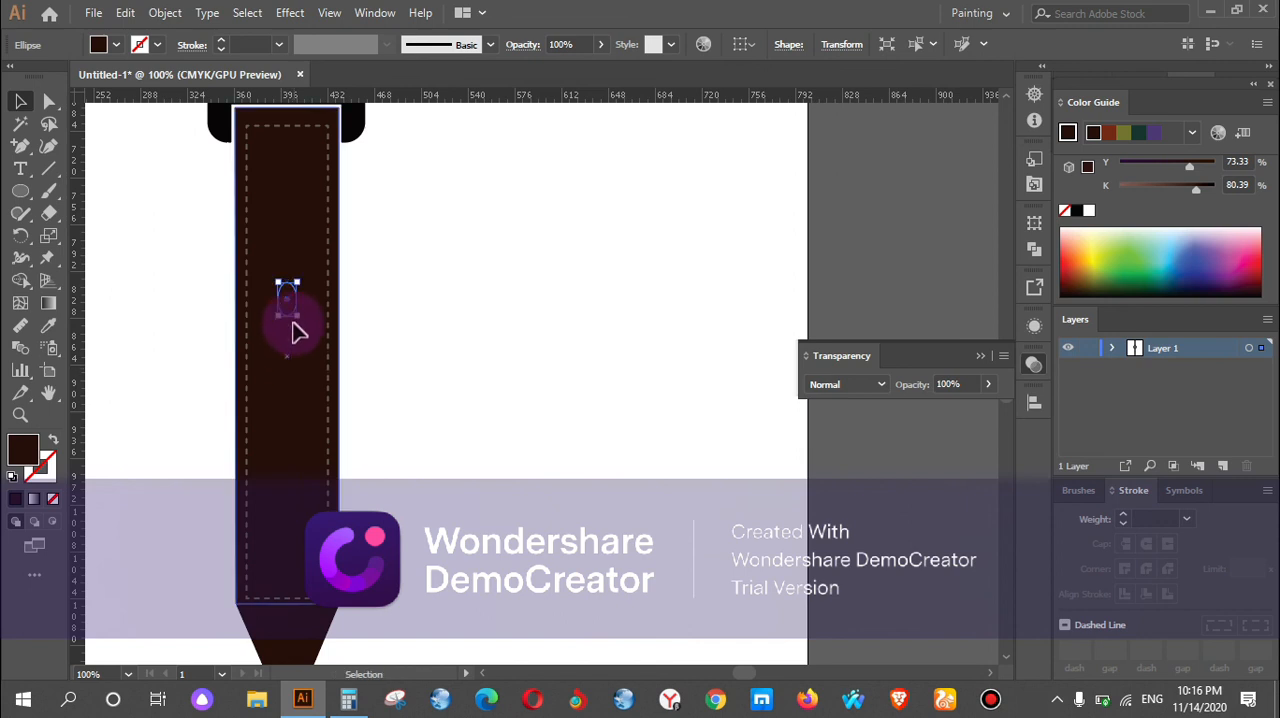
pyautogui.moveTo(287, 305); pyautogui.dragTo(287, 388)
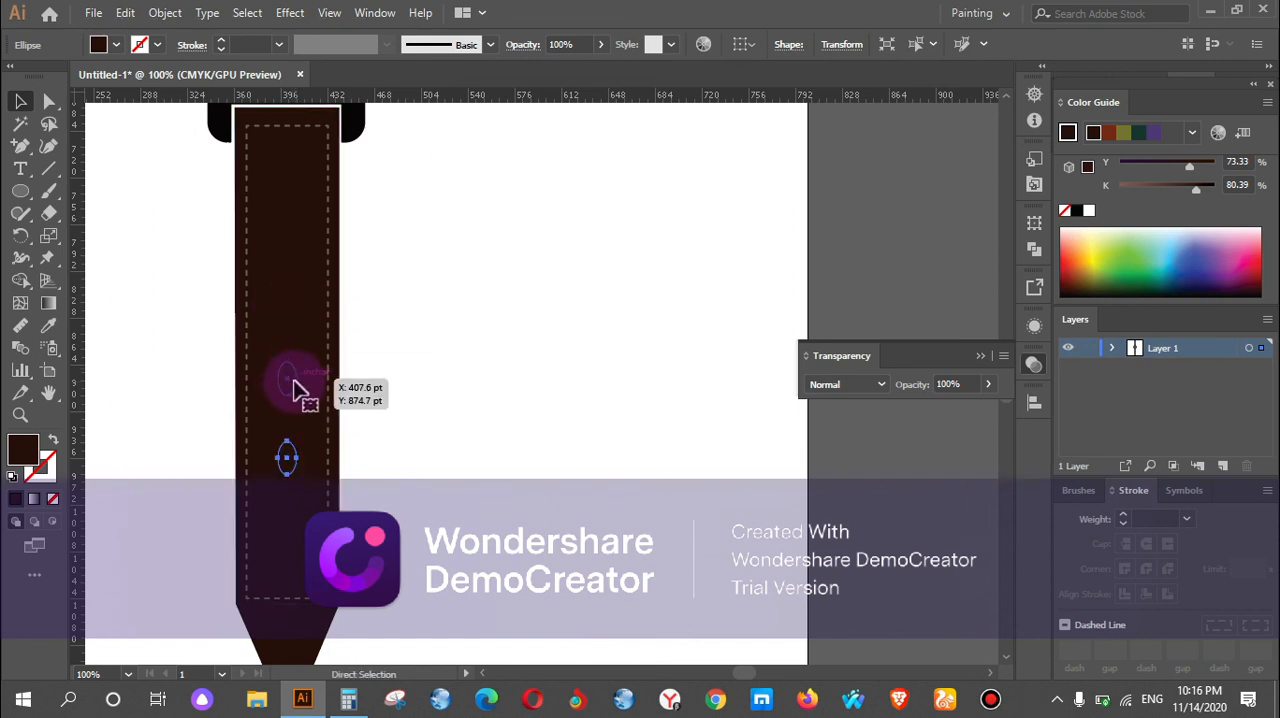
# Select the lower strap with its four ellipses, cut all four out as buckle holes with Shape Builder, and deselect everything.
pyautogui.moveTo(178, 269); pyautogui.dragTo(430, 602)
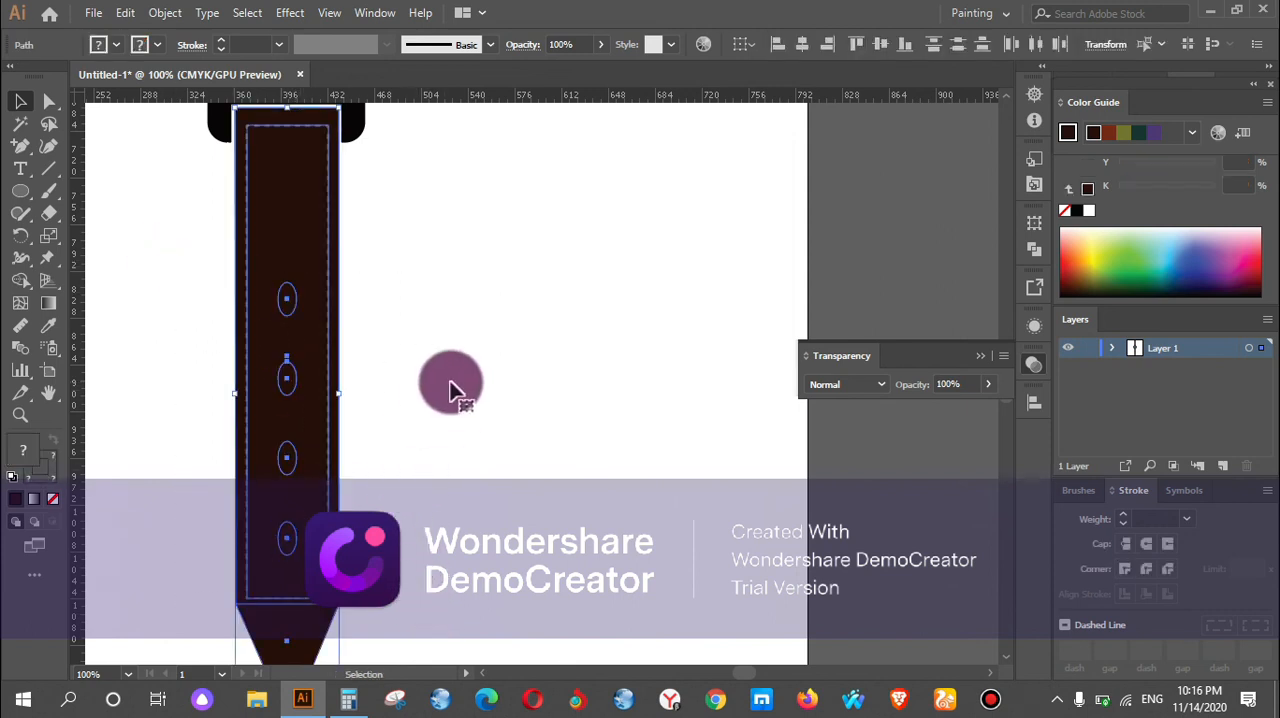
pyautogui.click(20, 280)
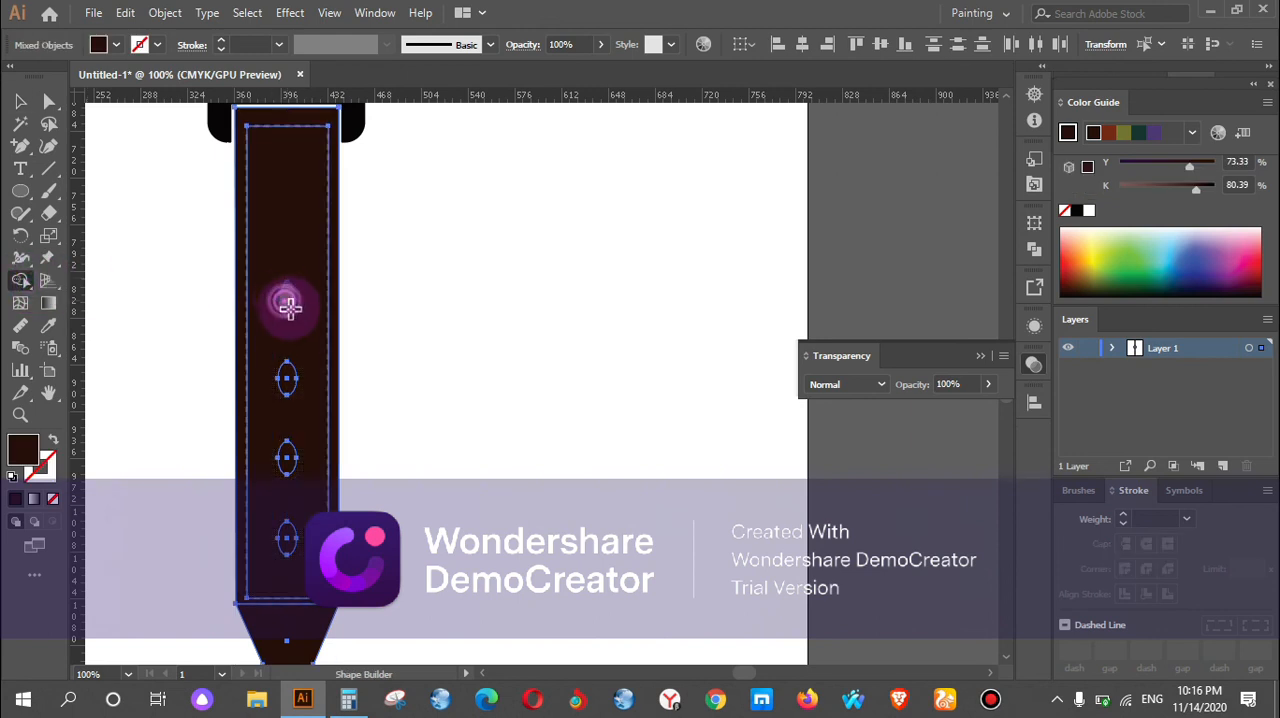
pyautogui.keyDown('alt'); pyautogui.click(289, 307); pyautogui.keyUp('alt')
pyautogui.keyDown('alt'); pyautogui.click(289, 390); pyautogui.keyUp('alt')
pyautogui.keyDown('alt'); pyautogui.click(288, 462); pyautogui.keyUp('alt')
pyautogui.keyDown('alt'); pyautogui.click(286, 538); pyautogui.keyUp('alt')
pyautogui.click(20, 102)
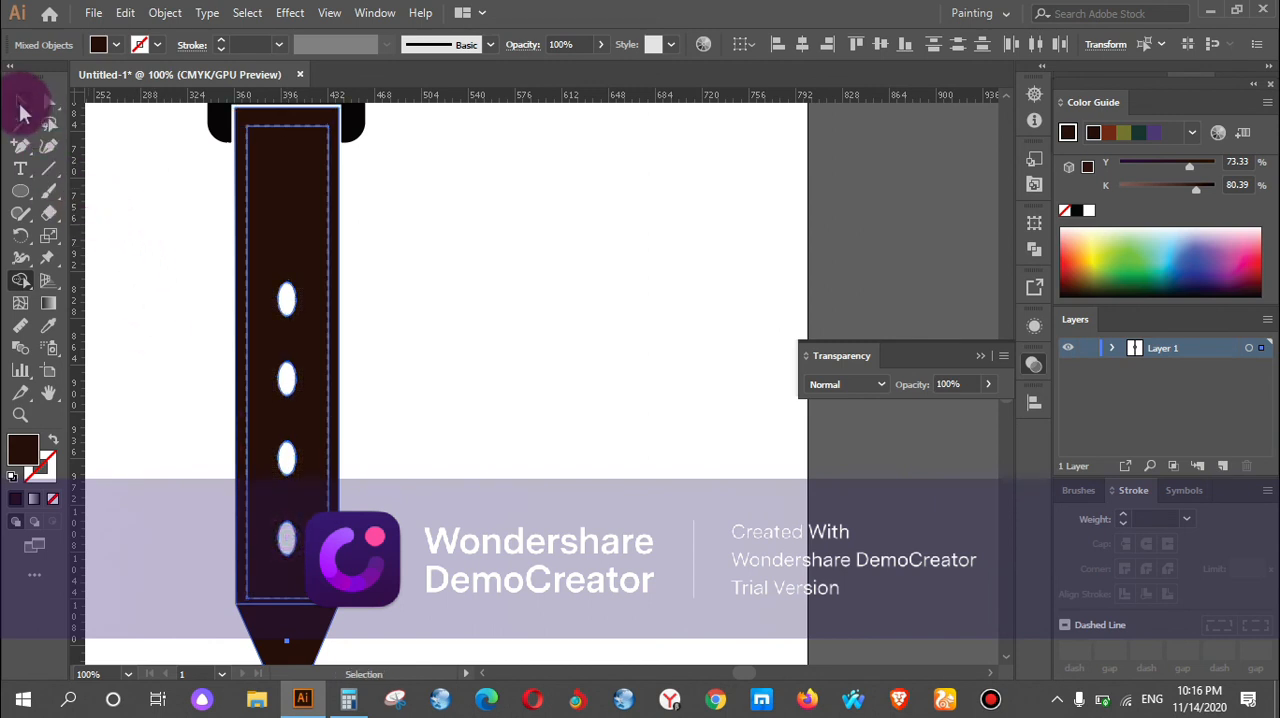
pyautogui.click(126, 205)
# Review the punched lower strap, the whole watch on the artboard, and the dial and hands up close.
pyautogui.scroll(-1, 454, 308)
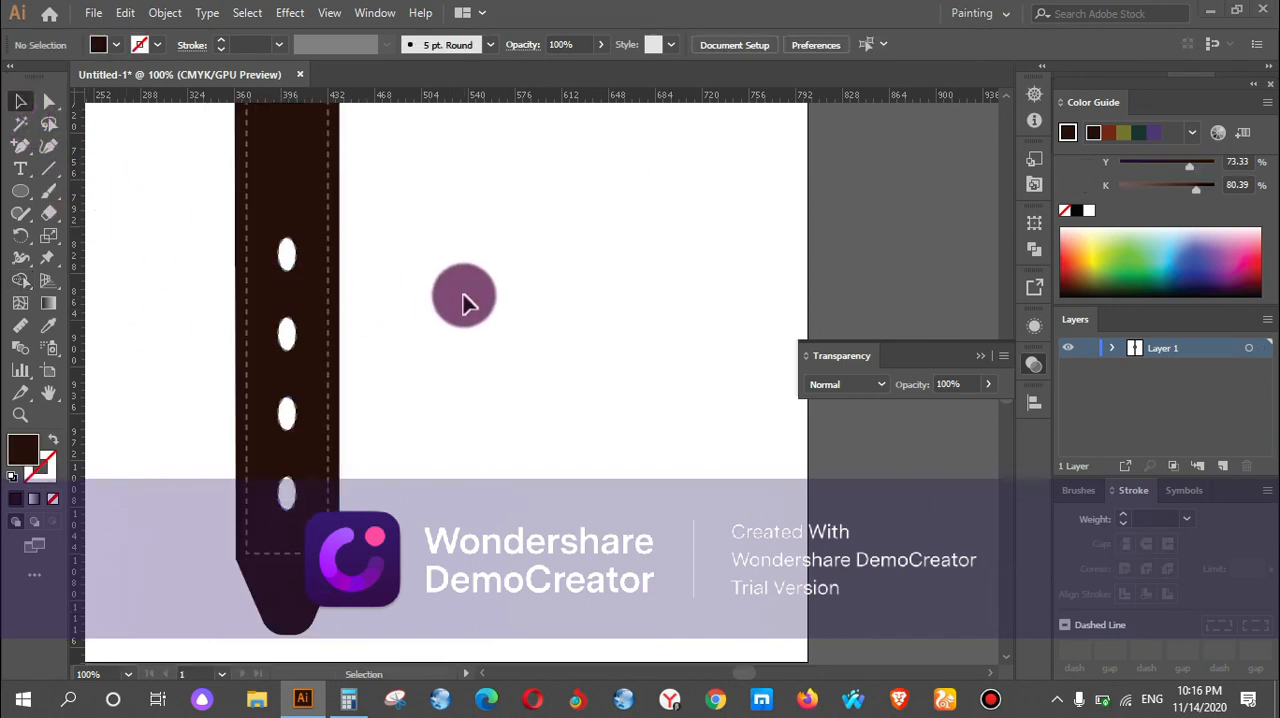
pyautogui.press('super')
pyautogui.scroll(-1, 453, 285)
pyautogui.press('super')
pyautogui.scroll(-1, 473, 281)
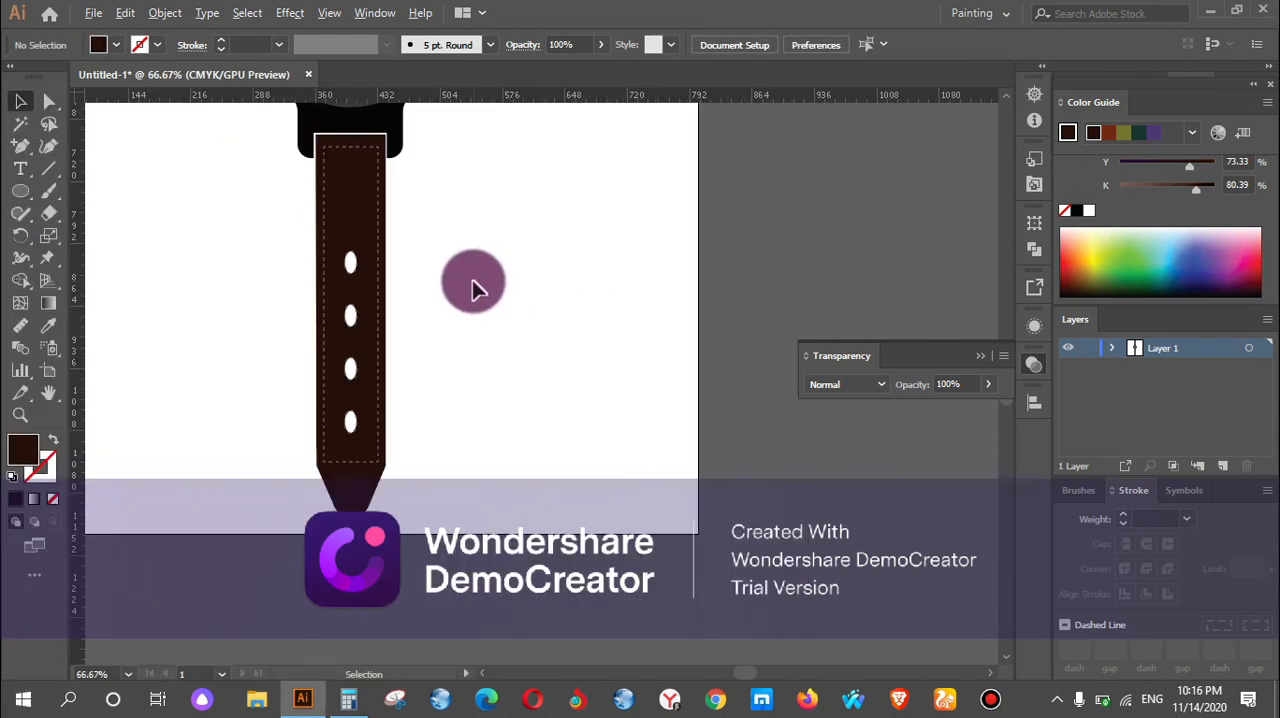
pyautogui.scroll(-2, 474, 285)
pyautogui.scroll(4, 474, 297)
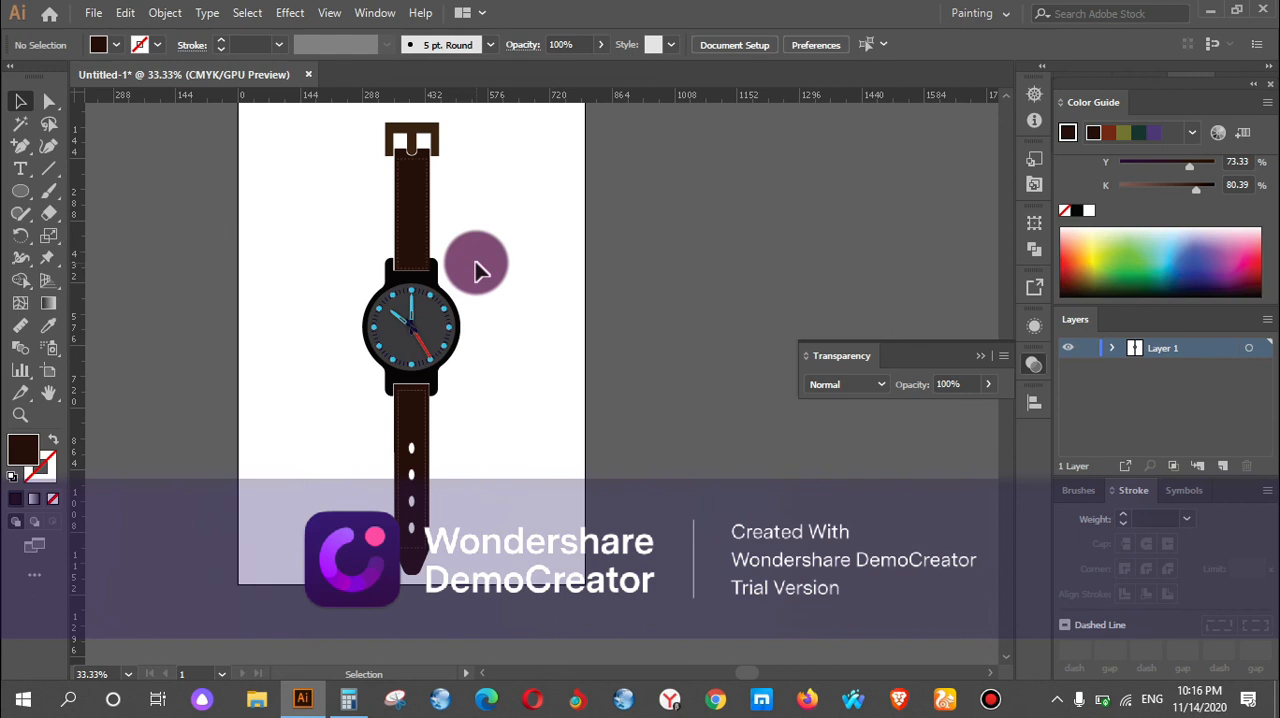
pyautogui.scroll(3, 491, 323)
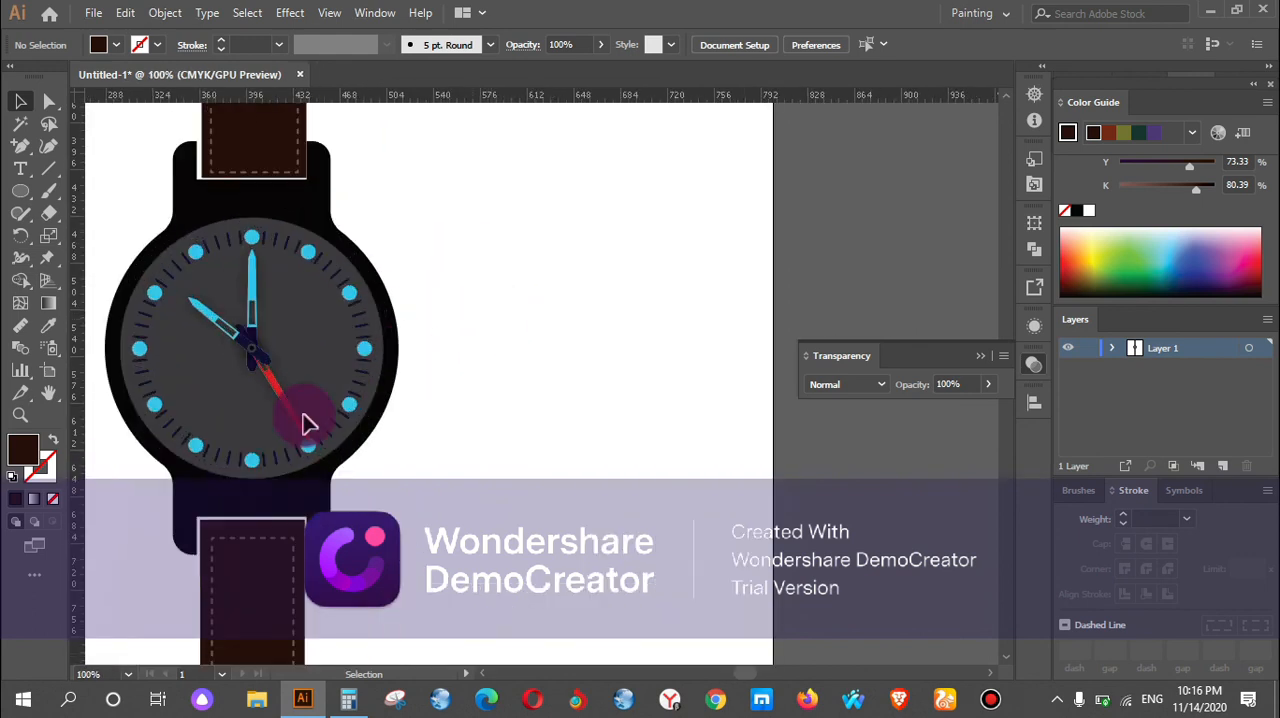